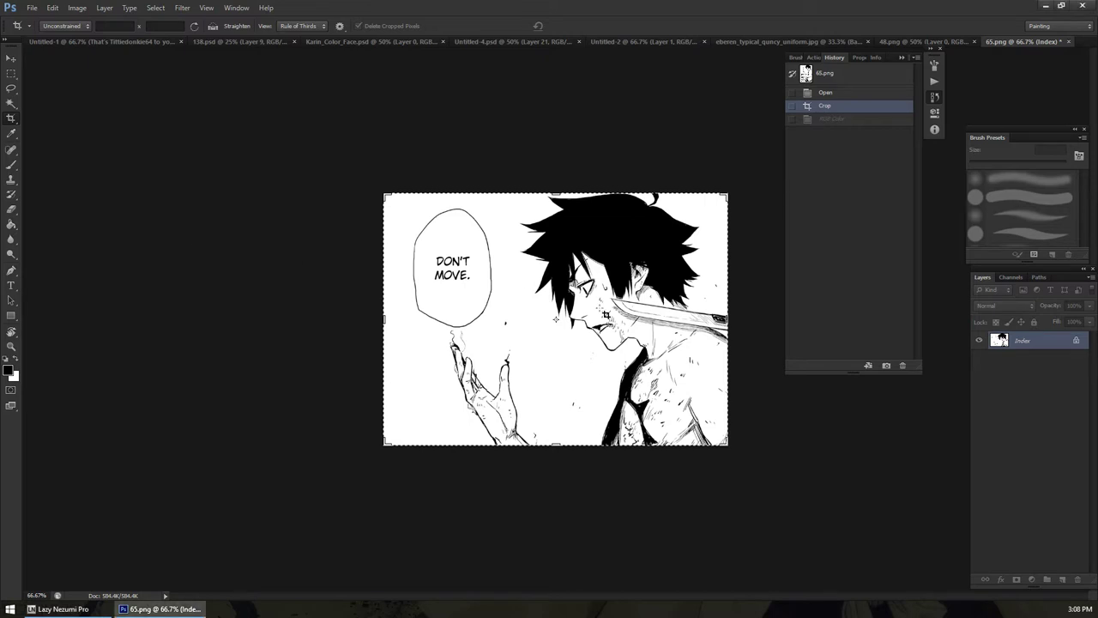
Zoom the panel to 100%, try a Magic Wand selection and undo it, then zoom back to 66.7%
key("z")
left_click(531, 302)
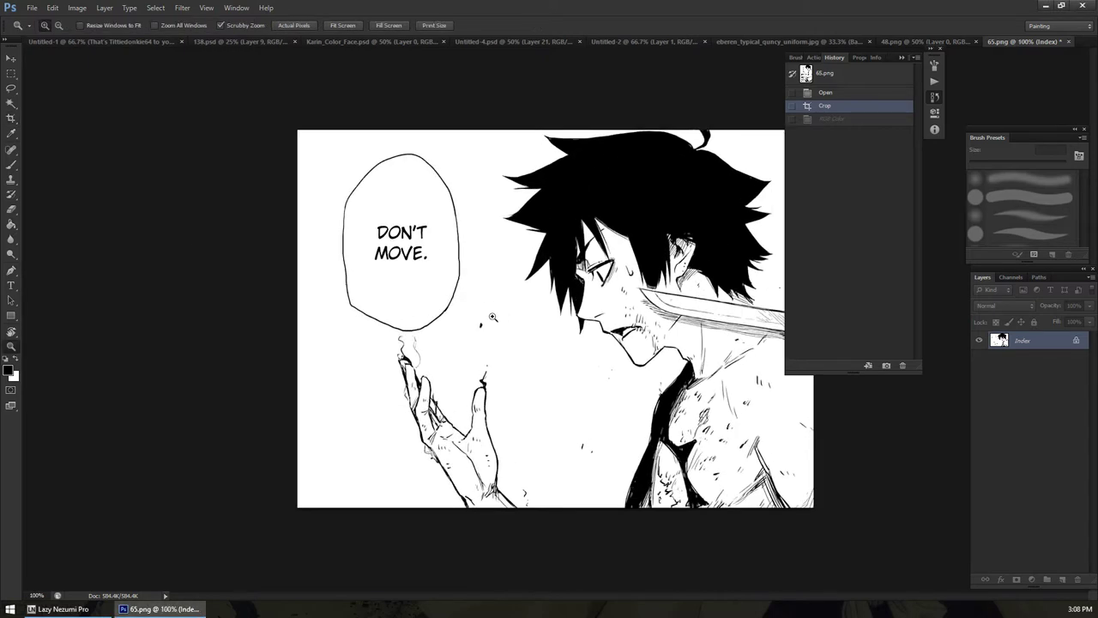
key("w")
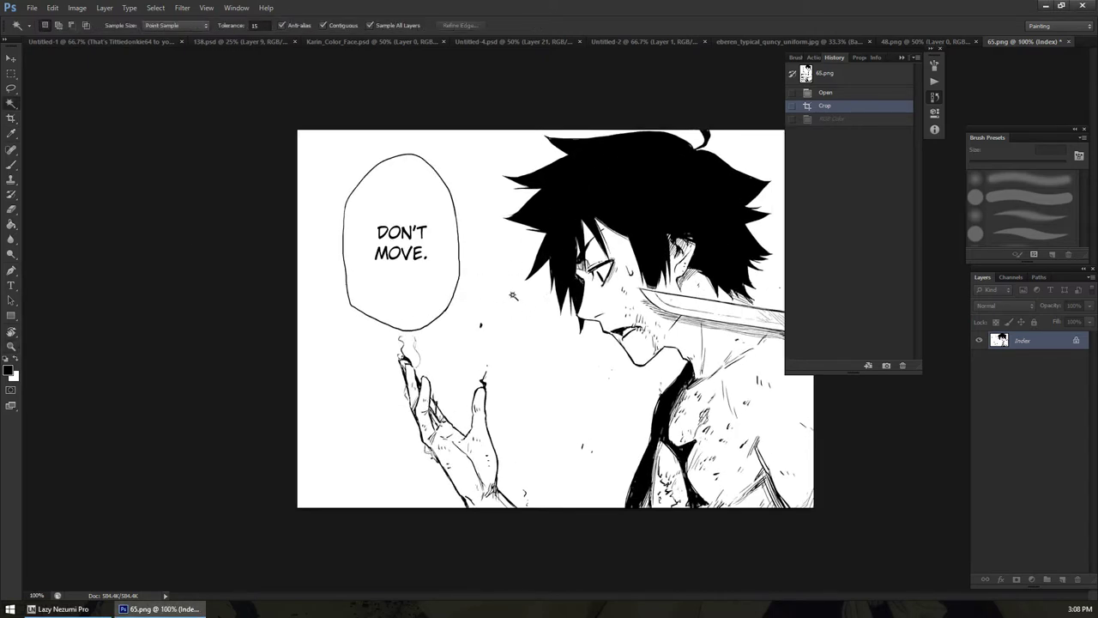
left_click(512, 297)
key("ctrl+z")
key("z")
left_click(529, 325, "alt")
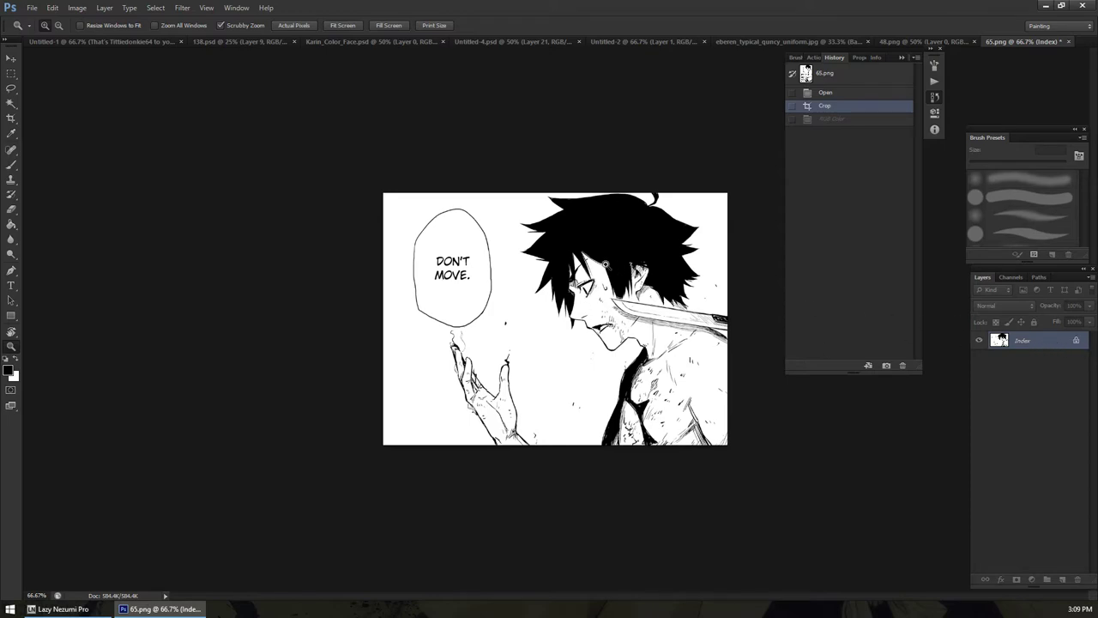
Return the view to 100% and collapse the History/Actions panel group
left_click(595, 268)
left_click(556, 292)
left_click(624, 284, "alt")
key("w")
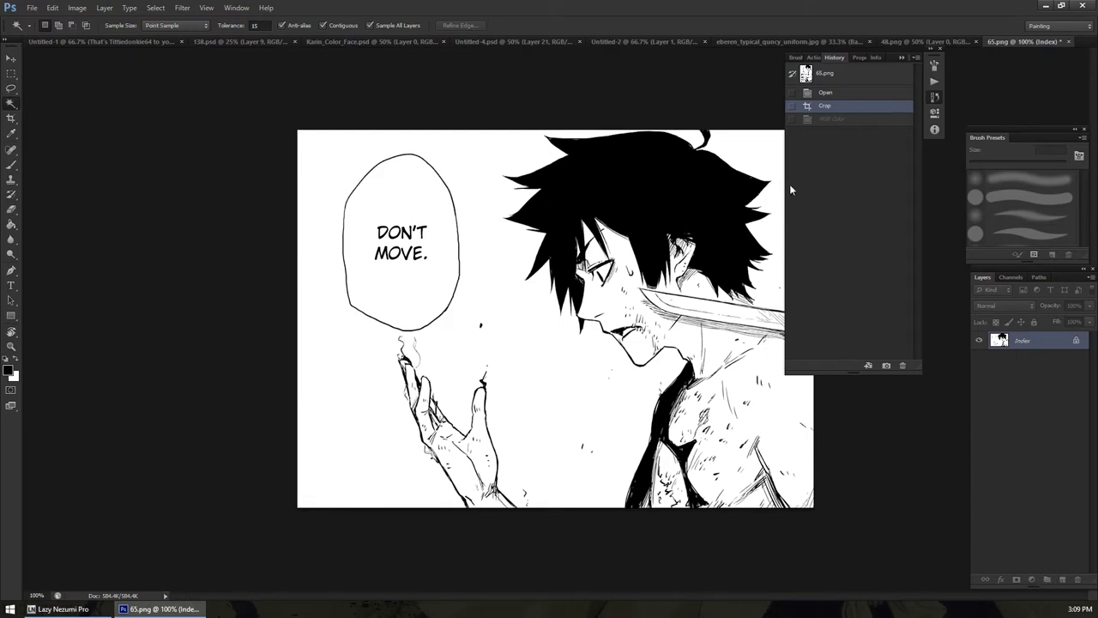
left_click(901, 57)
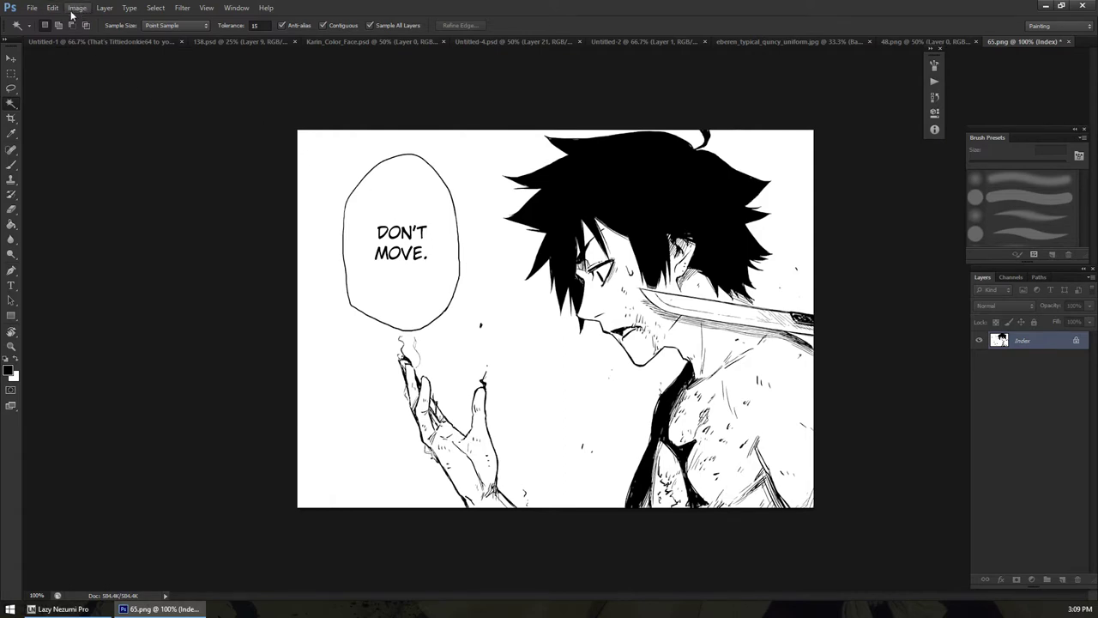
Draw and undo a test brush stroke, then convert the image from Indexed to RGB Color
key("b")
mouse_move(367, 155)
left_mouse_down()
mouse_move(421, 206)
mouse_move(464, 218)
mouse_move(514, 224)
mouse_move(513, 187)
left_mouse_up()
key("ctrl+z")
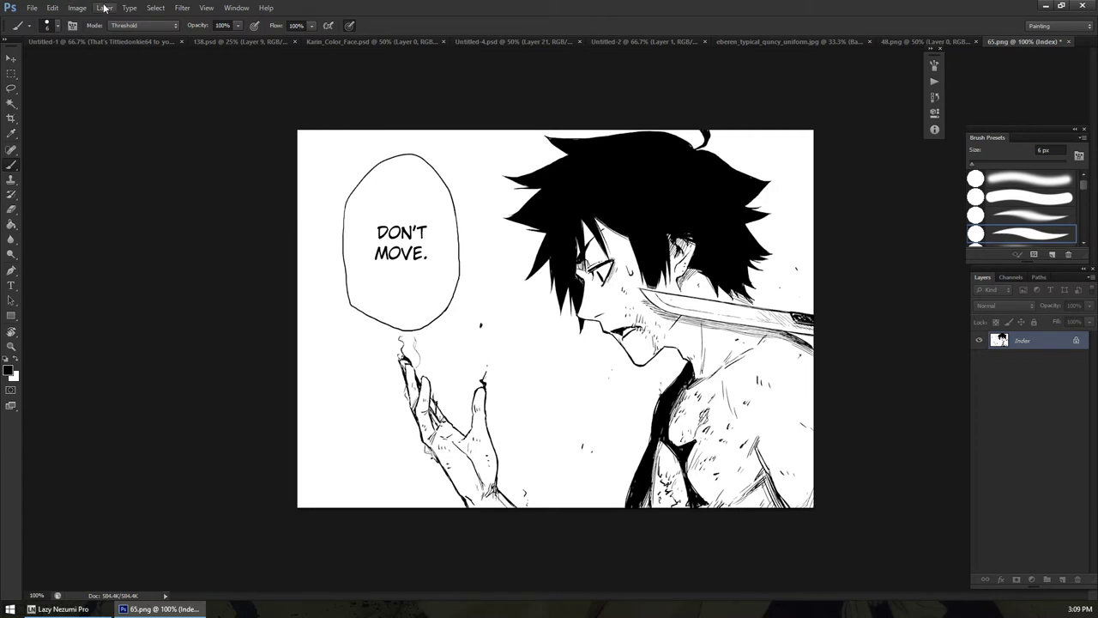
left_click(78, 8)
mouse_move(82, 22)
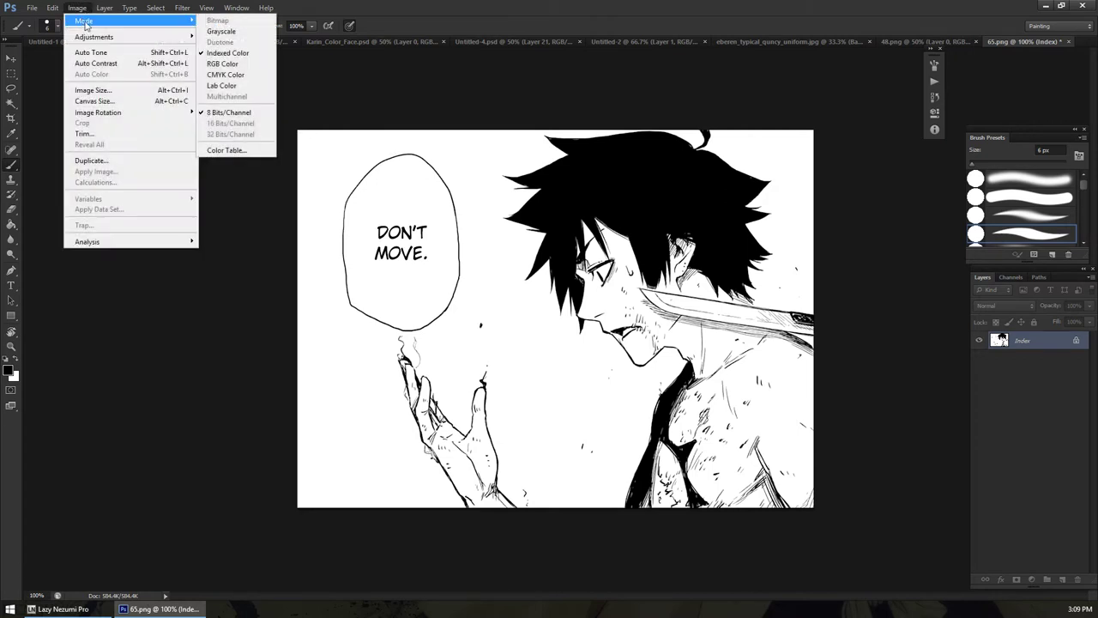
left_click(233, 65)
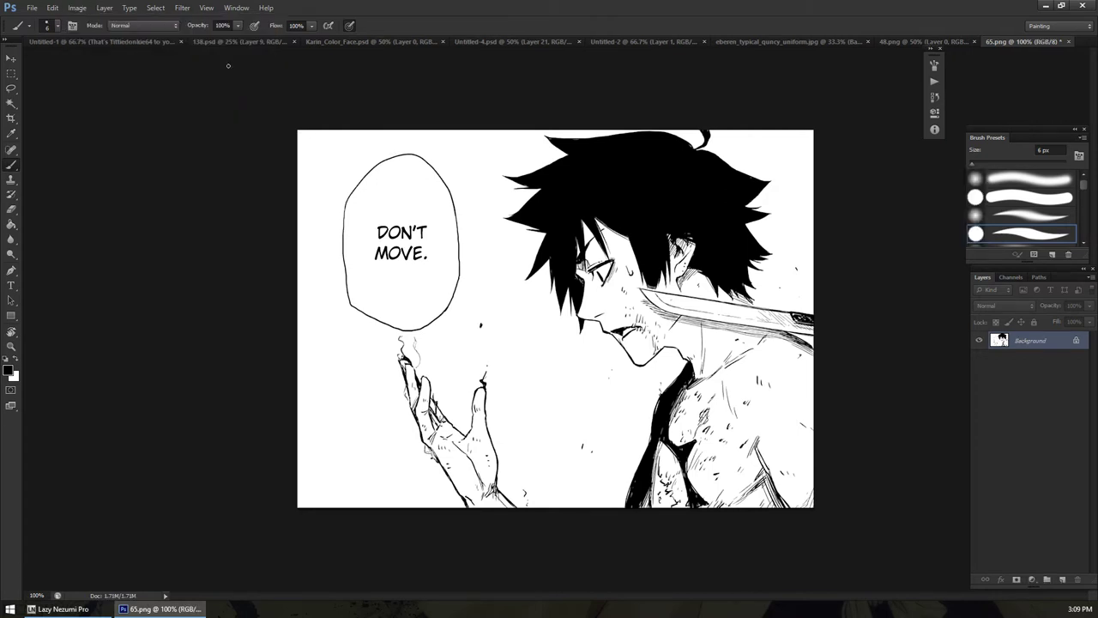
Recheck the image mode, then draw and undo a black test stroke across the panel
left_click(76, 8)
mouse_move(186, 23)
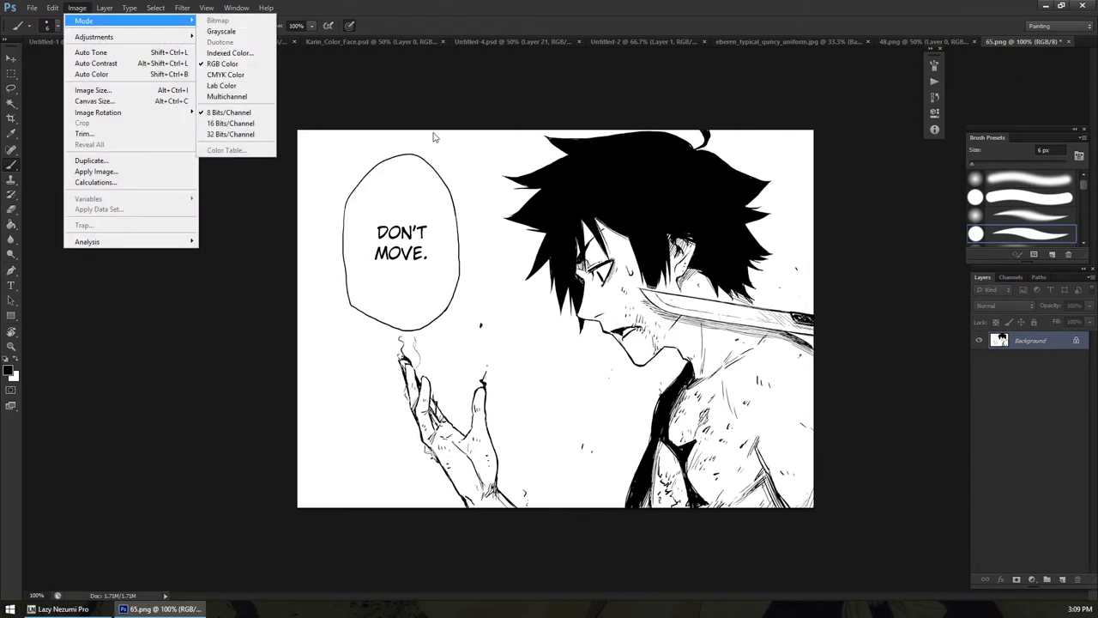
left_click(243, 65)
mouse_move(556, 159)
left_mouse_down()
mouse_move(394, 177)
mouse_move(464, 194)
mouse_move(446, 353)
left_mouse_up()
key("ctrl+z")
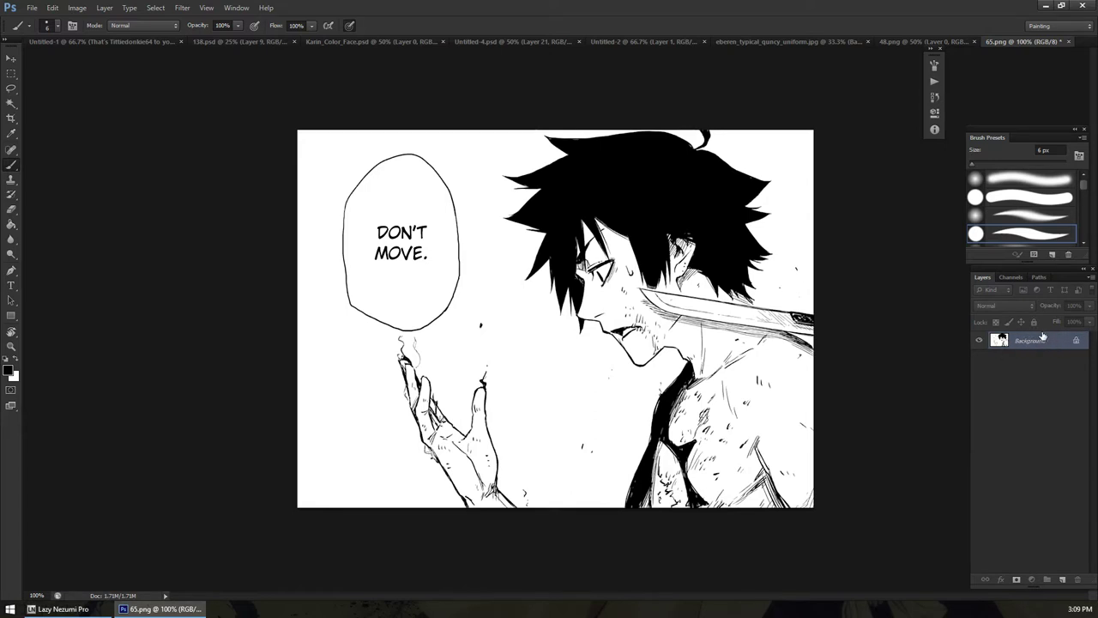
Duplicate the line art to Layer 1 with Ctrl+J and delete the original Background layer
key("ctrl+j")
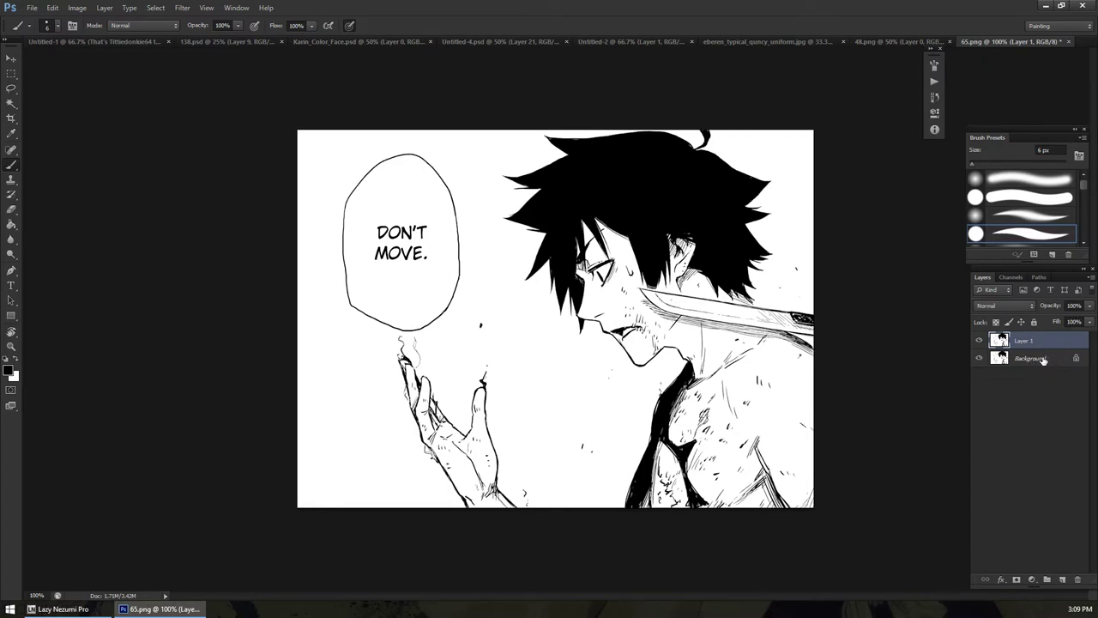
left_click_drag(1043, 362, 1062, 579)
left_click(1043, 360)
right_click(1033, 361)
left_click(1030, 386)
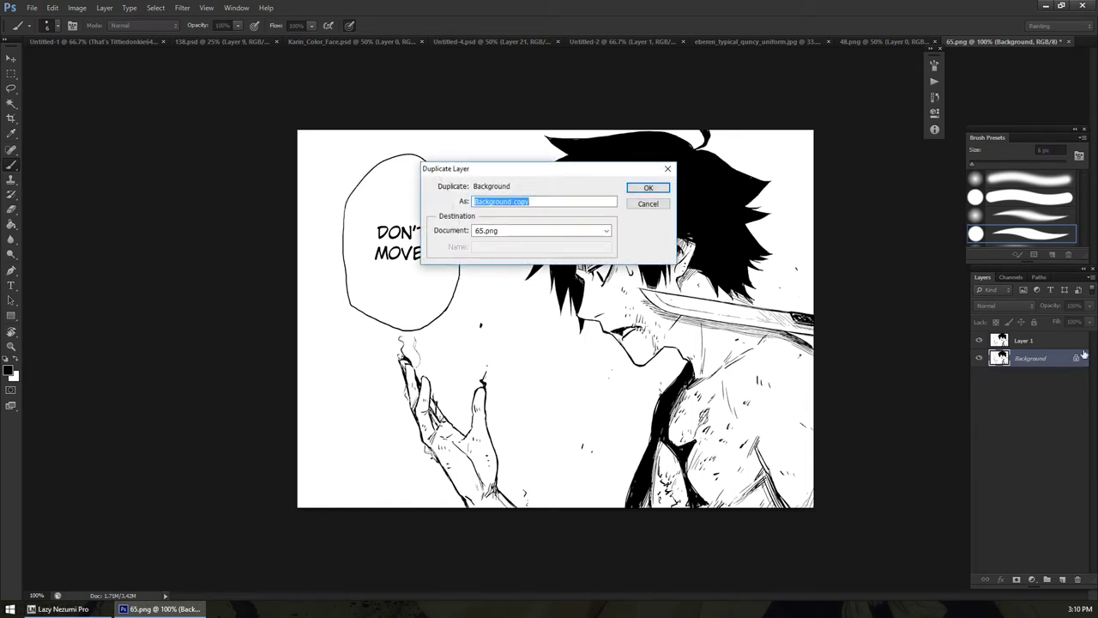
key("Escape")
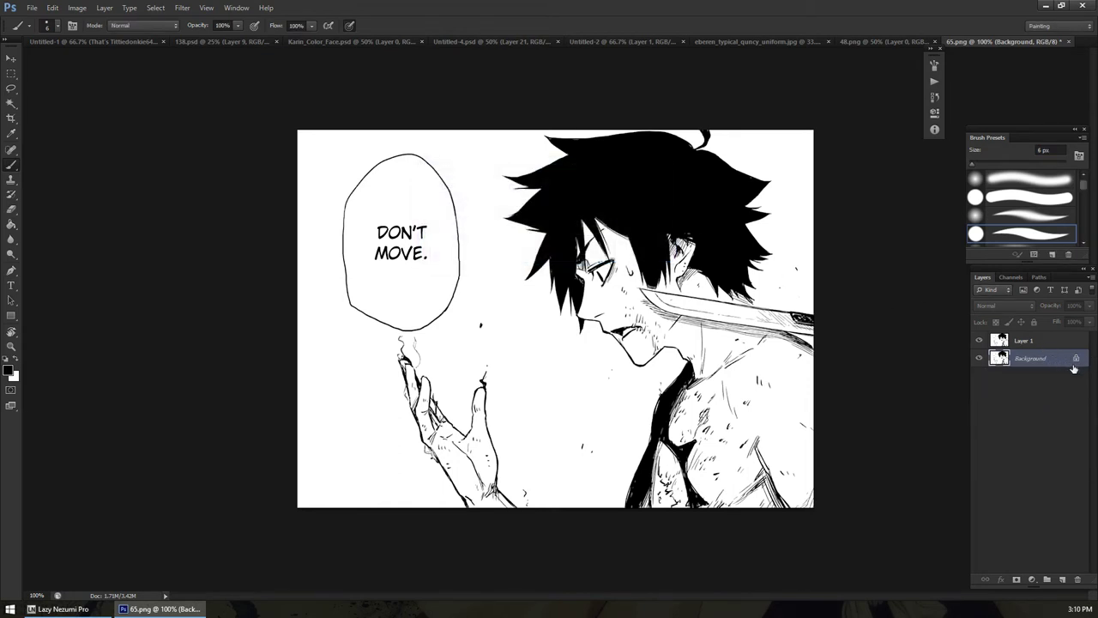
key("Delete")
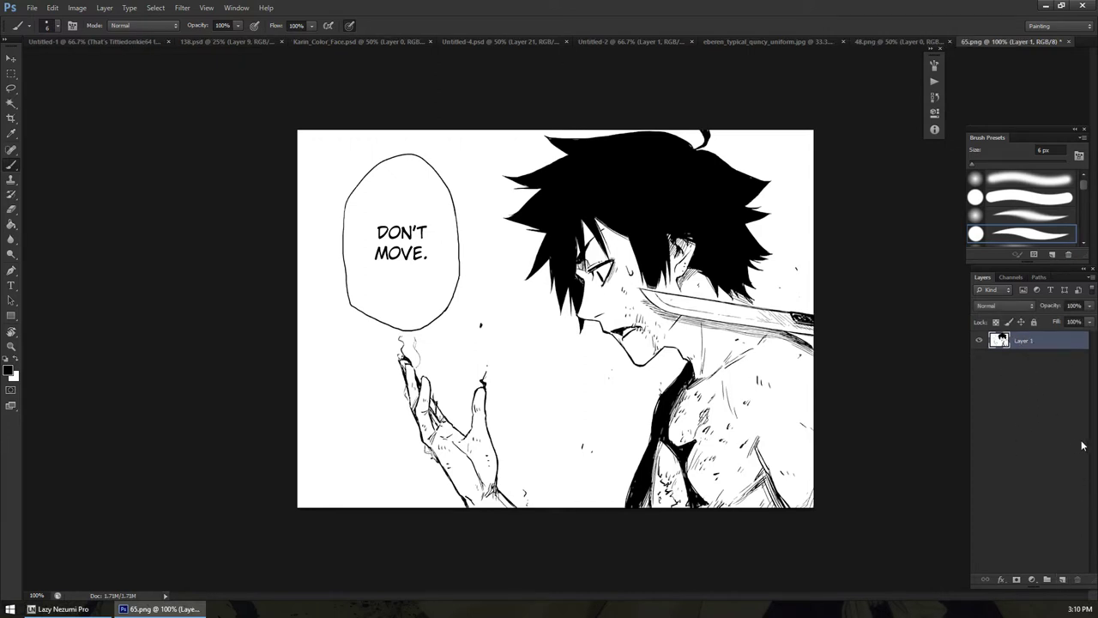
Rename Layer 1 to 'Lines', set it to Multiply, and add a new empty layer
left_click(1007, 301)
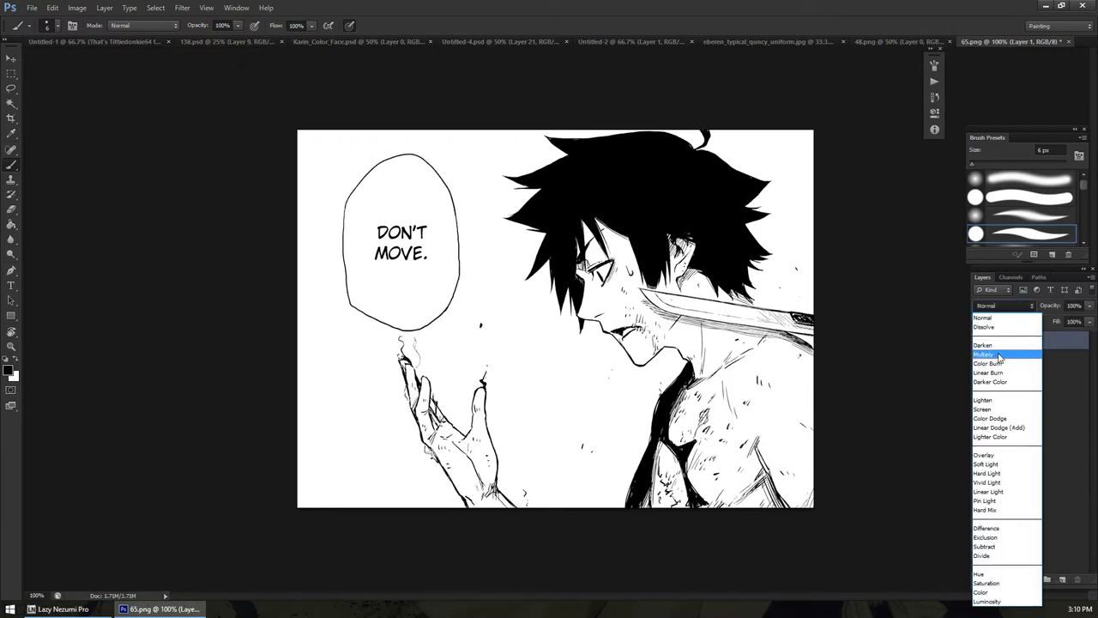
left_click(998, 353)
left_click(1005, 305)
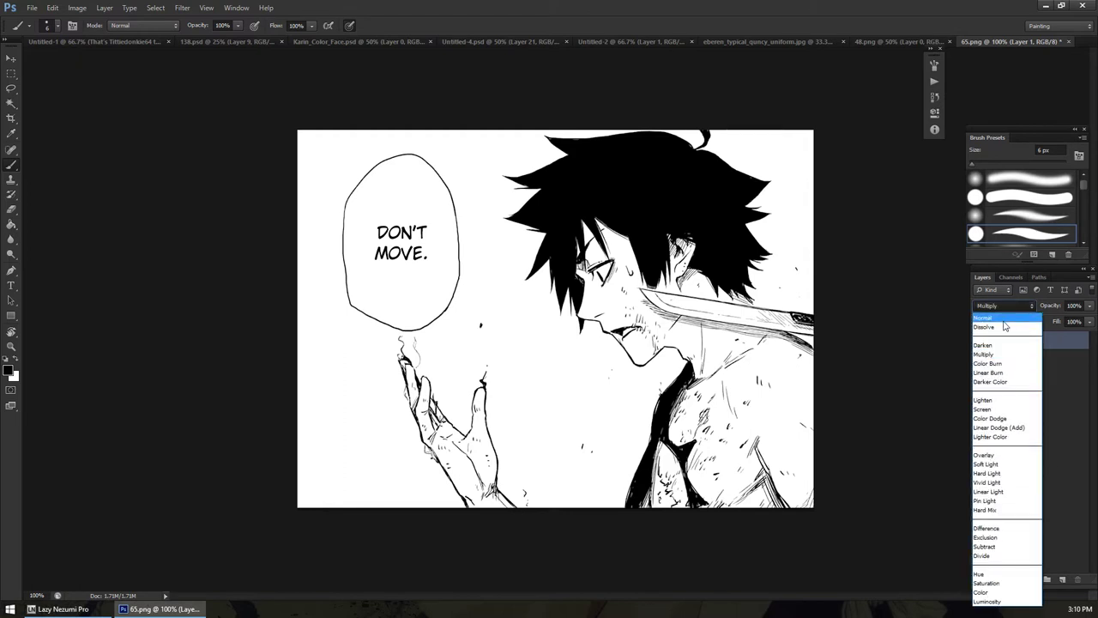
left_click(1009, 320)
double_click(1028, 344)
type("Lines")
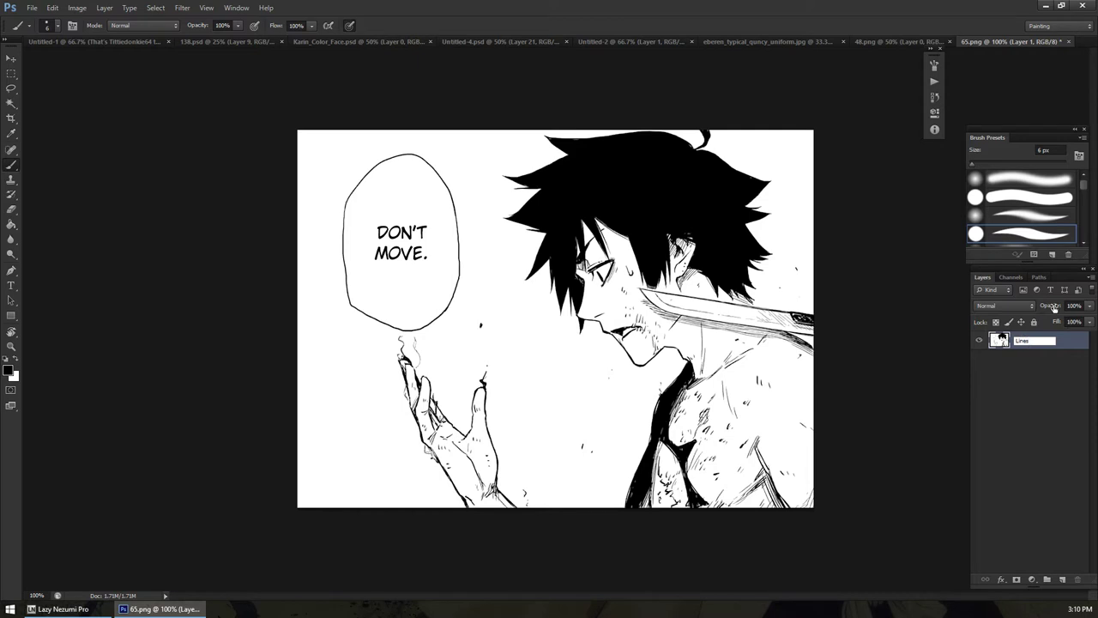
key("Return")
left_click(1005, 305)
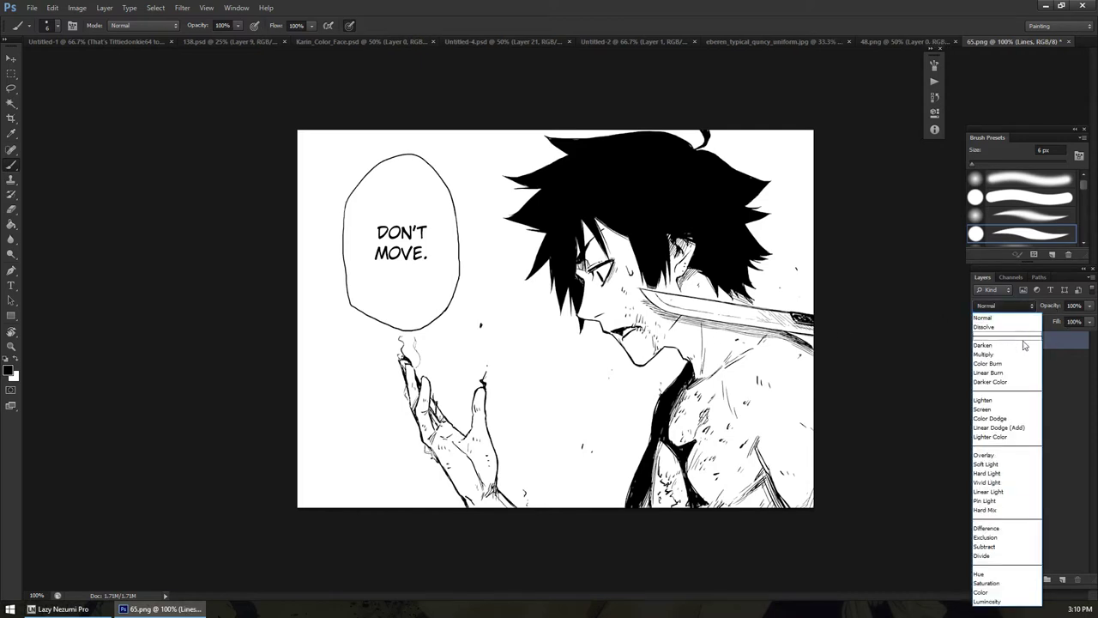
left_click(994, 362)
left_click(1062, 579)
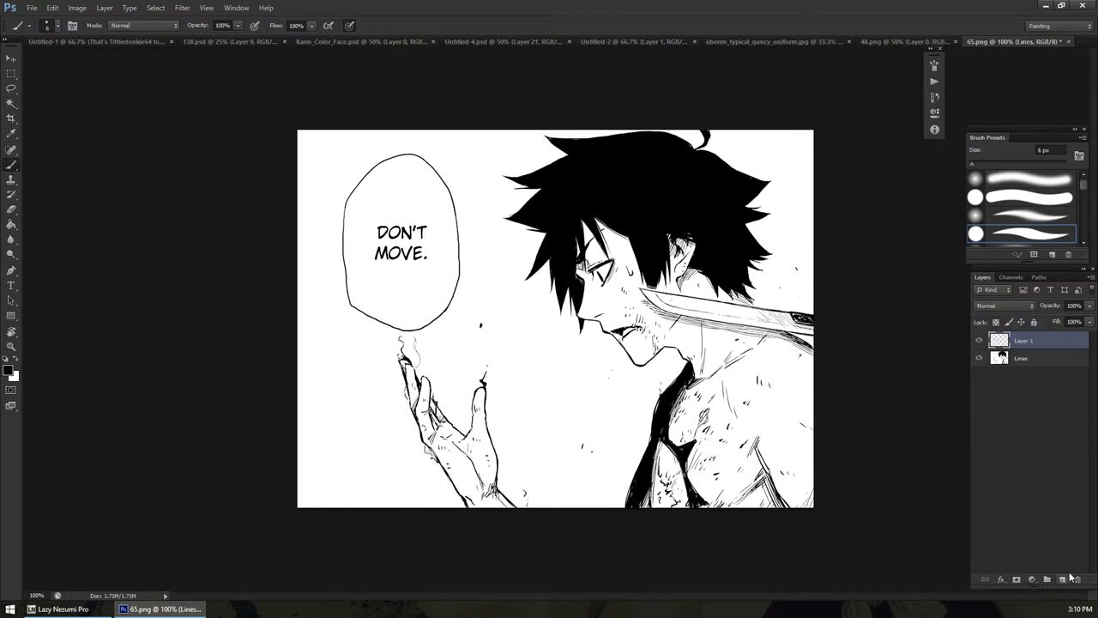
Move the new layer below Lines and set the foreground colour to red #df5050
left_click_drag(1034, 340, 1036, 388)
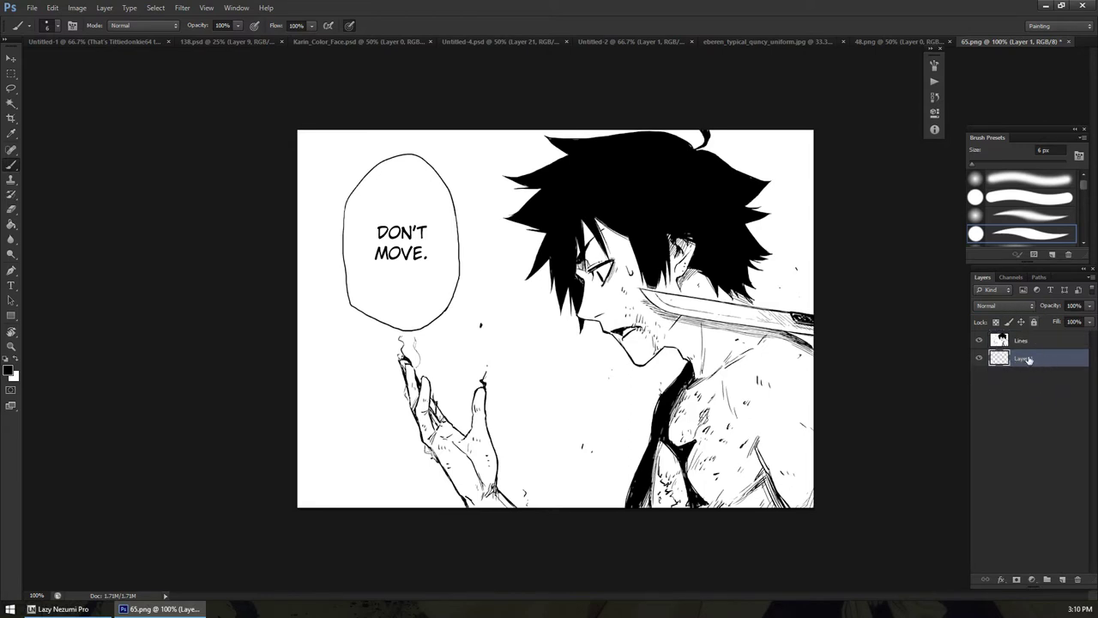
left_click(9, 370)
left_click(199, 417)
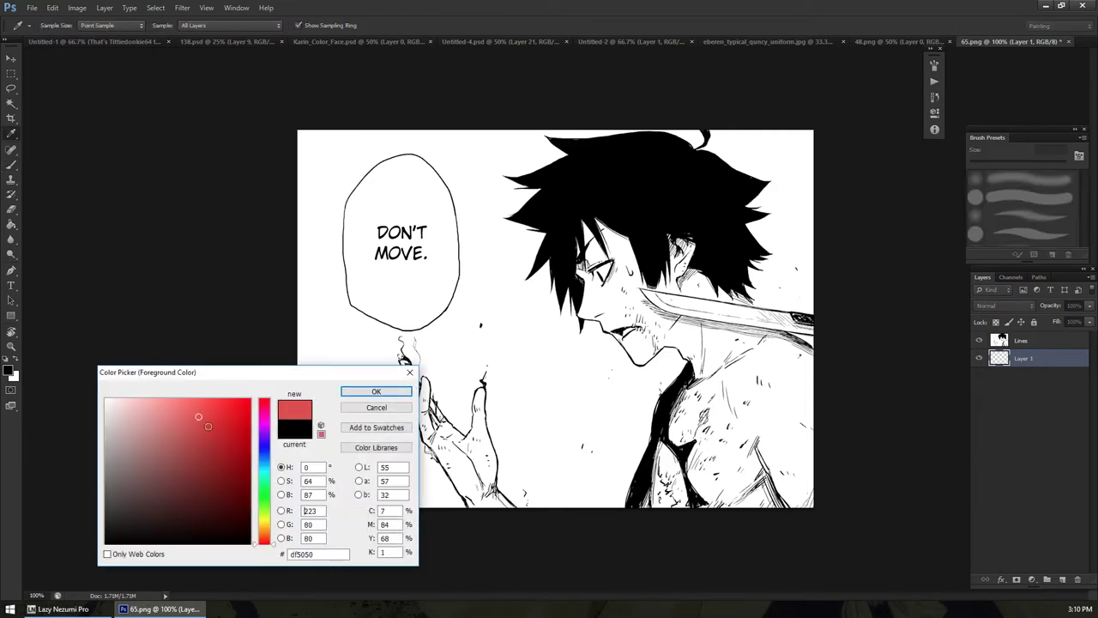
left_click(375, 390)
Scribble a red test stroke across the panel and undo it
mouse_move(371, 323)
left_mouse_down()
mouse_move(590, 302)
mouse_move(657, 397)
left_mouse_up()
mouse_move(326, 218)
left_mouse_down()
mouse_move(487, 280)
mouse_move(704, 319)
left_mouse_up()
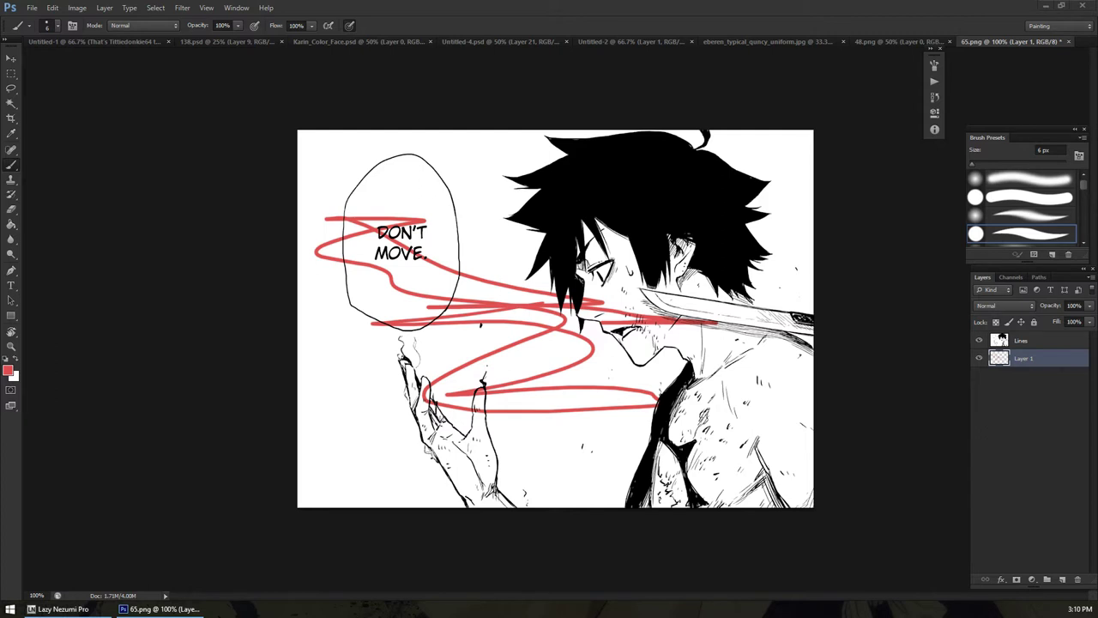
key("ctrl+z")
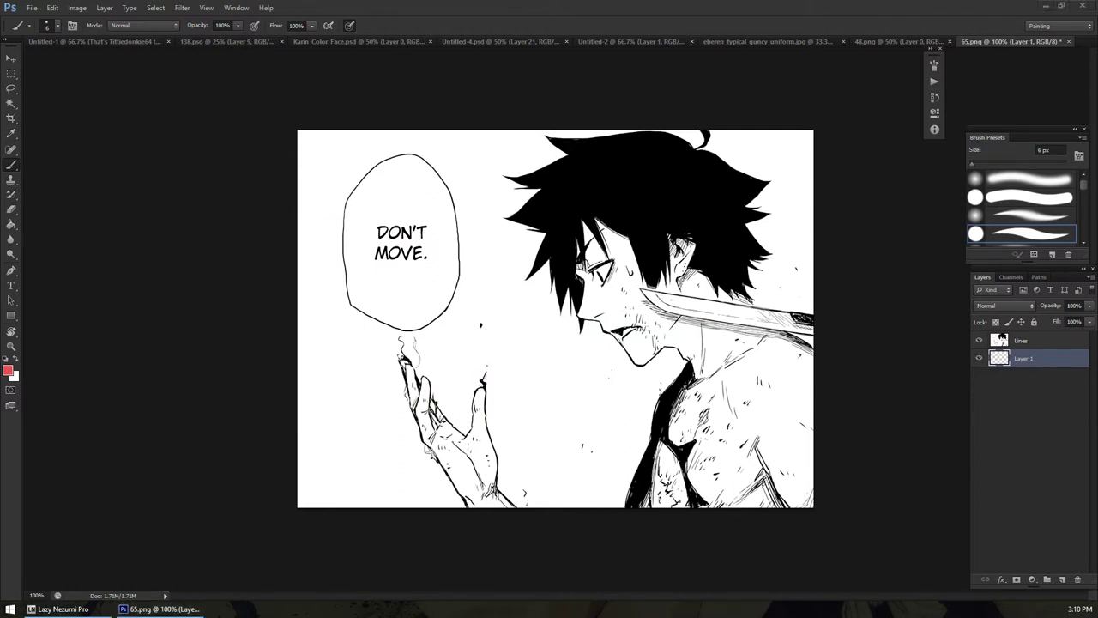
Rename the empty layer to 'Flats' and add a new layer beneath it
double_click(1026, 358)
type("Flats")
key("Return")
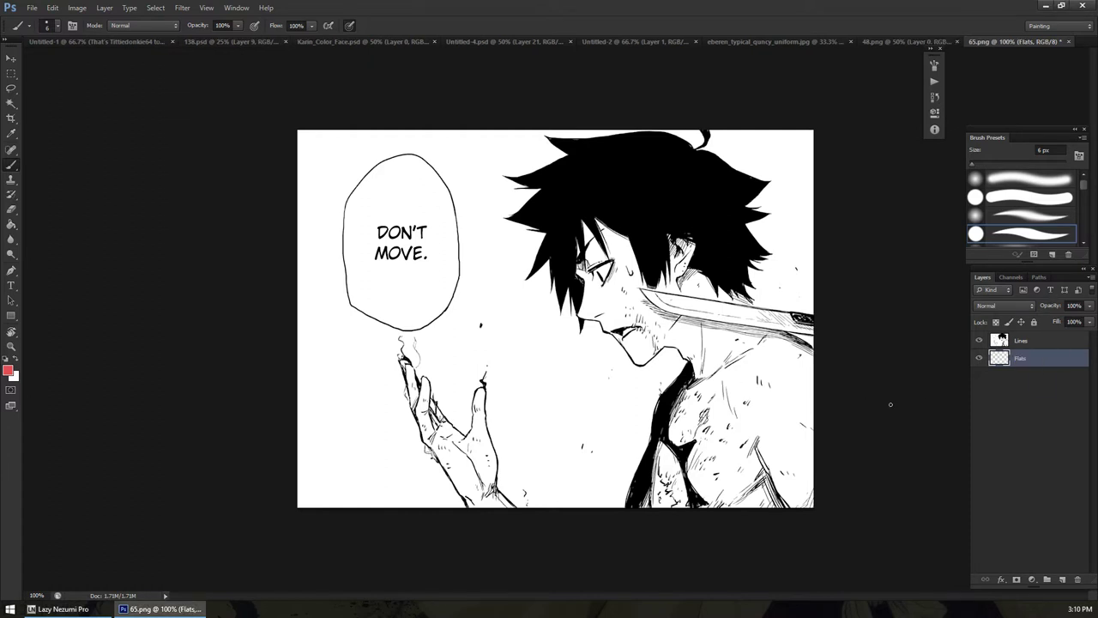
left_click(1062, 579)
left_click_drag(1040, 359, 1005, 403)
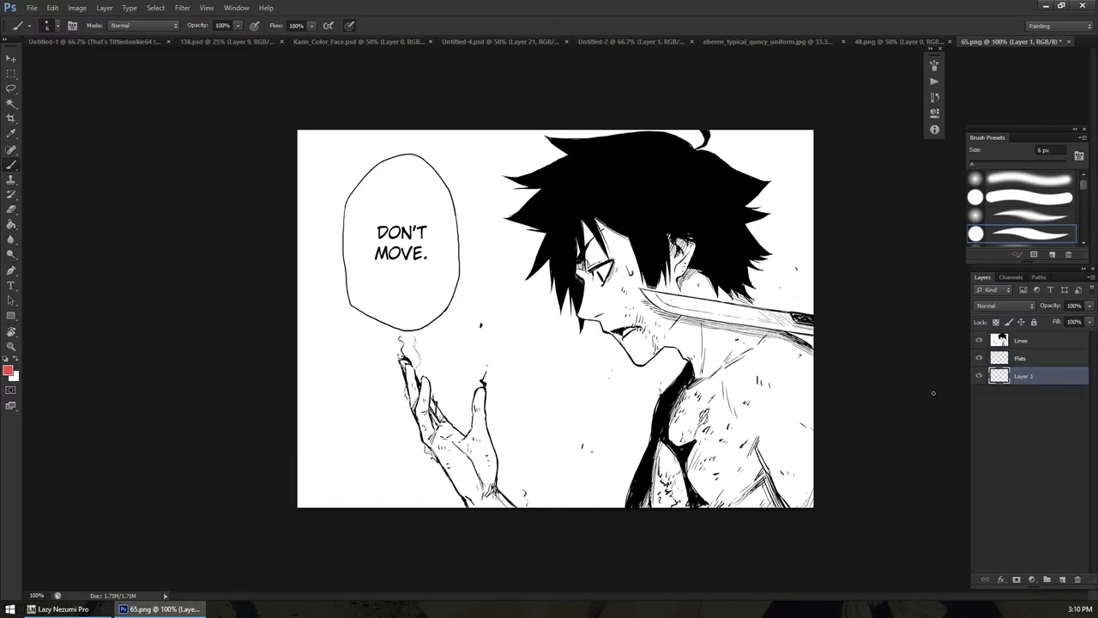
Fill the new bottom layer with white using the Paint Bucket
left_click(8, 370)
left_click(106, 400)
left_click(375, 391)
key("g")
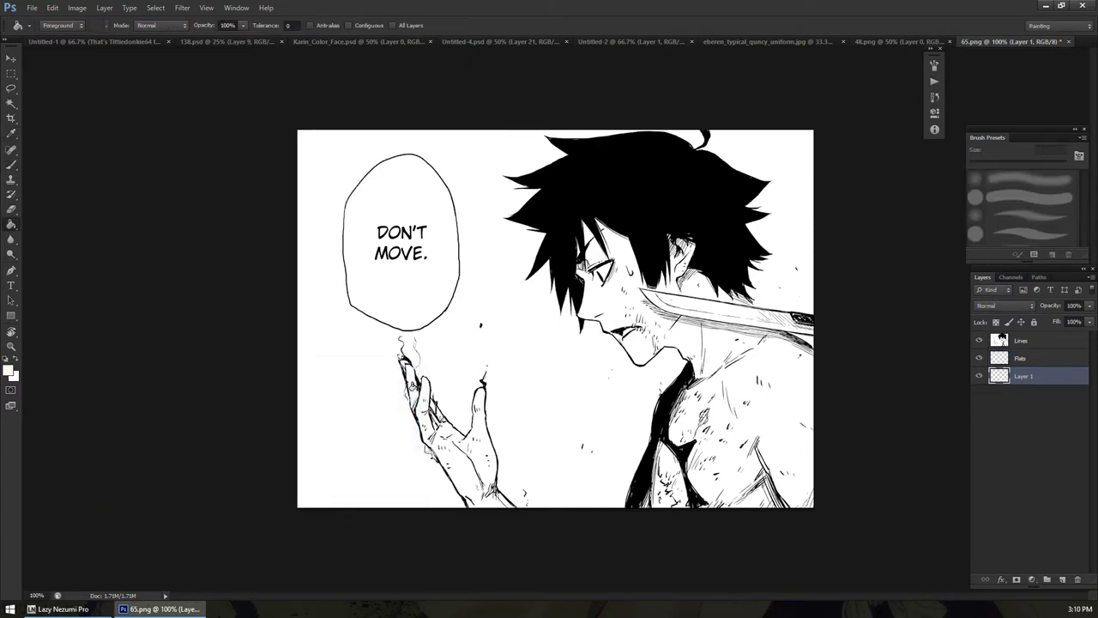
left_click(520, 345)
Rename the bottom layer 'White' and make Flats the active layer again
left_click(1037, 360)
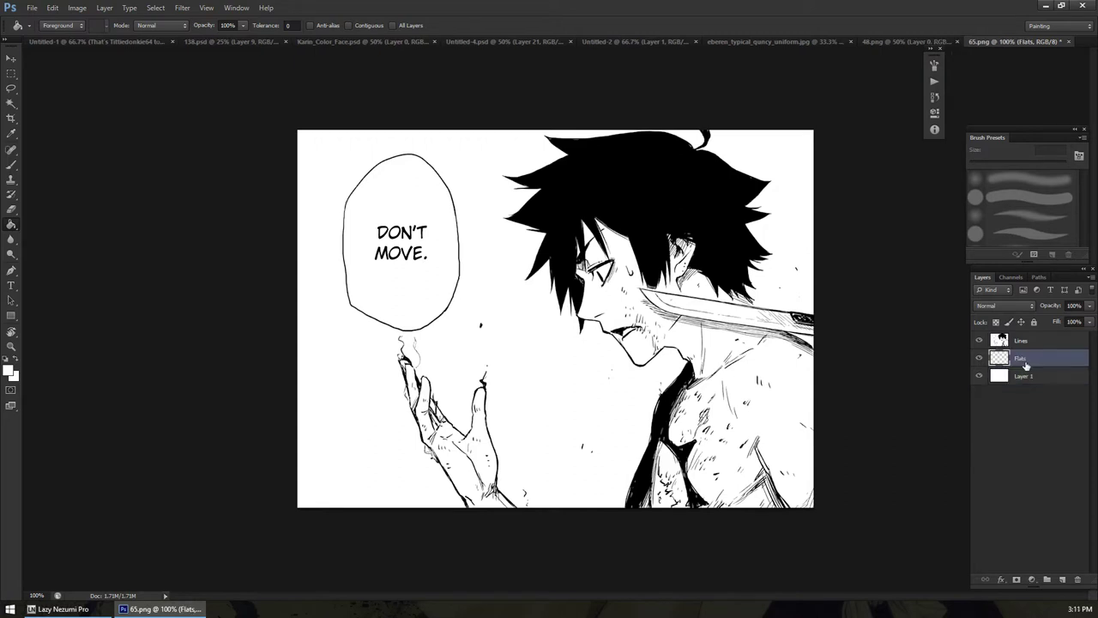
double_click(1027, 375)
type("White")
key("Return")
left_click(1035, 361)
key("w")
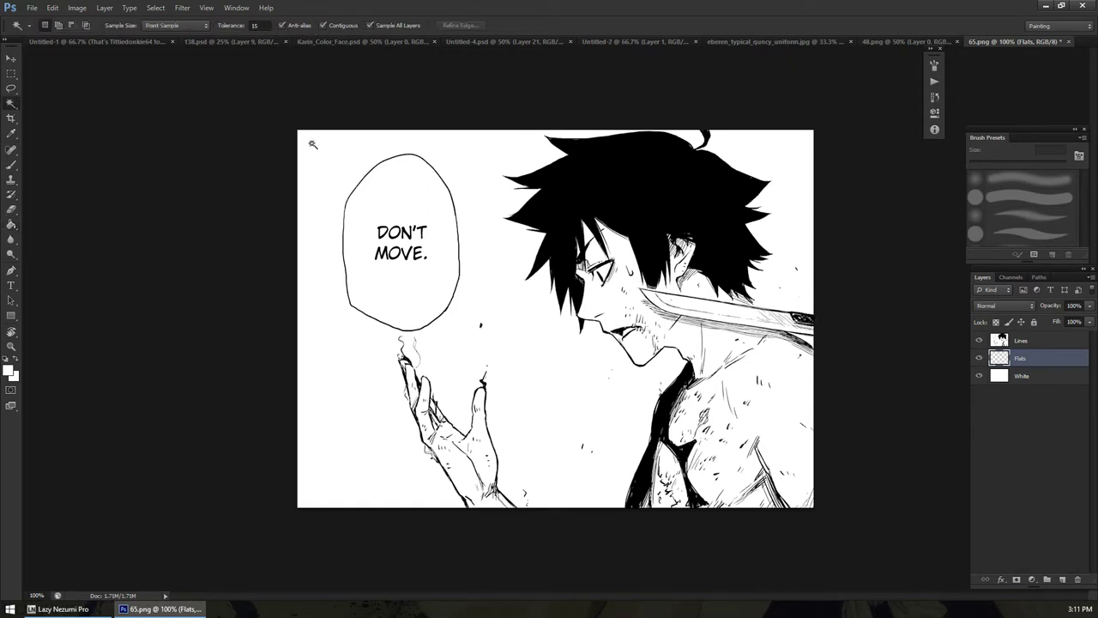
key("b")
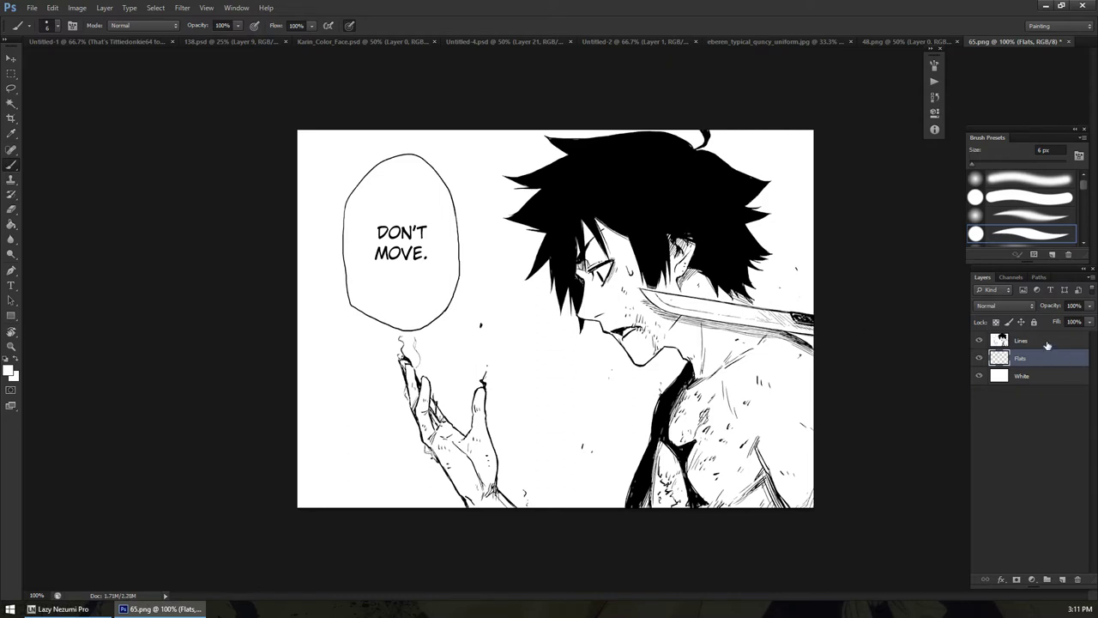
left_click(1041, 343)
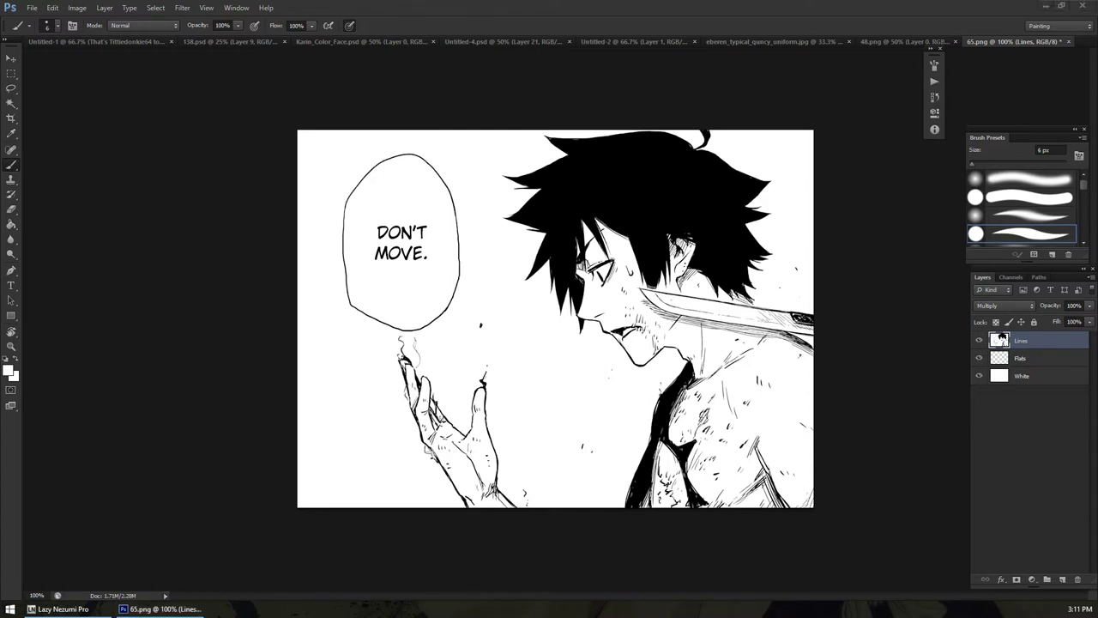
left_click(1027, 343)
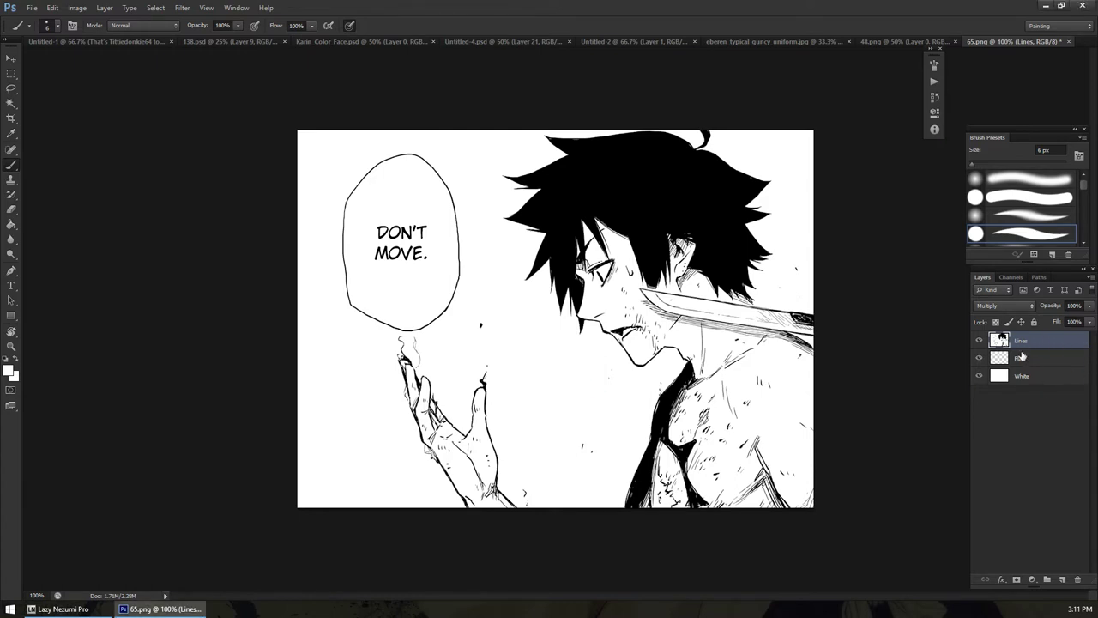
left_click(1036, 360)
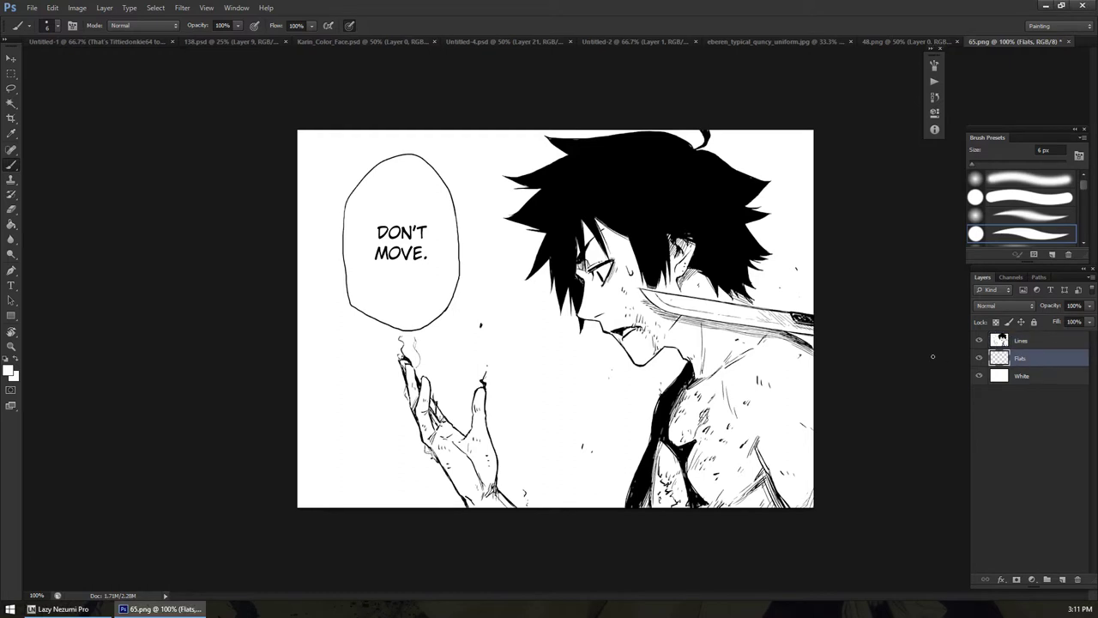
Toggle the Lines layer off and back on, then ready the Magic Wand at Tolerance 32 with Sample All Layers
left_click(981, 341)
left_click(980, 340)
key("w")
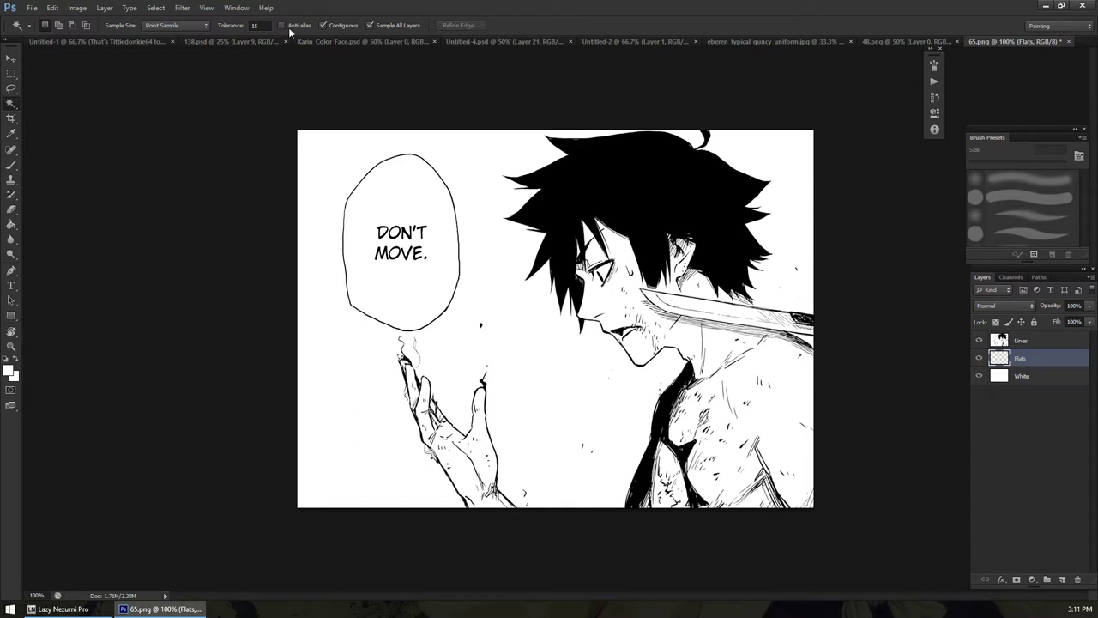
key("l")
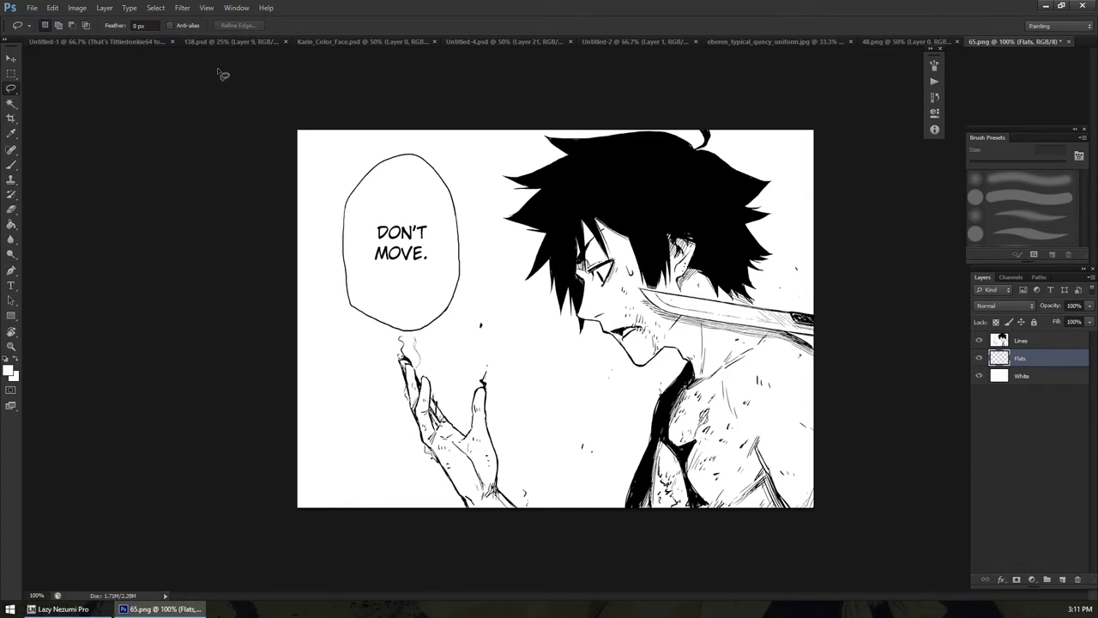
key("w")
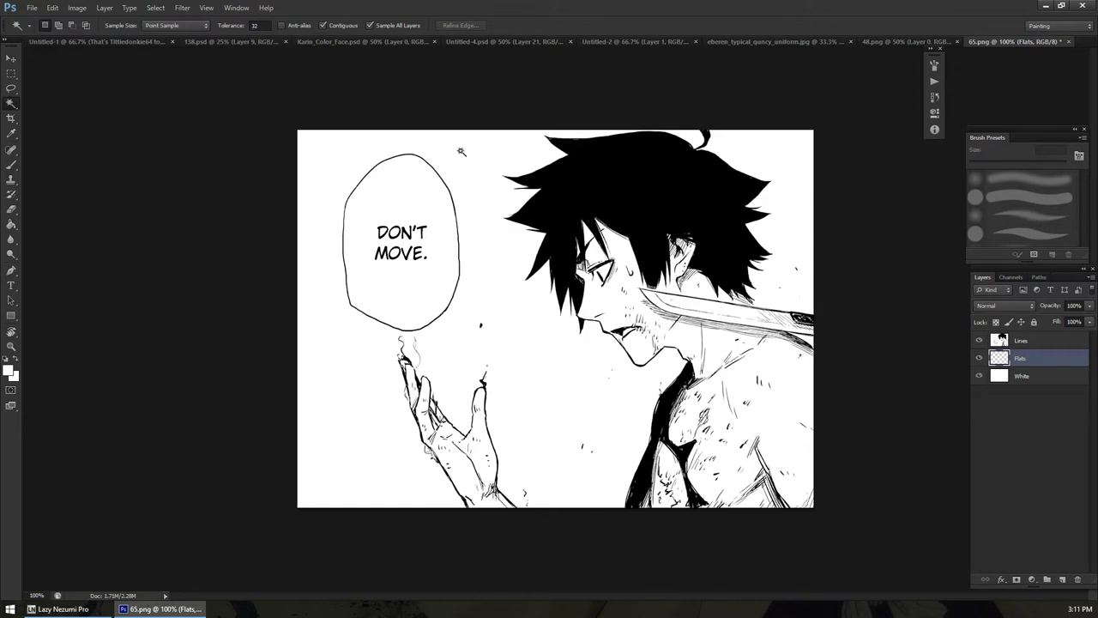
Magic-wand the white background and zoom in to inspect the selection along the hair edge
left_click(508, 147)
key("z")
left_click_drag(513, 149, 547, 156)
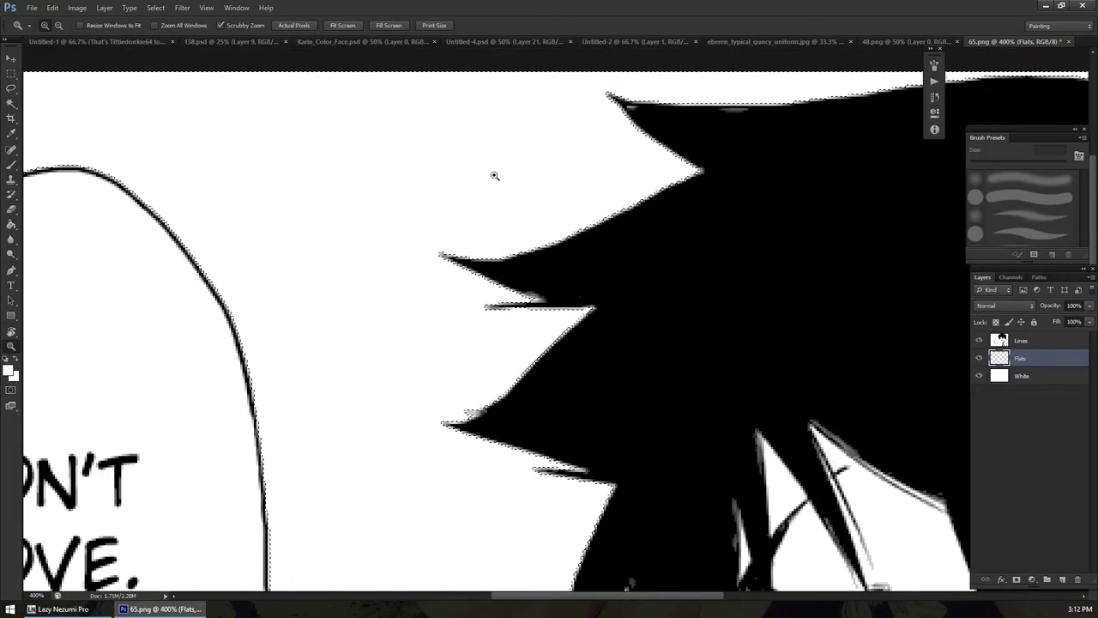
left_click_drag(352, 213, 442, 137)
scroll(443, 137, "down", 5)
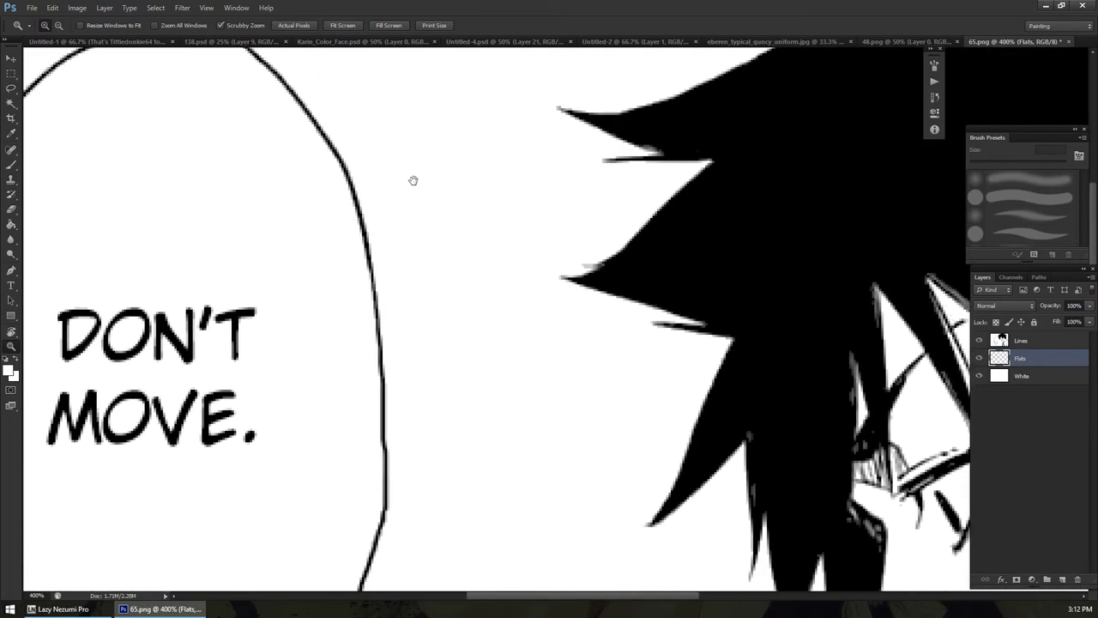
left_click_drag(403, 177, 424, 245)
key("w")
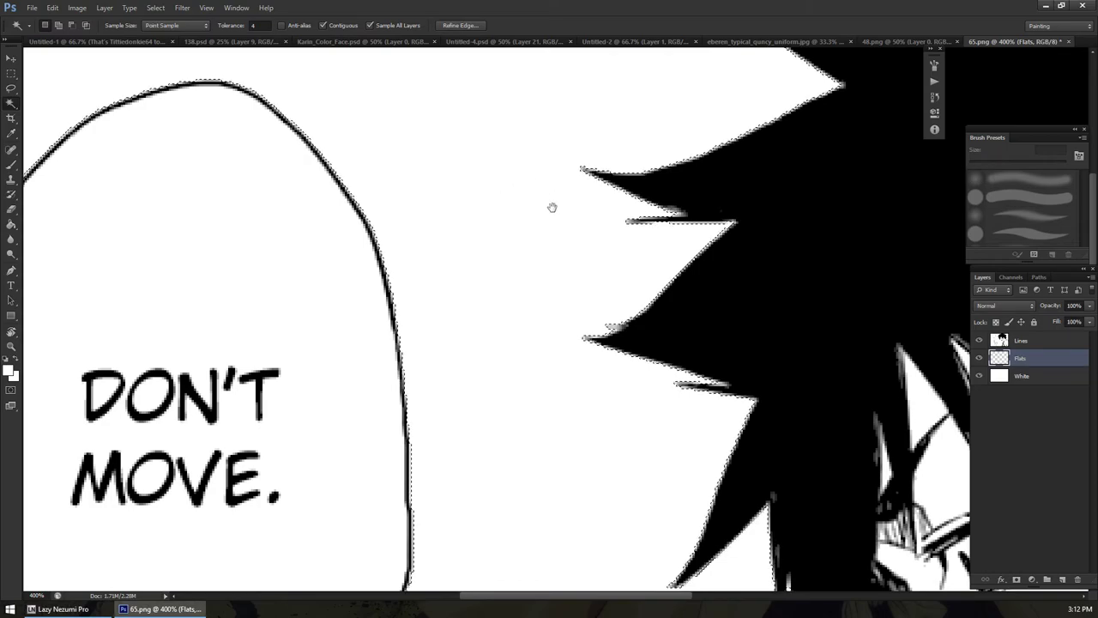
left_click_drag(534, 205, 389, 211)
key("z")
left_click_drag(504, 276, 550, 286)
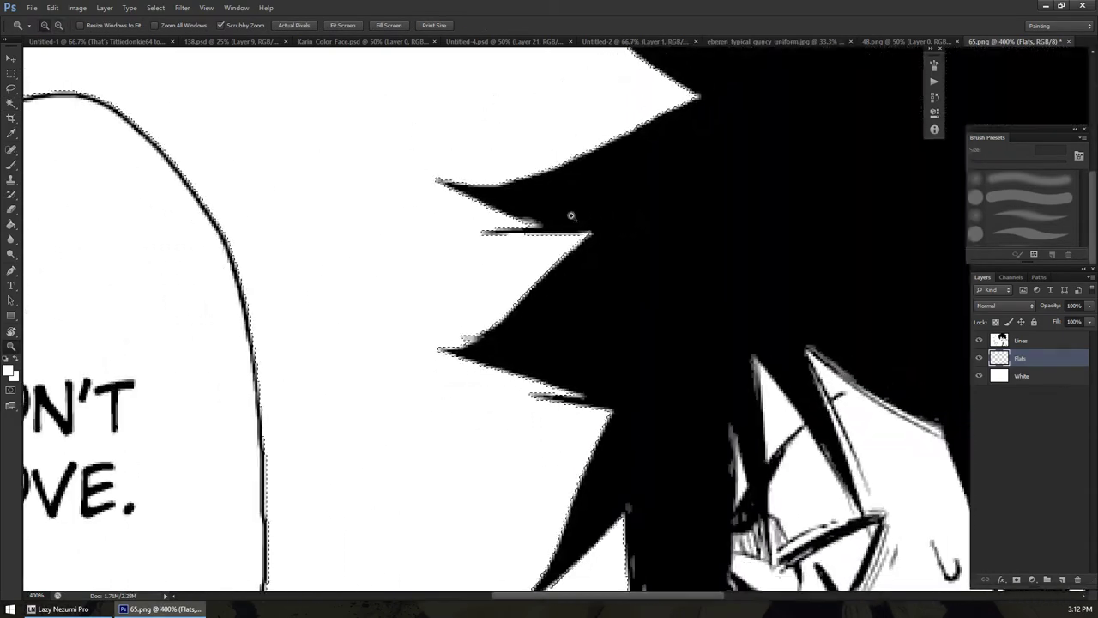
left_click_drag(552, 220, 416, 270)
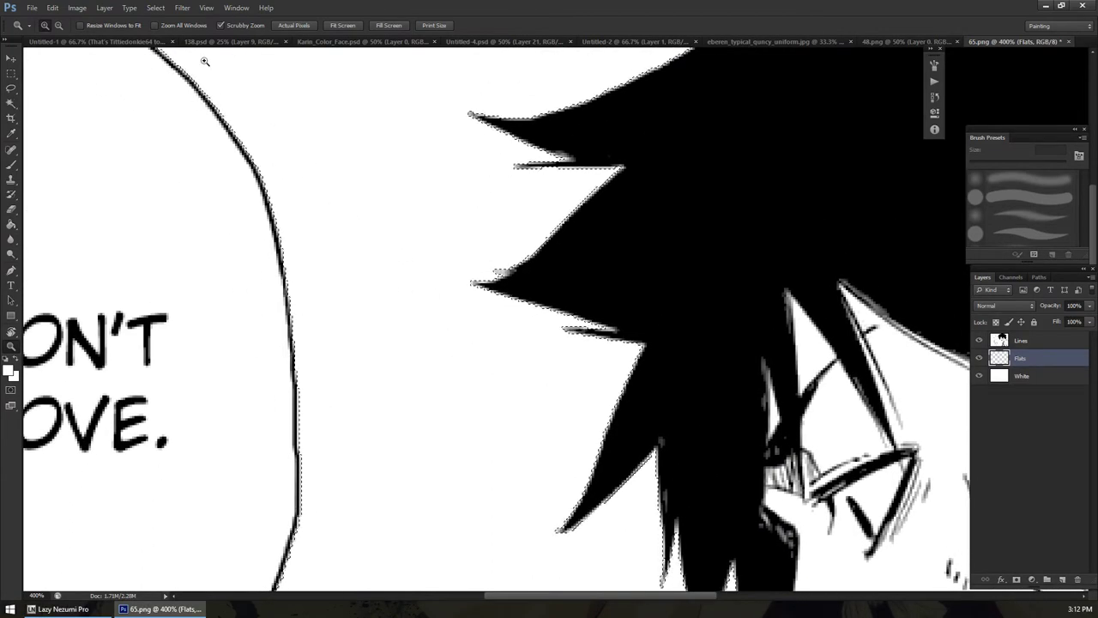
key("w")
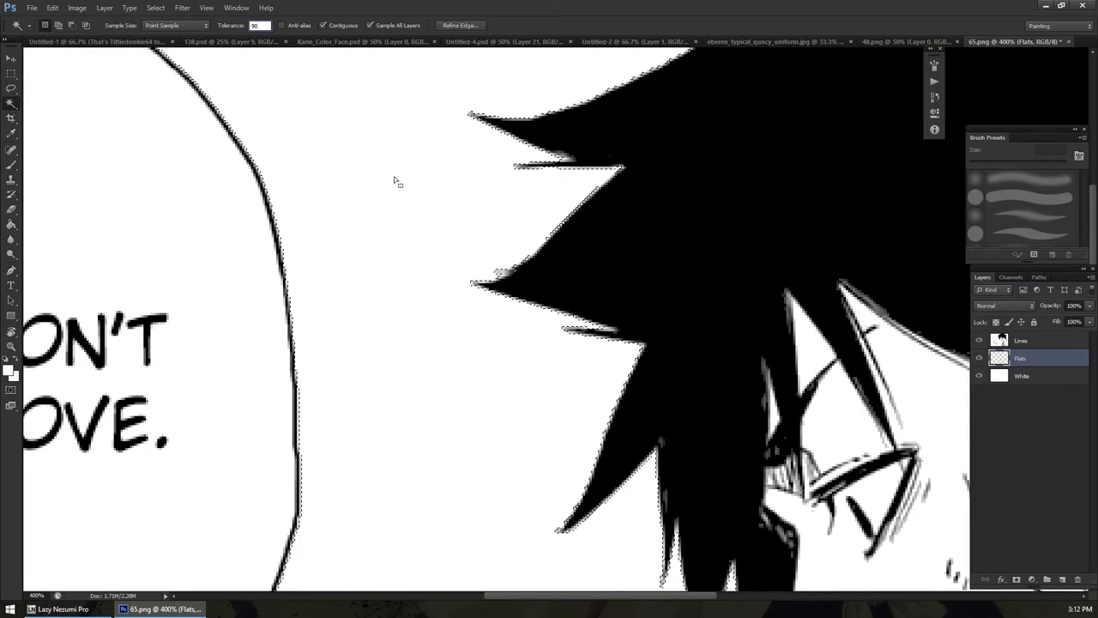
Try a Magic Wand tolerance of 90, deselect, and inspect the speech bubble and face up close
type("90")
key("Return")
key("ctrl+d")
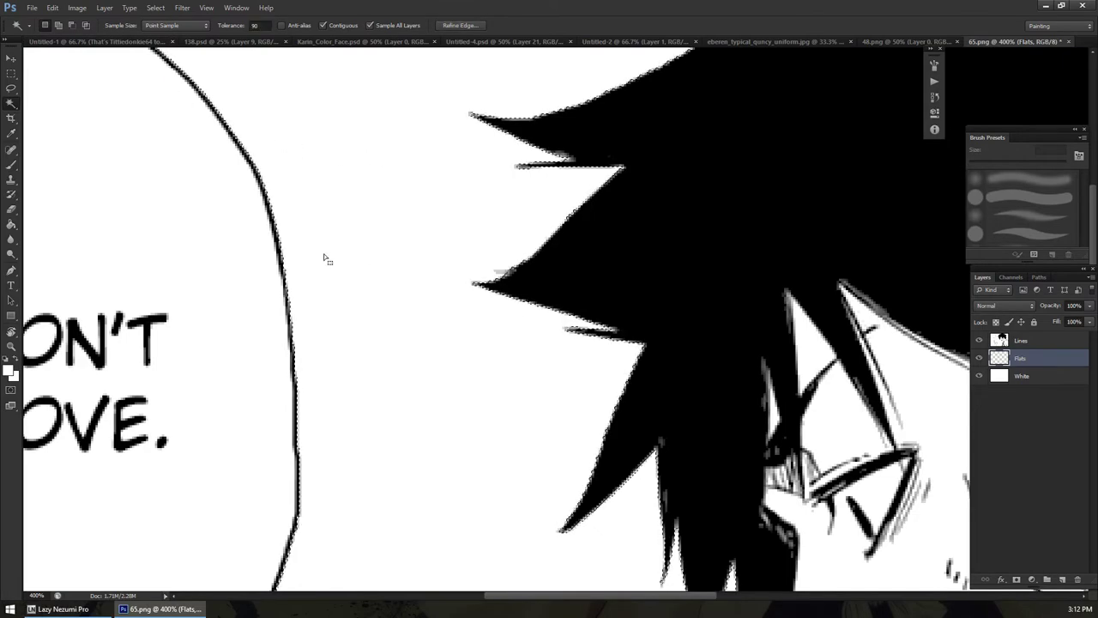
key("z")
left_click(274, 214)
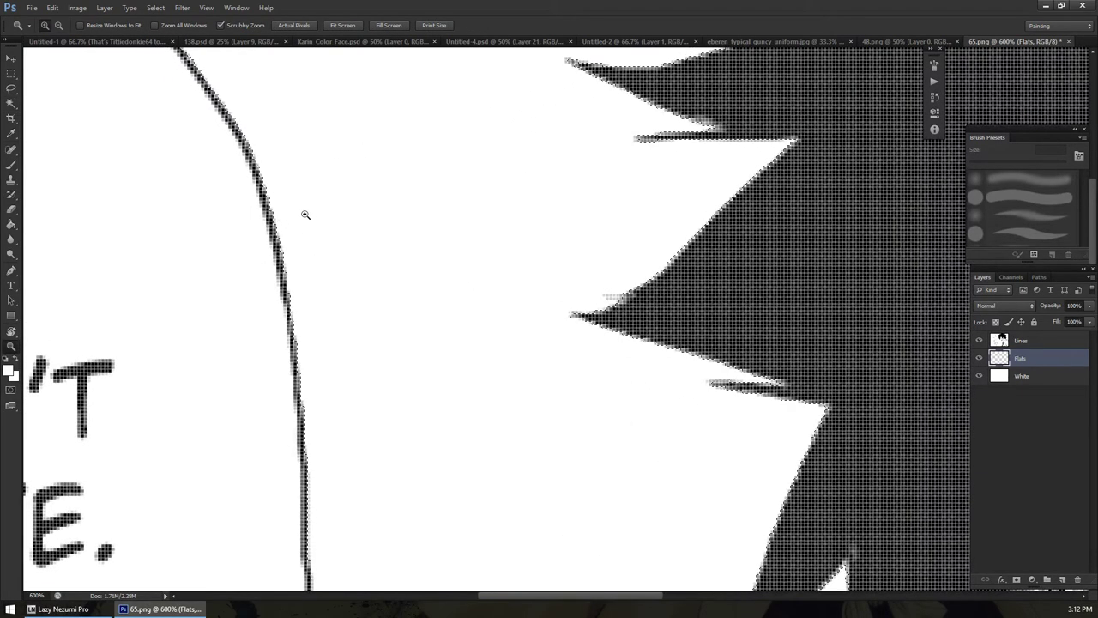
left_click(307, 214, "alt")
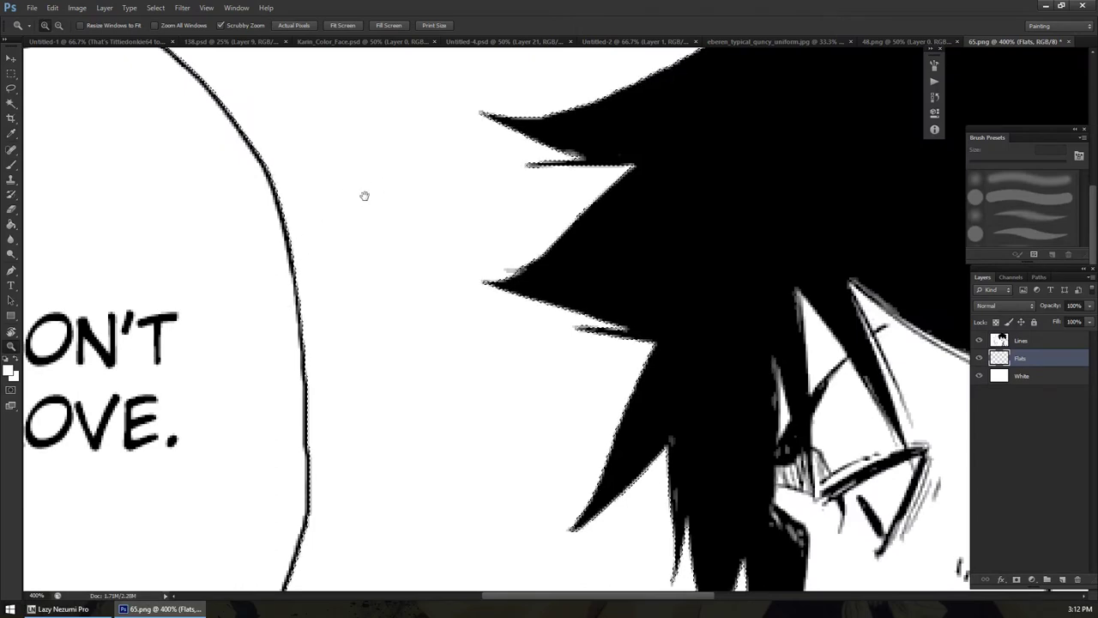
left_click_drag(358, 196, 314, 259)
left_click(314, 259, "alt")
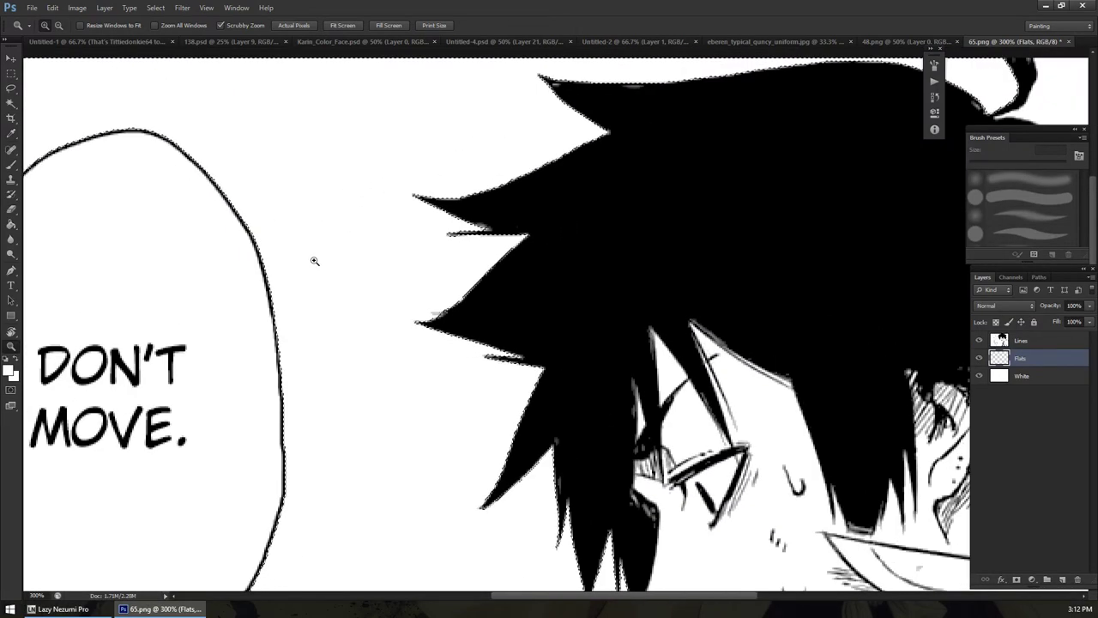
left_click_drag(449, 241, 458, 175)
scroll(448, 238, "down", 3)
left_click(424, 238, "alt")
key("w")
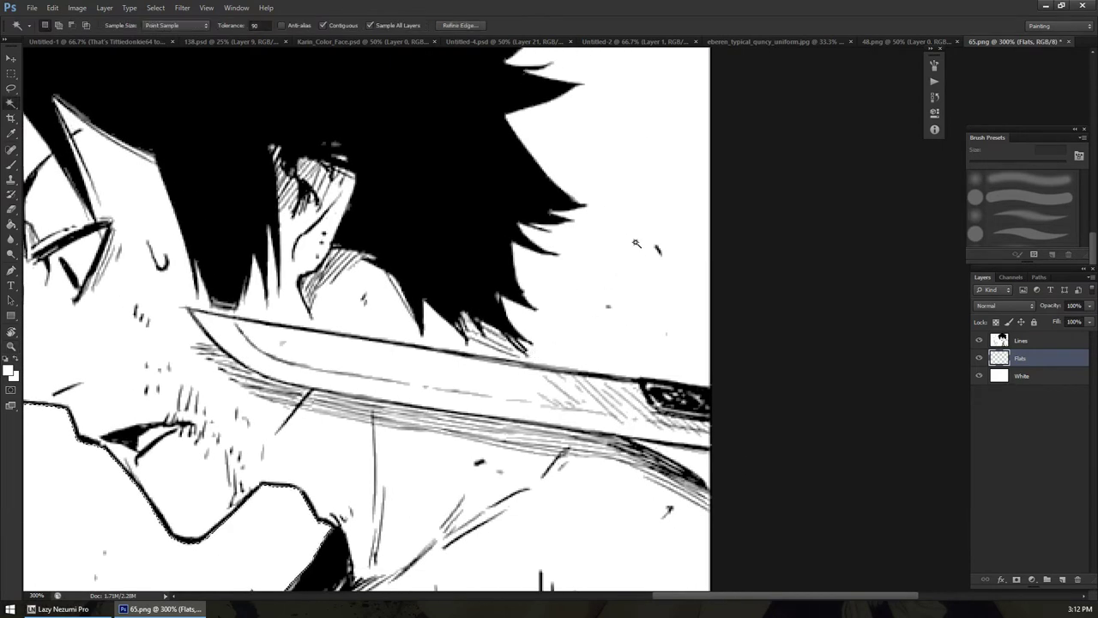
key("z")
left_click_drag(634, 240, 501, 296)
key("w")
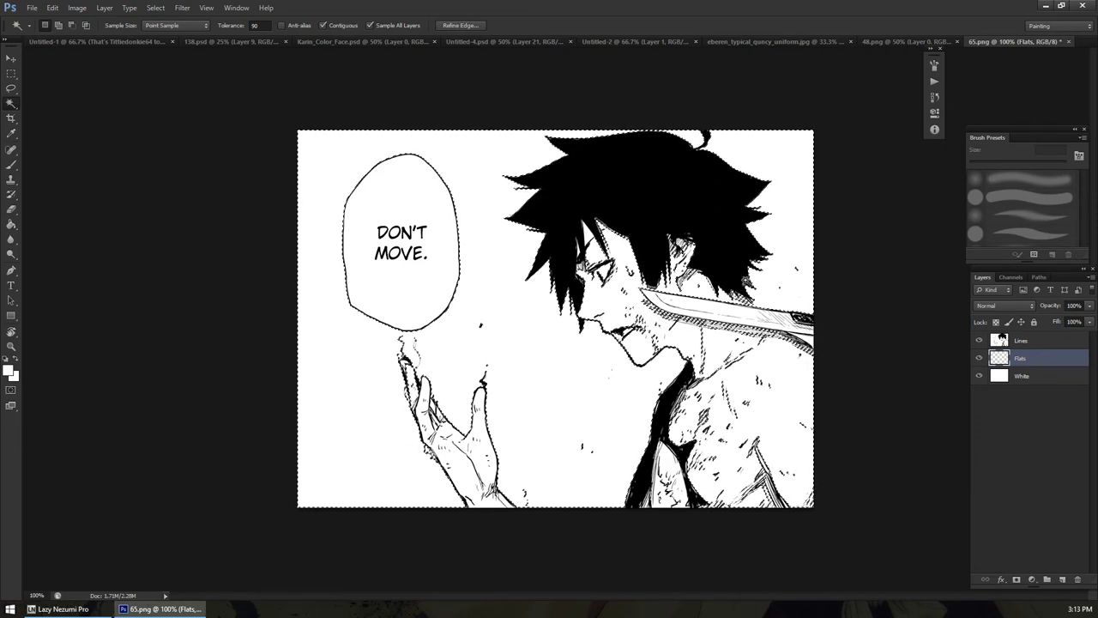
Set tolerance back to 32 and select the white areas beside the hair and chest
left_click(255, 24)
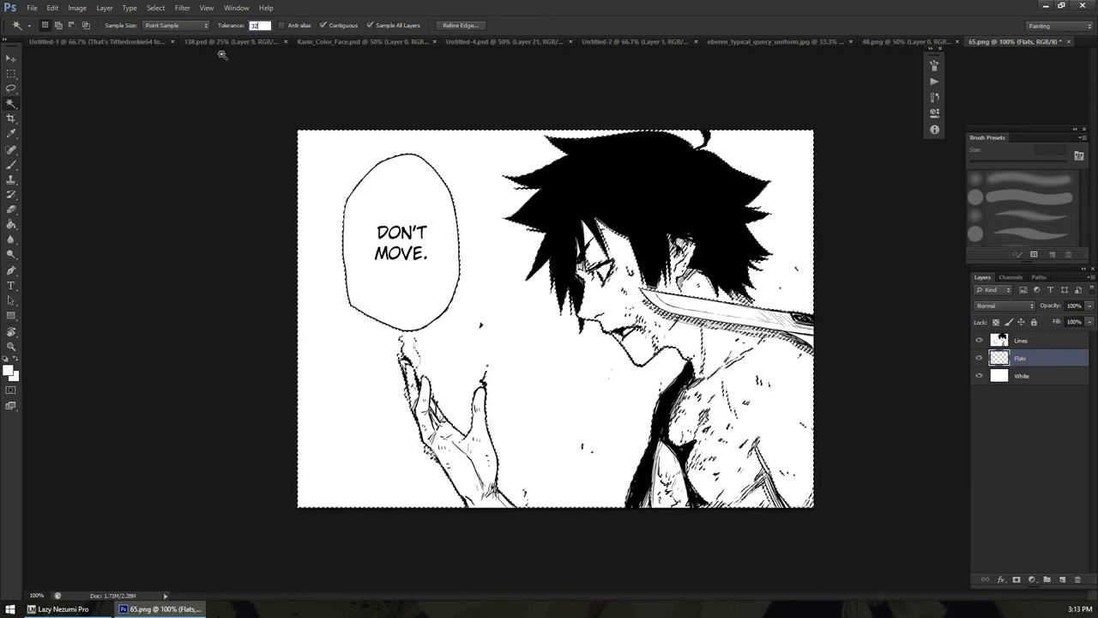
type("32")
key("ctrl+d")
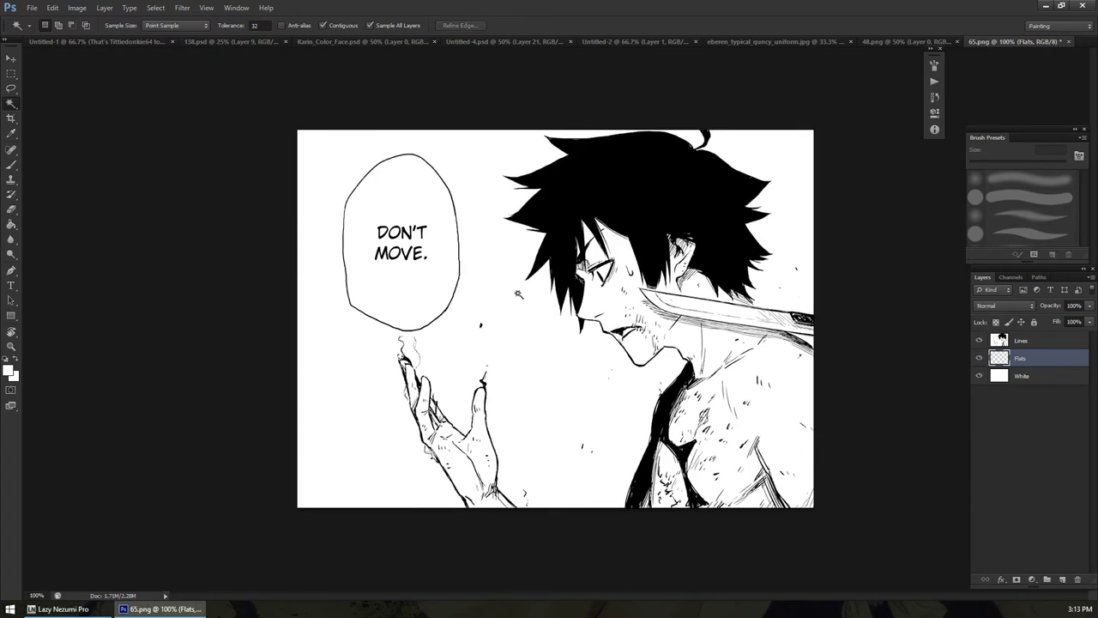
left_click(794, 239, "shift")
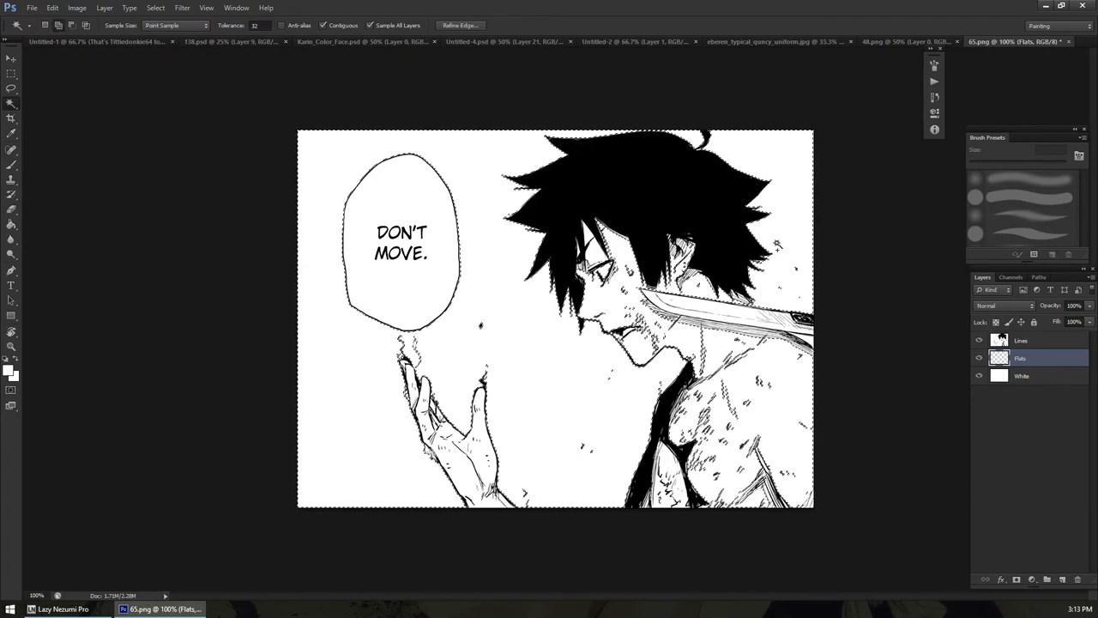
scroll(800, 290, "up", 3)
Zoom in on the knife edge at the neck and switch to the Pencil tool
key("b")
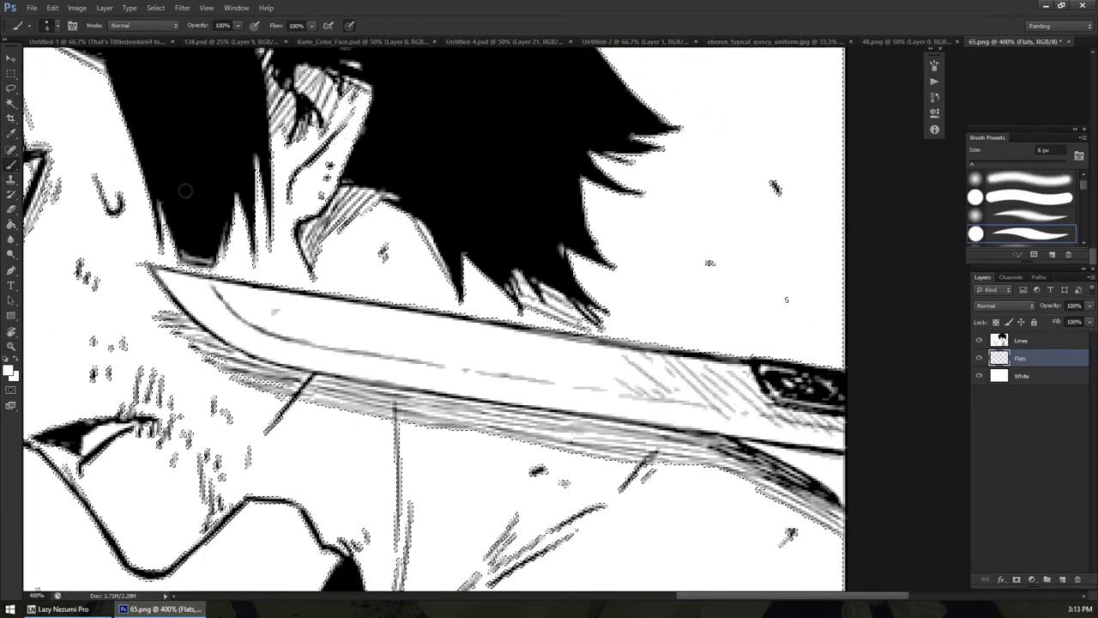
key("z")
scroll(363, 237, "down", 2)
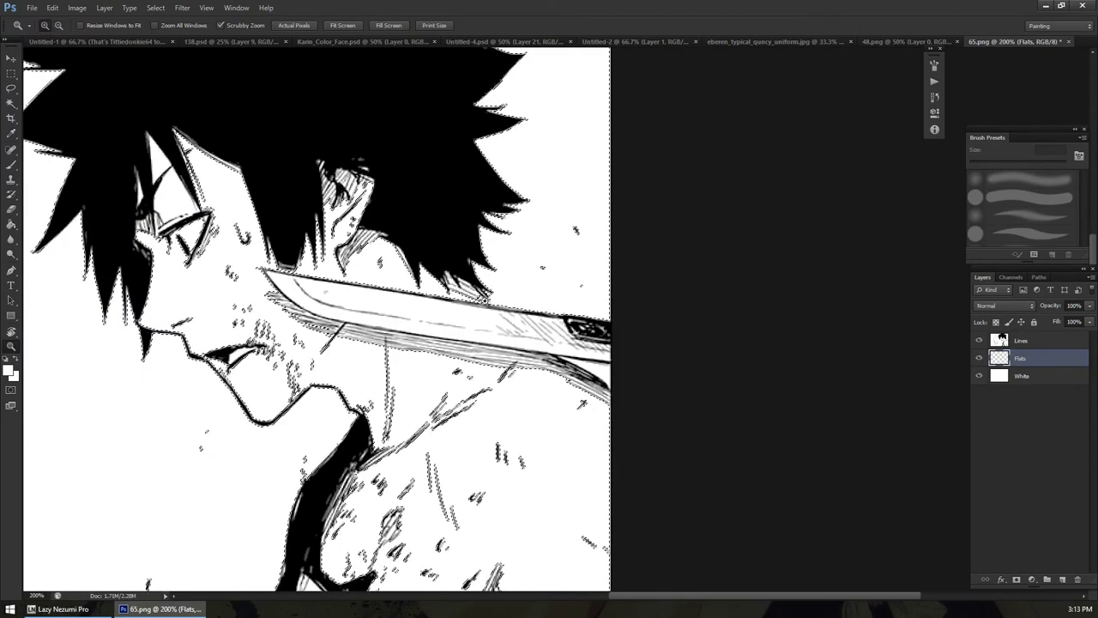
key("b")
key("z")
left_click(503, 304)
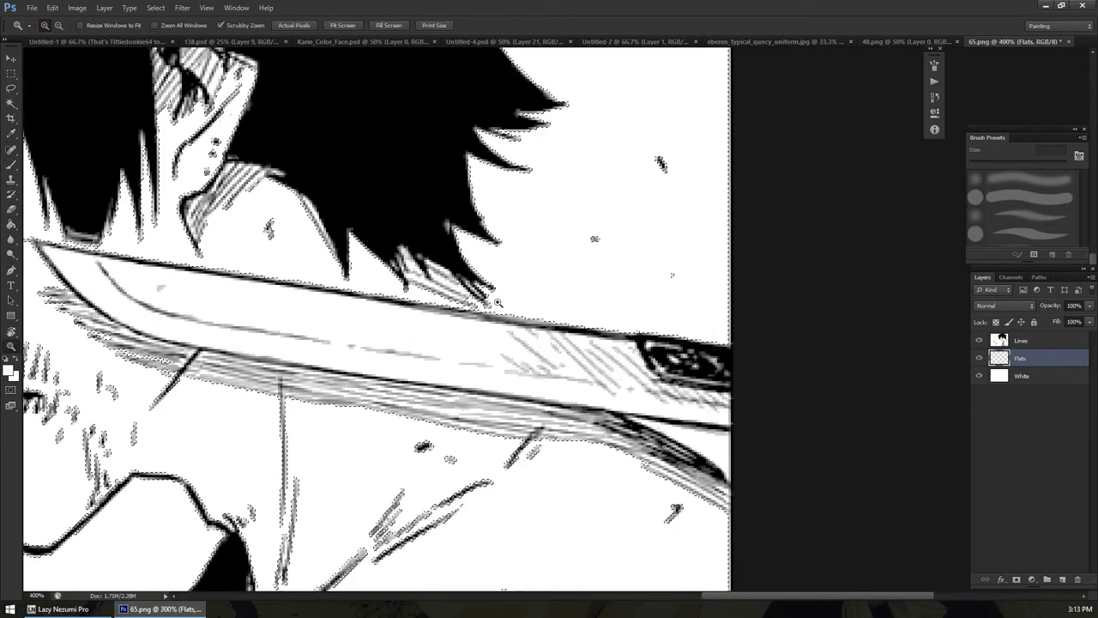
left_click(11, 166)
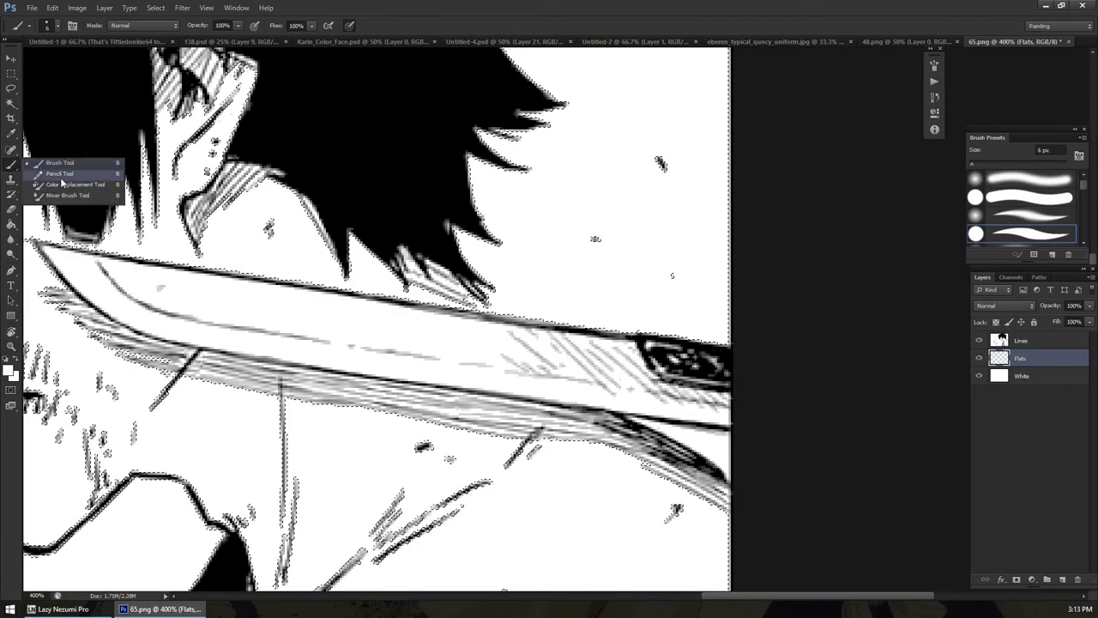
left_click(76, 178)
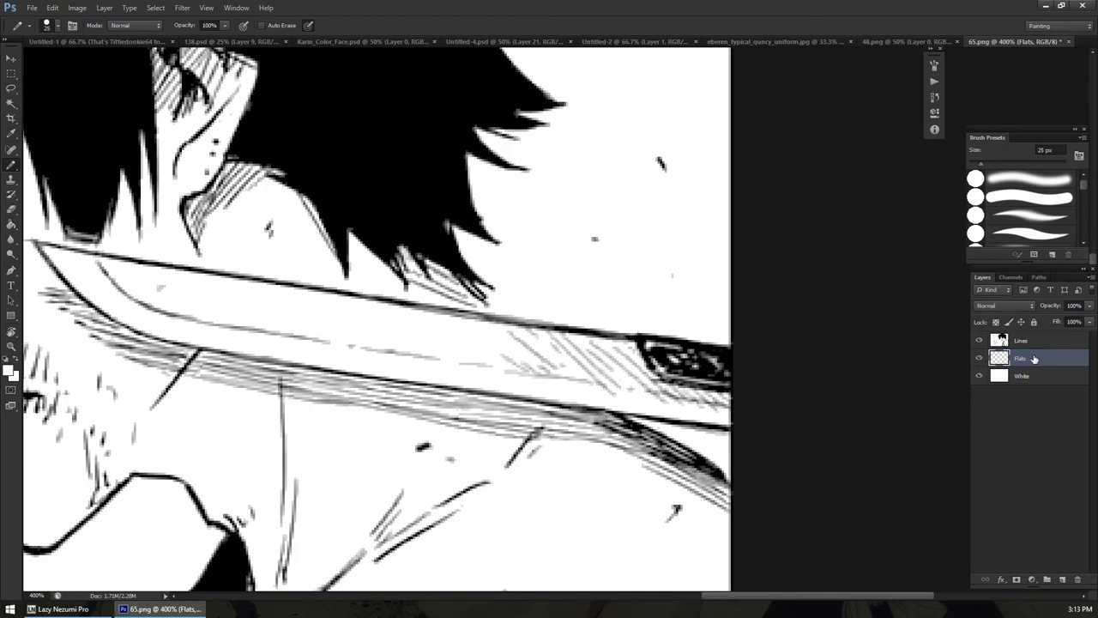
Delete the old Flats layer and create a fresh empty layer named 'Flats'
key("Delete")
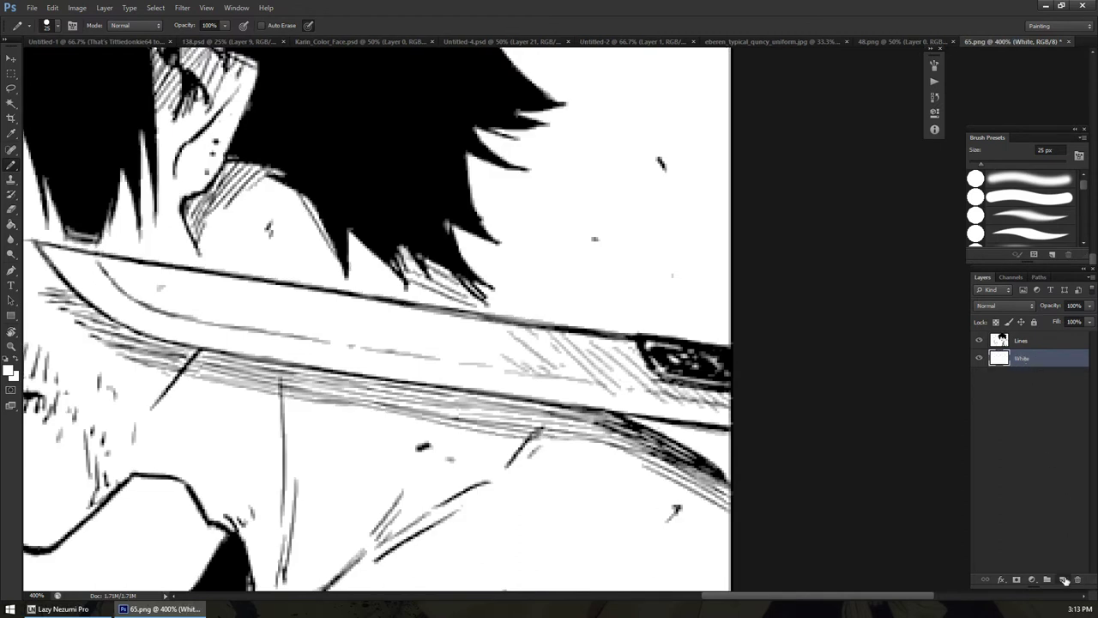
left_click(1062, 580)
double_click(1024, 359)
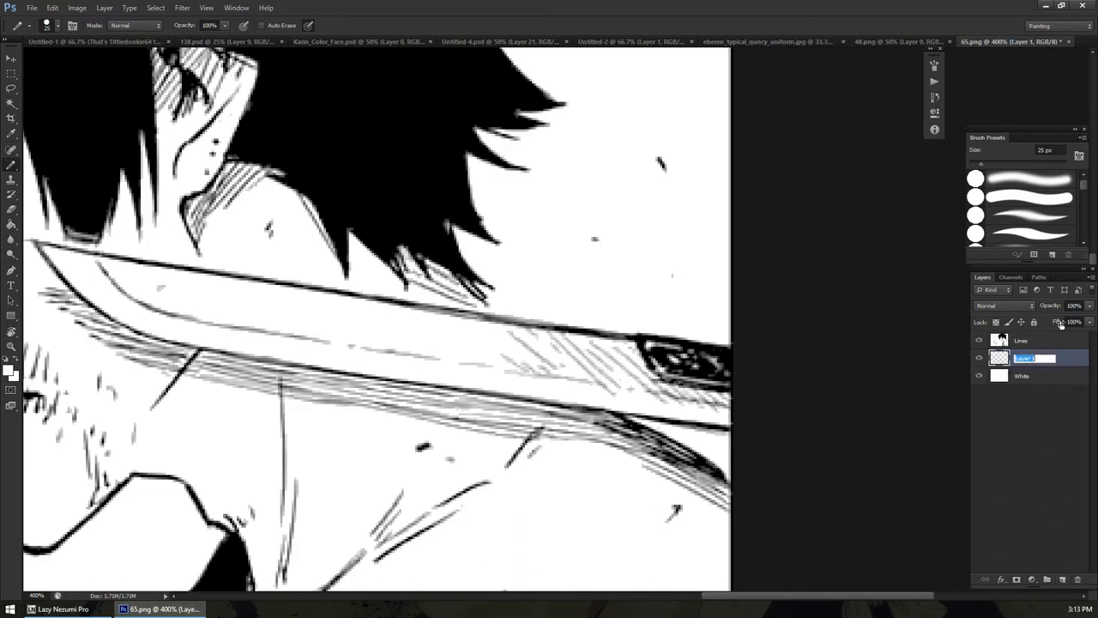
type("Flats")
key("Return")
key("w")
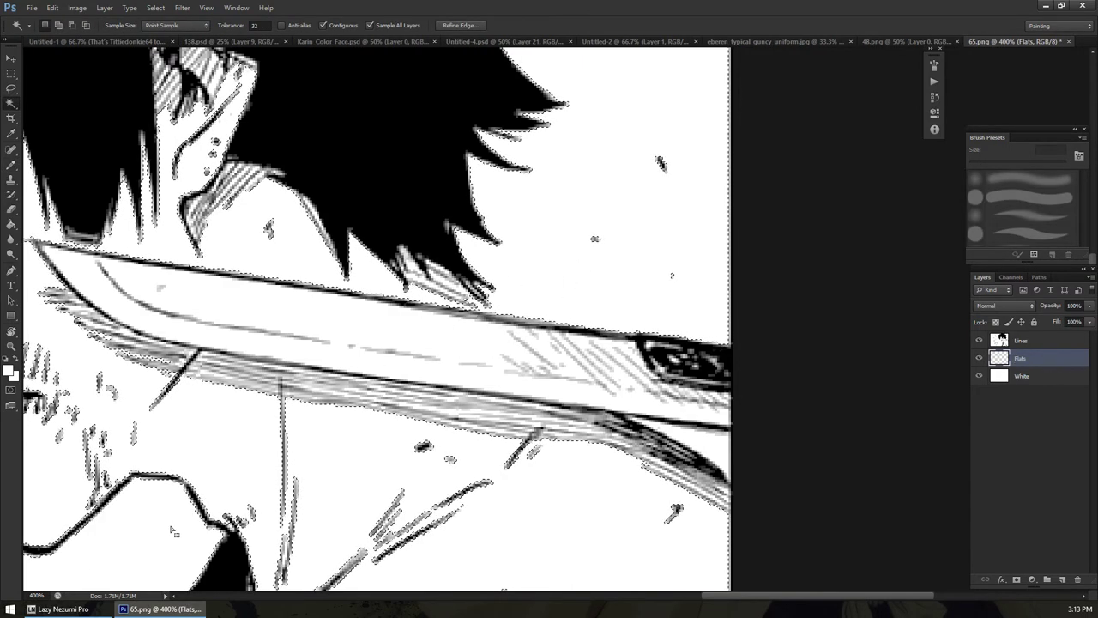
Keep red as the painting colour and Alt-click with the Magic Wand to subtract an area
key("b")
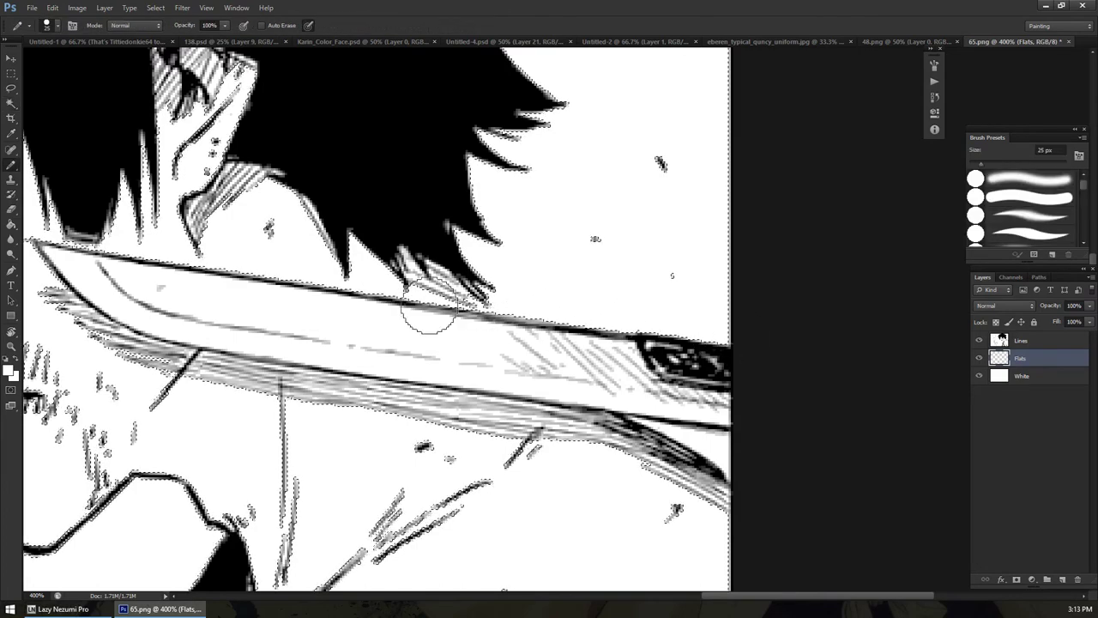
left_click(9, 371)
left_click(356, 391)
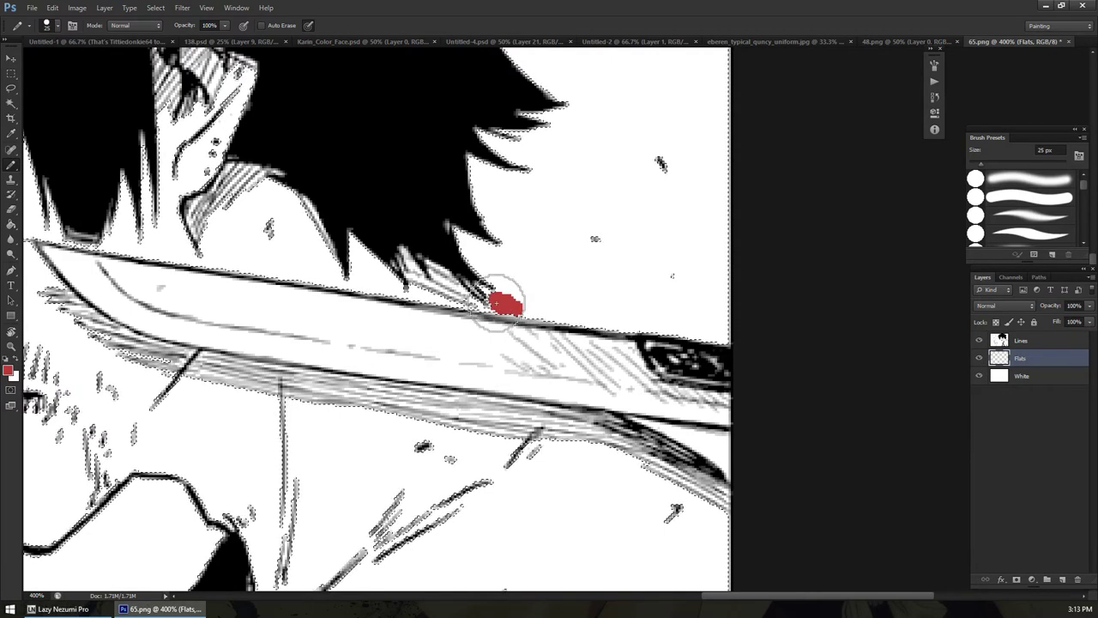
key("w")
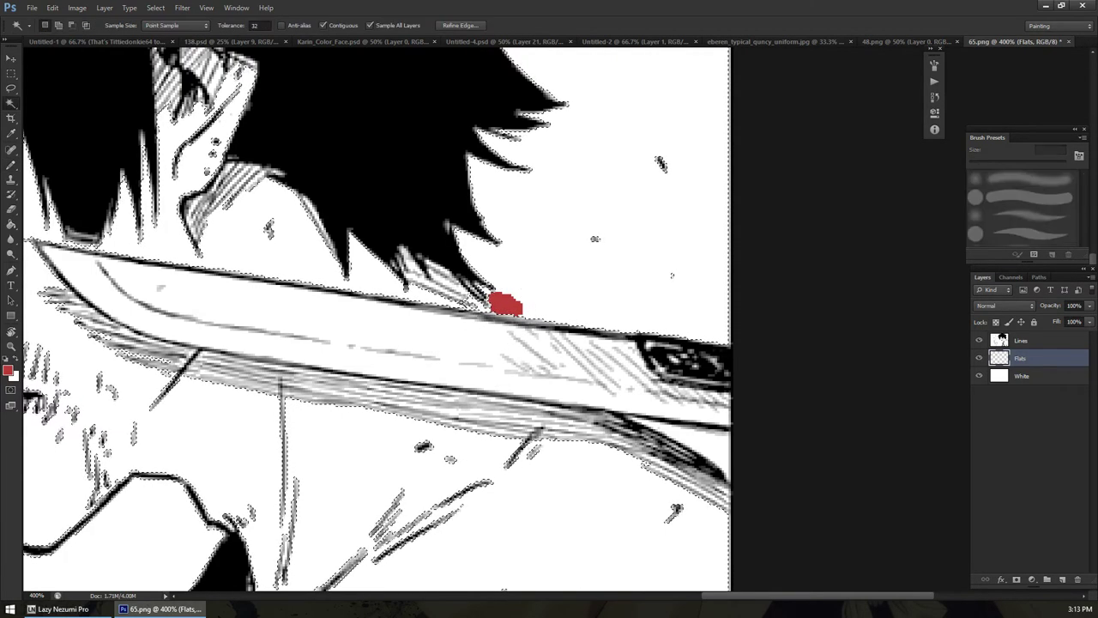
key("alt")
left_click(375, 283, "alt")
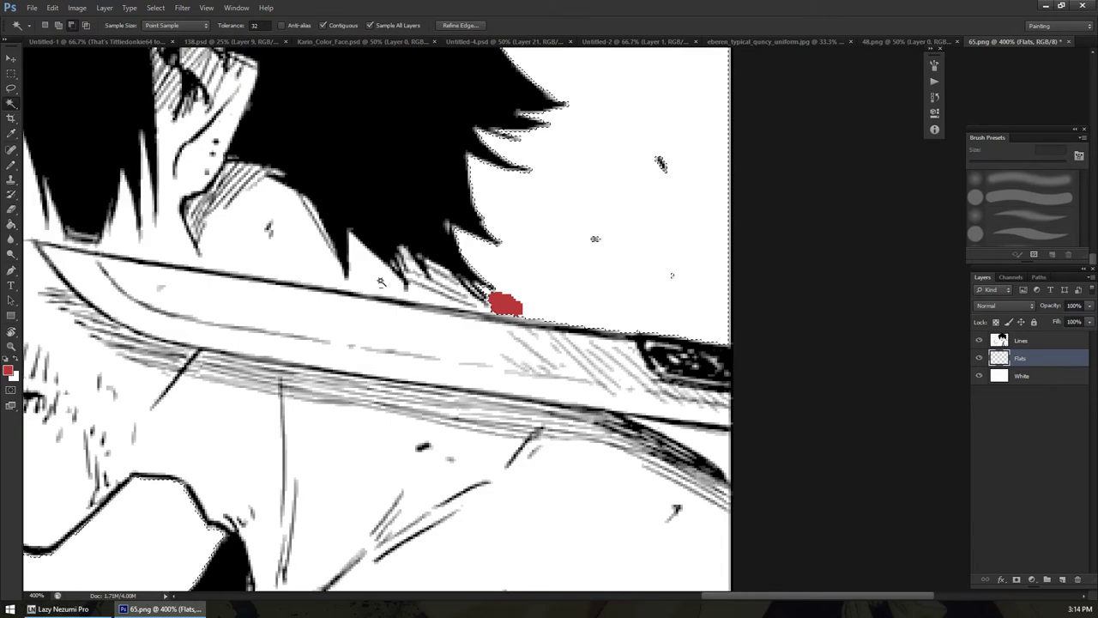
Zoom to 400% on the knife and red mark, then back out to 200% to view the face
key("z")
left_click(659, 379, "alt")
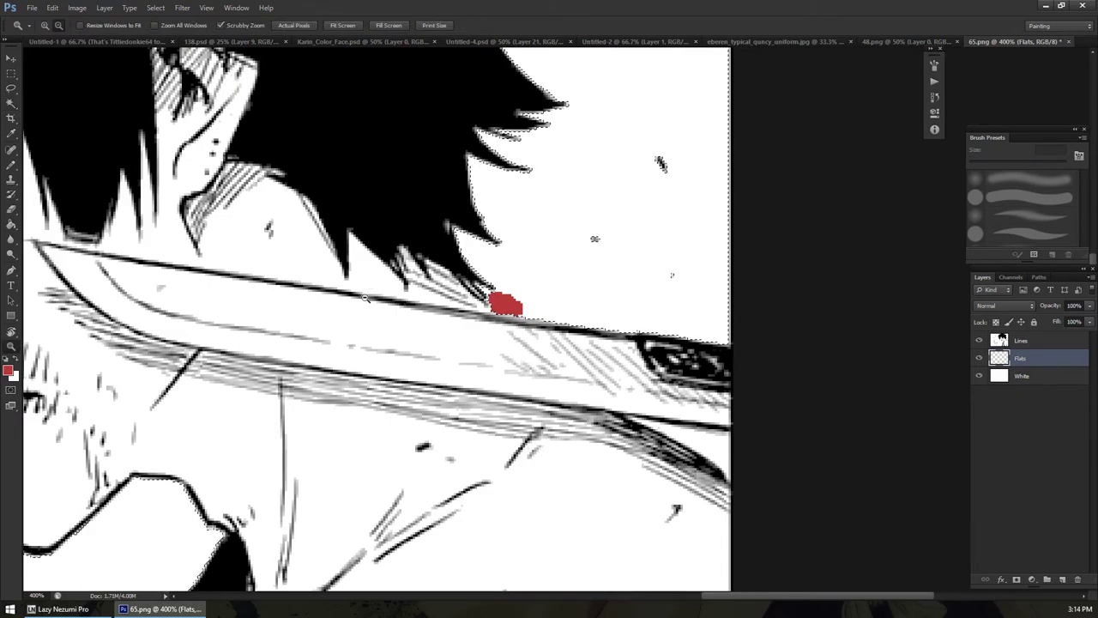
left_click(659, 378, "alt")
left_click(659, 378, "alt")
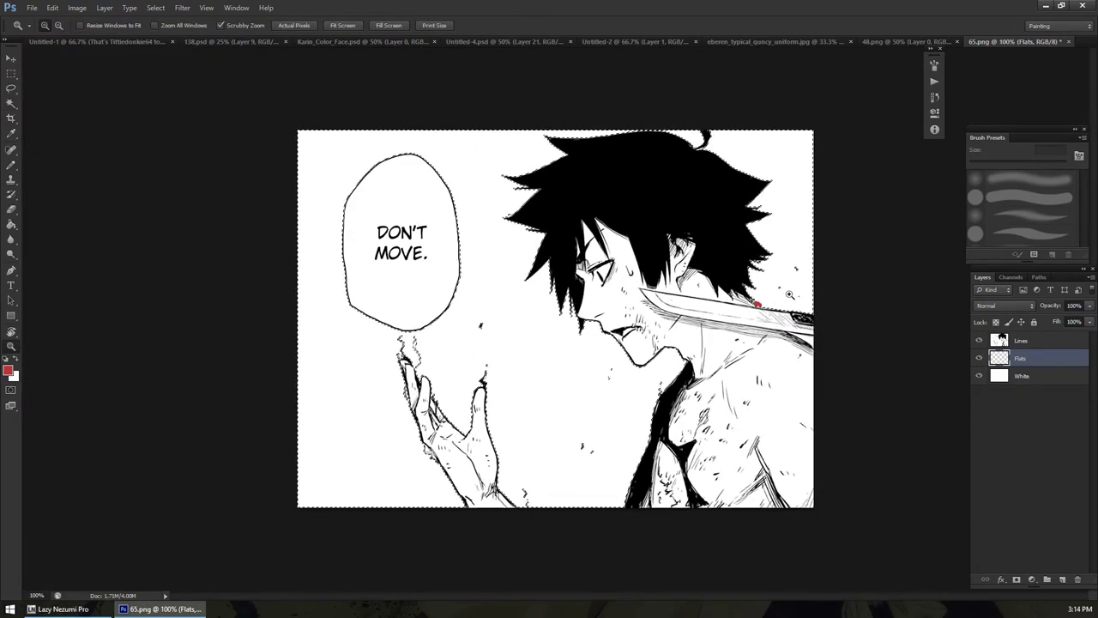
left_click_drag(659, 378, 712, 373)
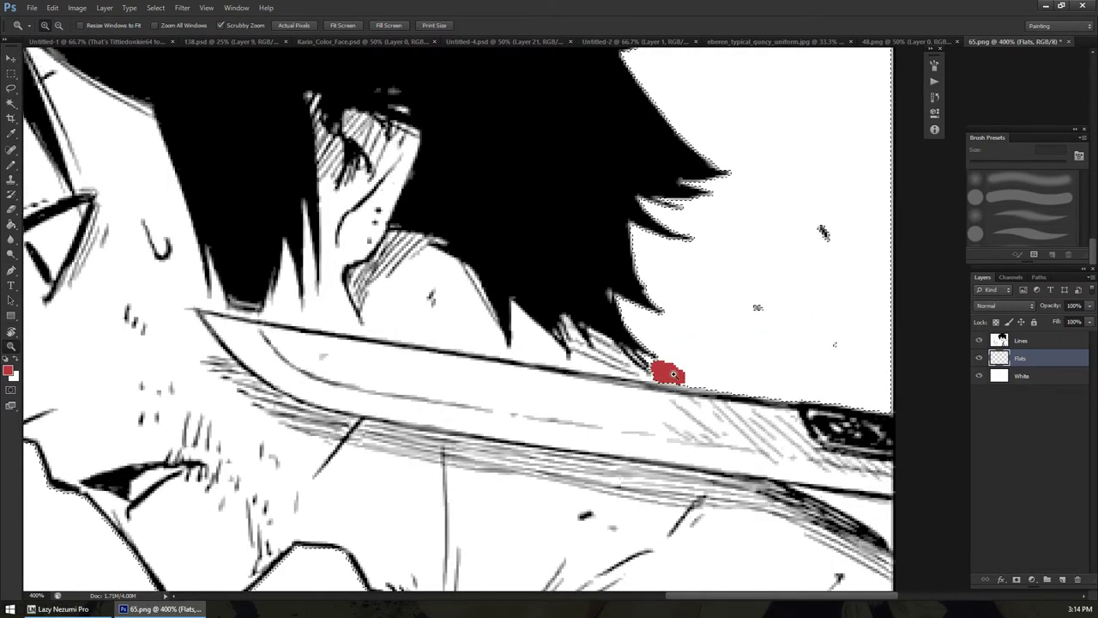
key("ctrl+d")
left_click(686, 375, "alt")
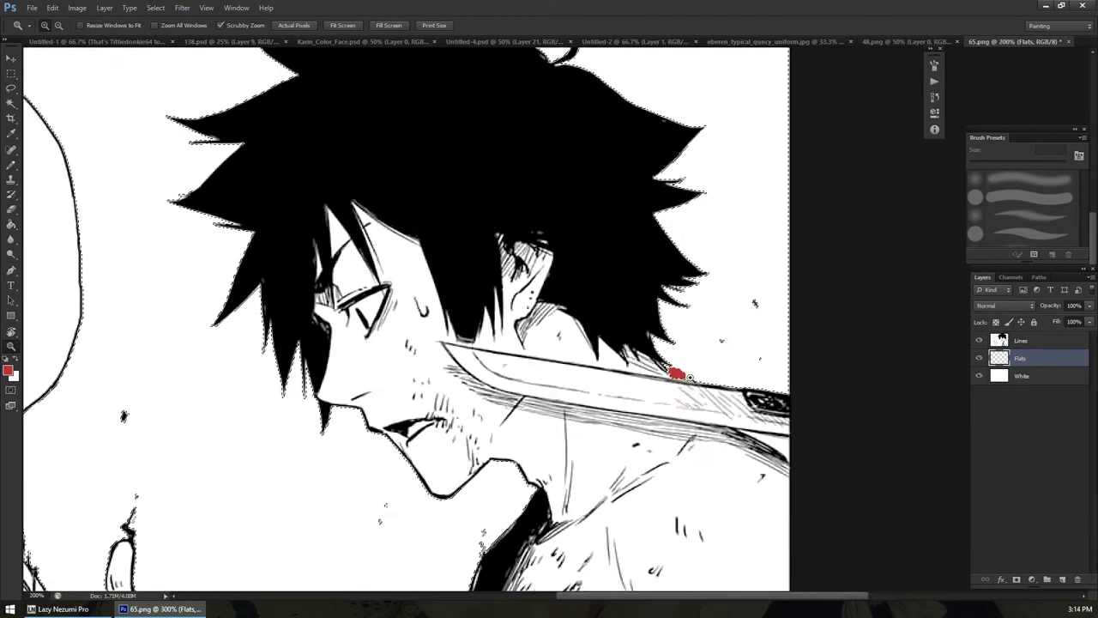
Expand the white-area selection by 1 pixel via Select > Modify > Expand, then Paint Bucket it red
left_click(619, 295, "alt")
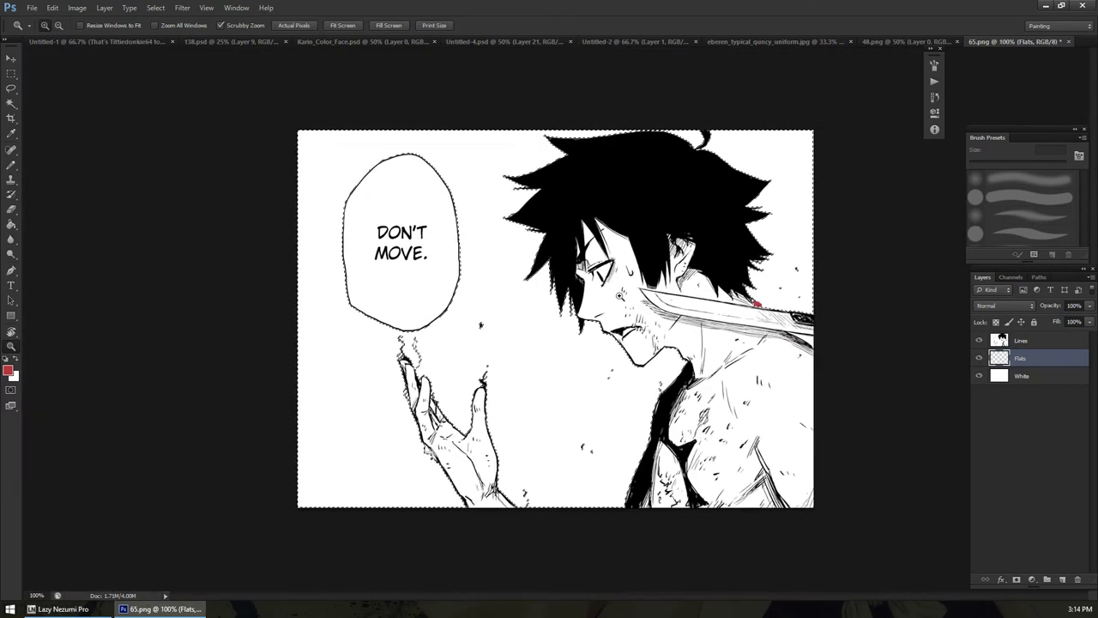
left_click(108, 8)
mouse_move(156, 8)
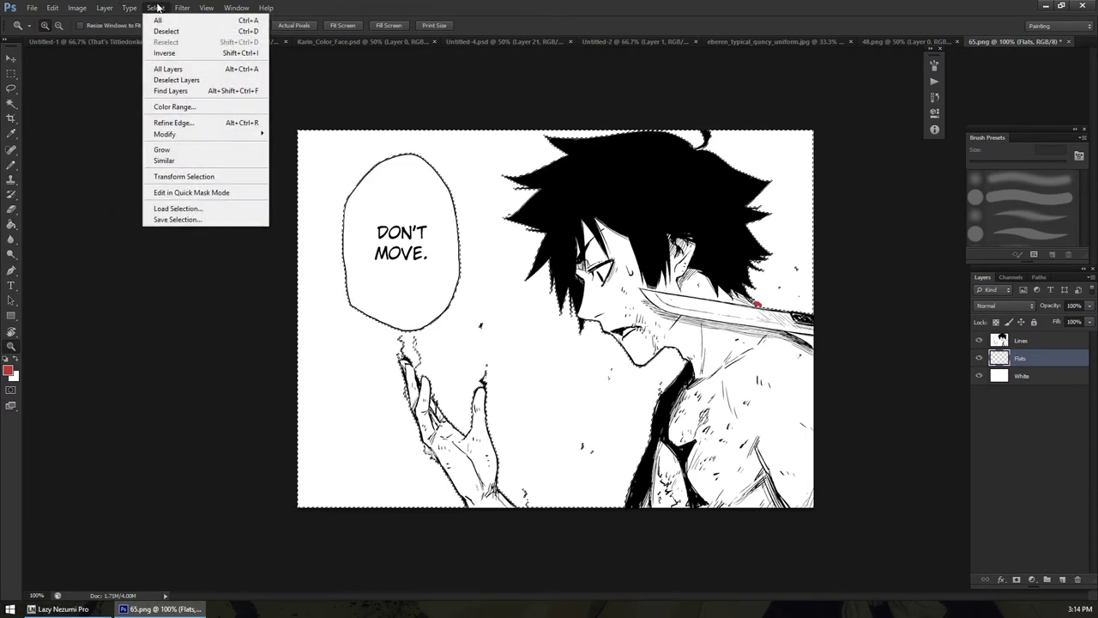
mouse_move(185, 137)
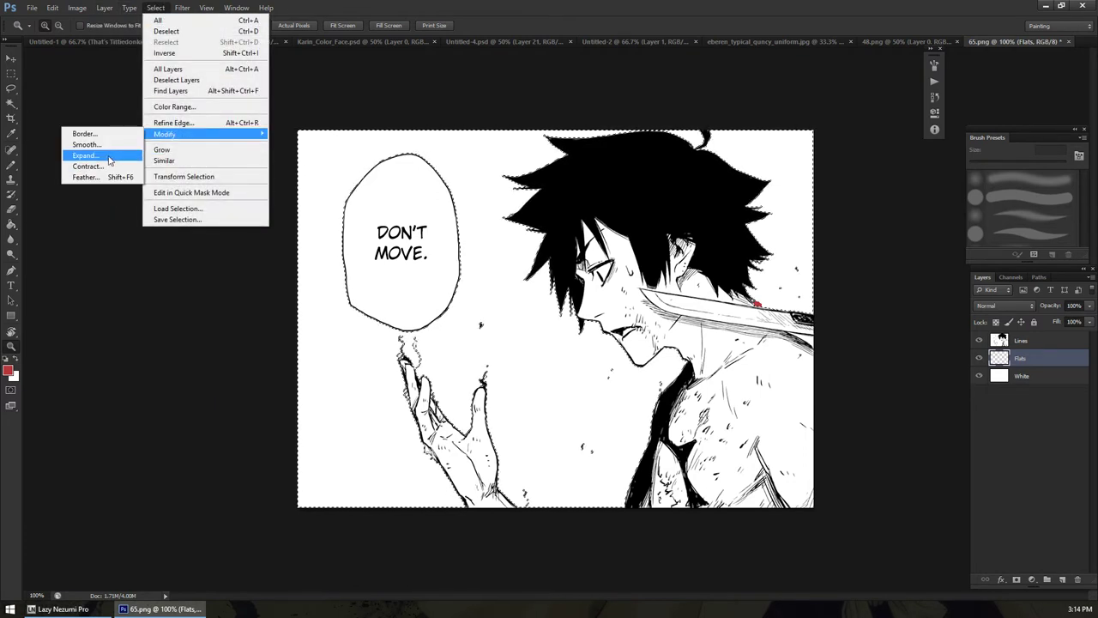
left_click(107, 156)
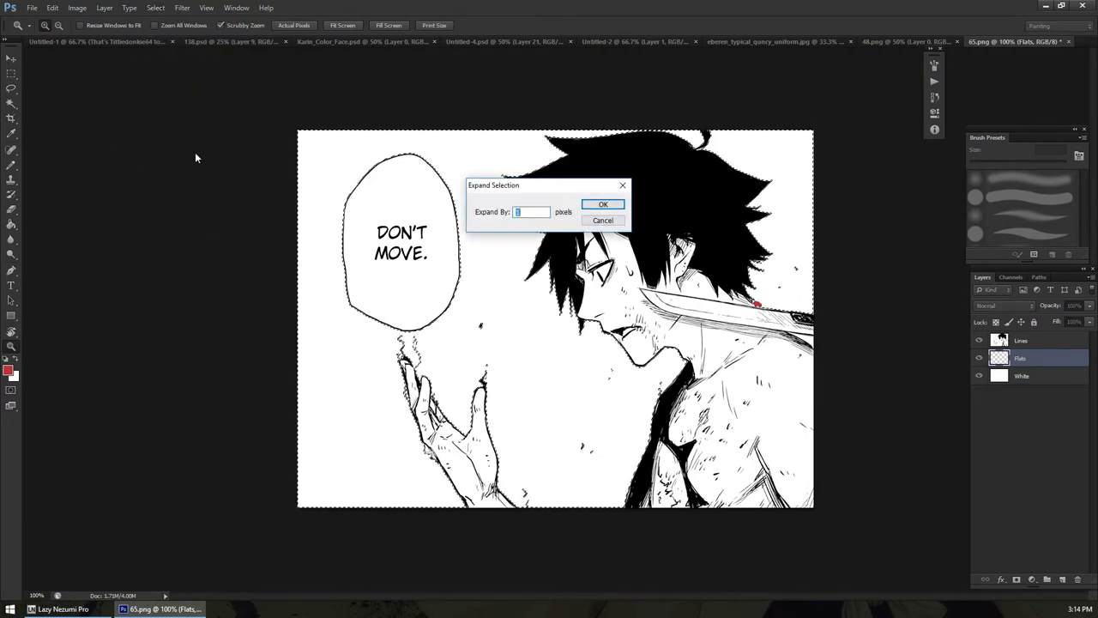
left_click(603, 206)
key("g")
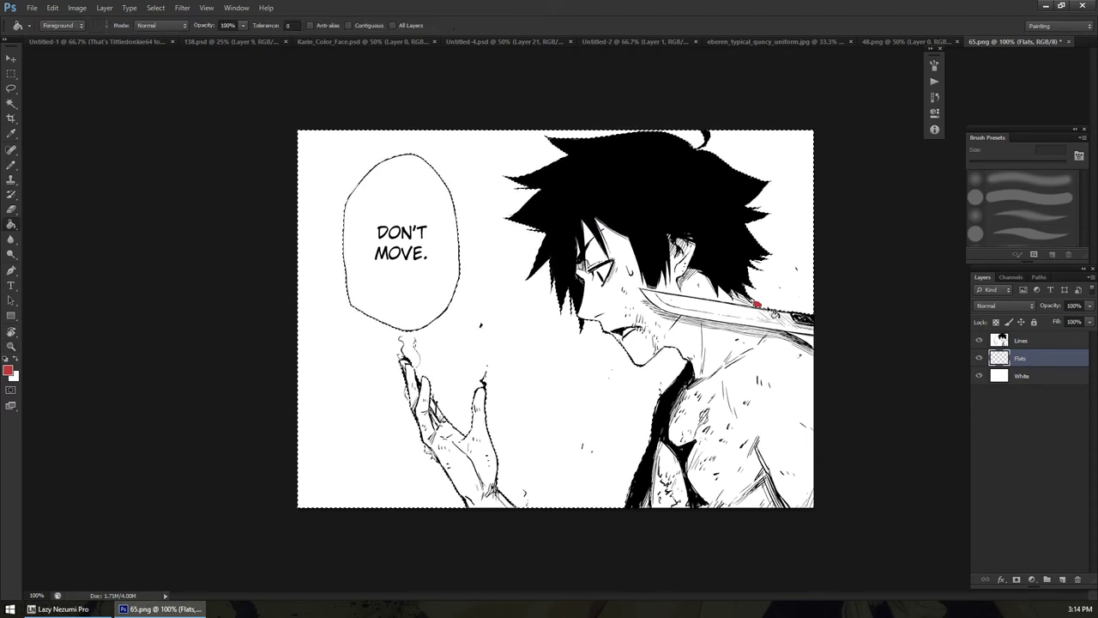
left_click(758, 308)
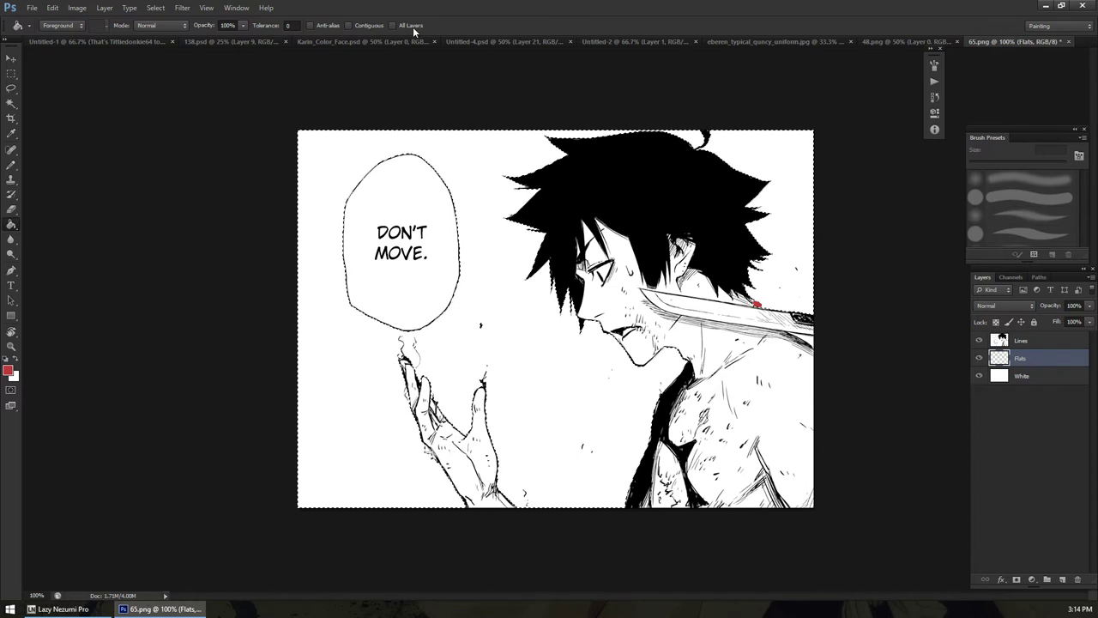
Fill the remaining panel background with red on the Flats layer and deselect
left_click(530, 342)
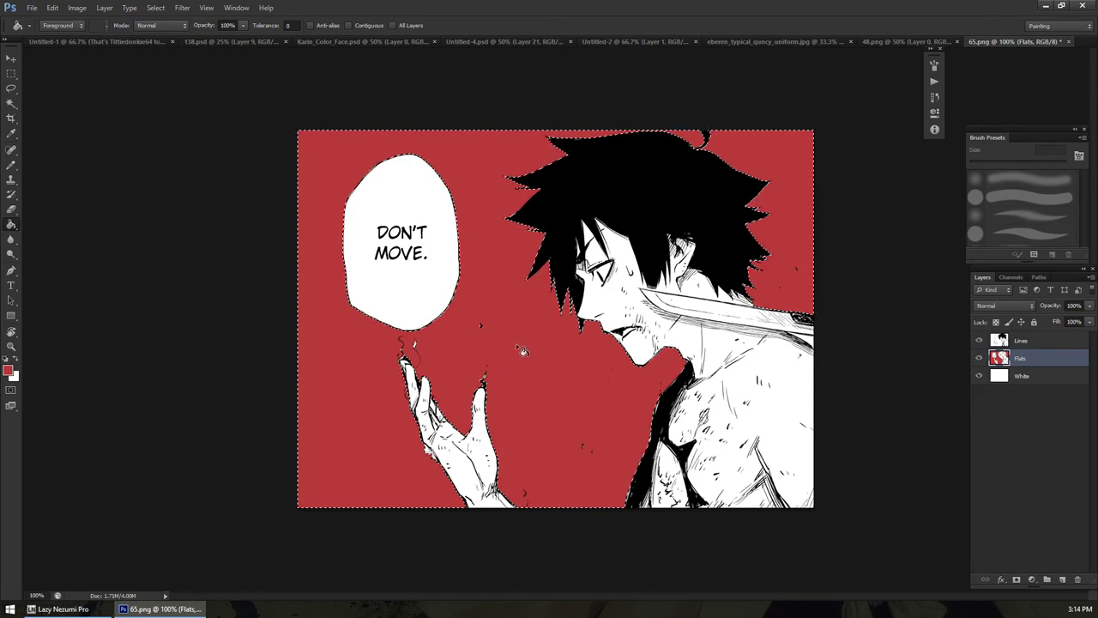
key("ctrl+d")
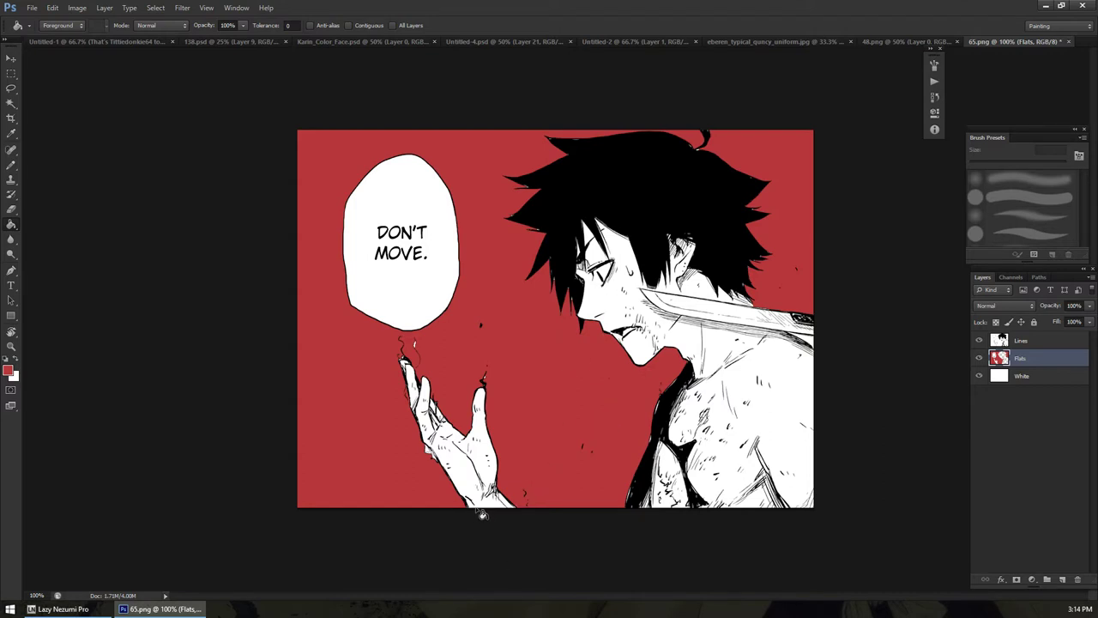
key("b")
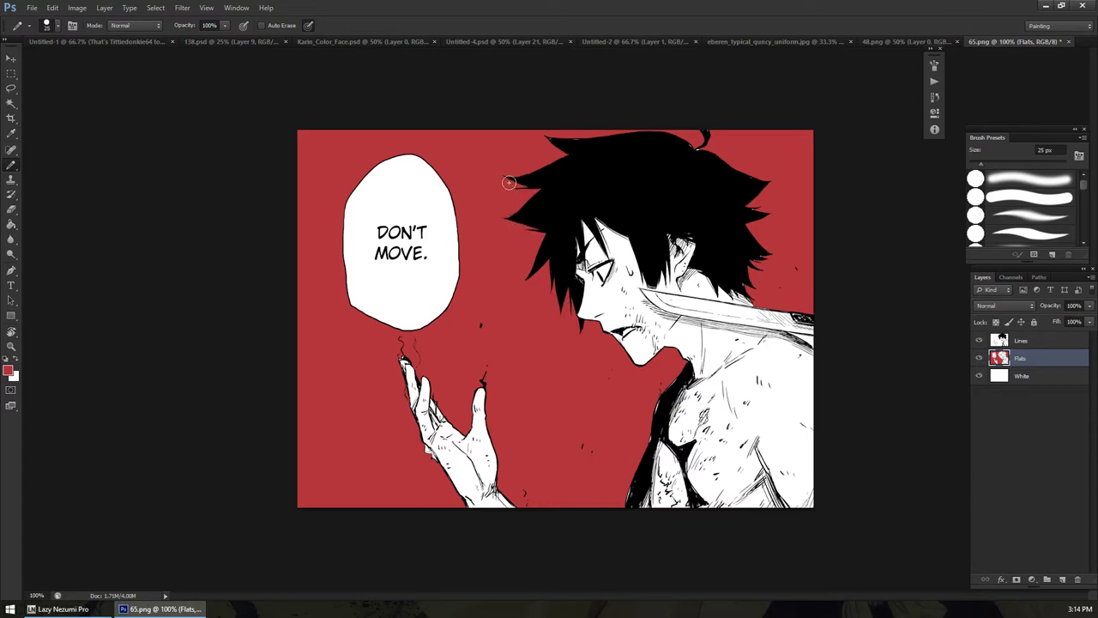
Switch from the soft Brush to the Pencil, then take the Eraser and zoom to 400% on the raised hand
right_click(11, 164)
left_click(61, 164)
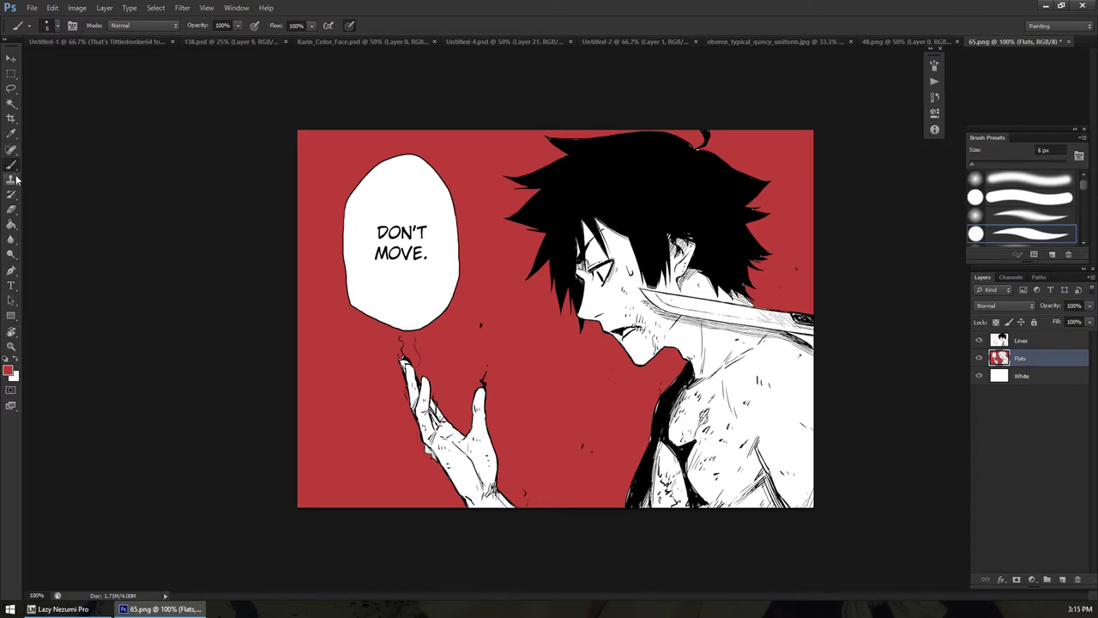
mouse_move(12, 167)
left_mouse_down()
mouse_move(54, 166)
mouse_move(64, 177)
left_mouse_up()
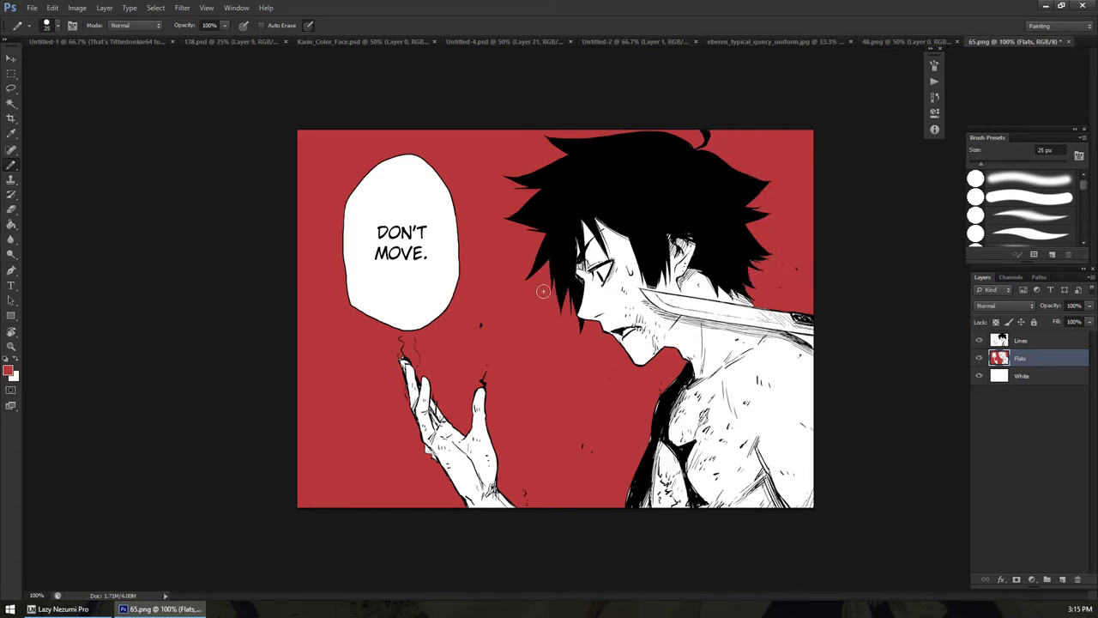
key("e")
scroll(404, 392, "up", 2)
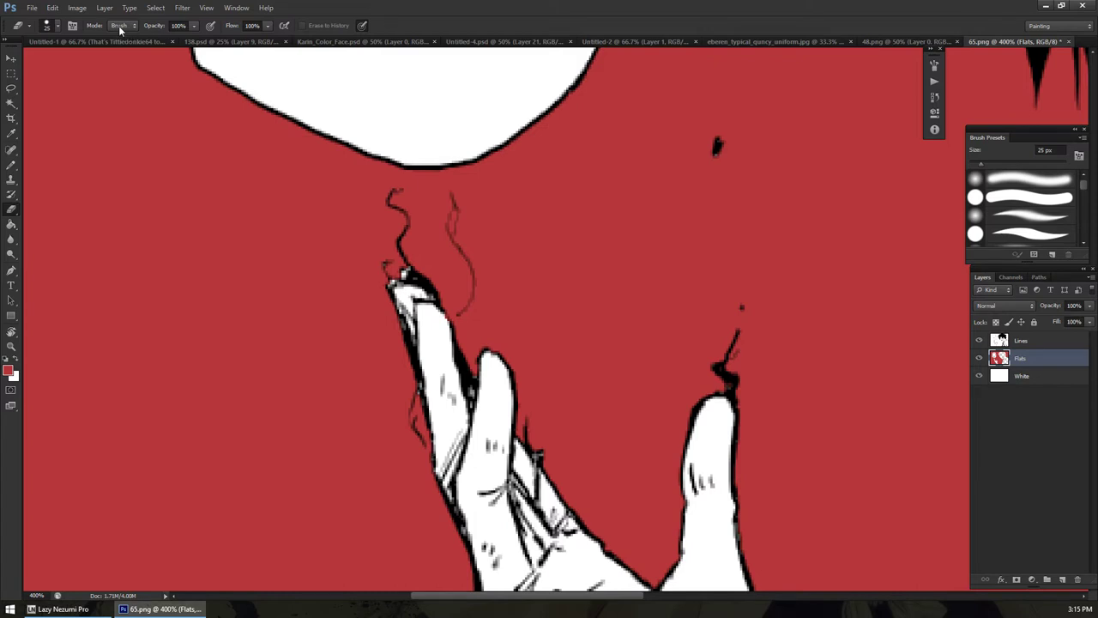
Set the Eraser to Pencil mode at 8 px, clear the stray red beside the finger, then zoom out
left_click(120, 26)
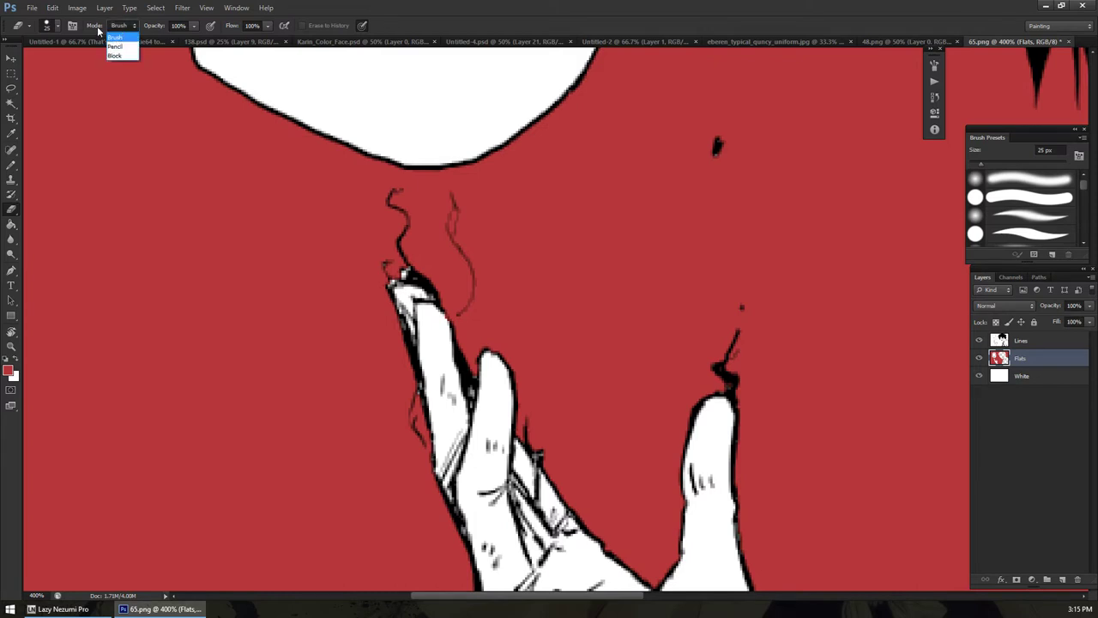
left_click(115, 47)
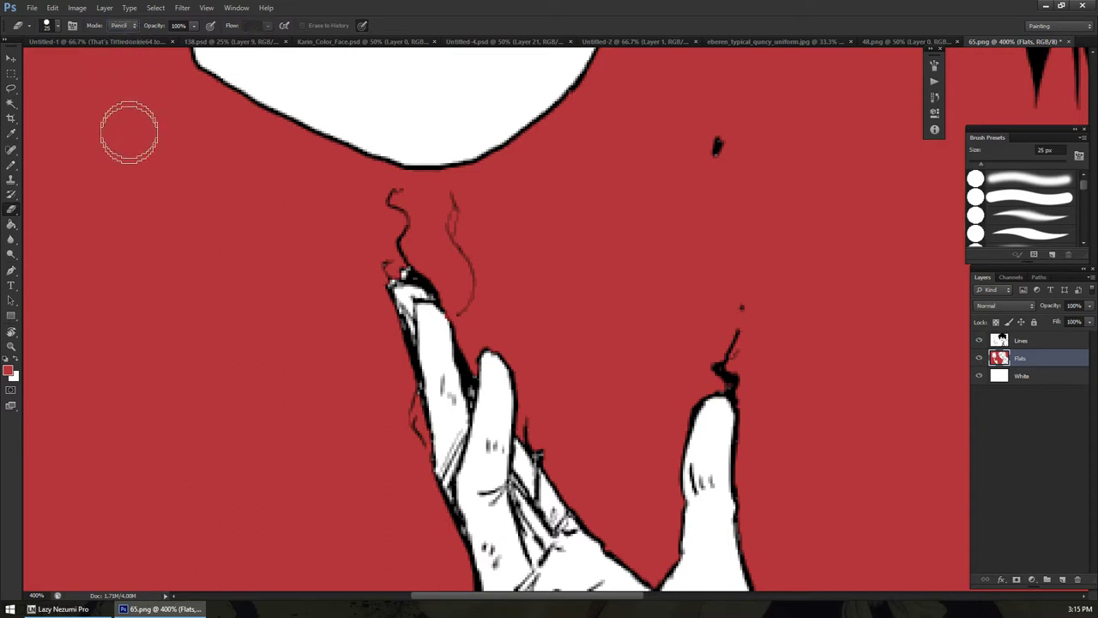
mouse_move(502, 368)
left_mouse_down()
mouse_move(271, 358)
mouse_move(218, 367)
mouse_move(237, 262)
left_mouse_up()
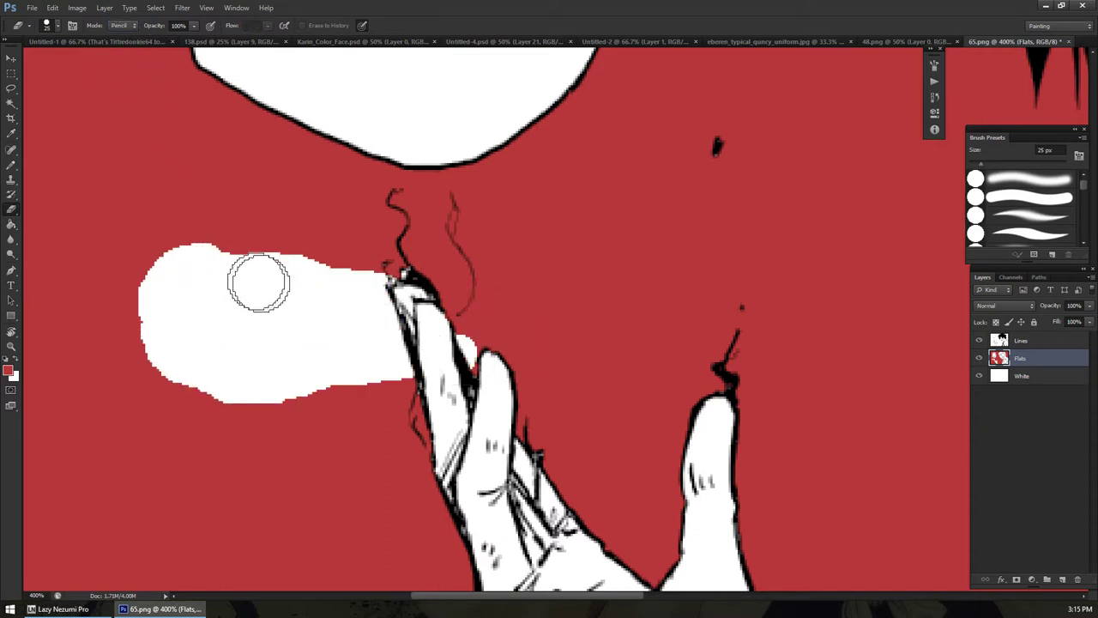
key("ctrl+z")
key("bracketleft")
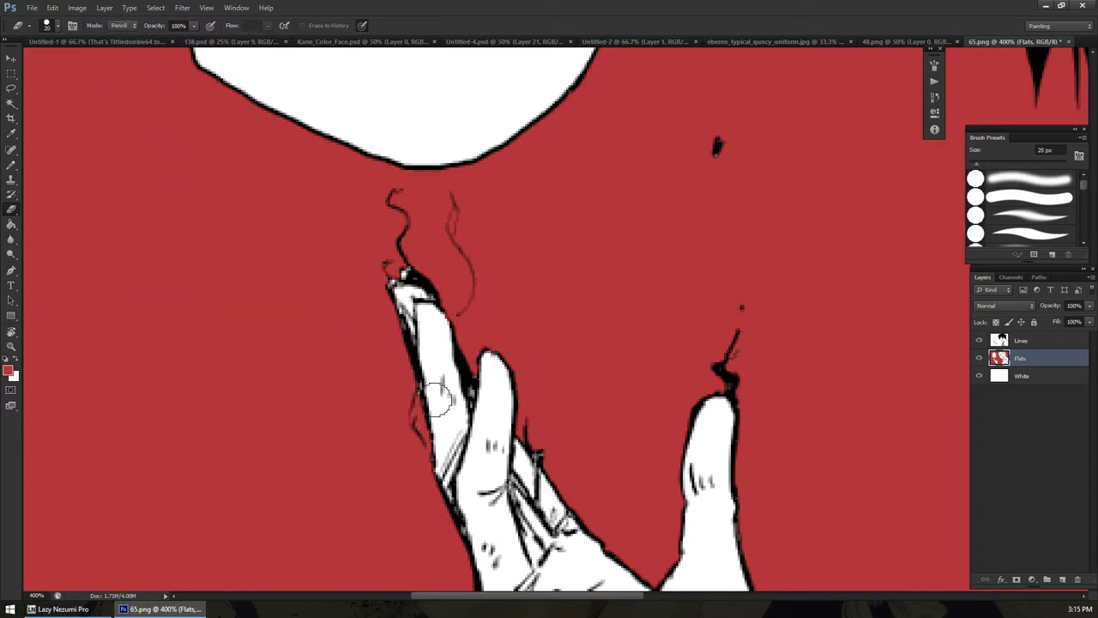
key("bracketleft")
key("bracketleft")
key("bracketleft")
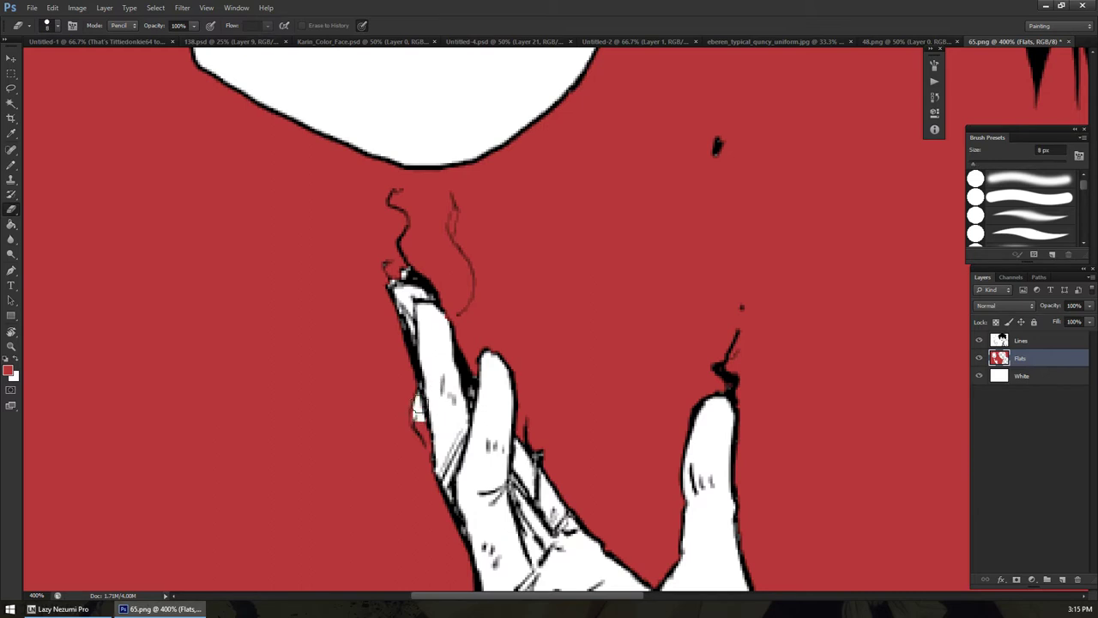
mouse_move(431, 400)
left_mouse_down()
mouse_move(415, 422)
mouse_move(448, 467)
left_mouse_up()
key("z")
left_click(475, 445, "alt")
left_click(474, 446, "alt")
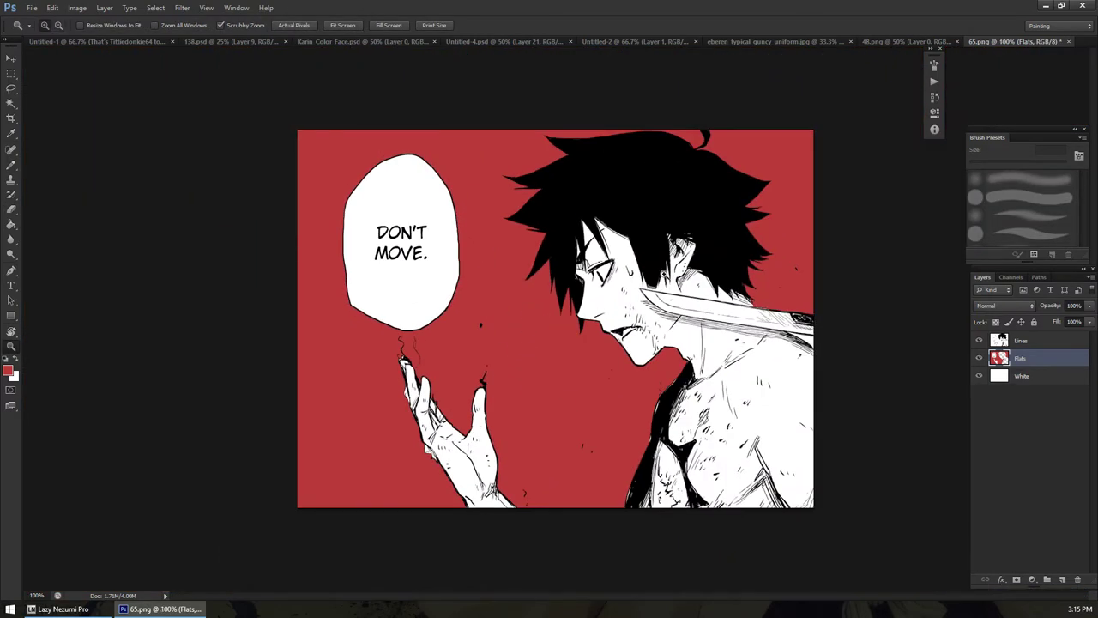
Magic Wand the white gap beside the knife, fill it red and deselect
left_click(824, 335)
key("w")
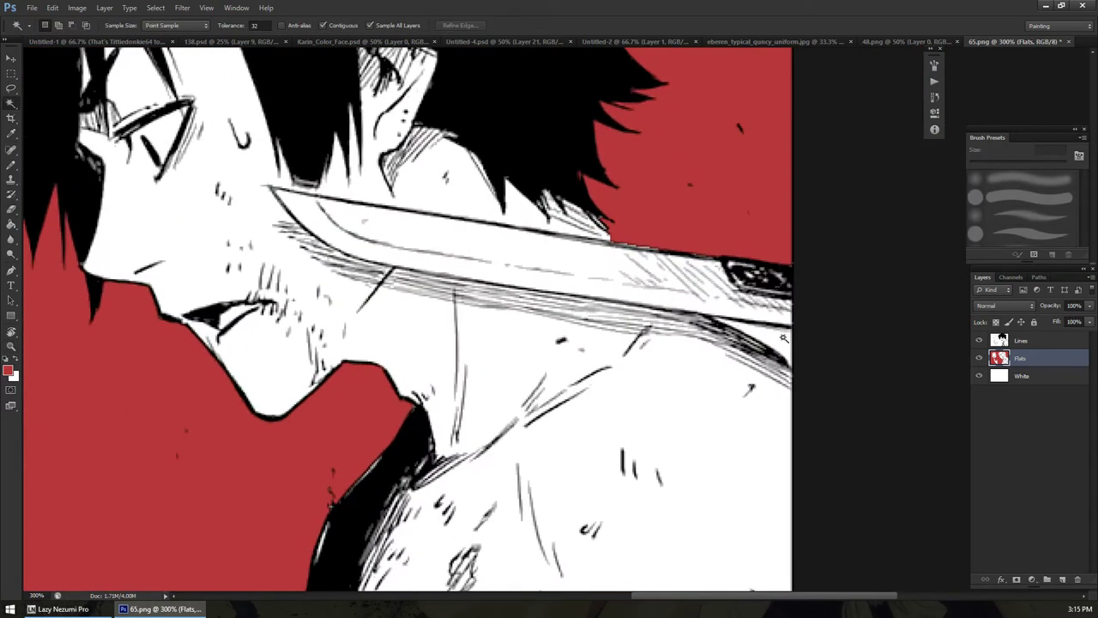
left_click(780, 340)
key("g")
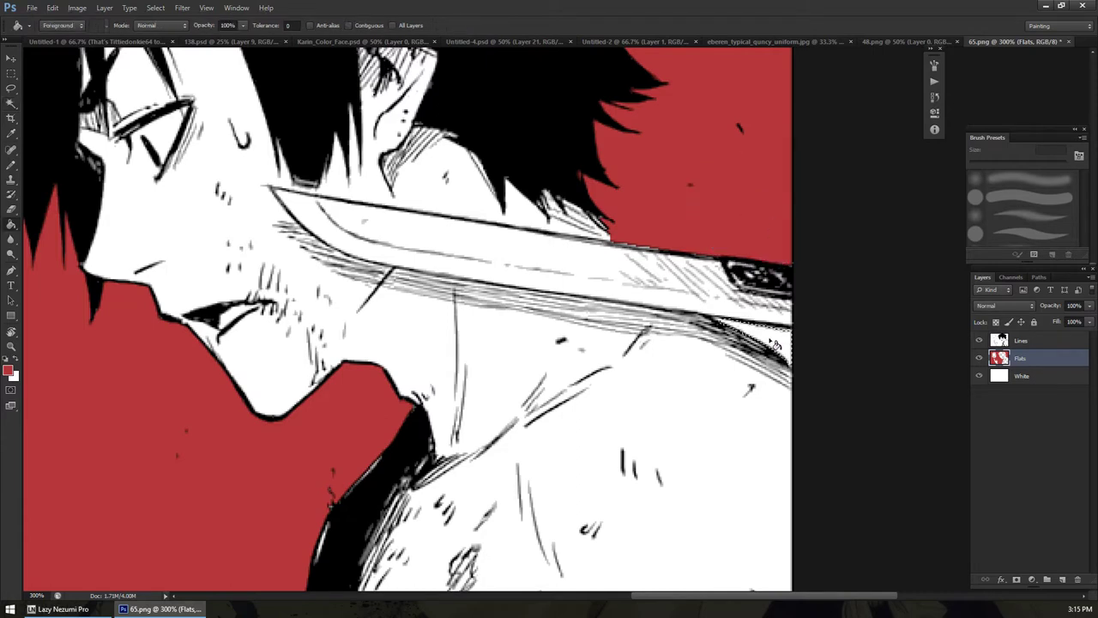
left_click(774, 346)
key("ctrl+d")
Shrink the Pencil to 6 px to tidy the gap's edge, then zoom back out
key("b")
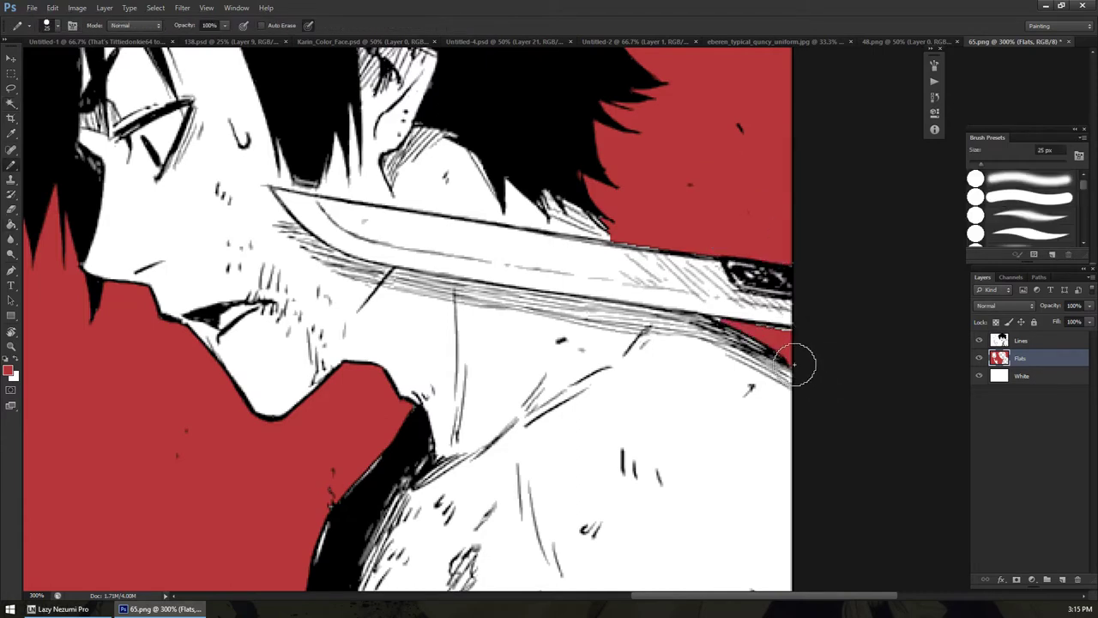
key("bracketleft")
key("bracketleft")
key("bracketleft")
key("bracketleft")
key("bracketleft")
key("bracketleft")
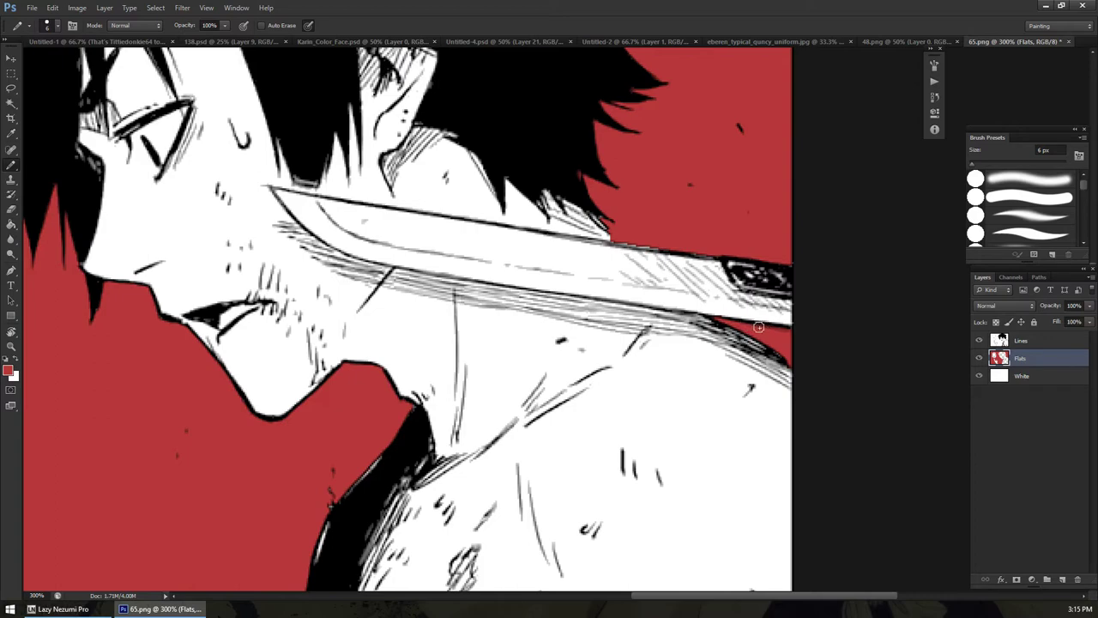
scroll(763, 328, "down", 5)
scroll(836, 283, "up", 4)
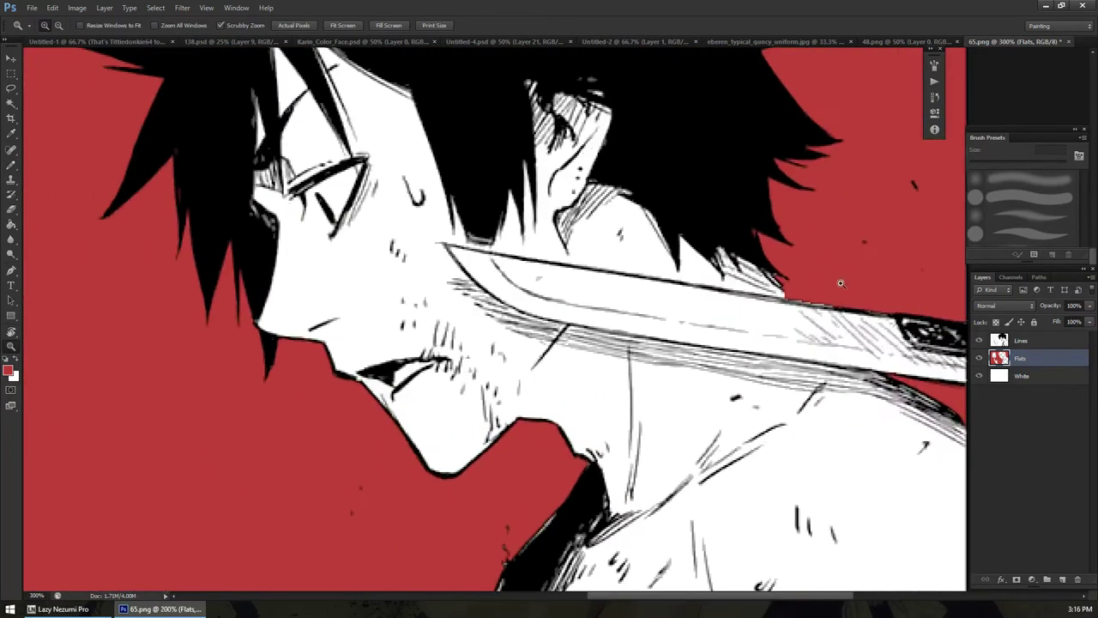
key("b")
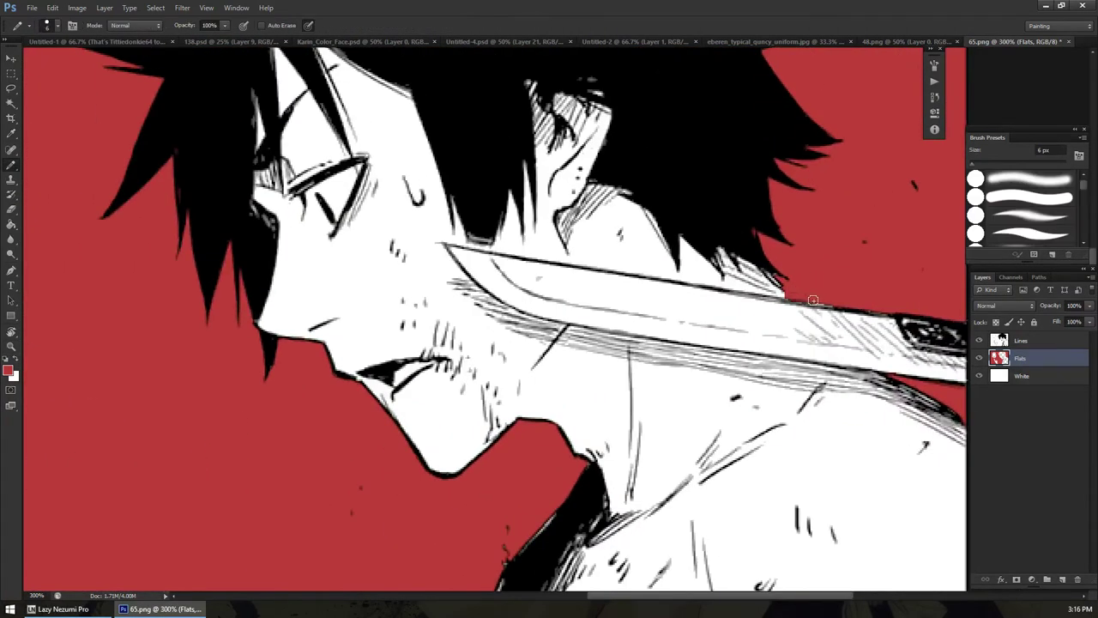
key("z")
scroll(819, 304, "down", 5)
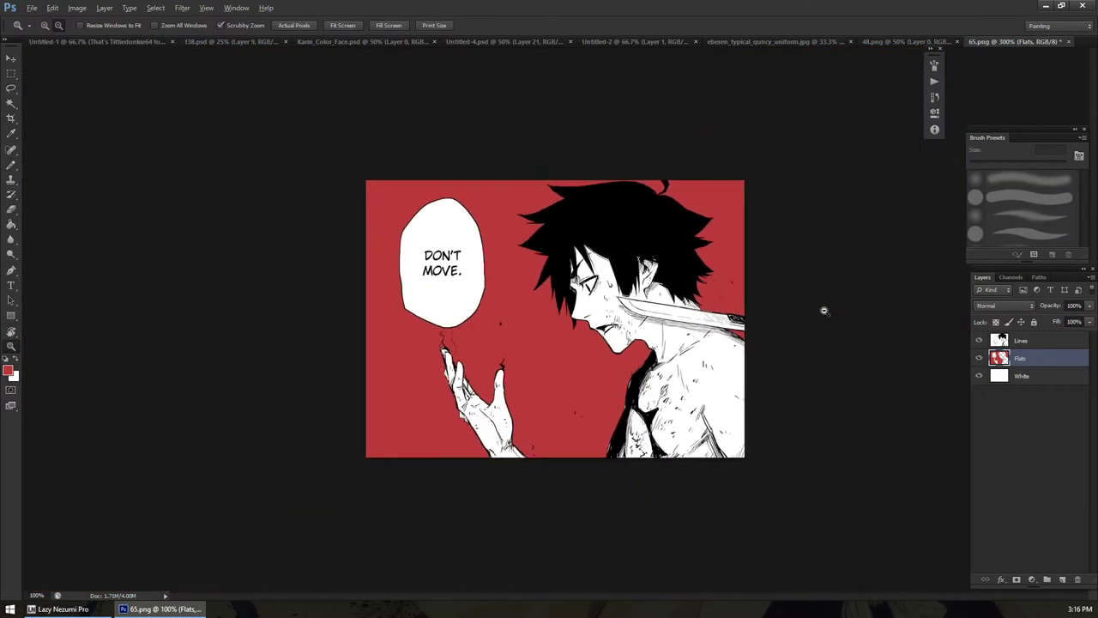
scroll(696, 296, "up", 1)
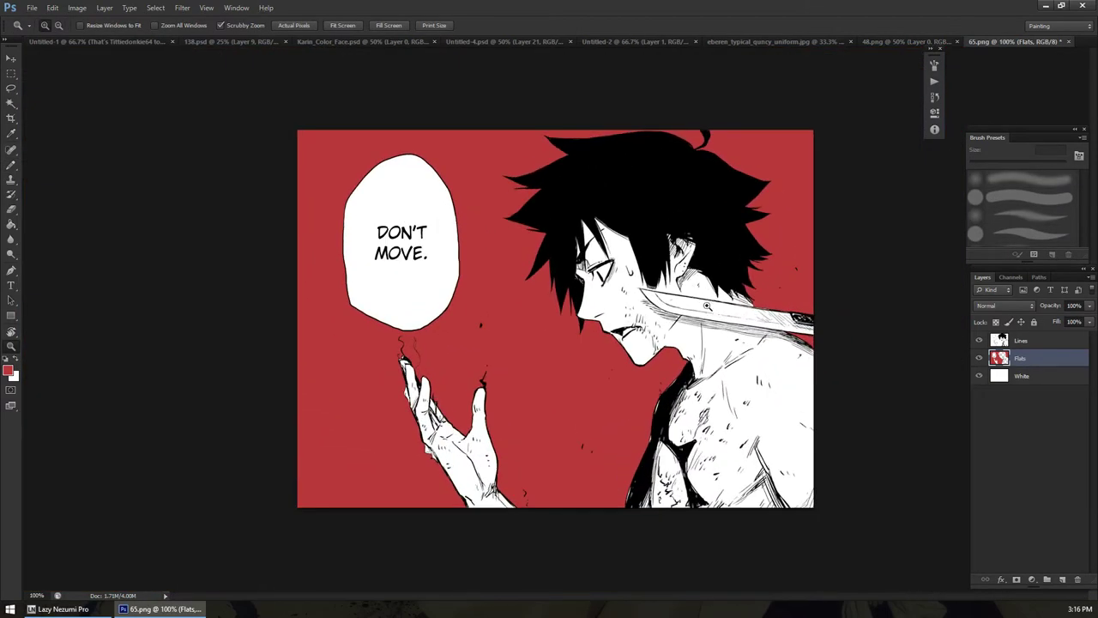
Draw a freehand lasso selection around the speech bubble
key("b")
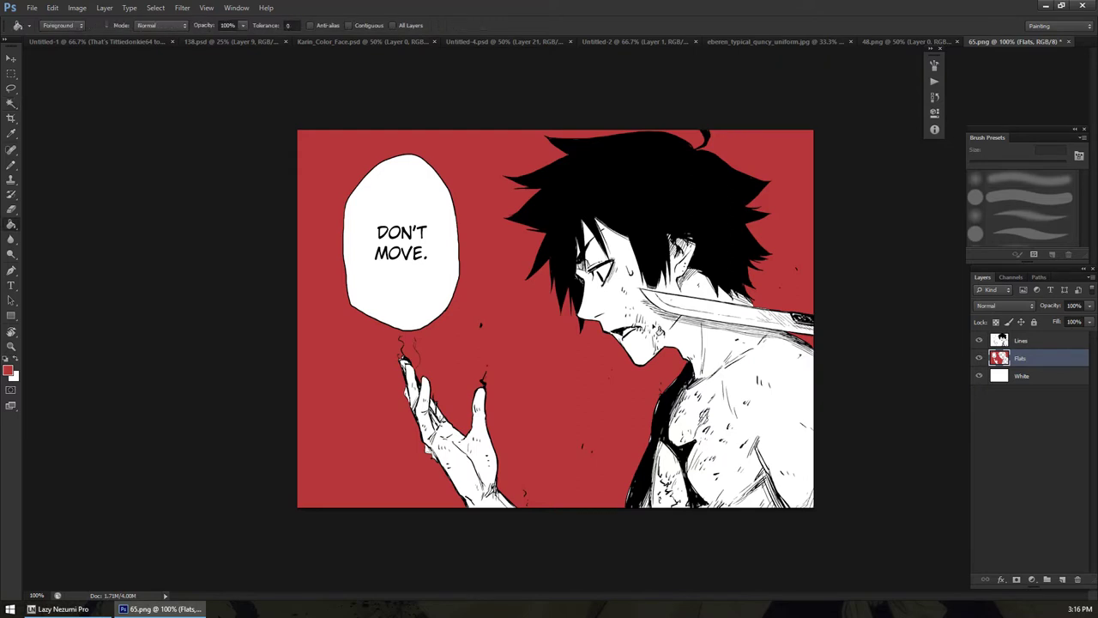
key("i")
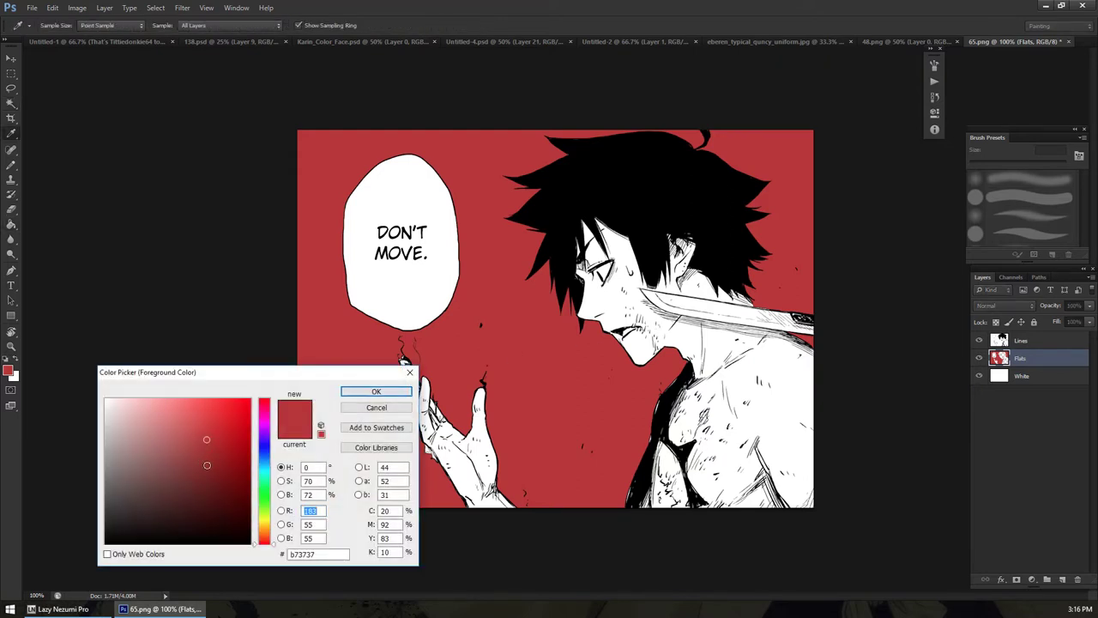
left_click(361, 411)
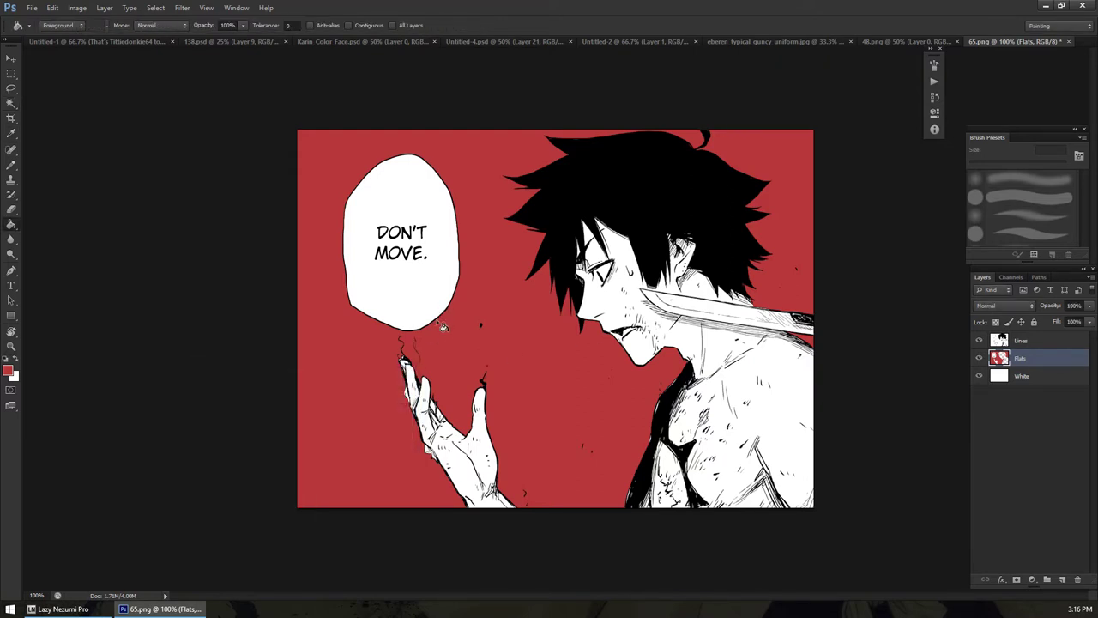
key("l")
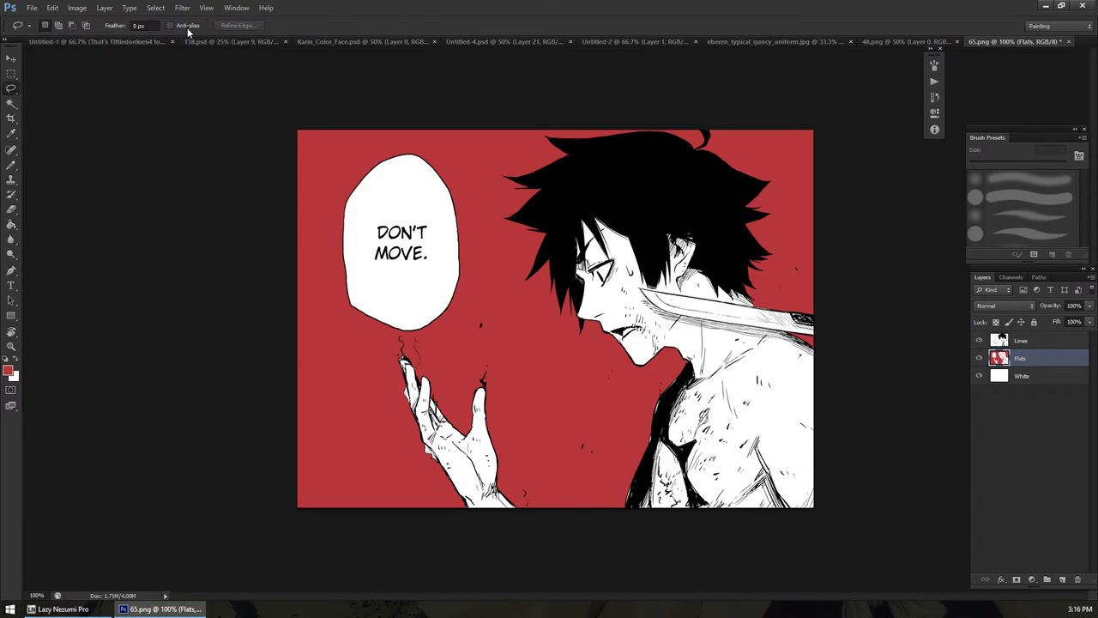
mouse_move(467, 336)
left_mouse_down()
mouse_move(367, 336)
mouse_move(271, 233)
left_mouse_up()
left_click_drag(499, 274, 485, 324)
Change the foreground colour from red to blue 3a5fb1
key("i")
left_click(7, 371)
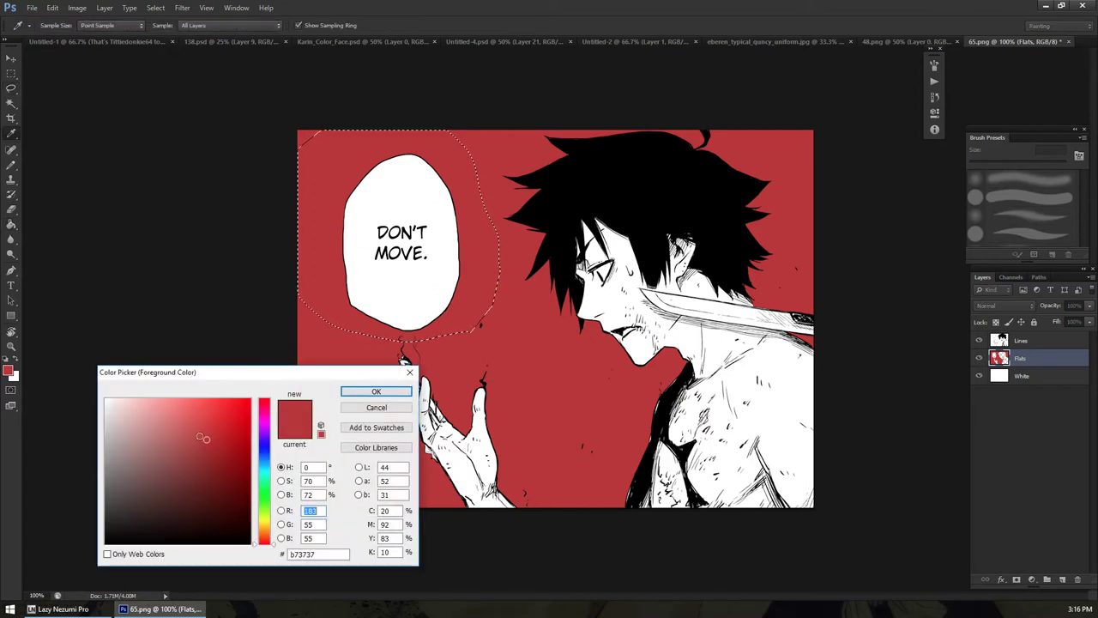
left_click(264, 459)
left_click(376, 391)
Bucket-fill the bubble interior blue with Contiguous enabled, redoing the first fill
key("g")
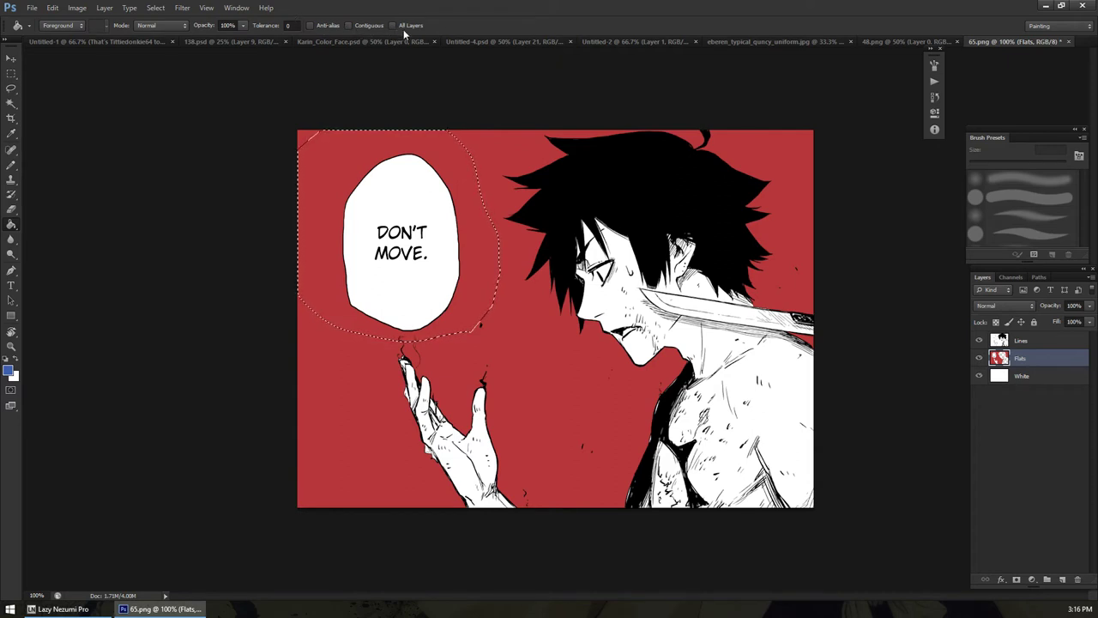
left_click(415, 210)
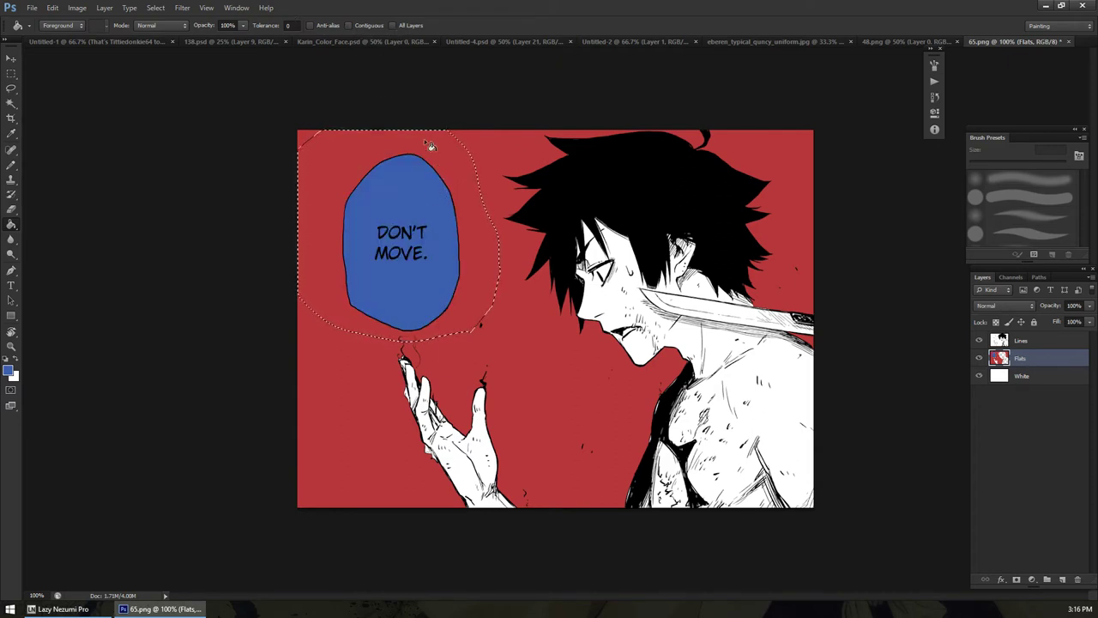
key("ctrl+z")
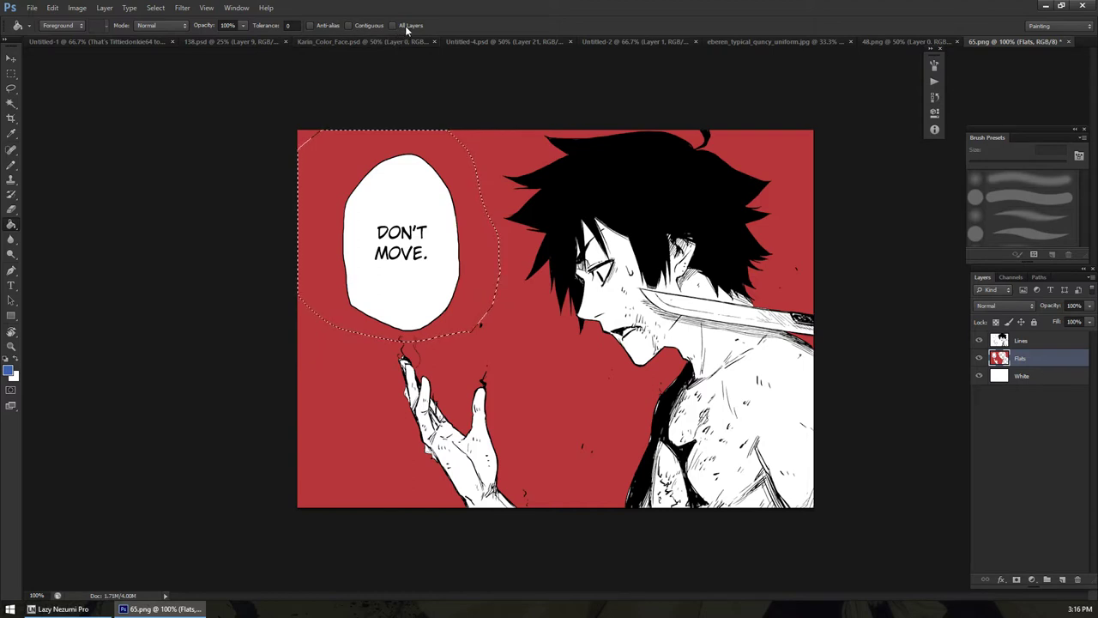
left_click(360, 27)
left_click(415, 206)
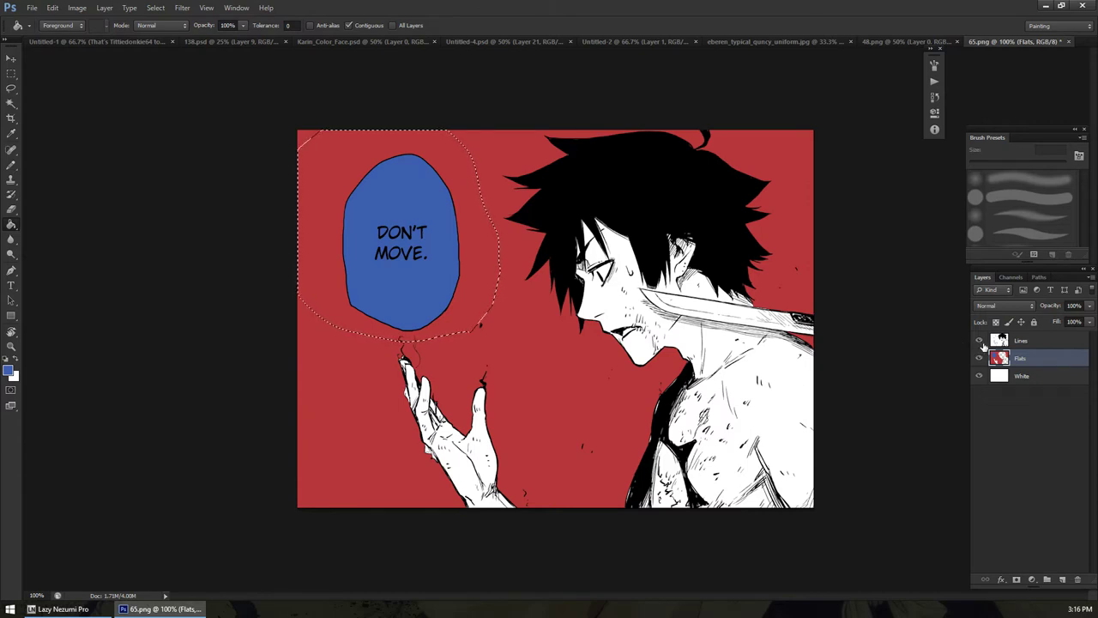
Hide the Lines layer, lasso the lower arm-and-shoulder band and test a blue fill, undone
left_click(980, 341)
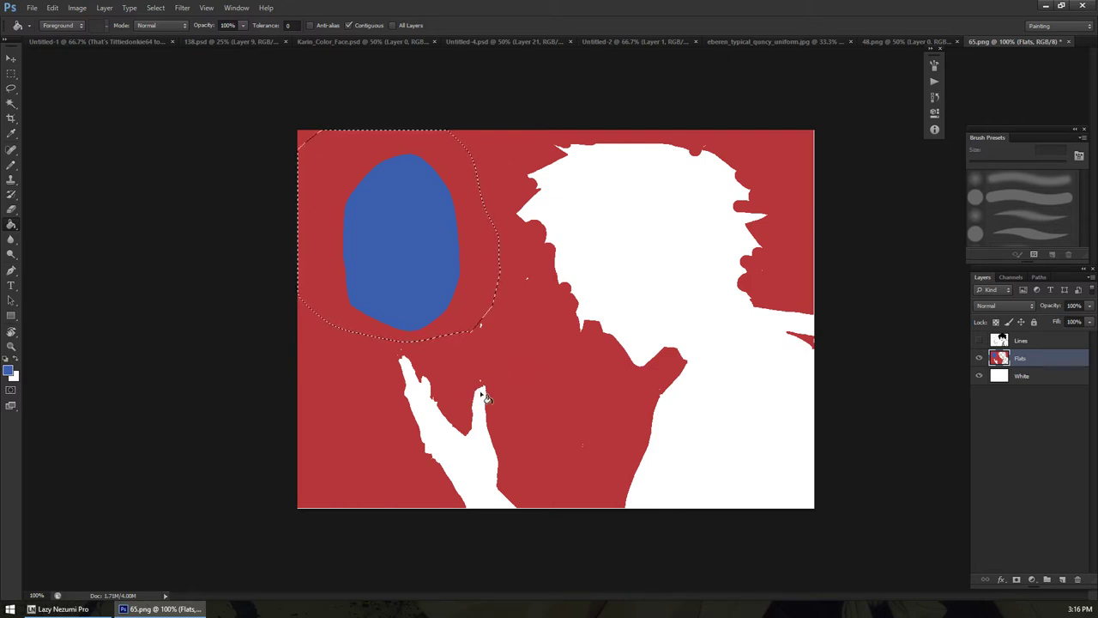
key("l")
mouse_move(399, 465)
left_mouse_down()
mouse_move(648, 375)
mouse_move(860, 389)
mouse_move(554, 541)
left_mouse_up()
left_click_drag(378, 502, 383, 507)
key("g")
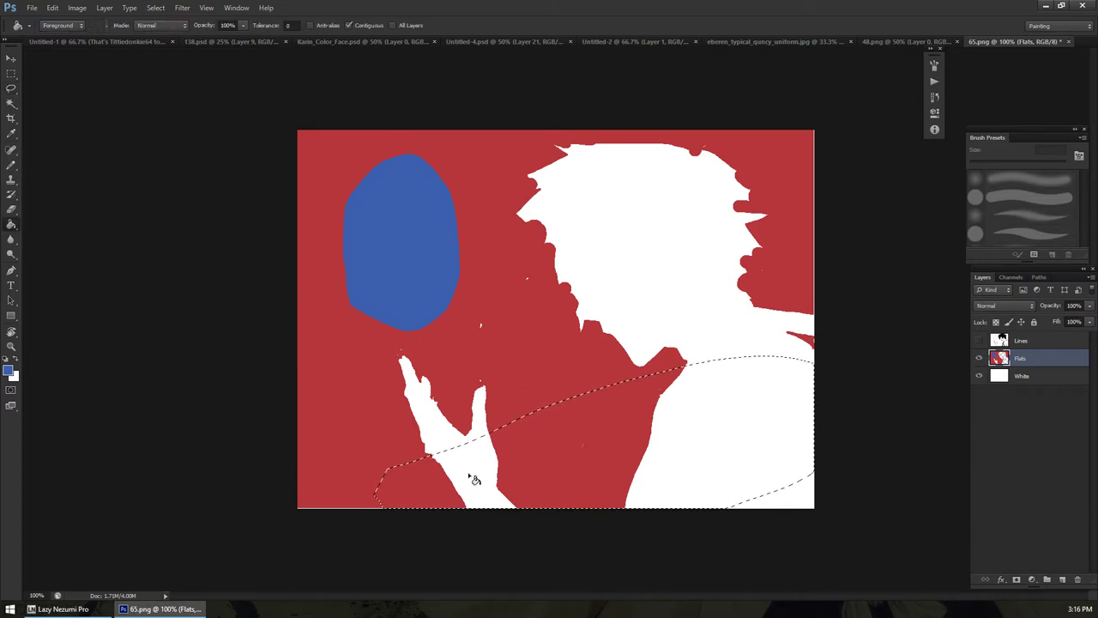
left_click(481, 482)
key("ctrl+z")
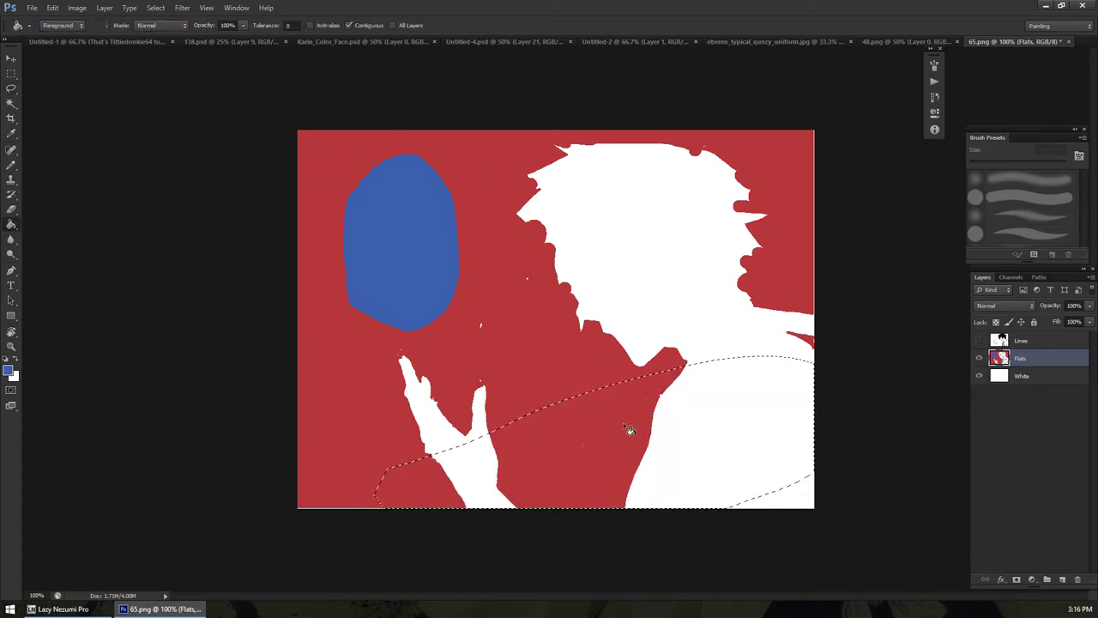
Trim the lower selection and retry blue fills with Sample All Layers, undoing each
key("l")
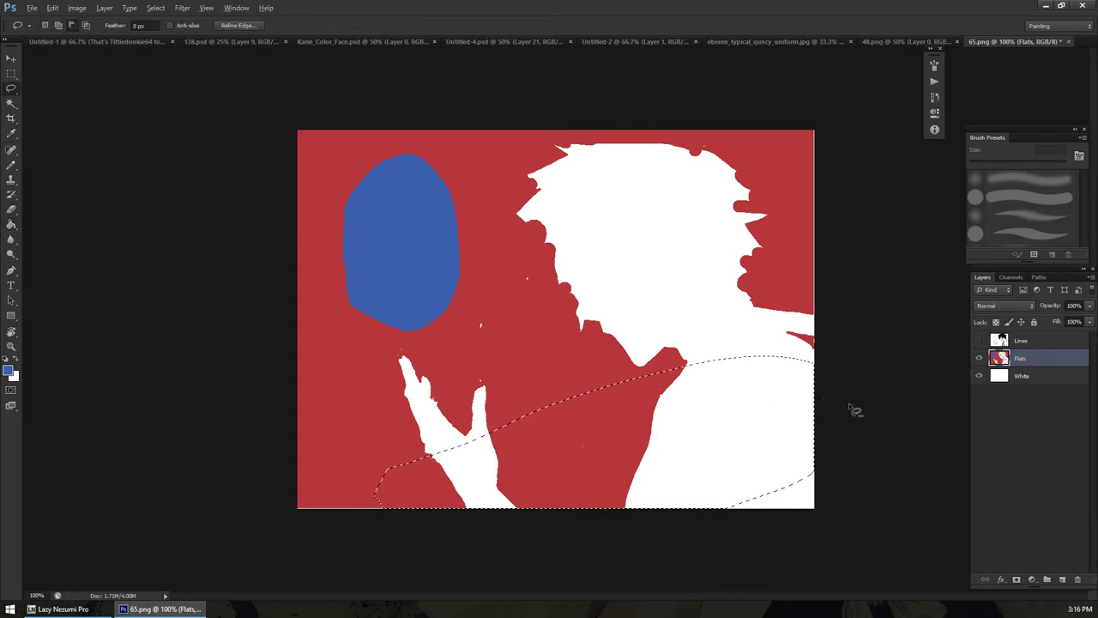
left_click_drag(719, 471, 476, 498)
left_click_drag(725, 545, 725, 542)
key("g")
left_click(489, 490)
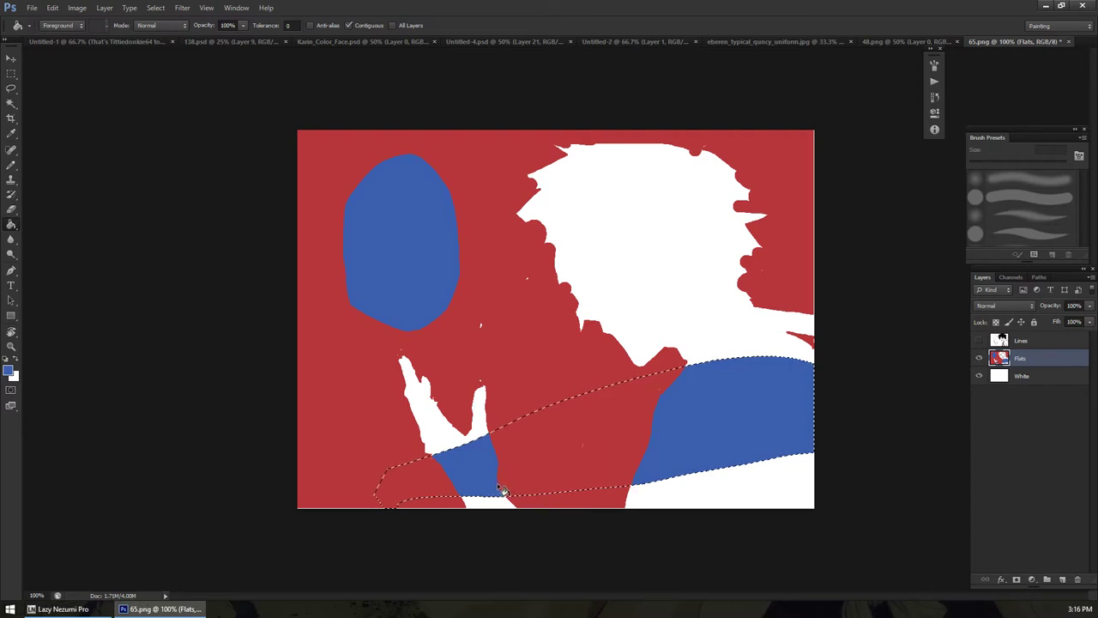
key("ctrl+z")
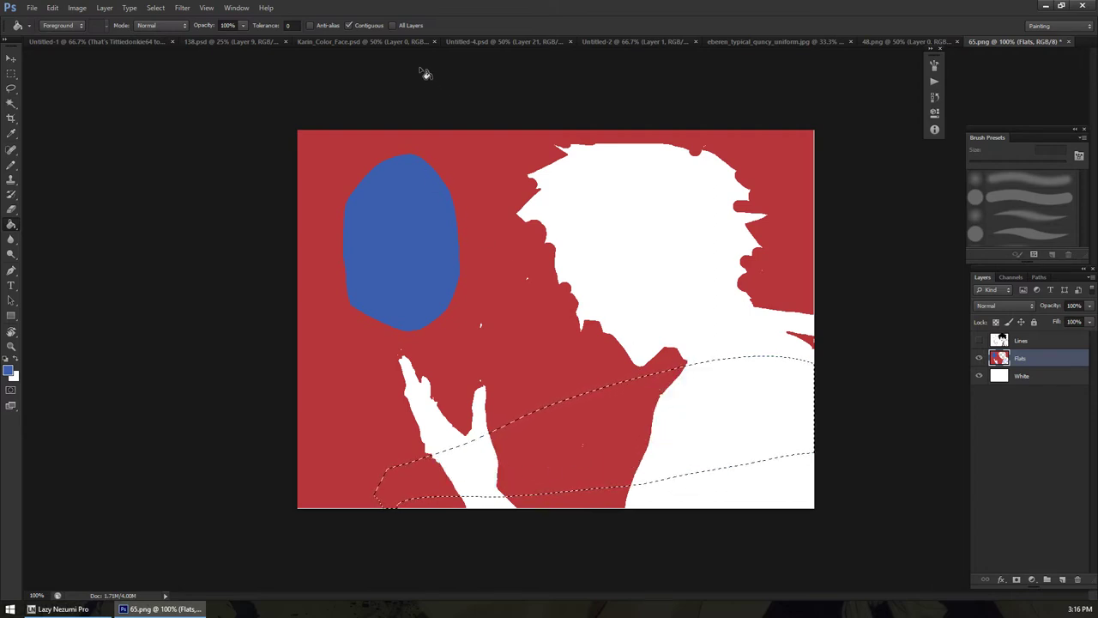
left_click(393, 25)
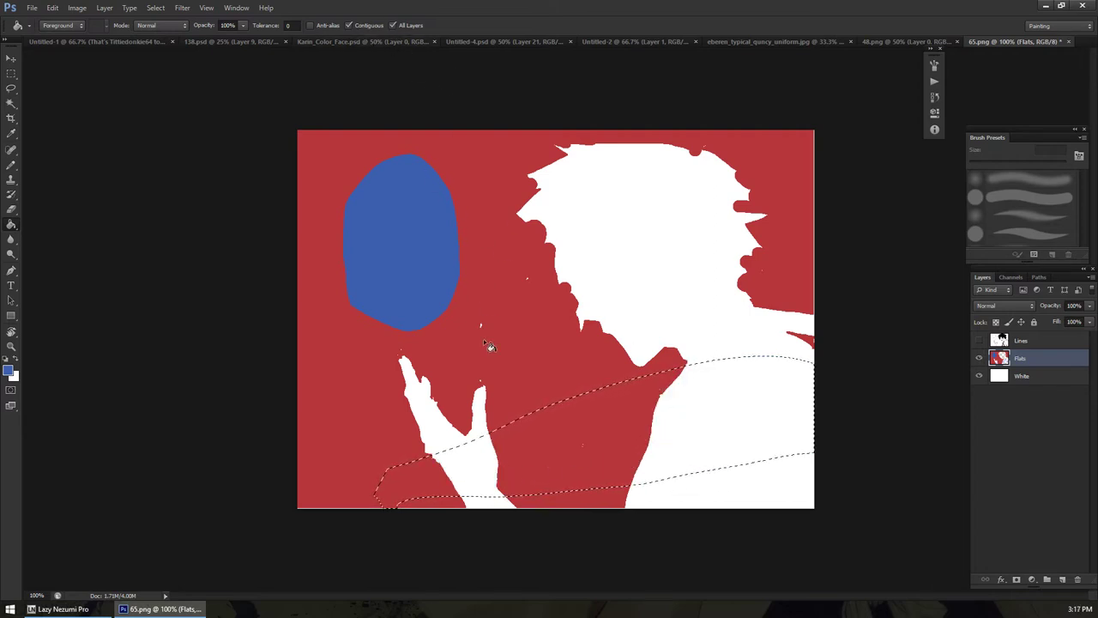
left_click(482, 467)
key("ctrl+z")
Fill the white wrist area blue and undo trial fills, including the shoulder
key("l")
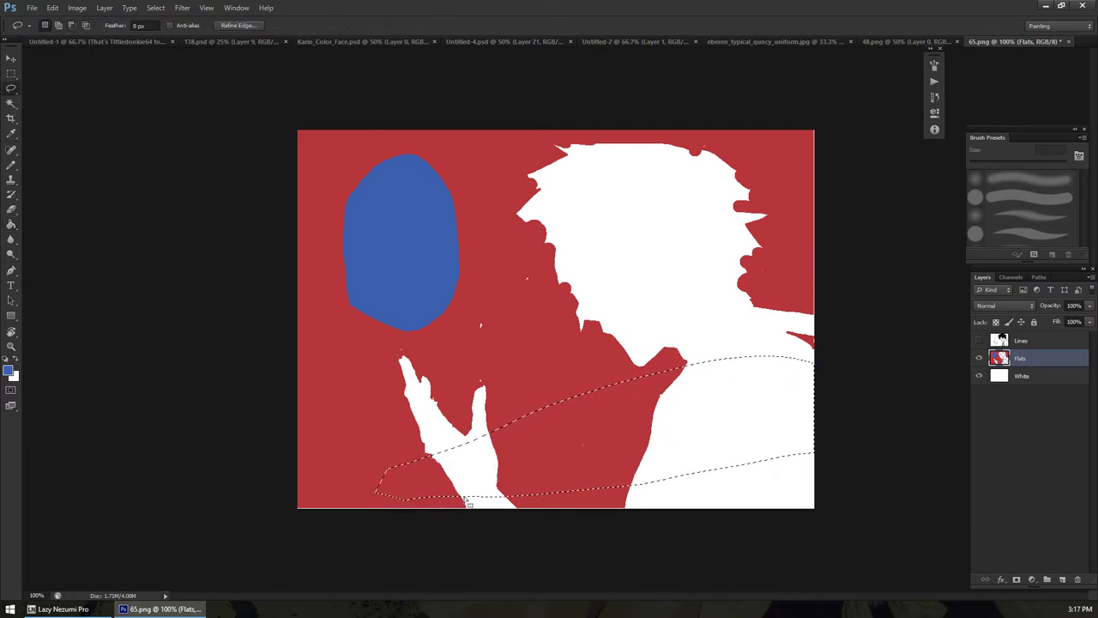
key("g")
left_click(472, 485)
key("ctrl+z")
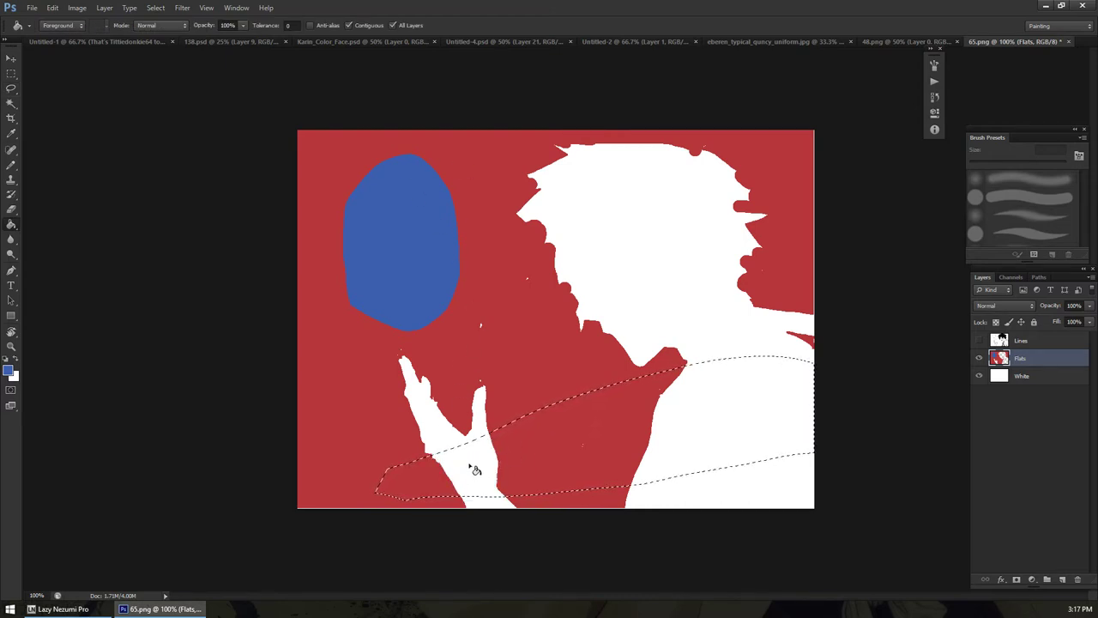
left_click(474, 477)
left_click(745, 429)
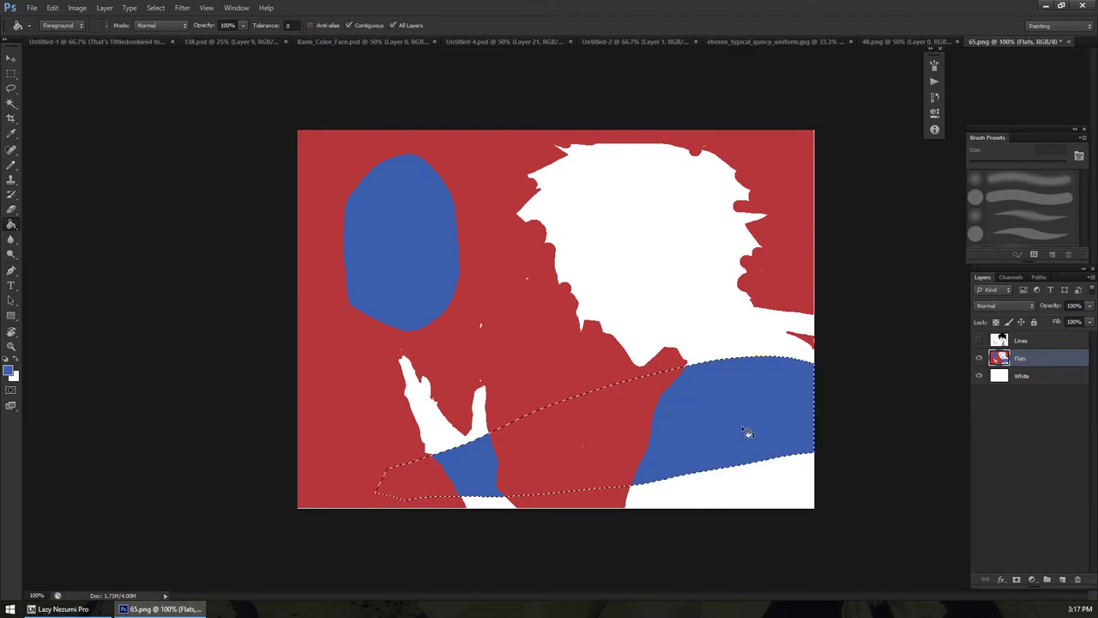
key("ctrl+z")
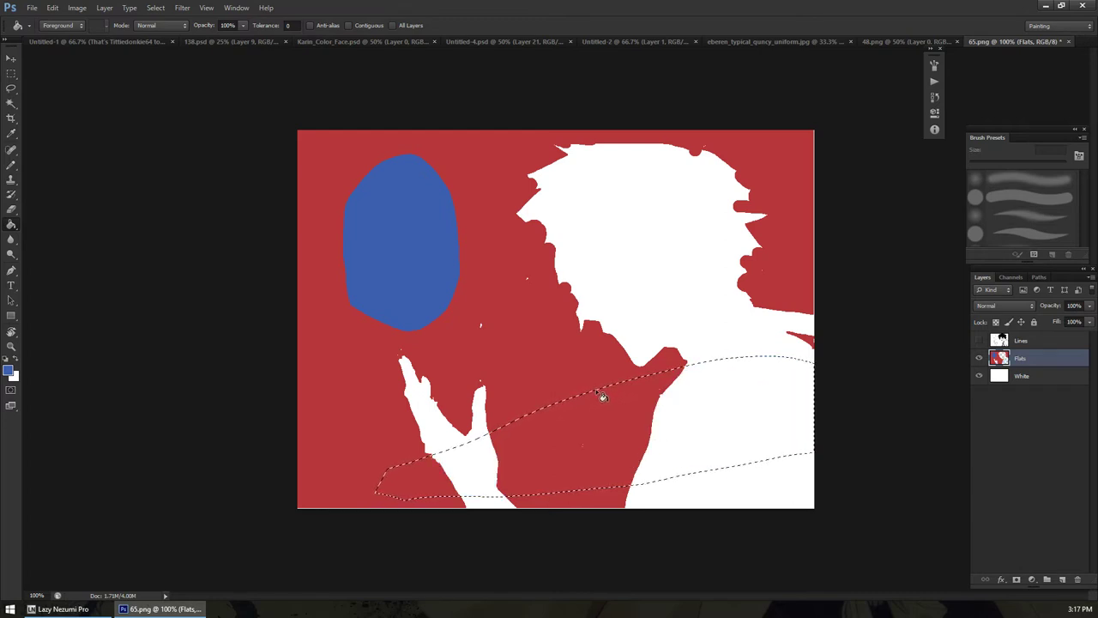
Sample the red background as painting colour and apply a slight crop at the bottom edge
key("b")
left_click(514, 344, "alt")
key("c")
mouse_move(557, 510)
left_mouse_down()
mouse_move(558, 498)
mouse_move(557, 507)
left_mouse_up()
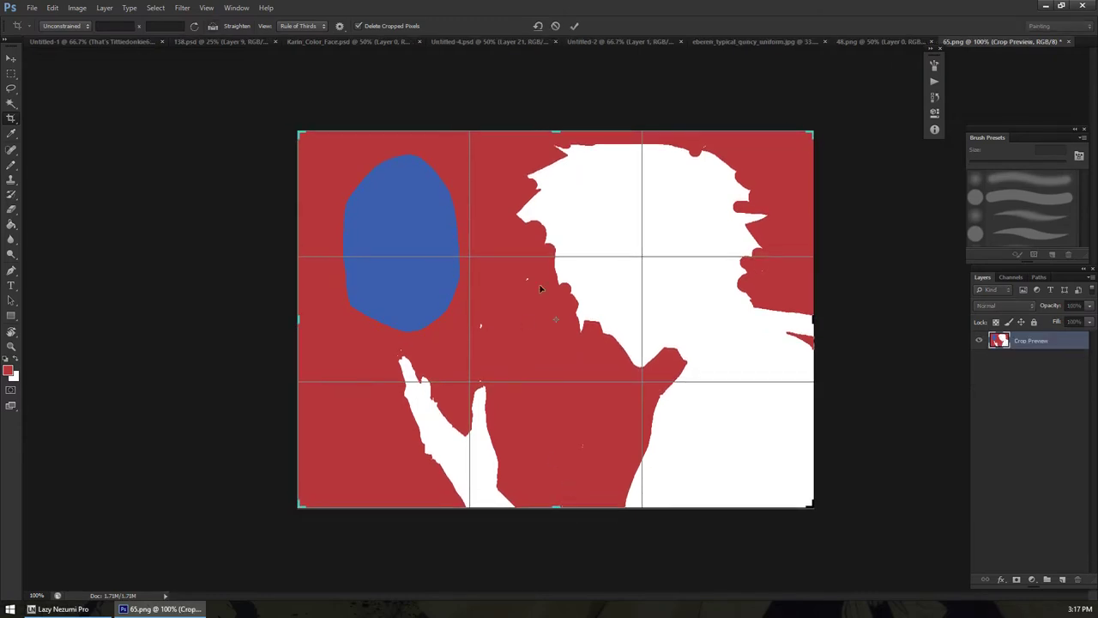
left_click(576, 29)
Paint red over the right-edge spike with a 45 px brush and show the Lines layer again
key("b")
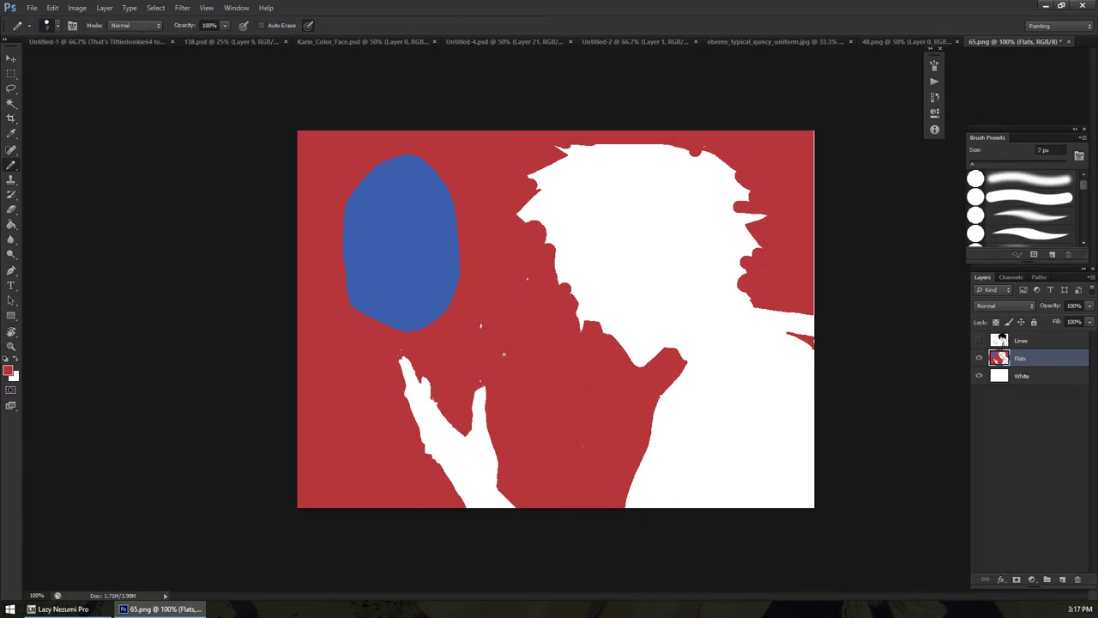
key("bracketright")
key("bracketright")
key("bracketright")
key("bracketright")
key("bracketright")
key("bracketright")
key("bracketright")
key("bracketright")
key("bracketright")
key("bracketright")
left_click_drag(814, 342, 823, 344)
left_click(979, 341)
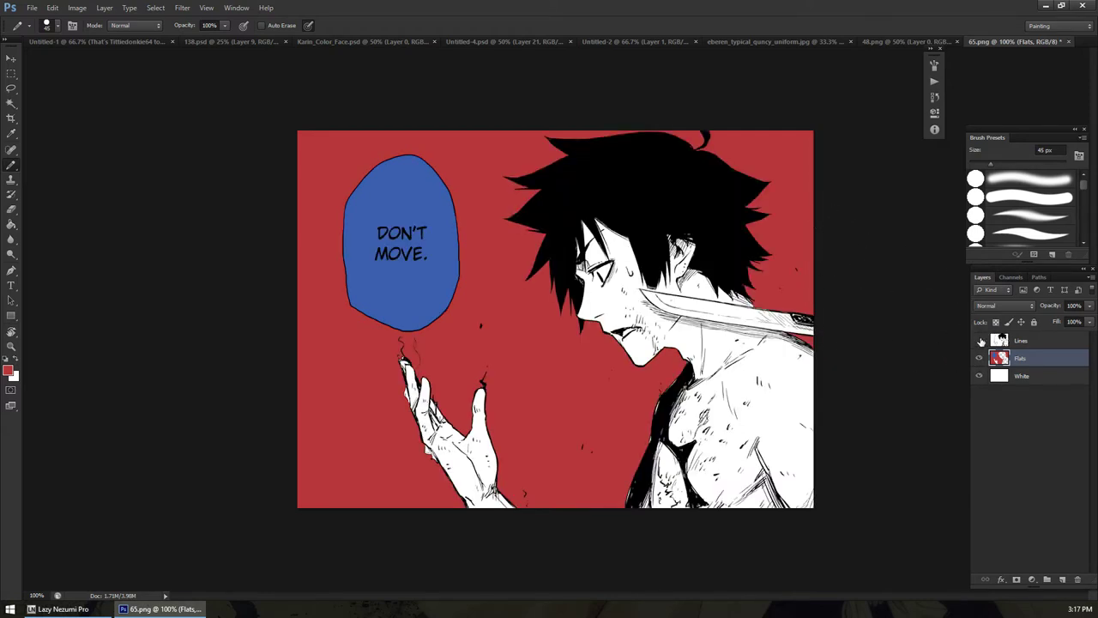
left_click(981, 340)
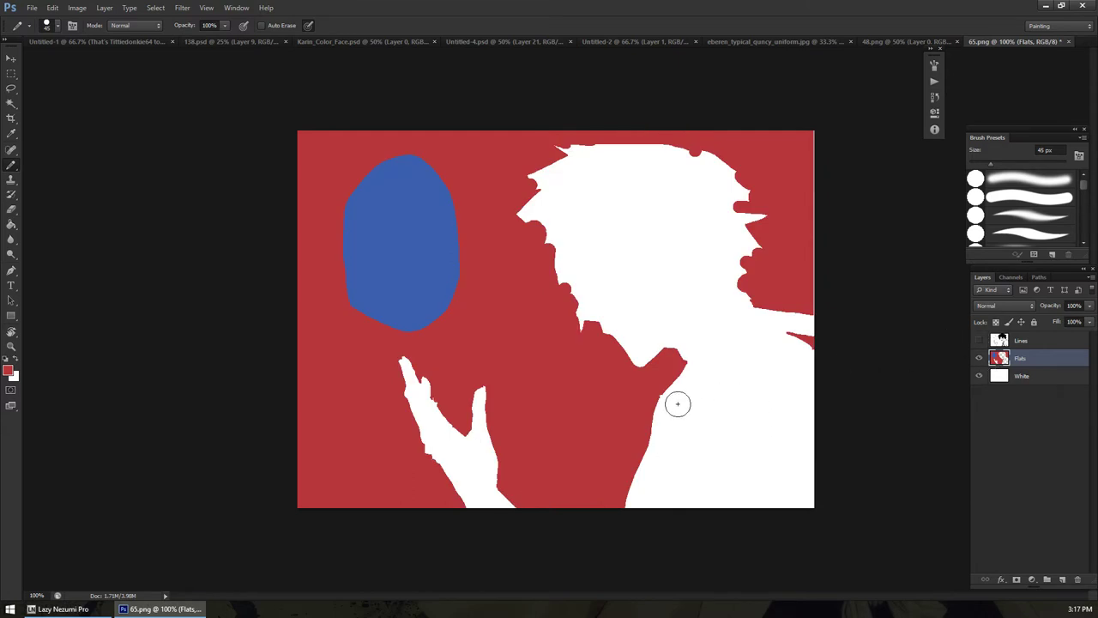
left_click(979, 341)
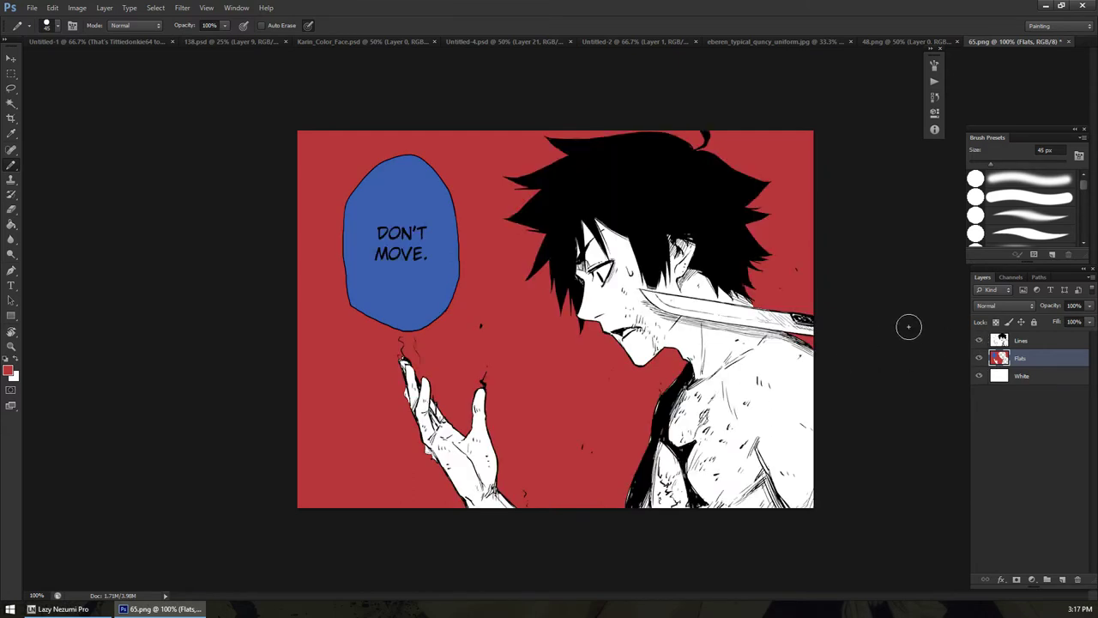
Zoom to 300% on the face, then back out to view the whole image
key("z")
left_click(774, 294)
left_click(774, 294)
left_click(775, 296)
key("l")
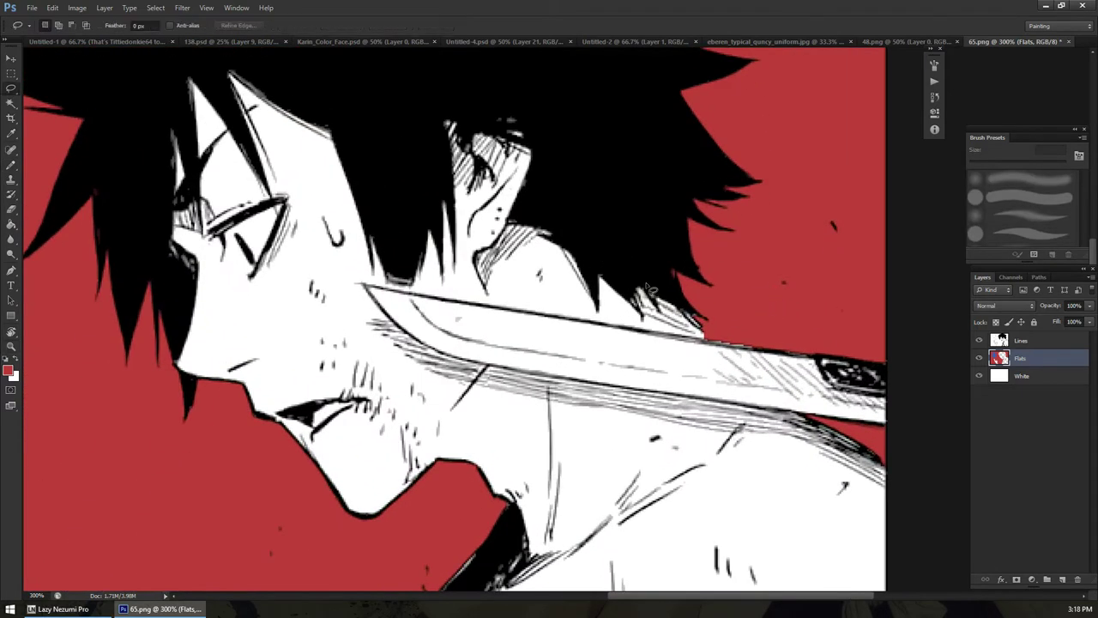
key("z")
scroll(366, 295, "down", 5)
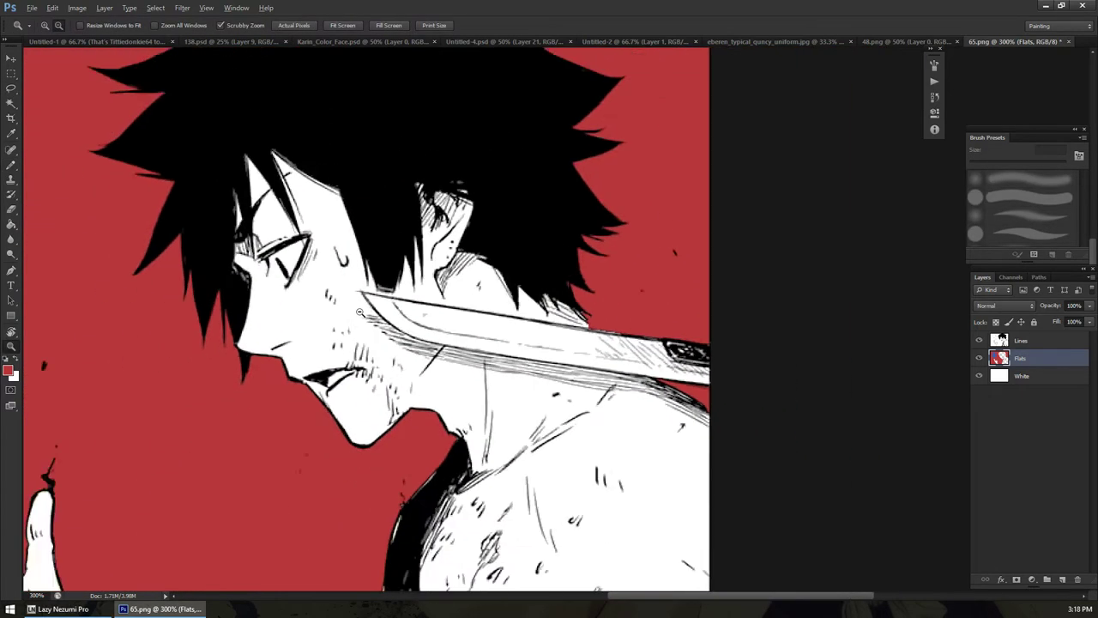
scroll(495, 250, "up", 3)
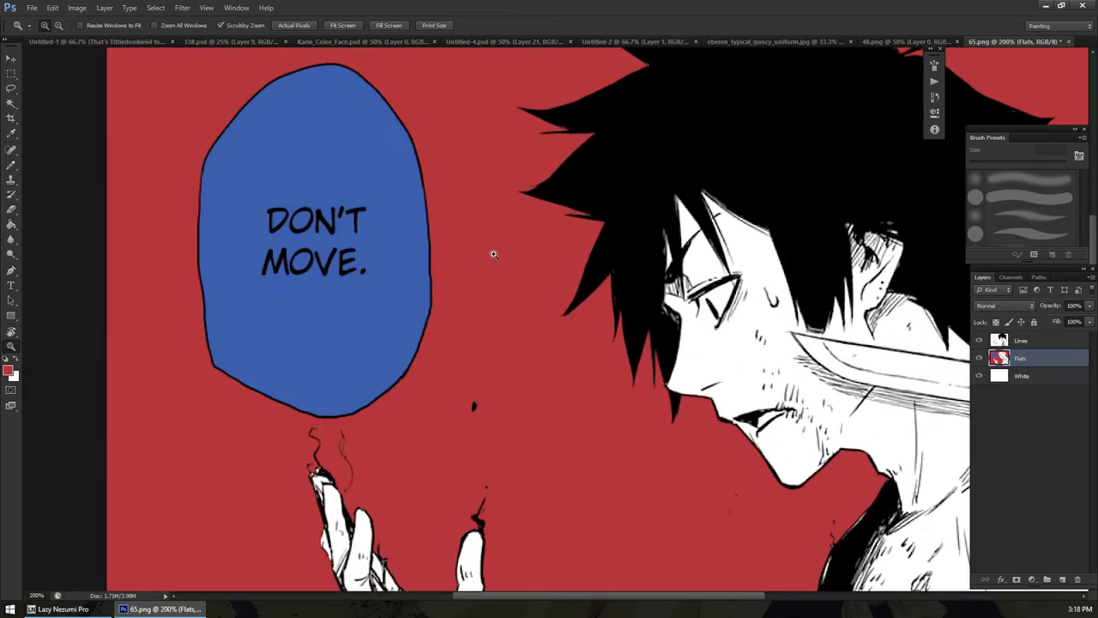
Make and discard a trial lasso selection on the red background, then show the lasso variants
key("l")
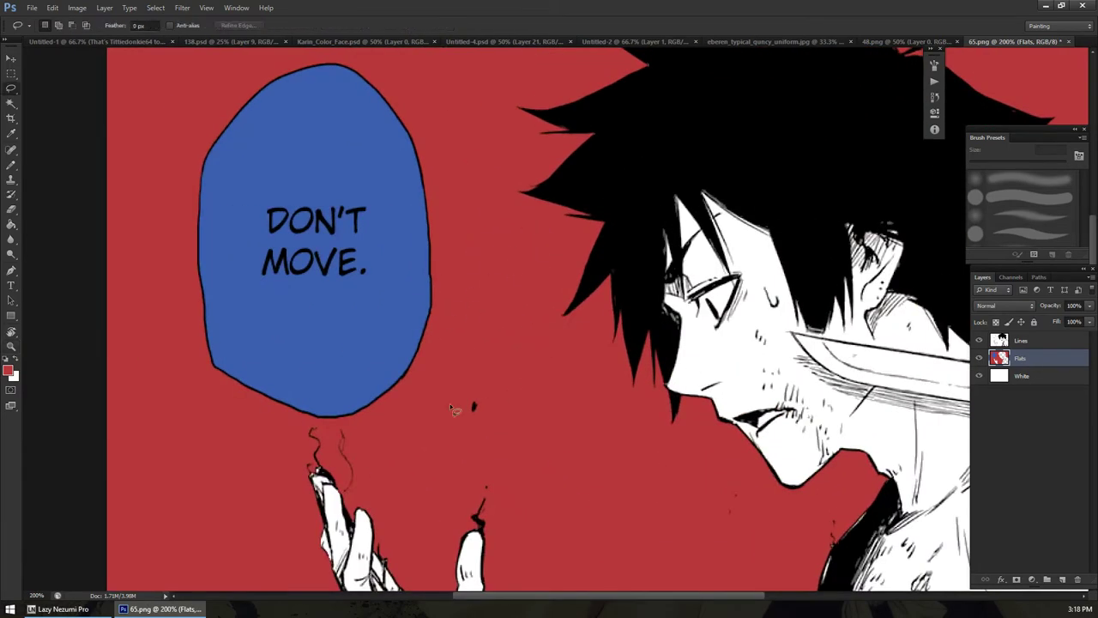
left_click_drag(446, 394, 510, 350)
left_click(522, 325)
right_click(21, 89)
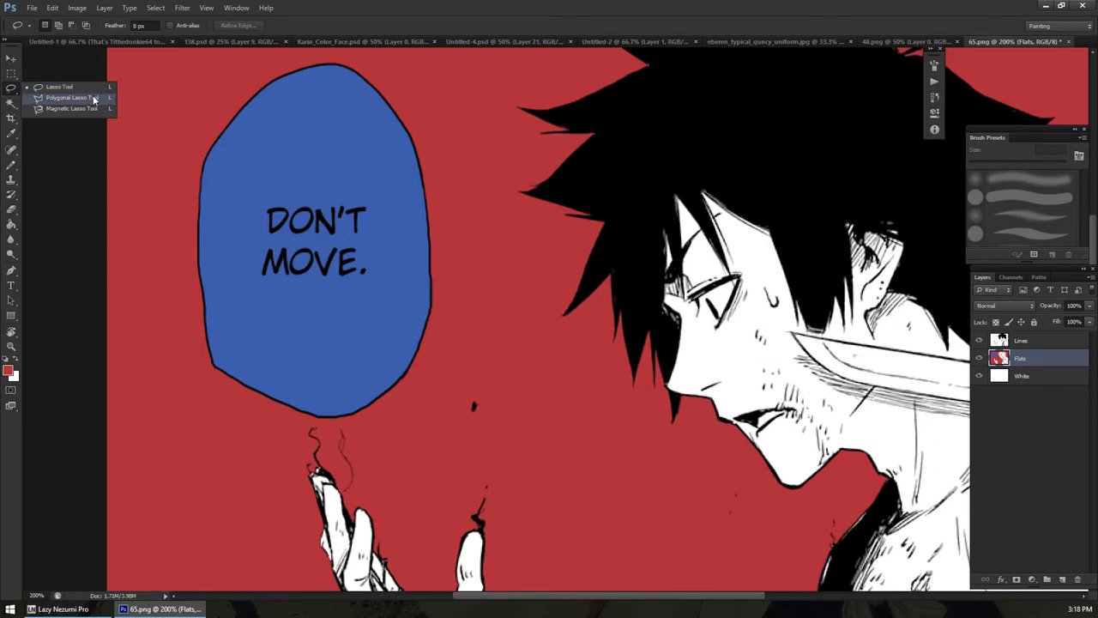
Trace a freehand lasso around the wavy smoke curl right of the speech bubble
left_click(94, 100)
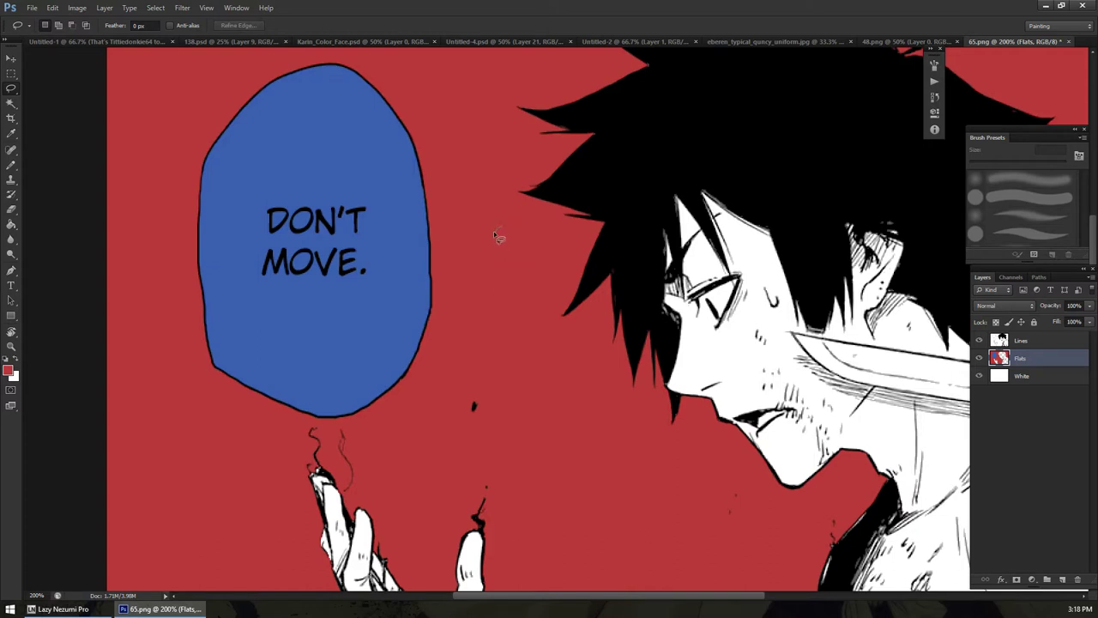
left_click_drag(490, 300, 483, 338)
mouse_move(512, 359)
left_mouse_down()
mouse_move(568, 220)
mouse_move(523, 318)
mouse_move(548, 221)
mouse_move(598, 269)
mouse_move(485, 266)
left_mouse_up()
left_click_drag(505, 207, 504, 234)
mouse_move(499, 317)
left_mouse_down()
mouse_move(554, 313)
mouse_move(583, 332)
mouse_move(584, 359)
mouse_move(540, 372)
mouse_move(476, 343)
left_mouse_up()
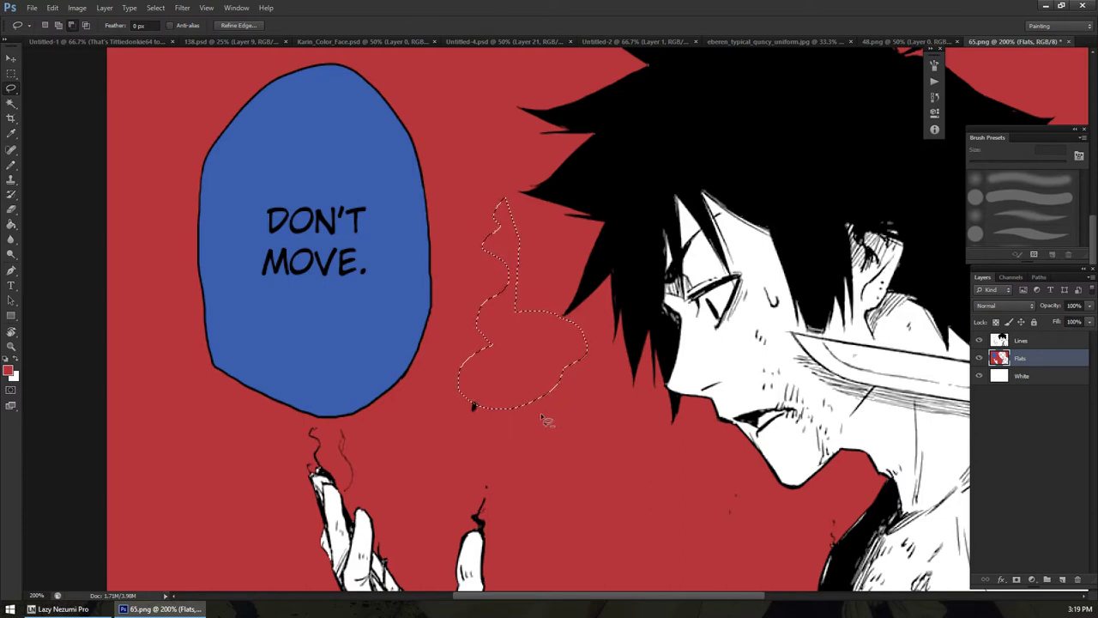
mouse_move(546, 410)
left_mouse_down()
mouse_move(480, 441)
mouse_move(532, 392)
left_mouse_up()
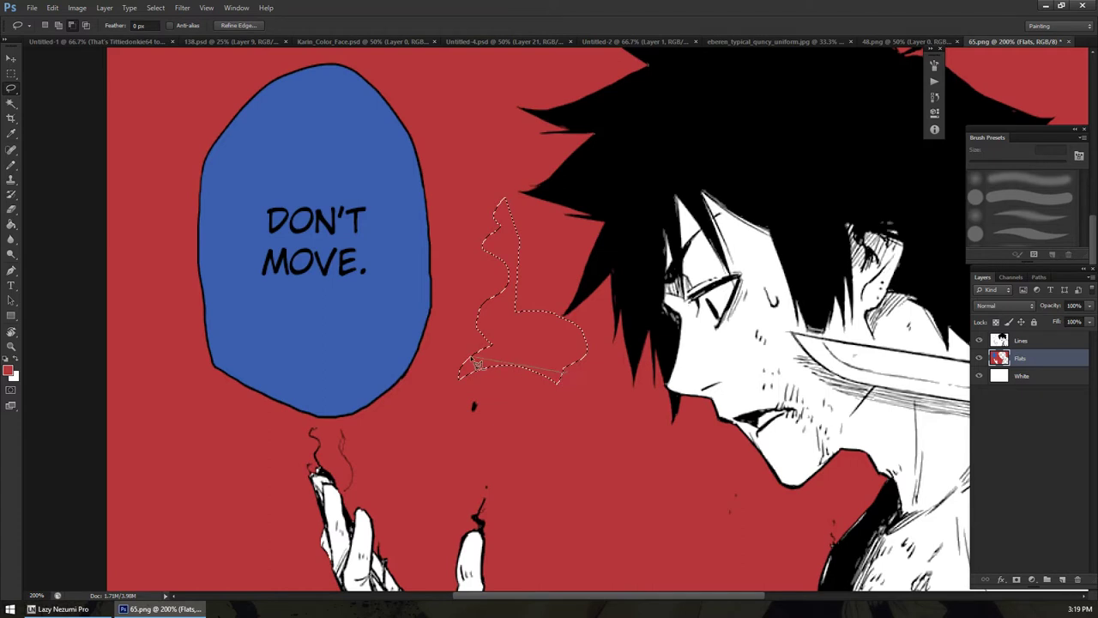
left_click_drag(592, 396, 581, 392)
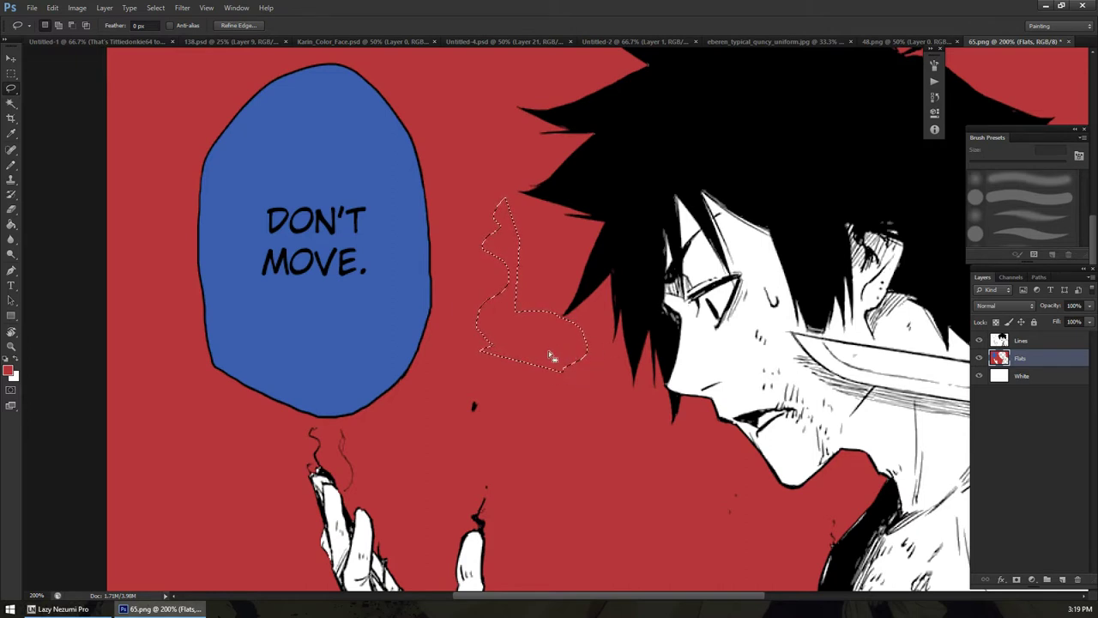
key("ctrl+d")
left_click_drag(754, 294, 564, 315)
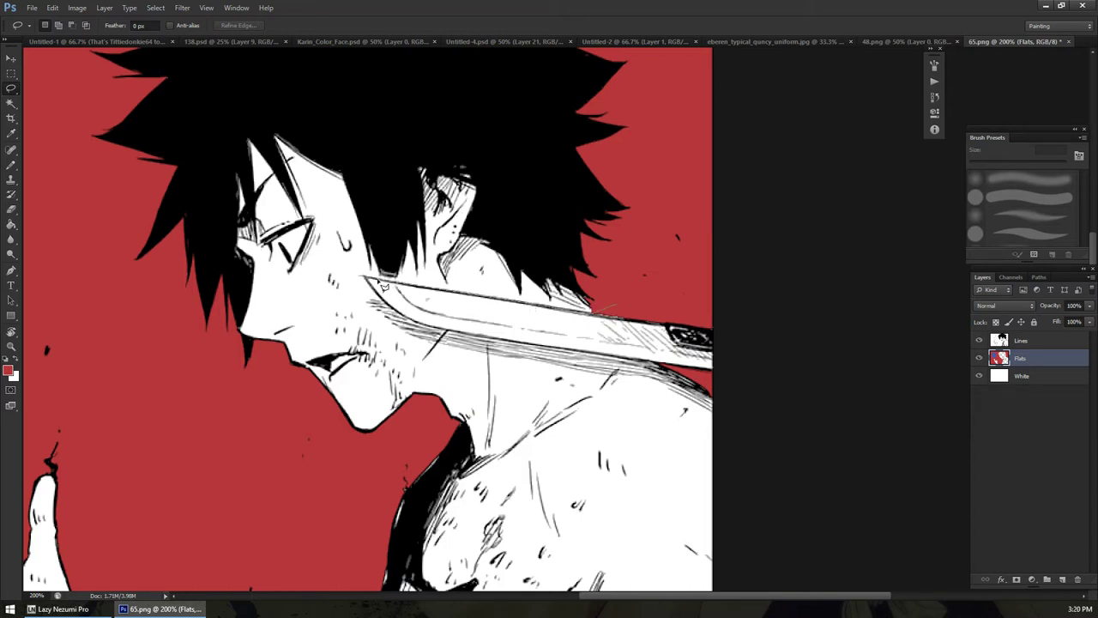
Lasso the knife blade, adding the section that runs off the canvas
mouse_move(375, 284)
left_mouse_down()
mouse_move(437, 321)
mouse_move(627, 342)
mouse_move(715, 293)
left_mouse_up()
key("shift")
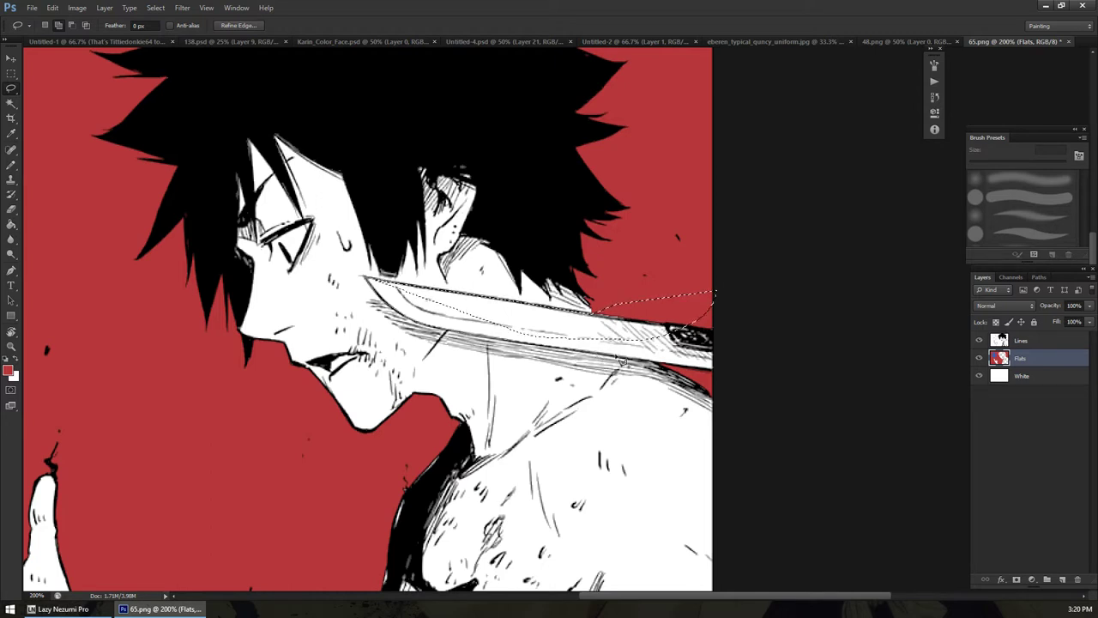
mouse_move(675, 369)
left_mouse_down()
mouse_move(722, 378)
mouse_move(735, 306)
left_mouse_up()
left_click_drag(431, 298, 430, 298)
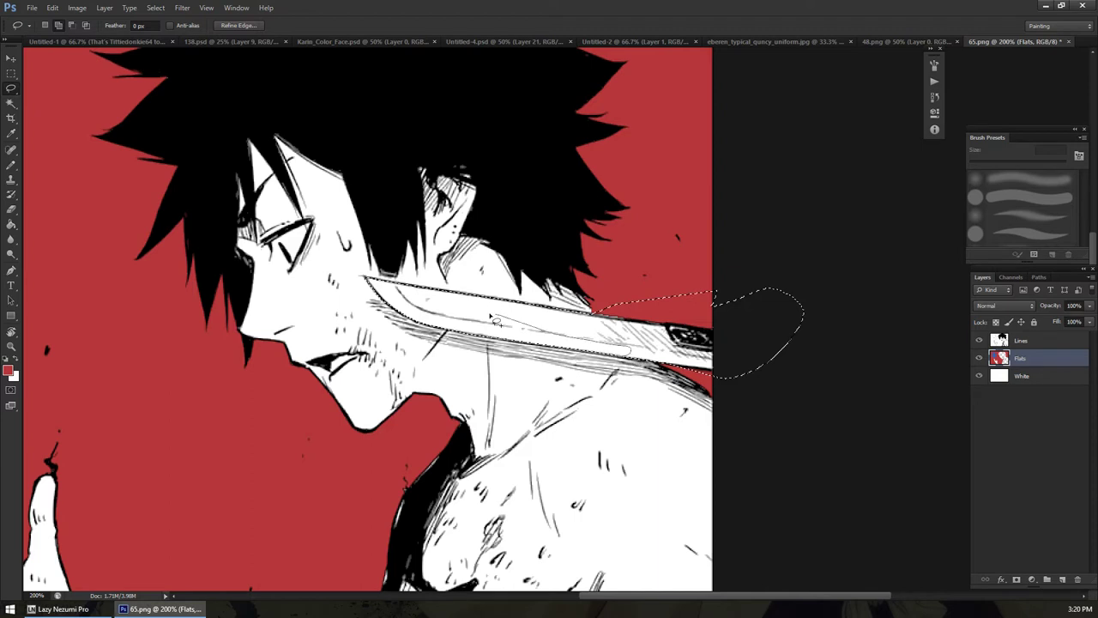
Set the foreground to bright green and bucket-fill the selected knife blade
key("g")
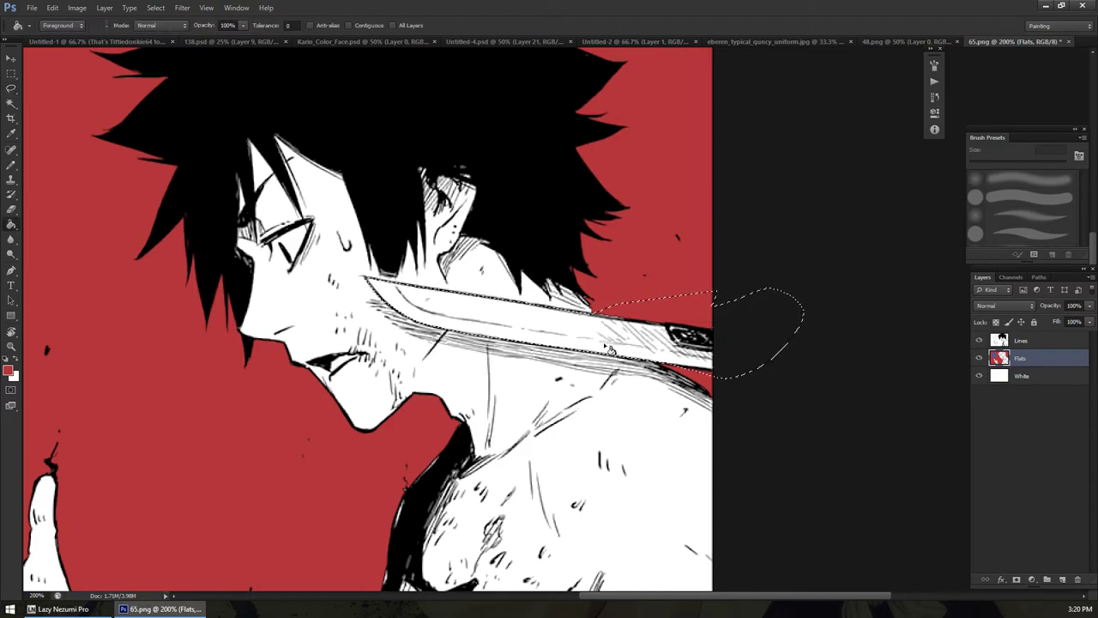
left_click(9, 370)
left_click(250, 400)
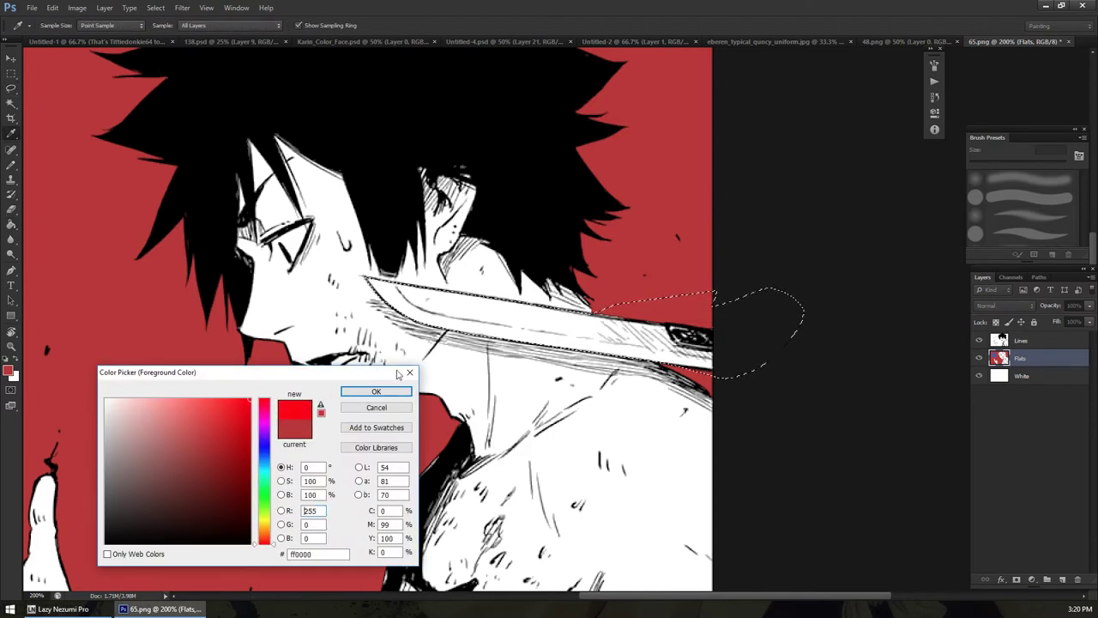
left_click(264, 455)
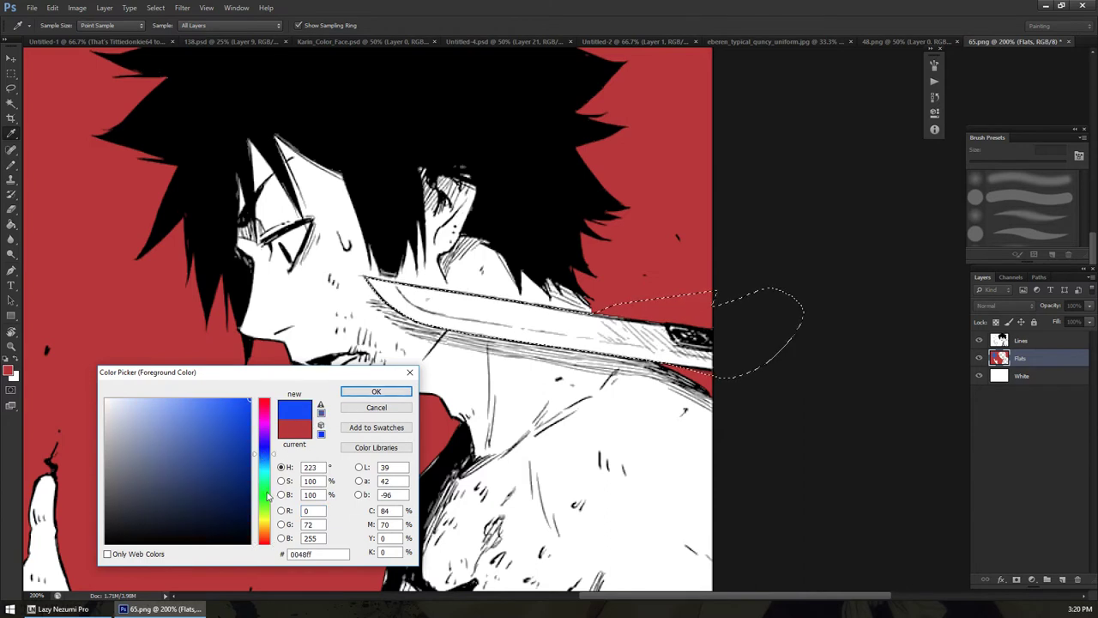
left_click(264, 498)
left_click(376, 391)
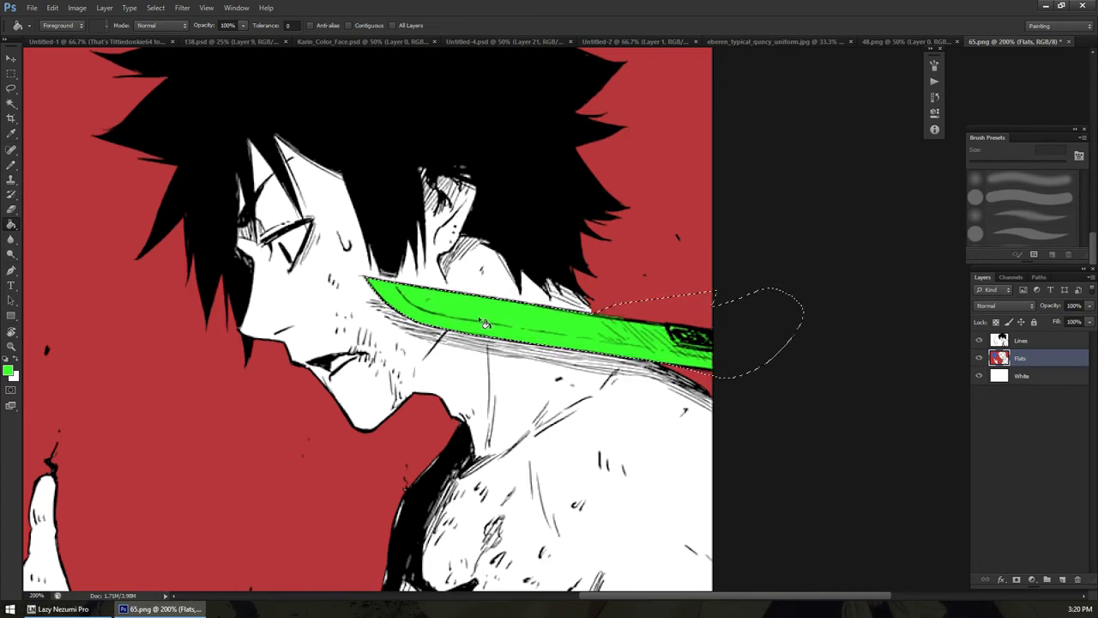
Zoom out to the whole panel and hide, then reshow, the Lines and White layers to check the flats
left_click_drag(472, 299, 383, 362)
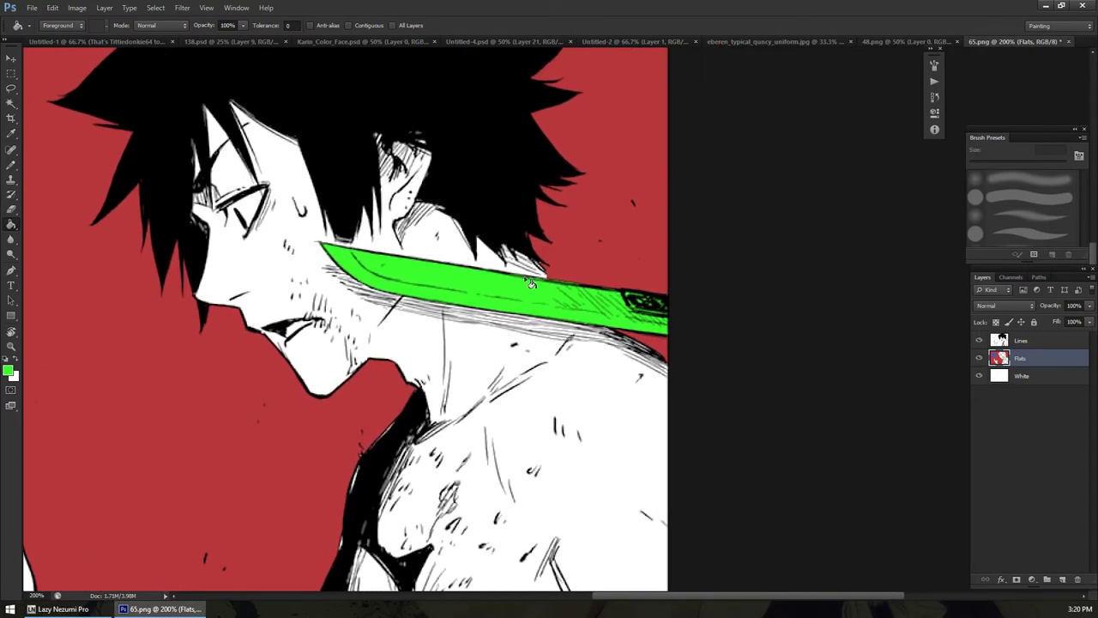
left_click_drag(306, 397, 447, 326)
key("z")
left_click(447, 326, "alt")
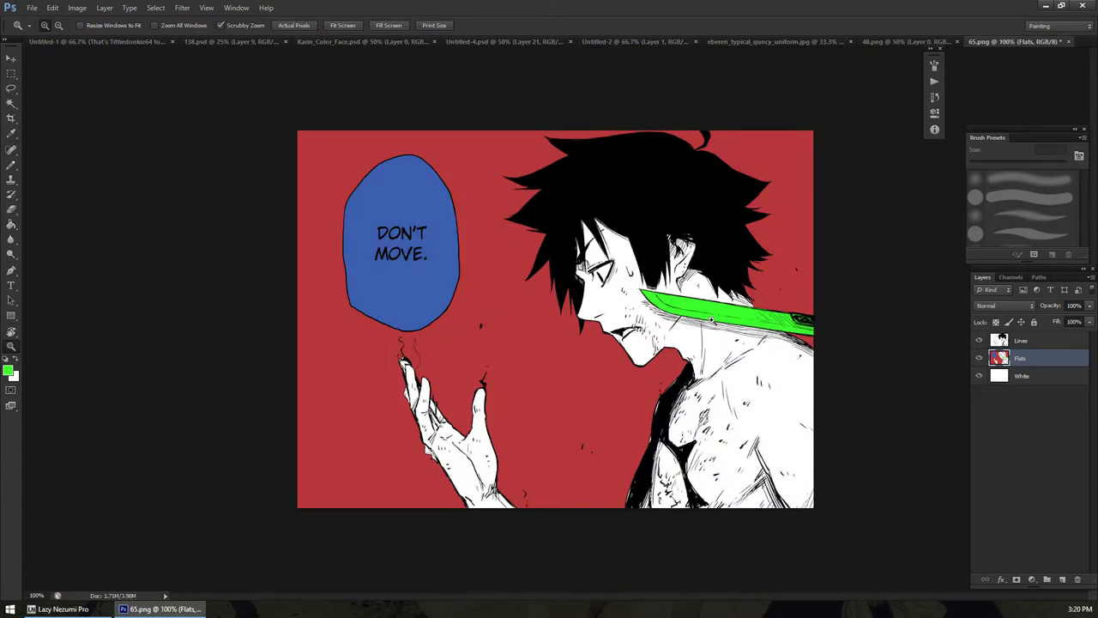
left_click(979, 342)
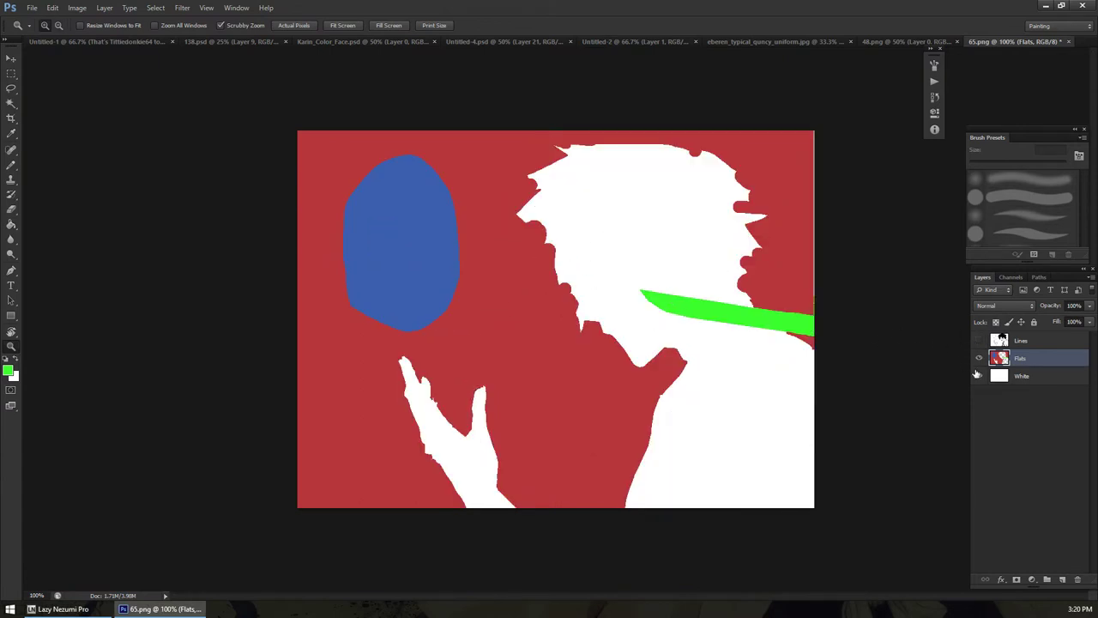
left_click(980, 377)
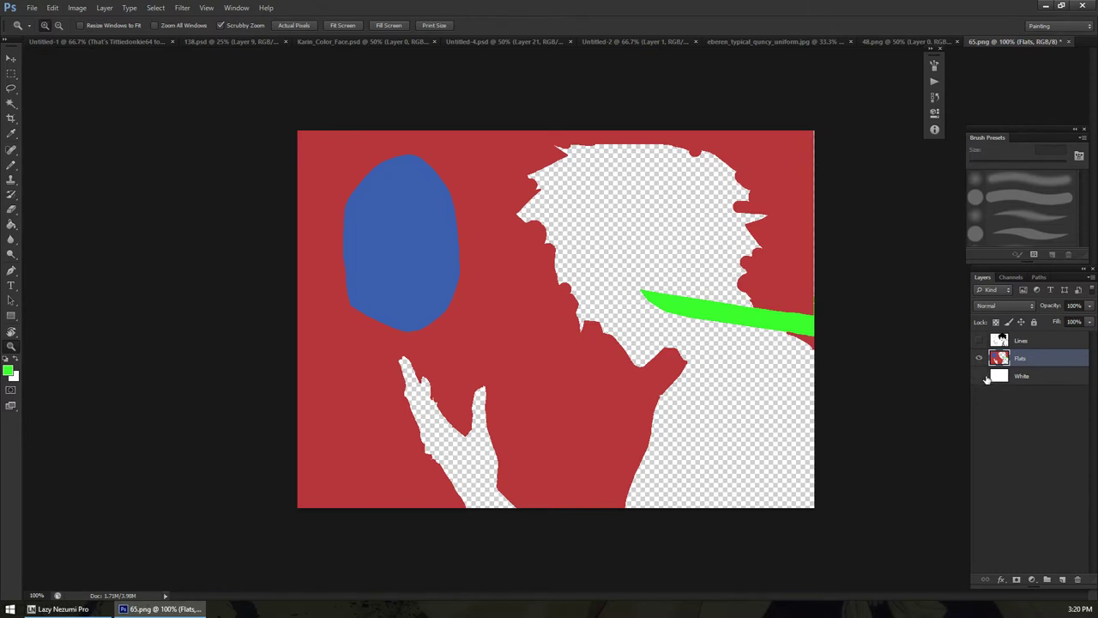
left_click(980, 376)
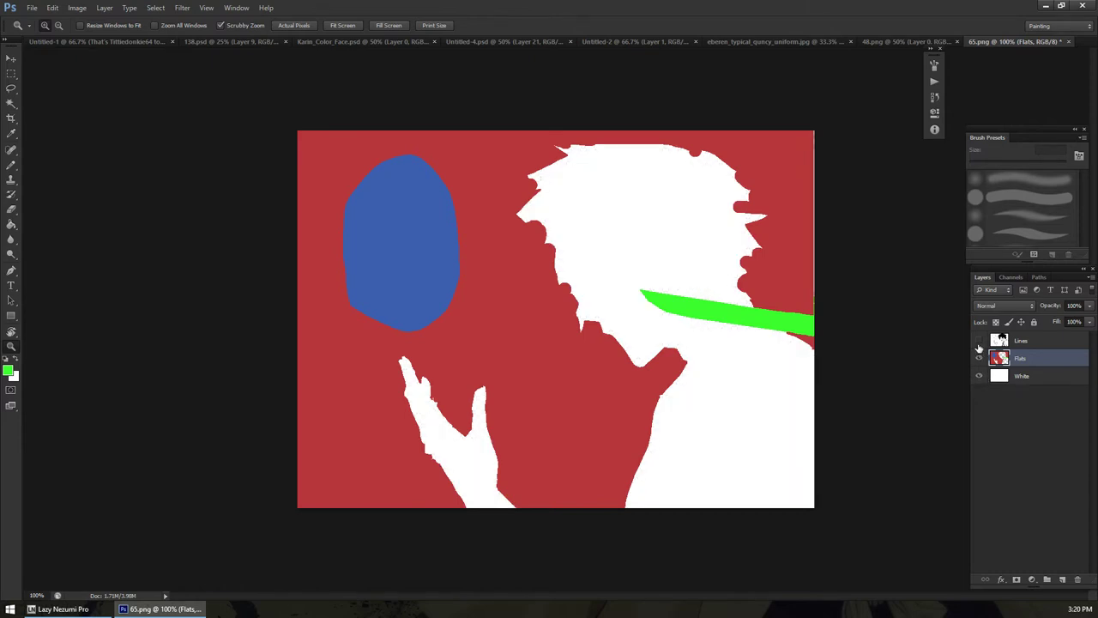
left_click(979, 341)
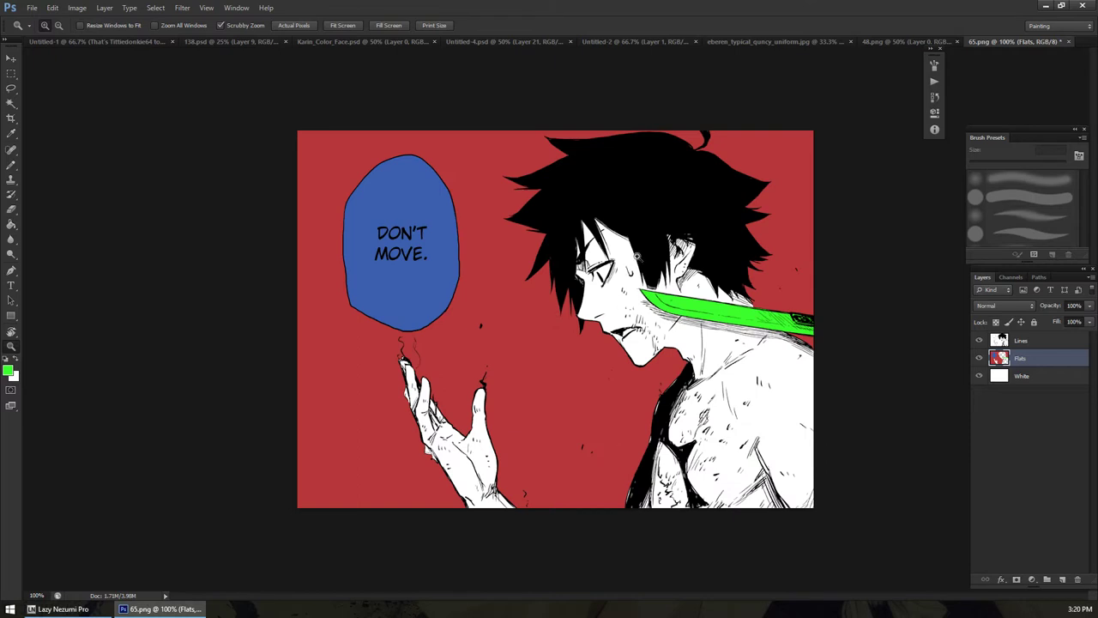
Choose a pale peach foreground and bucket-fill the figure's skin
key("i")
left_click(617, 288)
left_click(9, 370)
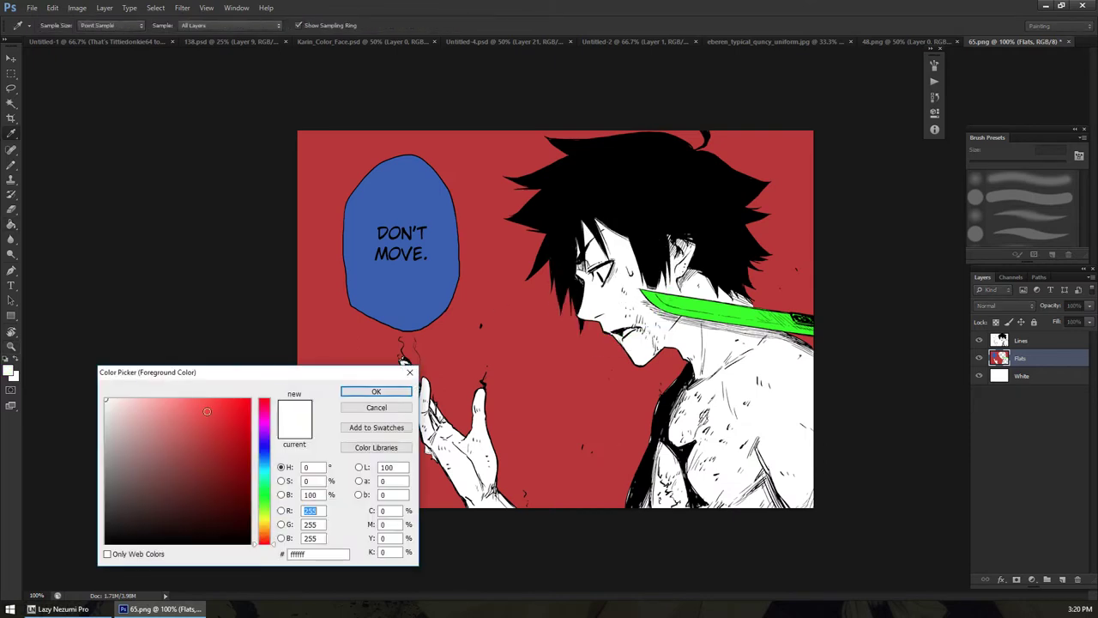
left_click(134, 397)
left_click_drag(133, 388, 132, 399)
left_click(266, 535)
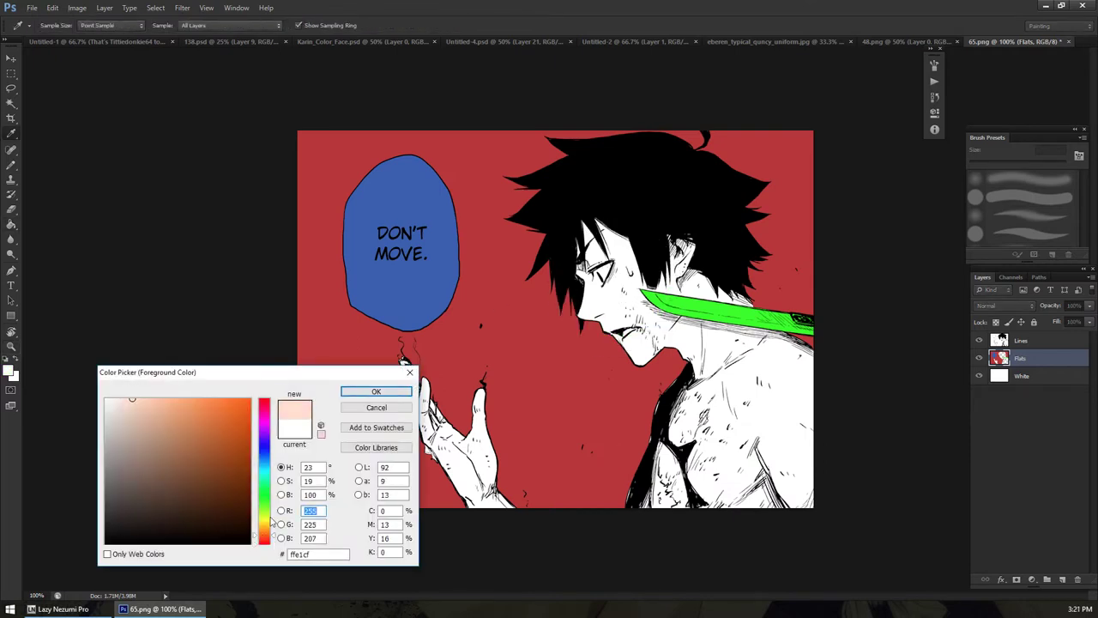
left_click(376, 391)
key("g")
left_click(474, 460)
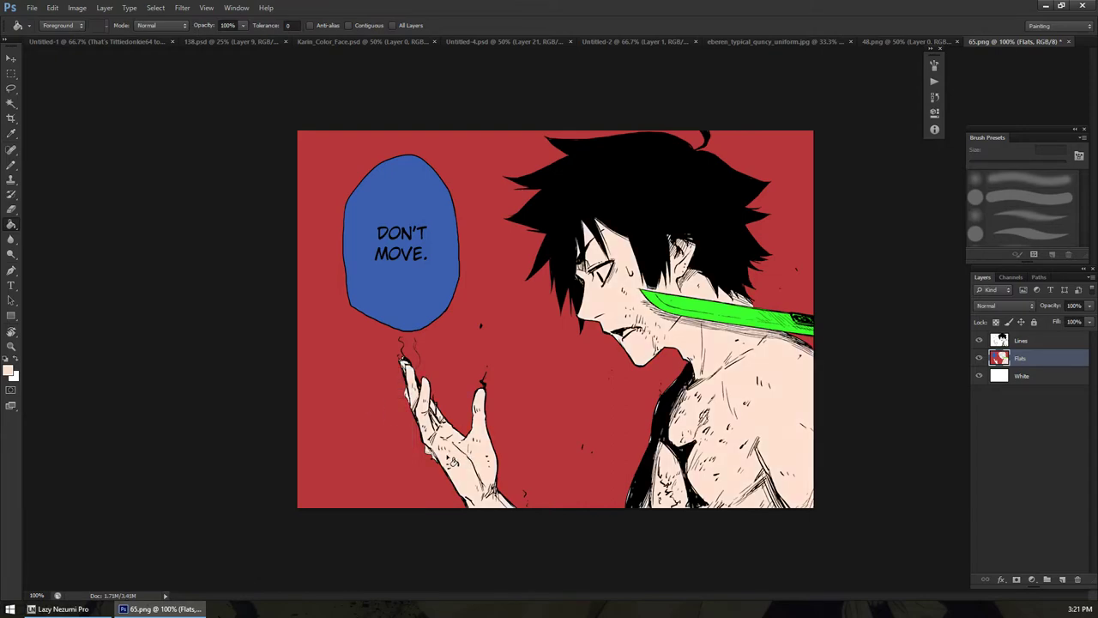
Zoom in, lasso the inside of the mouth and fill it red
key("z")
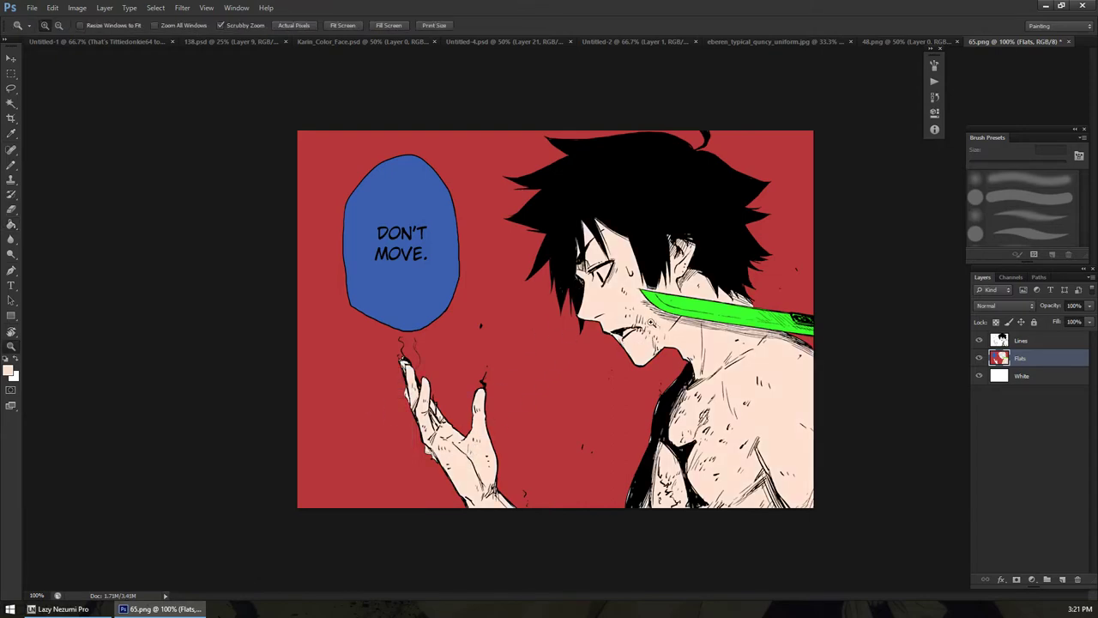
left_click(601, 326)
key("l")
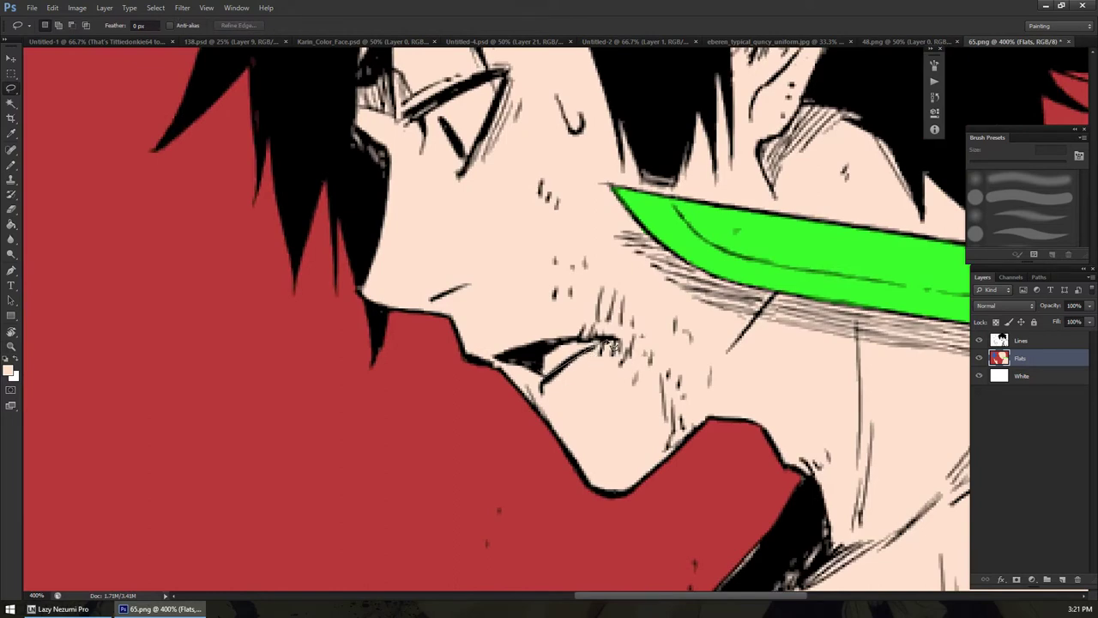
left_click_drag(611, 345, 537, 357)
key("i")
left_click(10, 370)
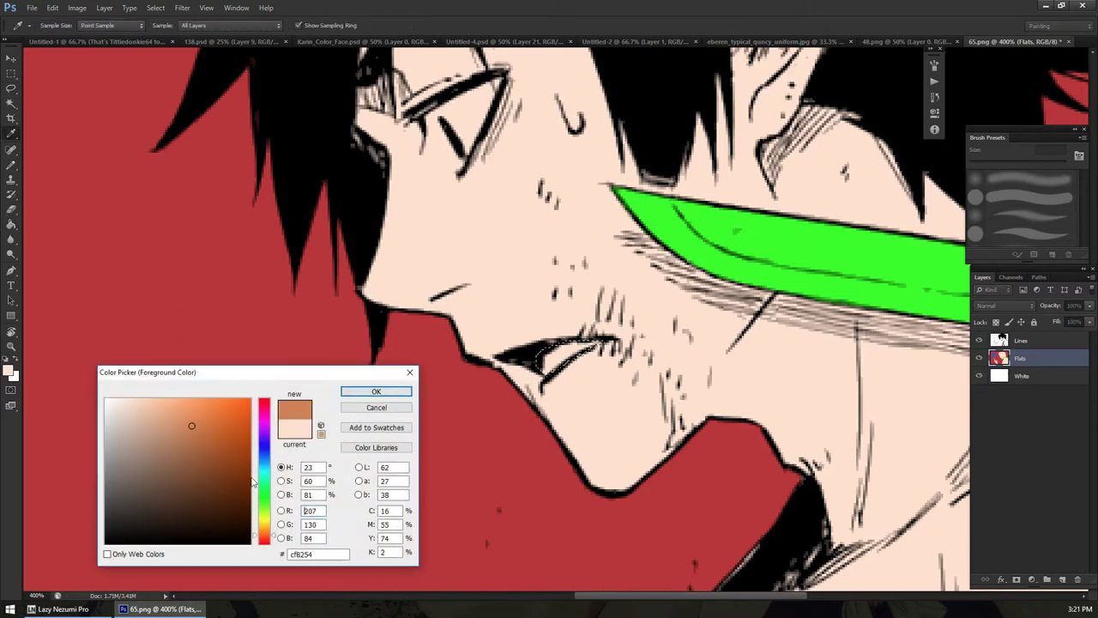
left_click_drag(255, 493, 256, 543)
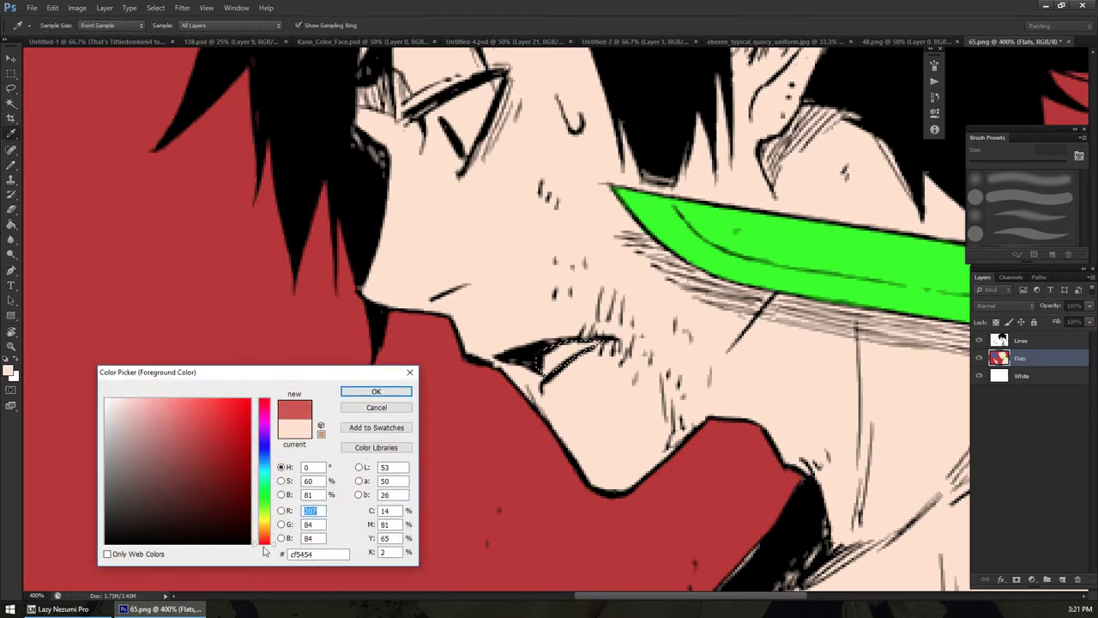
left_click(376, 391)
key("g")
left_click(557, 356)
scroll(464, 352, "up", 5)
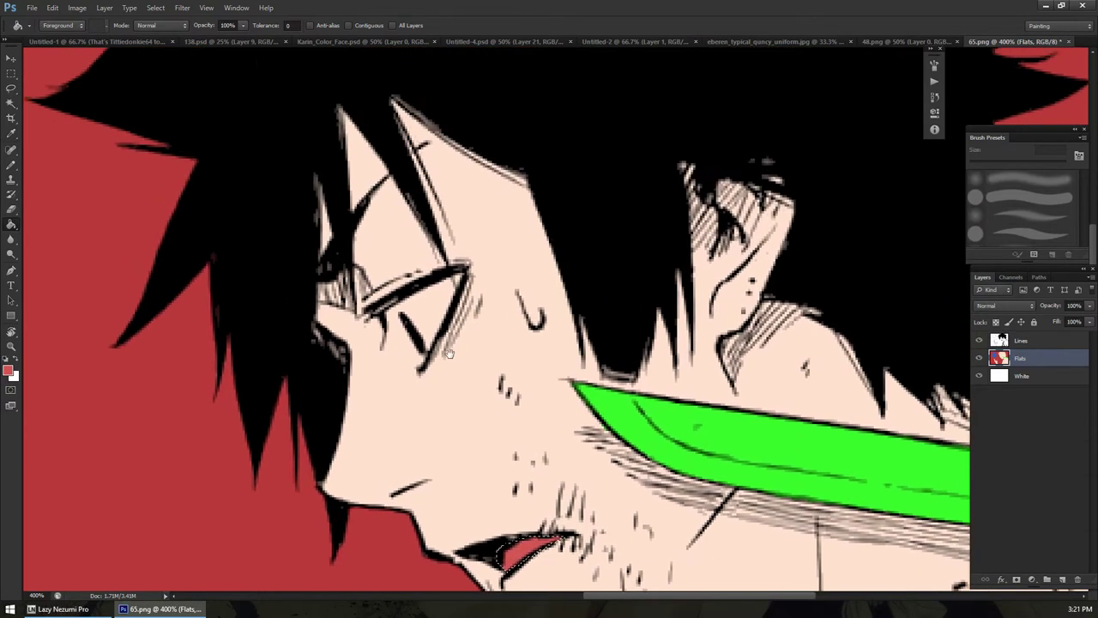
Deselect, lasso the eye, fill it white, and zoom back out
key("l")
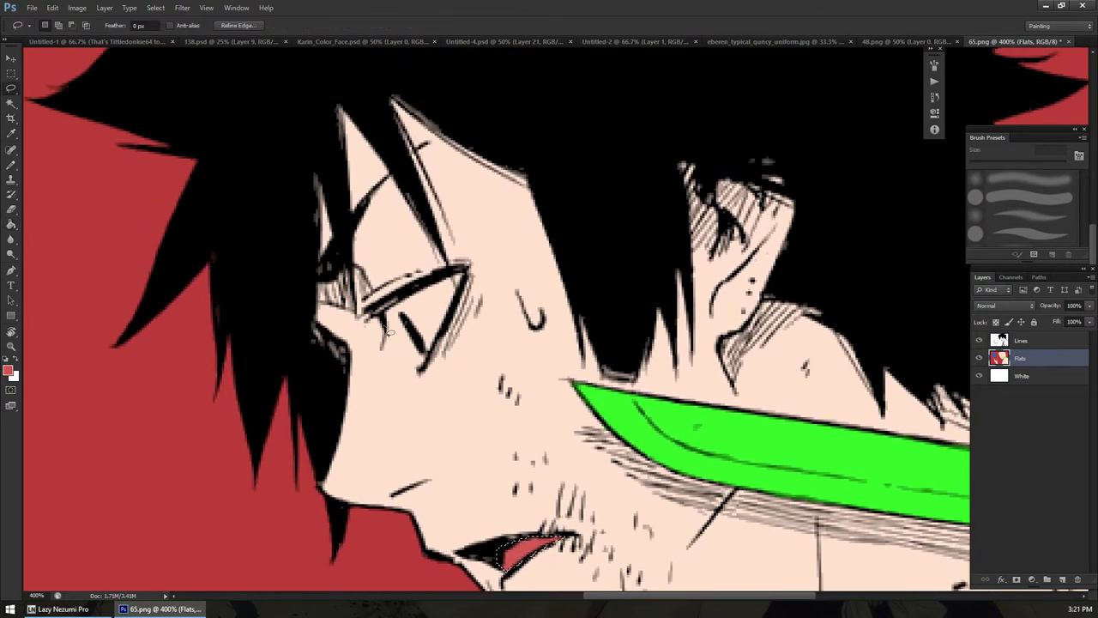
key("ctrl+d")
mouse_move(403, 364)
left_mouse_down()
mouse_move(388, 330)
mouse_move(405, 370)
mouse_move(439, 352)
mouse_move(479, 273)
mouse_move(469, 285)
mouse_move(472, 273)
mouse_move(450, 273)
mouse_move(384, 319)
left_mouse_up()
key("i")
left_click(9, 370)
left_click(105, 400)
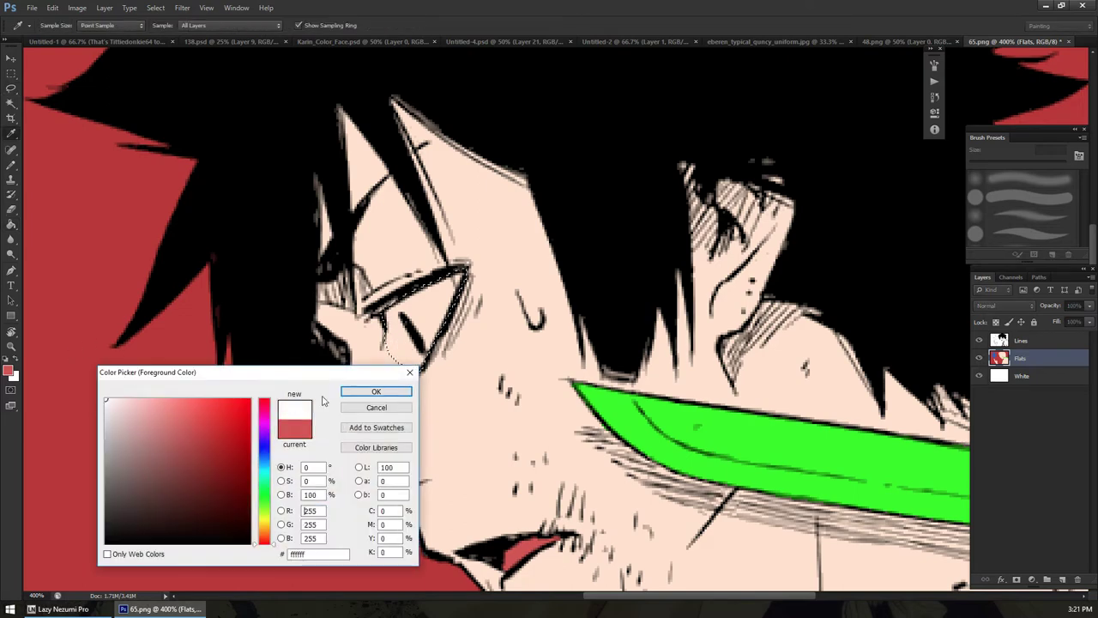
left_click(369, 392)
key("g")
left_click(385, 371)
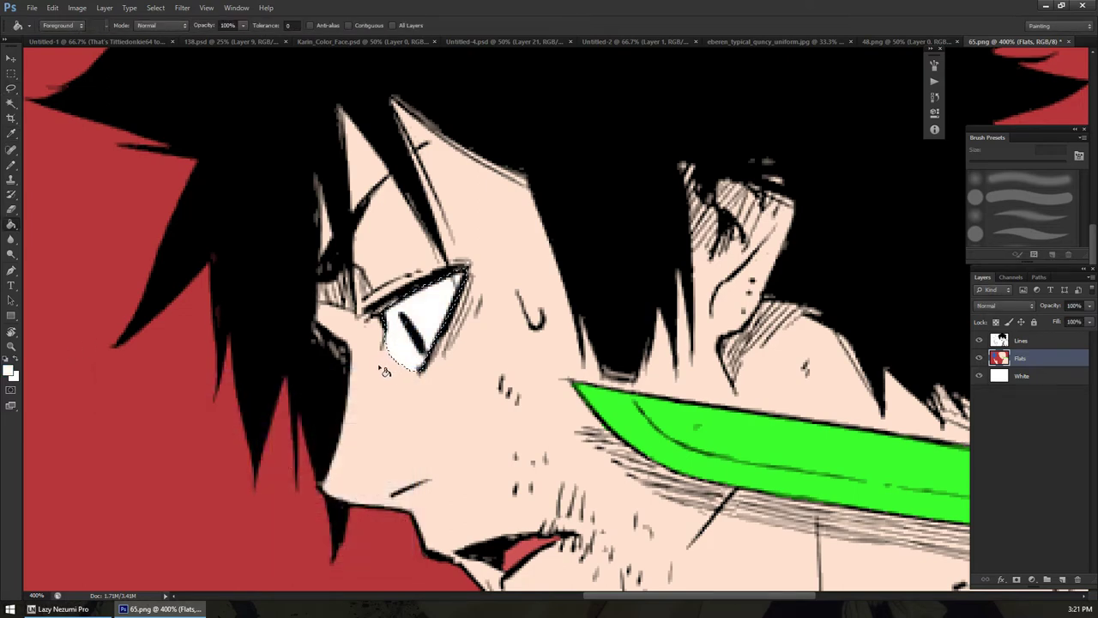
key("z")
left_click(385, 371, "alt")
left_click(388, 372, "alt")
Inspect the flats by zooming in on the face and knife, then back out to the whole panel
left_click(393, 374, "alt")
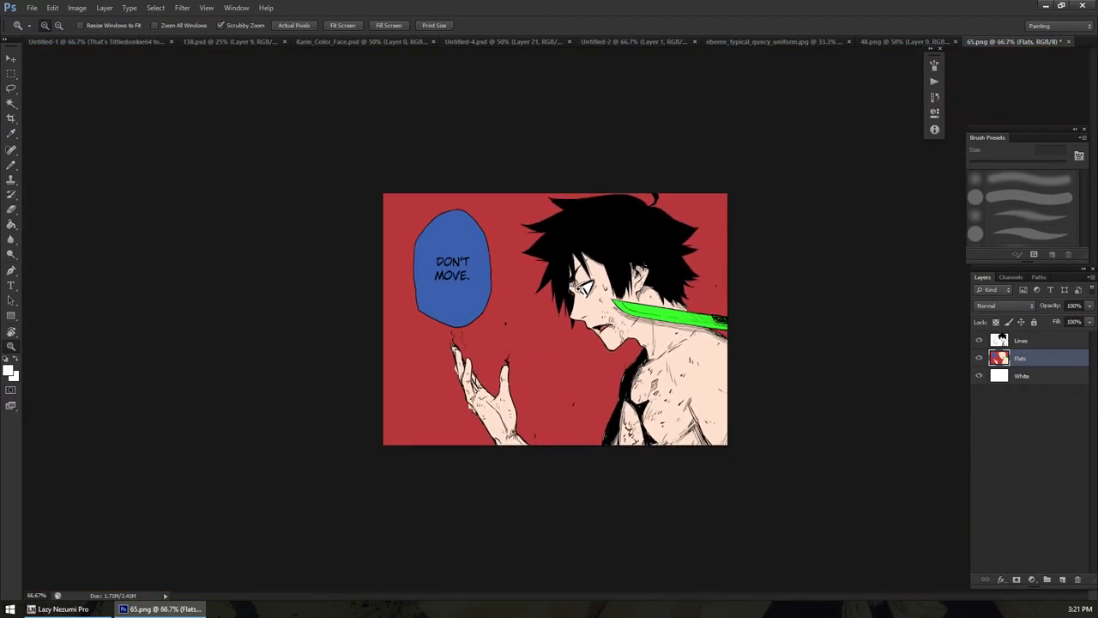
left_click_drag(598, 287, 650, 262)
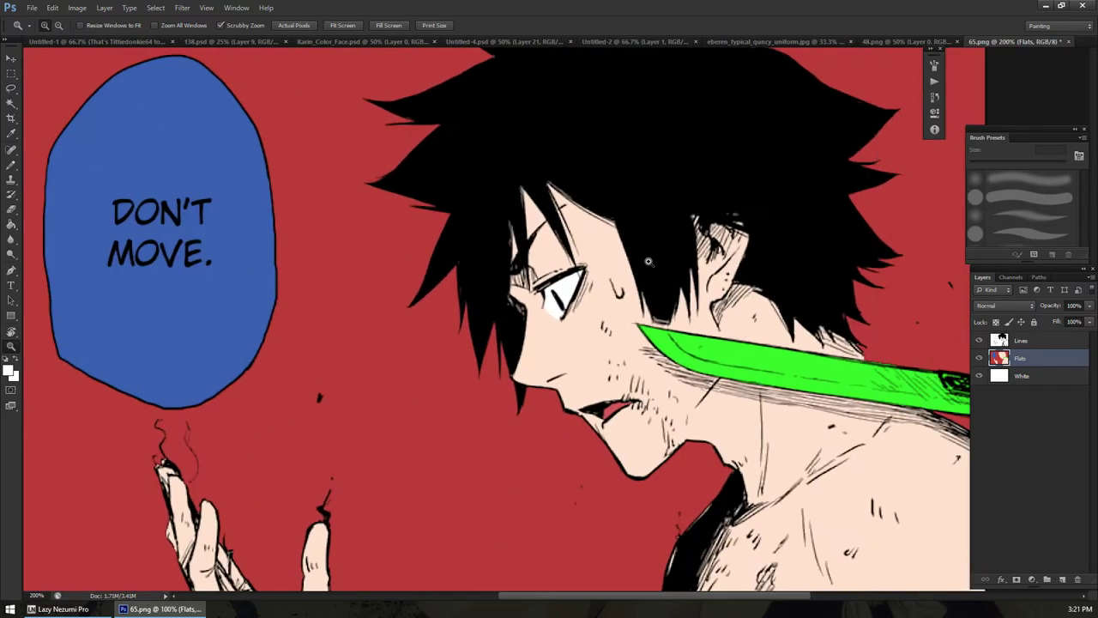
left_click(647, 274, "alt")
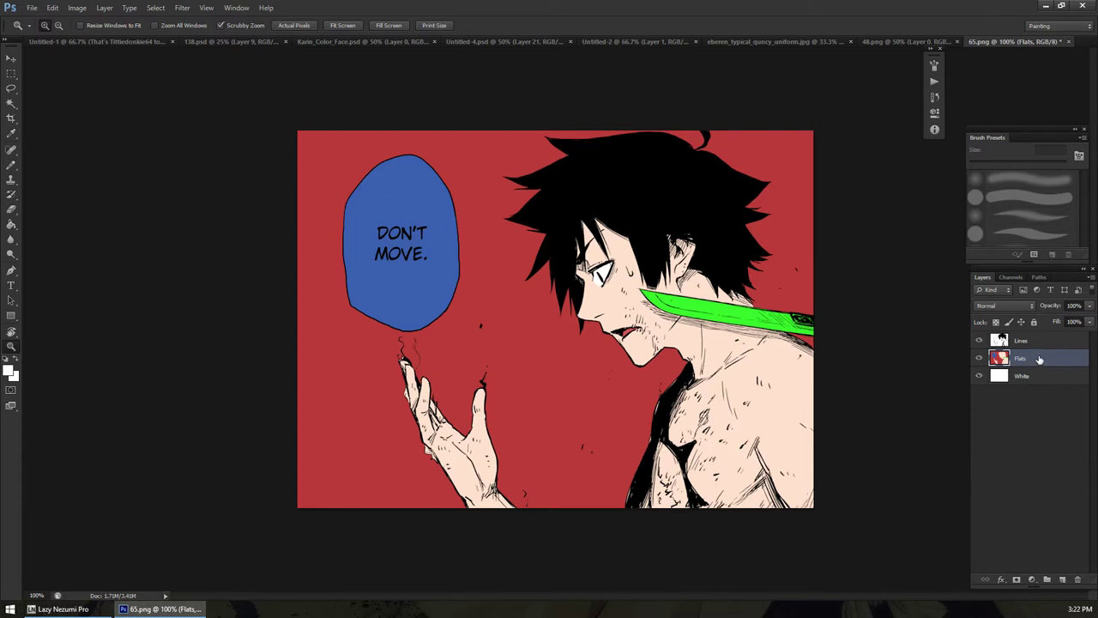
key("w")
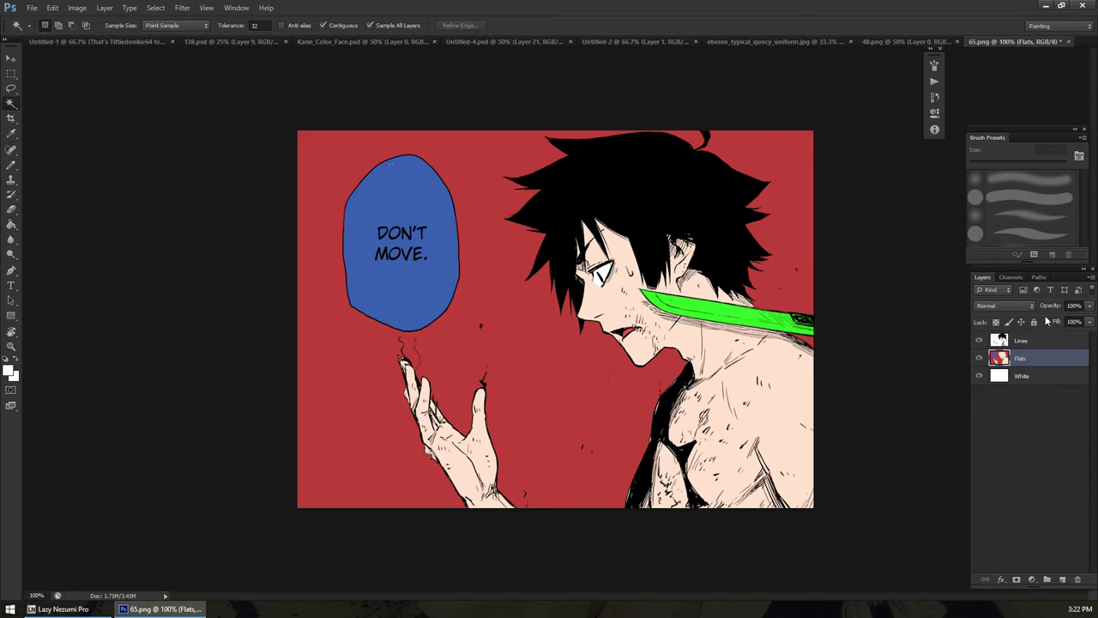
Duplicate Flats with Ctrl+J, rename the copy 'Color', and reselect the Flats layer
key("ctrl+j")
double_click(1034, 359)
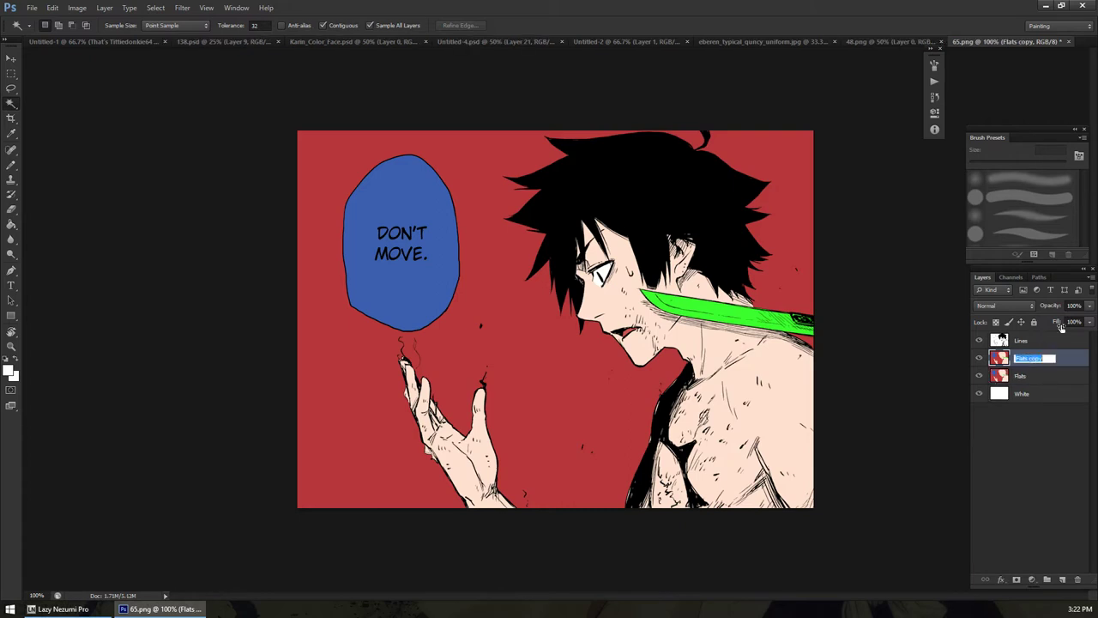
type("Color")
key("Return")
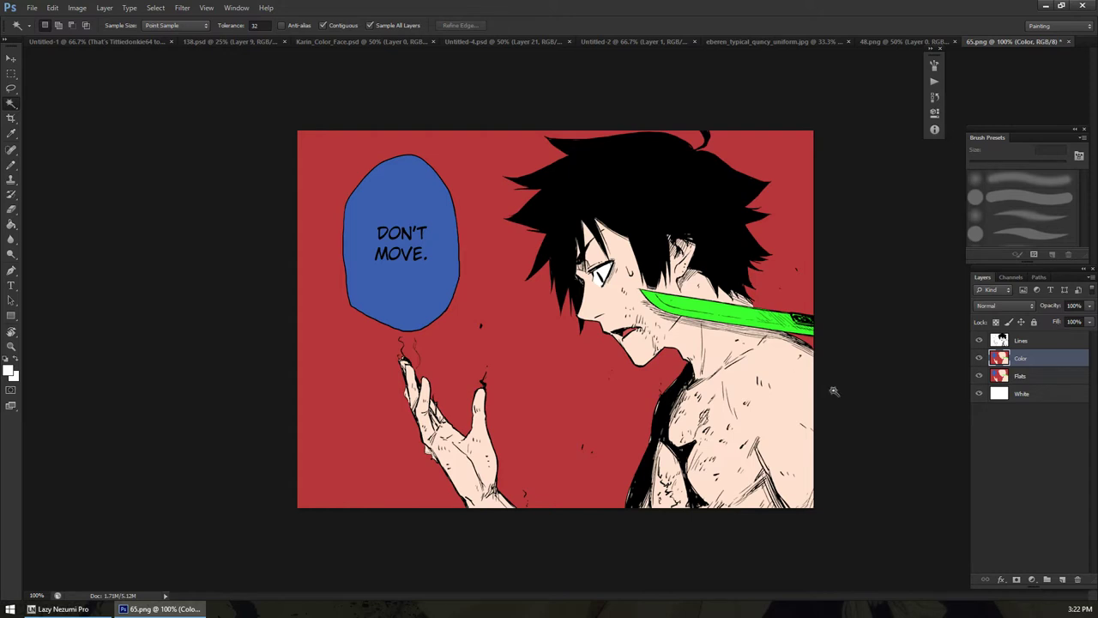
left_click(1023, 377)
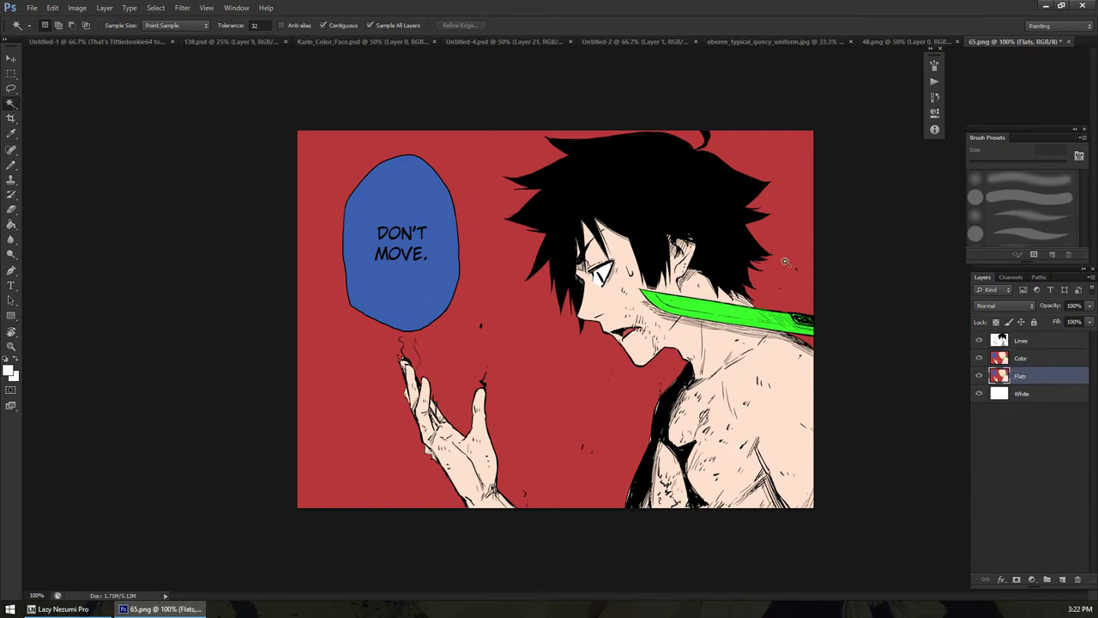
Turn off Contiguous and Sample All Layers for the Magic Wand and set tolerance to 0
left_click(341, 26)
left_click(394, 26)
left_click(256, 24)
type("0b")
scroll(467, 254, "up", 2)
Sample the background red and set it as the foreground colour
left_click(504, 258, "alt")
key("F12")
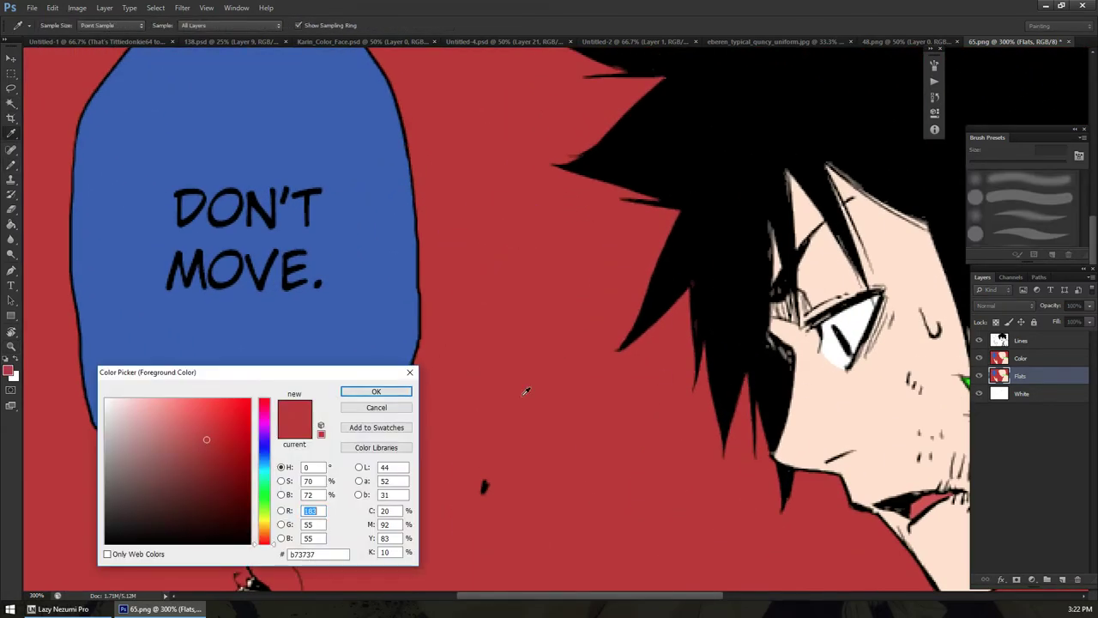
left_click(376, 407)
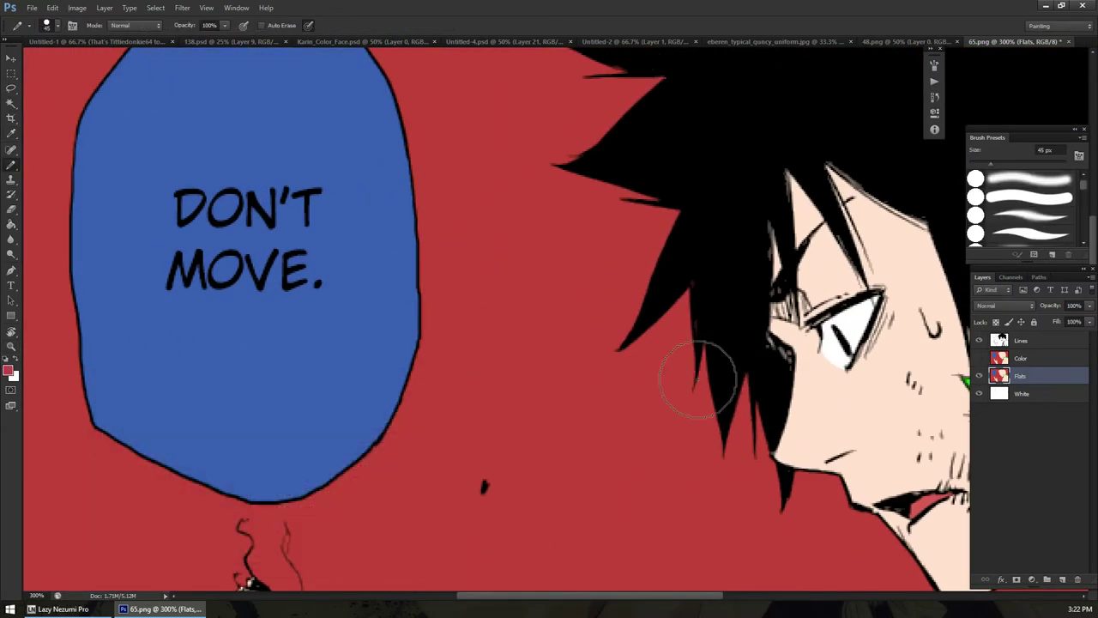
key("F12")
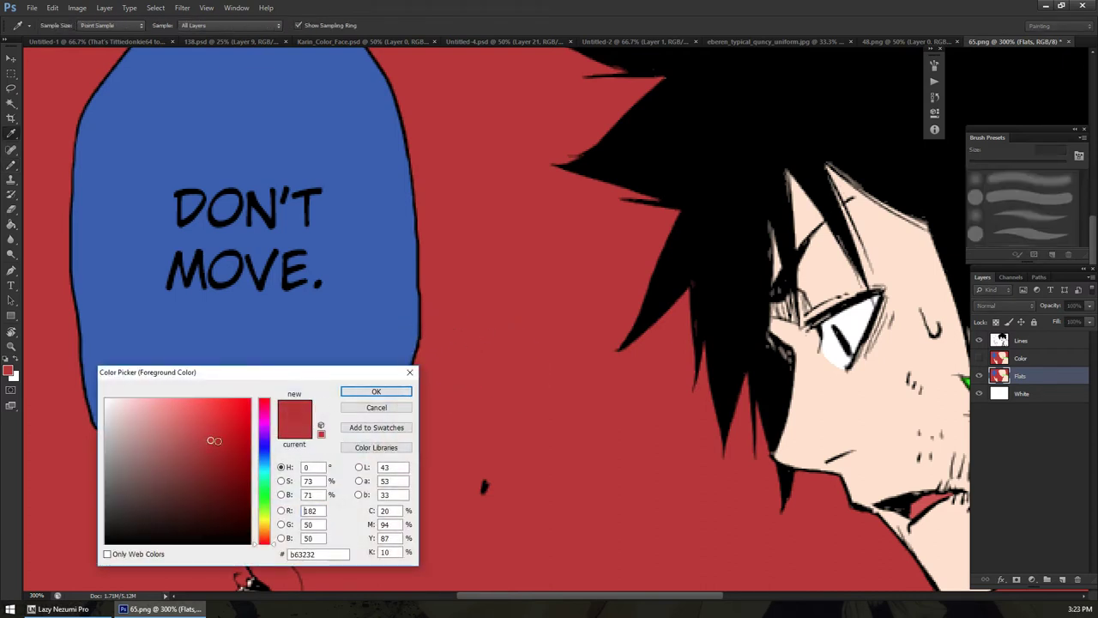
left_click(372, 391)
key("b")
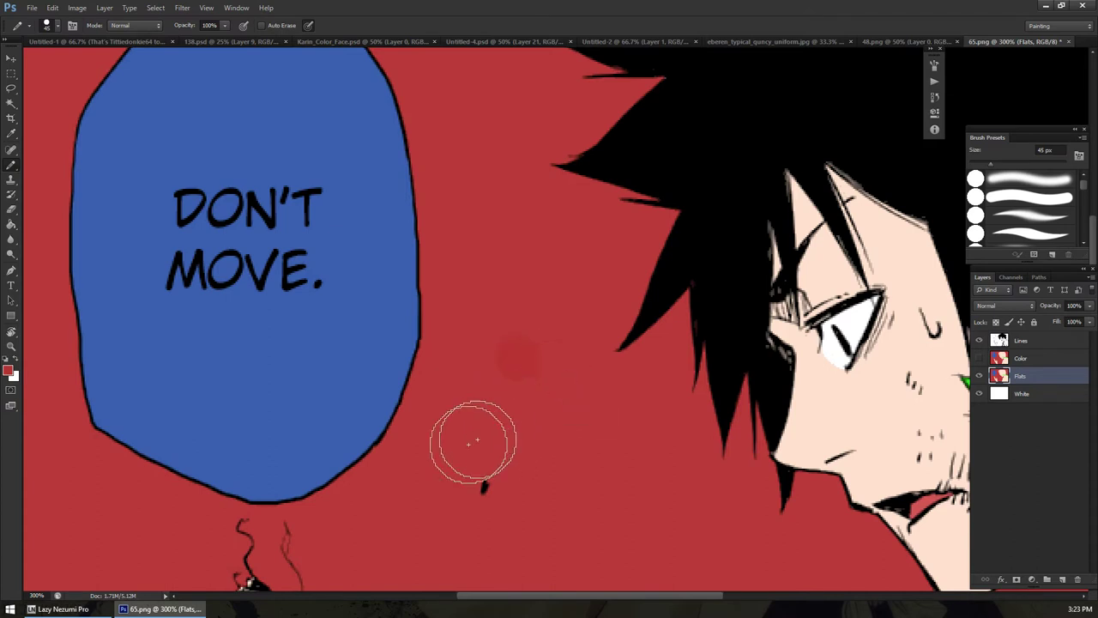
Magic Wand-select the stray pinkish dot, fill it red, and deselect
key("w")
left_click(521, 368)
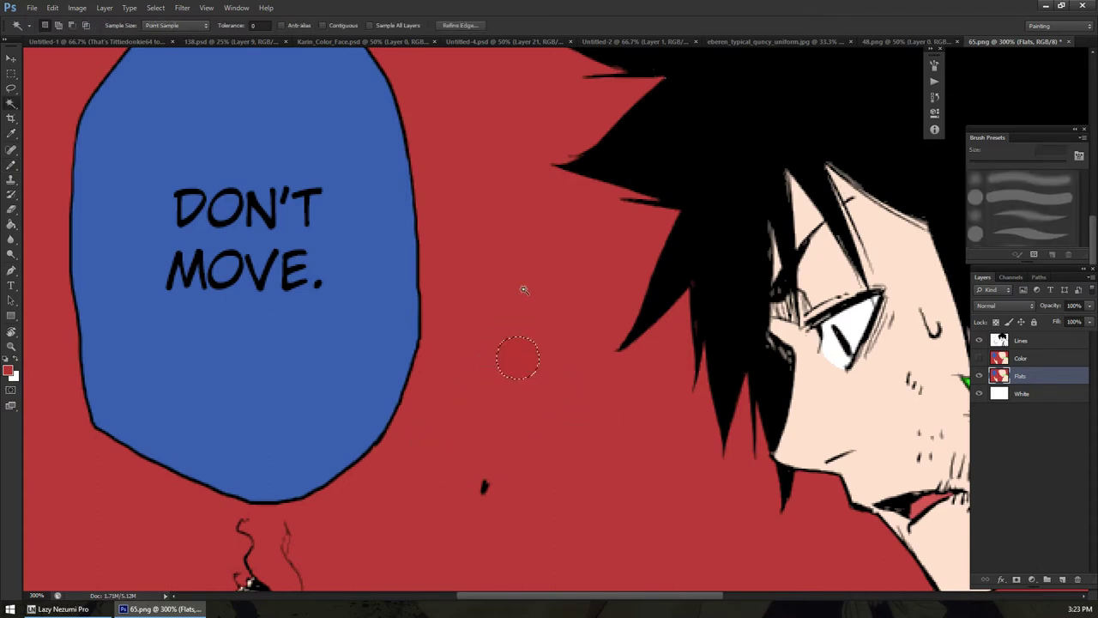
key("alt+BackSpace")
key("ctrl+d")
Raise tolerance to 40 and select the red background, panning over face, blade and bubble
left_click(258, 25)
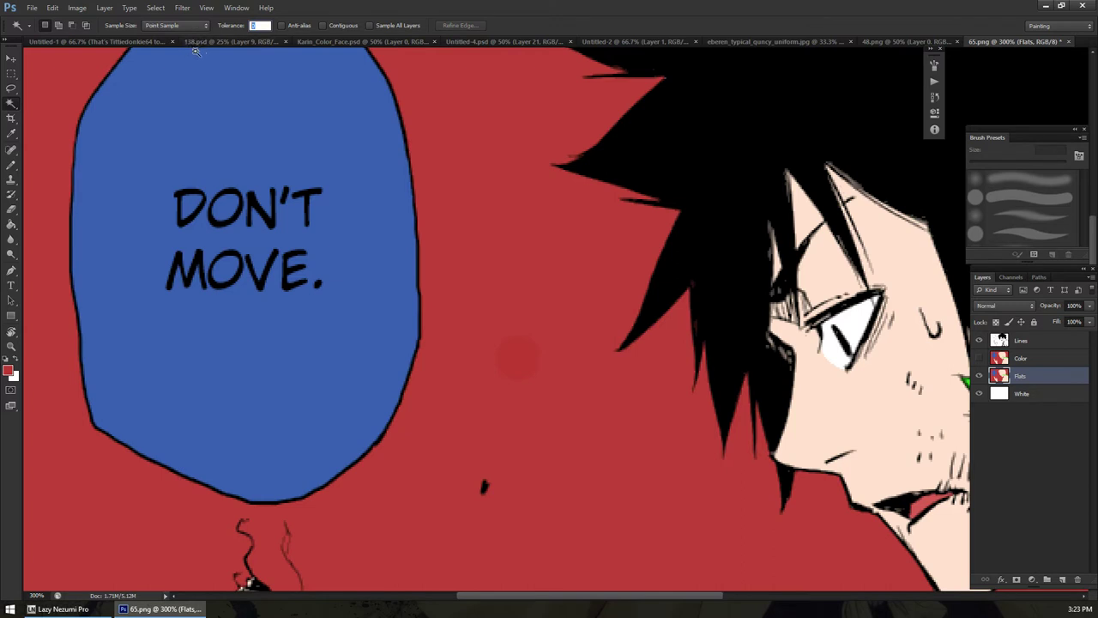
type("40")
left_click(499, 353)
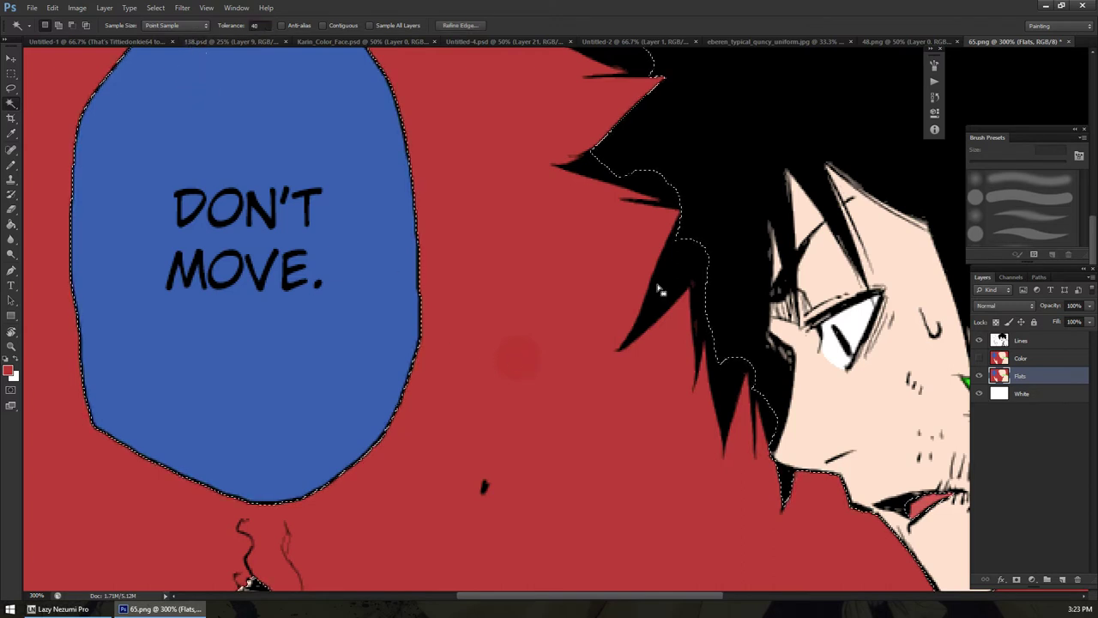
left_click_drag(744, 229, 588, 251)
scroll(588, 250, "down", 10)
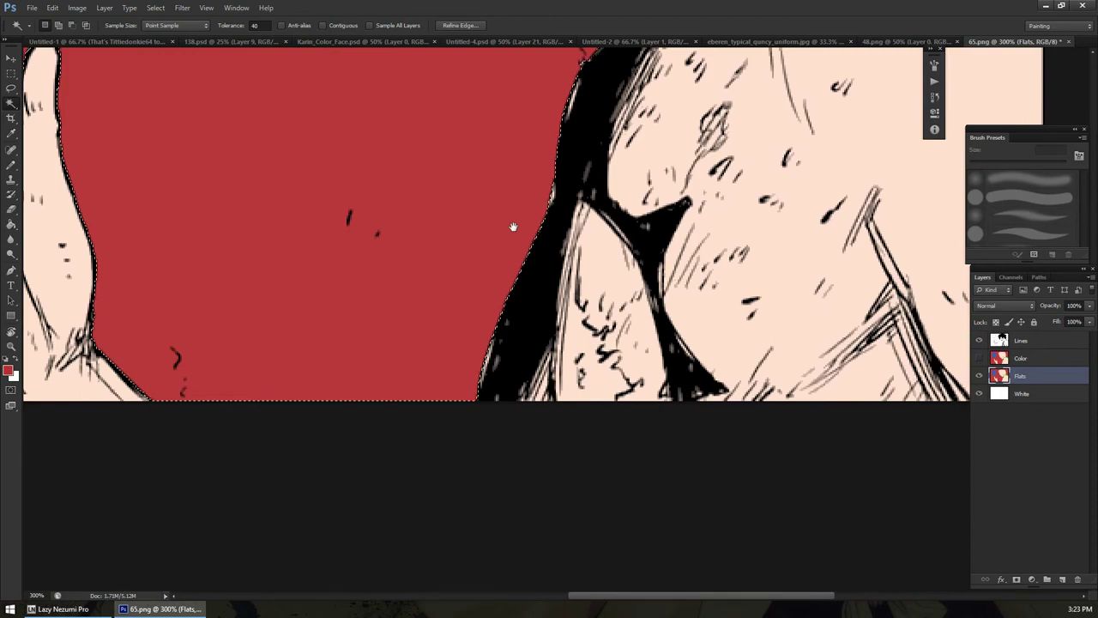
left_click_drag(513, 226, 600, 356)
left_click_drag(377, 412, 464, 353)
left_click(421, 299)
Reset tolerance to 0, reselect the red background, view at 100% and deselect
key("b")
key("w")
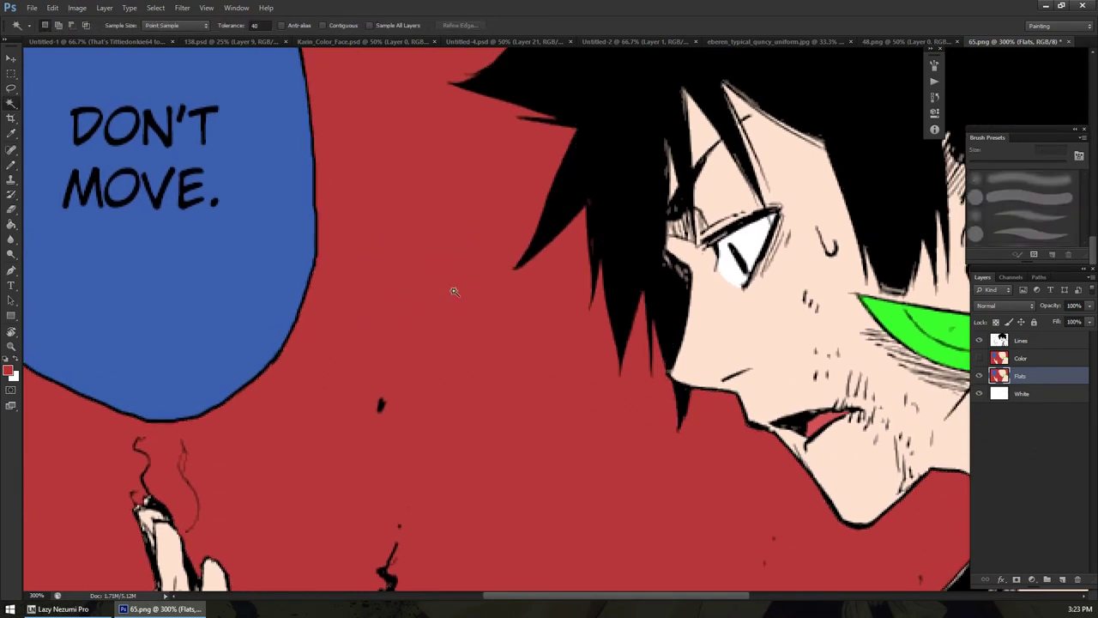
double_click(254, 24)
type("0")
left_click(518, 324)
key("z")
key("ctrl+1")
key("ctrl+d")
key("w")
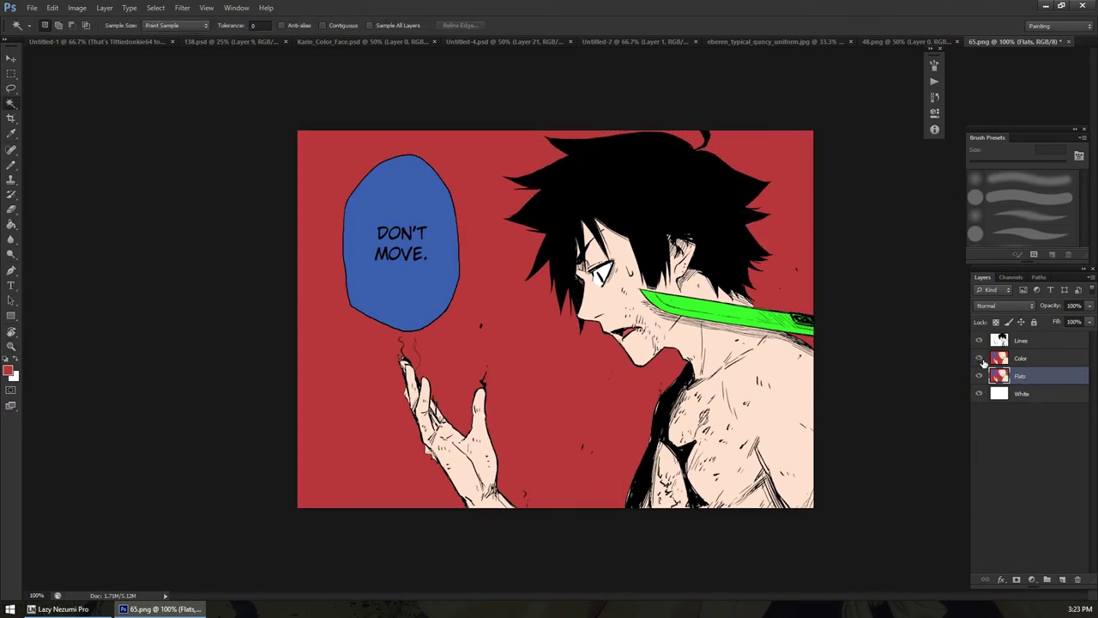
Lock all on Flats, target the Color layer, and sample then slightly lighten the skin tone
left_click(1034, 321)
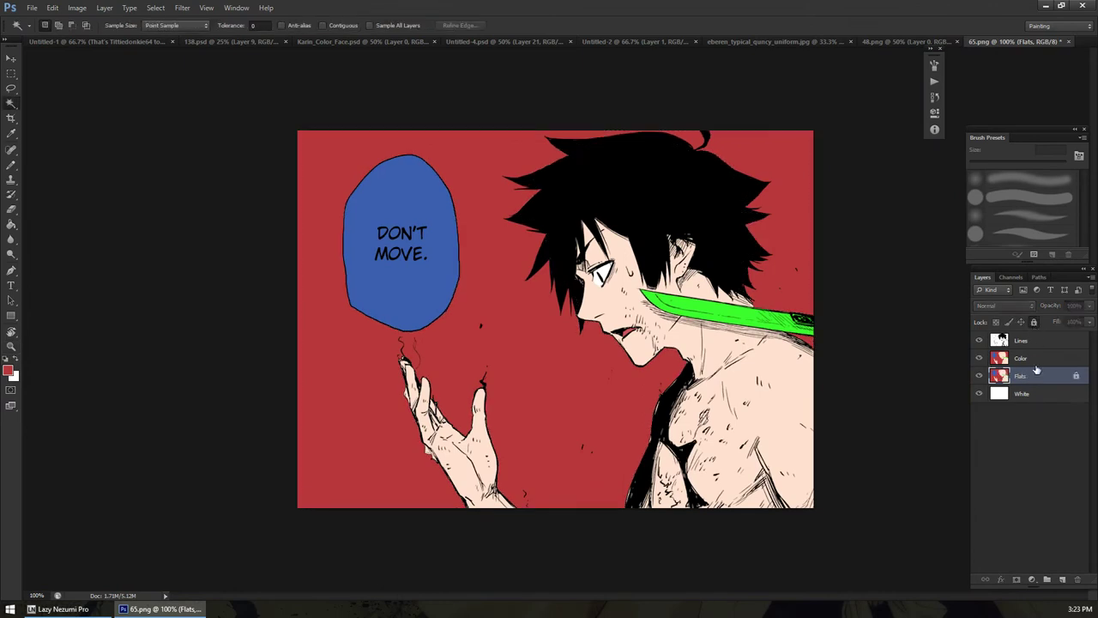
left_click(1023, 360)
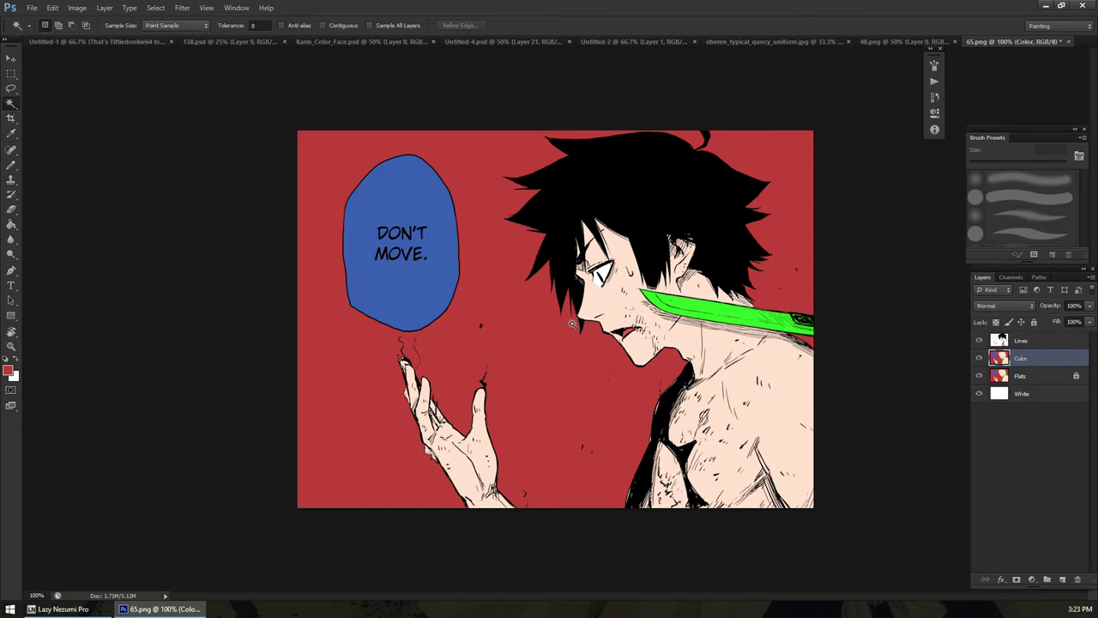
key("g")
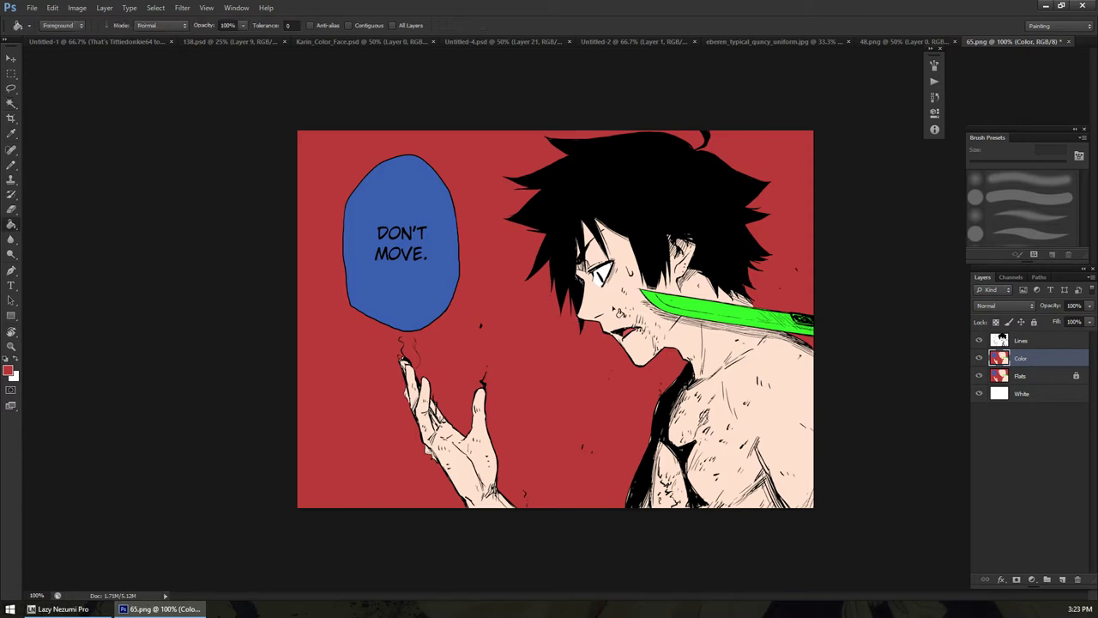
left_click(624, 291, "alt")
key("alt+shift+c")
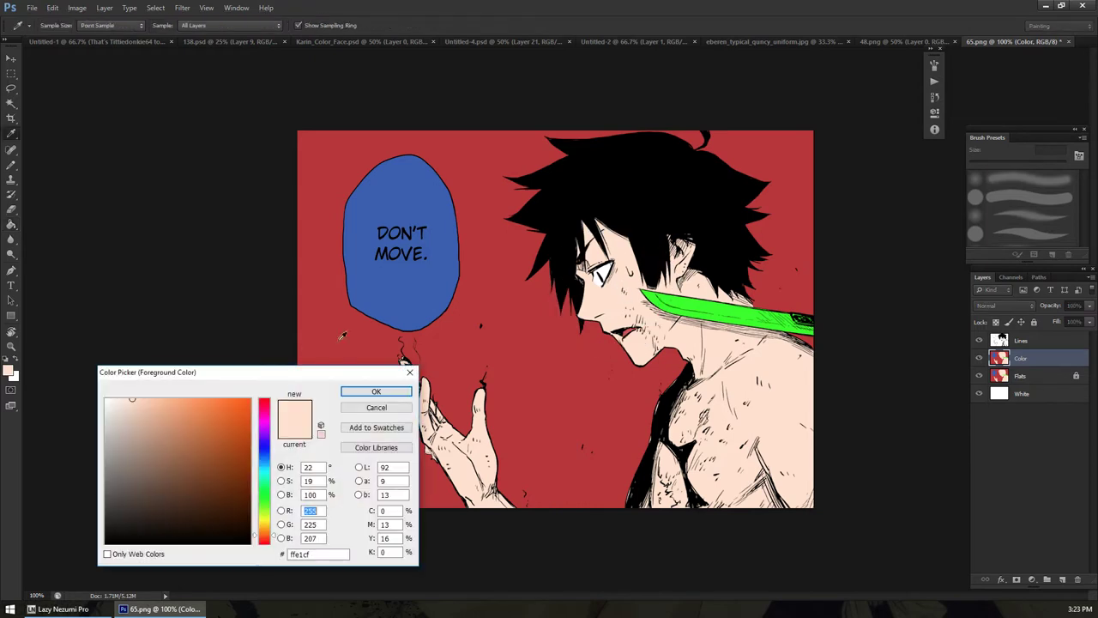
left_click_drag(142, 405, 133, 402)
left_click(352, 394)
Try paler skin, orange and dusty pink shades in the Color Picker, settling on pale blue
key("alt+shift+c")
left_click_drag(131, 401, 126, 377)
left_click_drag(265, 537, 265, 538)
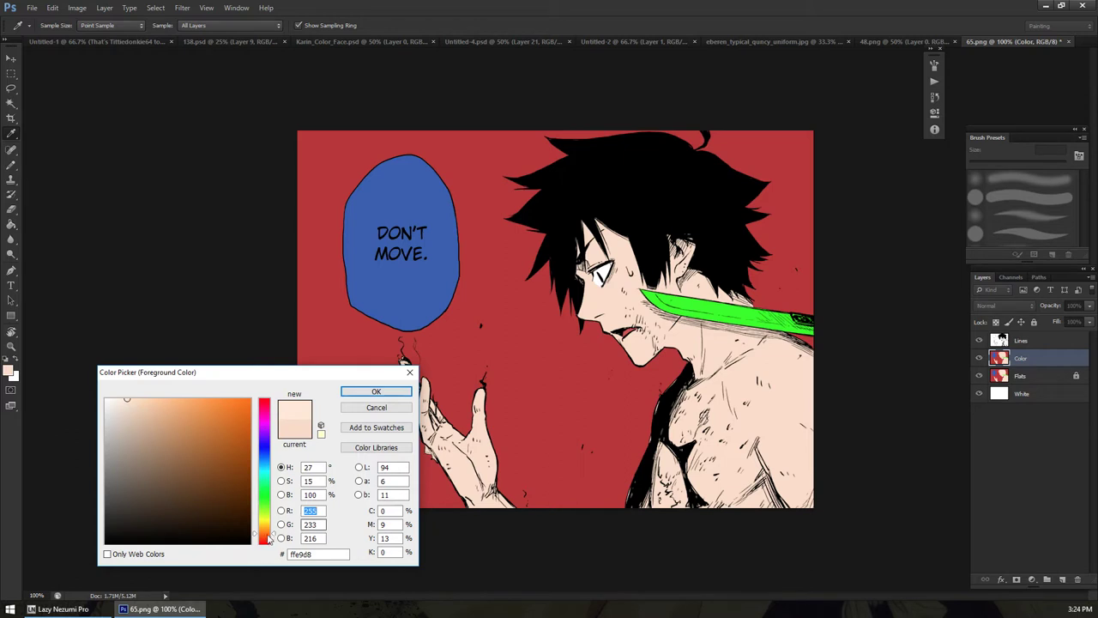
left_click(265, 537)
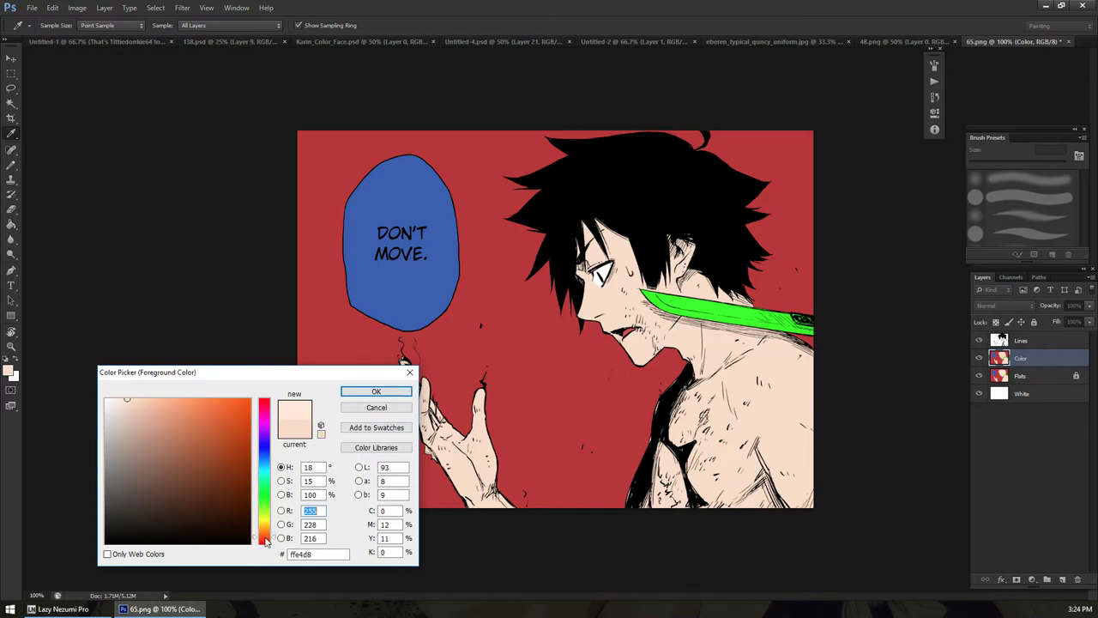
mouse_move(126, 402)
left_mouse_down()
mouse_move(209, 442)
mouse_move(169, 463)
left_mouse_up()
left_click(265, 540)
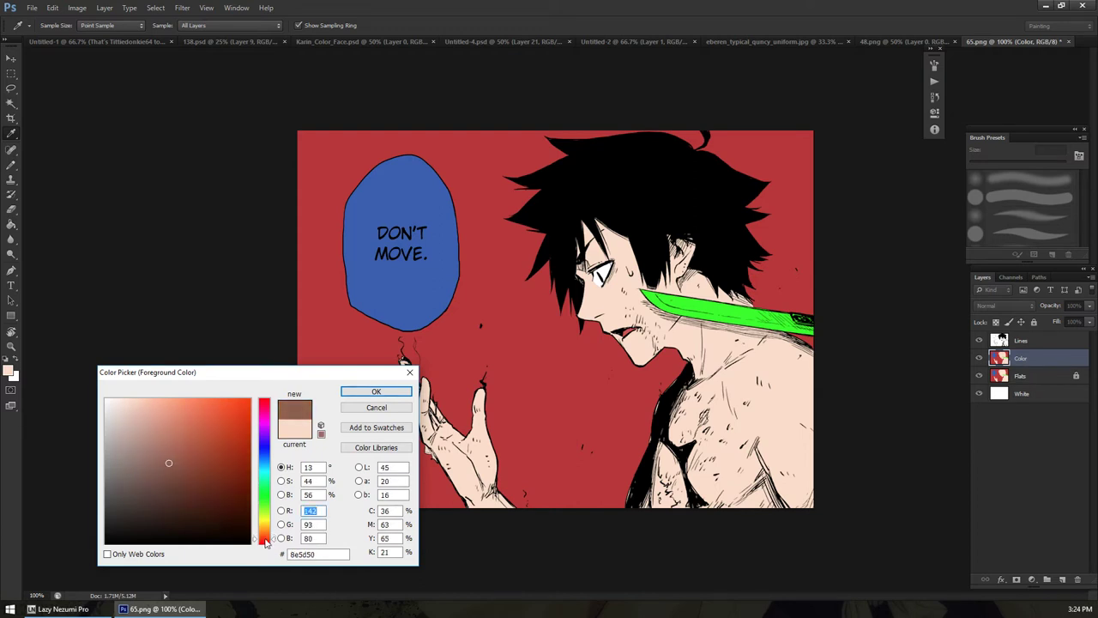
left_click(157, 415)
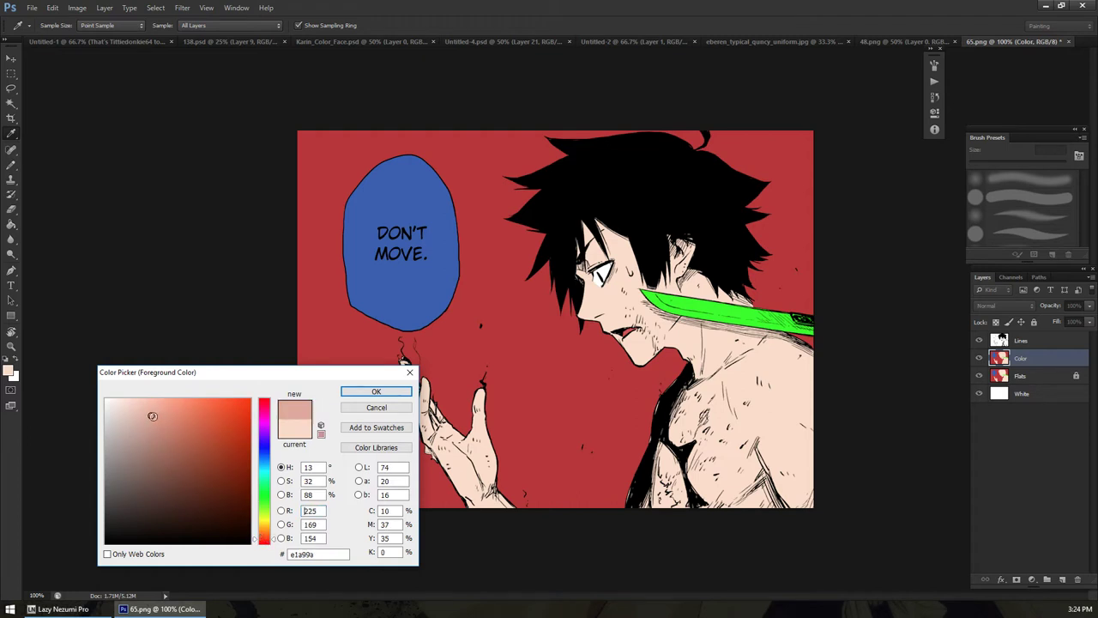
mouse_move(151, 415)
left_mouse_down()
mouse_move(130, 411)
mouse_move(127, 423)
mouse_move(147, 422)
mouse_move(150, 382)
mouse_move(122, 340)
left_mouse_up()
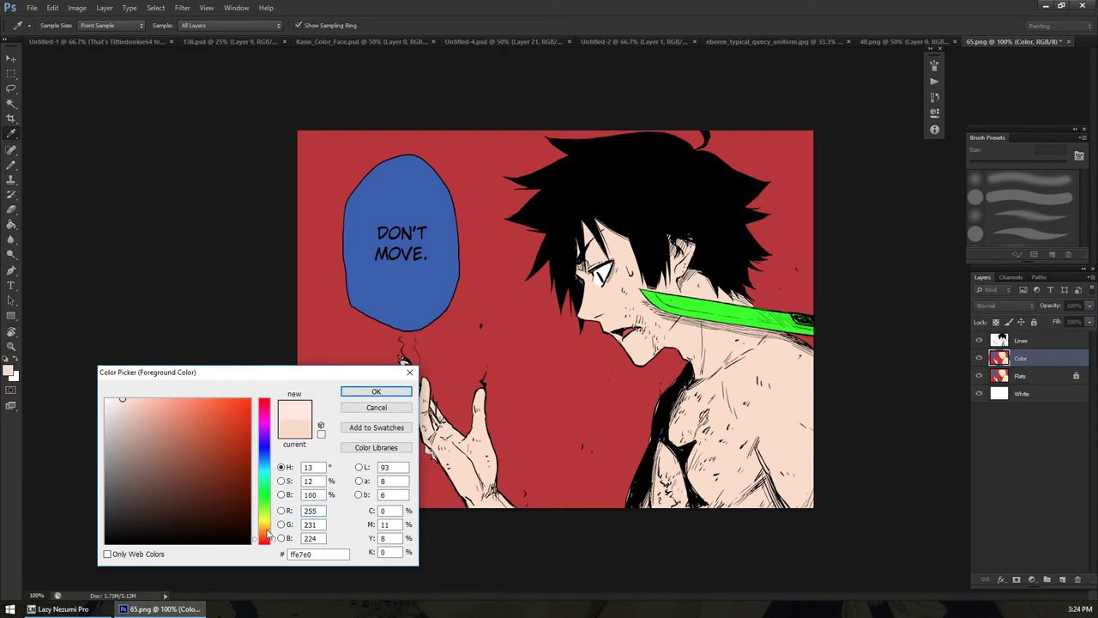
left_click(269, 452)
left_click(151, 399)
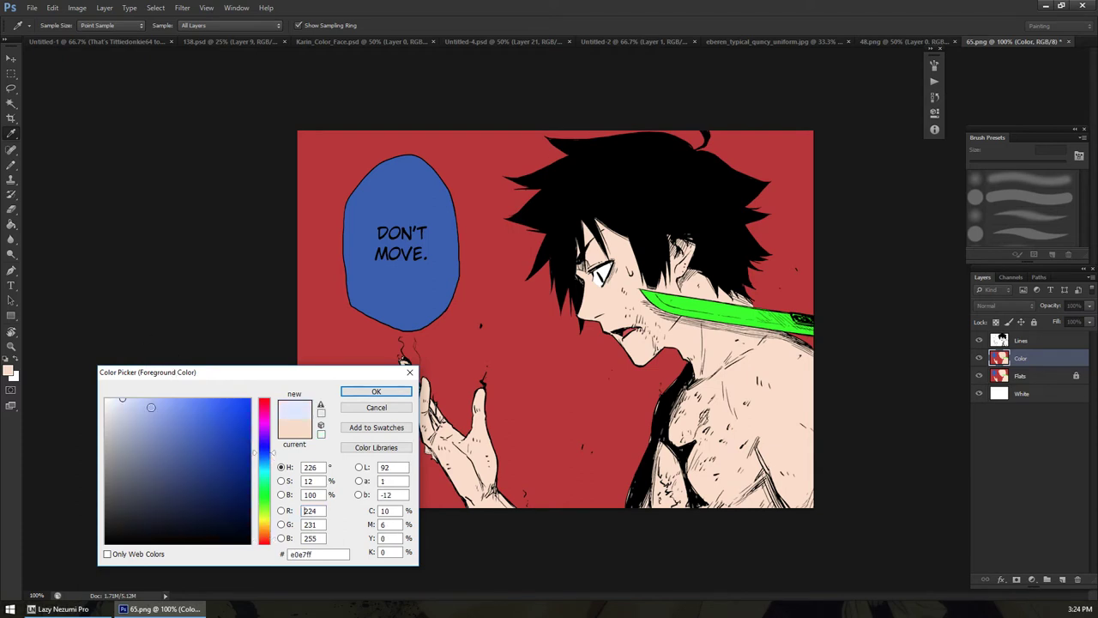
left_click(375, 392)
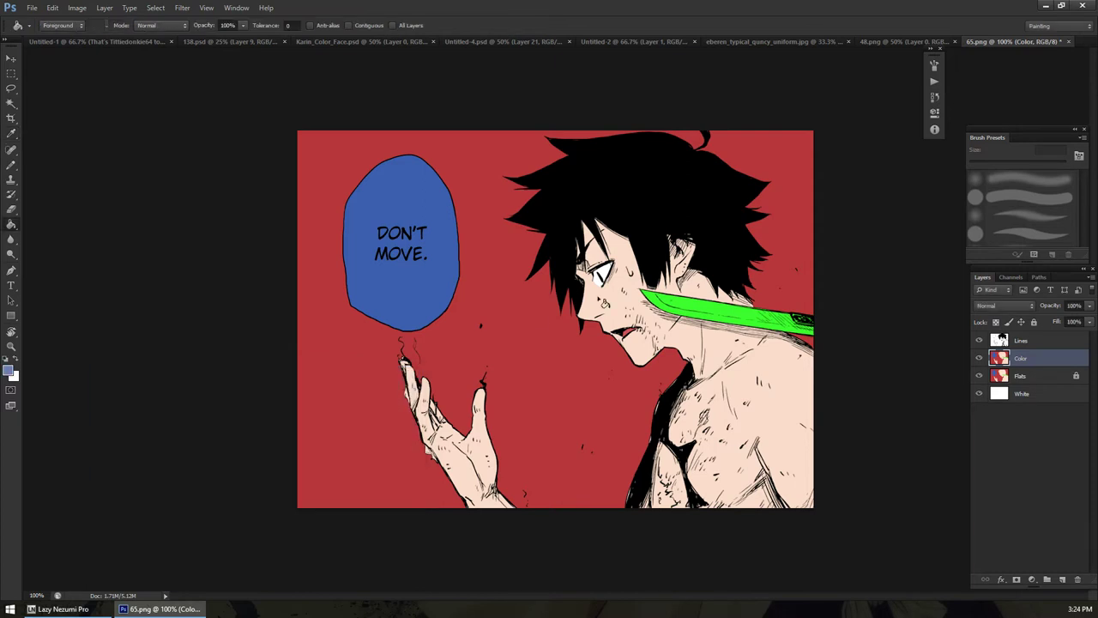
Test a pale blue stroke across the neck, undo it, and sample a red from the image
mouse_move(670, 327)
left_mouse_down()
mouse_move(585, 351)
mouse_move(699, 290)
left_mouse_up()
key("ctrl+z")
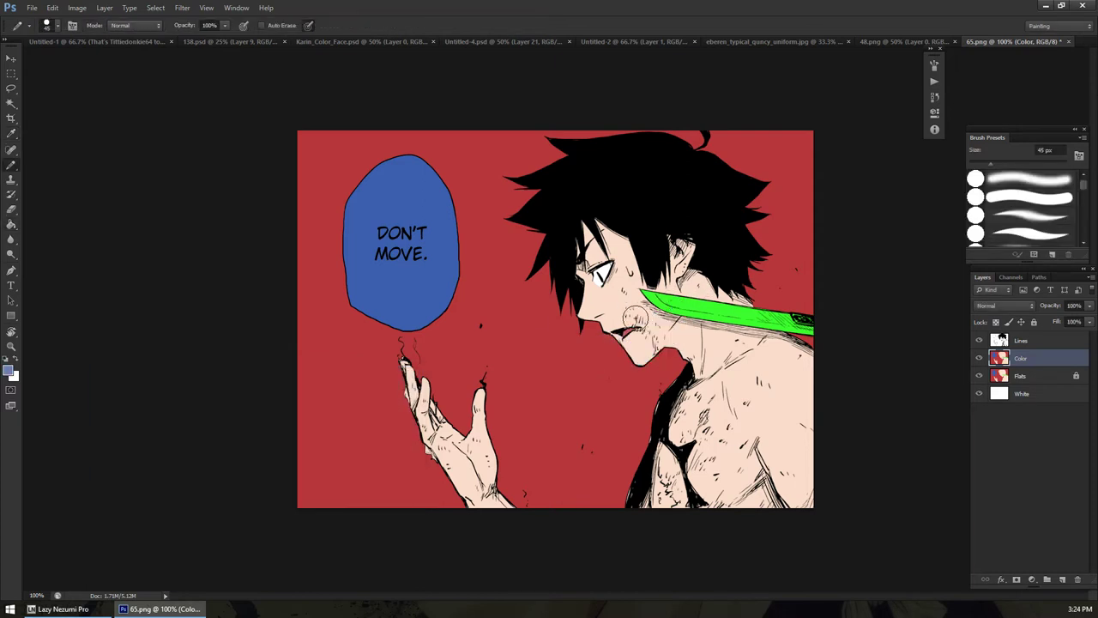
key("g")
key("i")
left_click(630, 330)
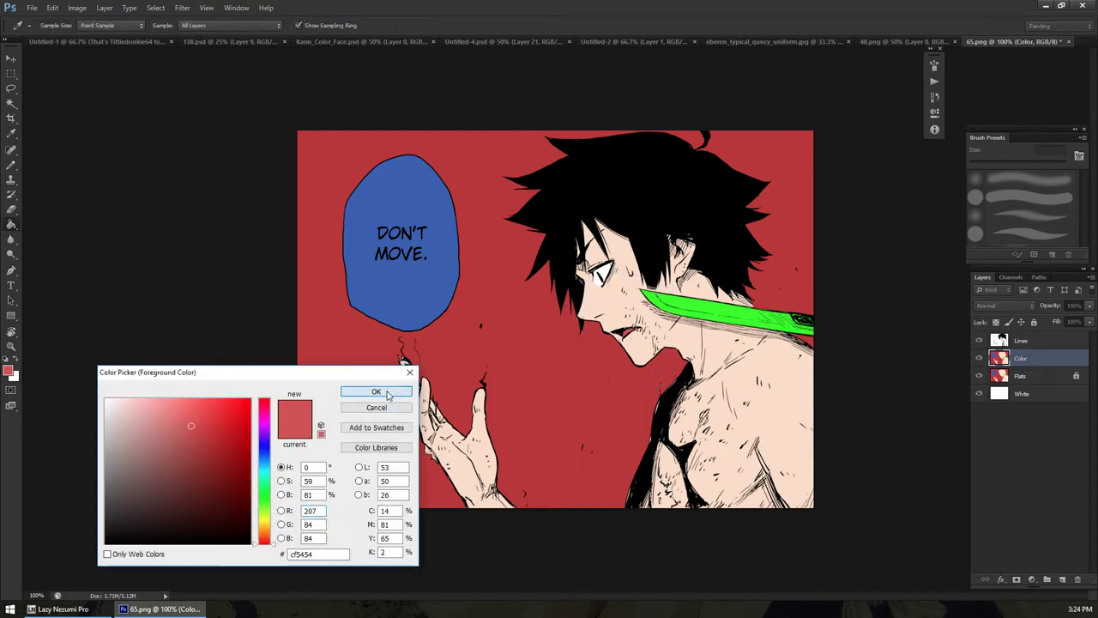
Sample white and the background red from the image, discarding the colour changes
left_click(386, 396)
left_click(596, 258, "alt")
left_click(9, 371)
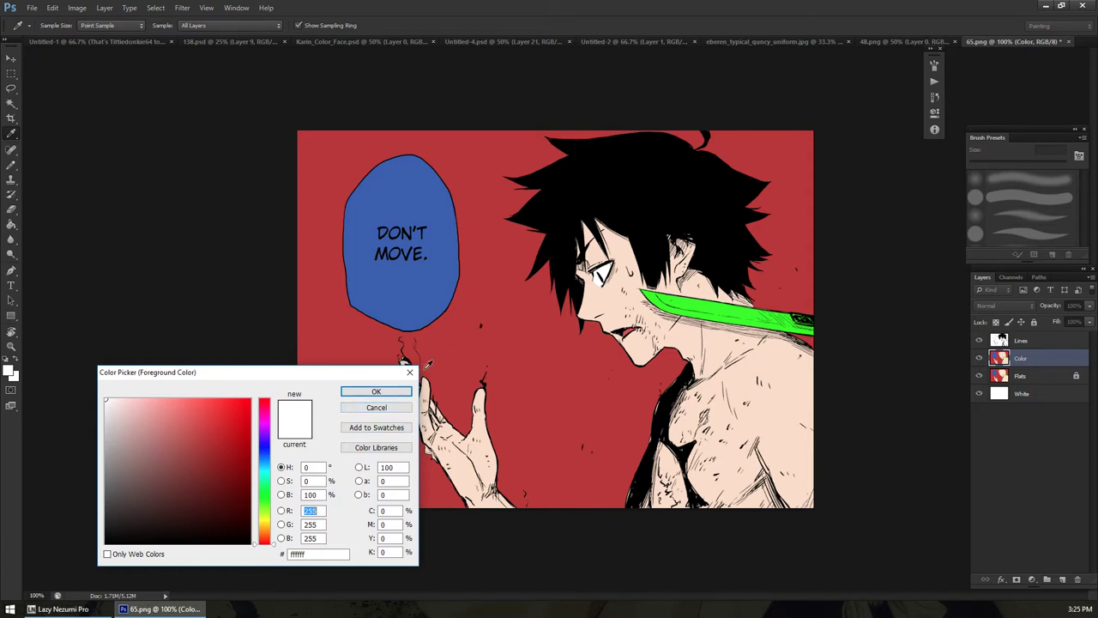
left_click(410, 374)
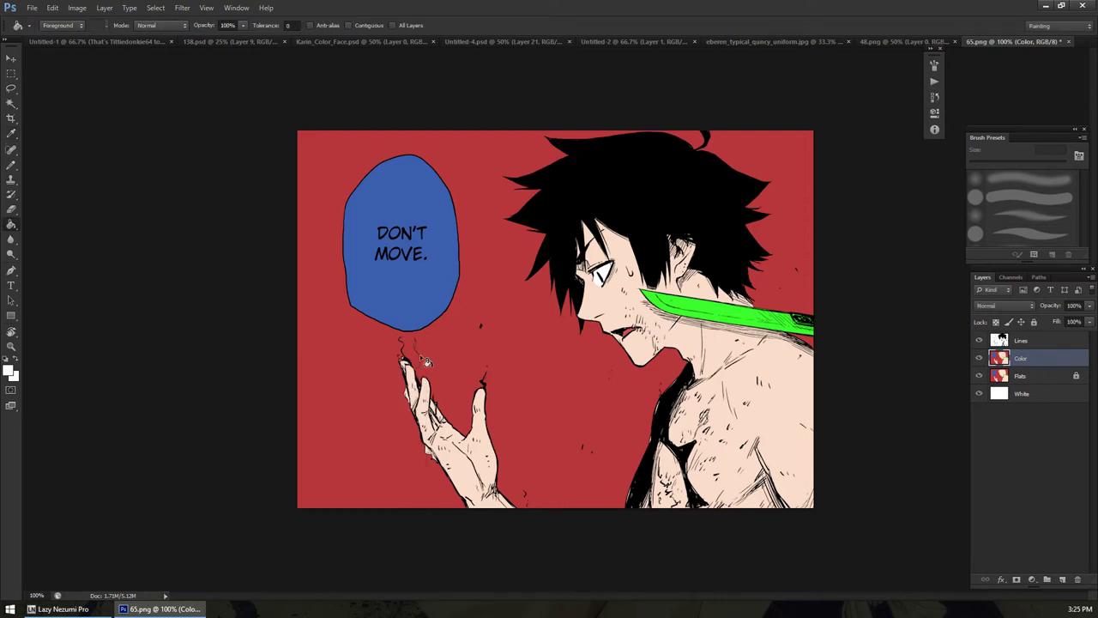
left_click(522, 330, "alt")
key("i")
left_click(386, 410)
Set the foreground to pale blue-grey e8ecee and bucket-fill the green knife blade
left_click(699, 308, "alt")
key("i")
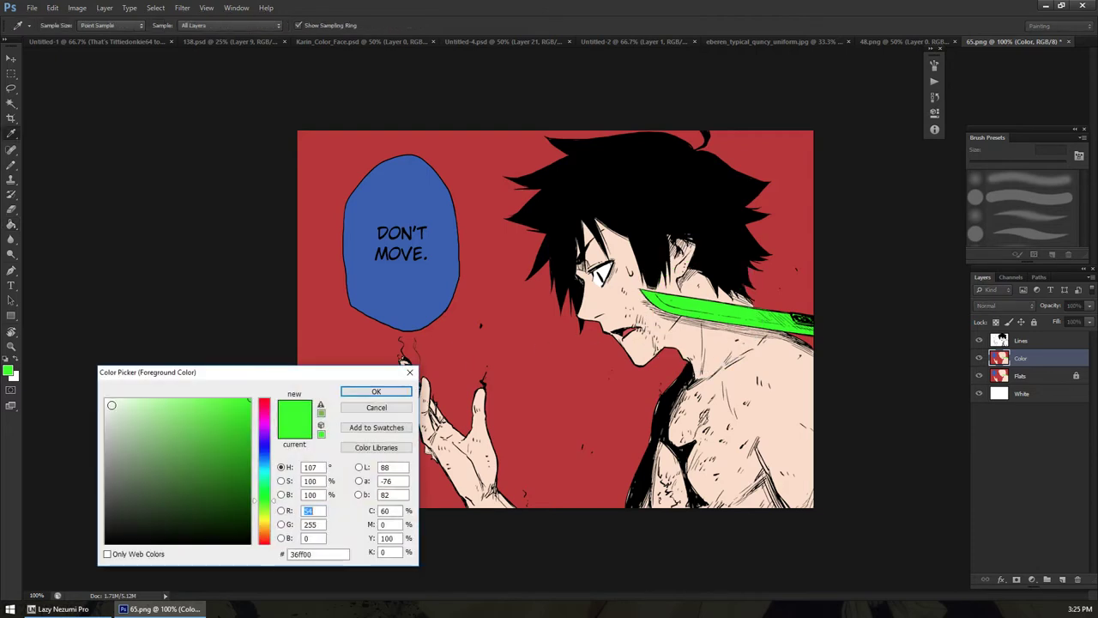
left_click(107, 403)
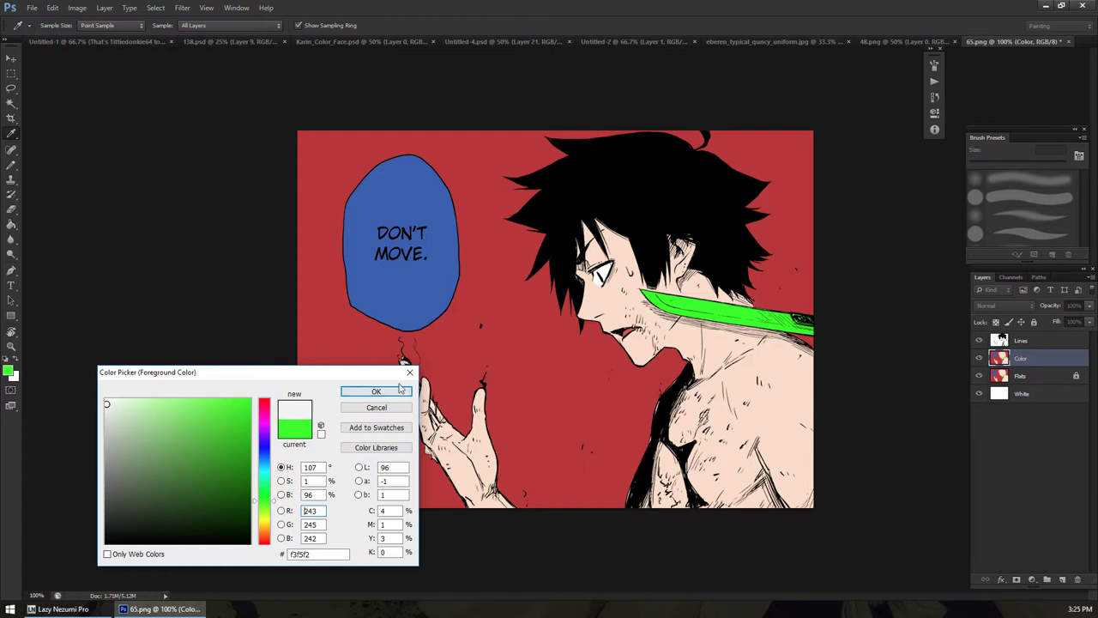
left_click(266, 465)
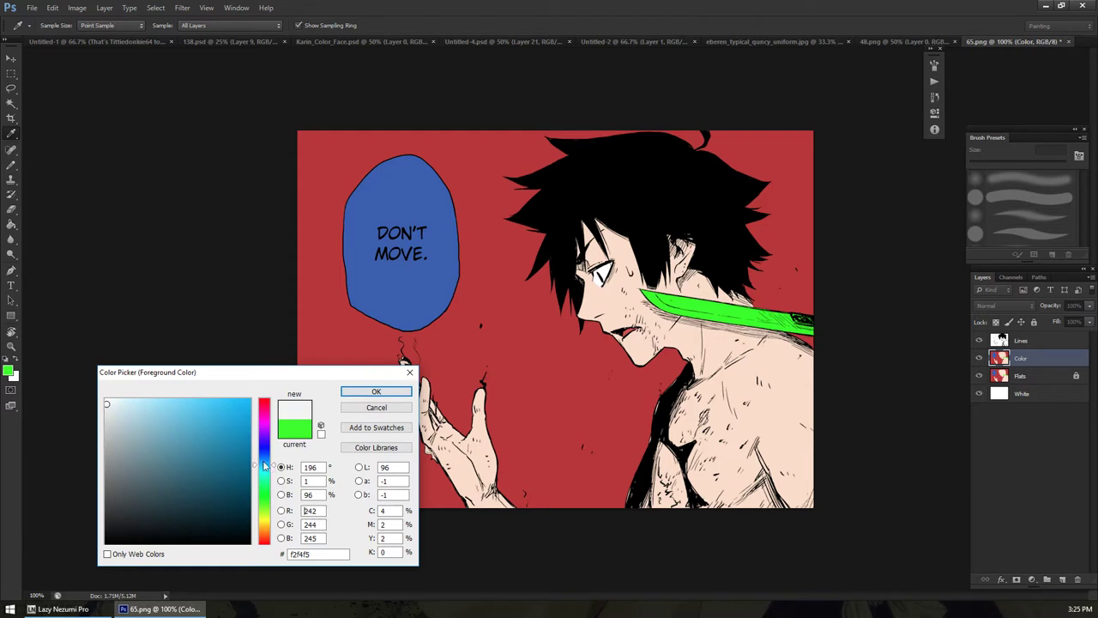
left_click_drag(109, 408, 110, 410)
left_click_drag(268, 466, 269, 465)
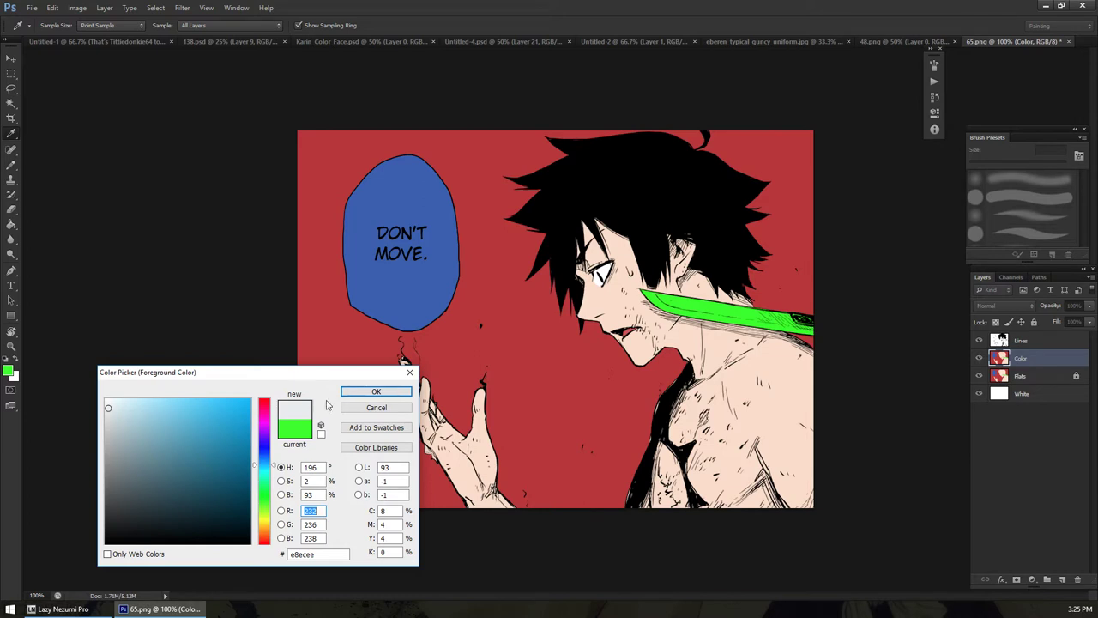
left_click(373, 394)
key("g")
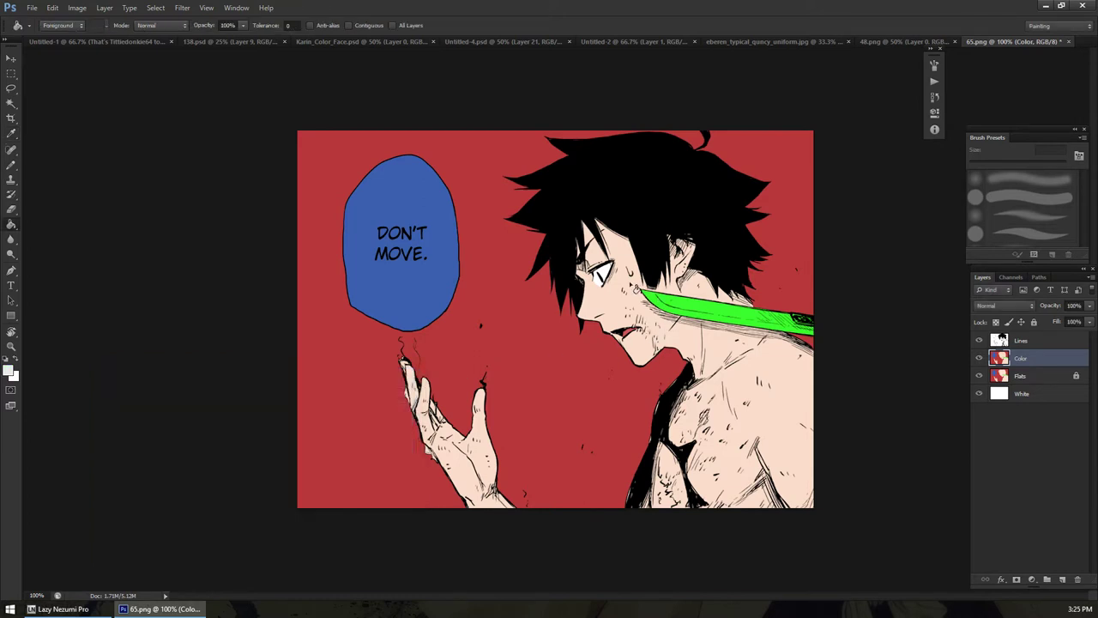
left_click(712, 317)
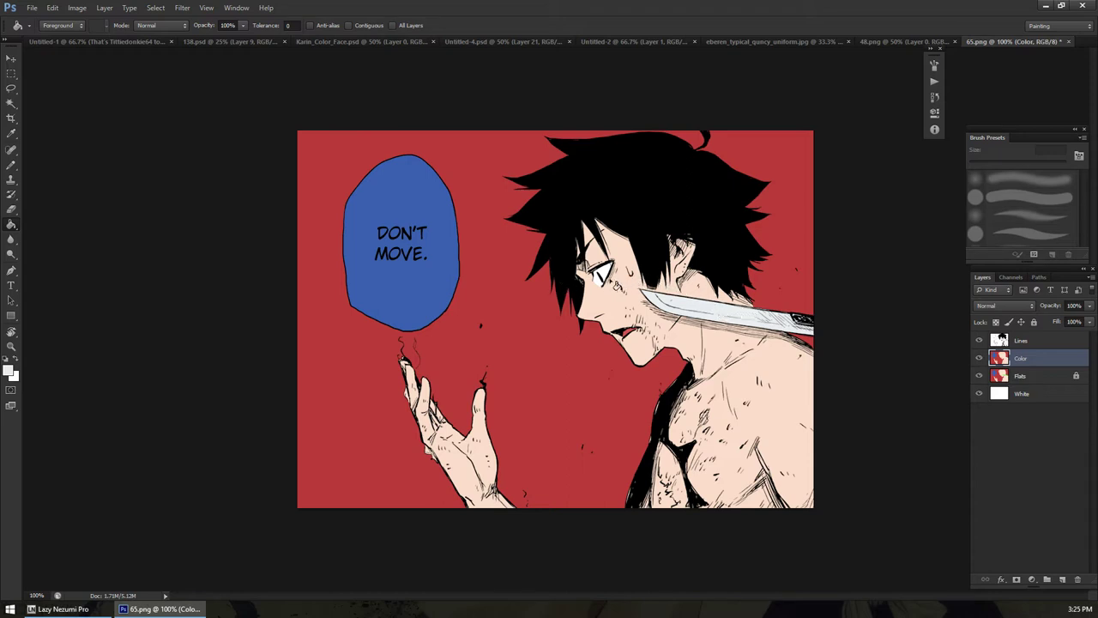
Bucket-fill the red background with slate blue 505684, then make the Flats layer active
key("w")
key("i")
left_click(493, 297)
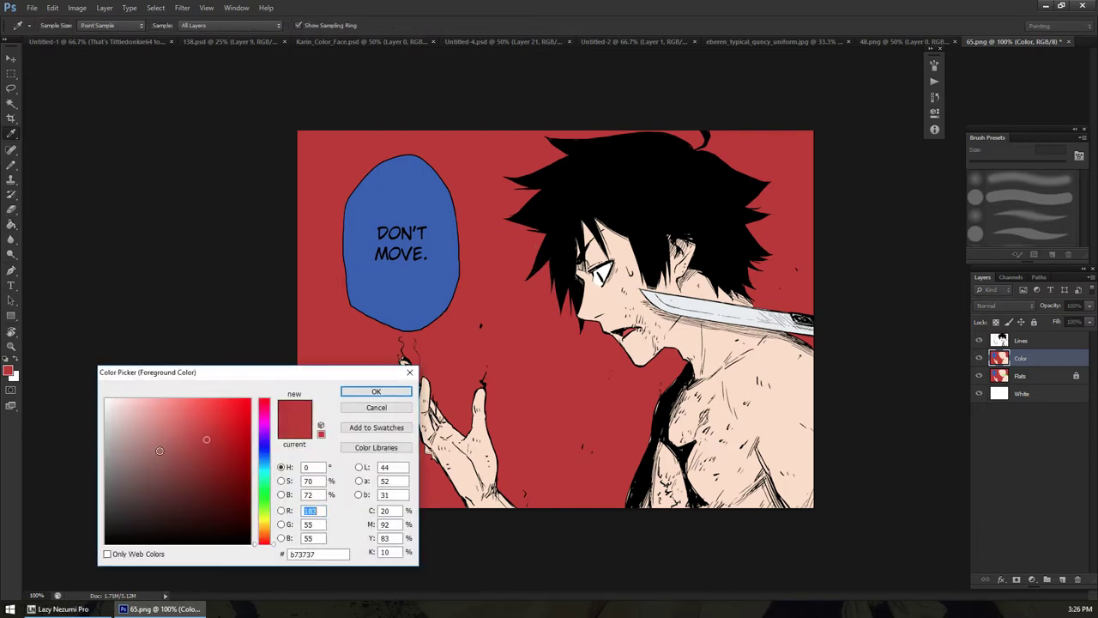
left_click(266, 449)
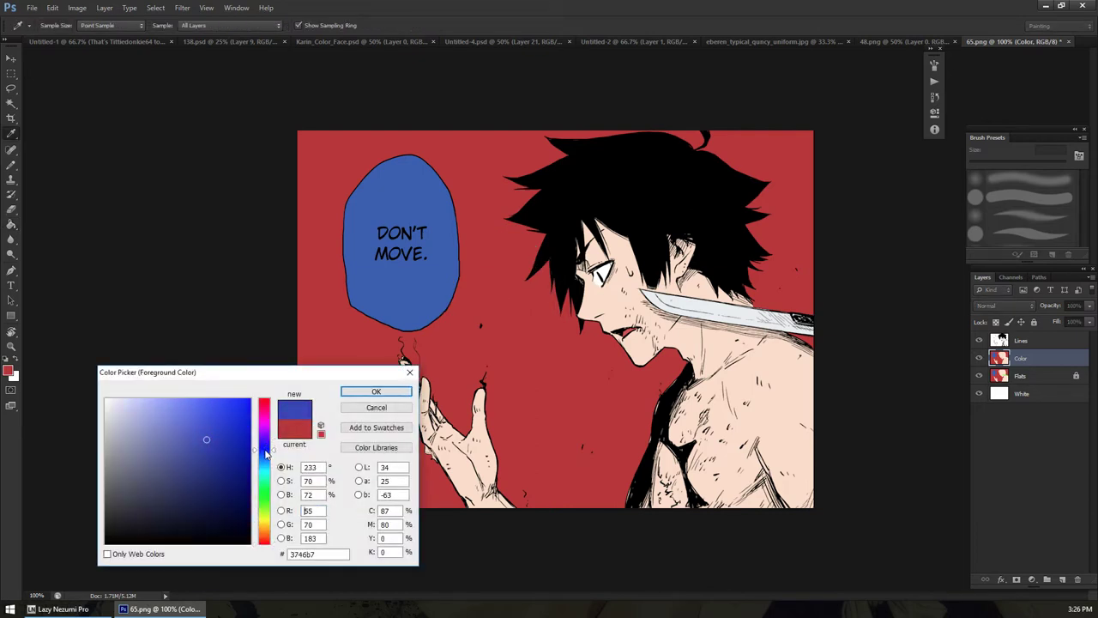
left_click(162, 469)
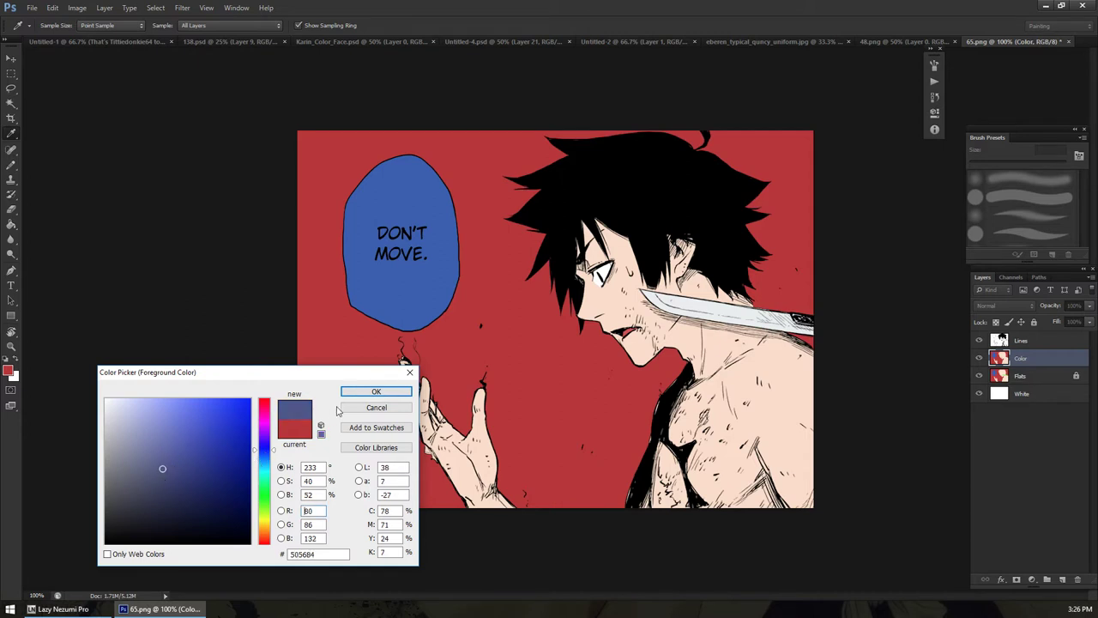
left_click(376, 391)
key("g")
left_click(507, 355)
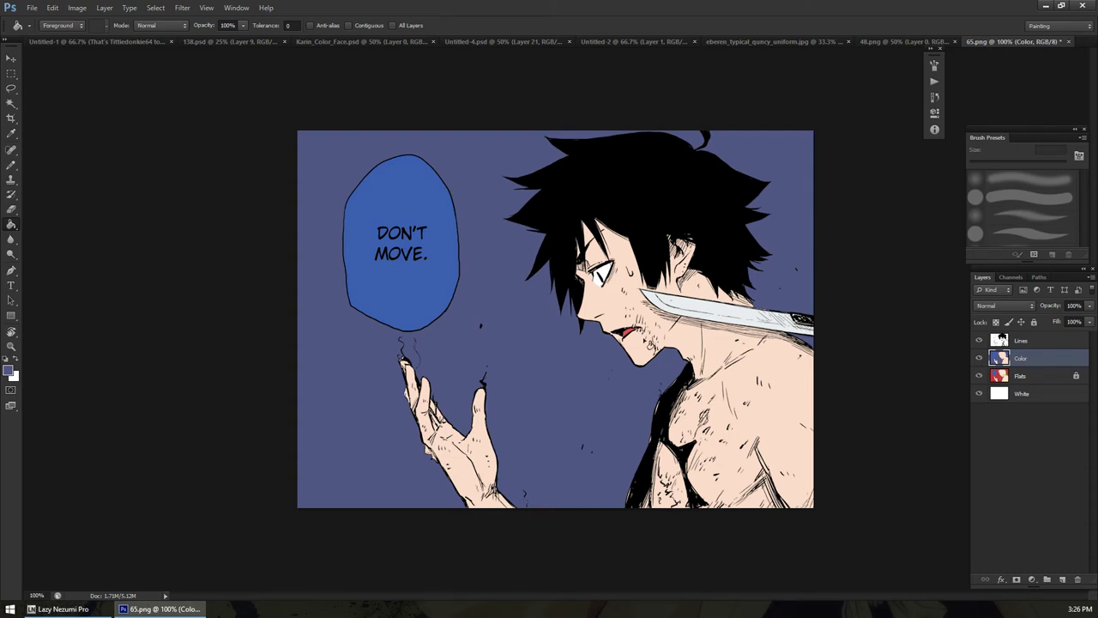
left_click(1037, 375)
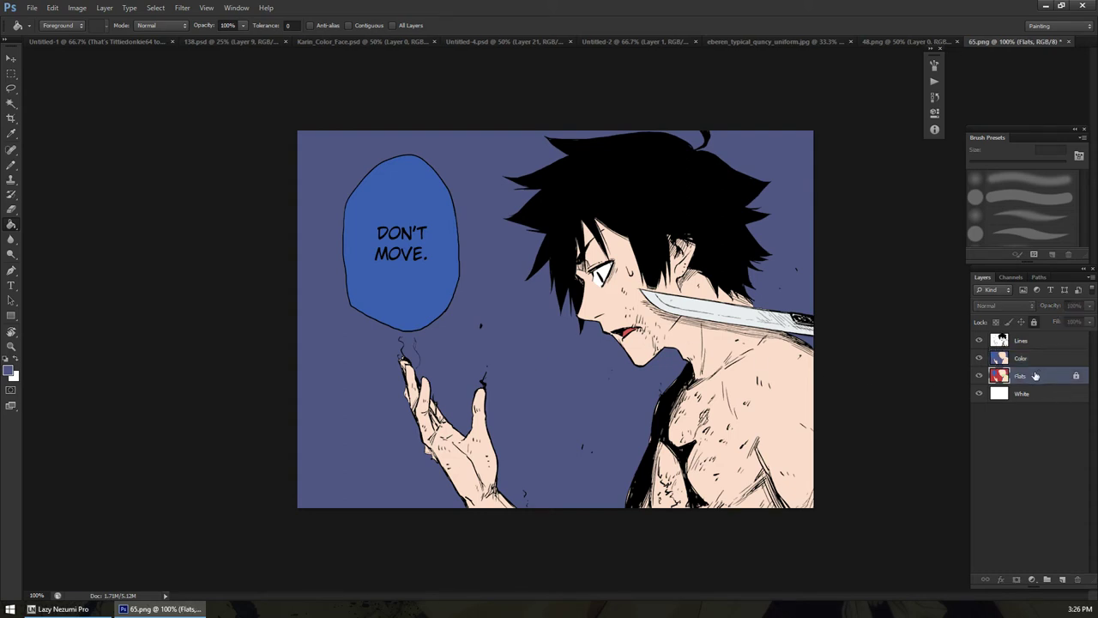
key("w")
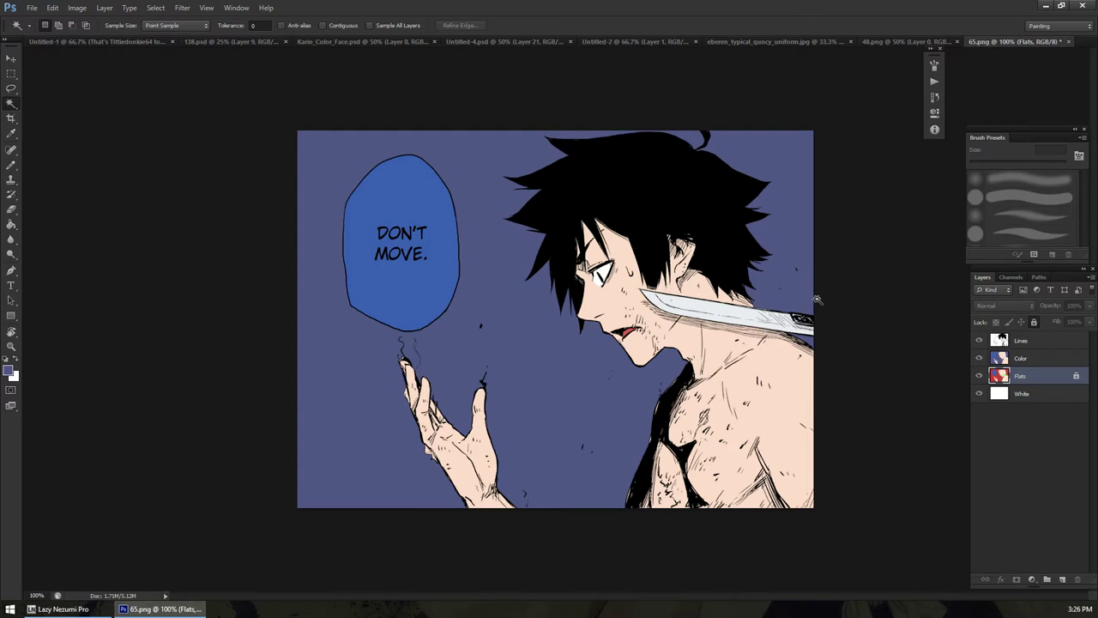
Select the speech bubble and fill it pure white on a new layer above Color
left_click(418, 293)
left_click(1023, 359)
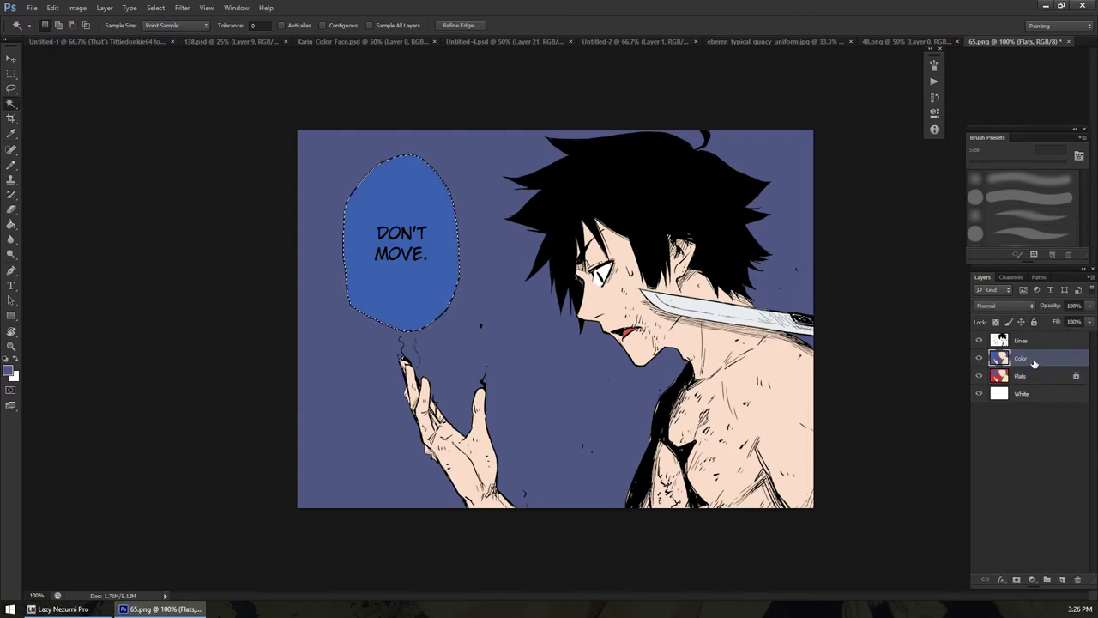
left_click(1064, 580)
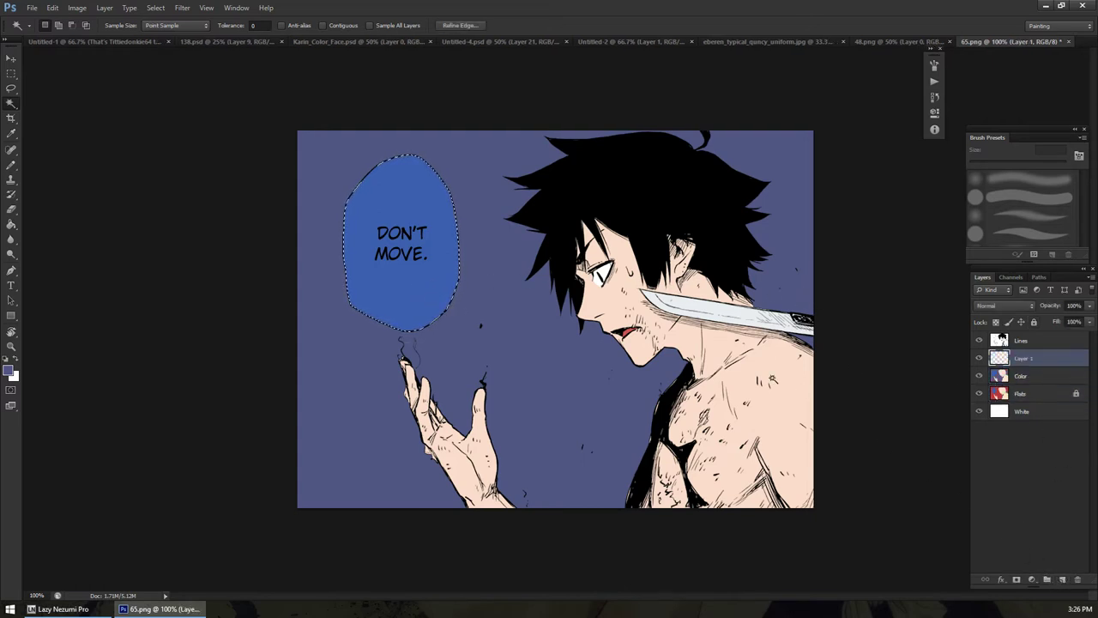
key("i")
left_click(9, 370)
left_click_drag(155, 429, 78, 376)
left_click(376, 391)
key("g")
left_click(409, 324)
key("ctrl+d")
Undo stray skin-coloured strokes painted around the bubble on Color, then return to Flats
left_click(1025, 377)
key("b")
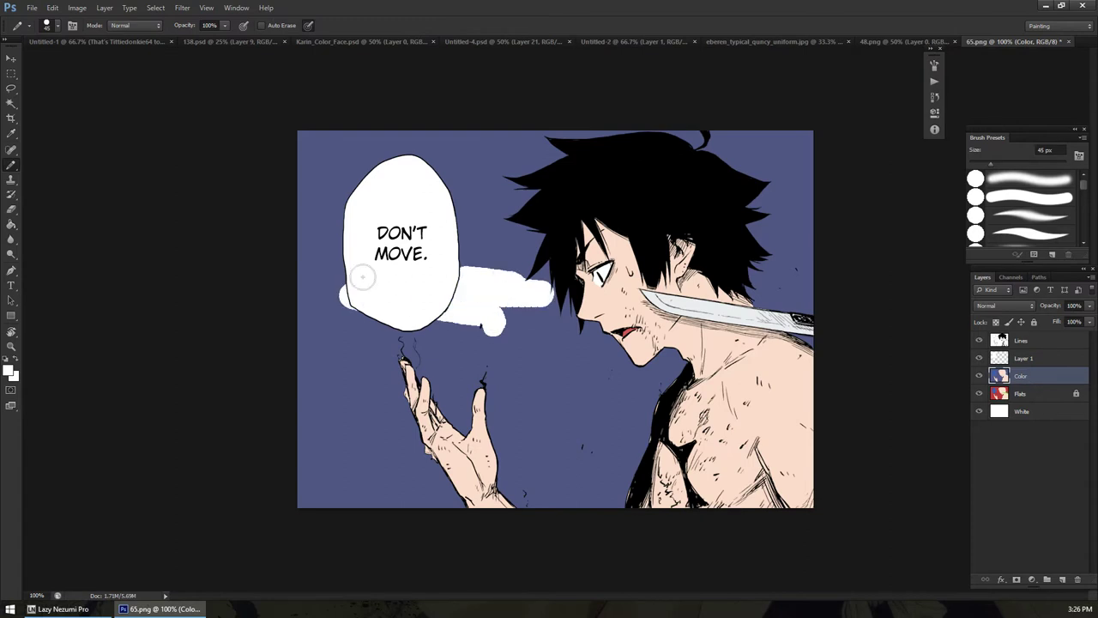
mouse_move(481, 317)
left_mouse_down()
mouse_move(481, 292)
mouse_move(343, 274)
mouse_move(481, 197)
mouse_move(317, 202)
left_mouse_up()
key("ctrl+z")
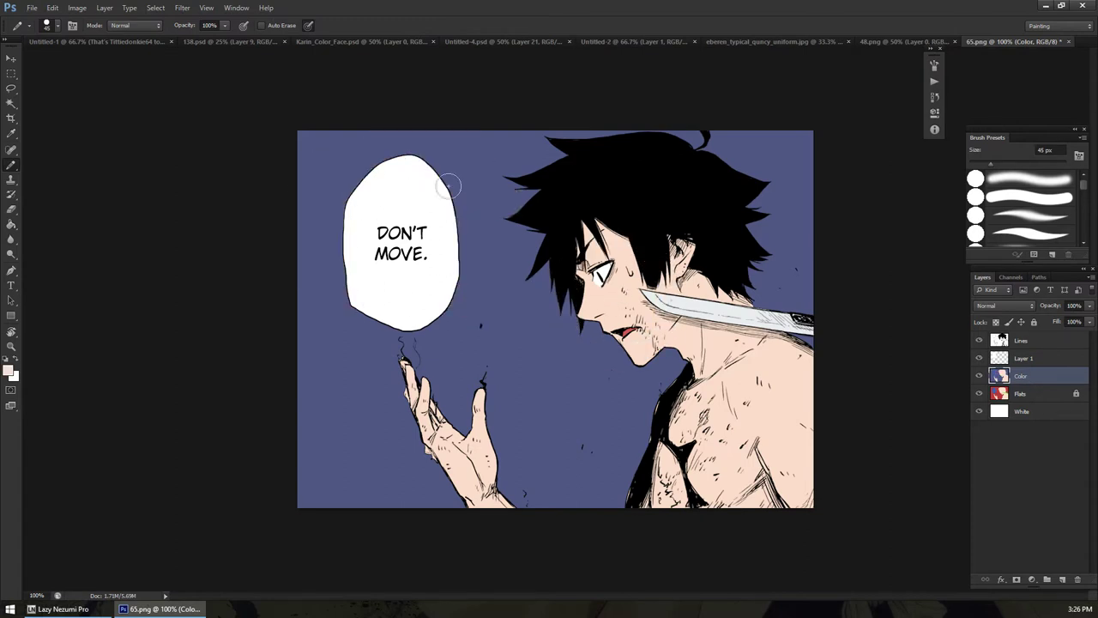
left_click(1033, 396)
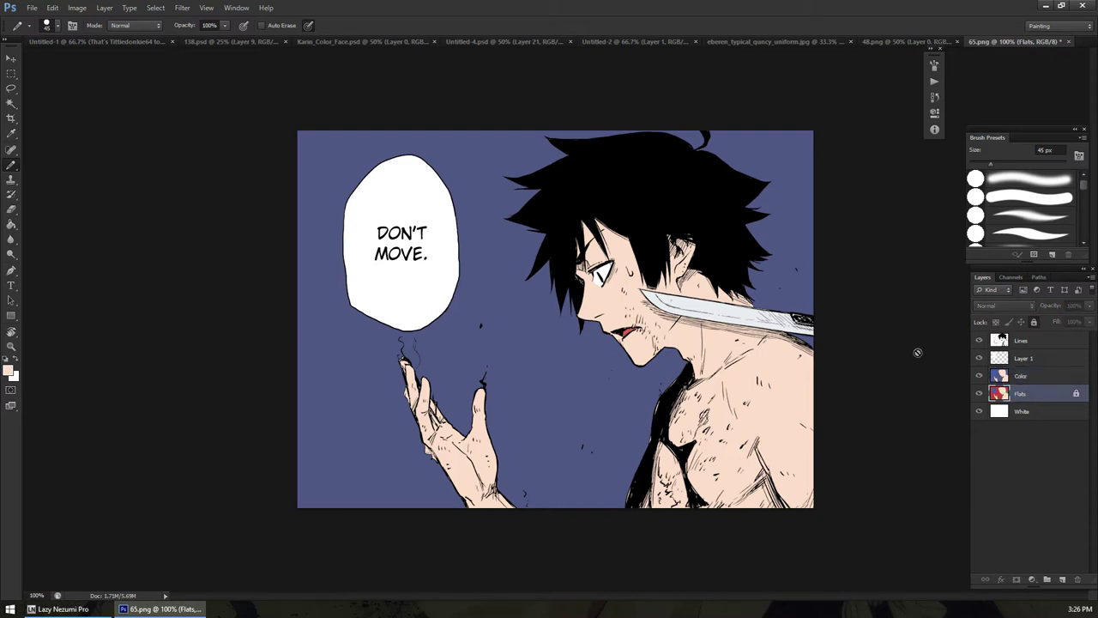
key("w")
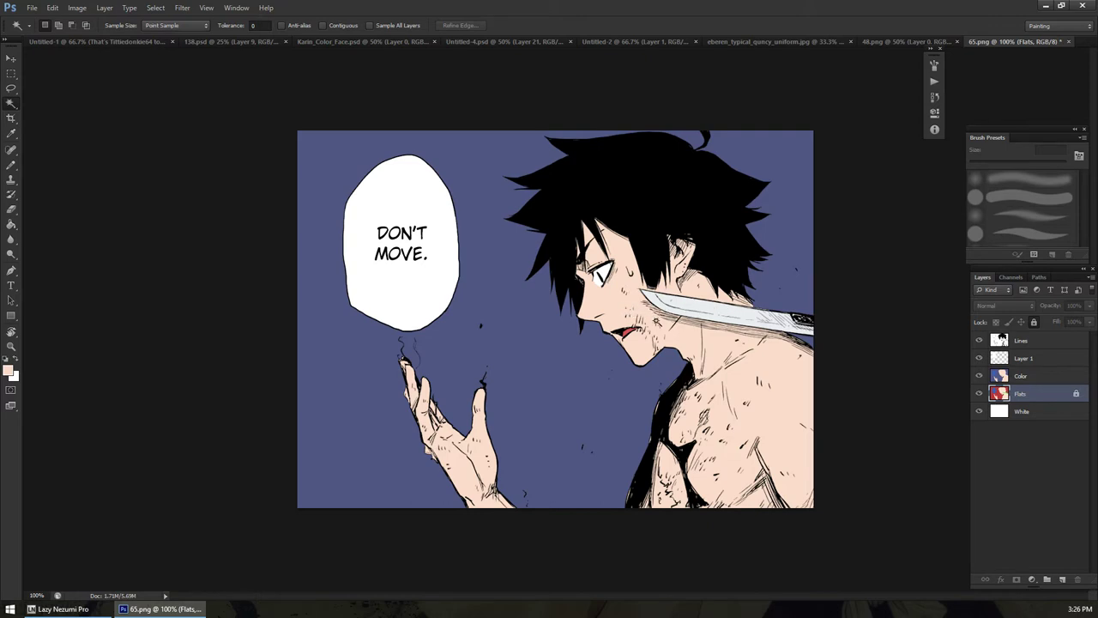
Lock Layer 1 and rename it 'white text bubble'
left_click(1026, 362)
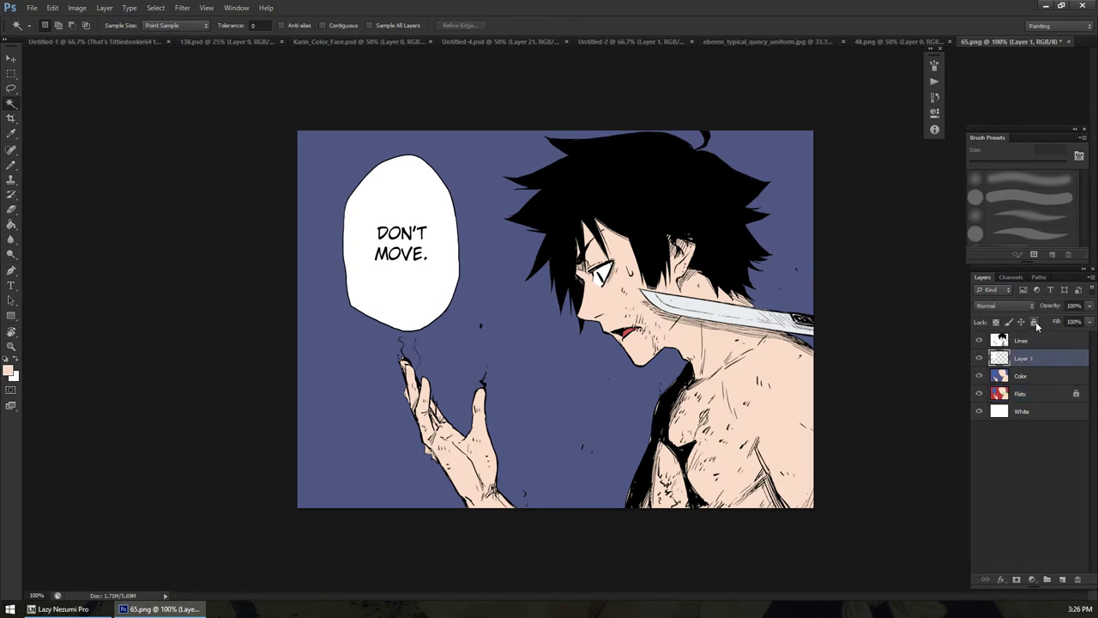
left_click(1034, 322)
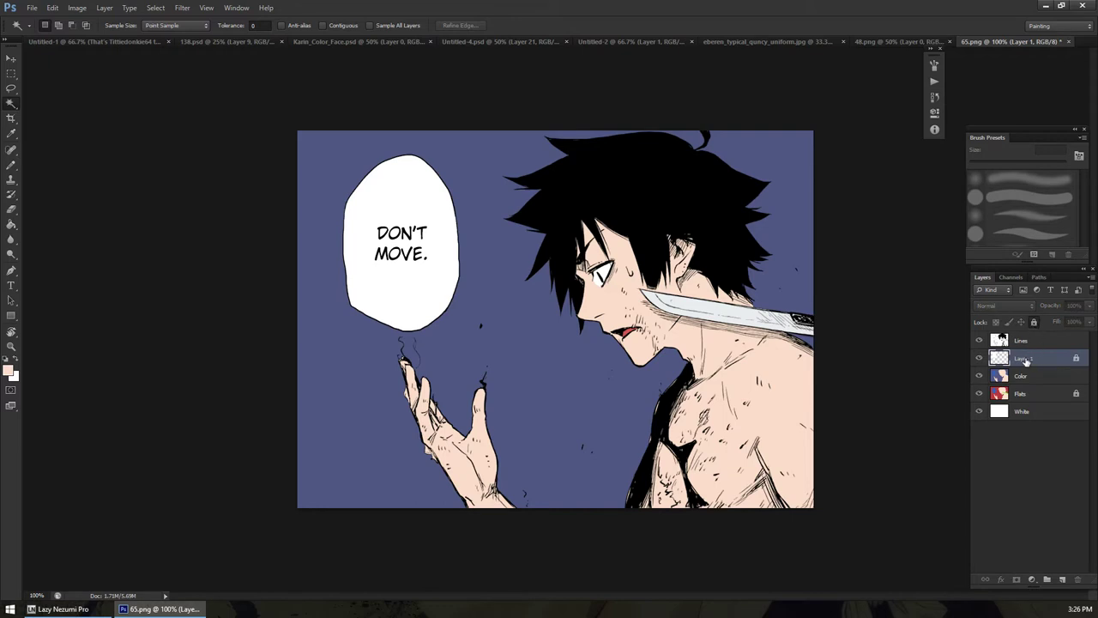
double_click(1026, 362)
type("white text bubble")
key("Return")
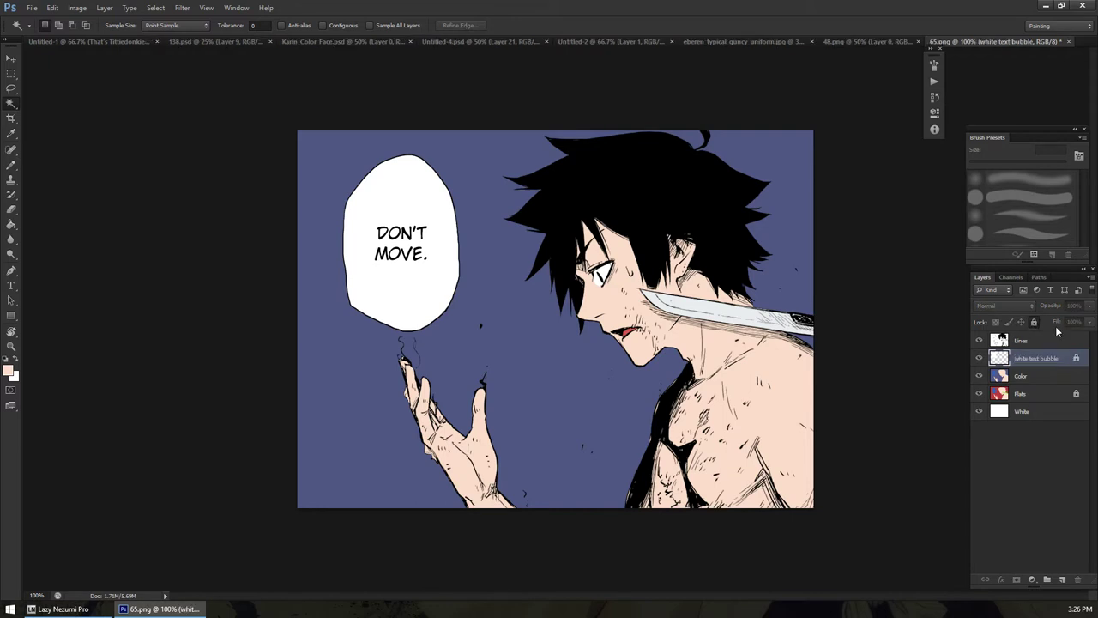
left_click(1029, 395)
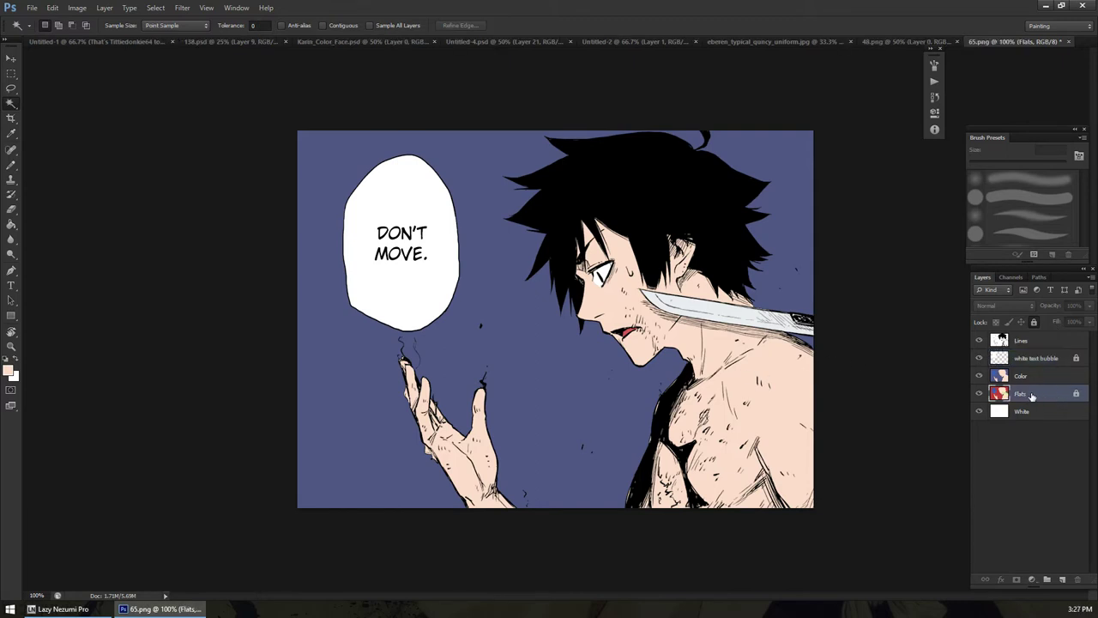
key("b")
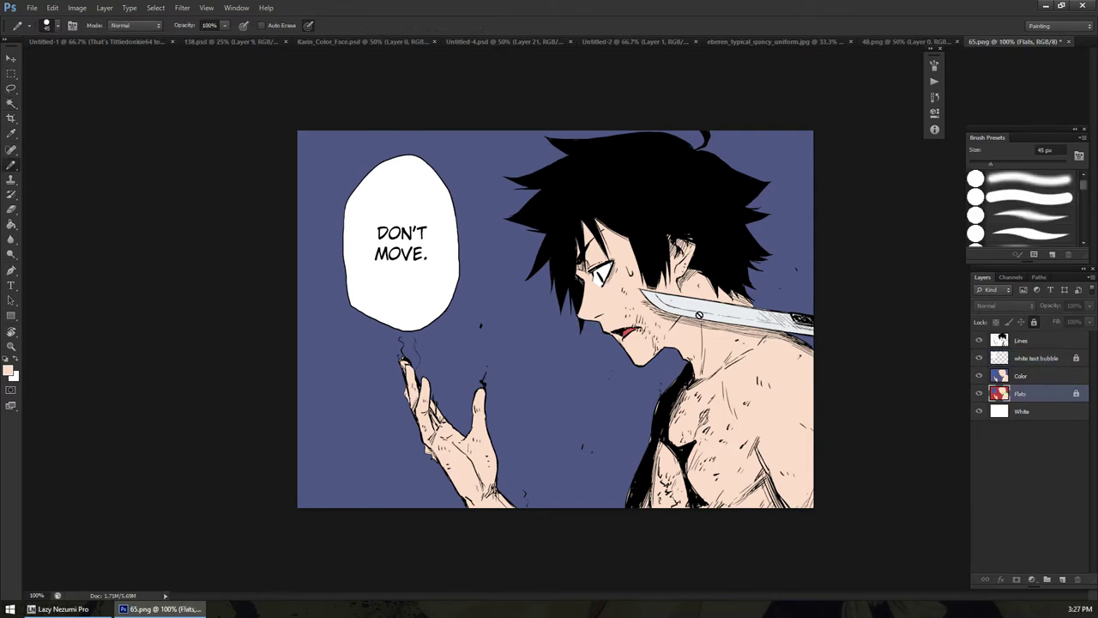
Magic Wand the character's skin and hair area, then make the Color layer active
right_click(11, 164)
left_click(60, 165)
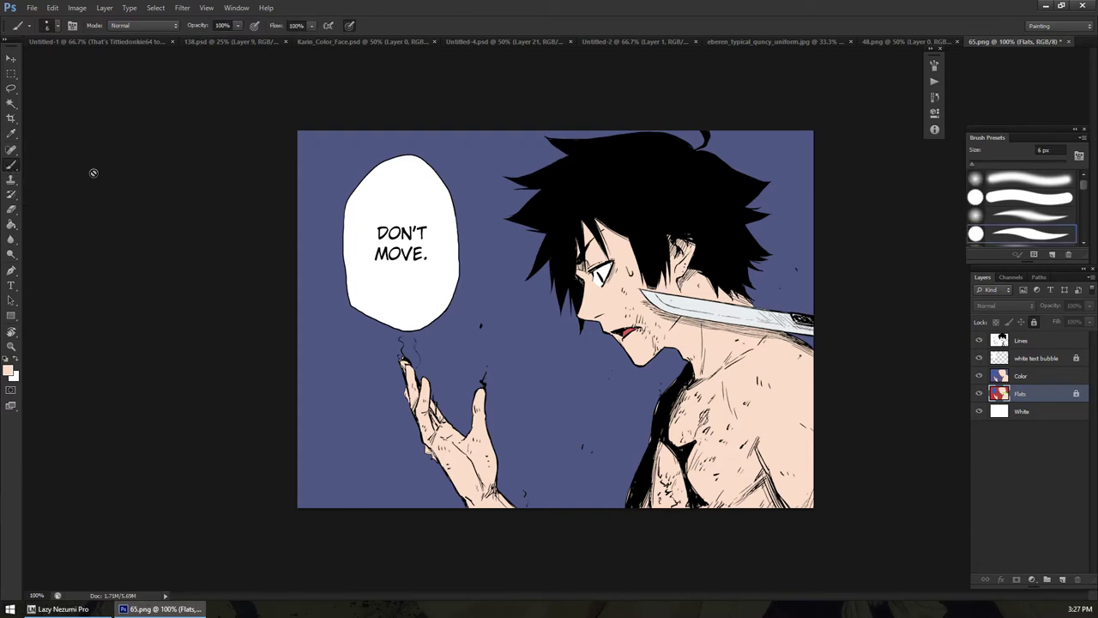
key("w")
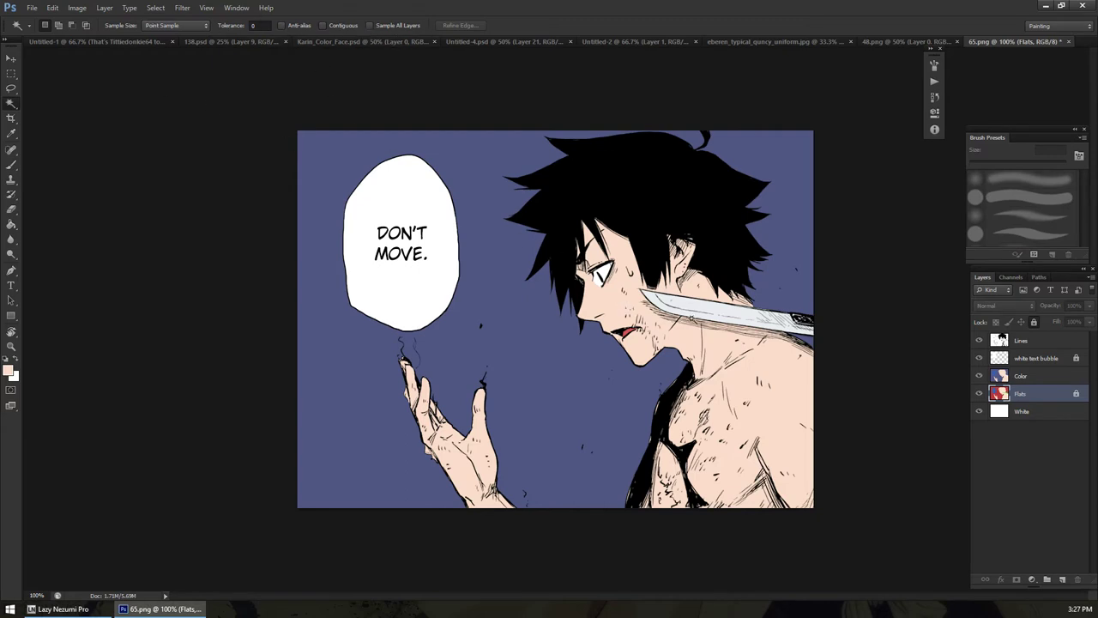
left_click(707, 341)
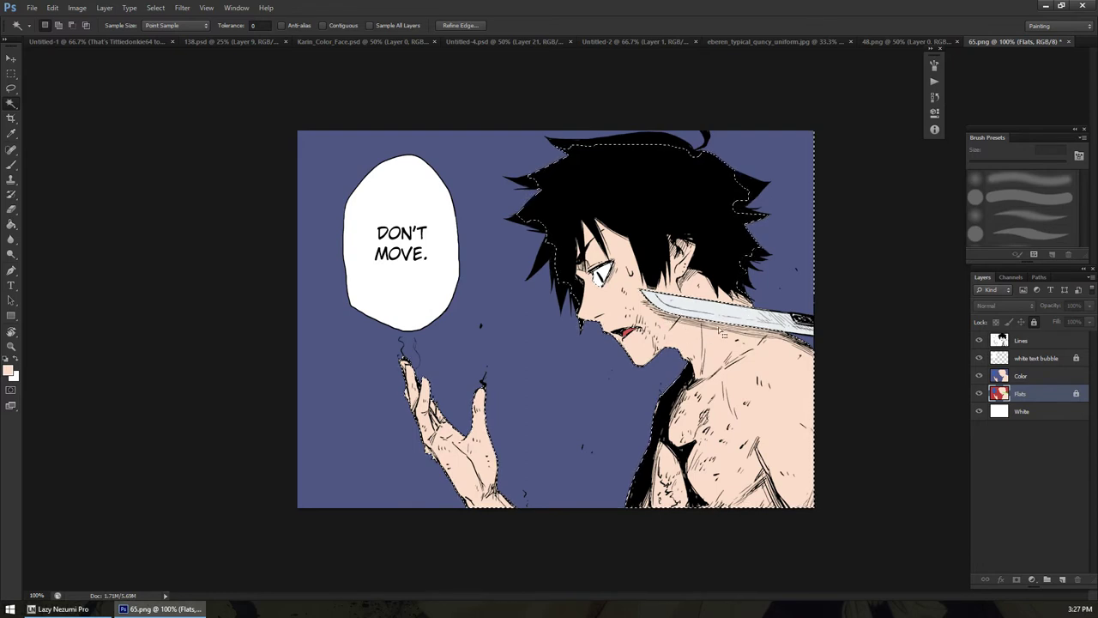
left_click(1040, 383)
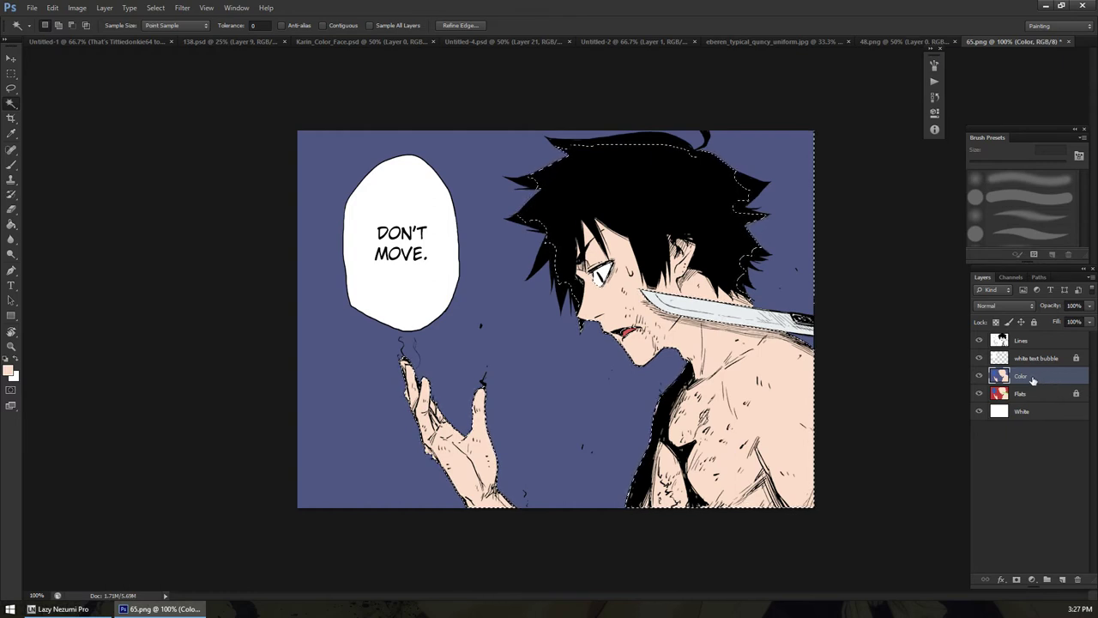
Copy the selected area from Color onto a new Layer 1 with Ctrl+J
key("ctrl+j")
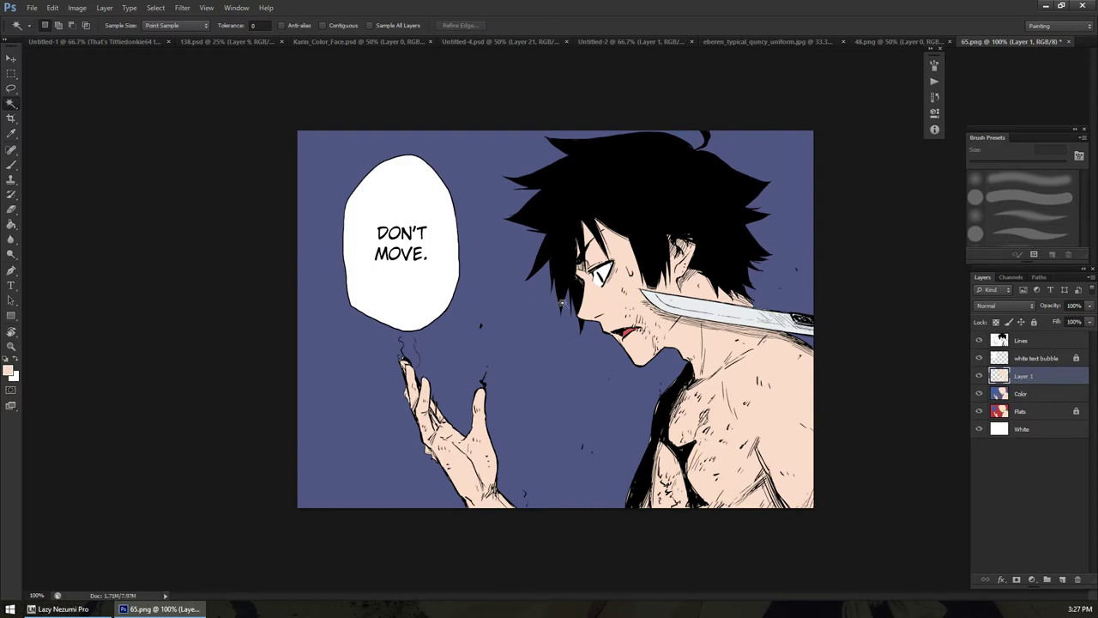
key("ctrl+z")
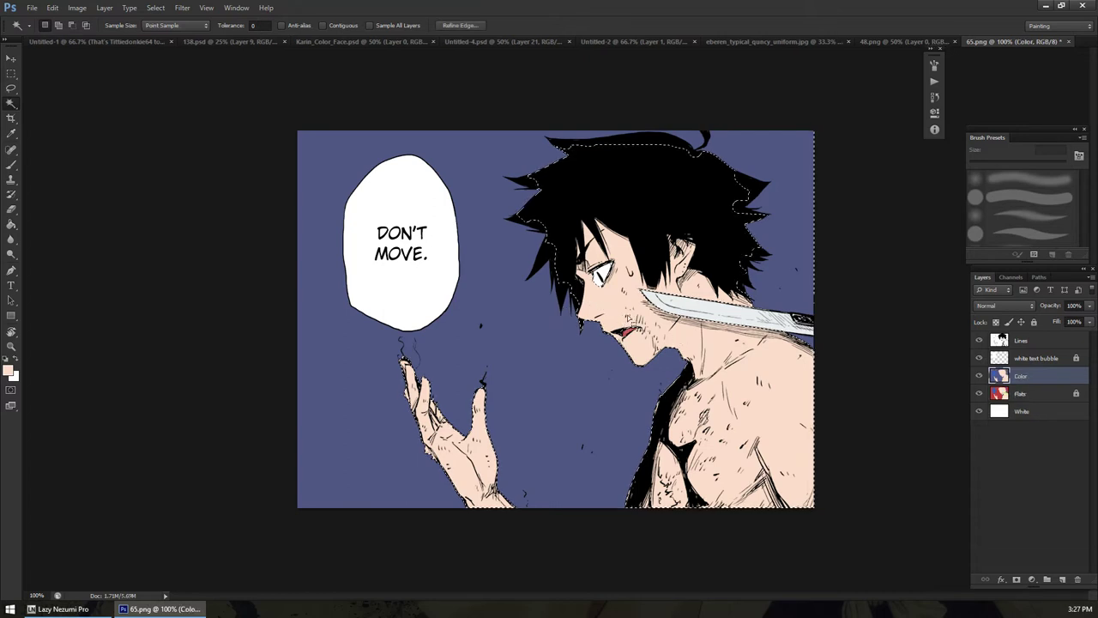
right_click(624, 319)
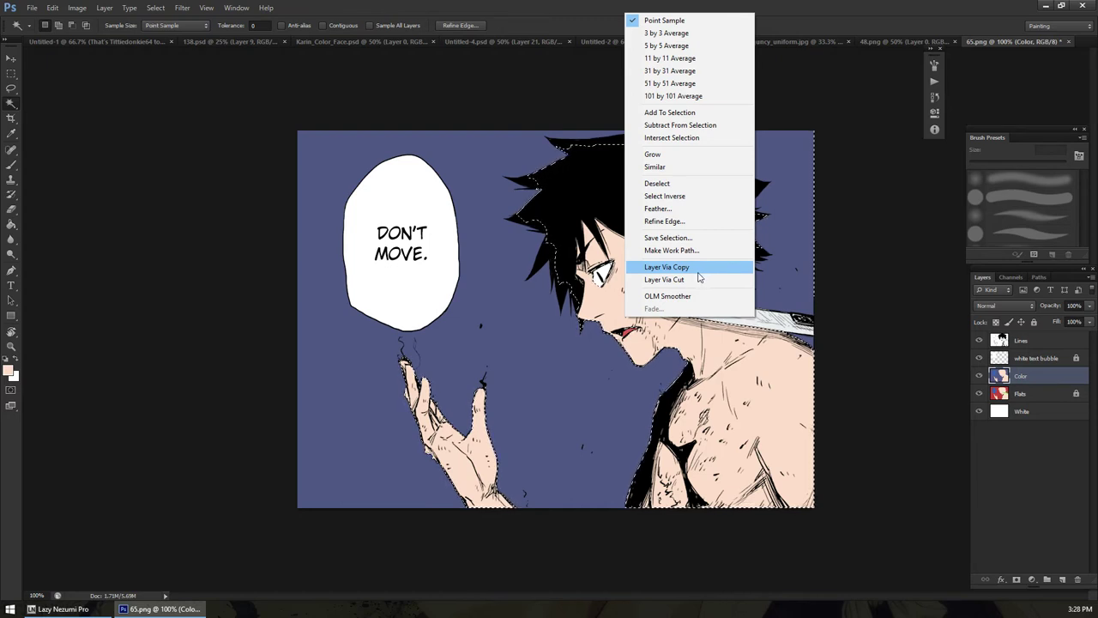
left_click(1024, 376)
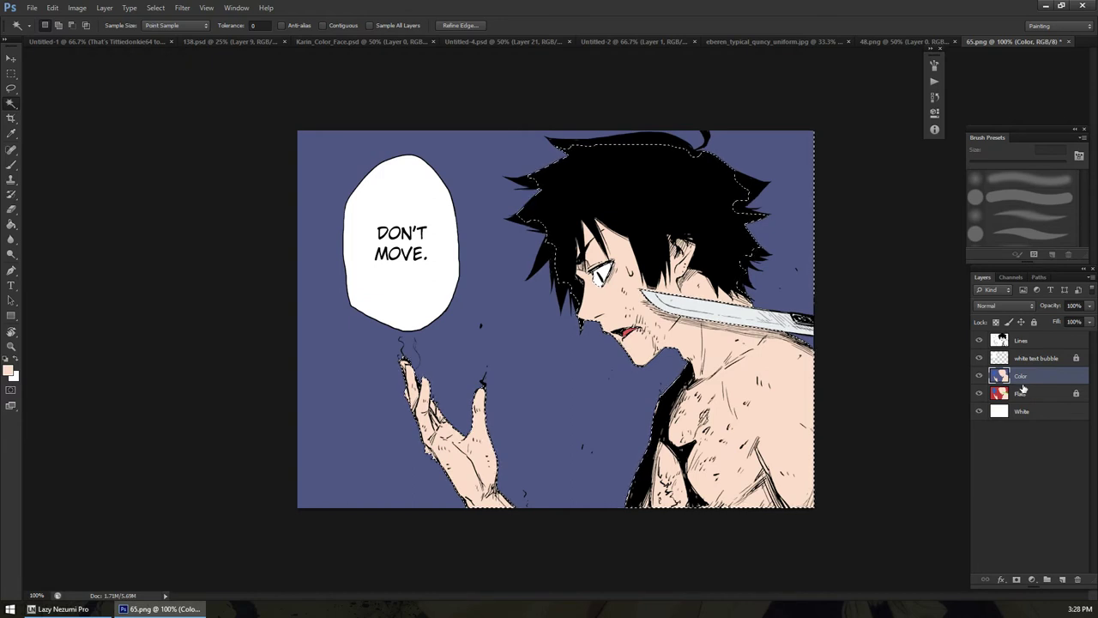
key("ctrl+j")
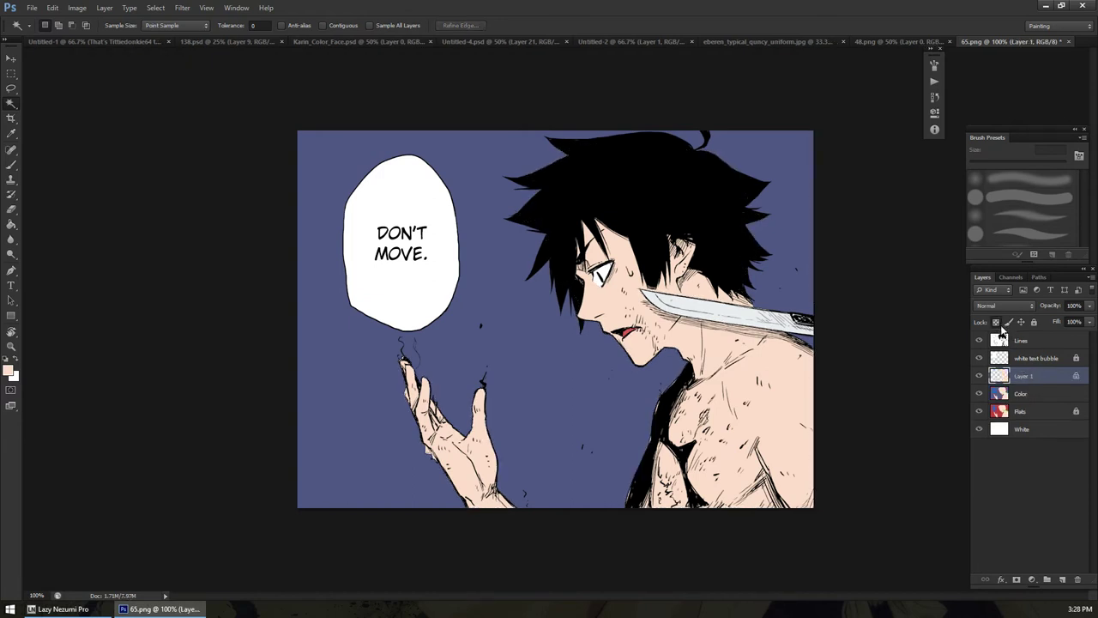
key("b")
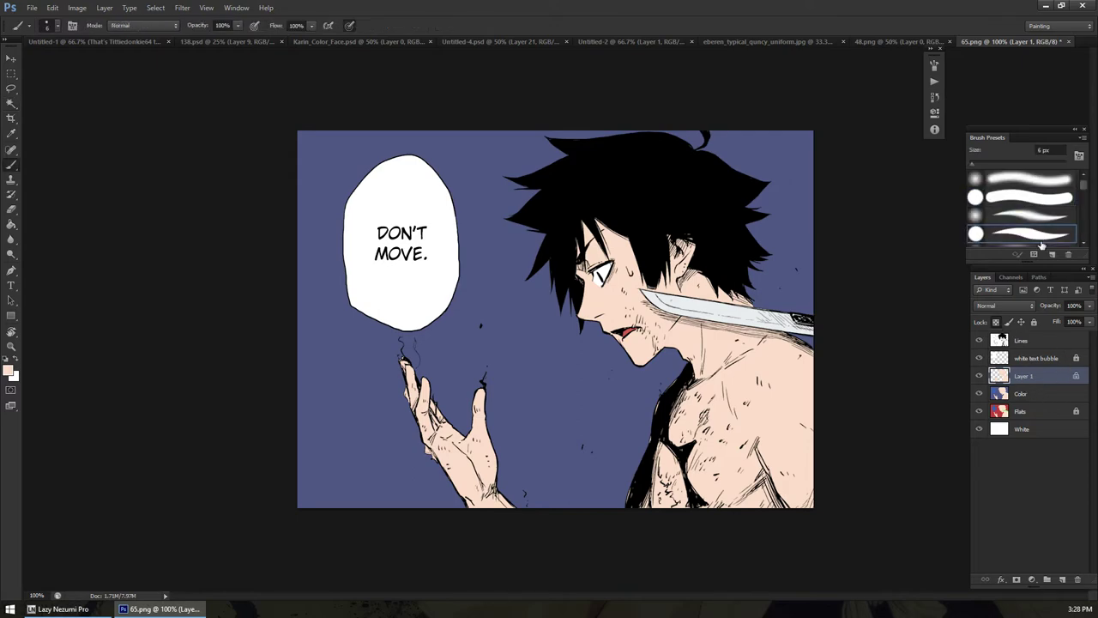
Open the foreground Color Picker and try darker, redder peach skin tones
key("z")
left_click(627, 291)
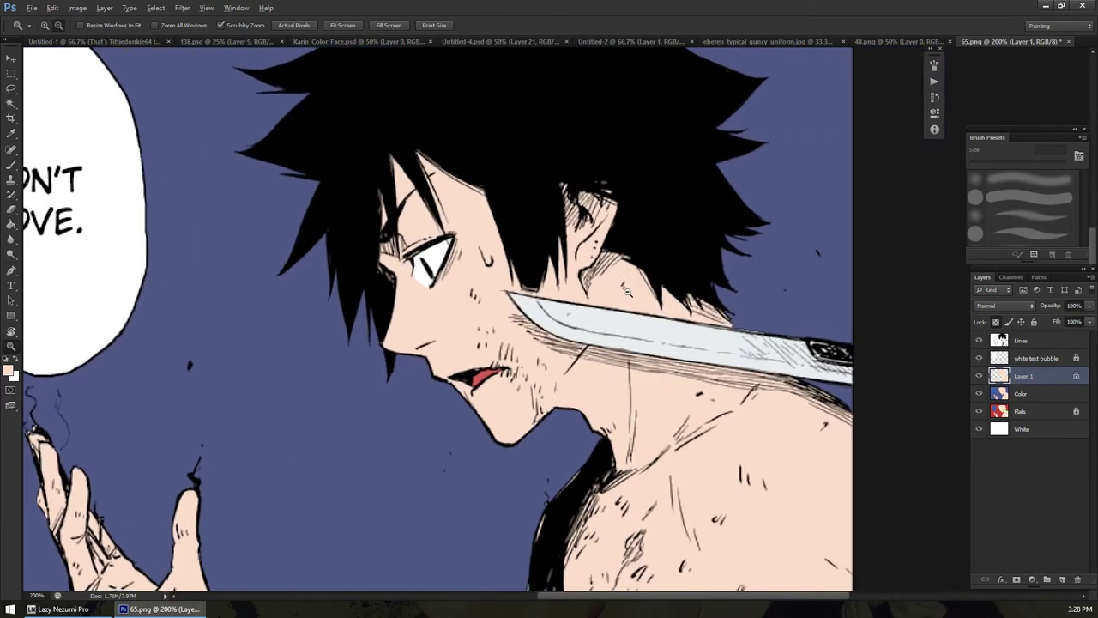
left_click(627, 291, "alt")
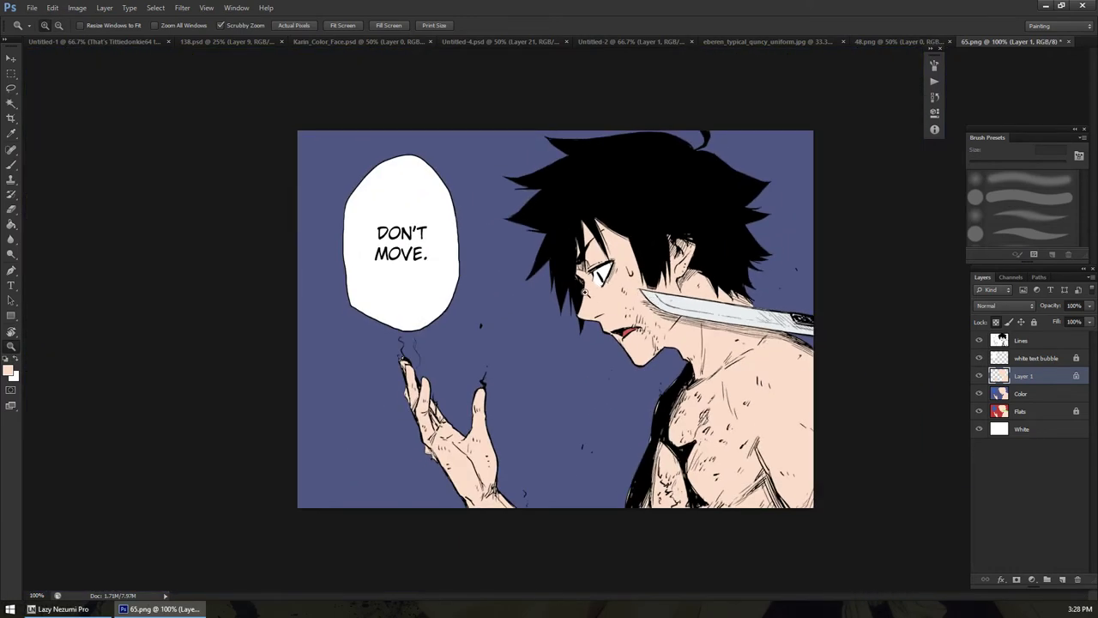
key("b")
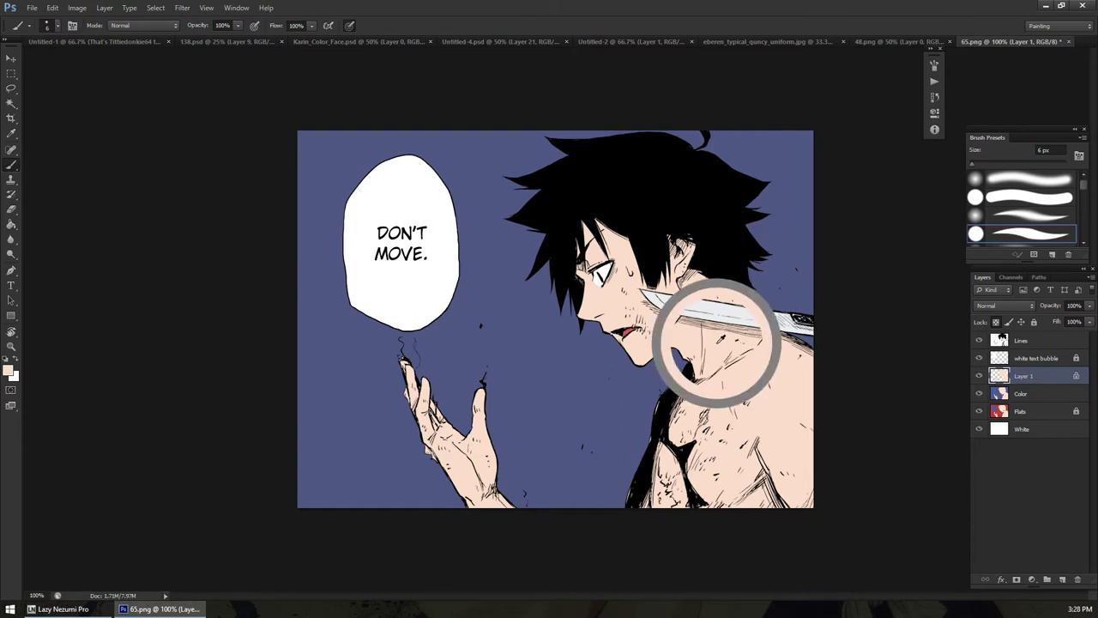
key("alt+c")
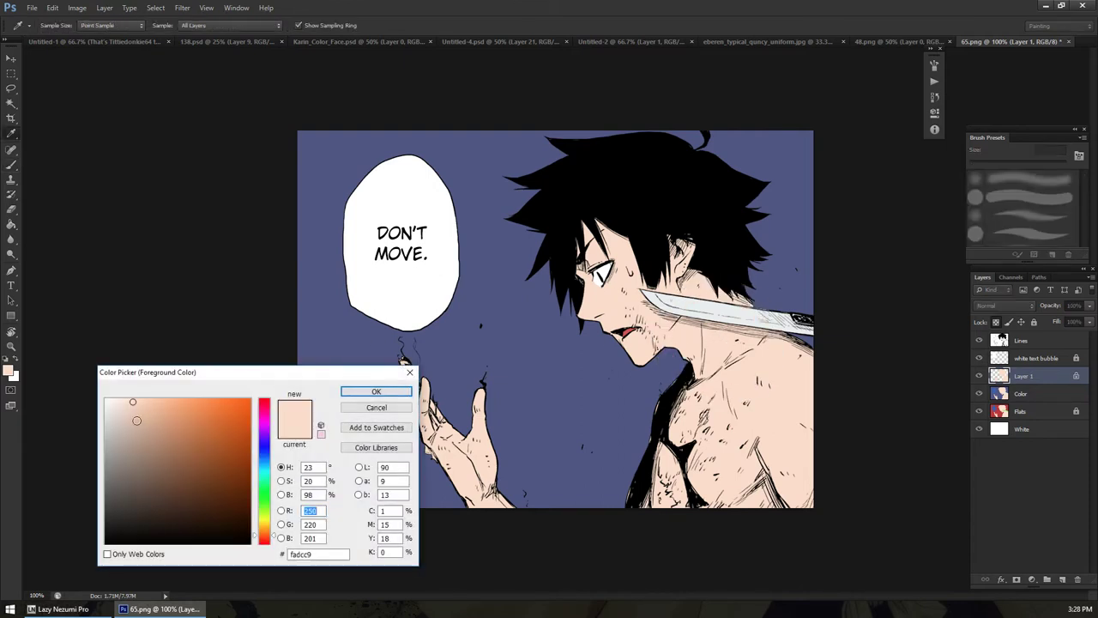
left_click(153, 415)
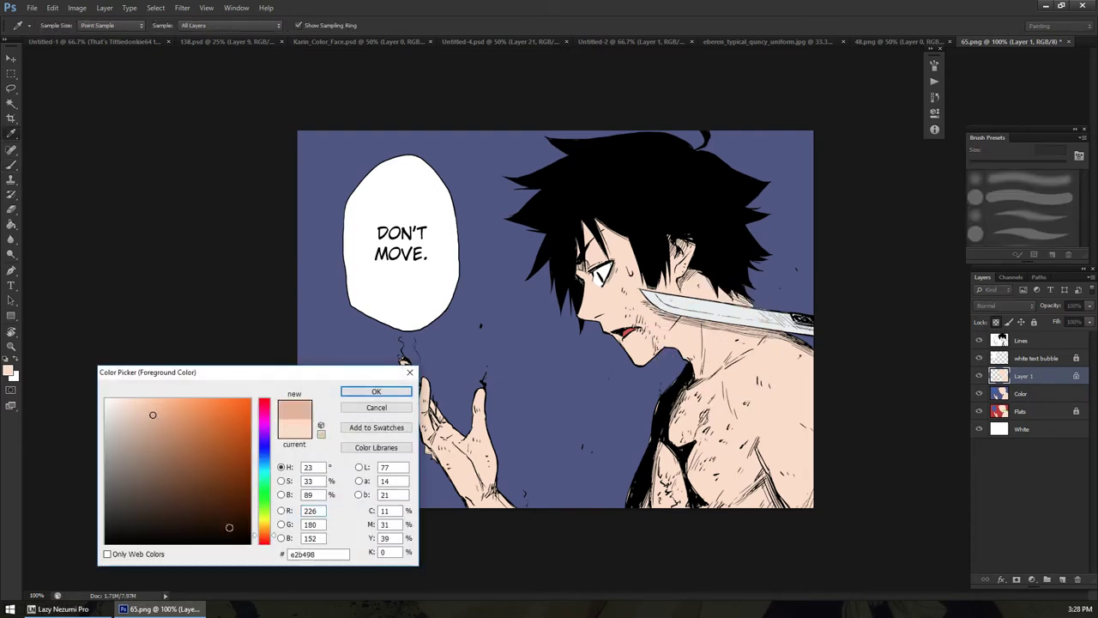
left_click(262, 538)
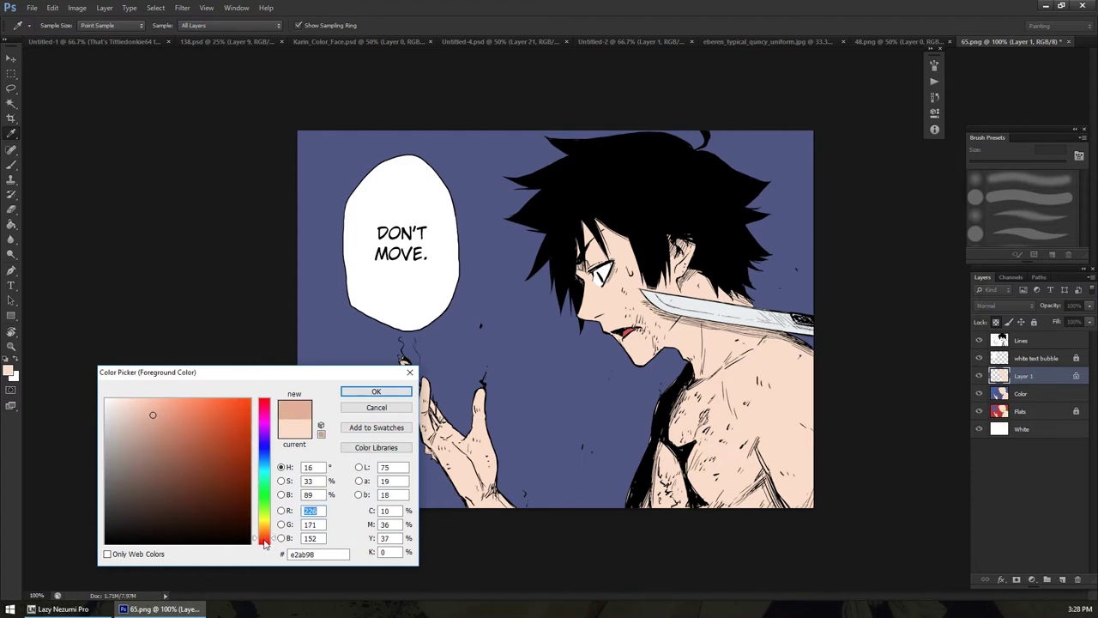
left_click(144, 424)
left_click(141, 428)
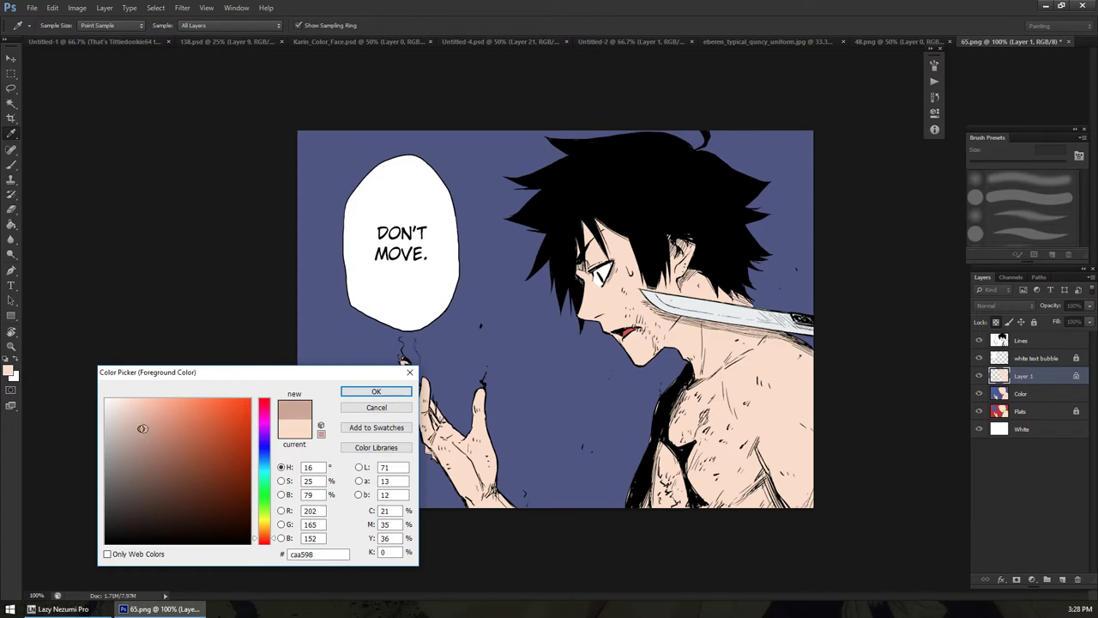
left_click(143, 429)
Sample the light skin tone, set green to 226 and nudge the hue
left_click(617, 297)
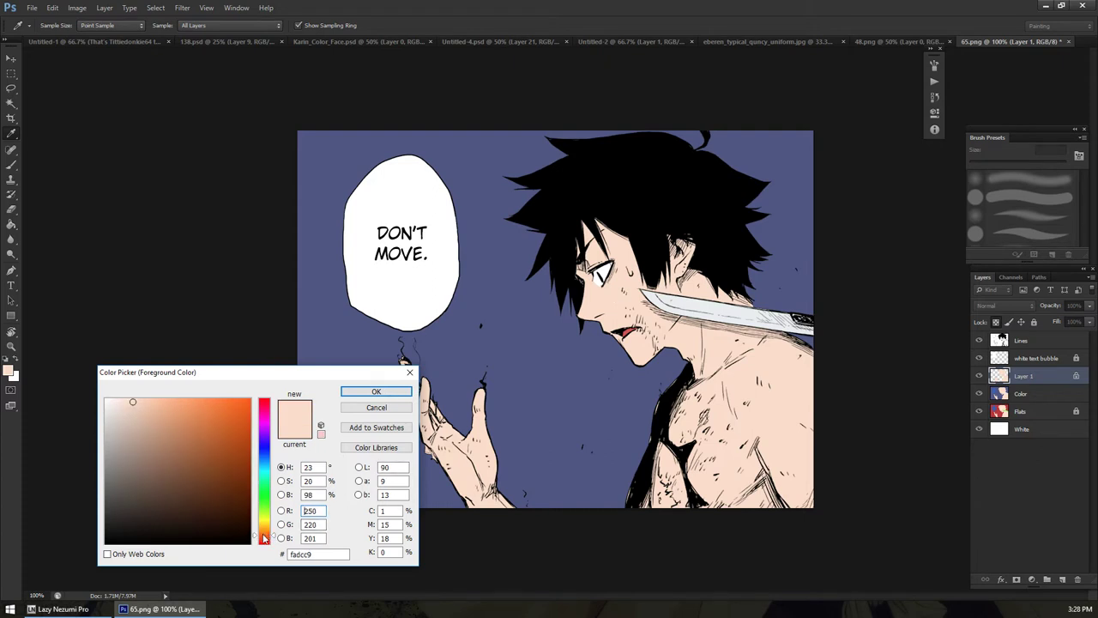
key("Tab")
type("226")
key("shift+Tab")
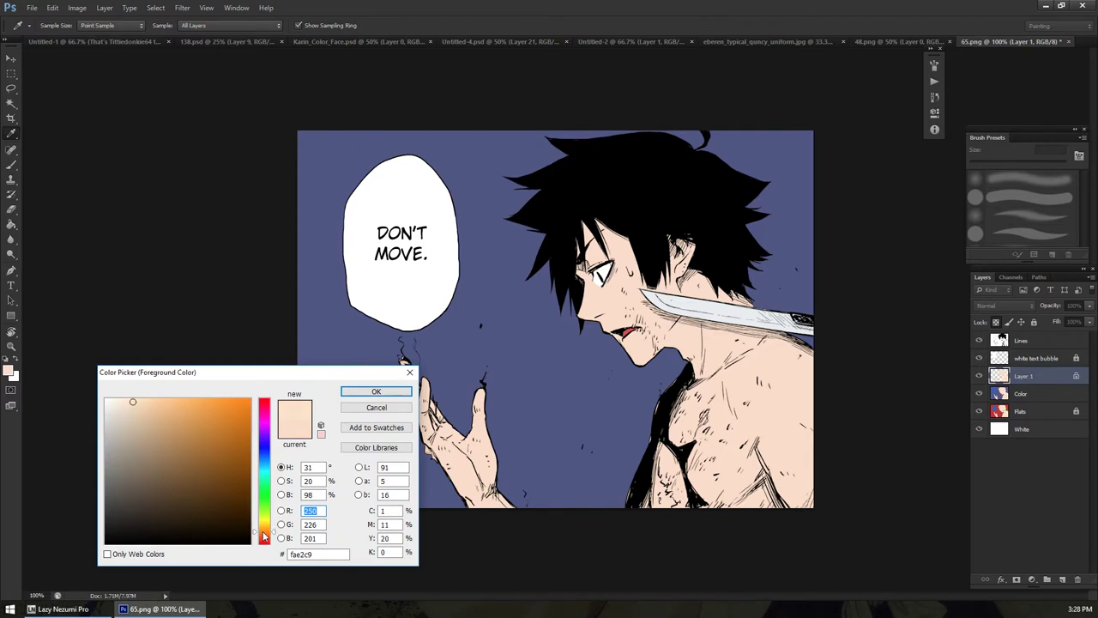
left_click_drag(263, 533, 264, 541)
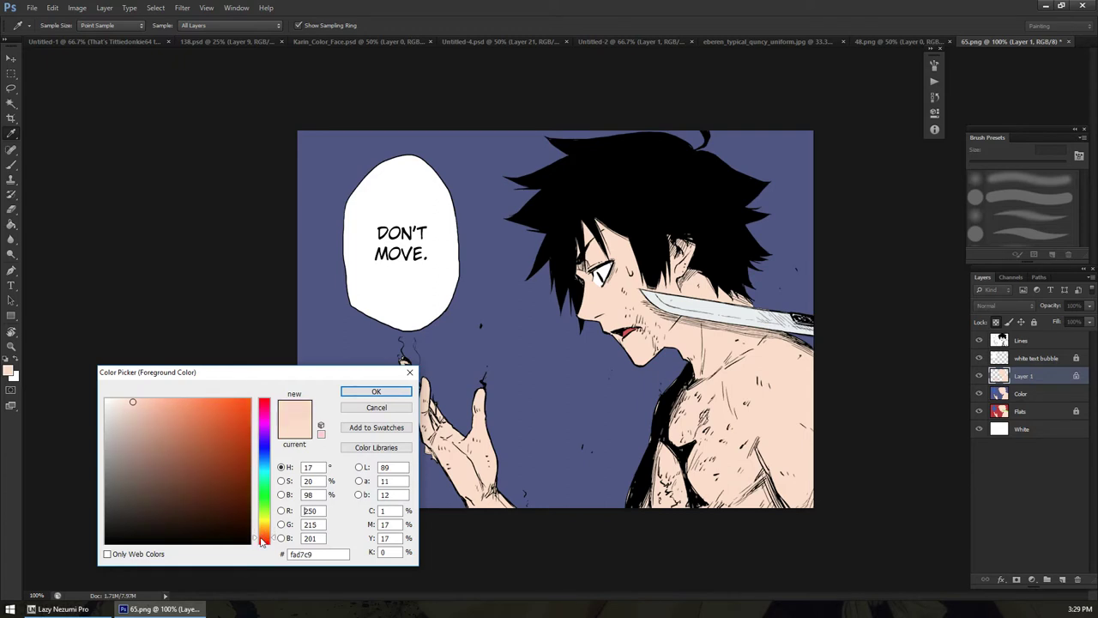
left_click_drag(262, 539, 263, 537)
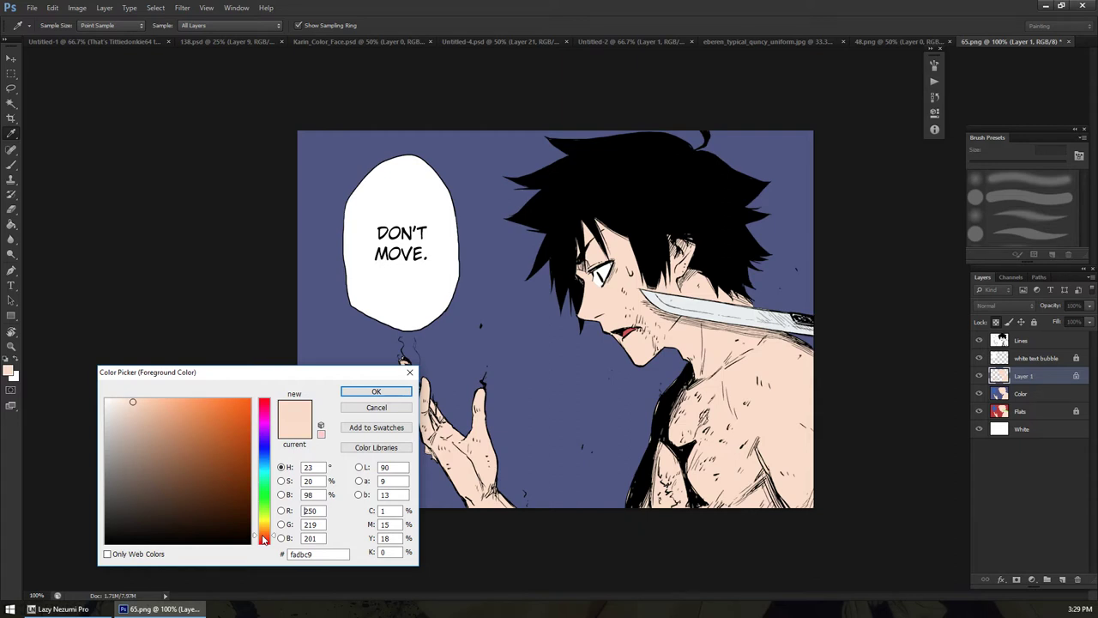
Resample the skin and accept a darker, muted shadow tone c4a195
left_click(690, 334)
left_click(263, 538)
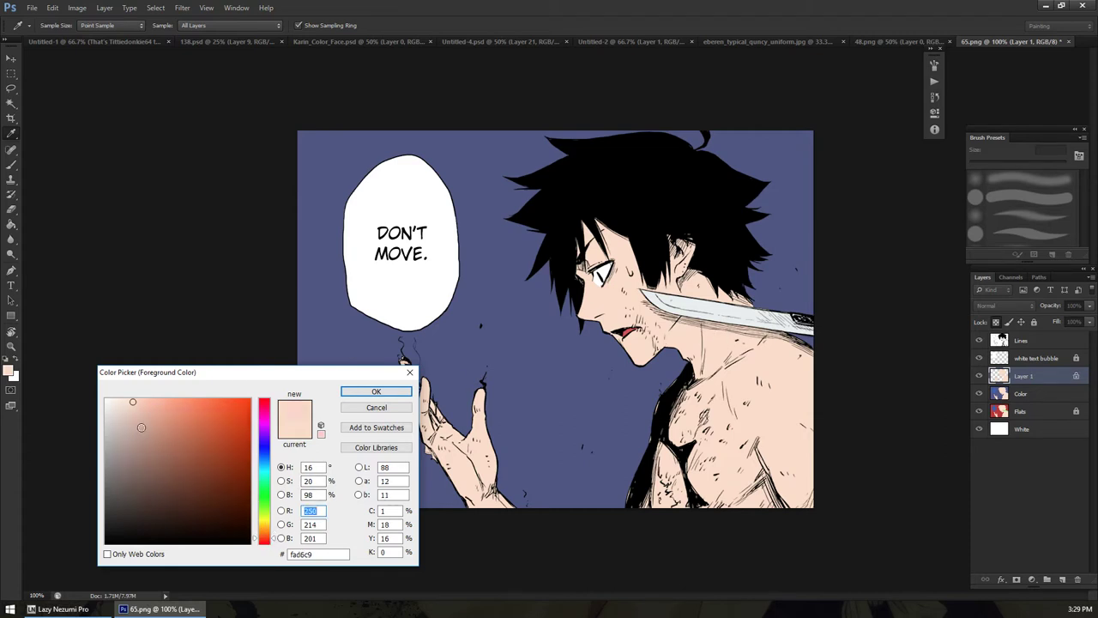
left_click(137, 425)
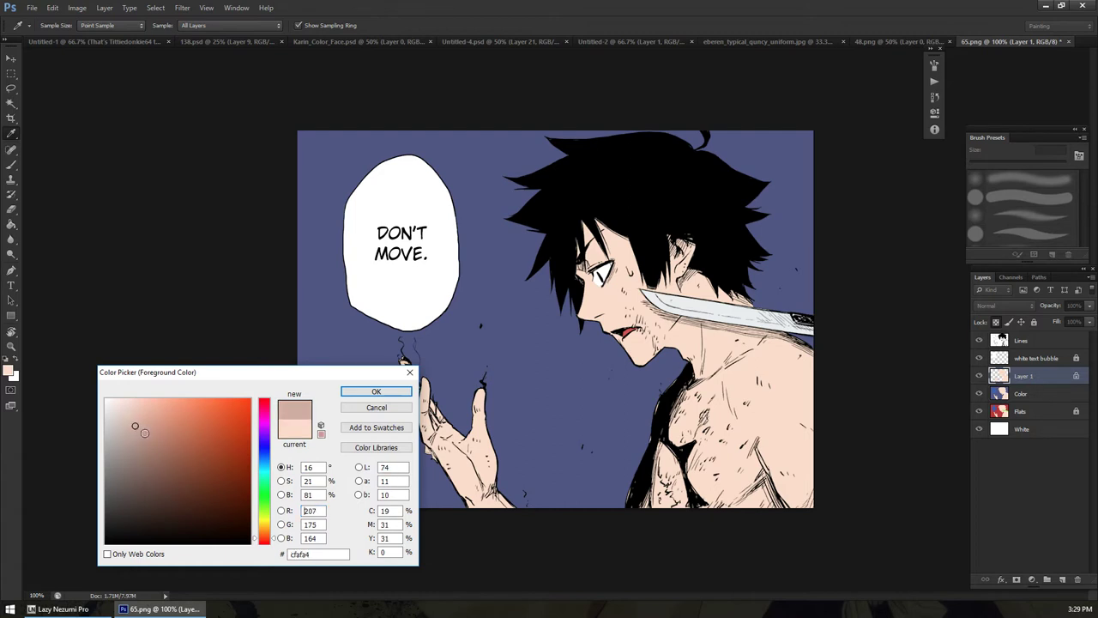
left_click(140, 432)
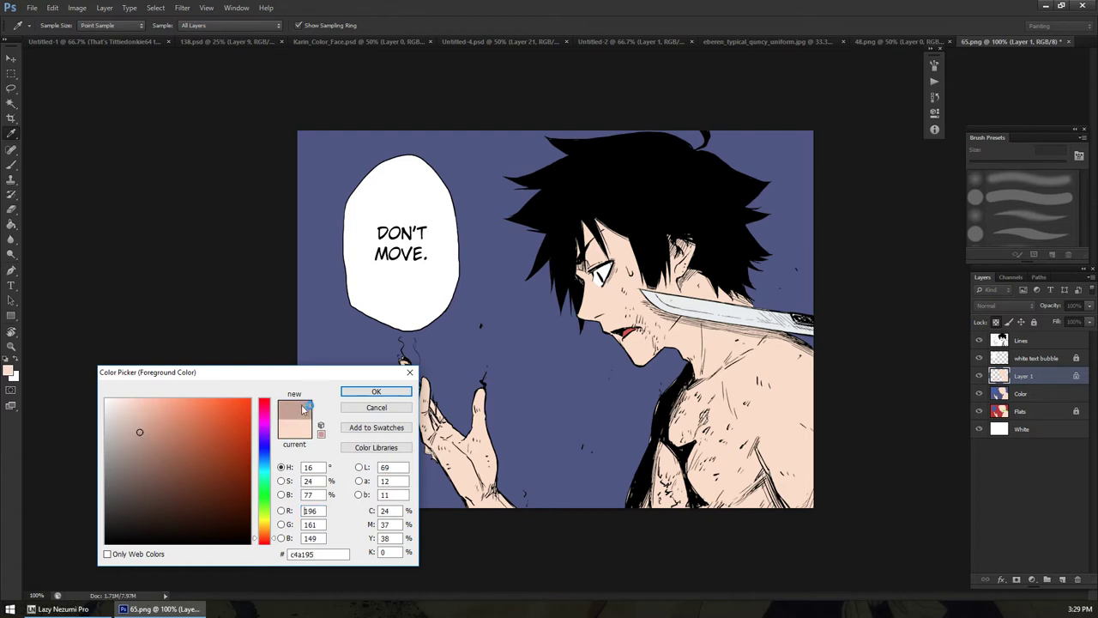
left_click(398, 392)
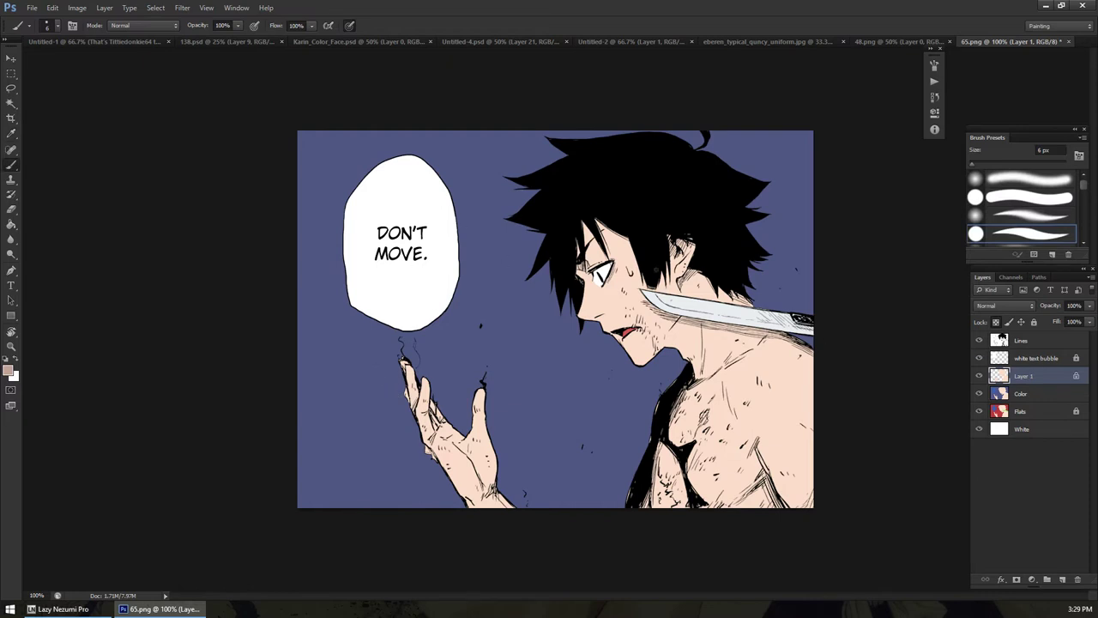
Zoom the face to 200% with the Lasso tool active
key("l")
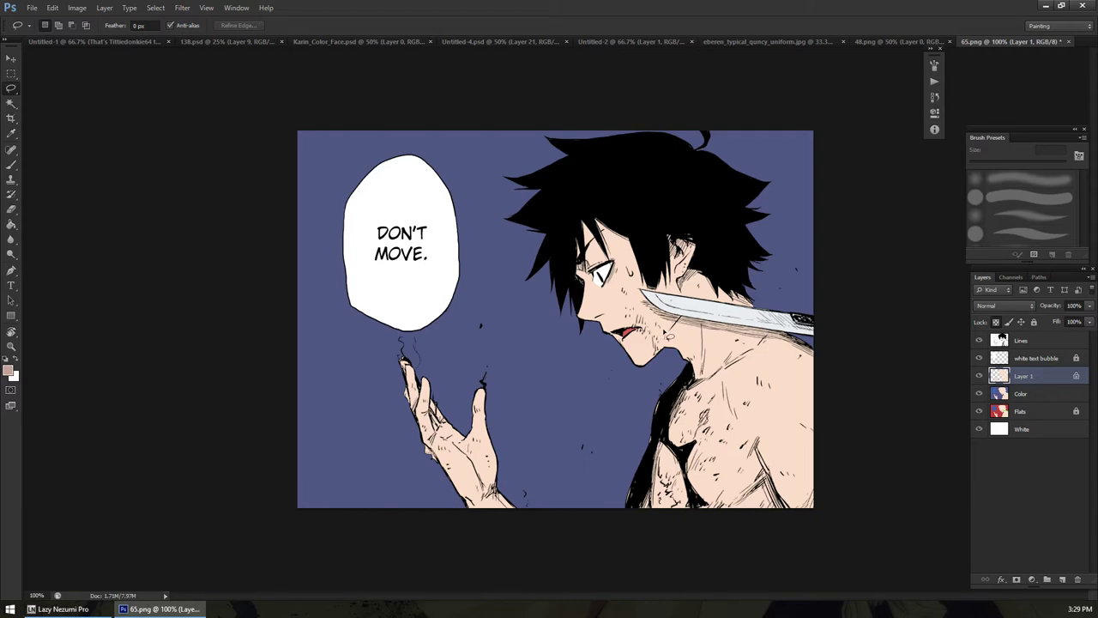
key("z")
left_click(676, 315)
key("l")
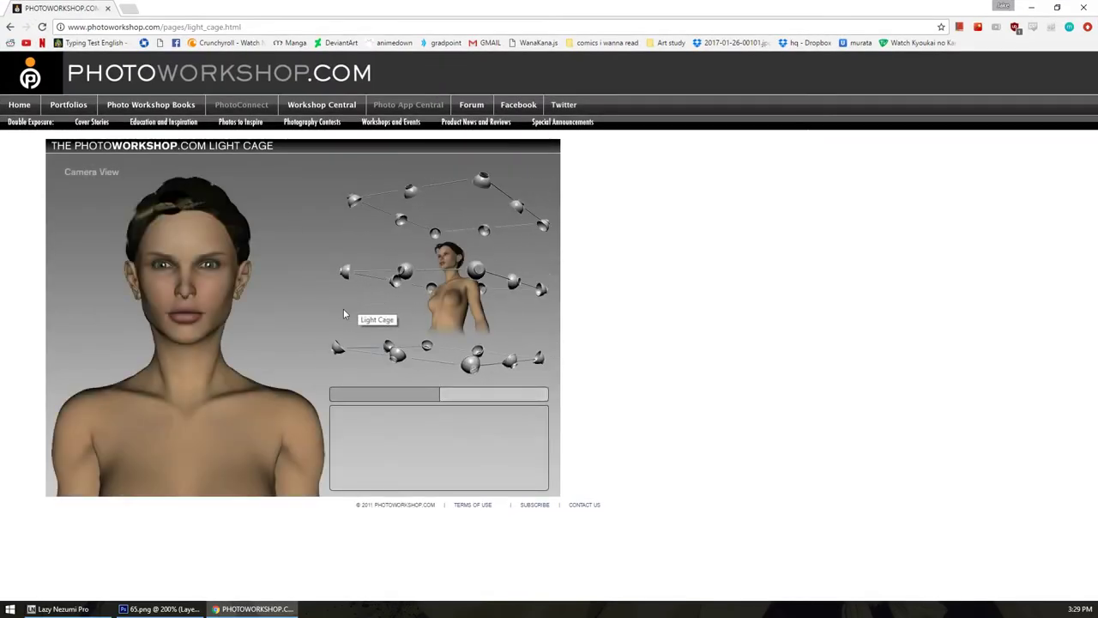
Preview the model lit from the top, side, middle and bottom Light Cage reflectors
mouse_move(410, 200)
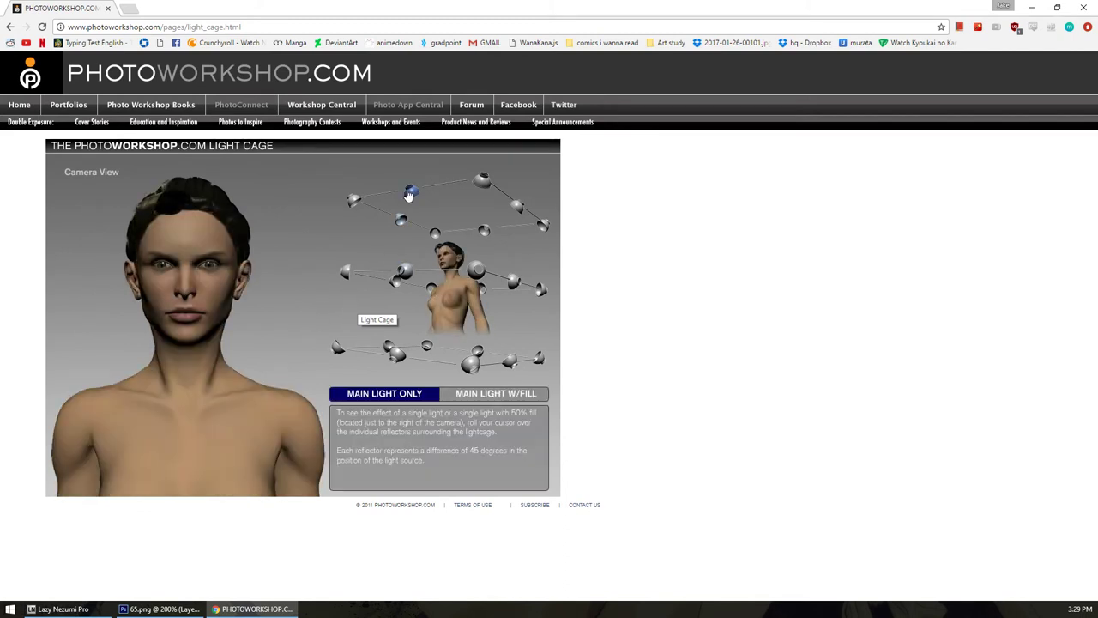
mouse_move(485, 191)
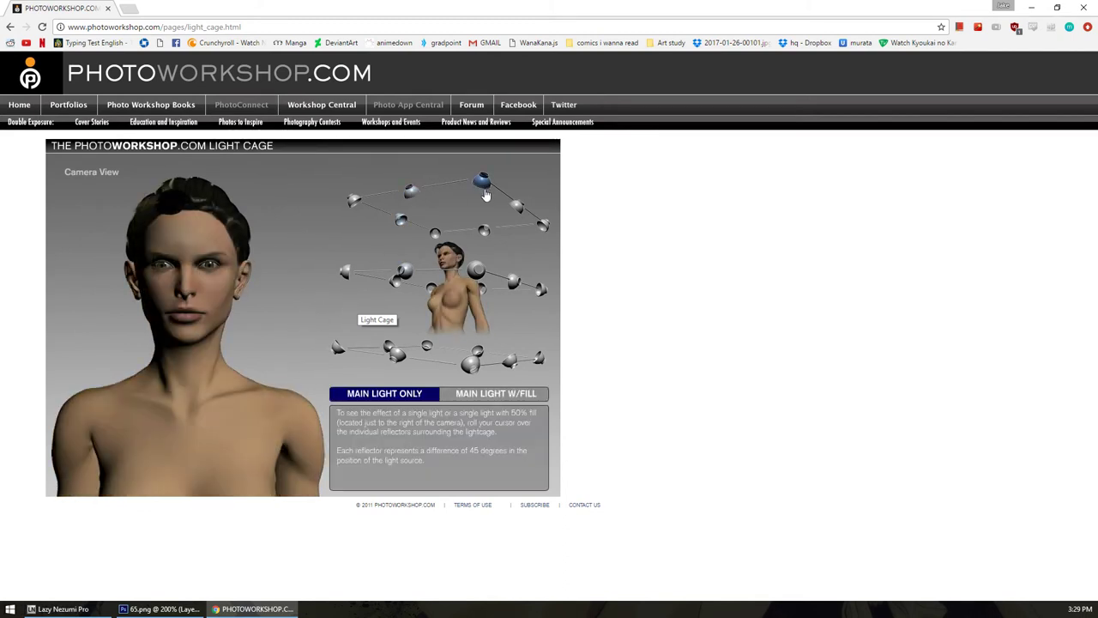
mouse_move(516, 284)
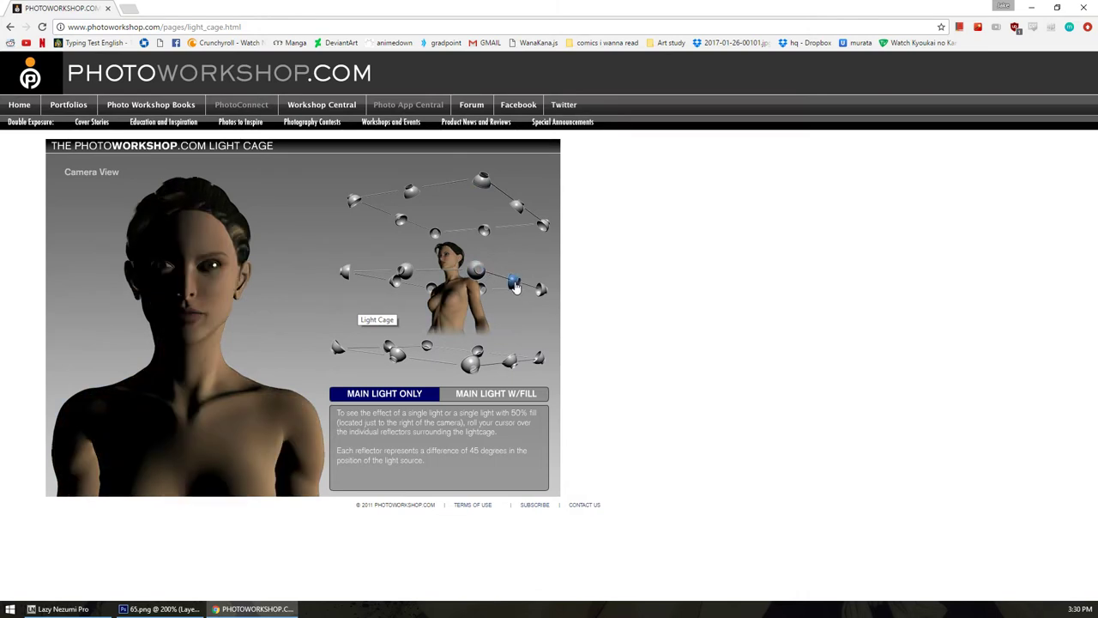
mouse_move(403, 276)
mouse_move(396, 358)
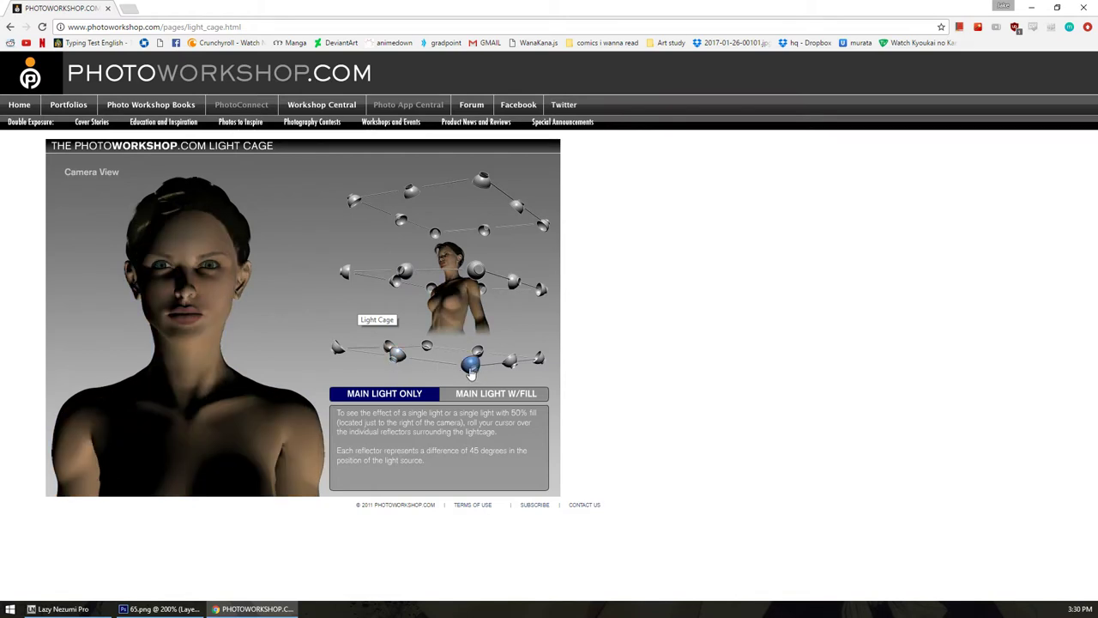
mouse_move(509, 361)
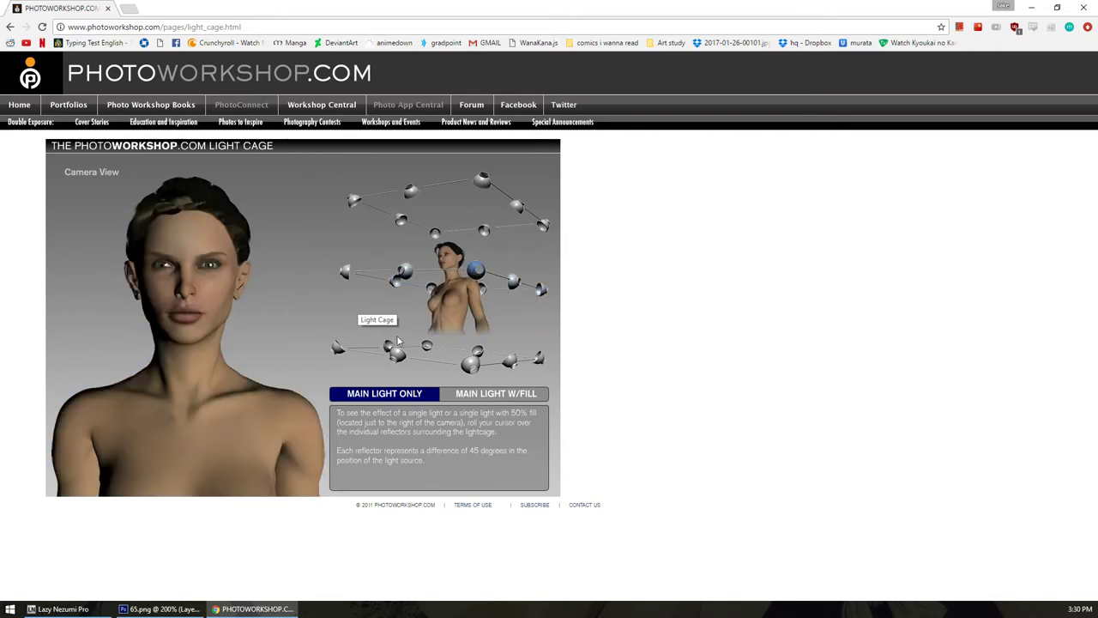
Return to the 65.png drawing and zoom to 200% near the knife
left_click(163, 609)
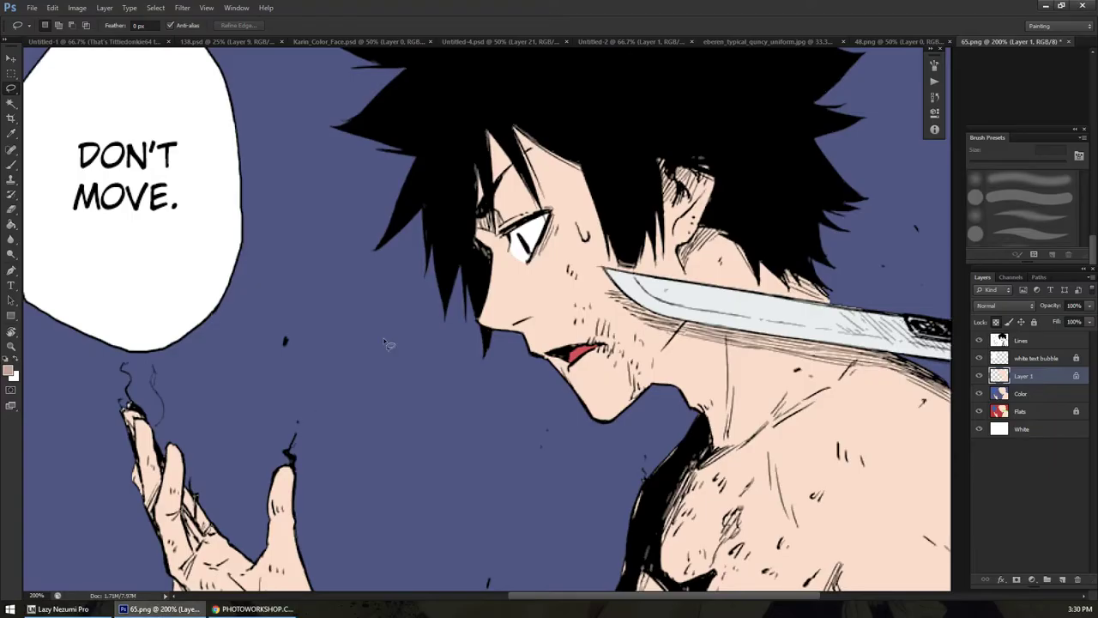
key("z")
key("ctrl+minus")
key("ctrl+minus")
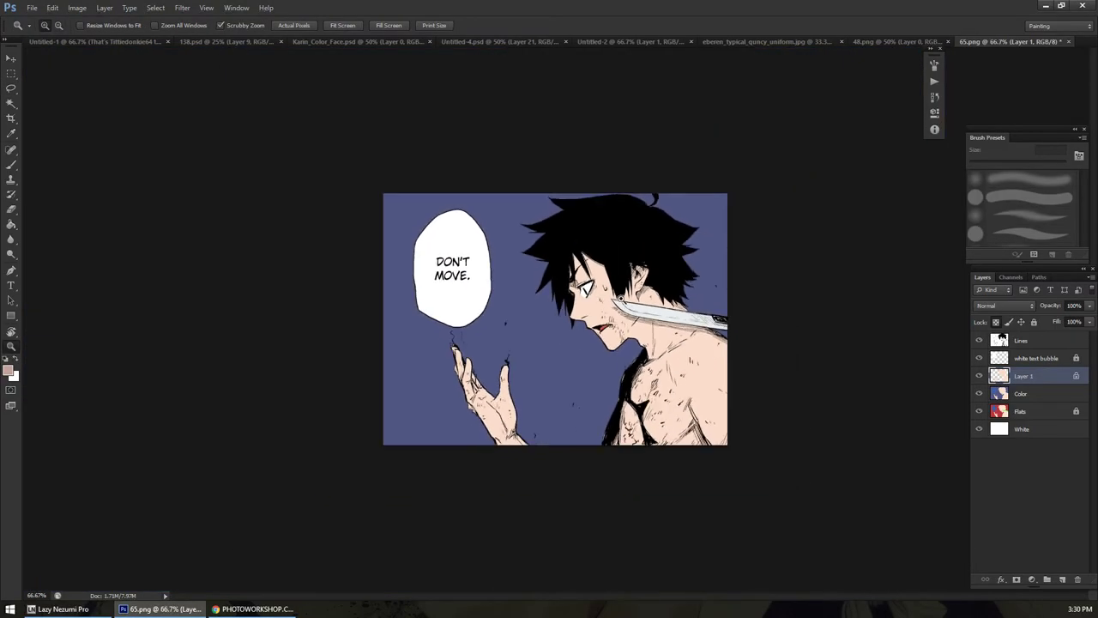
left_click(638, 299)
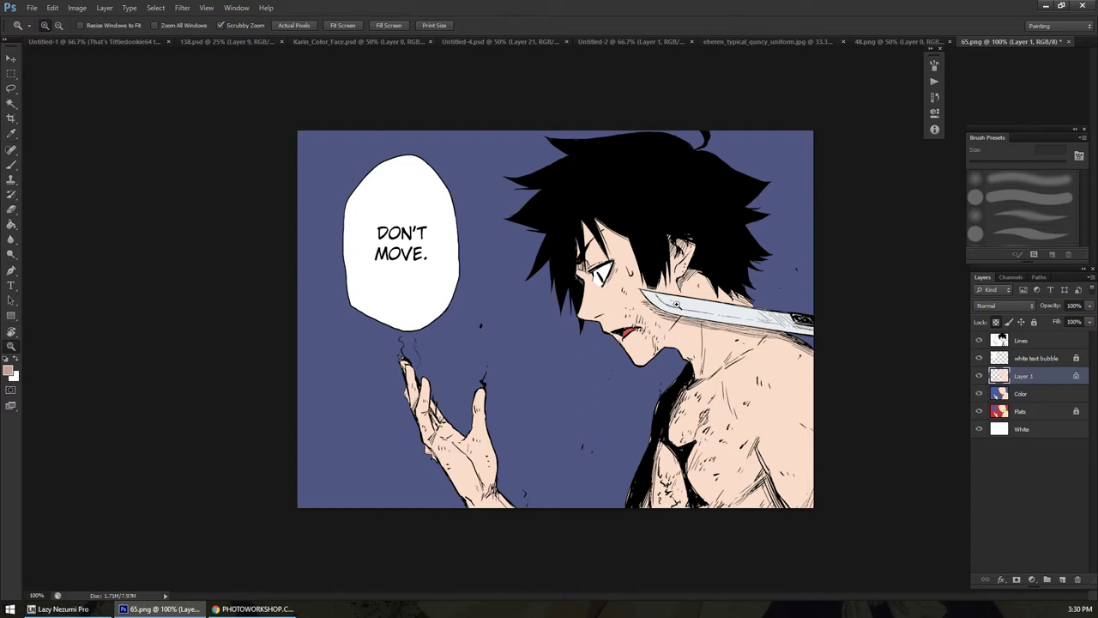
left_click(665, 307)
Brush a darker shadow under the nose, recheck the zoom, and begin lassoing the shadow
key("b")
mouse_move(491, 323)
left_mouse_down()
mouse_move(567, 320)
mouse_move(513, 328)
left_mouse_up()
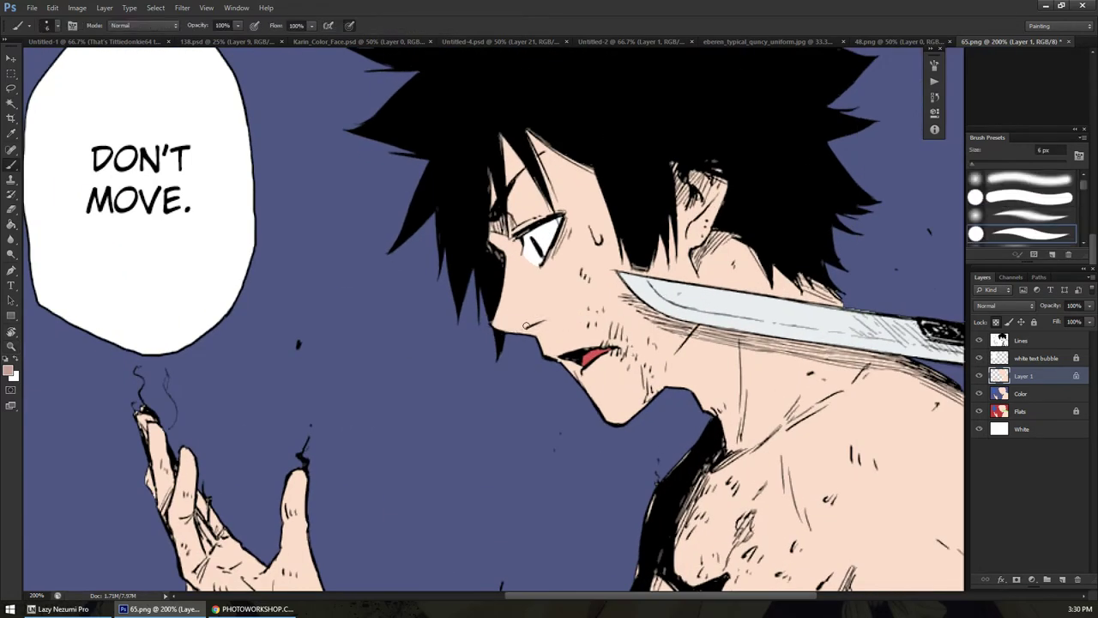
key("z")
left_click(553, 332, "alt")
left_click(624, 307)
left_click(625, 308)
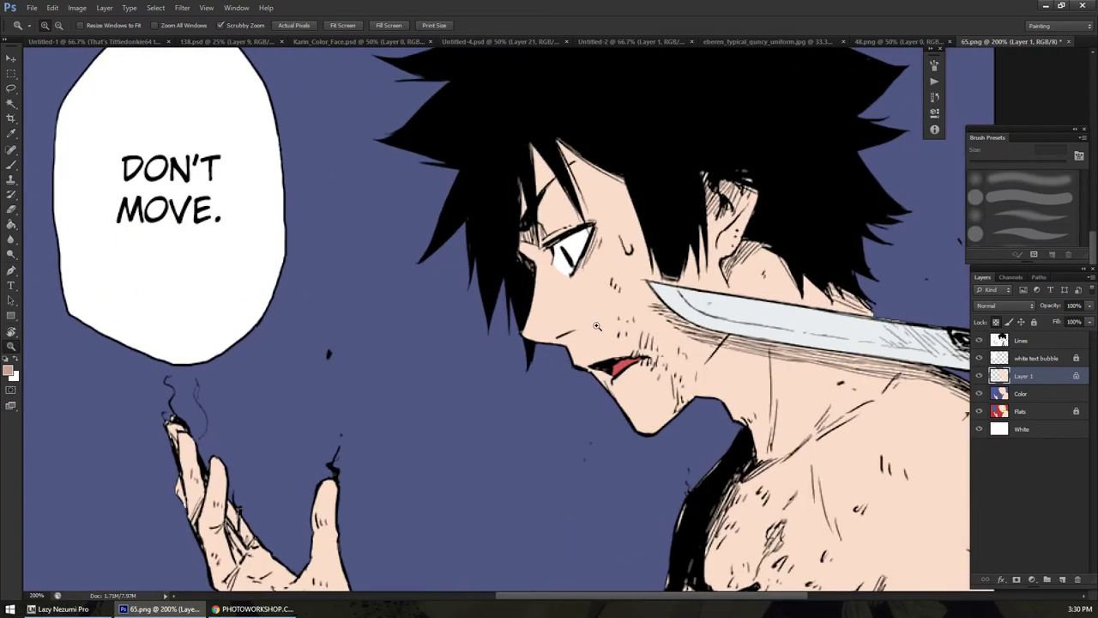
key("b")
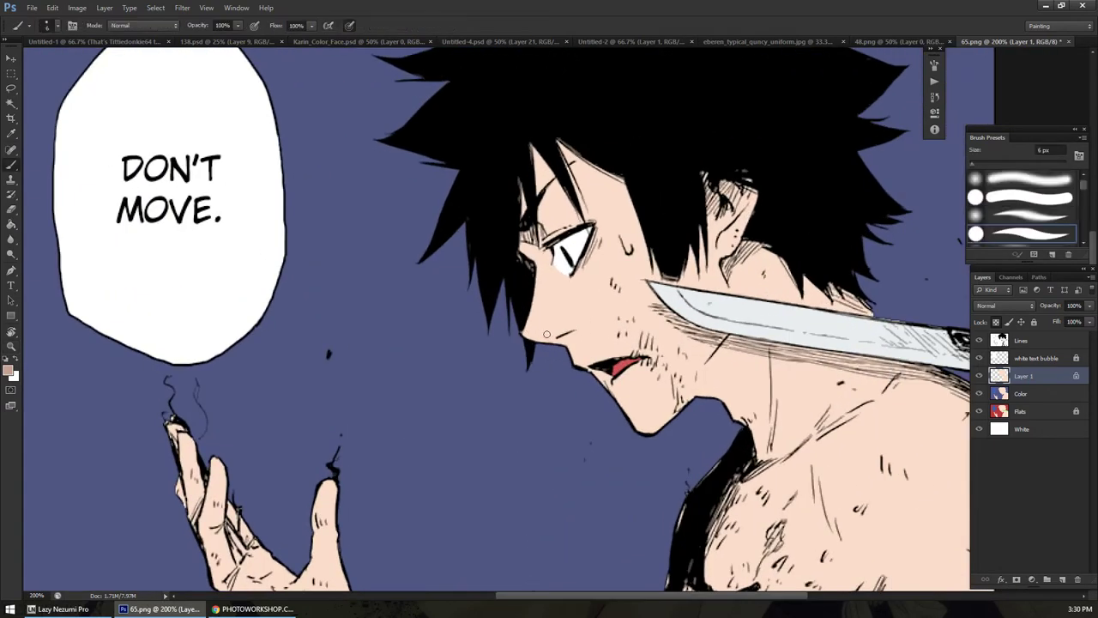
key("l")
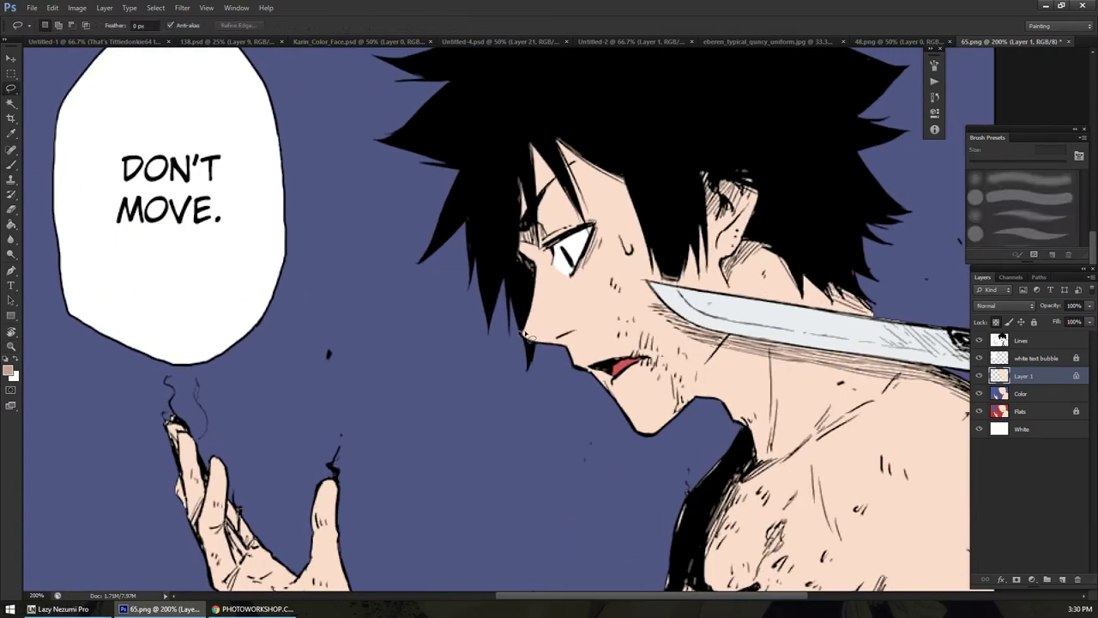
left_click_drag(519, 330, 572, 334)
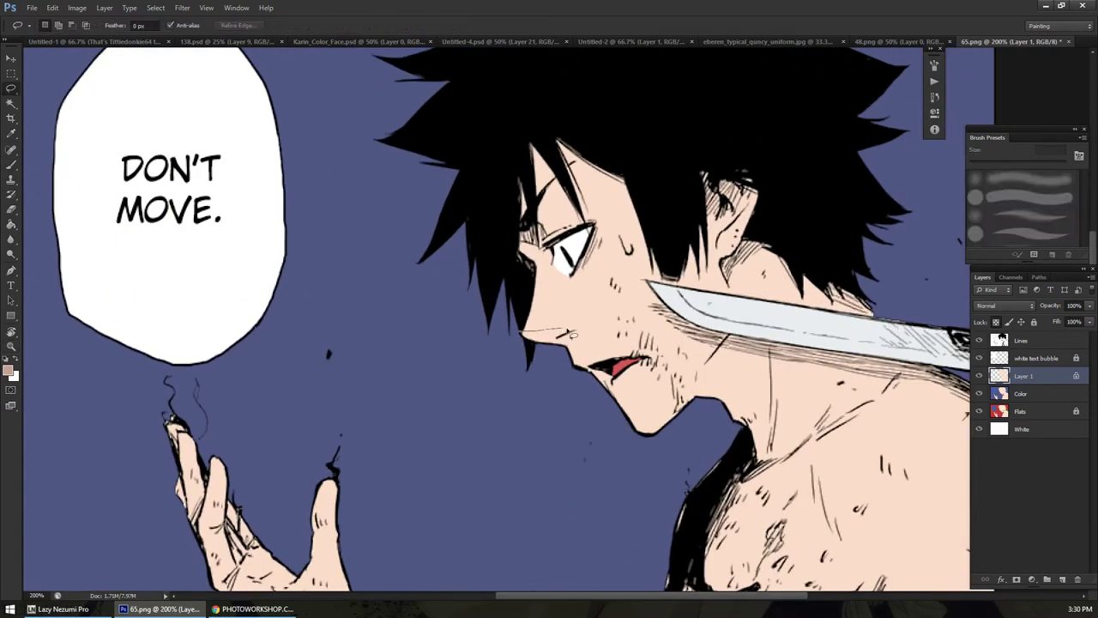
Turn on Lazy Nezumi Pro line smoothing and test it with a discarded trial lasso
left_click(60, 608)
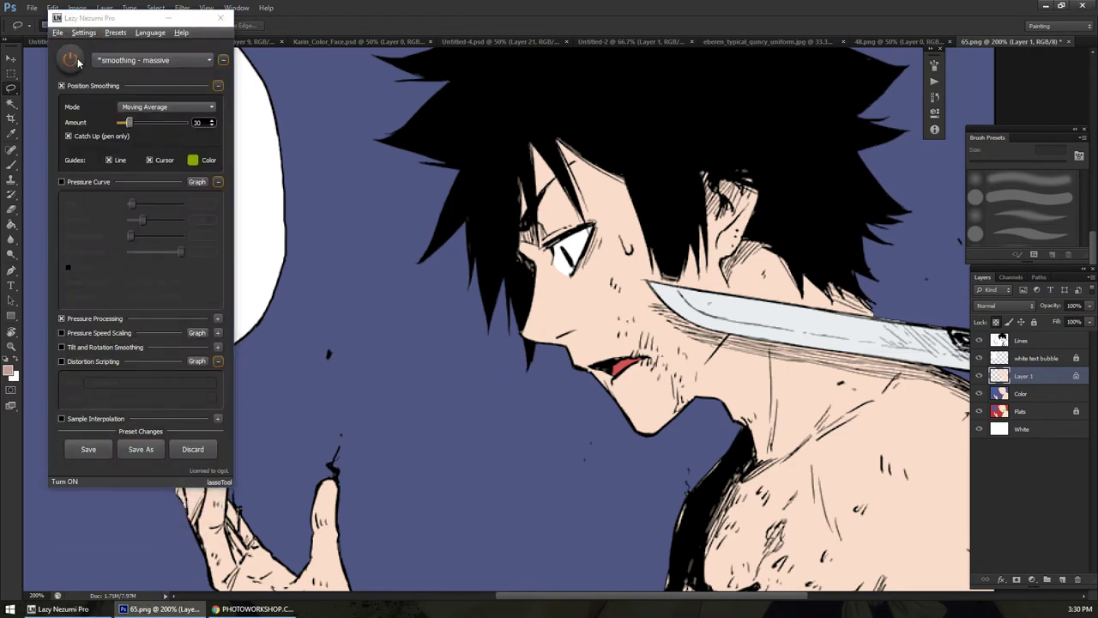
left_click(74, 62)
mouse_move(388, 208)
left_mouse_down()
mouse_move(293, 368)
mouse_move(499, 455)
mouse_move(681, 479)
mouse_move(511, 568)
mouse_move(331, 444)
mouse_move(477, 335)
mouse_move(386, 208)
left_mouse_up()
mouse_move(401, 165)
left_mouse_down()
mouse_move(304, 215)
mouse_move(435, 386)
mouse_move(283, 433)
left_mouse_up()
left_click(380, 312)
Lasso shadows beside the mouth, eye corner, lower lip and chin, neck and under the blade
mouse_move(518, 337)
left_mouse_down()
mouse_move(581, 333)
mouse_move(583, 361)
mouse_move(546, 383)
mouse_move(580, 324)
left_mouse_up()
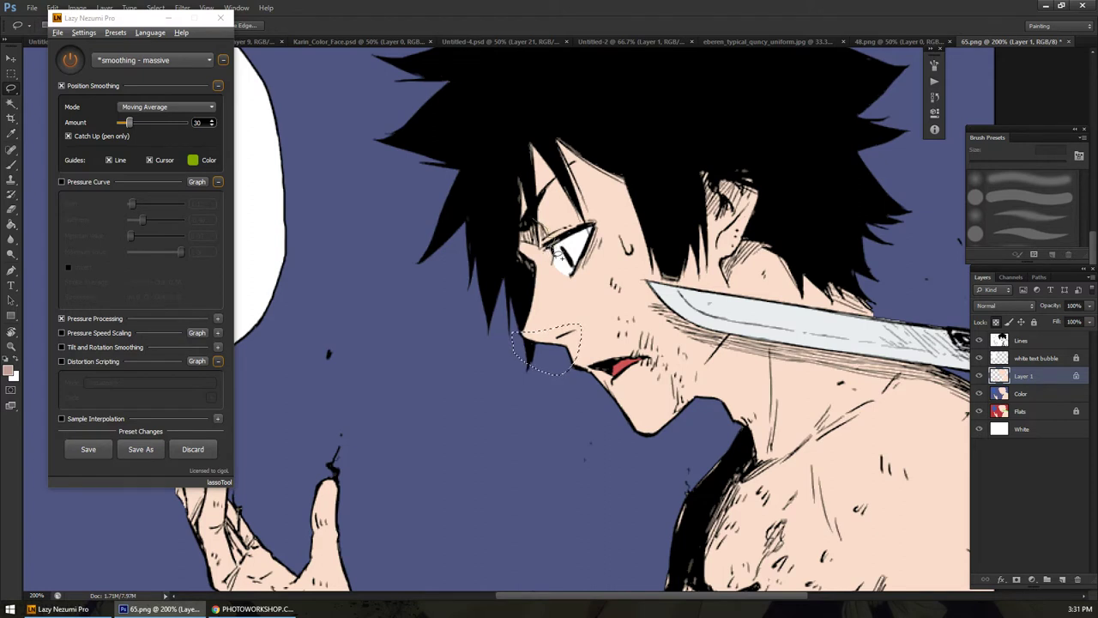
mouse_move(518, 258)
left_mouse_down()
mouse_move(506, 225)
mouse_move(549, 225)
mouse_move(524, 240)
left_mouse_up()
left_click_drag(596, 214, 543, 222)
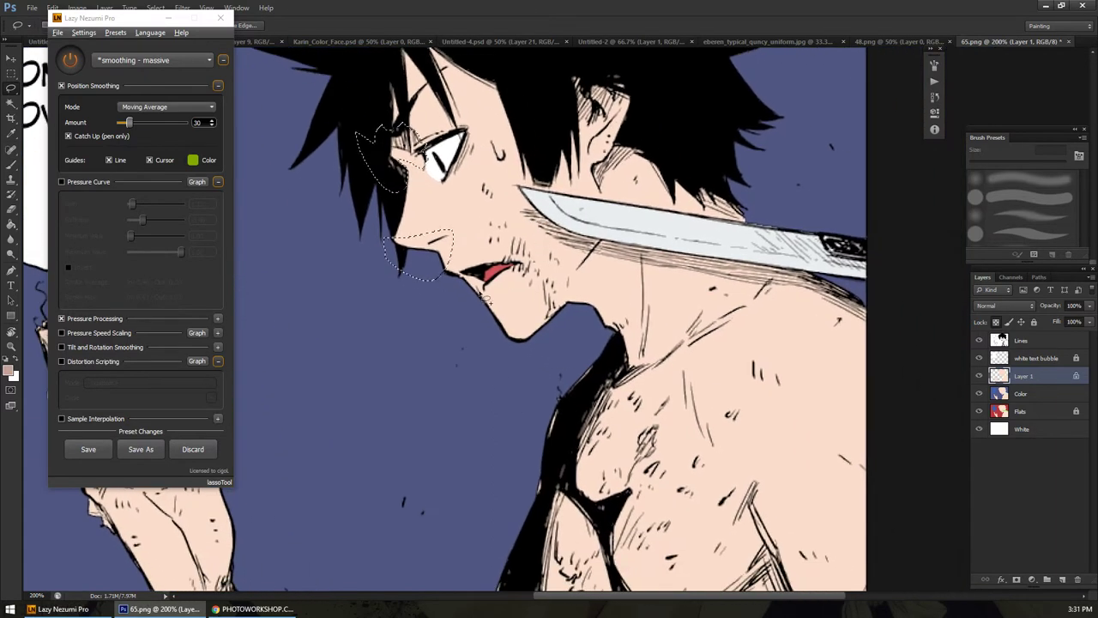
mouse_move(491, 291)
left_mouse_down()
mouse_move(458, 281)
mouse_move(497, 299)
mouse_move(512, 278)
mouse_move(498, 306)
mouse_move(519, 280)
mouse_move(496, 304)
mouse_move(535, 342)
mouse_move(553, 326)
mouse_move(516, 367)
mouse_move(477, 321)
mouse_move(469, 299)
mouse_move(499, 302)
left_mouse_up()
scroll(468, 316, "right", 5)
scroll(468, 315, "up", 2)
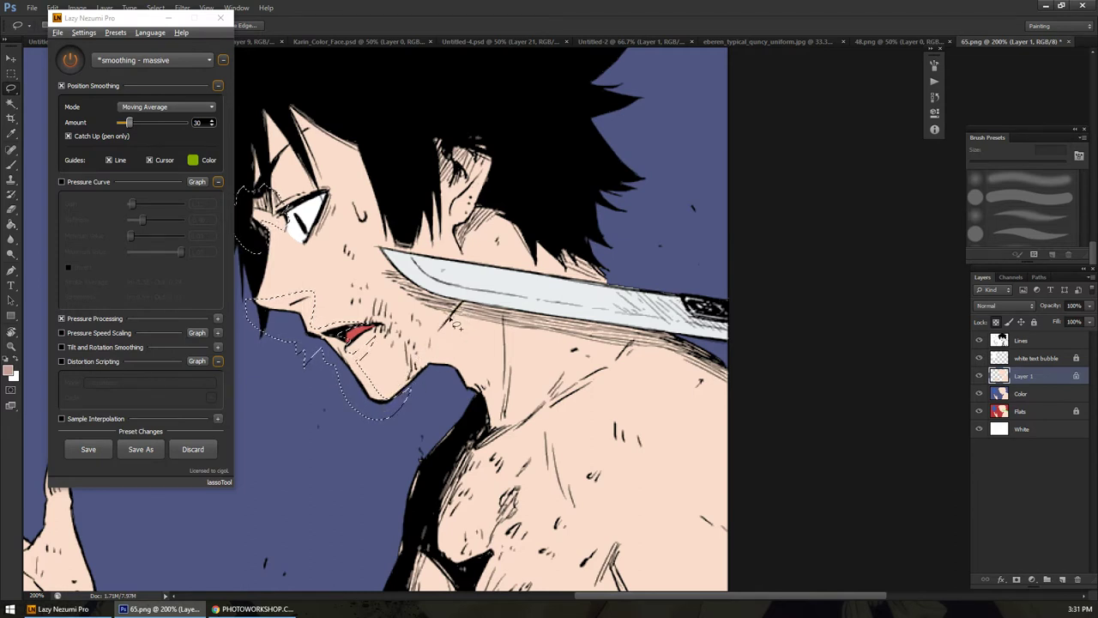
mouse_move(388, 420)
left_mouse_down()
mouse_move(435, 398)
mouse_move(476, 399)
mouse_move(482, 295)
mouse_move(448, 329)
left_mouse_up()
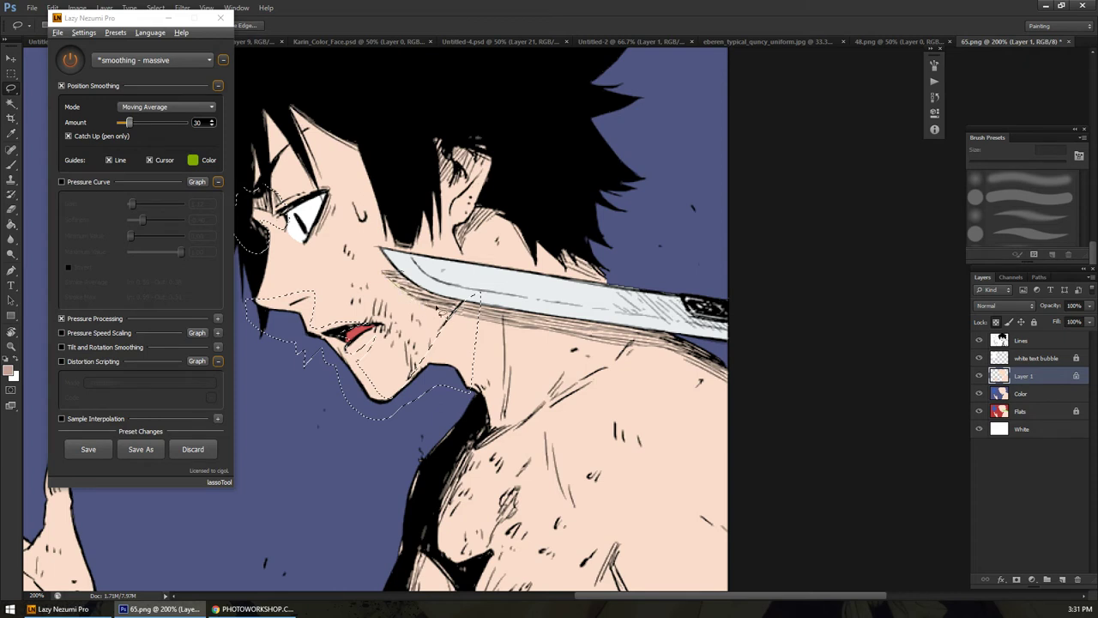
mouse_move(451, 296)
left_mouse_down()
mouse_move(390, 274)
mouse_move(416, 296)
mouse_move(404, 300)
mouse_move(433, 313)
mouse_move(757, 379)
mouse_move(692, 314)
mouse_move(521, 296)
left_mouse_up()
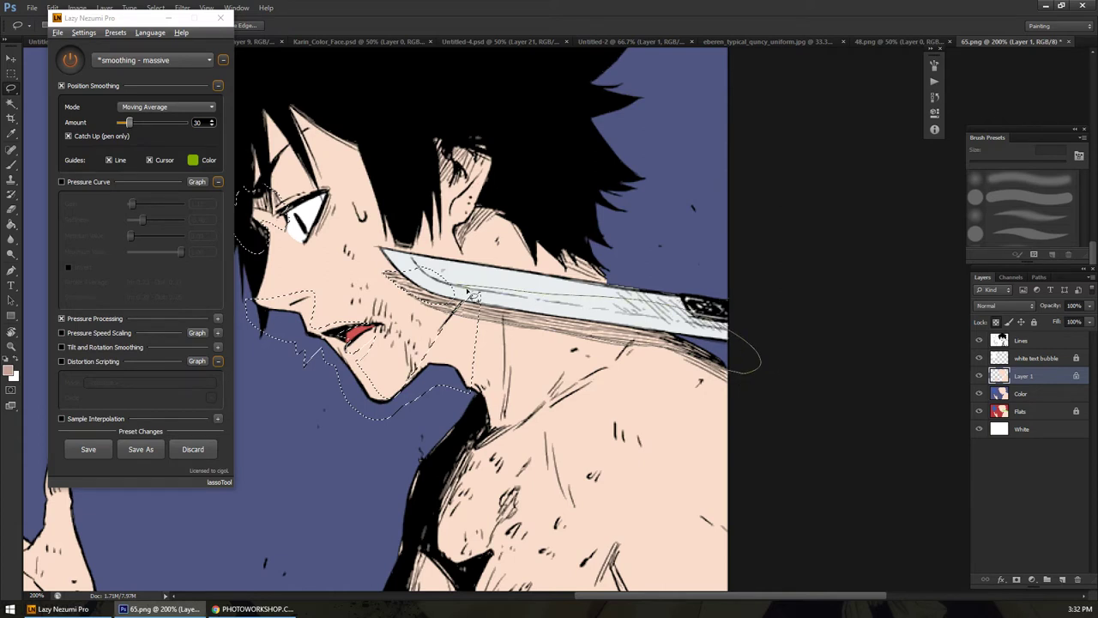
left_click_drag(414, 275, 403, 271)
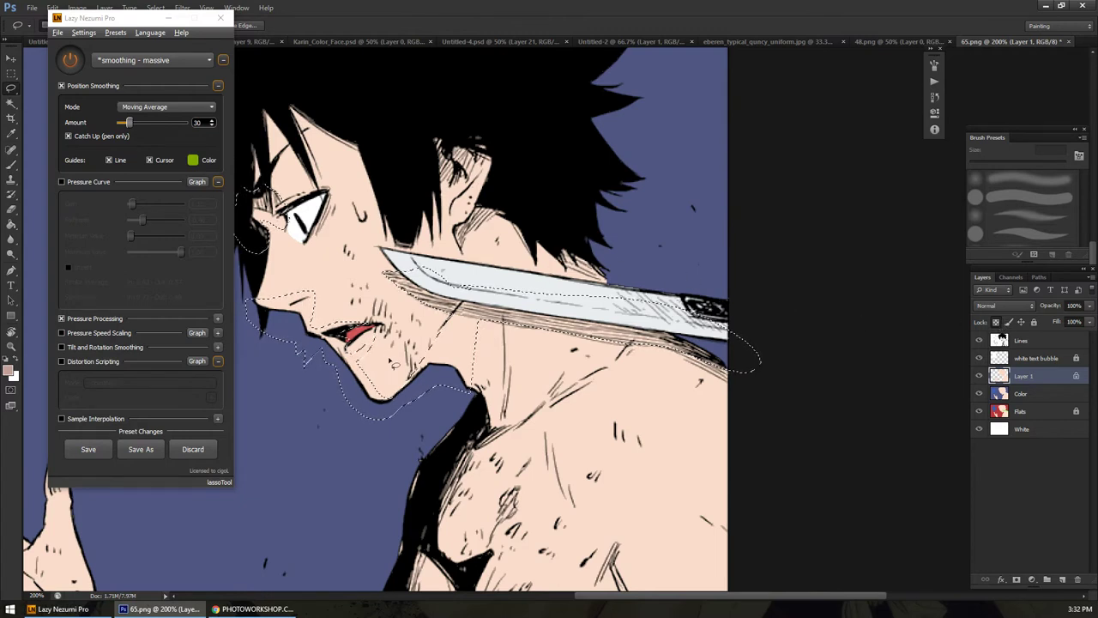
Hide the smoothing helper and lock Layer 1's transparent pixels
left_click(170, 18)
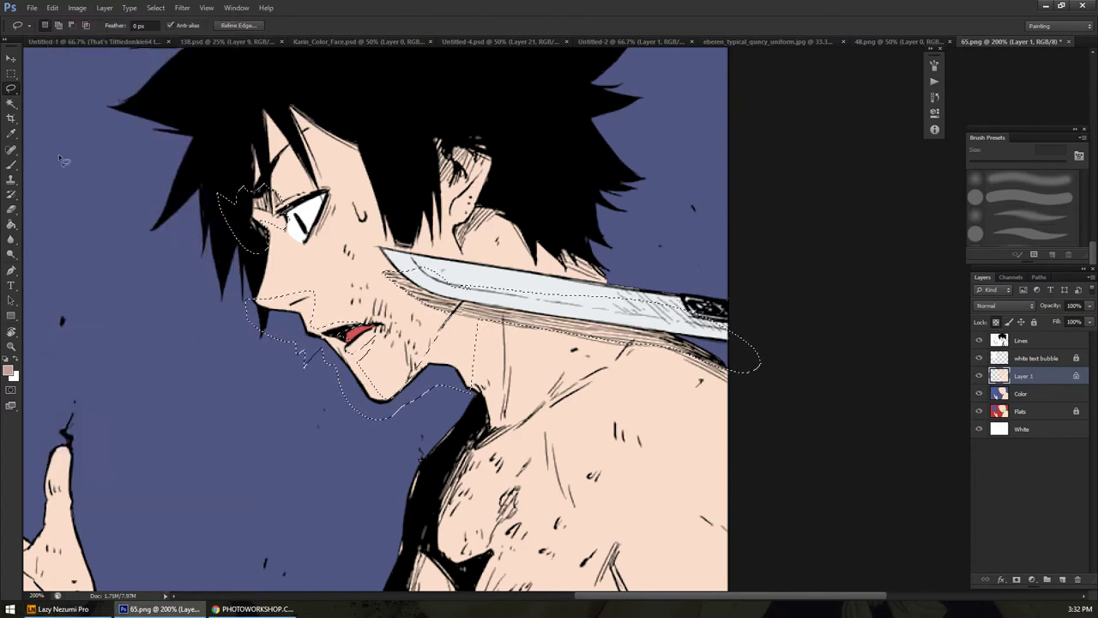
left_click(11, 166)
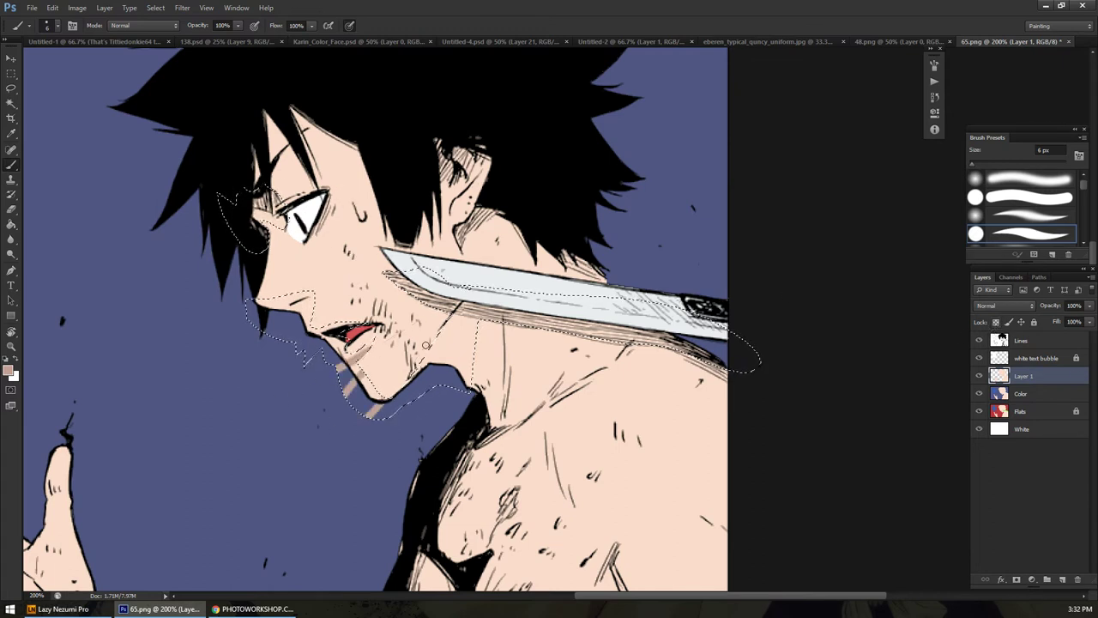
left_click(996, 322)
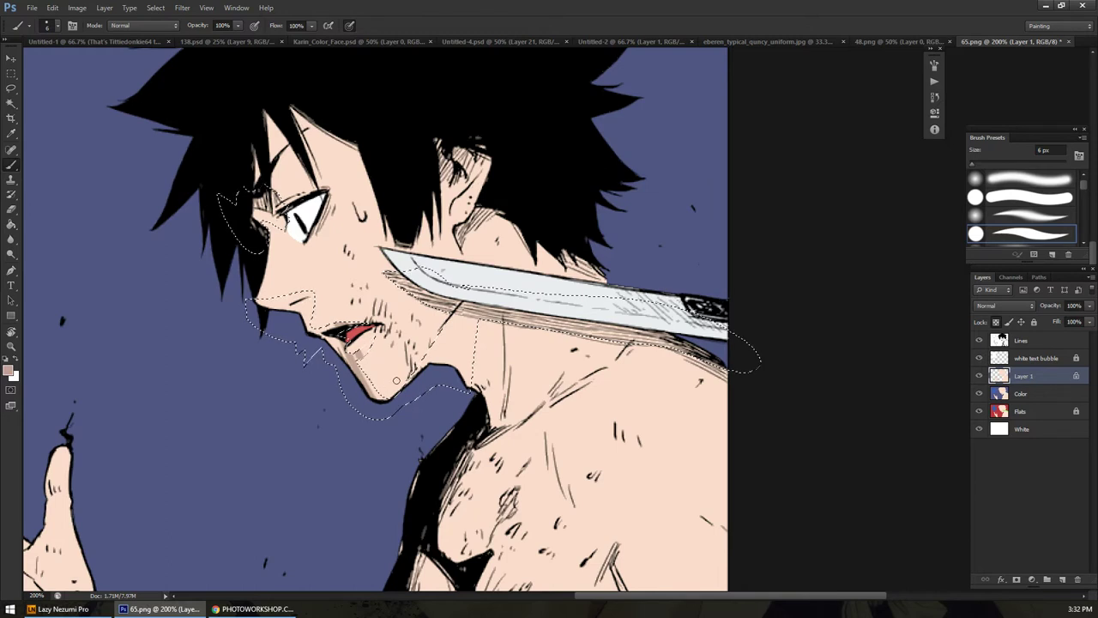
Shift-lasso a sliver at the eye corner and a patch around the ear into the selection
key("l")
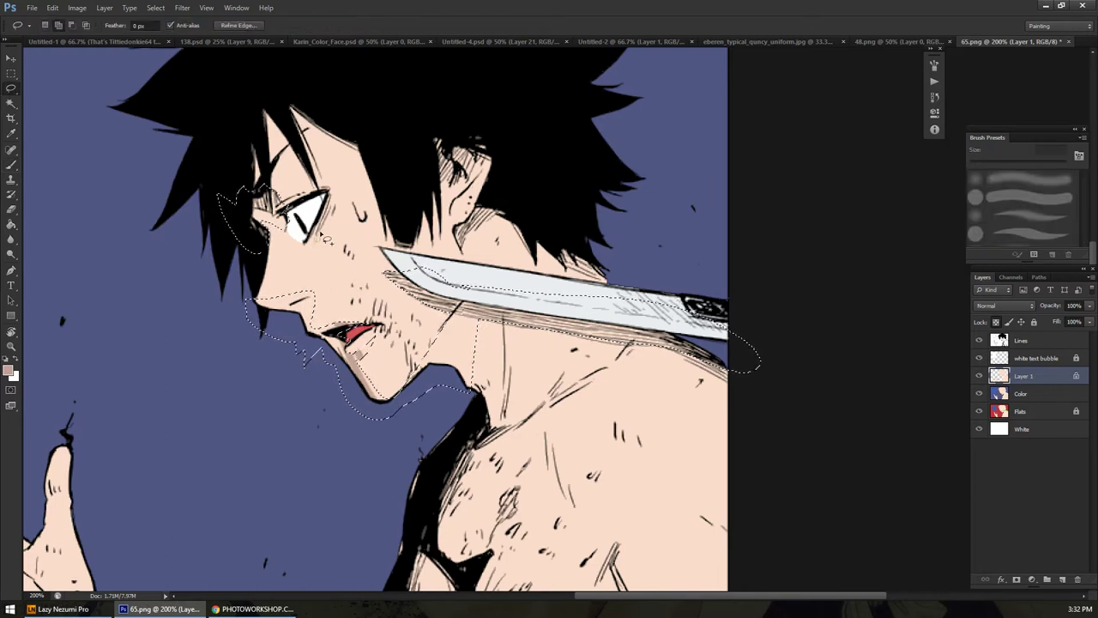
key("shift")
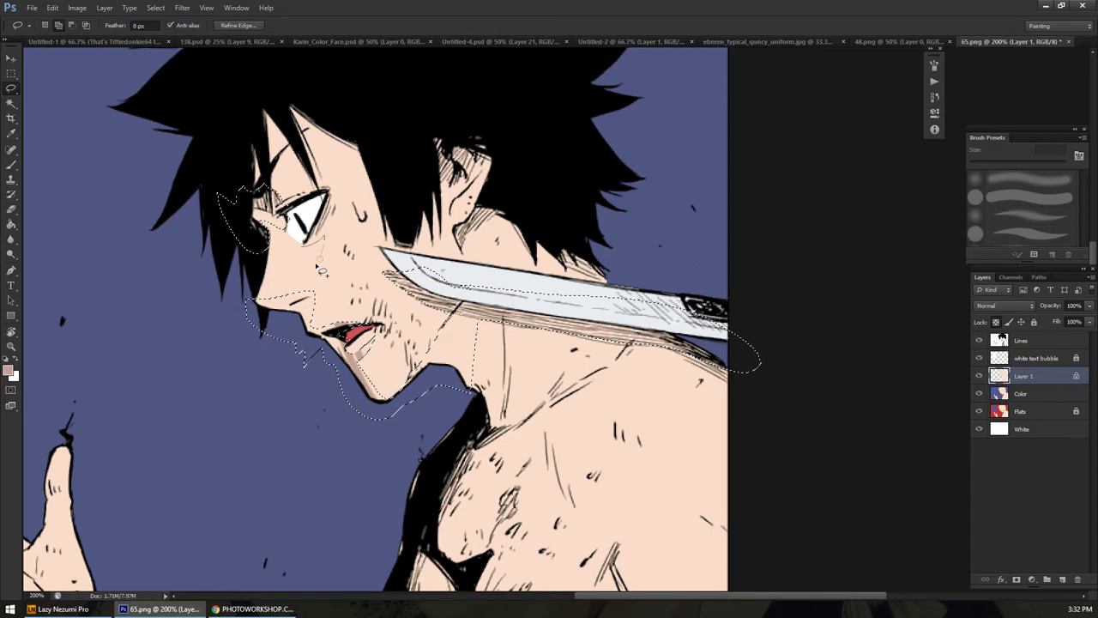
mouse_move(322, 271)
left_mouse_down()
mouse_move(299, 248)
mouse_move(298, 285)
mouse_move(311, 255)
left_mouse_up()
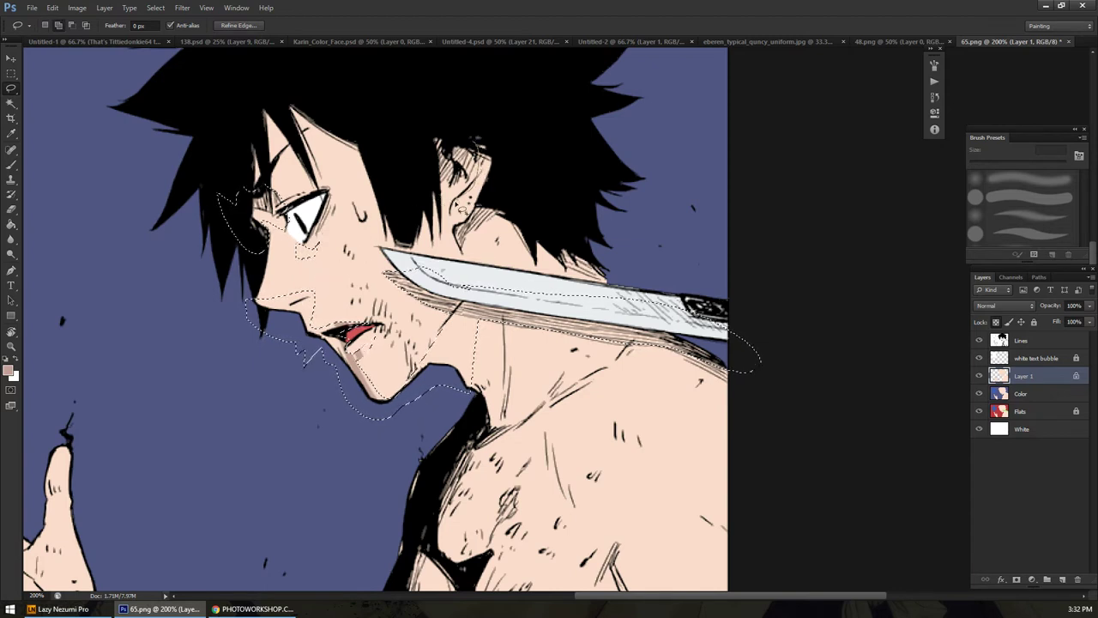
mouse_move(458, 211)
left_mouse_down()
mouse_move(448, 176)
mouse_move(467, 117)
mouse_move(506, 182)
mouse_move(480, 206)
left_mouse_up()
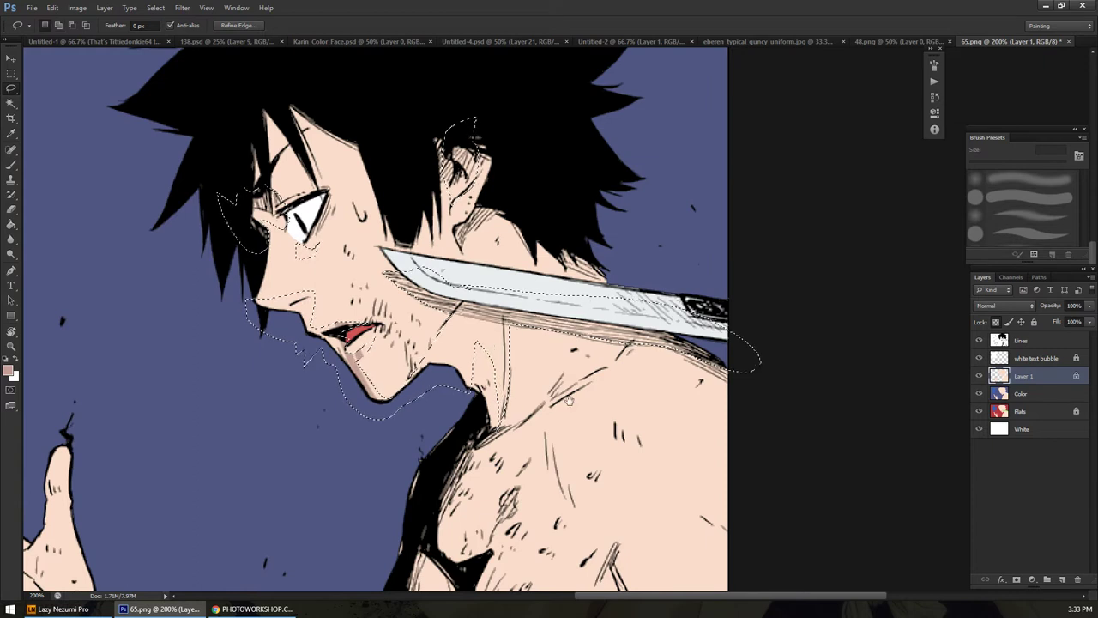
Add the neck shadow area to the selection
scroll(480, 335, "down", 2)
scroll(480, 335, "right", 2)
mouse_move(468, 352)
left_mouse_down()
mouse_move(568, 314)
mouse_move(517, 352)
left_mouse_up()
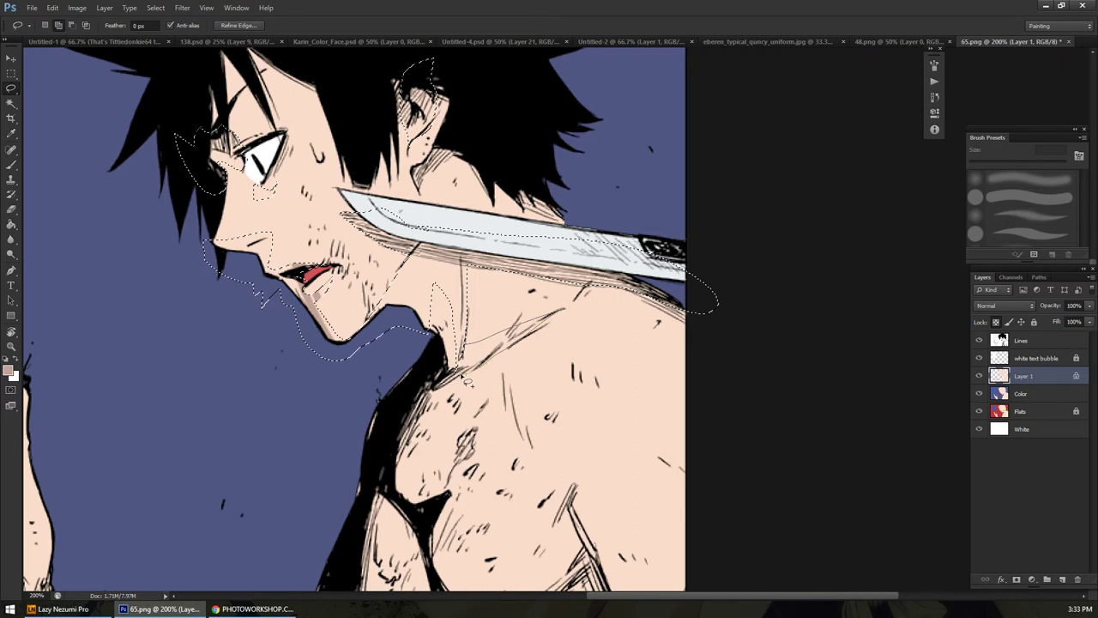
left_click_drag(465, 382, 453, 358)
Add the left chest, lower right chest and shoulder shadows, then zoom out to 100%
left_click_drag(513, 393, 506, 324)
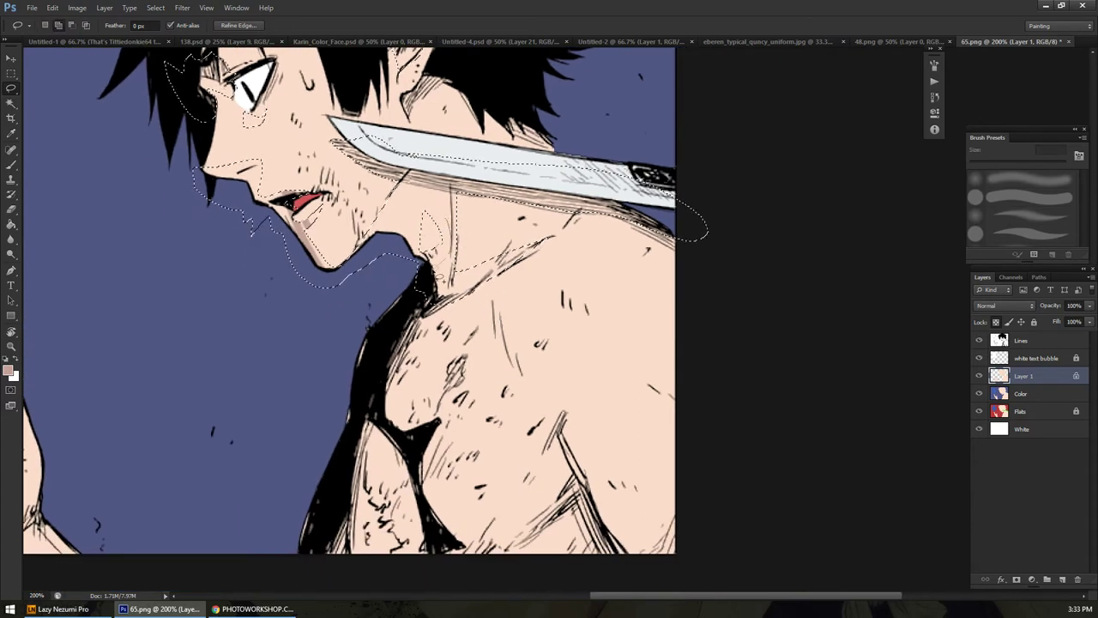
scroll(414, 274, "down", 1)
scroll(413, 274, "right", 1)
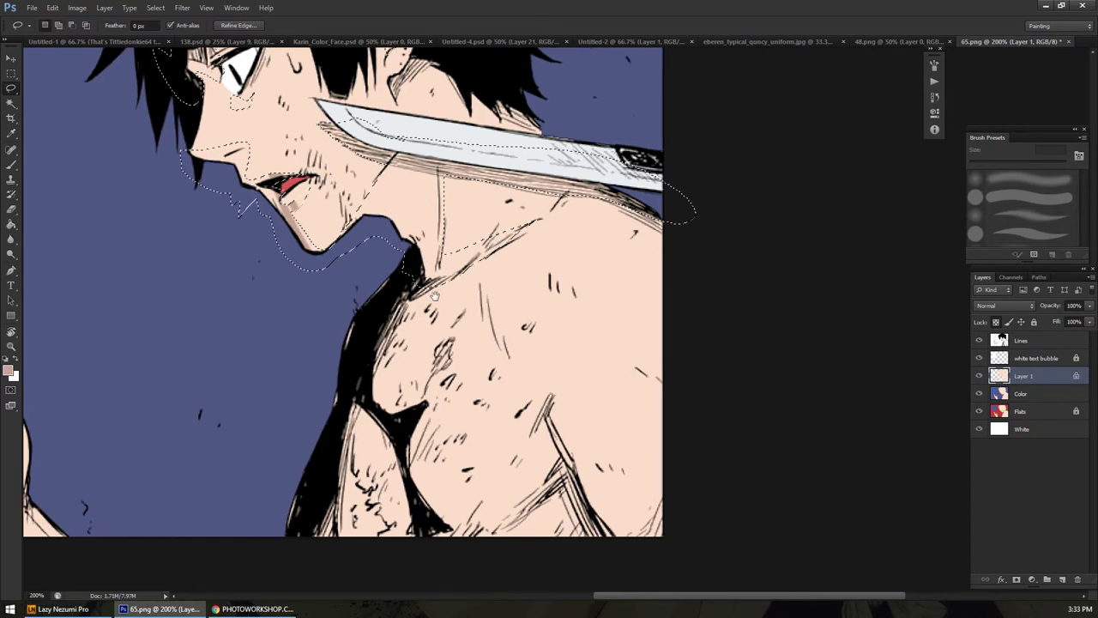
mouse_move(410, 335)
left_mouse_down()
mouse_move(345, 382)
mouse_move(388, 556)
mouse_move(421, 296)
mouse_move(374, 364)
mouse_move(422, 560)
mouse_move(199, 501)
mouse_move(382, 256)
left_mouse_up()
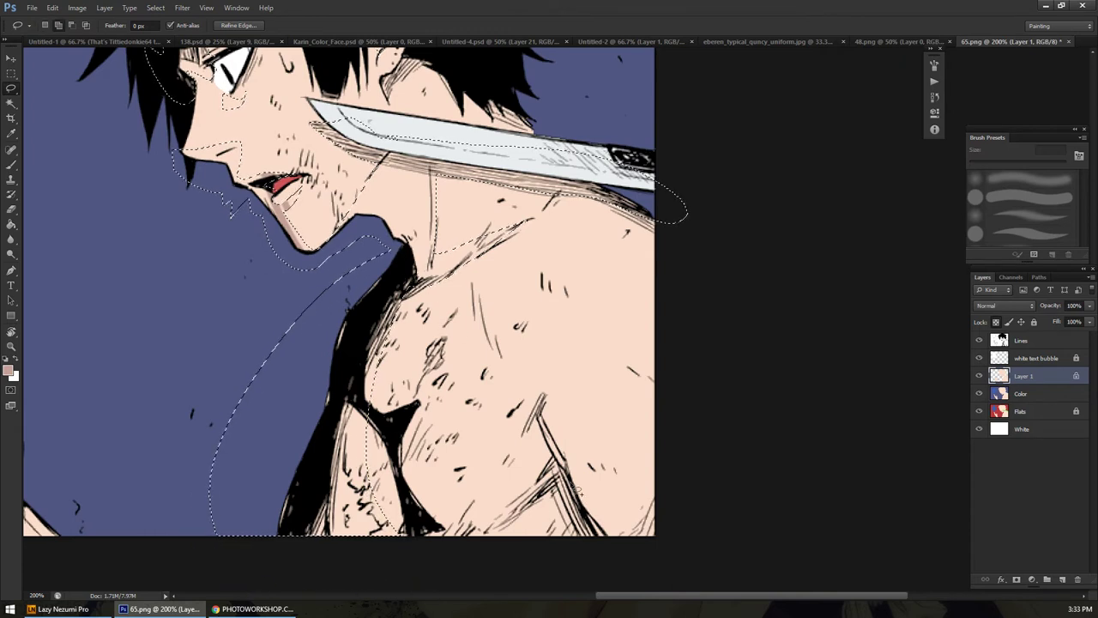
mouse_move(579, 480)
left_mouse_down()
mouse_move(526, 402)
mouse_move(510, 512)
mouse_move(537, 585)
mouse_move(601, 585)
mouse_move(615, 540)
mouse_move(604, 542)
mouse_move(571, 464)
left_mouse_up()
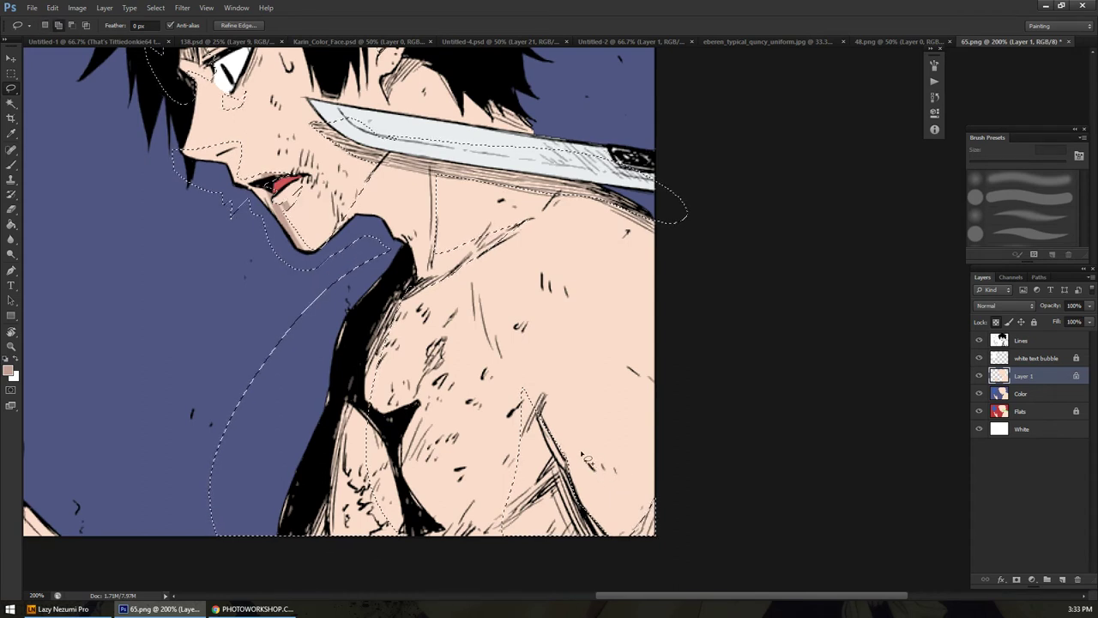
mouse_move(605, 482)
left_mouse_down()
mouse_move(577, 447)
mouse_move(631, 488)
mouse_move(583, 470)
mouse_move(583, 442)
left_mouse_up()
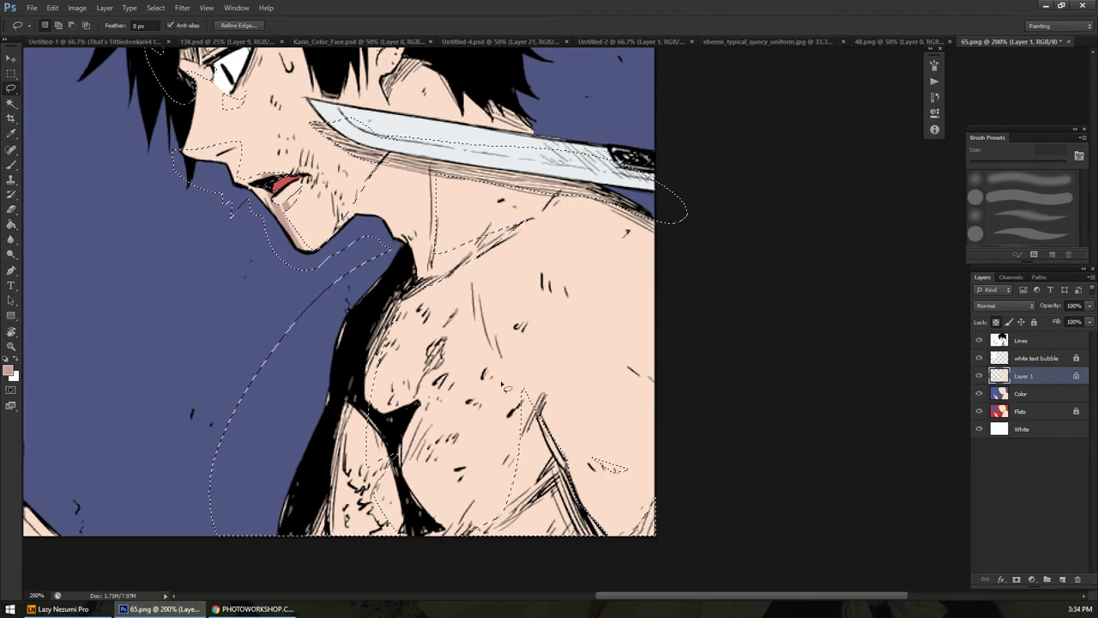
key("z")
key("ctrl+minus")
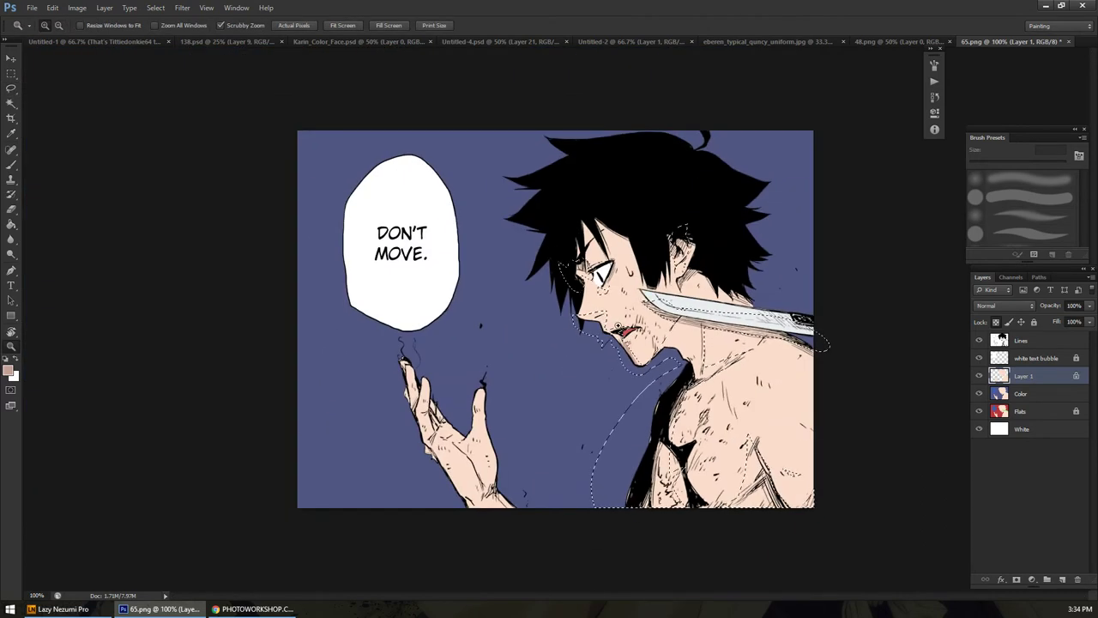
Zoom into the raised hand and lasso the shadow beside the hand and upper fingers
key("ctrl+plus")
left_click(467, 435)
key("l")
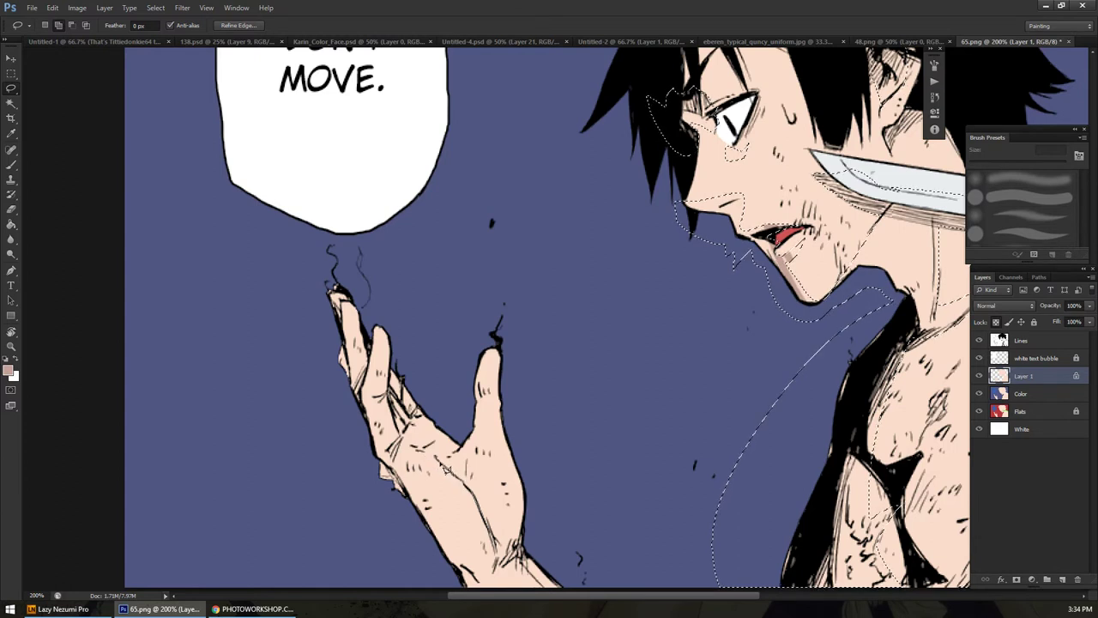
mouse_move(433, 457)
left_mouse_down()
mouse_move(473, 476)
mouse_move(506, 526)
mouse_move(444, 528)
mouse_move(456, 392)
mouse_move(447, 433)
mouse_move(425, 356)
mouse_move(412, 396)
mouse_move(445, 473)
mouse_move(462, 460)
mouse_move(419, 483)
mouse_move(389, 423)
mouse_move(455, 465)
mouse_move(415, 468)
mouse_move(393, 421)
mouse_move(444, 460)
mouse_move(378, 348)
mouse_move(368, 342)
mouse_move(440, 467)
mouse_move(378, 359)
mouse_move(300, 351)
mouse_move(369, 465)
mouse_move(421, 483)
left_mouse_up()
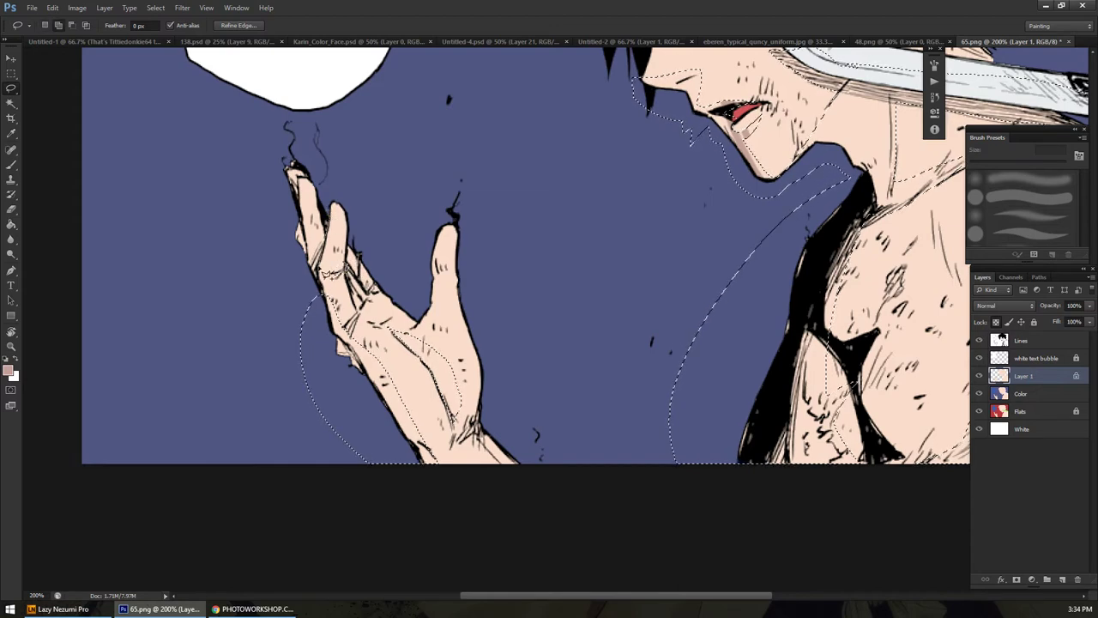
mouse_move(333, 310)
left_mouse_down()
mouse_move(283, 285)
mouse_move(339, 151)
mouse_move(319, 196)
left_mouse_up()
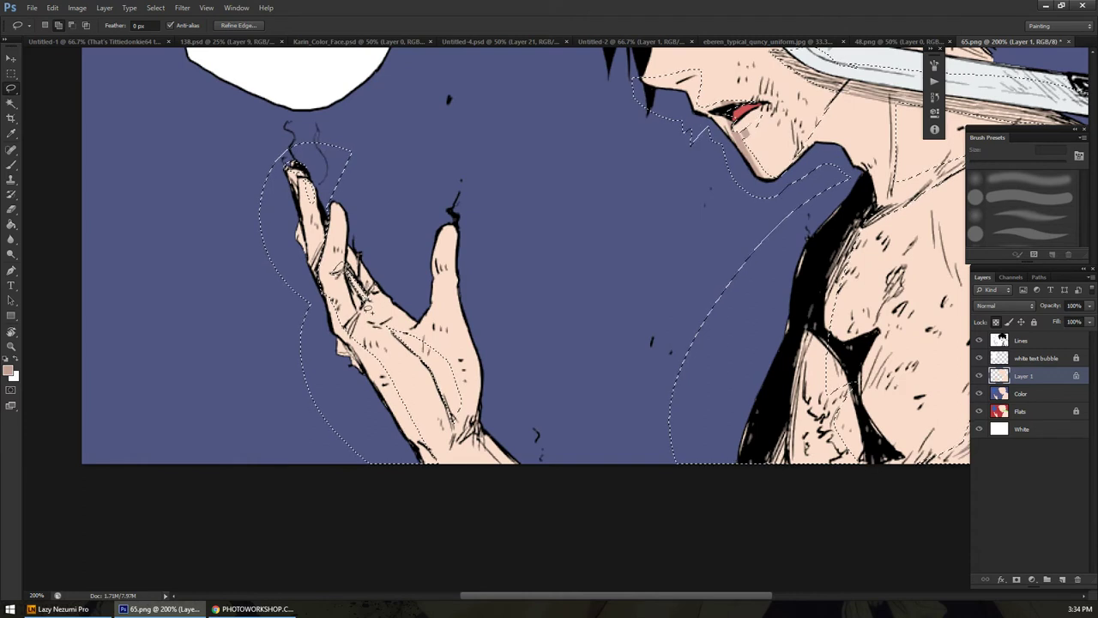
key("ctrl+d")
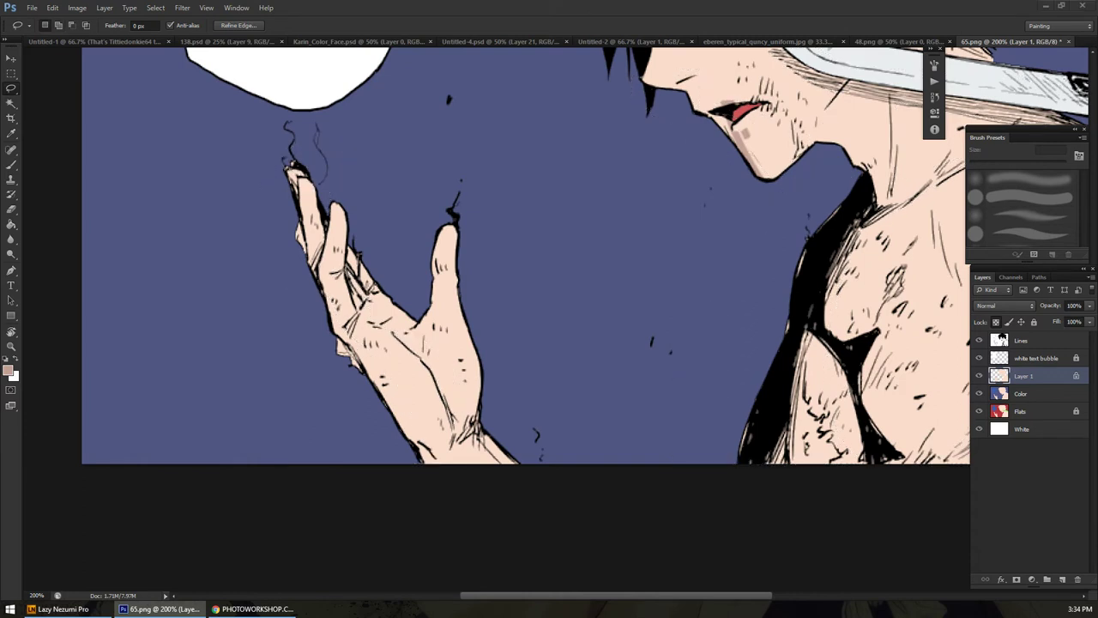
key("ctrl+z")
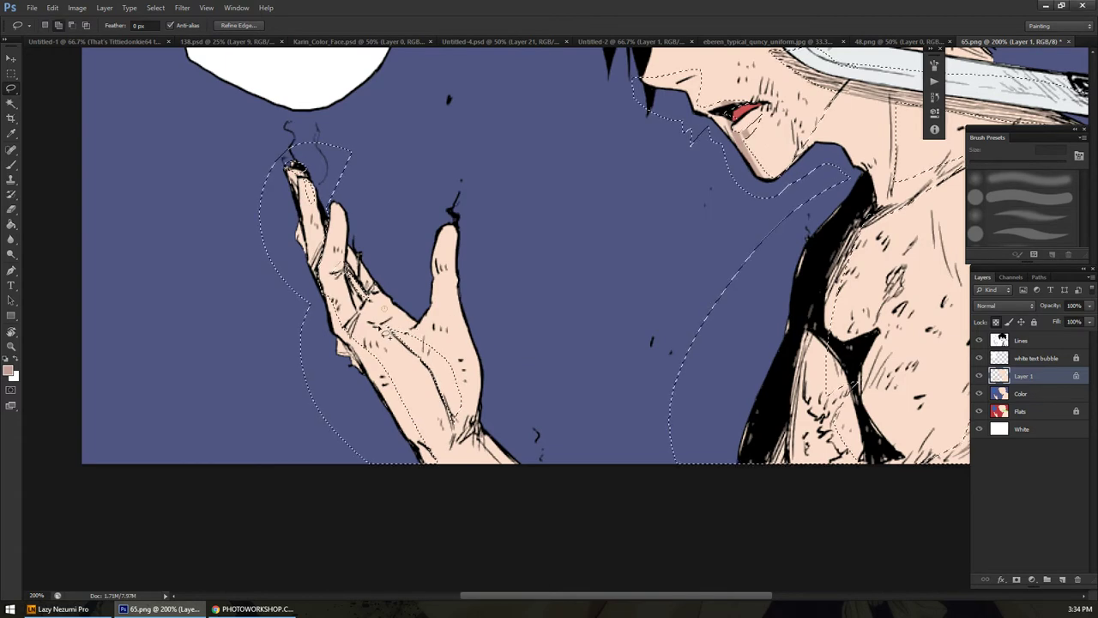
Add a further shadow strip beside the hand and along the wrist to the selection
key("shift")
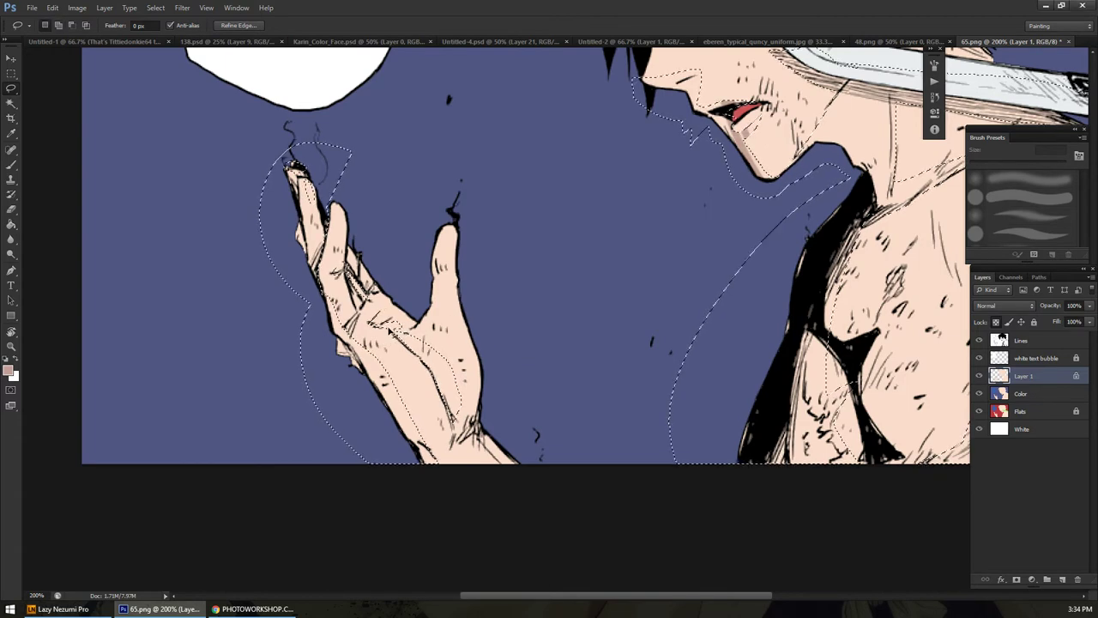
key("shift")
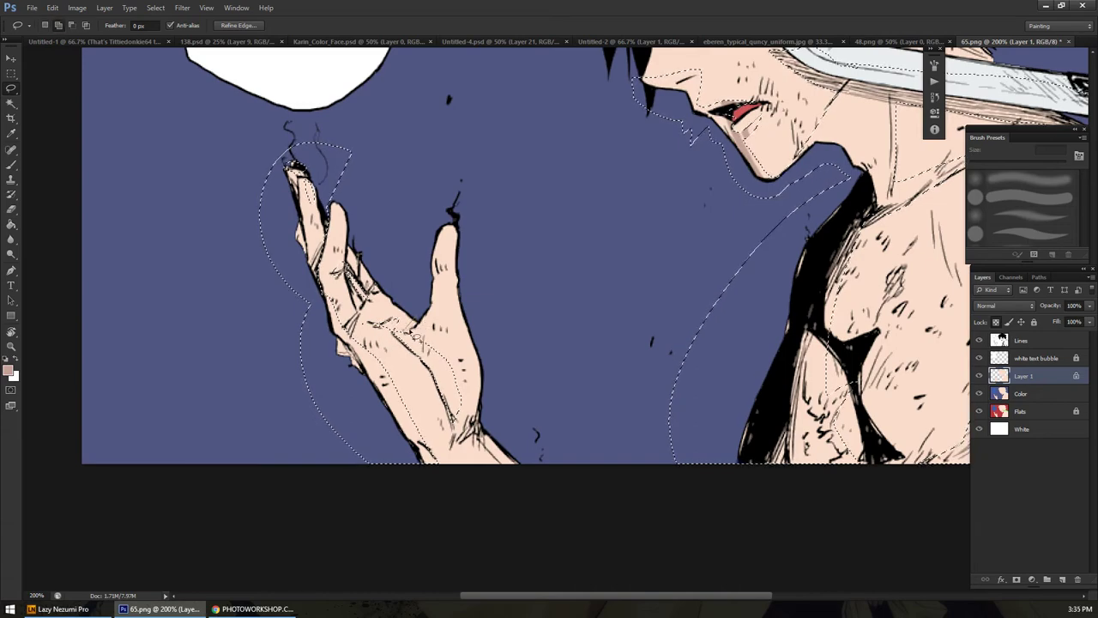
key("z")
key("ctrl+minus")
left_click(501, 481)
key("l")
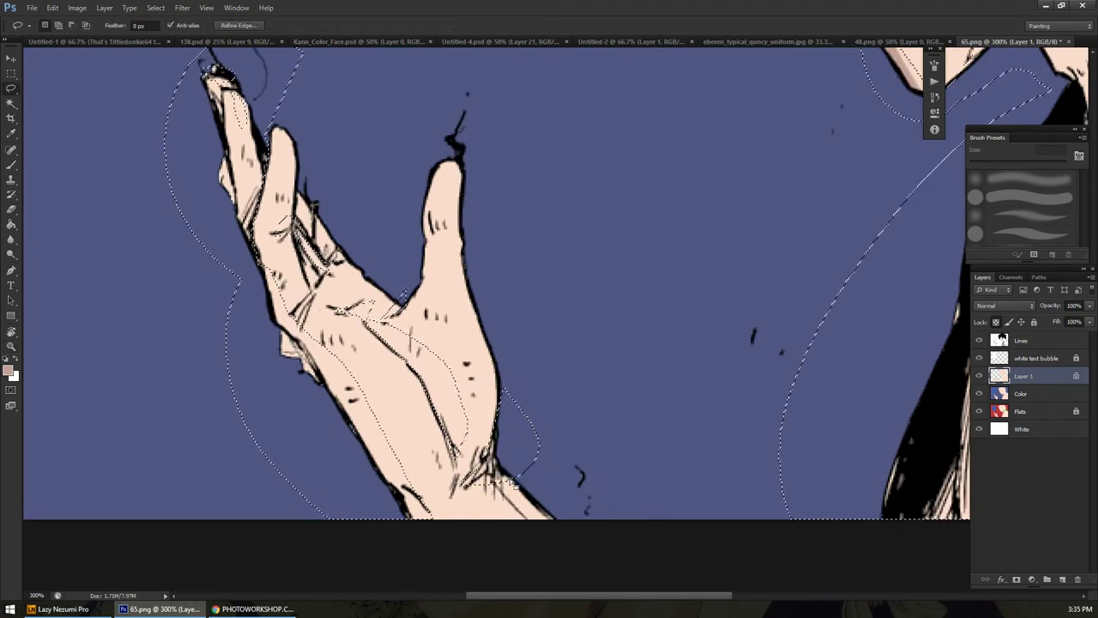
mouse_move(500, 388)
left_mouse_down()
mouse_move(491, 489)
mouse_move(515, 497)
left_mouse_up()
Fill the selected neck, chest and hand areas with the darker skin shadow colour
key("z")
left_click(506, 496, "alt")
left_click(506, 496, "alt")
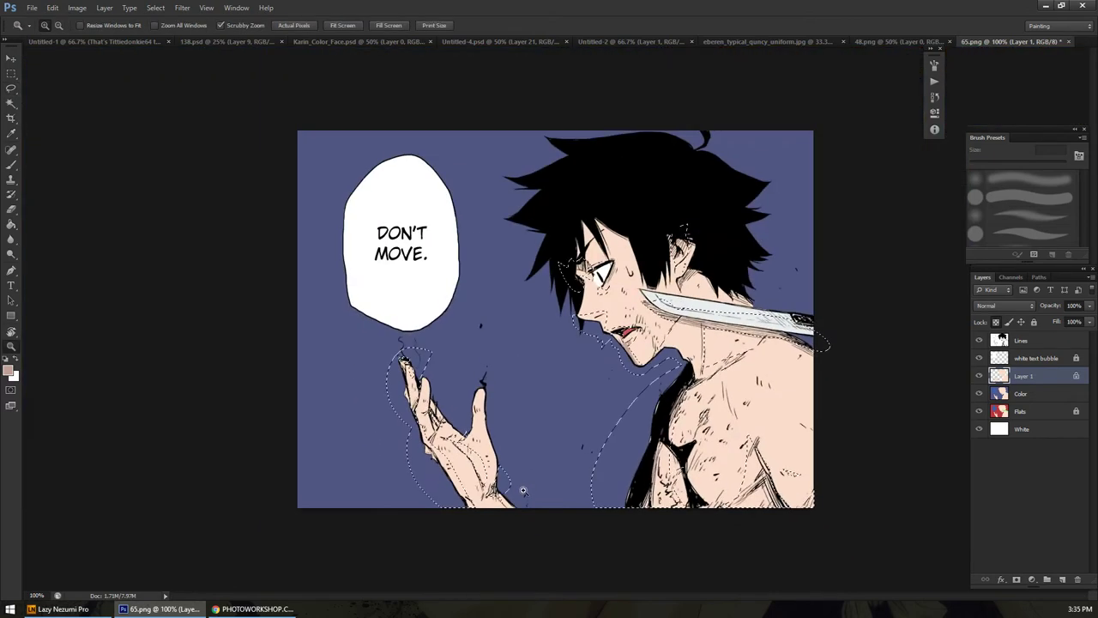
key("g")
key("ctrl+d")
key("ctrl+z")
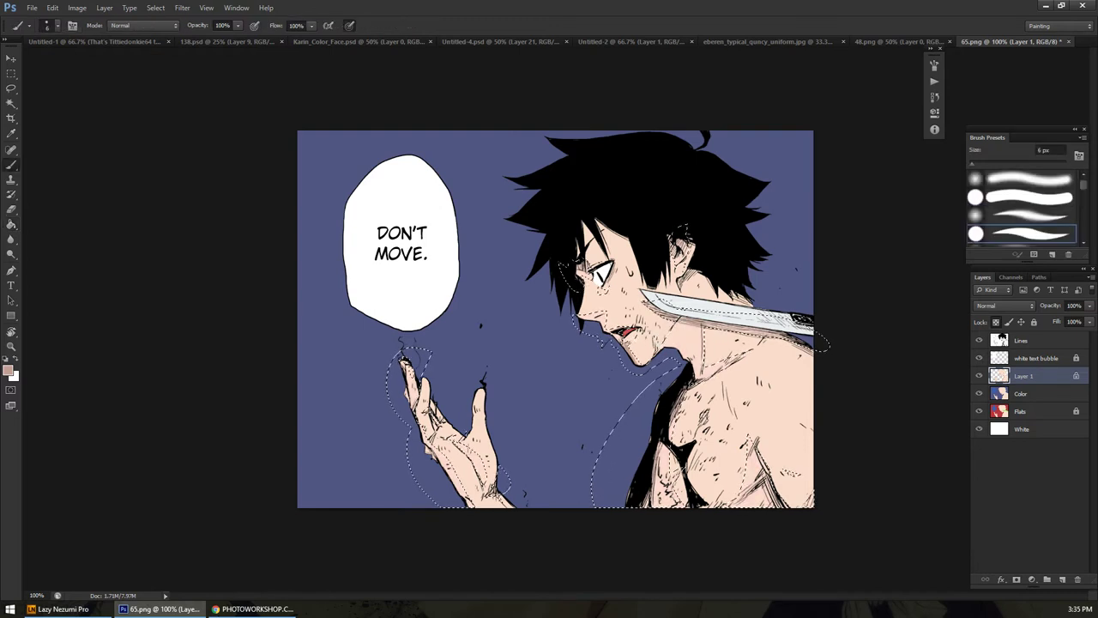
left_click(614, 302)
Enlarge the brush to 150 px and zoom in closely on the hairline
key("b")
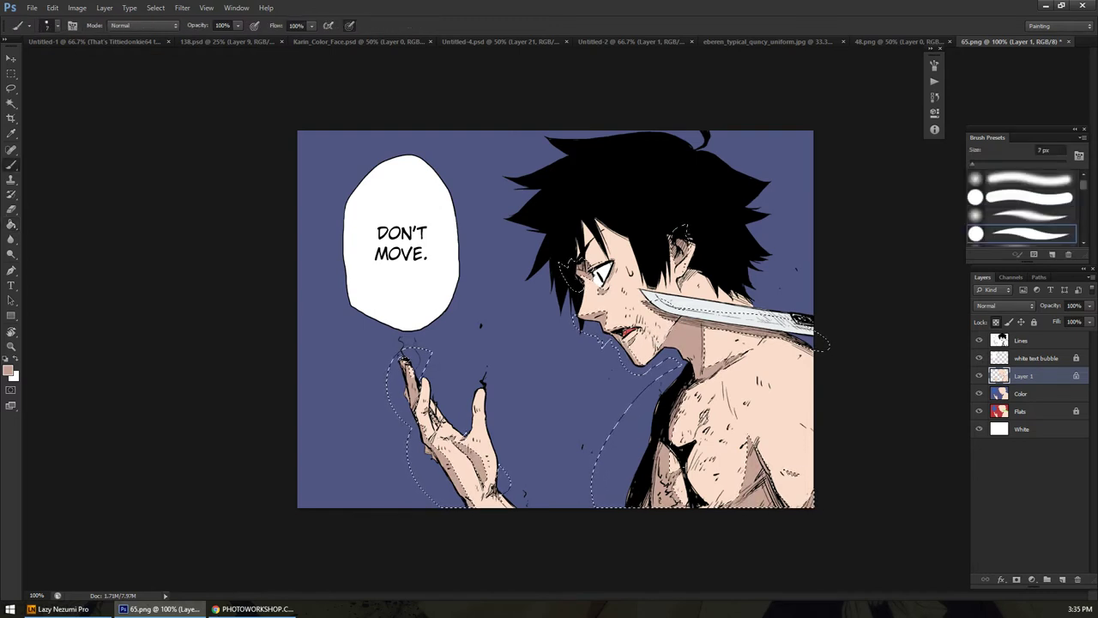
key("bracketright")
key("bracketright")
key("bracketright")
key("bracketright")
key("bracketright")
key("bracketright")
key("bracketright")
key("bracketright")
key("bracketright")
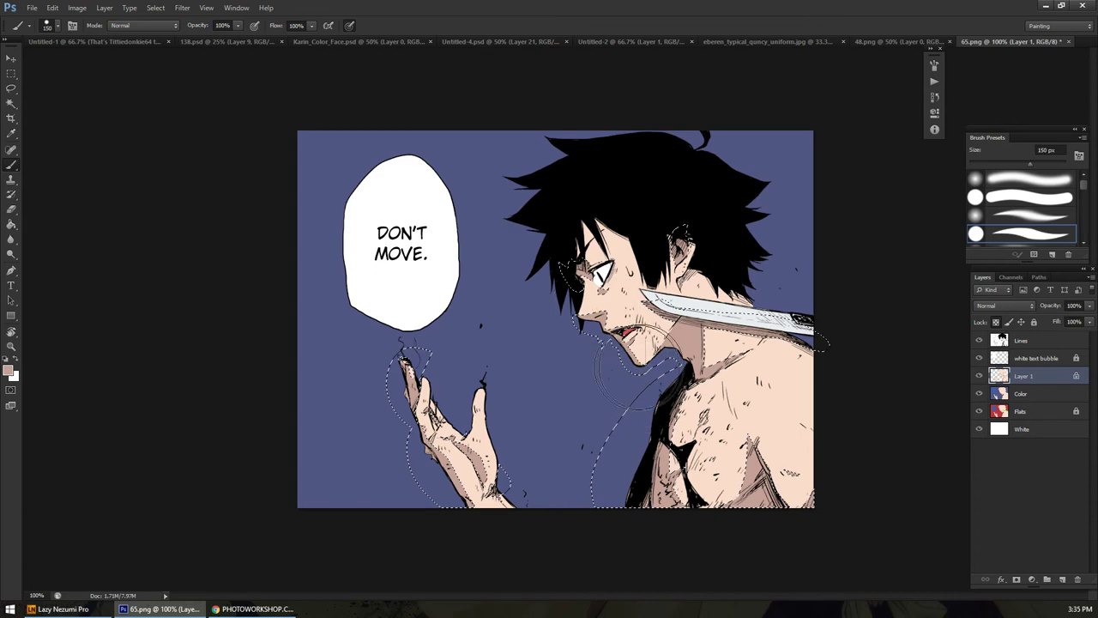
key("z")
left_click(599, 210)
left_click(600, 214)
key("l")
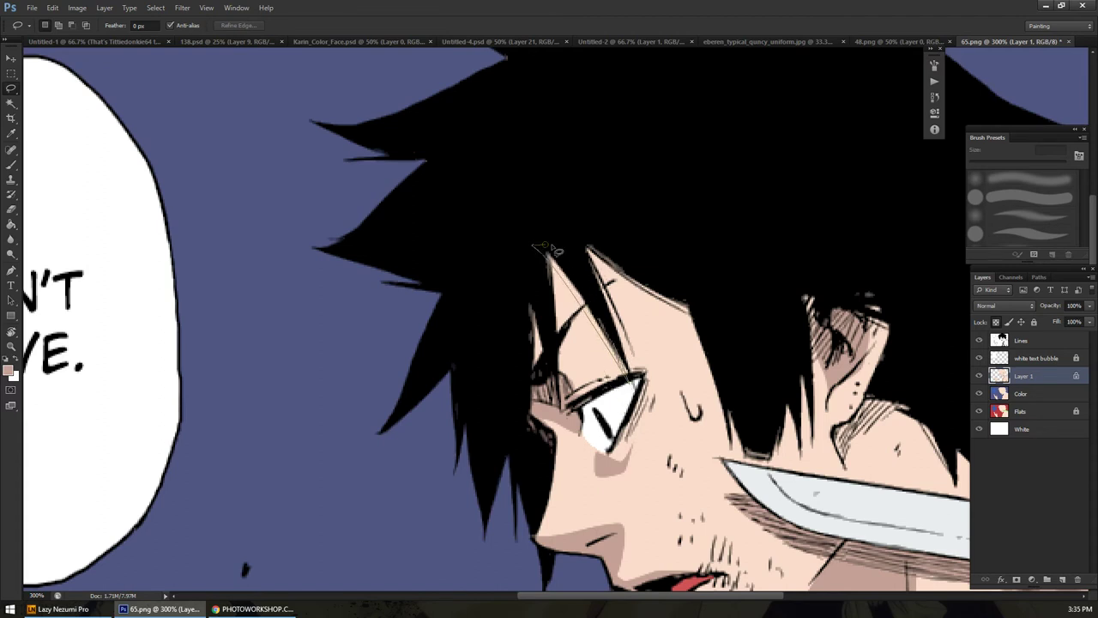
Lasso a strip of forehead and temple along the hair edge above the eye
left_click_drag(595, 283, 592, 286)
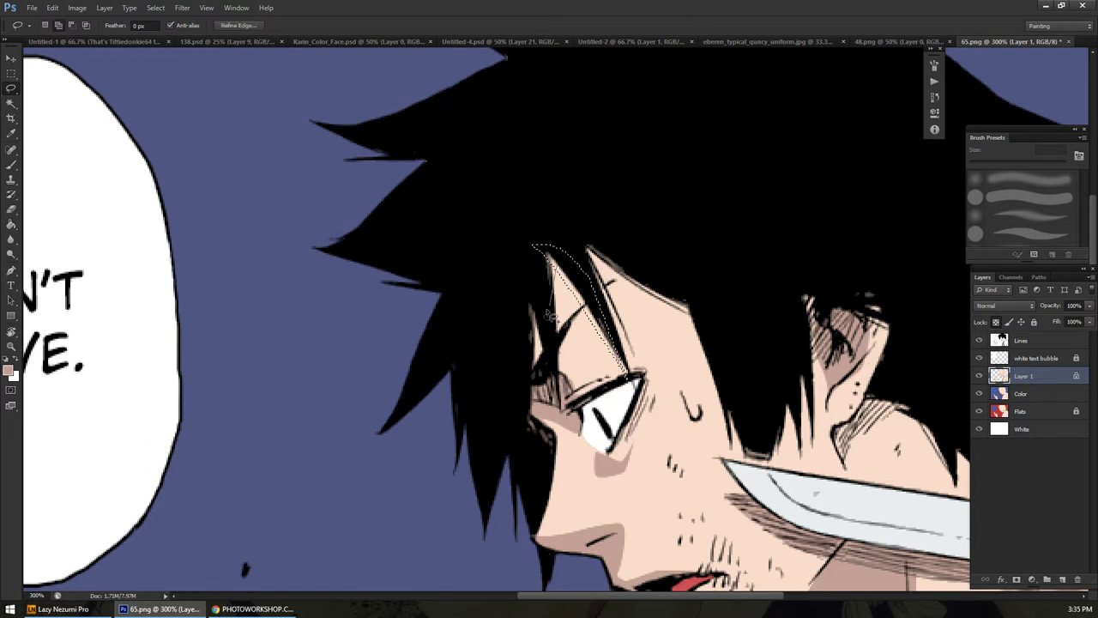
mouse_move(670, 323)
left_mouse_down()
mouse_move(719, 320)
mouse_move(648, 224)
mouse_move(564, 199)
mouse_move(699, 384)
mouse_move(725, 449)
mouse_move(691, 316)
left_mouse_up()
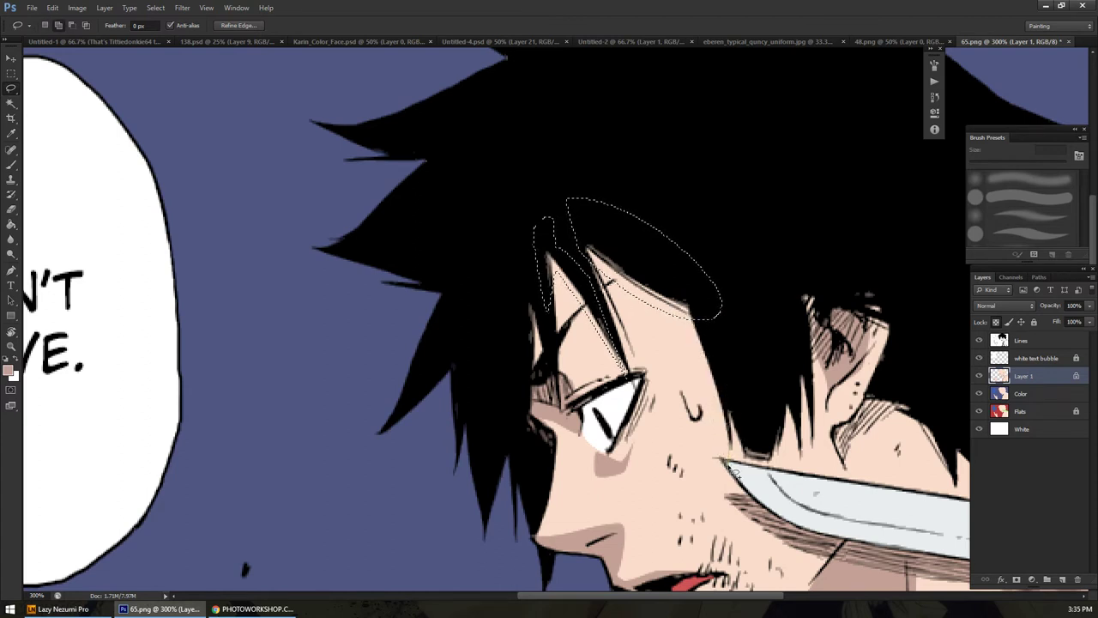
mouse_move(734, 434)
left_mouse_down()
mouse_move(731, 468)
mouse_move(673, 296)
mouse_move(729, 300)
left_mouse_up()
mouse_move(735, 378)
left_mouse_down()
mouse_move(748, 463)
mouse_move(755, 408)
left_mouse_up()
mouse_move(809, 442)
left_mouse_down()
mouse_move(779, 356)
mouse_move(794, 398)
mouse_move(806, 390)
mouse_move(815, 442)
mouse_move(803, 354)
mouse_move(693, 304)
left_mouse_up()
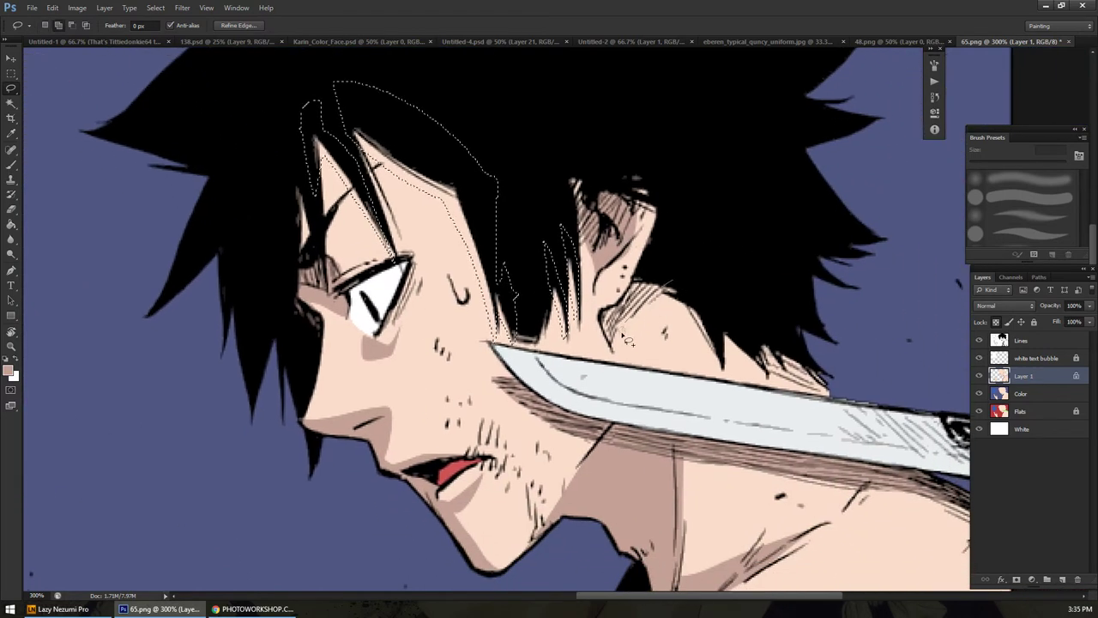
mouse_move(631, 341)
left_mouse_down()
mouse_move(626, 376)
mouse_move(601, 315)
mouse_move(629, 312)
mouse_move(659, 268)
left_mouse_up()
Clear the selection and zoom back out to the whole panel
key("z")
key("ctrl+d")
left_click(671, 341, "alt")
left_click(670, 341, "alt")
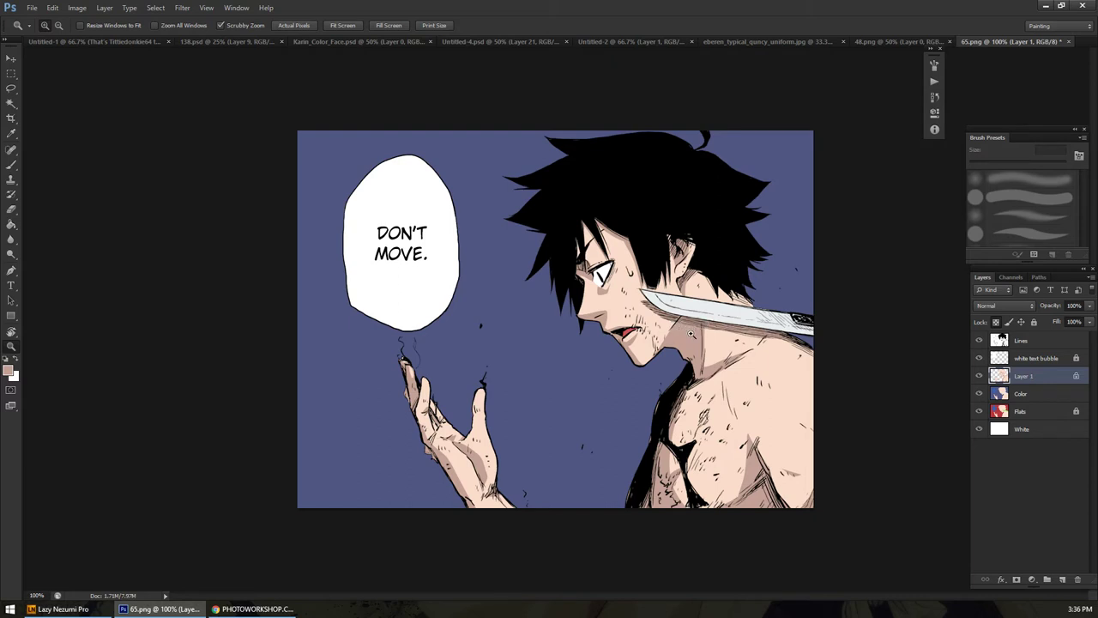
Try a Hue/Saturation change with more saturation and a pinker hue, then cancel it
key("ctrl+b")
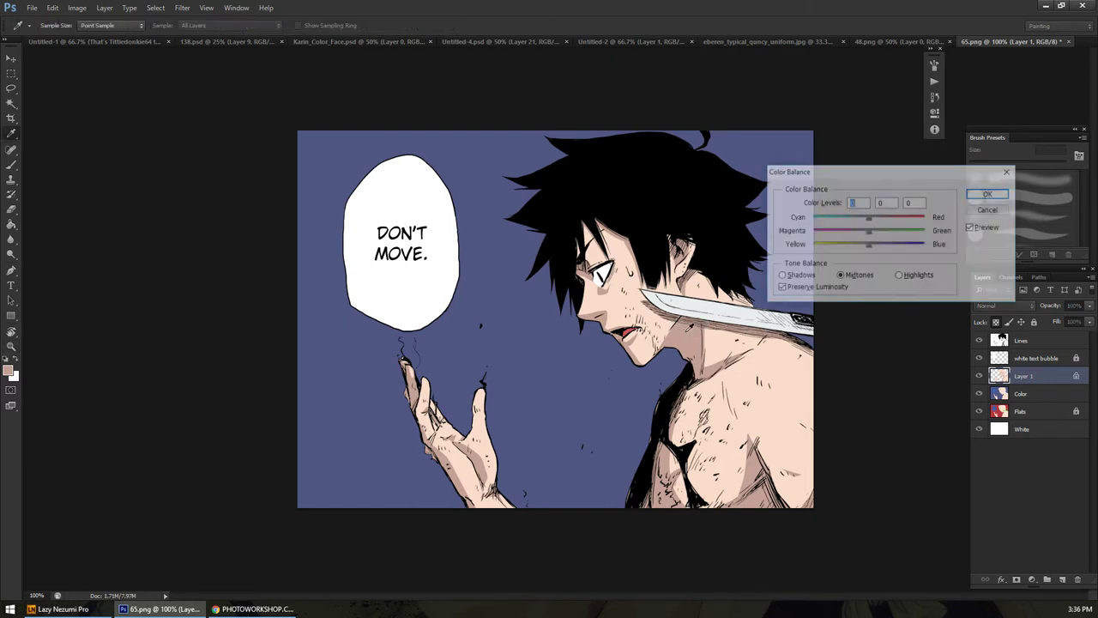
left_click(1008, 170)
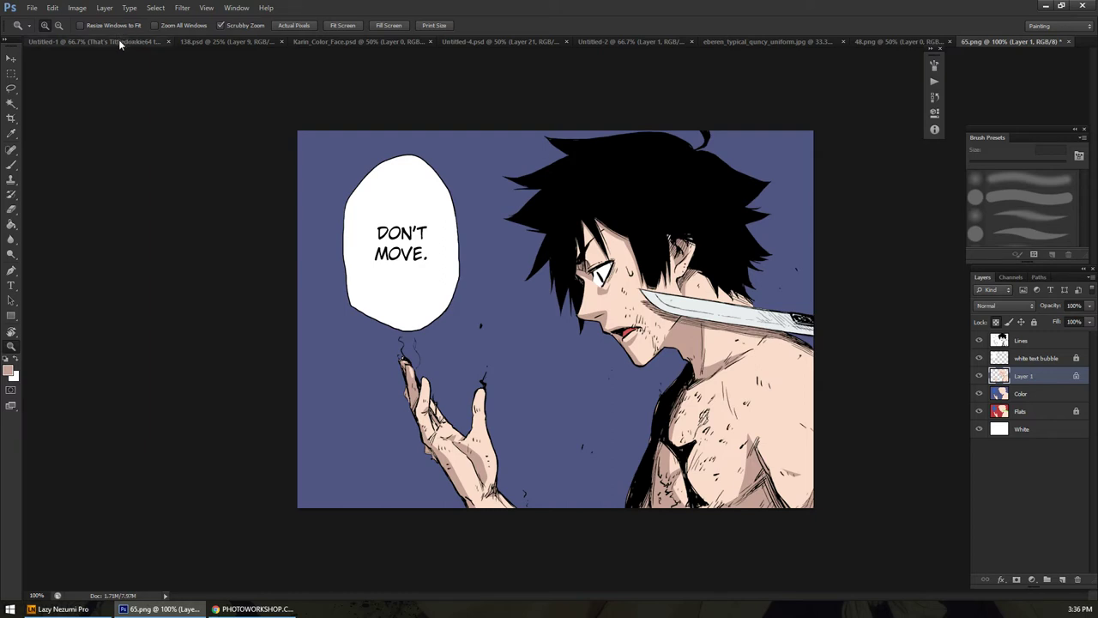
left_click(77, 9)
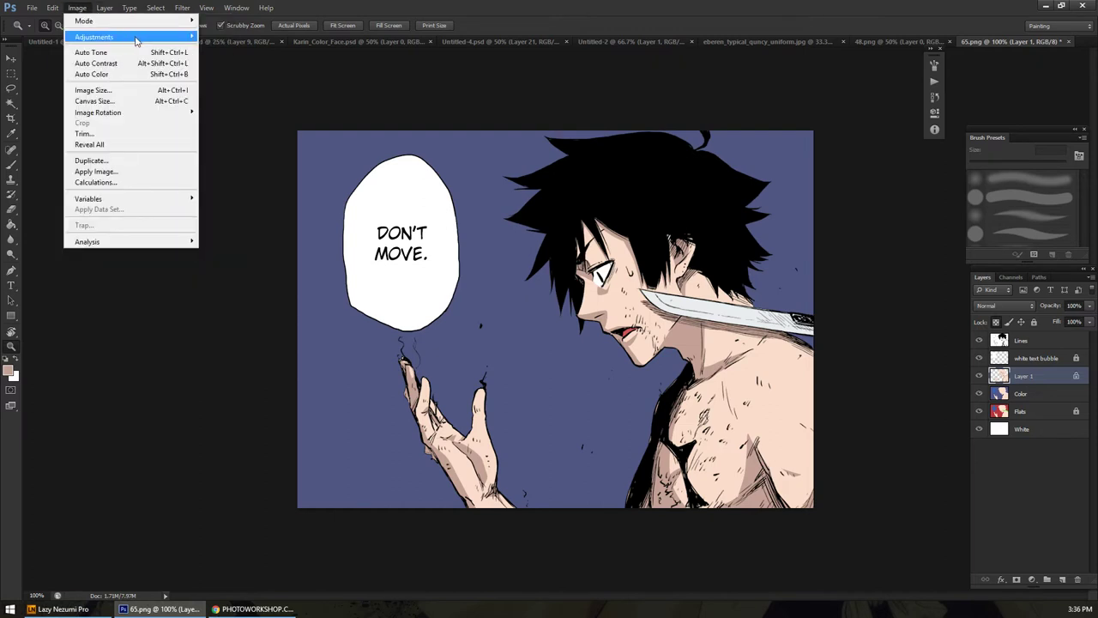
mouse_move(137, 40)
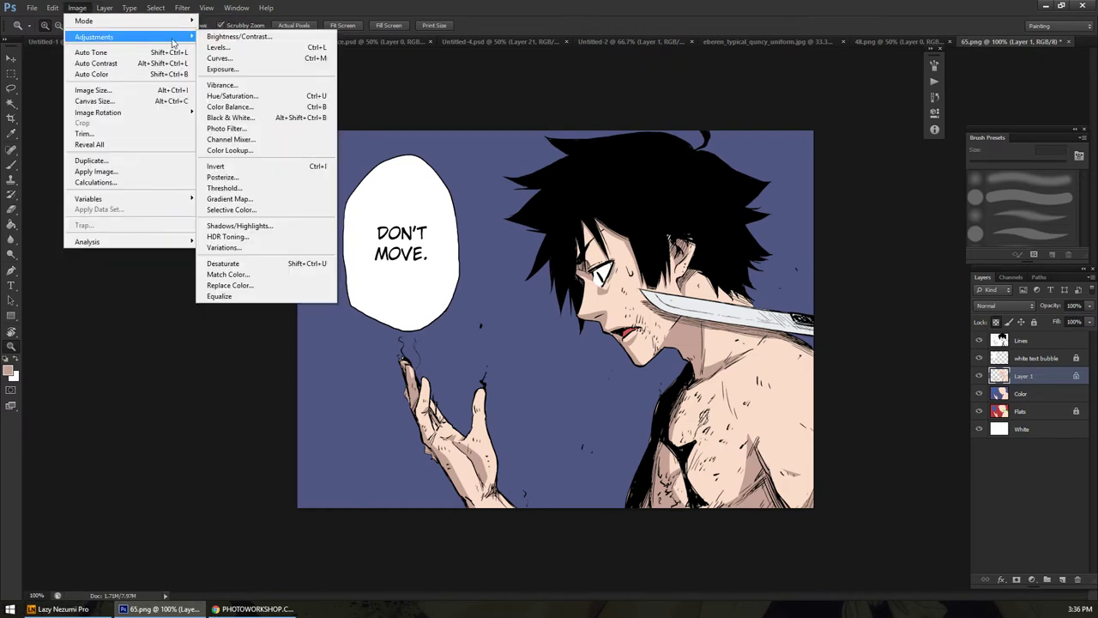
left_click(298, 98)
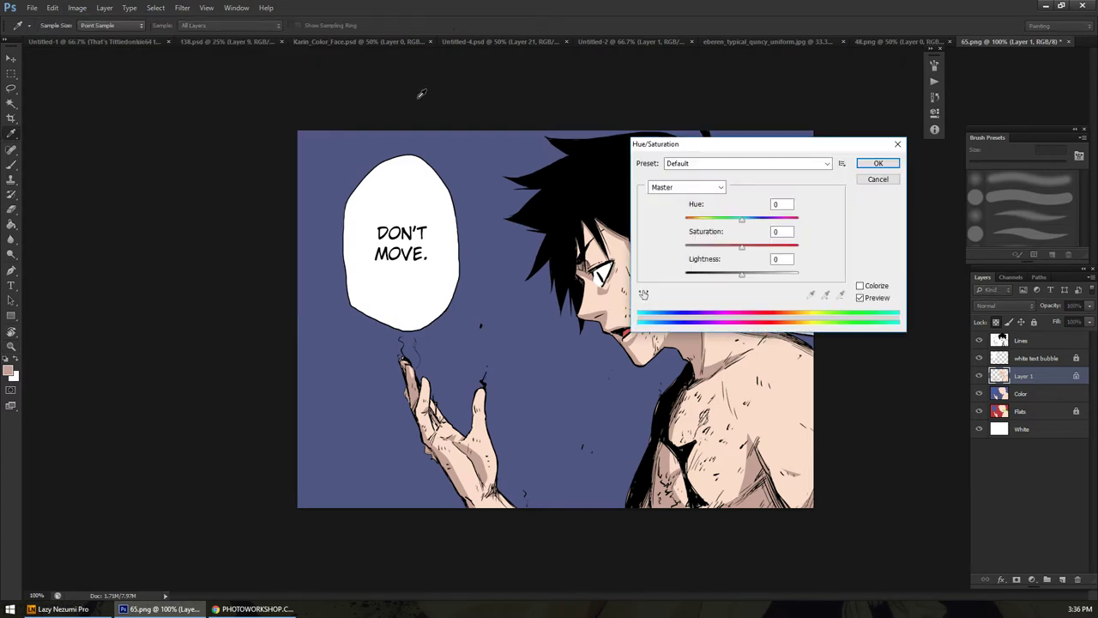
left_click(889, 182)
key("l")
key("ctrl+u")
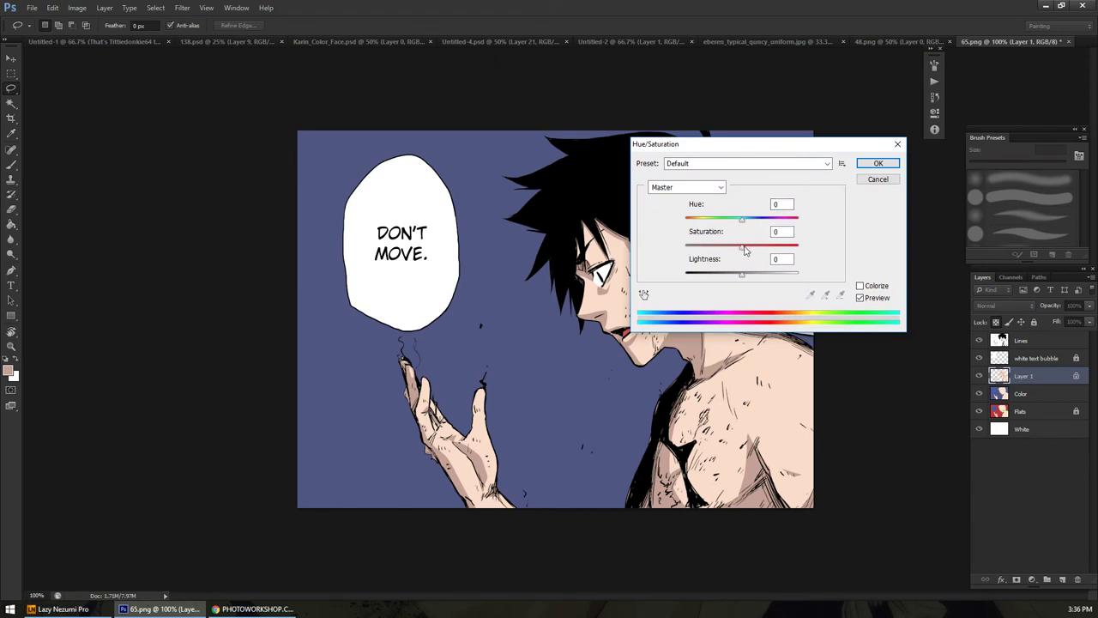
left_click_drag(742, 247, 764, 248)
mouse_move(741, 220)
left_mouse_down()
mouse_move(763, 221)
mouse_move(731, 220)
left_mouse_up()
left_click(877, 179)
key("z")
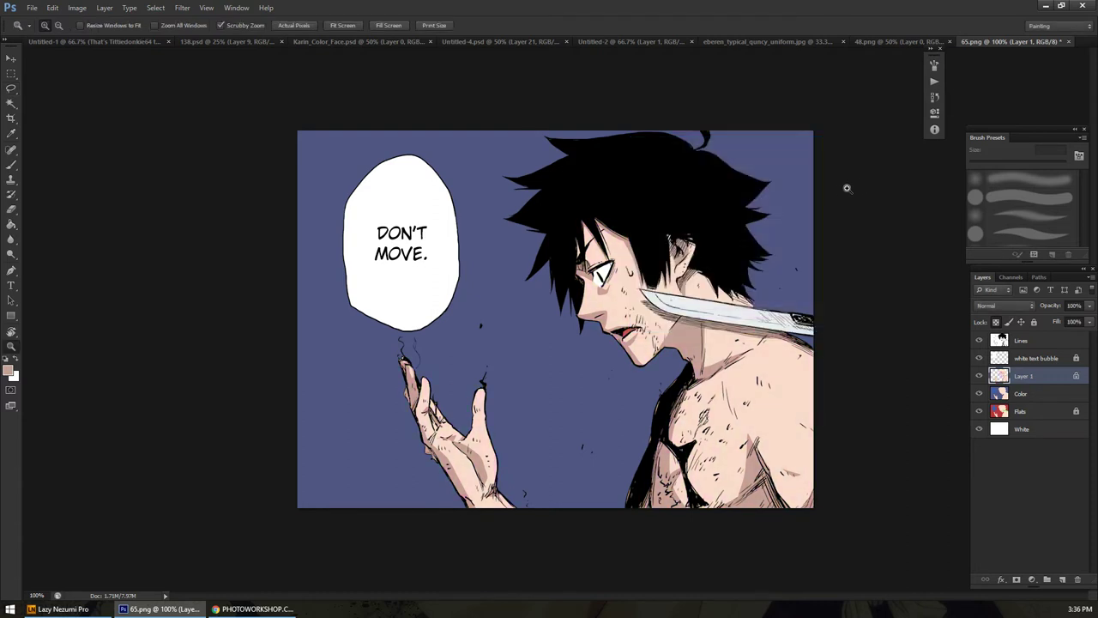
Apply Color Balance with the midtones pushed +31 toward blue
key("ctrl+b")
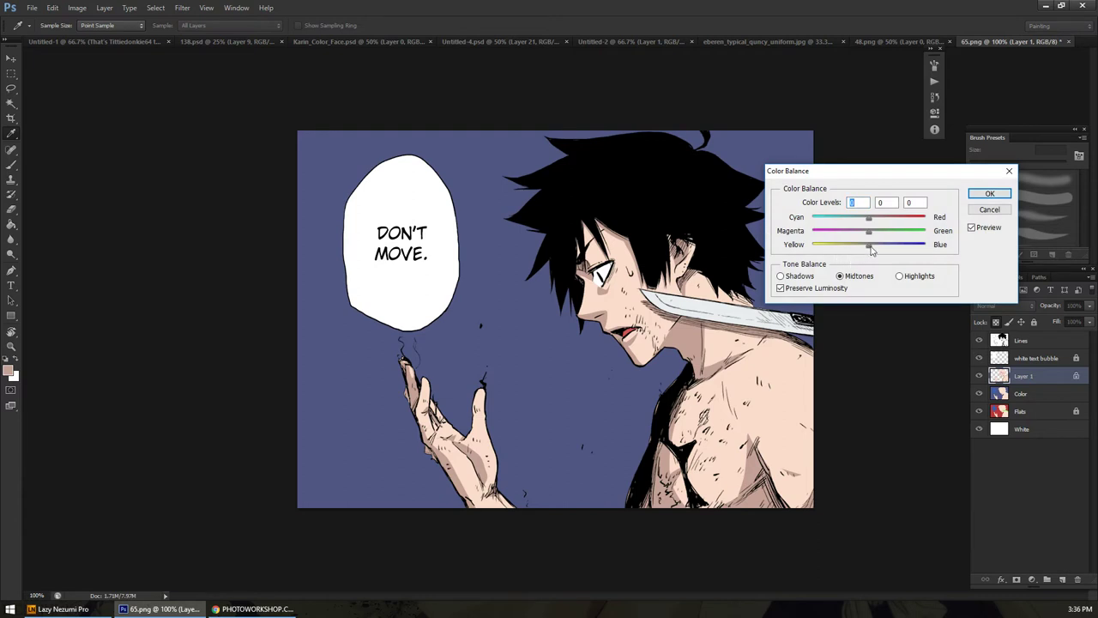
left_click(989, 211)
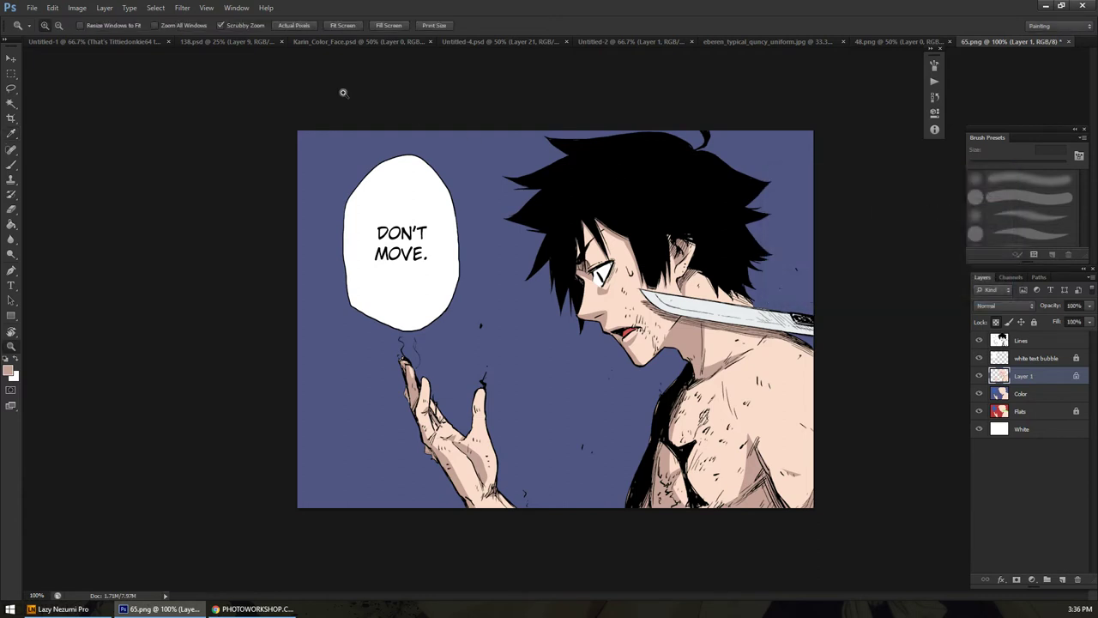
left_click(78, 9)
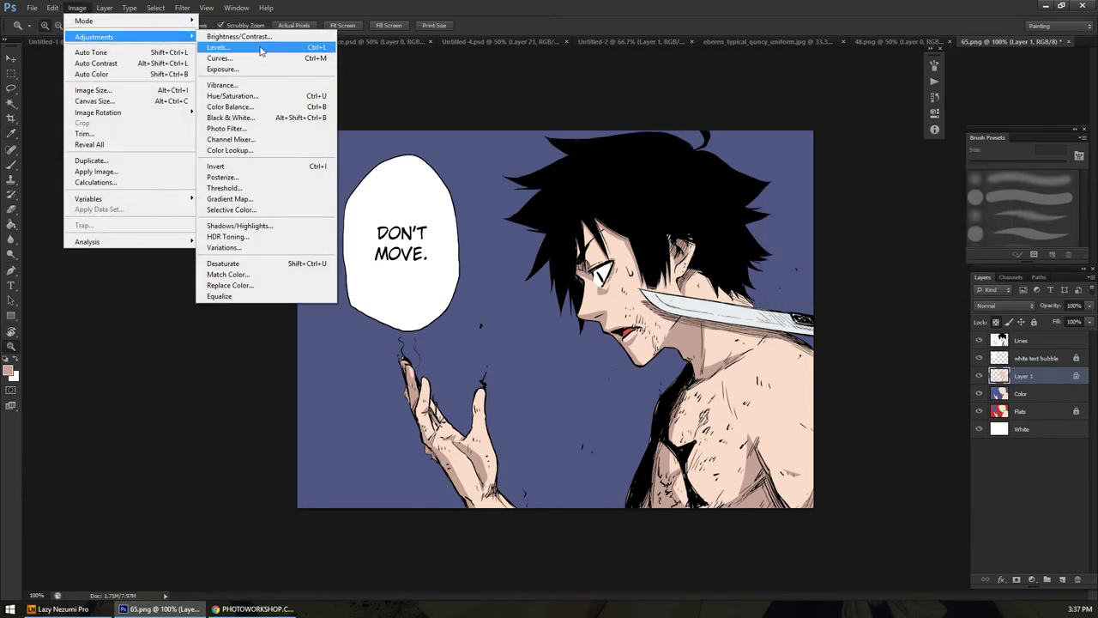
left_click(257, 107)
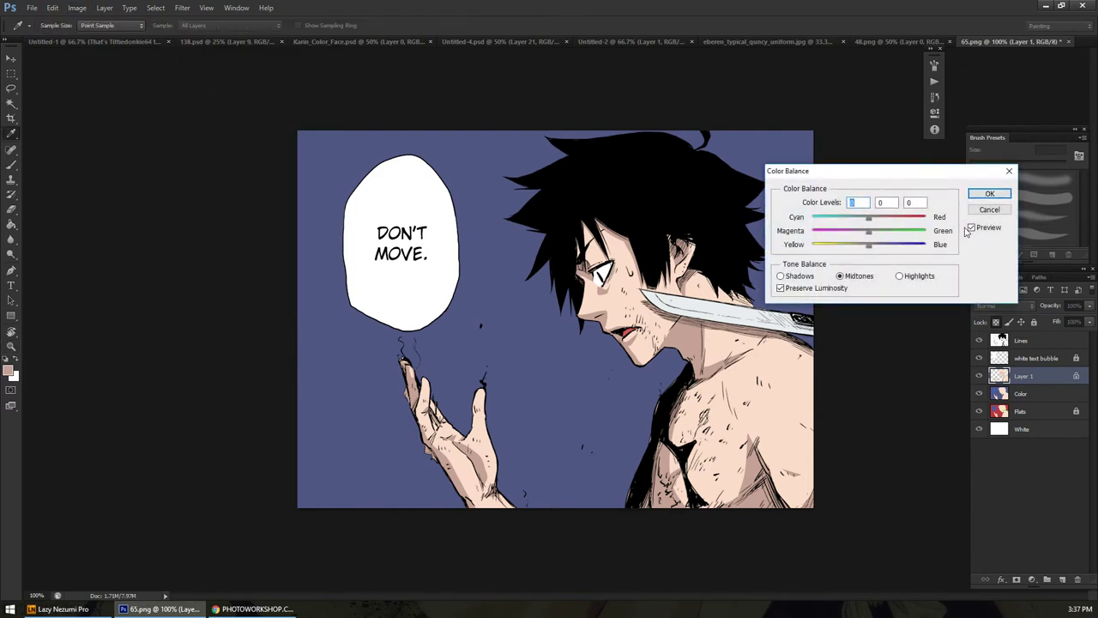
left_click(995, 214)
key("ctrl+b")
left_click_drag(869, 249, 901, 249)
left_click(985, 197)
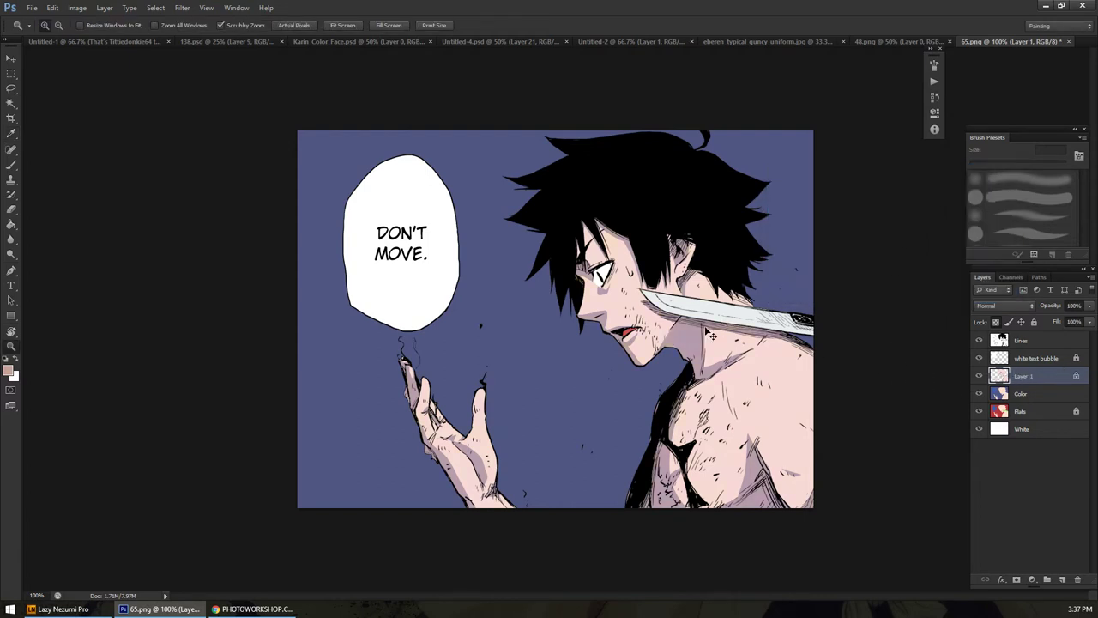
key("b")
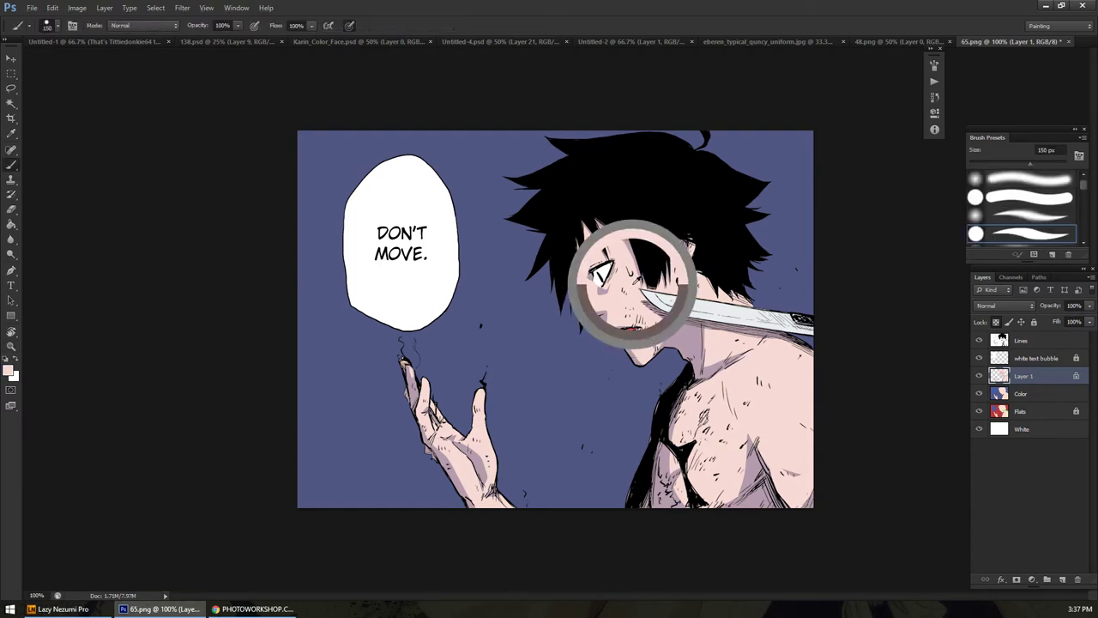
key("F12")
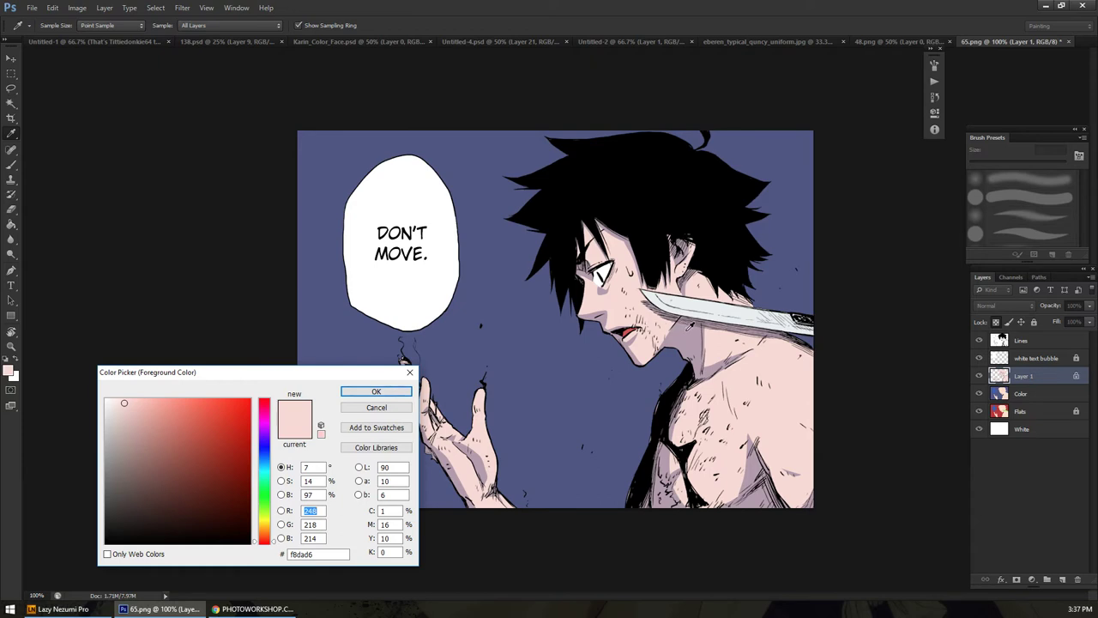
left_click(688, 327)
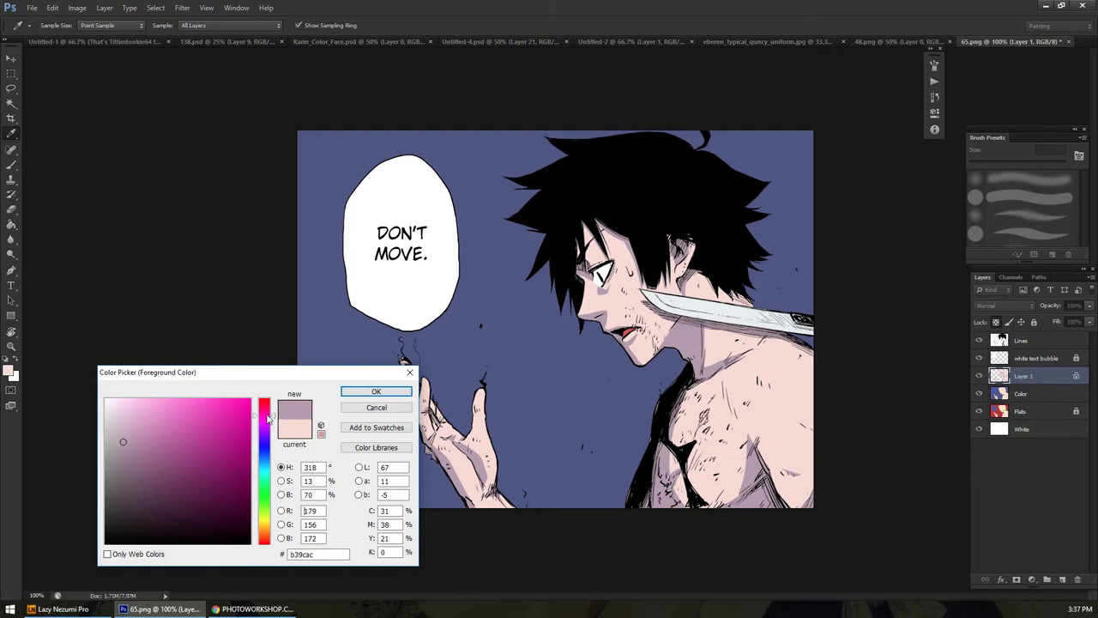
left_click_drag(271, 416, 271, 413)
mouse_move(123, 446)
left_mouse_down()
mouse_move(118, 454)
mouse_move(126, 448)
left_mouse_up()
left_click(388, 407)
key("z")
left_click(604, 388, "alt")
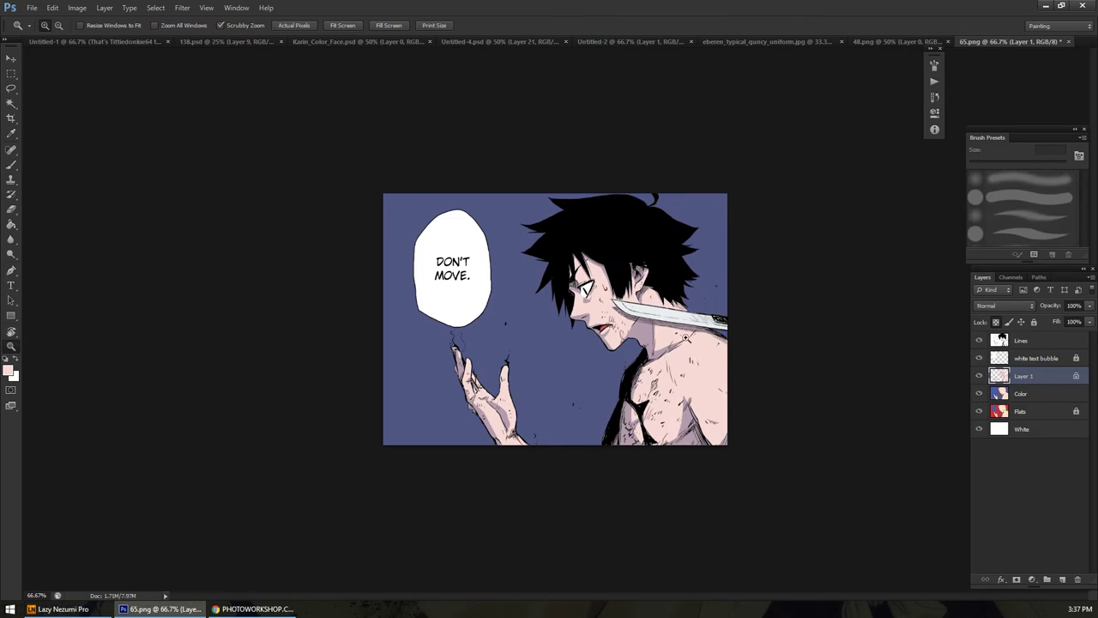
left_click(673, 336)
left_click(674, 336)
left_click(674, 353, "alt")
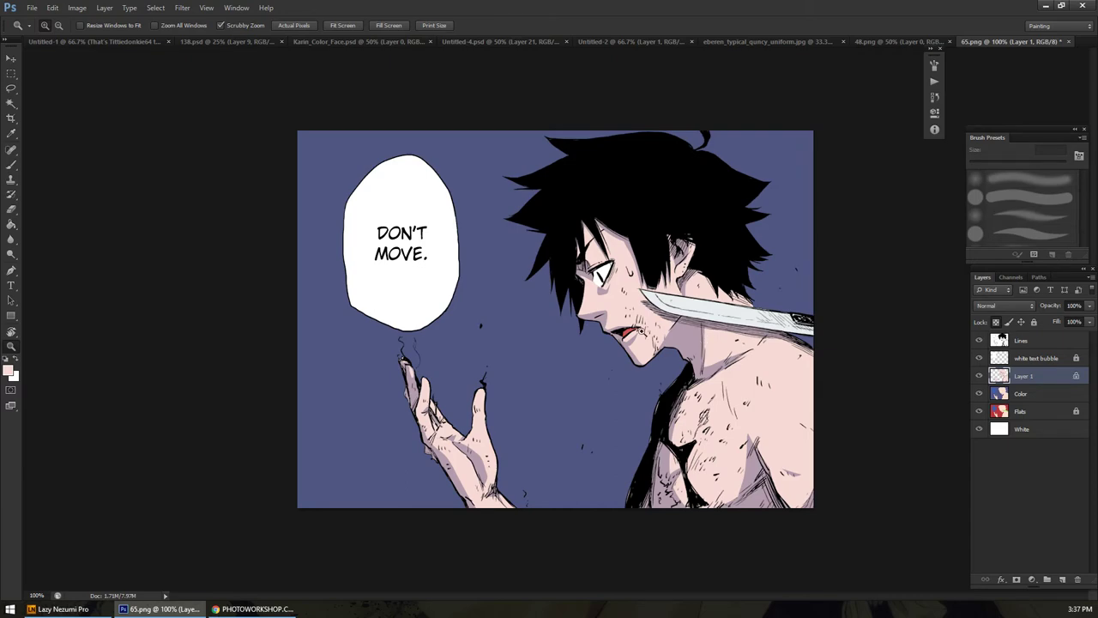
left_click(635, 330)
left_click(635, 329)
left_click(639, 355, "alt")
left_click(639, 358, "alt")
left_click(639, 357, "alt")
Merge the Color layer into Layer 1 and Magic Wand the character on Flats
left_click(1047, 392, "shift")
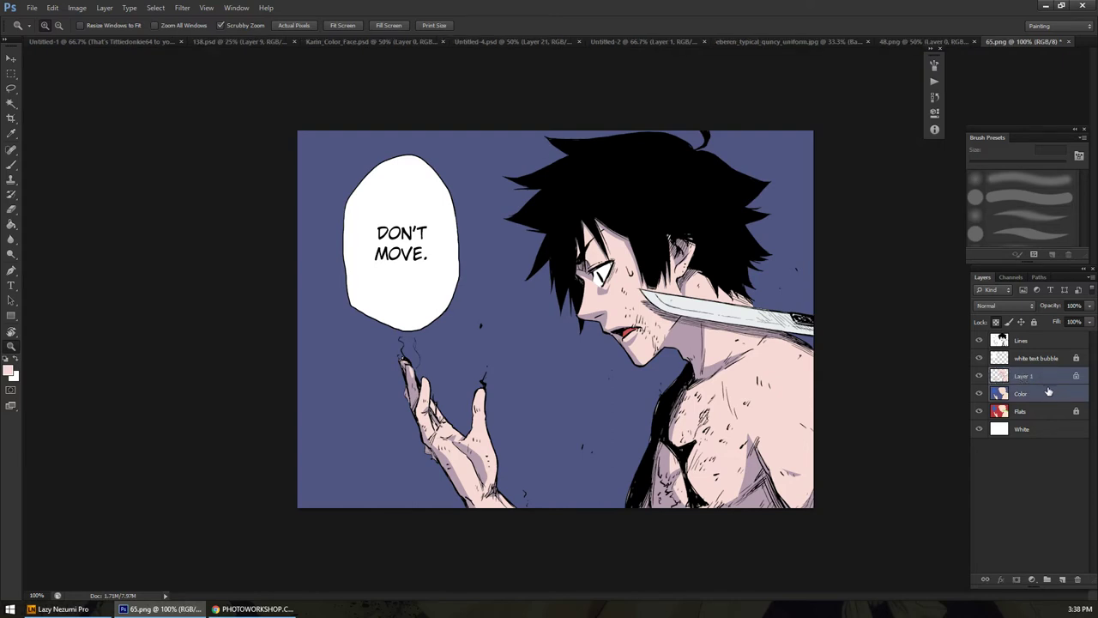
right_click(1052, 390)
left_click(999, 454)
left_click(999, 393)
key("w")
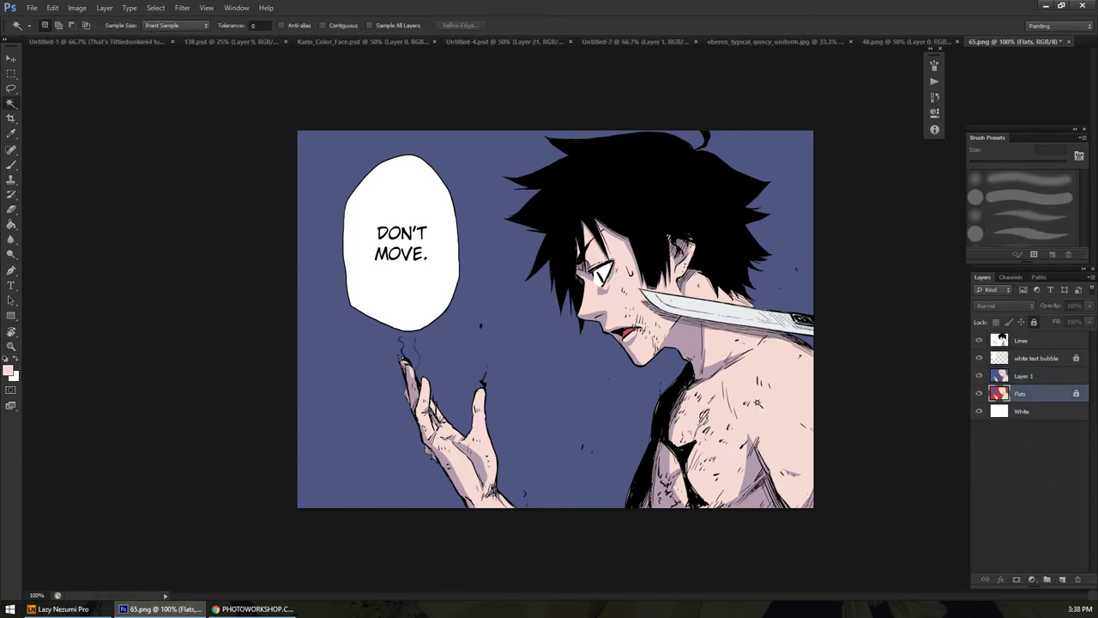
left_click(769, 417)
Wash Layer 1 with pale pink using a 900 px brush, deselect, and add Layer 2
key("b")
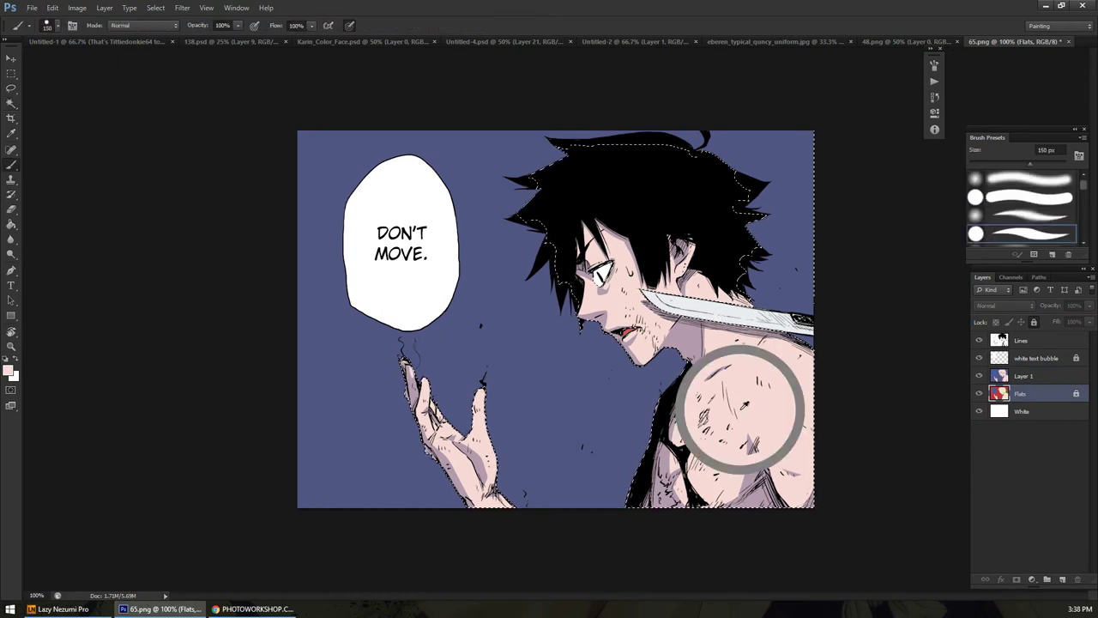
left_click(1025, 376)
key("bracketright")
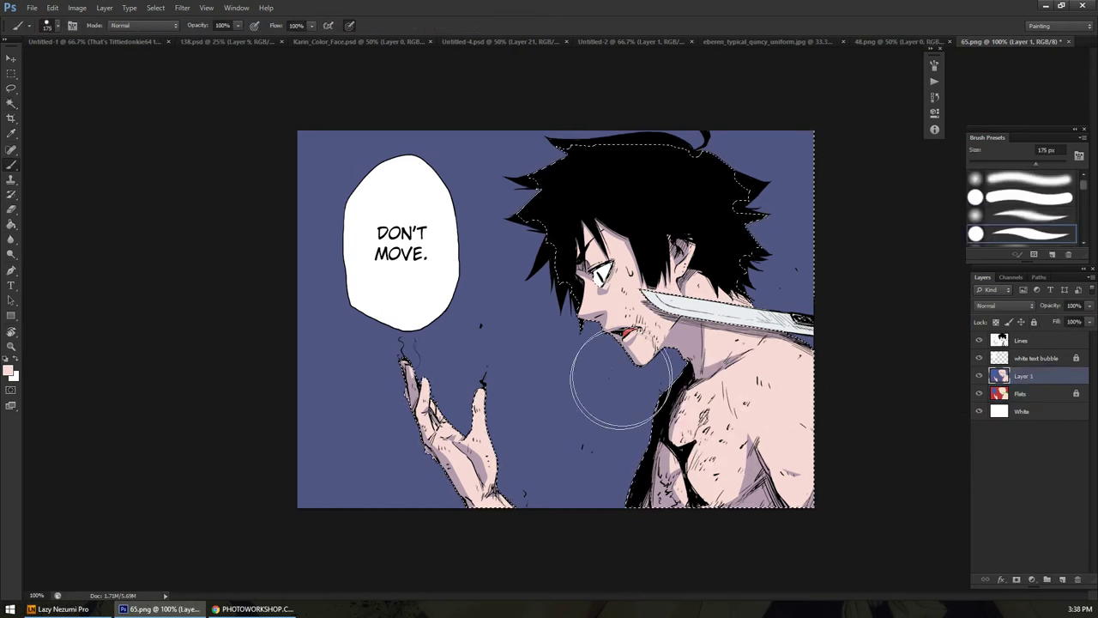
key("bracketright")
key("bracketright")
key("bracketright")
key("bracketright")
key("bracketright")
key("bracketright")
key("bracketright")
key("bracketright")
key("bracketright")
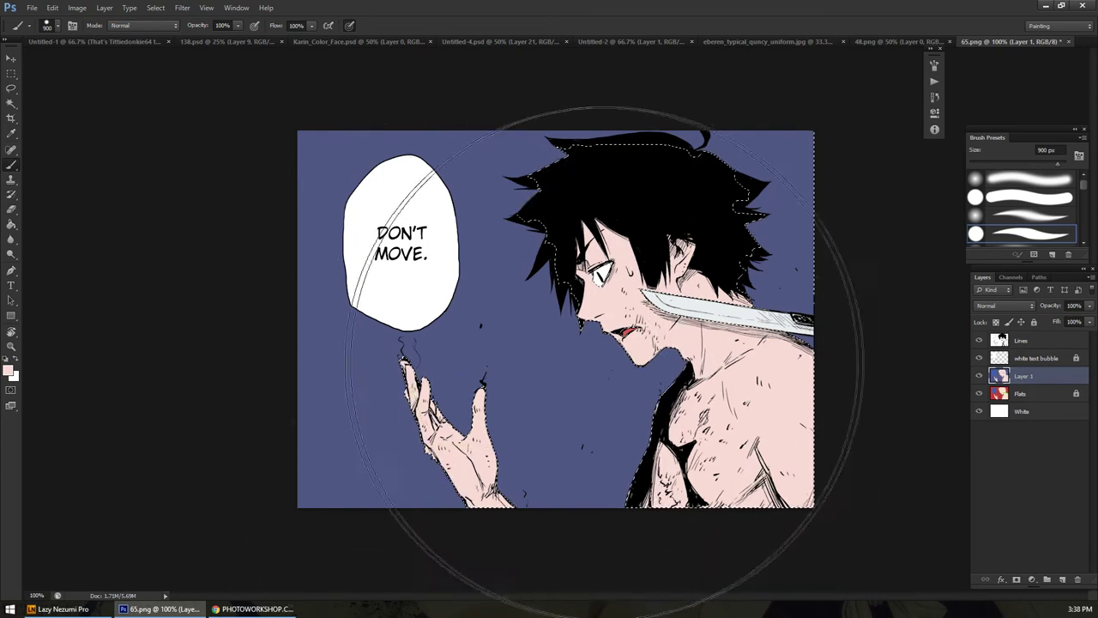
left_click(8, 371)
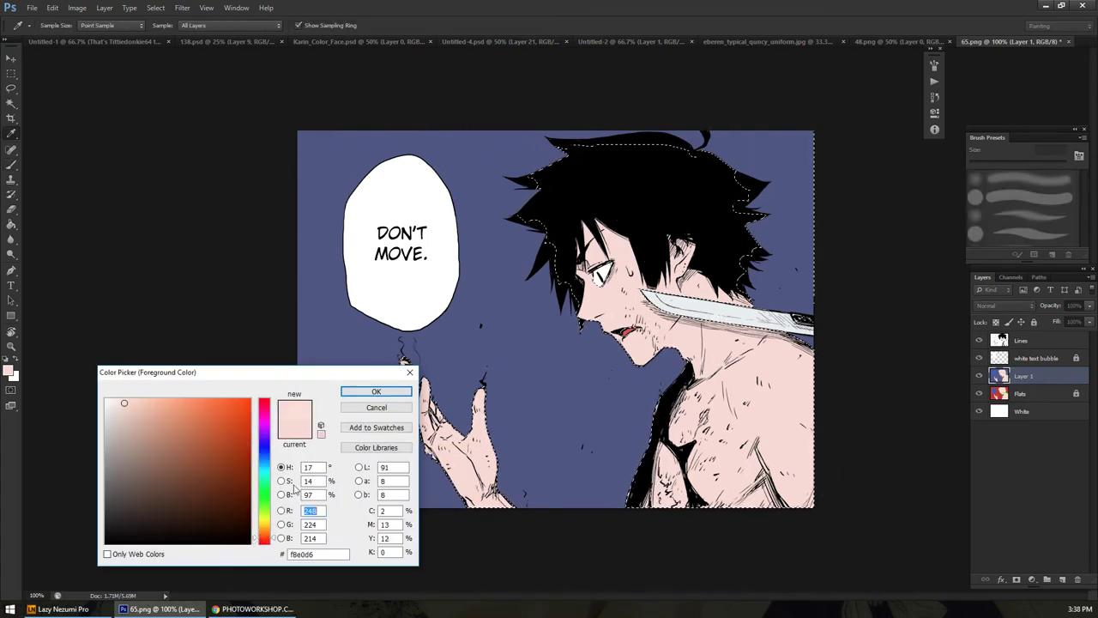
left_click(375, 391)
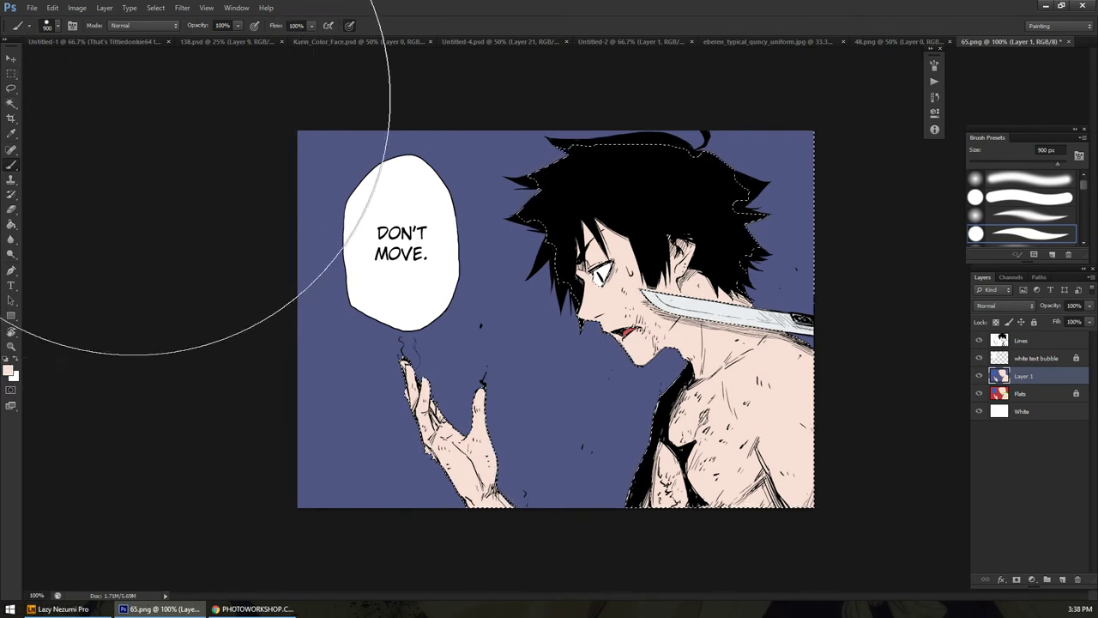
key("ctrl+d")
key("ctrl+shift+alt+n")
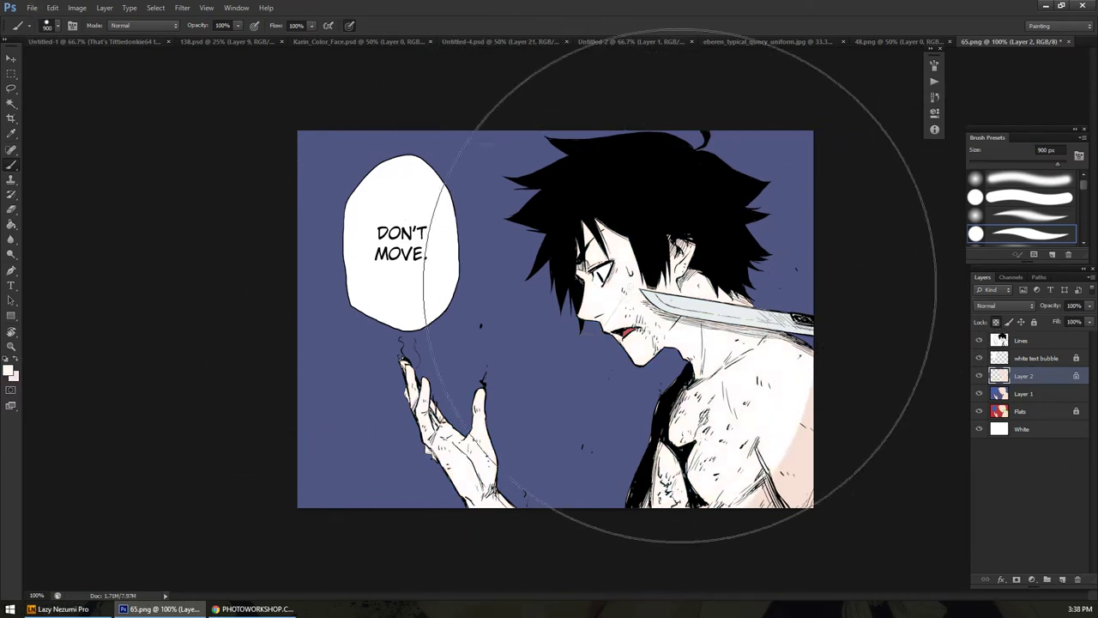
Check the Lazy Nezumi Pro smoothing settings, then return to the manga panel
left_click(71, 608)
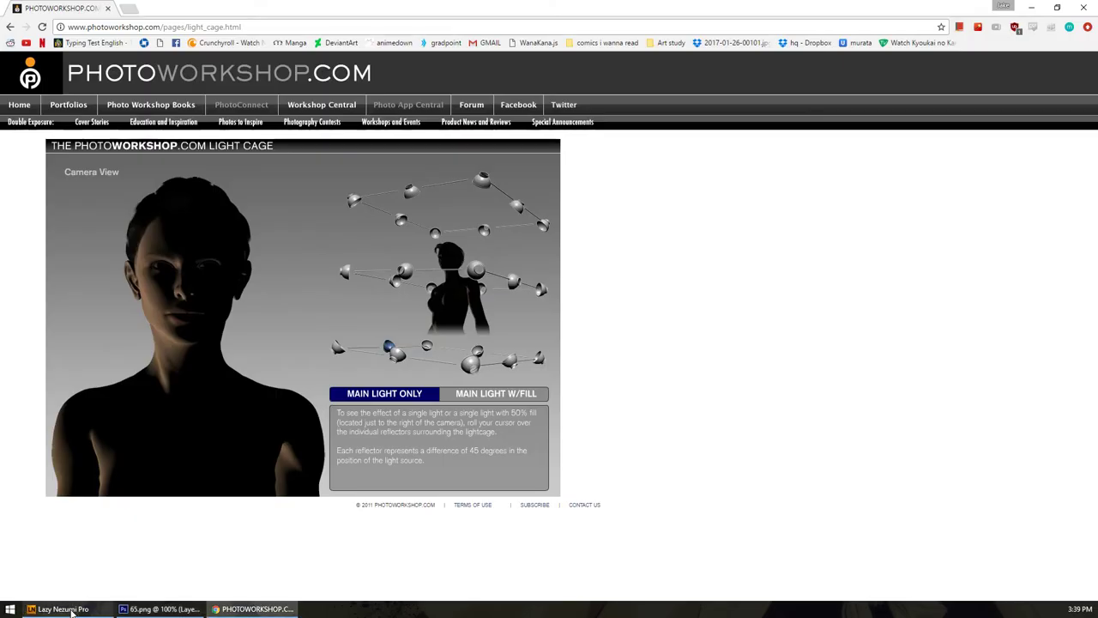
left_click(72, 608)
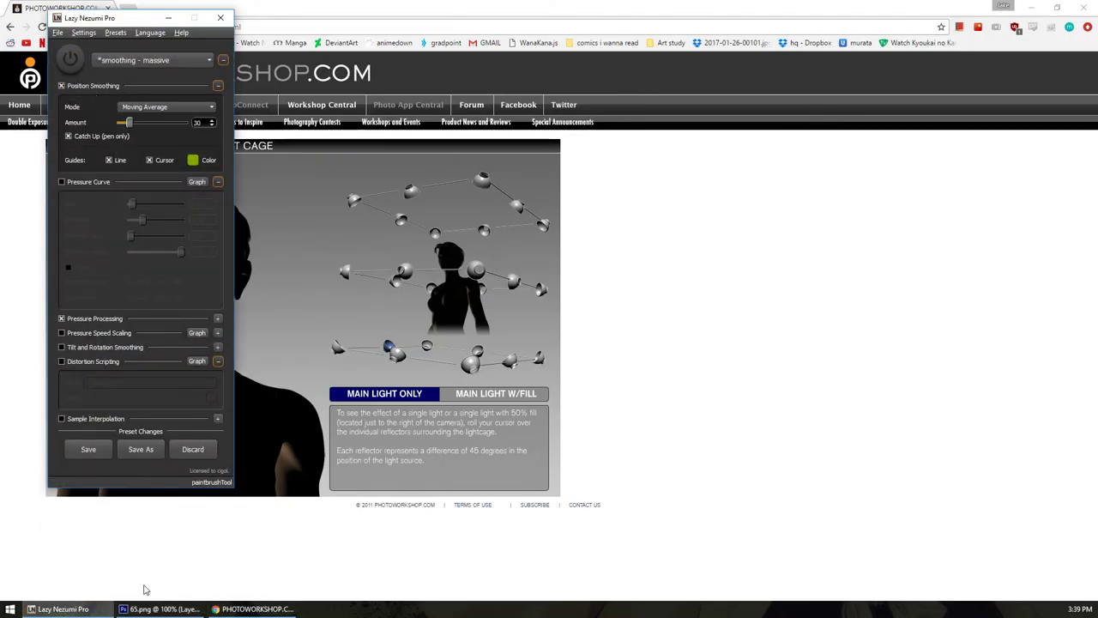
left_click(159, 608)
left_click(194, 18)
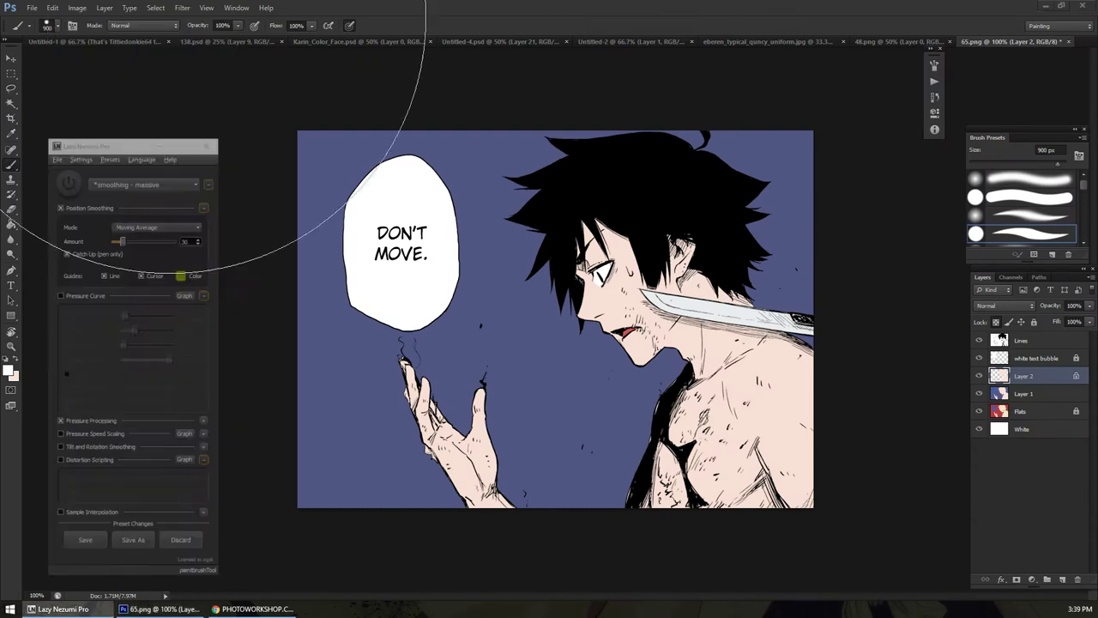
left_click(31, 8)
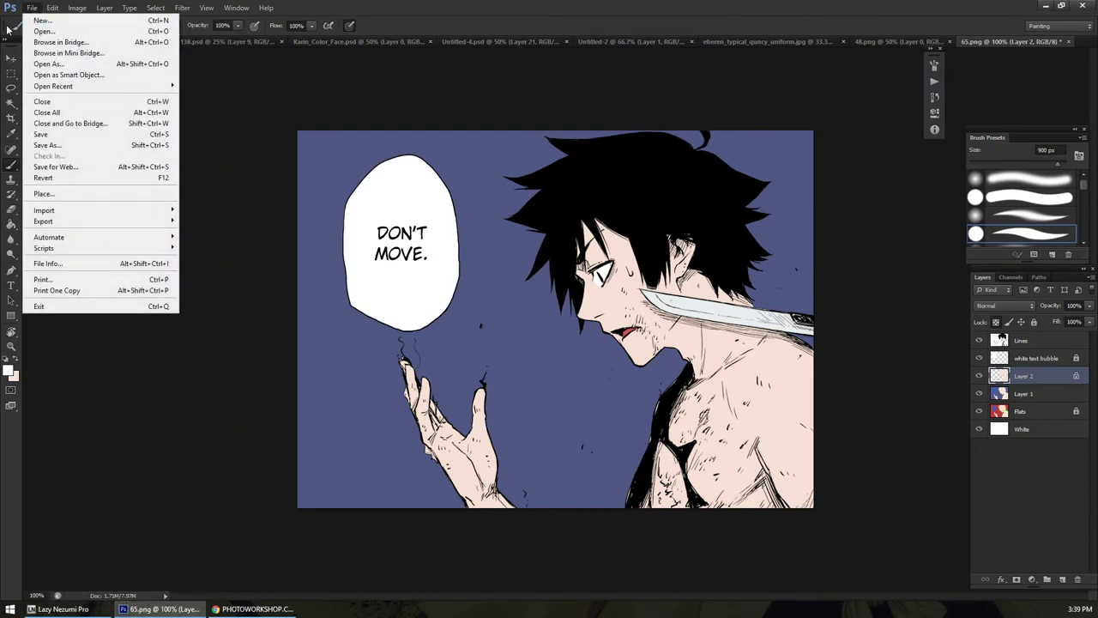
Choose the Kyle Ultimate Oil Thicker brush preset
left_click(15, 27)
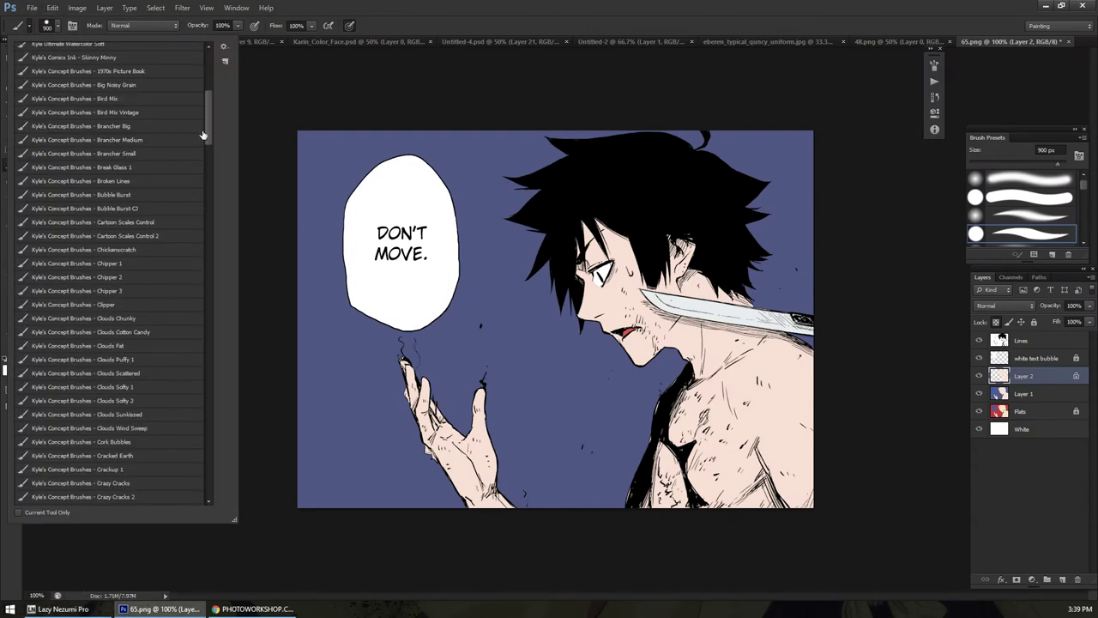
scroll(204, 135, "up", 8)
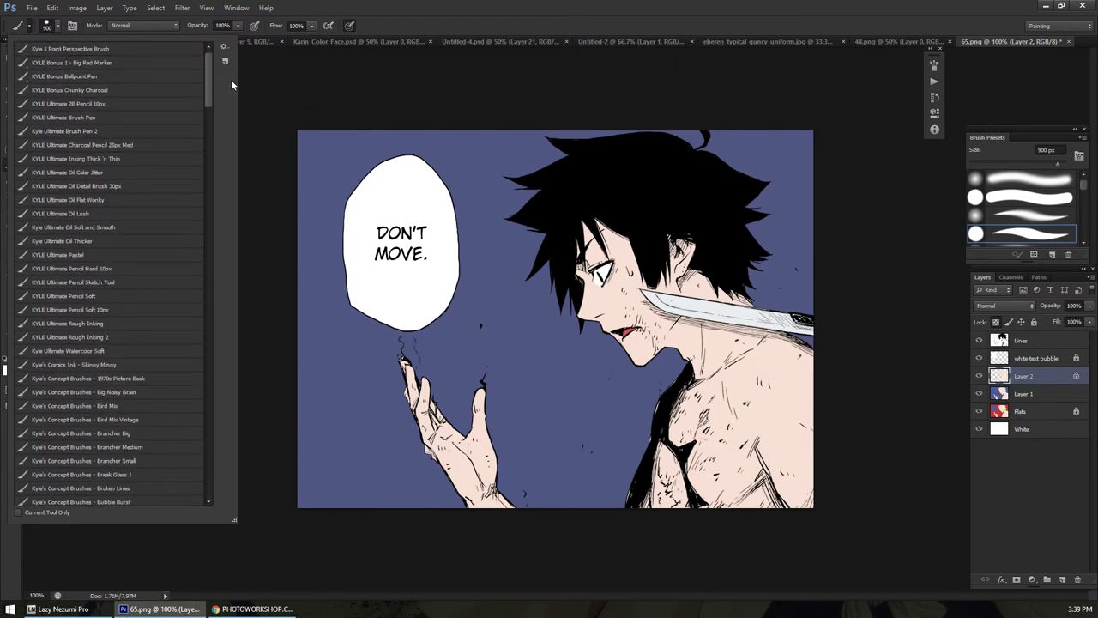
left_click(95, 242)
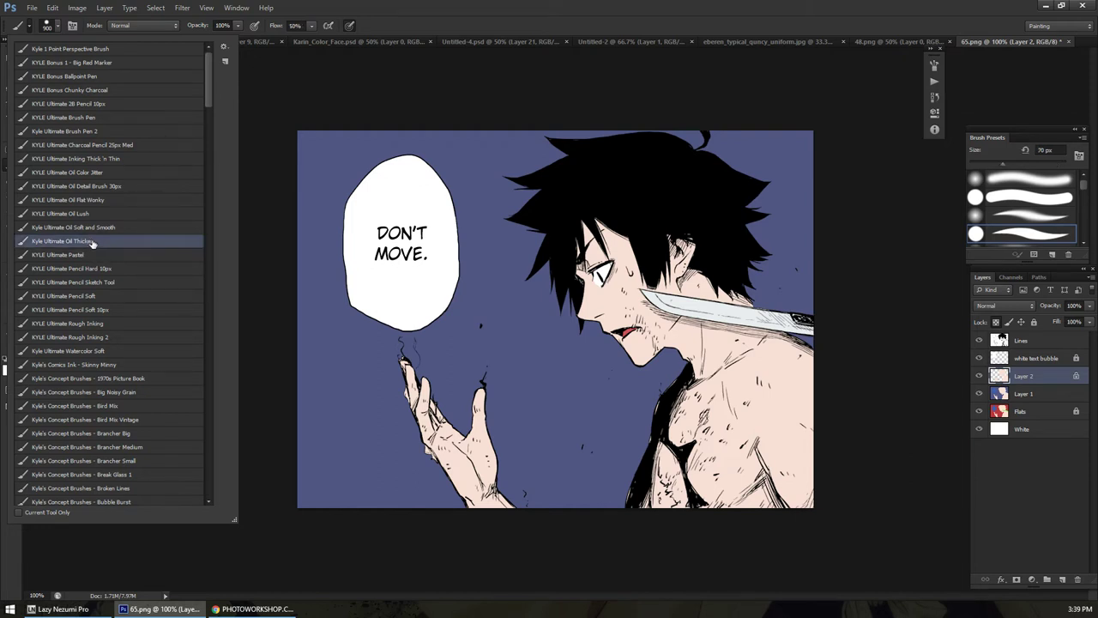
left_click(617, 352)
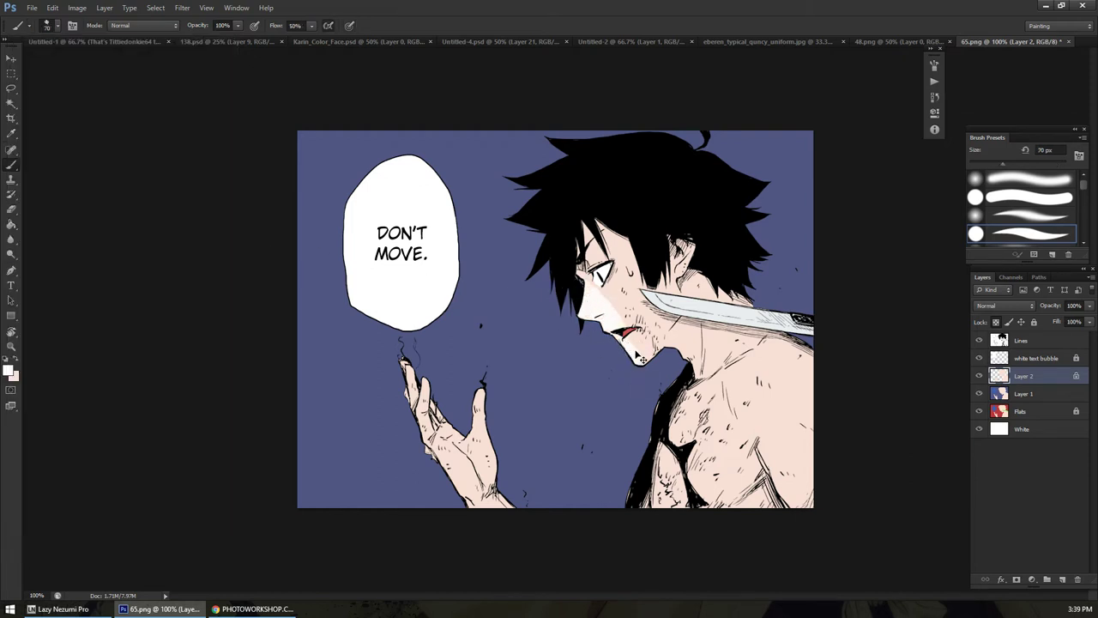
Sample the face's skin colour and set a darker, muted skin shade as foreground
key("i")
left_click_drag(635, 304, 620, 298)
left_click(9, 369)
mouse_move(152, 418)
left_mouse_down()
mouse_move(133, 426)
mouse_move(145, 431)
left_mouse_up()
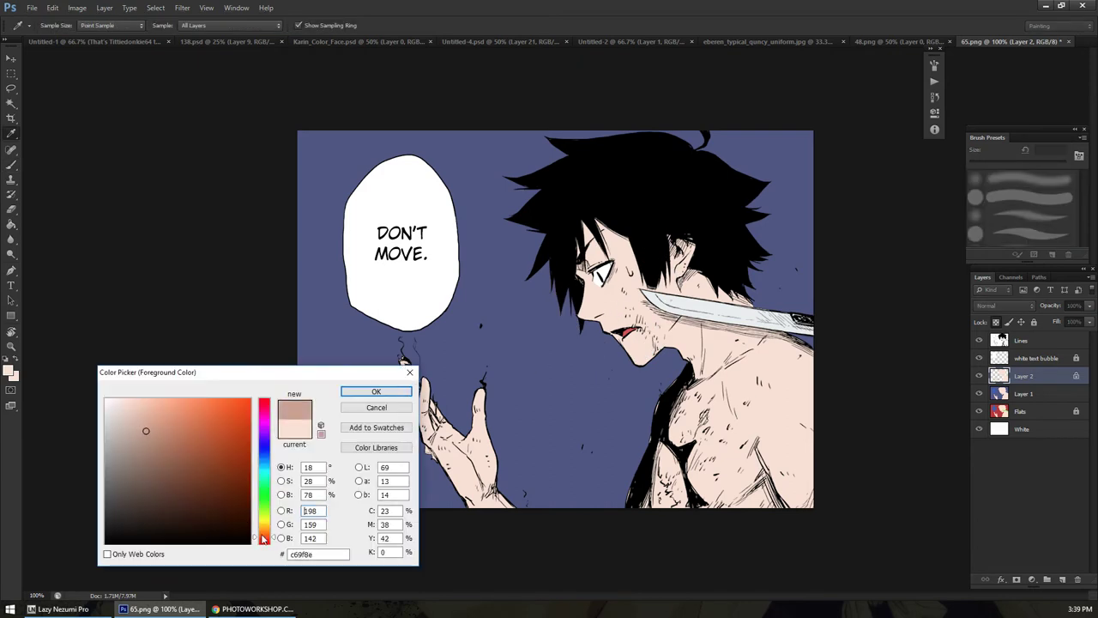
left_click(376, 391)
key("b")
Try blush and hatching strokes on the cheek, jaw and neck, undoing each
mouse_move(590, 304)
left_mouse_down()
mouse_move(605, 316)
mouse_move(598, 352)
mouse_move(588, 257)
mouse_move(591, 273)
left_mouse_up()
key("ctrl+z")
key("ctrl+z")
mouse_move(626, 339)
left_mouse_down()
mouse_move(588, 331)
mouse_move(645, 301)
mouse_move(652, 277)
mouse_move(626, 325)
mouse_move(582, 327)
mouse_move(610, 329)
mouse_move(583, 329)
mouse_move(635, 326)
left_mouse_up()
key("ctrl+z")
key("ctrl+z")
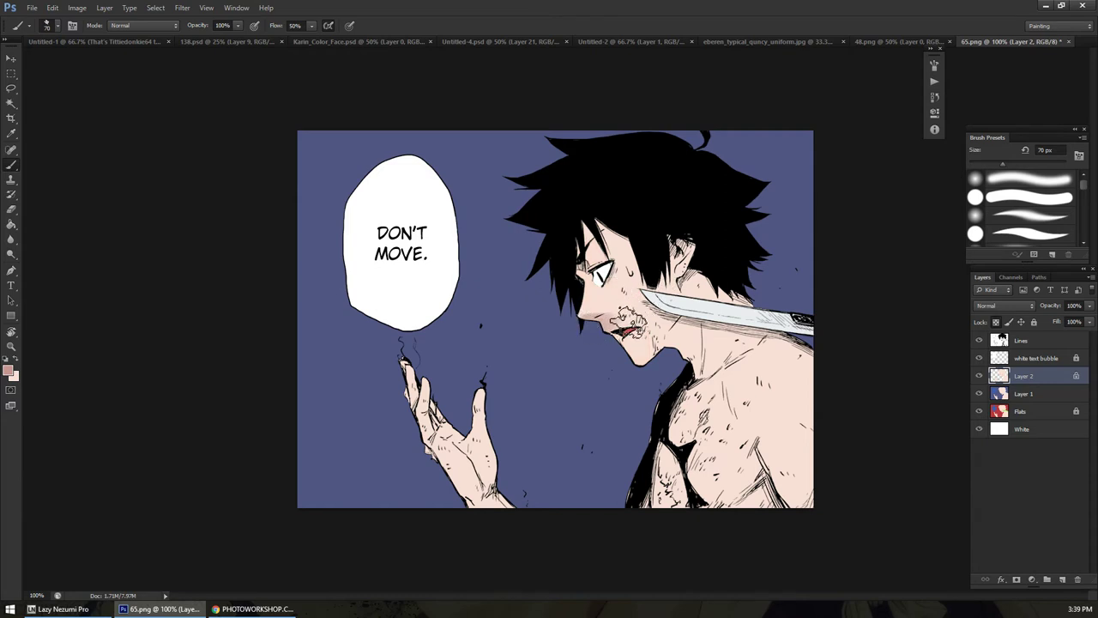
key("ctrl+z")
left_click_drag(678, 287, 648, 305)
key("ctrl+z")
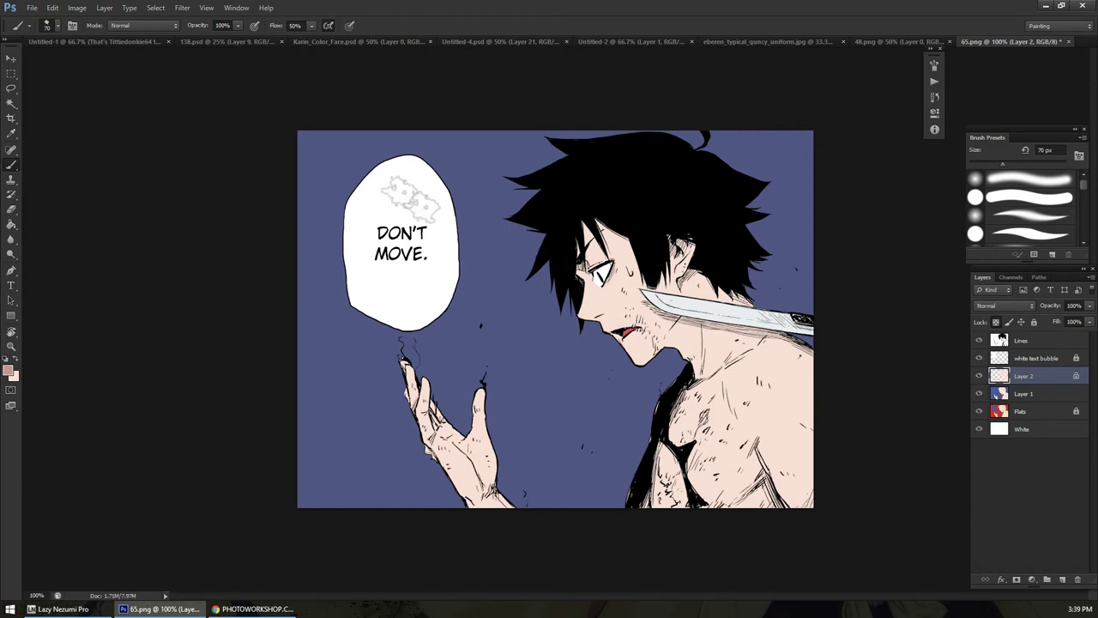
Switch to a soft round brush preset
left_click(23, 27)
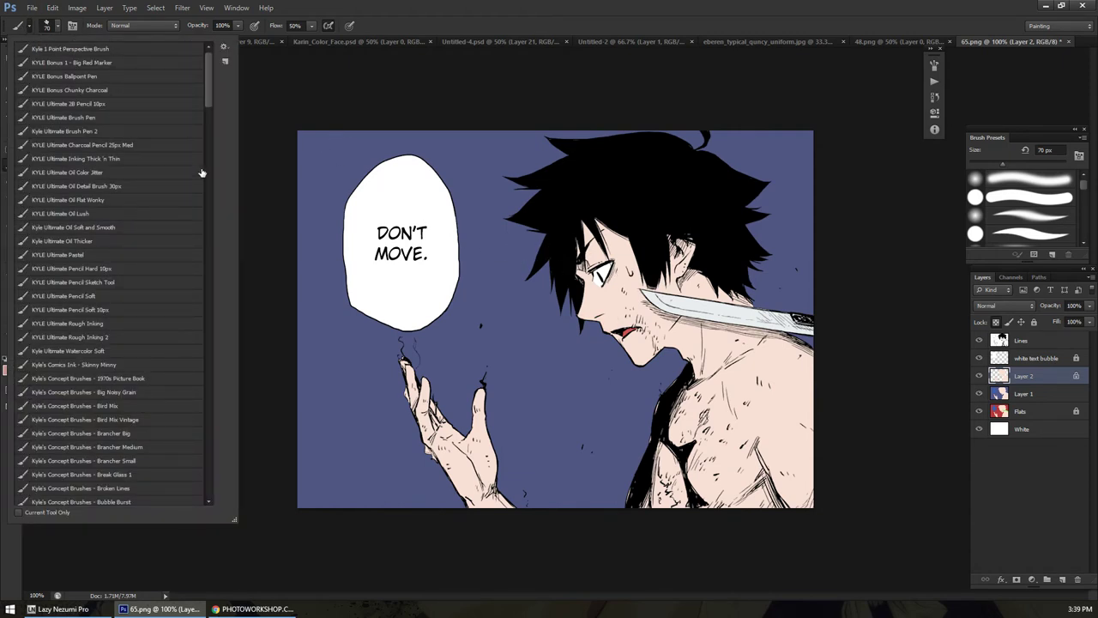
left_click(1019, 202)
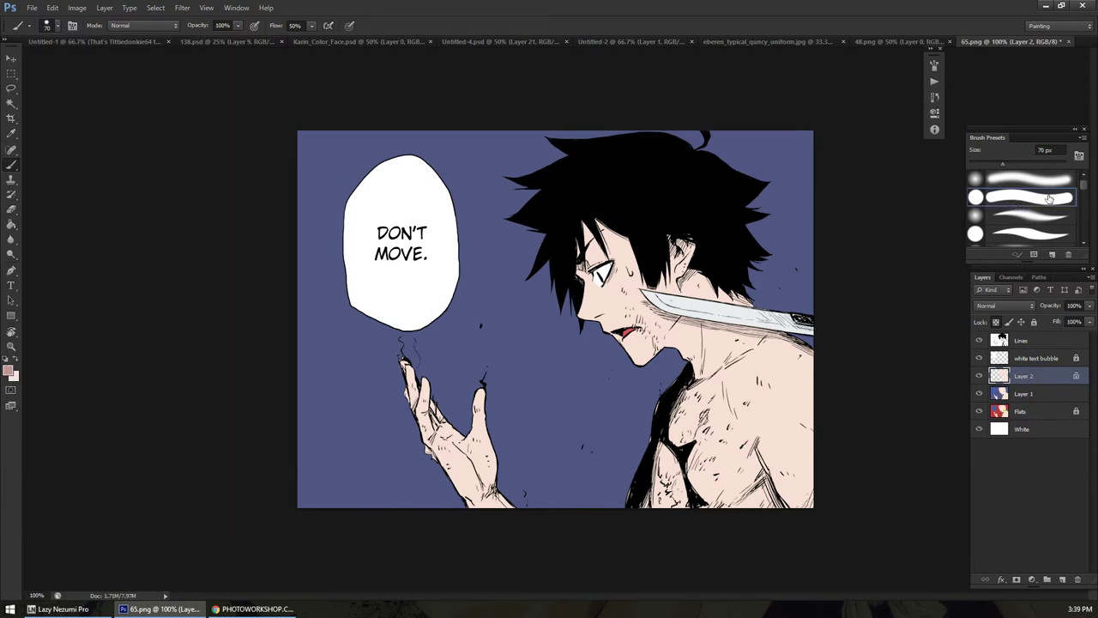
left_click(1051, 237)
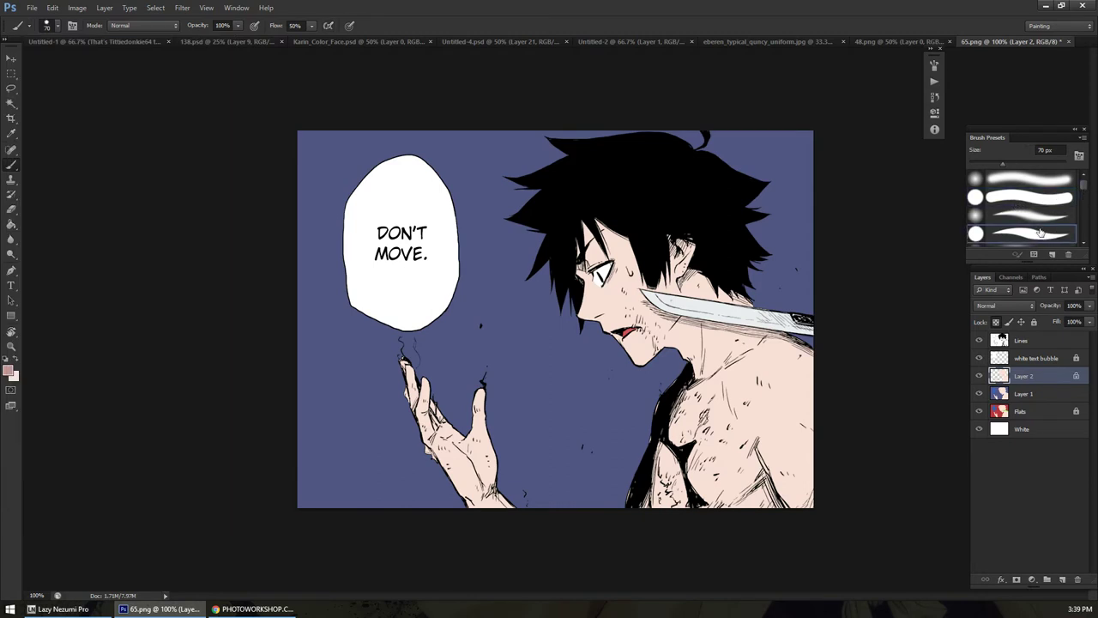
In Brush settings, tighten spacing to 5% and enable pressure-controlled Transfer
left_click(1079, 156)
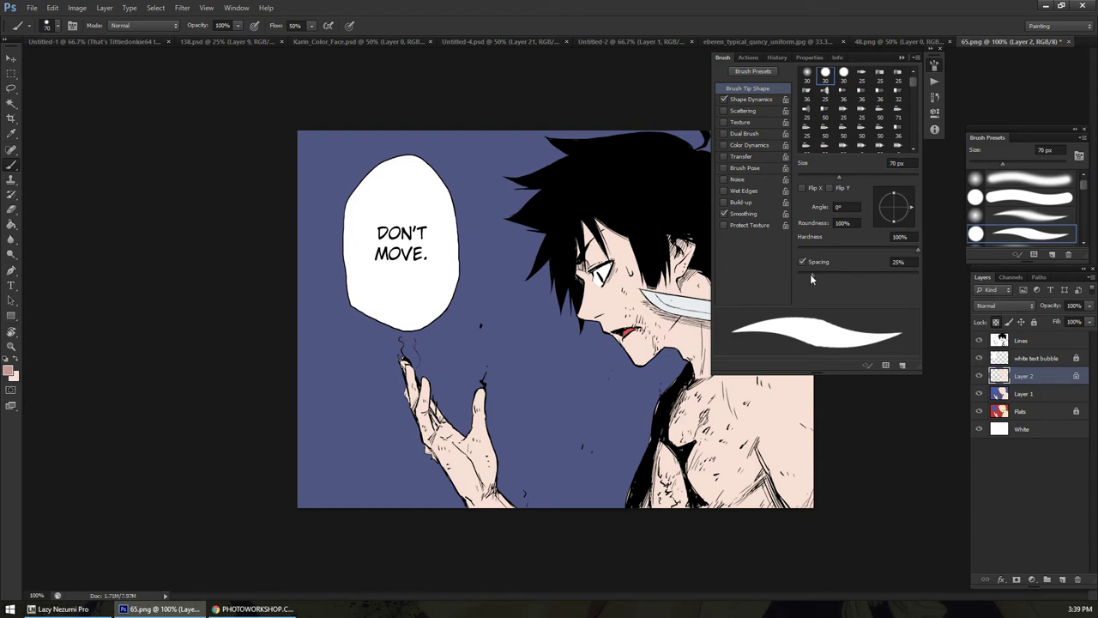
left_click_drag(810, 274, 801, 278)
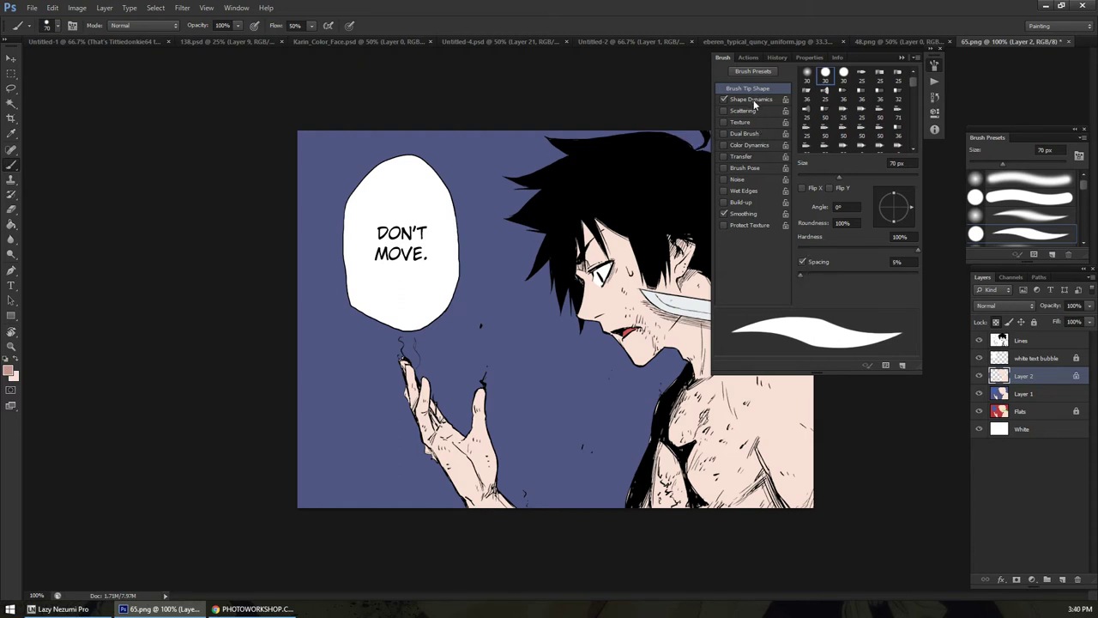
left_click(739, 156)
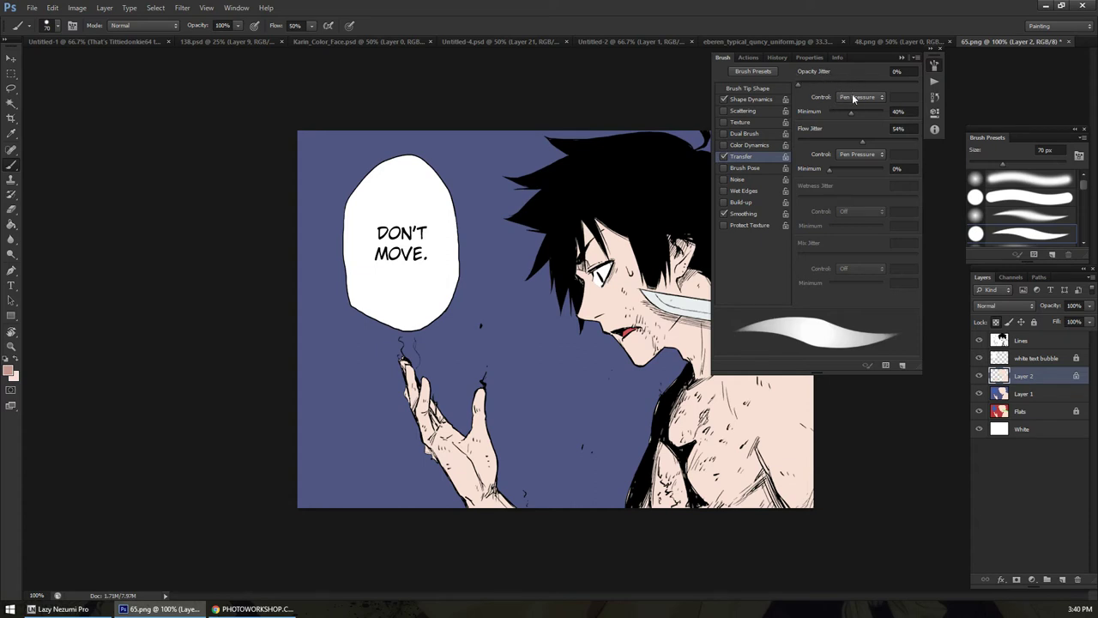
left_click(762, 98)
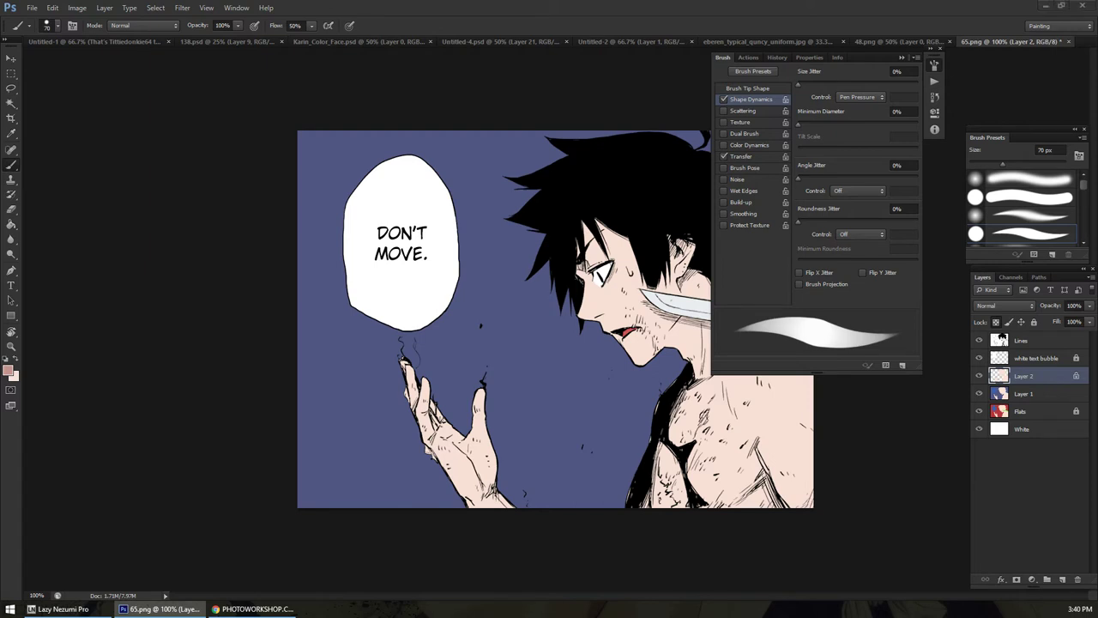
left_click(753, 159)
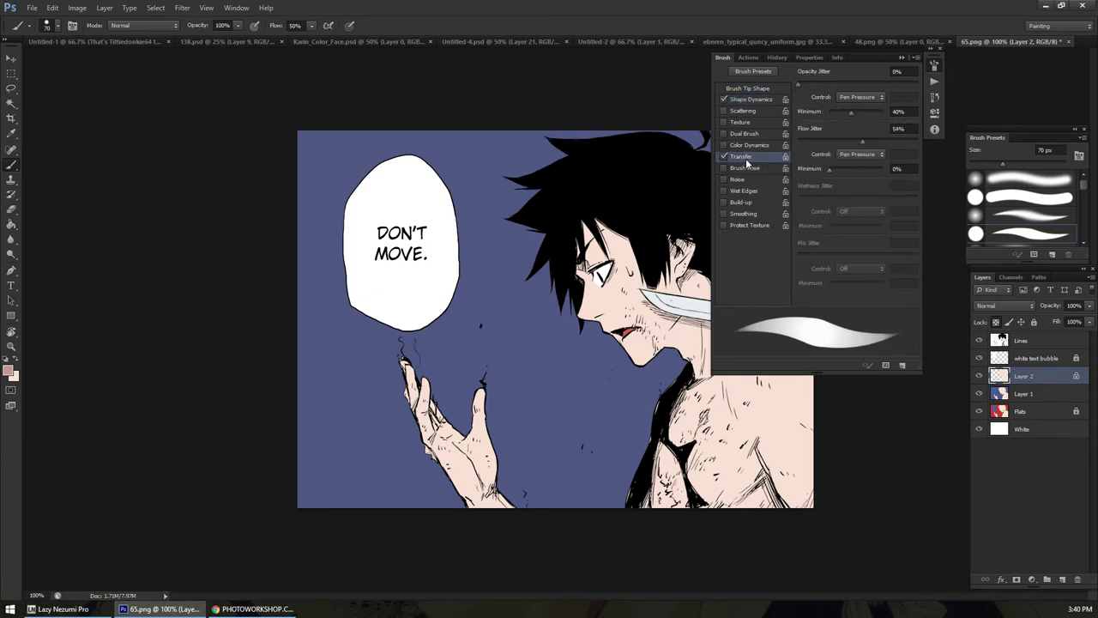
Lower brush flow to 30% and brush a pink blush onto the cheek
mouse_move(619, 249)
left_mouse_down()
mouse_move(600, 288)
mouse_move(633, 323)
mouse_move(602, 319)
mouse_move(609, 311)
mouse_move(595, 331)
left_mouse_up()
key("ctrl+alt+z")
key("ctrl+alt+z")
key("ctrl+alt+z")
left_click_drag(303, 35, 302, 43)
mouse_move(618, 300)
left_mouse_down()
mouse_move(601, 317)
mouse_move(588, 313)
mouse_move(601, 329)
mouse_move(600, 318)
mouse_move(575, 314)
mouse_move(588, 324)
mouse_move(606, 315)
left_mouse_up()
Zoom in on the cheek and move the Brush settings panel away from the face
key("z")
left_click(592, 319)
left_click(585, 321)
key("b")
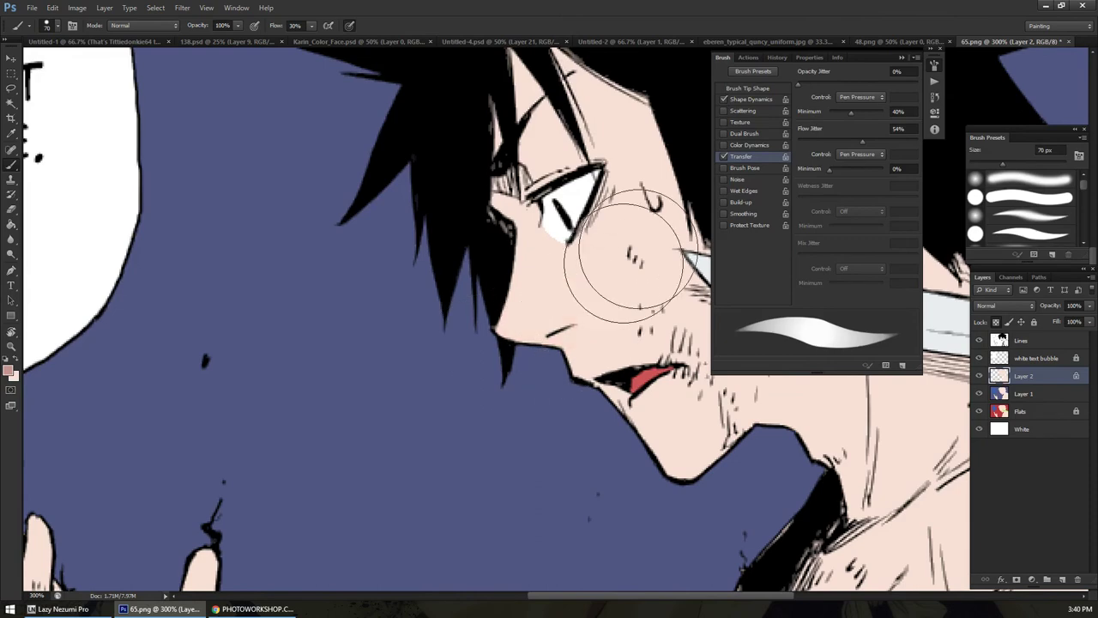
left_click(909, 52)
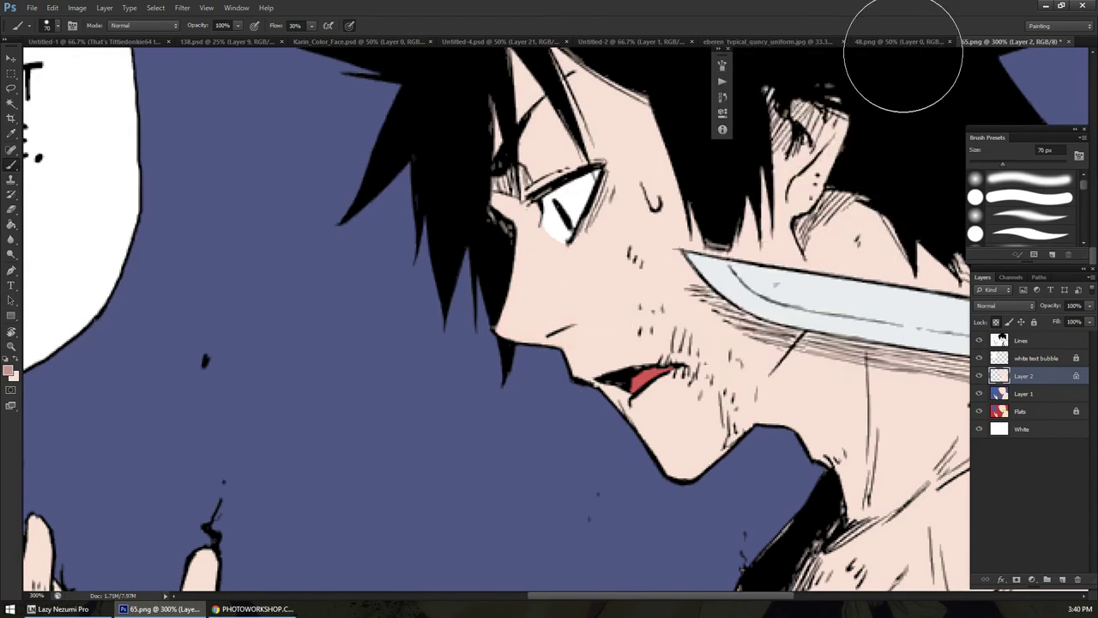
left_click(721, 55)
mouse_move(868, 49)
left_mouse_down()
mouse_move(1055, 34)
mouse_move(955, 40)
mouse_move(921, 30)
left_mouse_up()
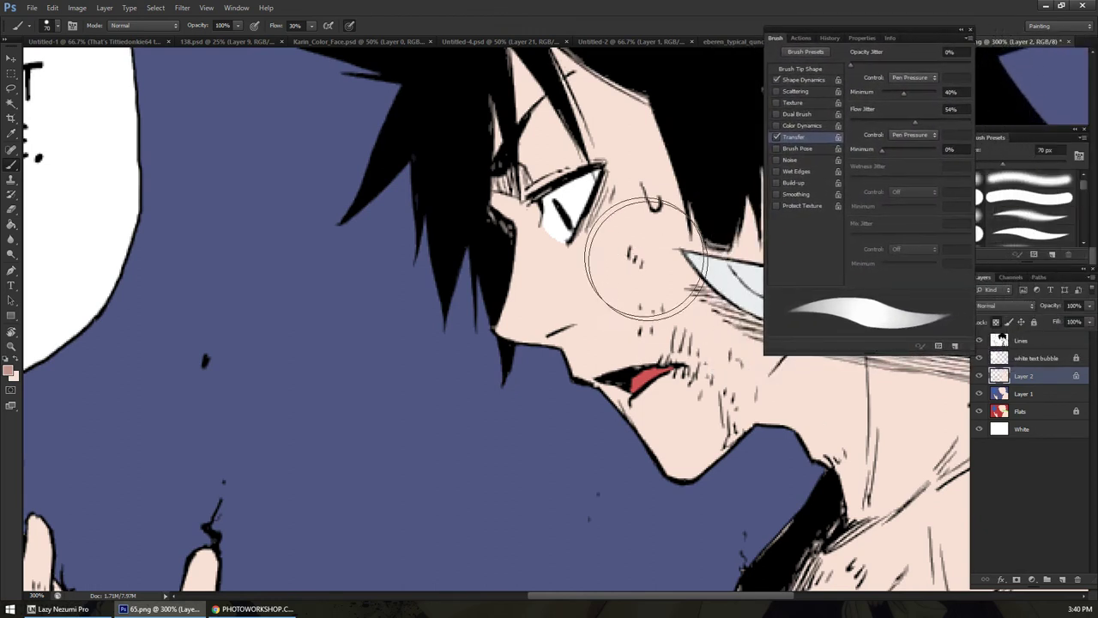
left_click_drag(652, 283, 377, 283)
Paint soft blush along the nose, cheek and below the nose at 300% zoom
key("z")
left_click(361, 291, "alt")
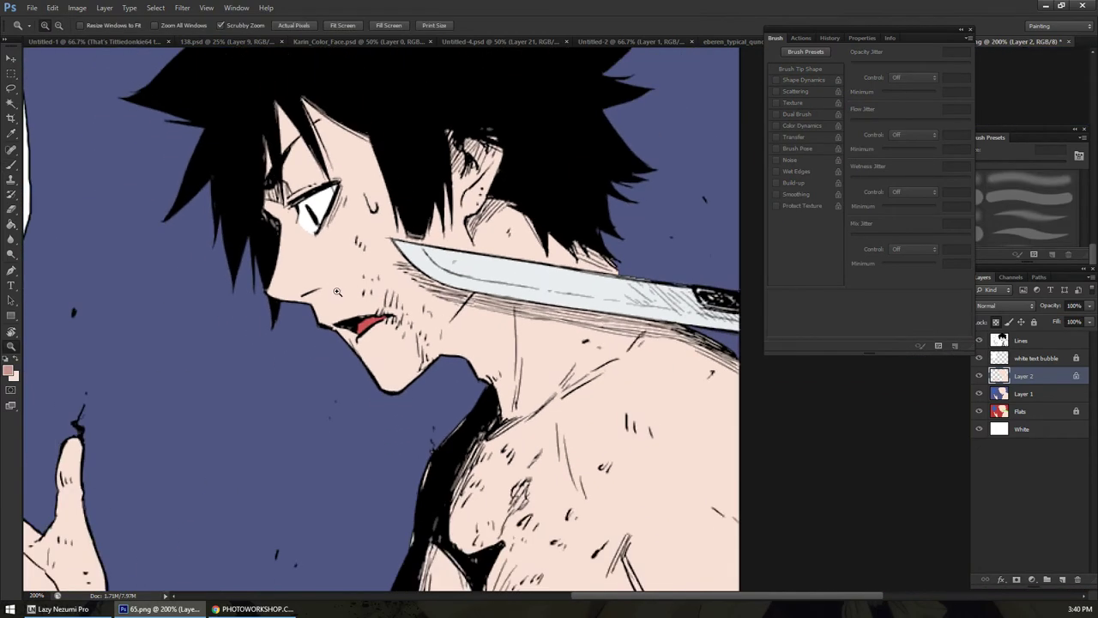
left_click(334, 300)
key("b")
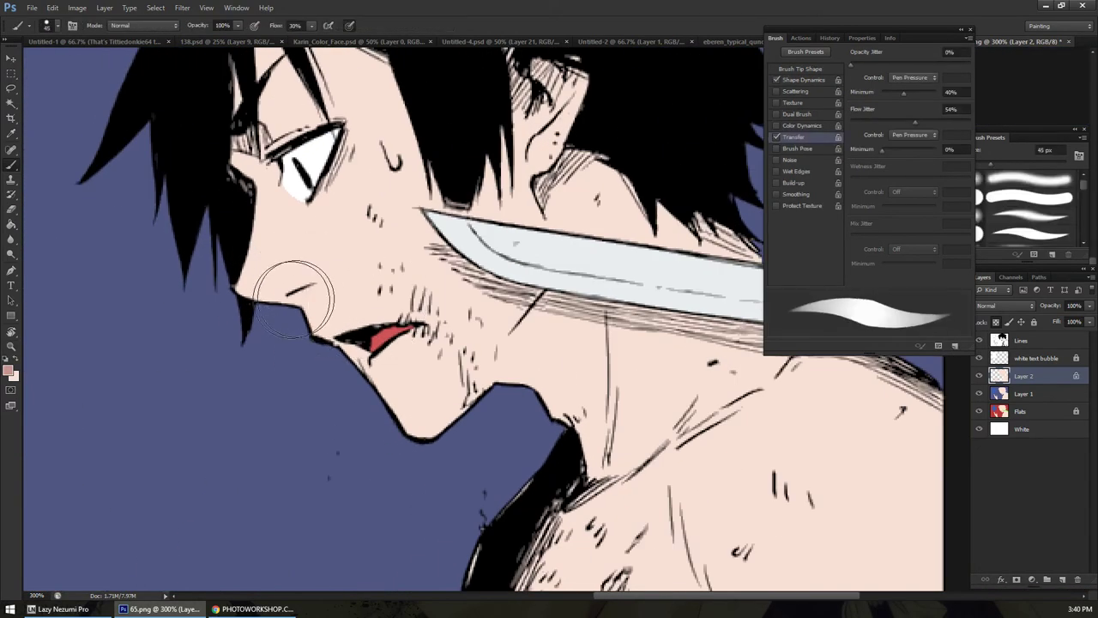
left_click_drag(233, 294, 313, 287)
mouse_move(313, 343)
left_mouse_down()
mouse_move(322, 273)
mouse_move(309, 306)
mouse_move(324, 282)
mouse_move(326, 314)
left_mouse_up()
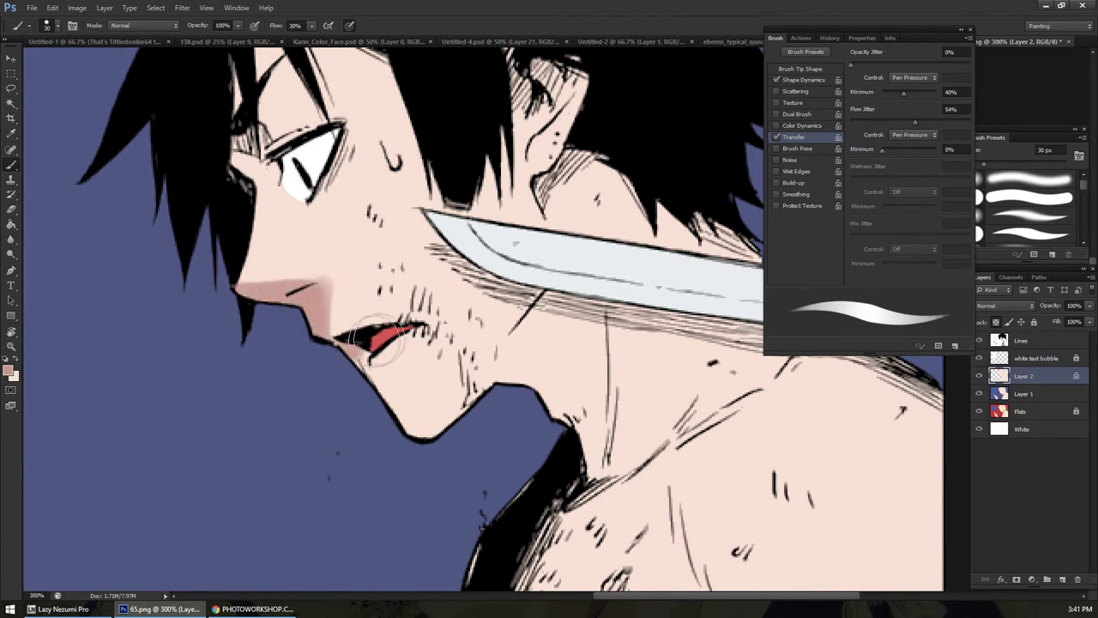
Shade the chin below the lower lip, deepening it with a 15 px brush
mouse_move(377, 373)
left_mouse_down()
mouse_move(403, 369)
mouse_move(362, 394)
mouse_move(413, 370)
mouse_move(391, 362)
mouse_move(358, 379)
mouse_move(420, 361)
mouse_move(378, 397)
left_mouse_up()
key("bracketleft")
key("bracketleft")
key("bracketleft")
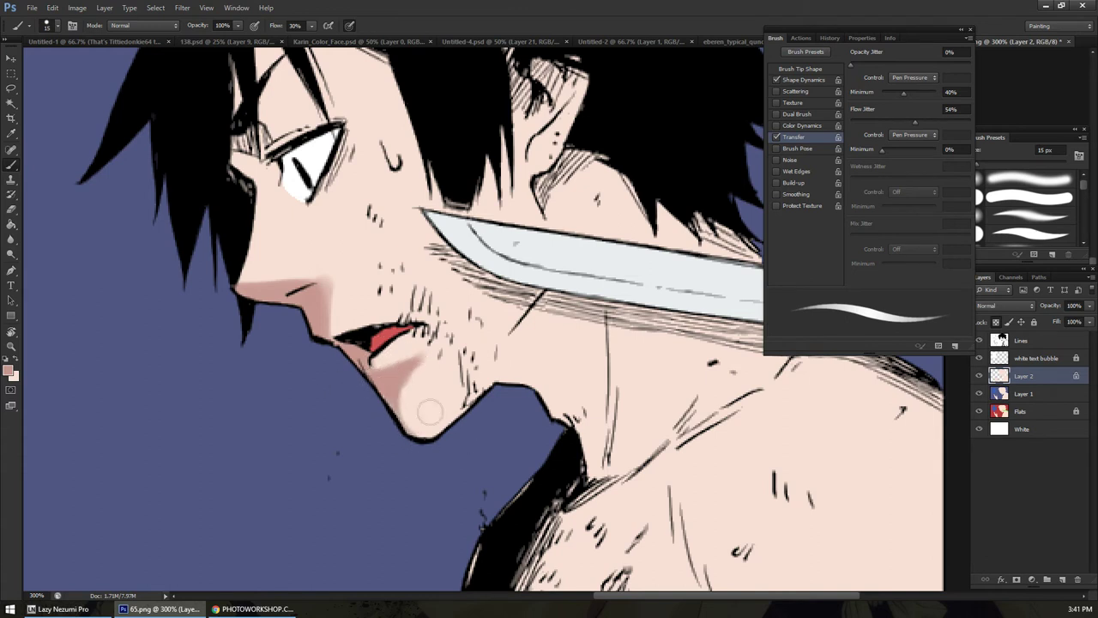
mouse_move(421, 399)
left_mouse_down()
mouse_move(451, 456)
mouse_move(436, 419)
mouse_move(399, 418)
mouse_move(493, 410)
mouse_move(398, 446)
mouse_move(497, 388)
mouse_move(472, 413)
mouse_move(433, 415)
left_mouse_up()
key("bracketright")
key("bracketright")
key("bracketright")
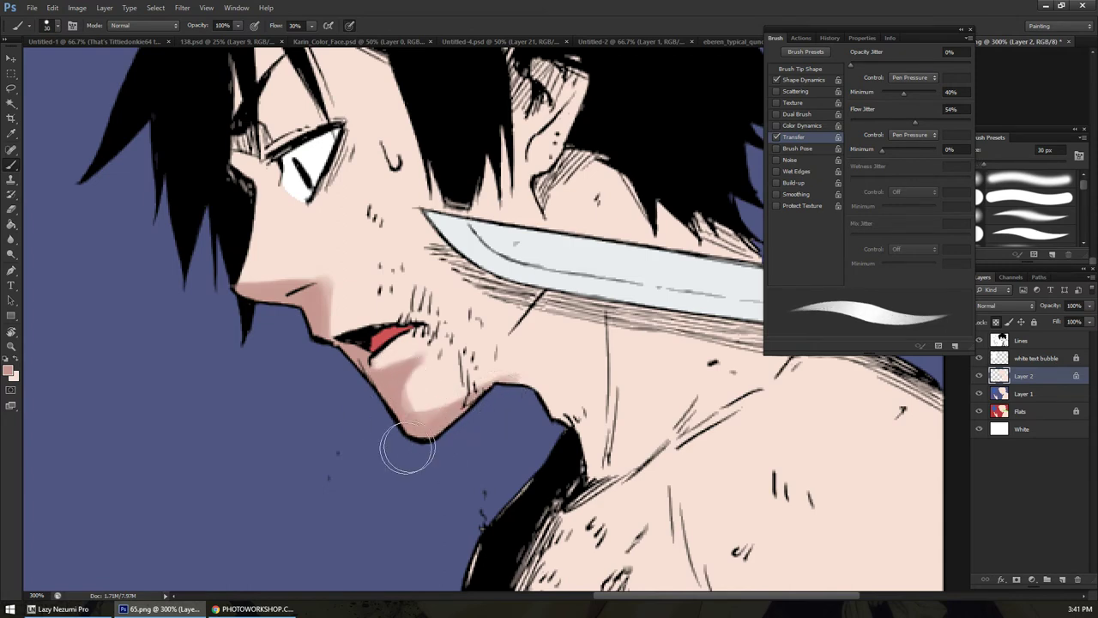
Rotate the view and paint a soft shadow along the underside of the jaw
key("z")
left_click(495, 437, "alt")
left_click(728, 338)
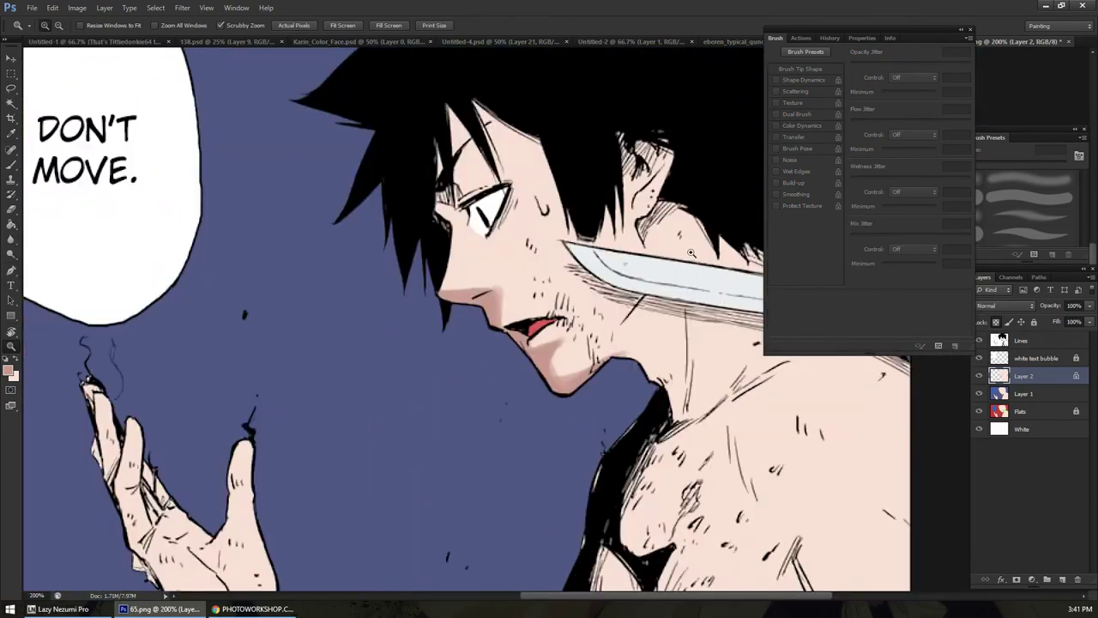
key("r")
mouse_move(643, 314)
left_mouse_down()
mouse_move(541, 303)
mouse_move(446, 360)
mouse_move(467, 337)
mouse_move(515, 351)
left_mouse_up()
key("b")
mouse_move(413, 376)
left_mouse_down()
mouse_move(535, 363)
mouse_move(386, 364)
left_mouse_up()
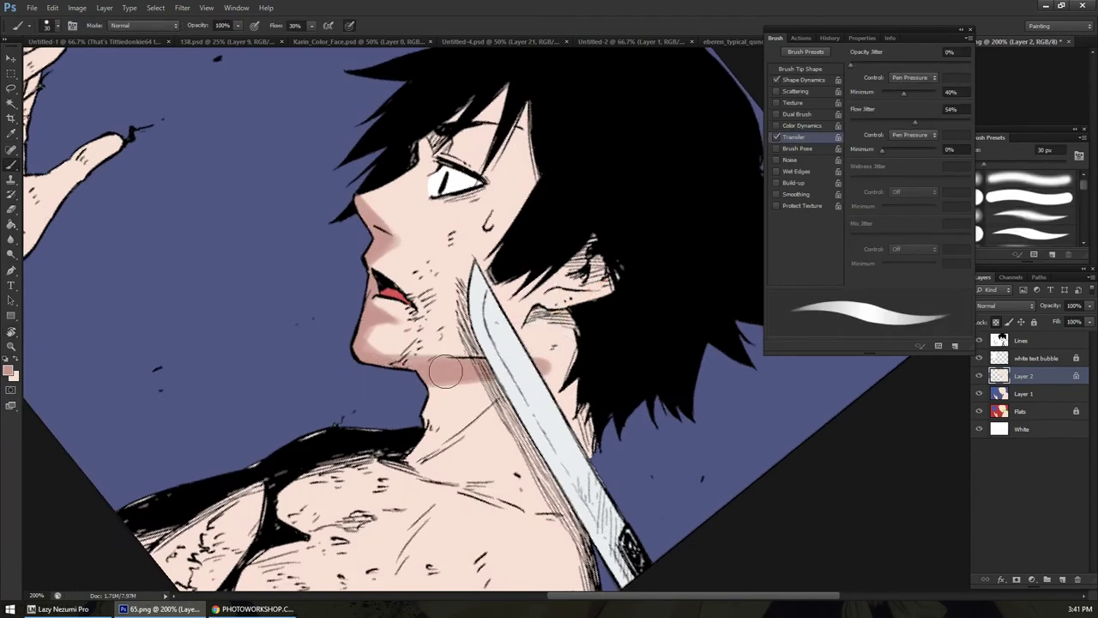
key("ctrl+z")
left_click_drag(489, 378, 483, 374)
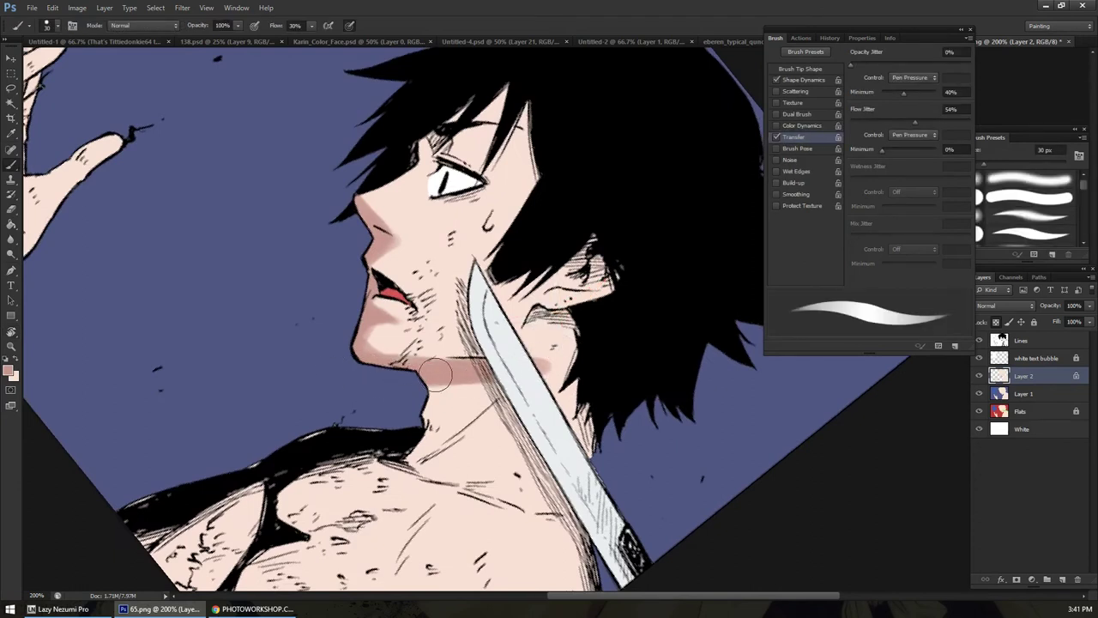
left_click_drag(489, 367, 379, 358)
Shade the neck right of the knife blade, below the ear and under the jaw
left_click_drag(546, 336, 506, 374)
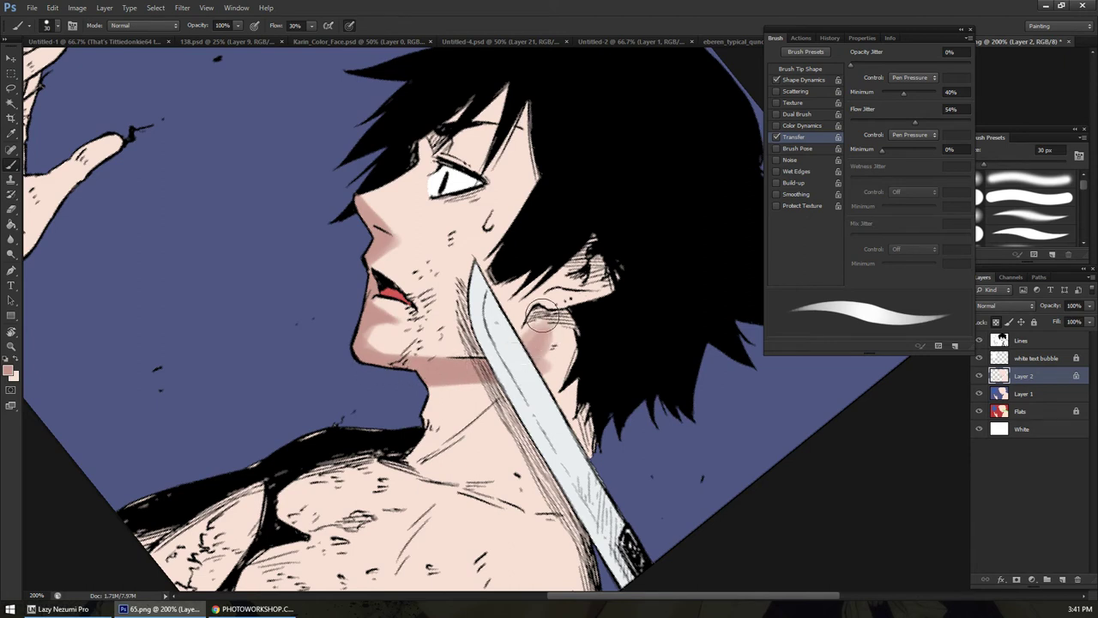
mouse_move(542, 316)
left_mouse_down()
mouse_move(509, 361)
mouse_move(544, 318)
mouse_move(591, 330)
mouse_move(531, 359)
mouse_move(513, 382)
mouse_move(576, 336)
mouse_move(427, 440)
left_mouse_up()
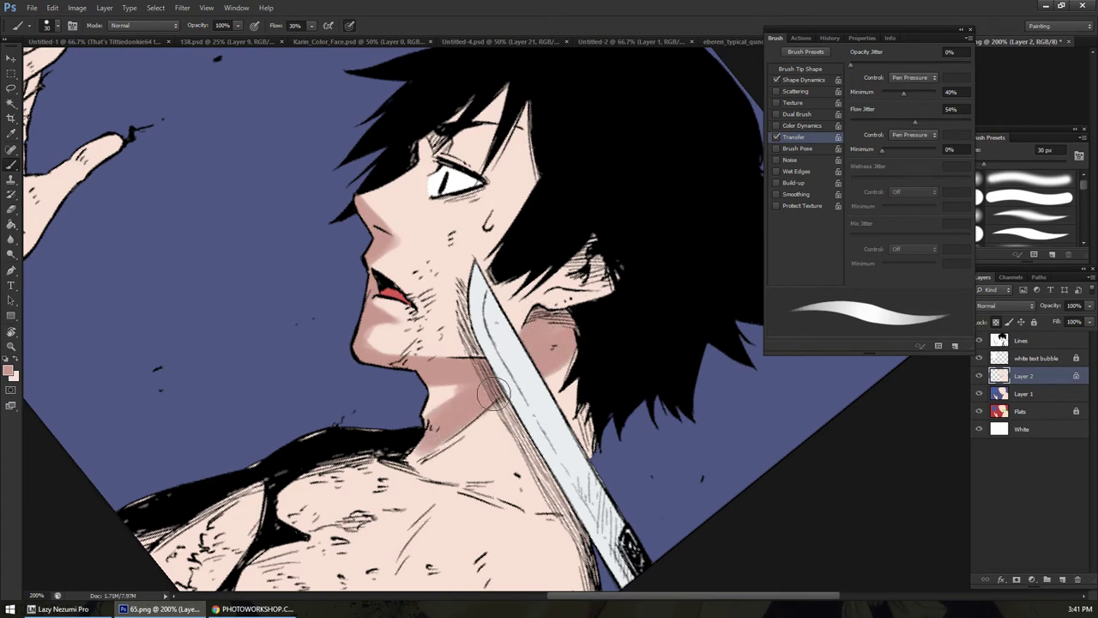
mouse_move(451, 421)
left_mouse_down()
mouse_move(496, 394)
mouse_move(488, 370)
mouse_move(446, 384)
left_mouse_up()
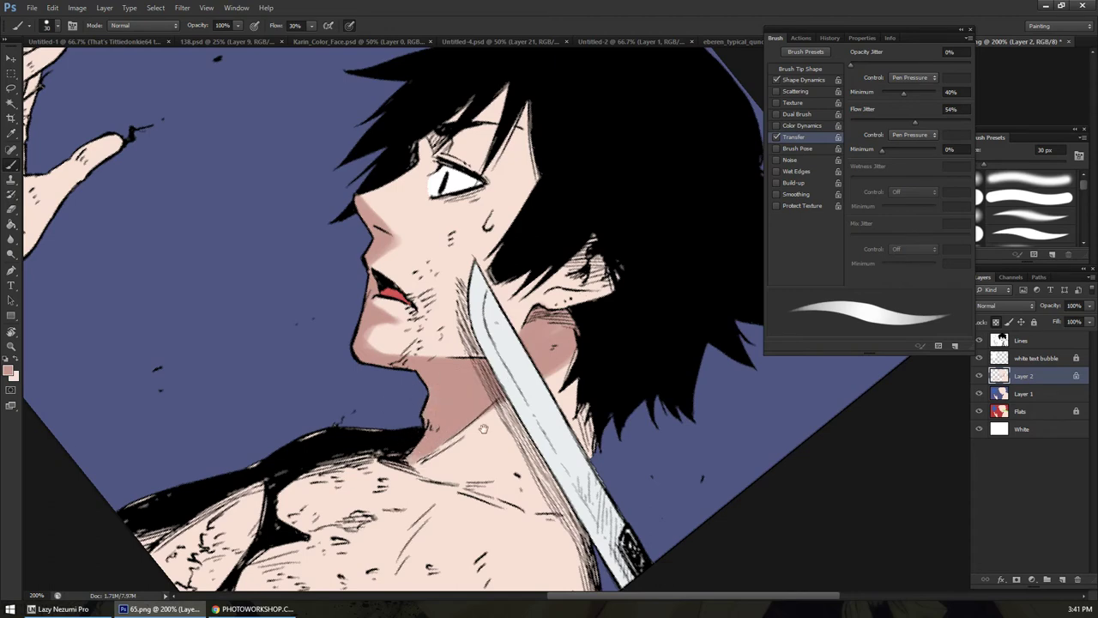
mouse_move(480, 440)
left_mouse_down()
mouse_move(483, 336)
mouse_move(502, 296)
mouse_move(449, 276)
left_mouse_up()
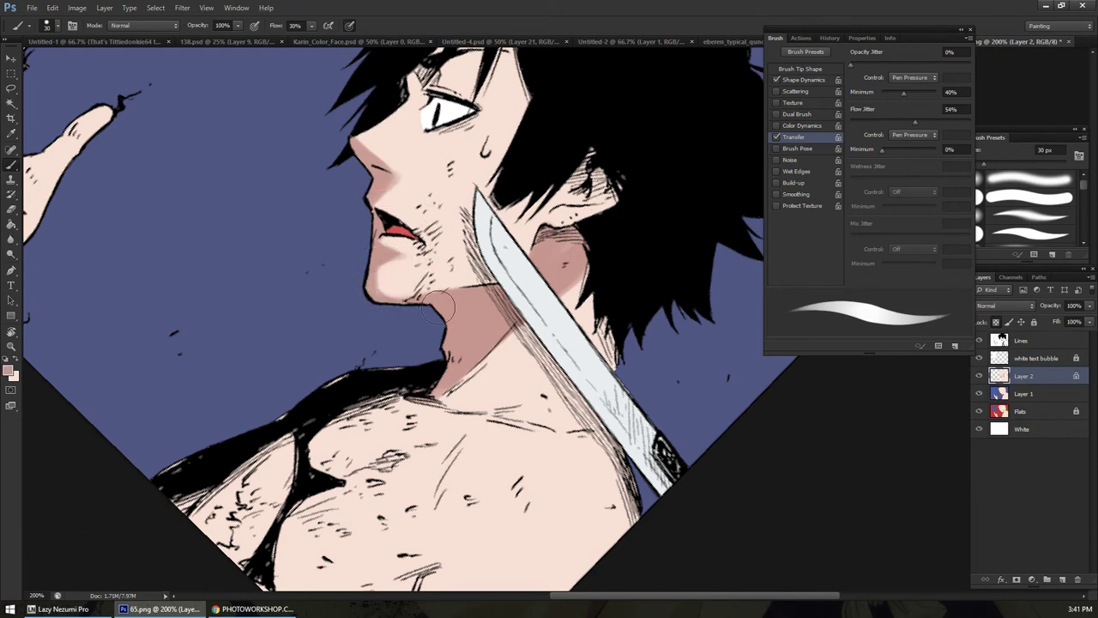
left_click_drag(405, 313, 388, 292)
left_click(470, 292)
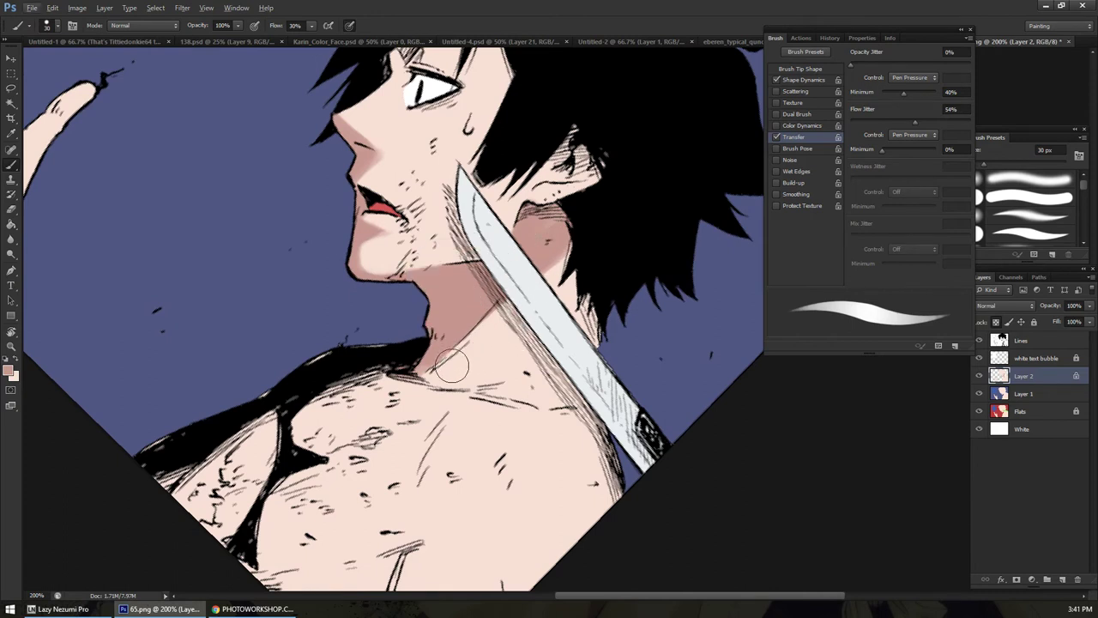
Brush a darker shadow along the collarbone crease near the neck
mouse_move(429, 369)
left_mouse_down()
mouse_move(461, 381)
mouse_move(395, 370)
mouse_move(520, 383)
mouse_move(517, 401)
mouse_move(566, 387)
mouse_move(526, 402)
mouse_move(558, 402)
mouse_move(498, 386)
mouse_move(551, 395)
mouse_move(531, 404)
mouse_move(559, 403)
left_mouse_up()
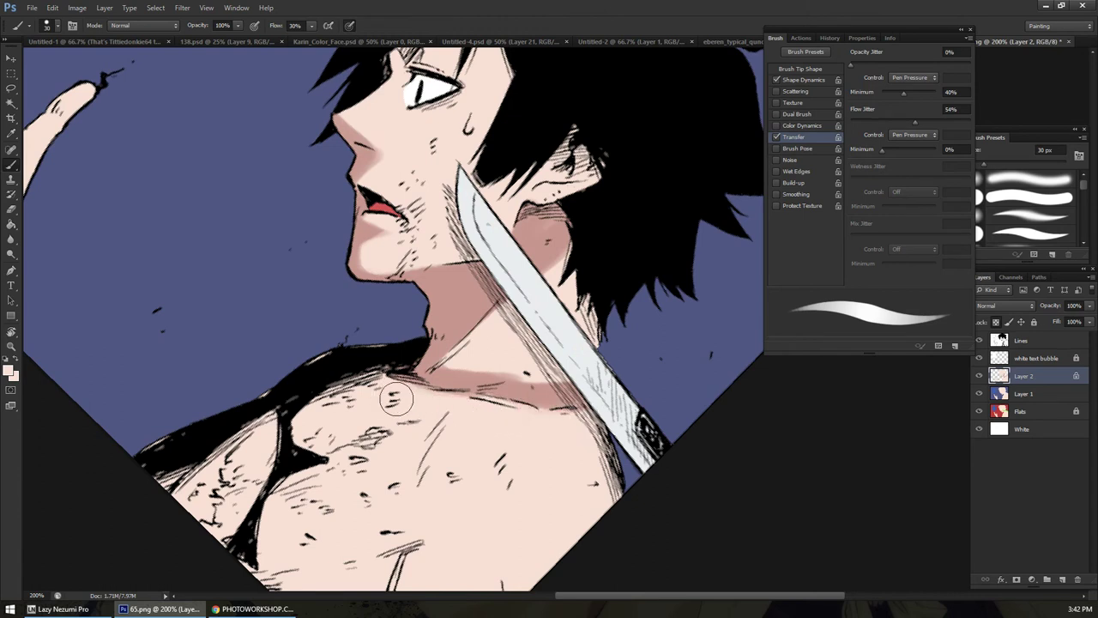
left_click(459, 313, "alt")
left_click_drag(515, 353, 425, 368)
left_click_drag(507, 359, 452, 373)
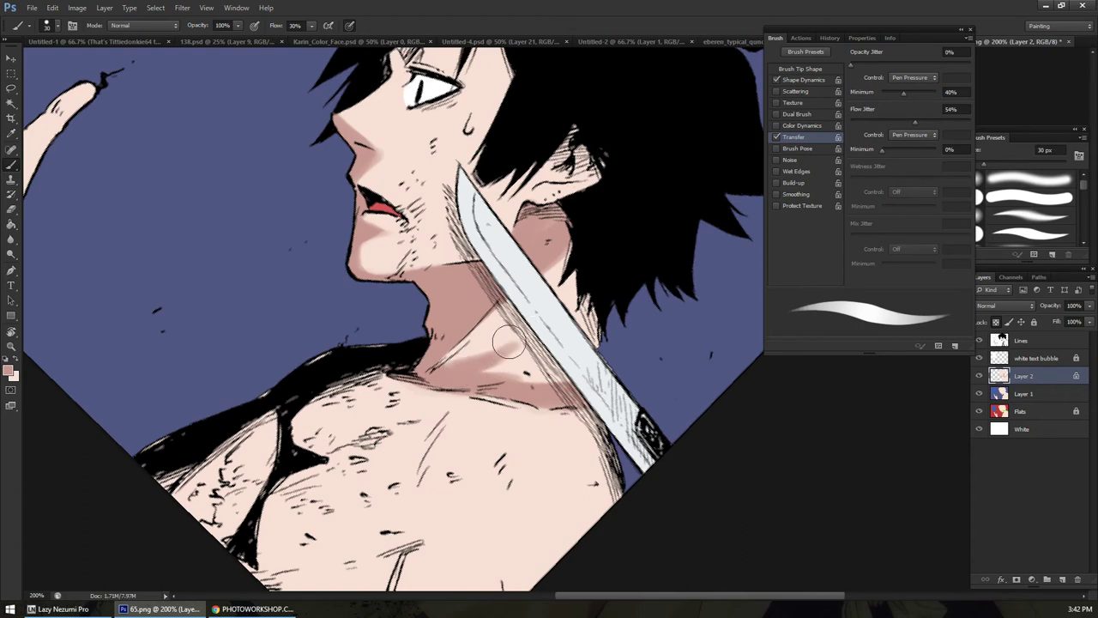
left_click_drag(519, 339, 446, 363)
Paint a shadow along the underside of the knife blade
left_click_drag(423, 309, 413, 301)
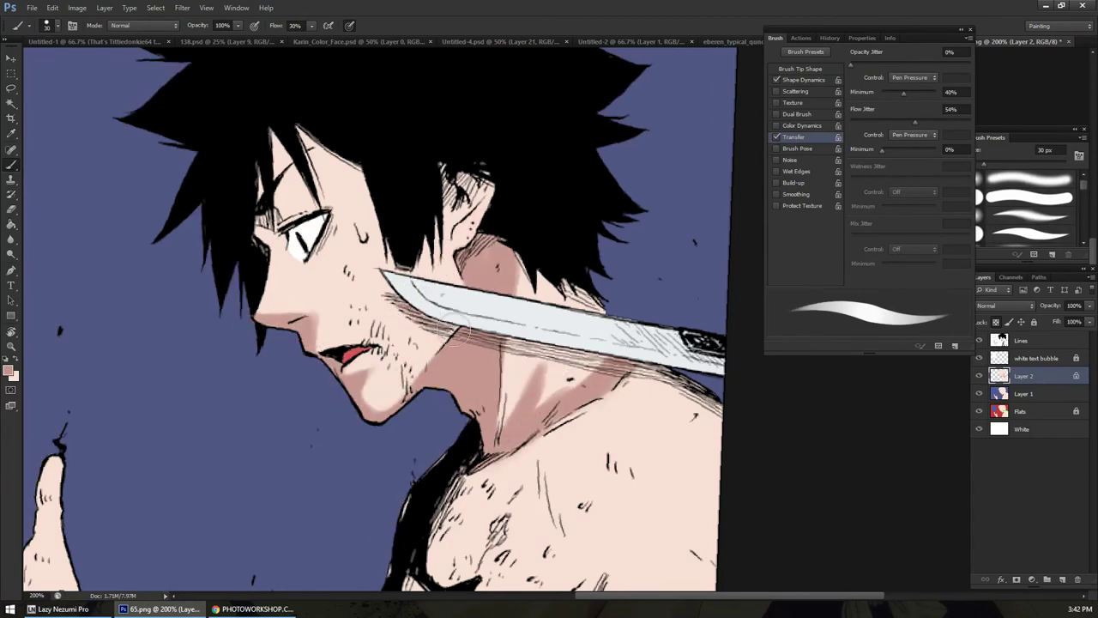
mouse_move(451, 322)
left_mouse_down()
mouse_move(532, 347)
mouse_move(733, 380)
left_mouse_up()
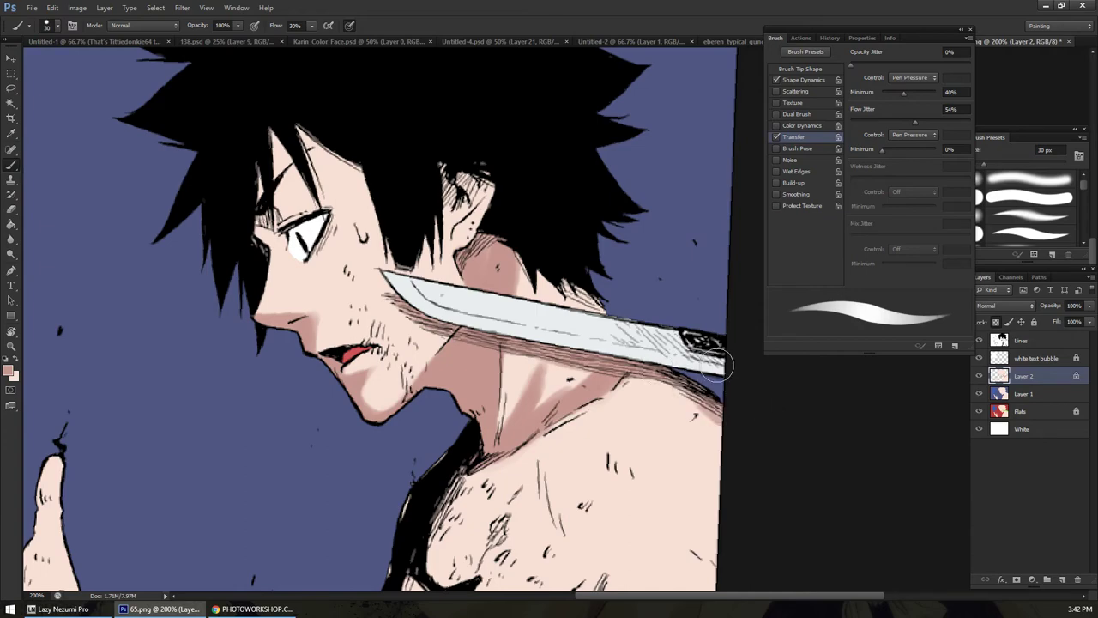
left_click_drag(697, 526, 550, 299)
Reframe on the face and paint over the hatching at the eye's inner corner
key("z")
left_click(567, 317, "alt")
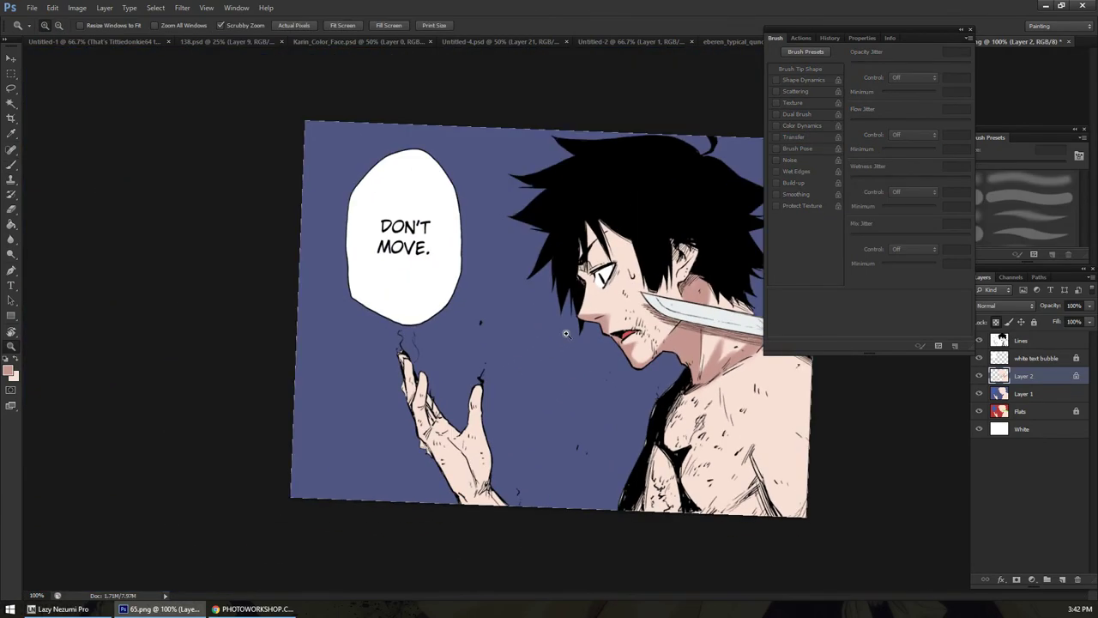
left_click(591, 324)
key("b")
scroll(584, 318, "up", 1)
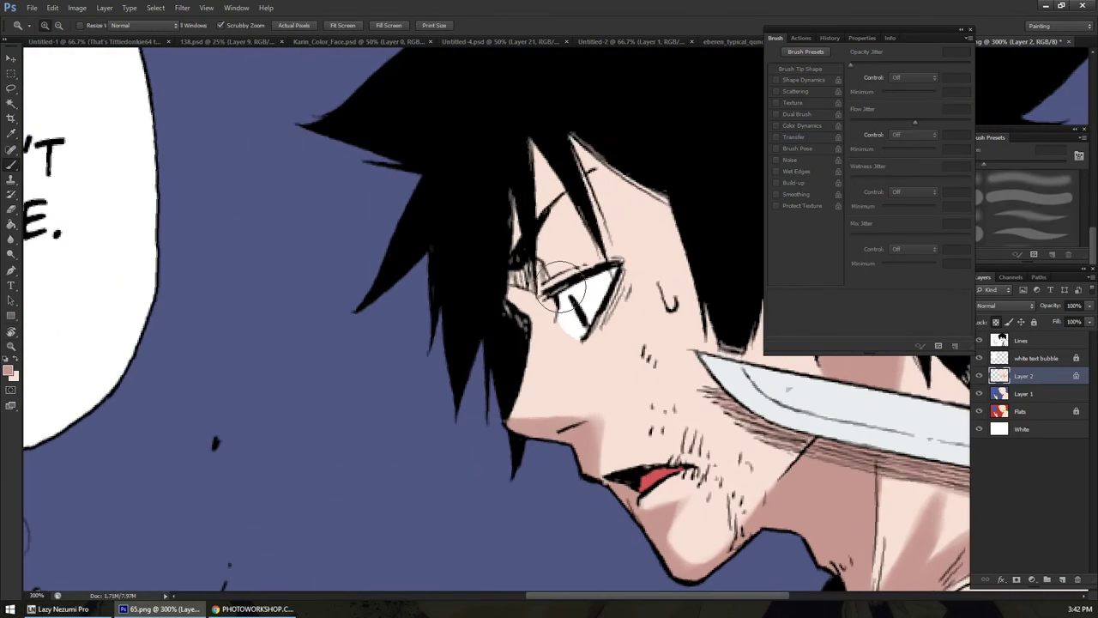
mouse_move(554, 306)
left_mouse_down()
mouse_move(523, 280)
mouse_move(510, 300)
mouse_move(522, 320)
mouse_move(505, 319)
mouse_move(539, 149)
mouse_move(578, 247)
mouse_move(540, 151)
mouse_move(622, 294)
mouse_move(597, 212)
mouse_move(575, 225)
mouse_move(624, 231)
mouse_move(642, 213)
mouse_move(537, 144)
mouse_move(588, 241)
mouse_move(530, 146)
mouse_move(588, 236)
mouse_move(529, 137)
mouse_move(601, 163)
mouse_move(560, 126)
mouse_move(698, 245)
left_mouse_up()
With a 15 px brush, repaint the forehead skin and darken the hair hatching above the ear
key("bracketleft")
key("bracketleft")
key("bracketleft")
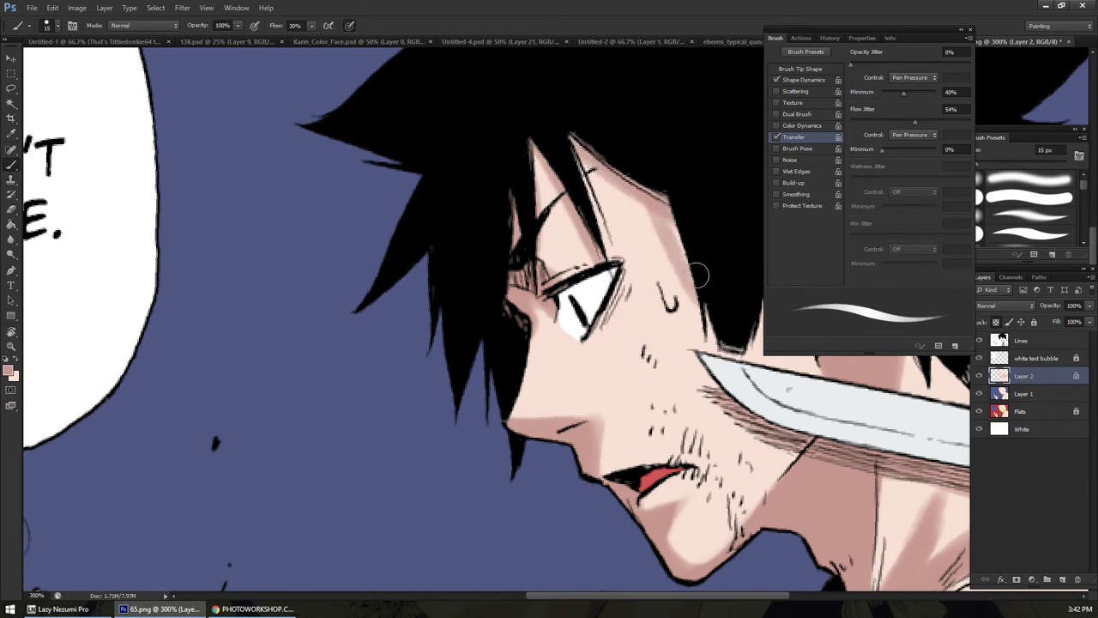
mouse_move(668, 259)
left_mouse_down()
mouse_move(660, 202)
mouse_move(675, 194)
mouse_move(691, 294)
left_mouse_up()
mouse_move(721, 330)
left_mouse_down()
mouse_move(721, 301)
mouse_move(717, 331)
mouse_move(523, 295)
mouse_move(523, 236)
left_mouse_up()
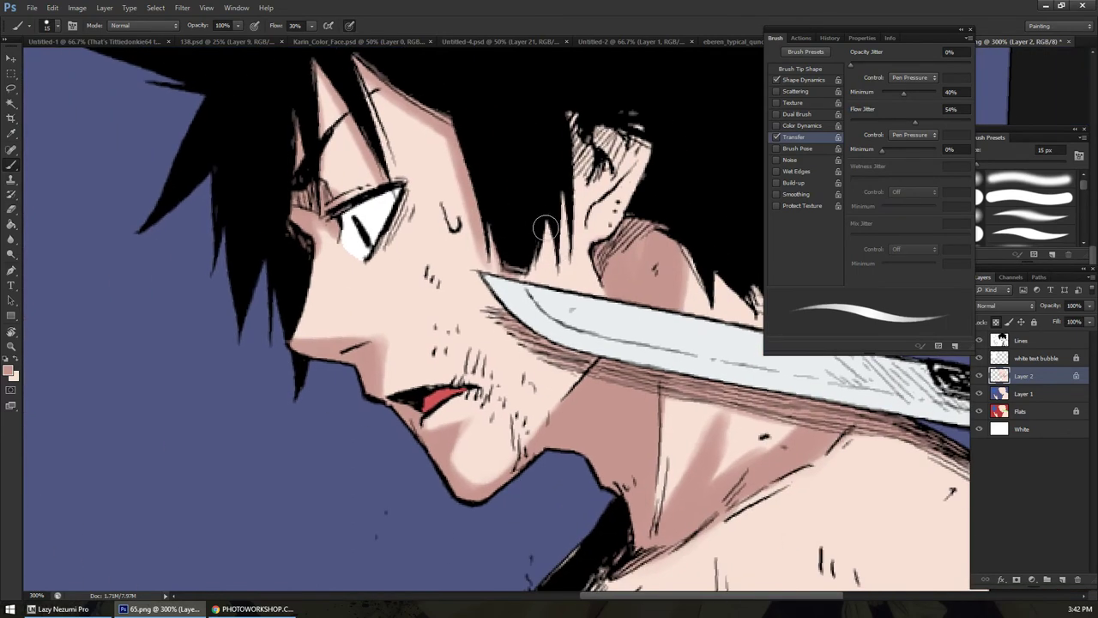
left_click_drag(561, 183, 573, 232)
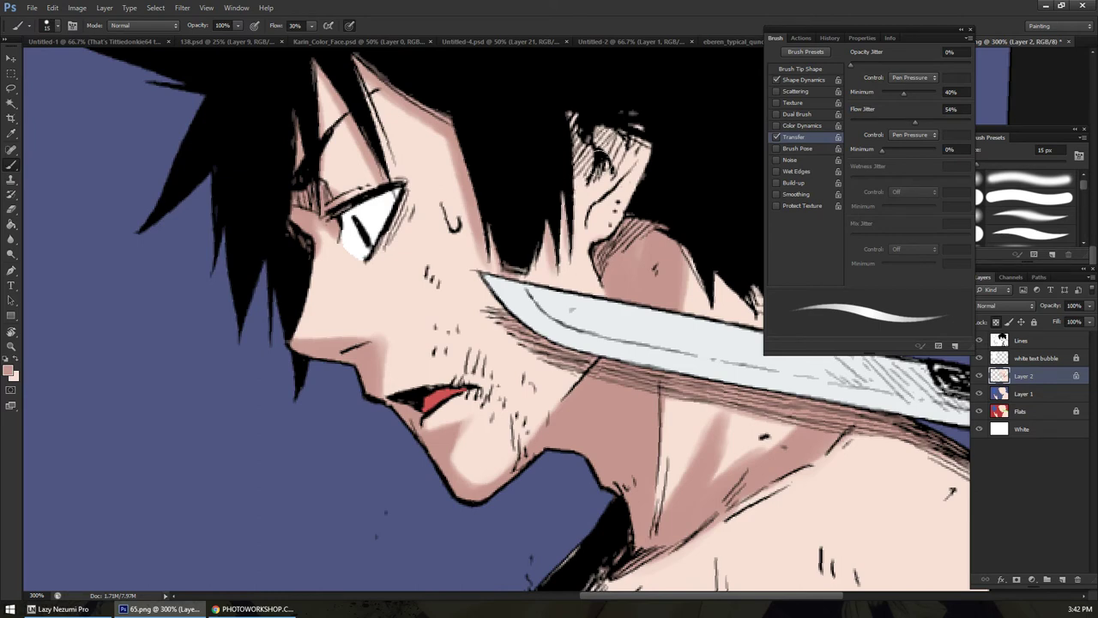
mouse_move(590, 154)
left_mouse_down()
mouse_move(615, 190)
mouse_move(626, 144)
mouse_move(611, 184)
mouse_move(592, 115)
left_mouse_up()
mouse_move(600, 202)
left_mouse_down()
mouse_move(633, 179)
mouse_move(596, 224)
mouse_move(602, 187)
left_mouse_up()
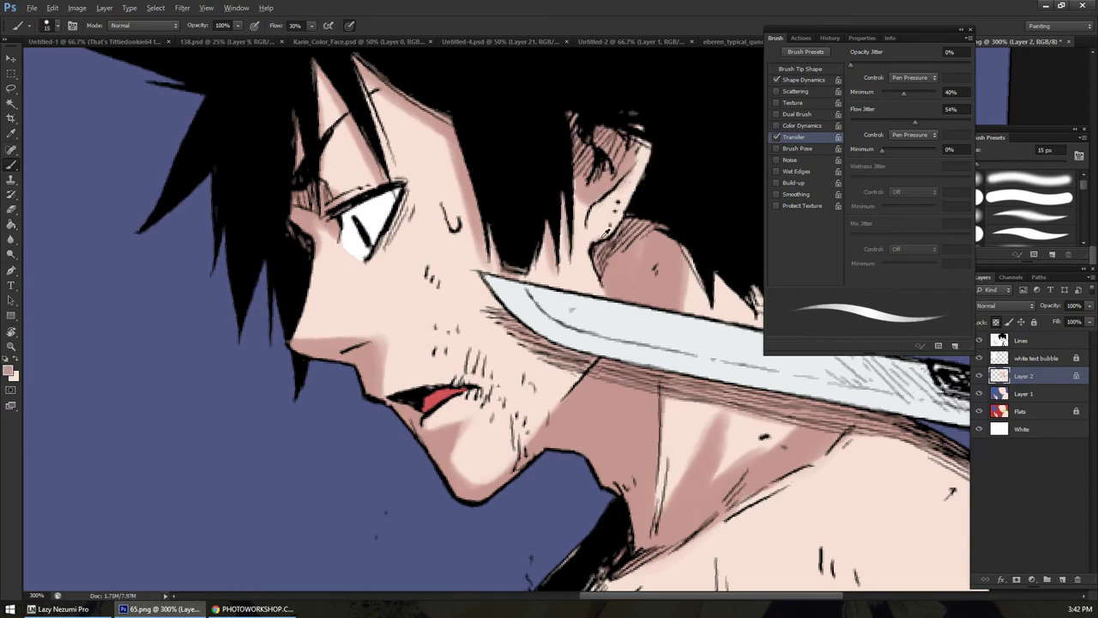
key("z")
key("ctrl+0")
left_click(710, 296)
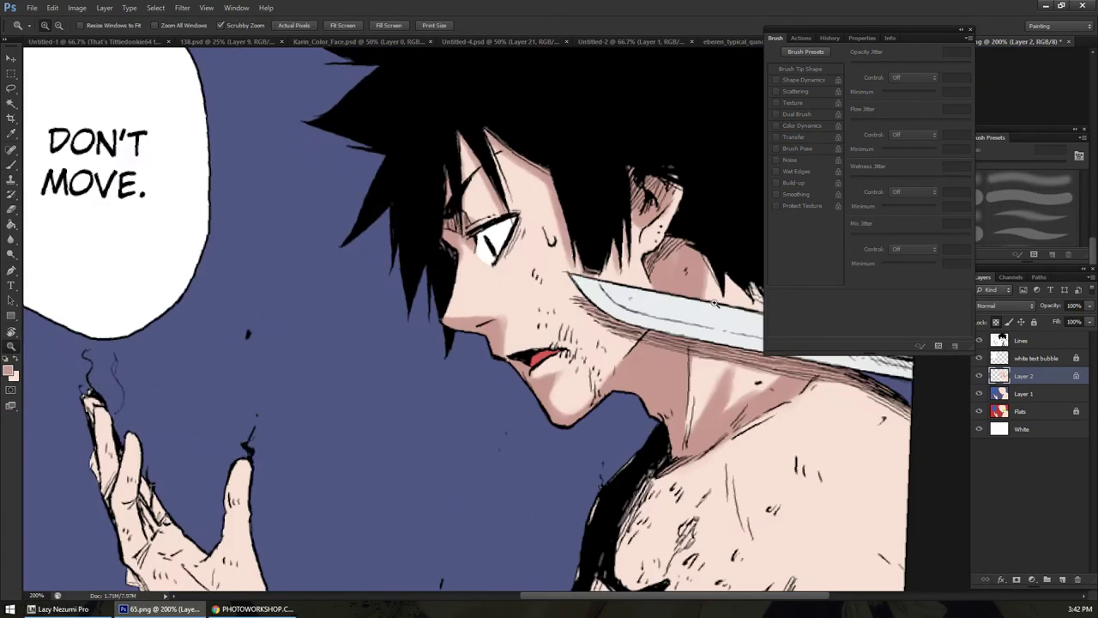
key("b")
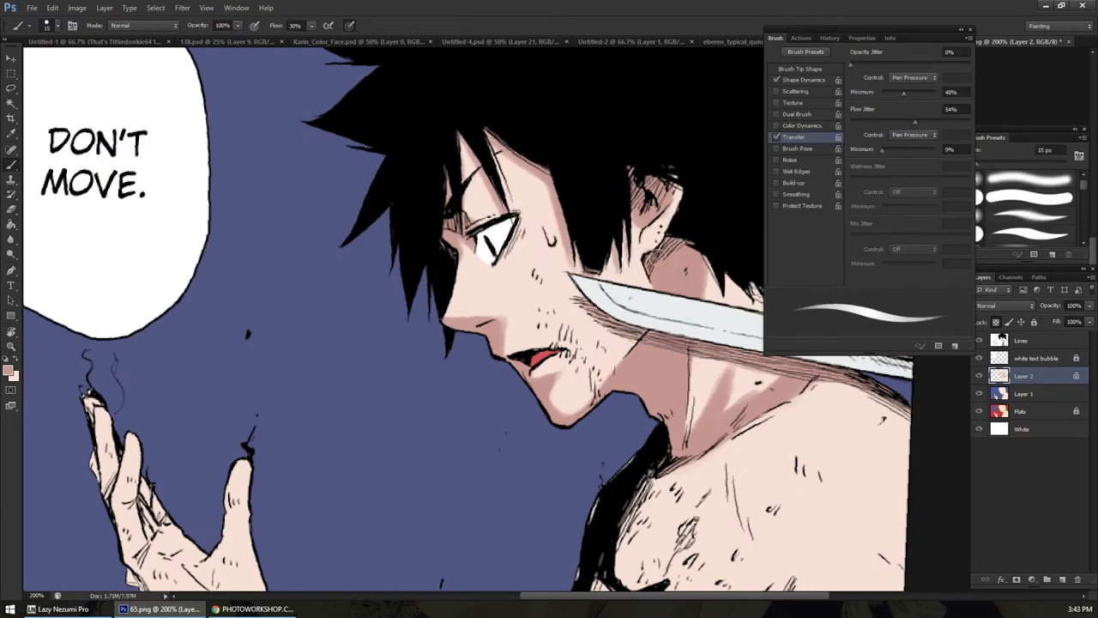
Shade the raised hand pink from wrist to palm, then lighten the knuckles with a 30 px brush
left_click_drag(634, 269, 537, 267)
left_click_drag(305, 400, 280, 327)
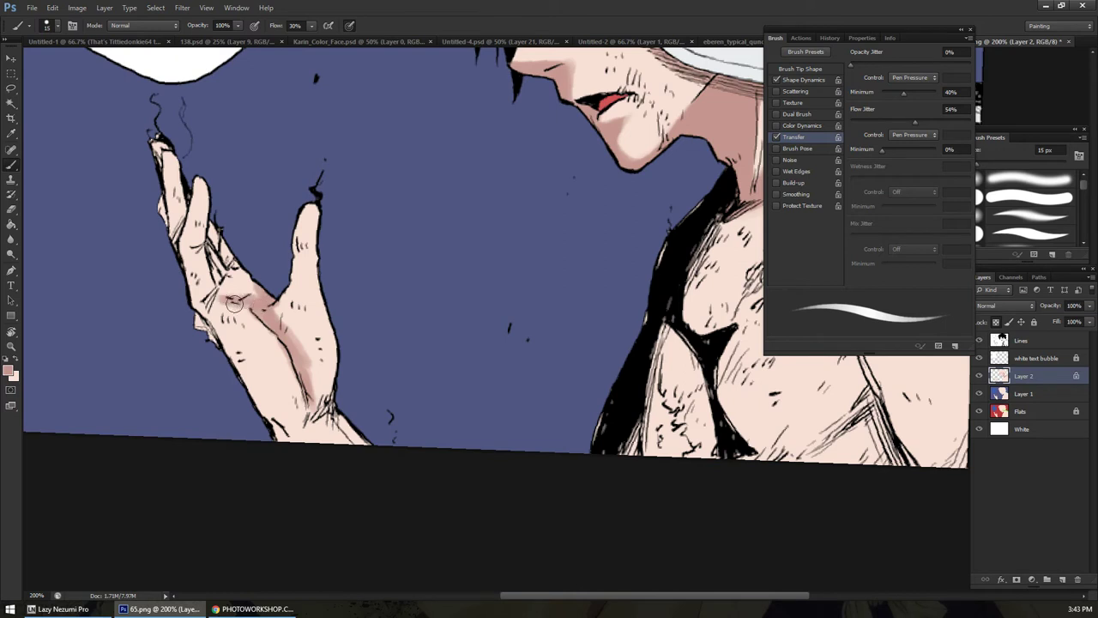
mouse_move(230, 306)
left_mouse_down()
mouse_move(267, 404)
mouse_move(223, 327)
mouse_move(221, 340)
mouse_move(229, 320)
mouse_move(214, 329)
mouse_move(286, 330)
mouse_move(282, 318)
mouse_move(217, 321)
mouse_move(205, 335)
mouse_move(159, 169)
left_mouse_up()
key("bracketright")
key("bracketright")
key("bracketright")
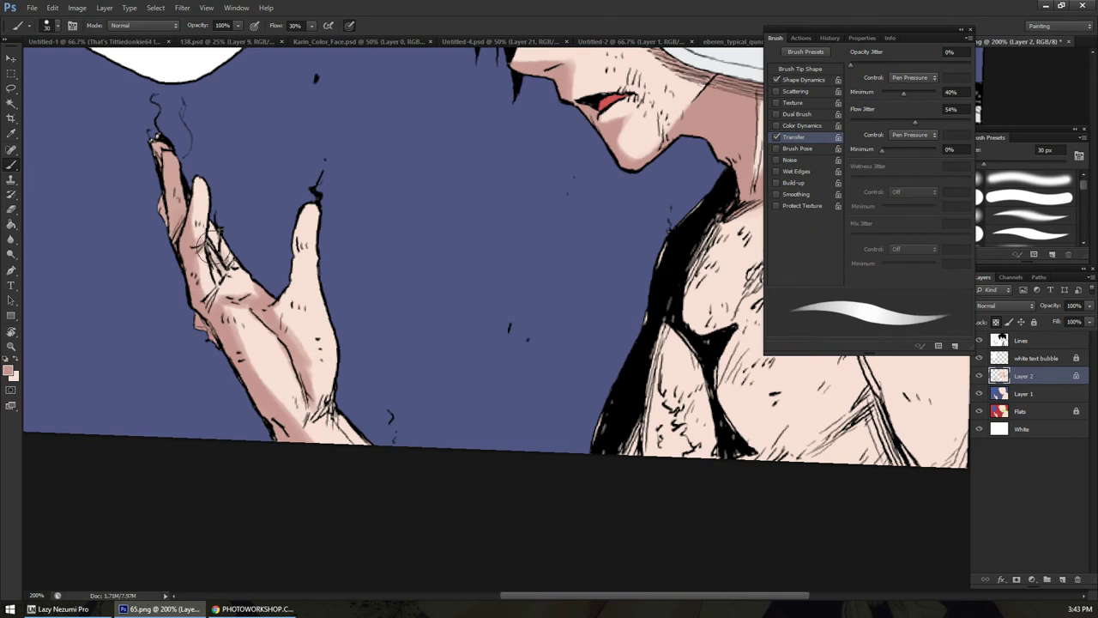
mouse_move(233, 300)
left_mouse_down()
mouse_move(282, 367)
mouse_move(233, 327)
mouse_move(280, 395)
mouse_move(261, 393)
mouse_move(234, 351)
mouse_move(351, 460)
mouse_move(324, 412)
left_mouse_up()
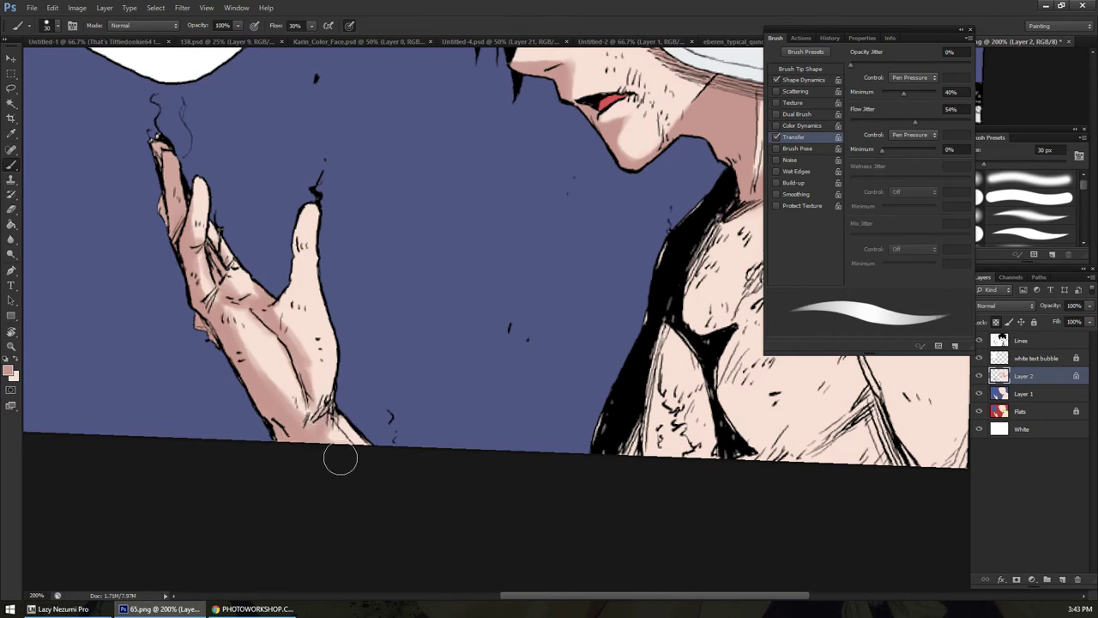
key("z")
left_click_drag(371, 463, 389, 443)
Zoom in on the chest and paint soft pink shading over both pectorals
key("ctrl+minus")
key("ctrl+minus")
key("ctrl+minus")
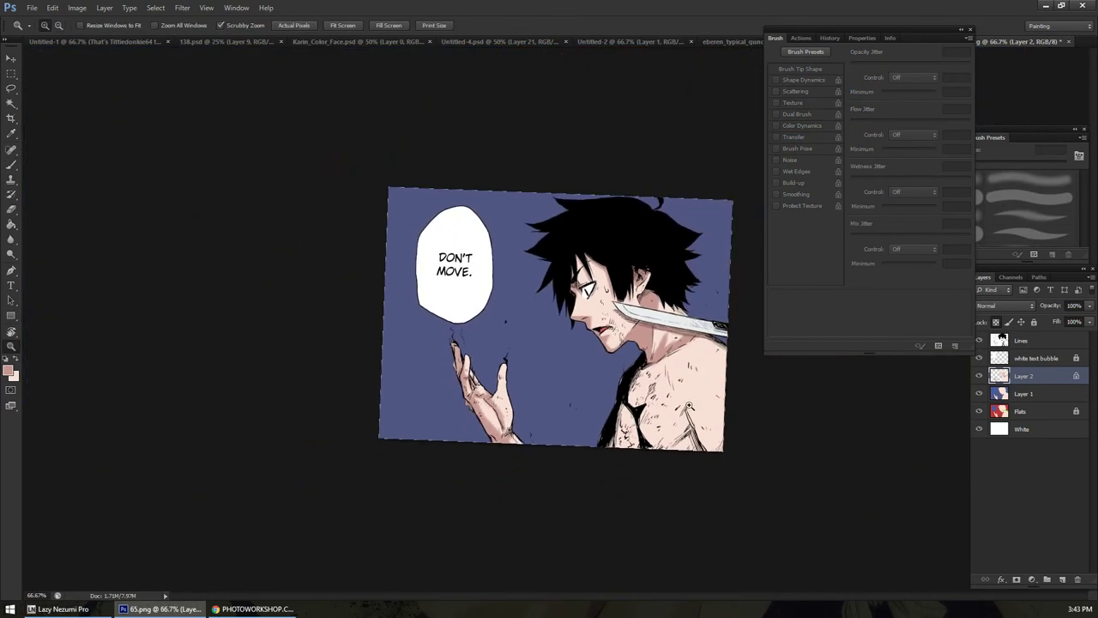
key("ctrl+1")
left_click(723, 422)
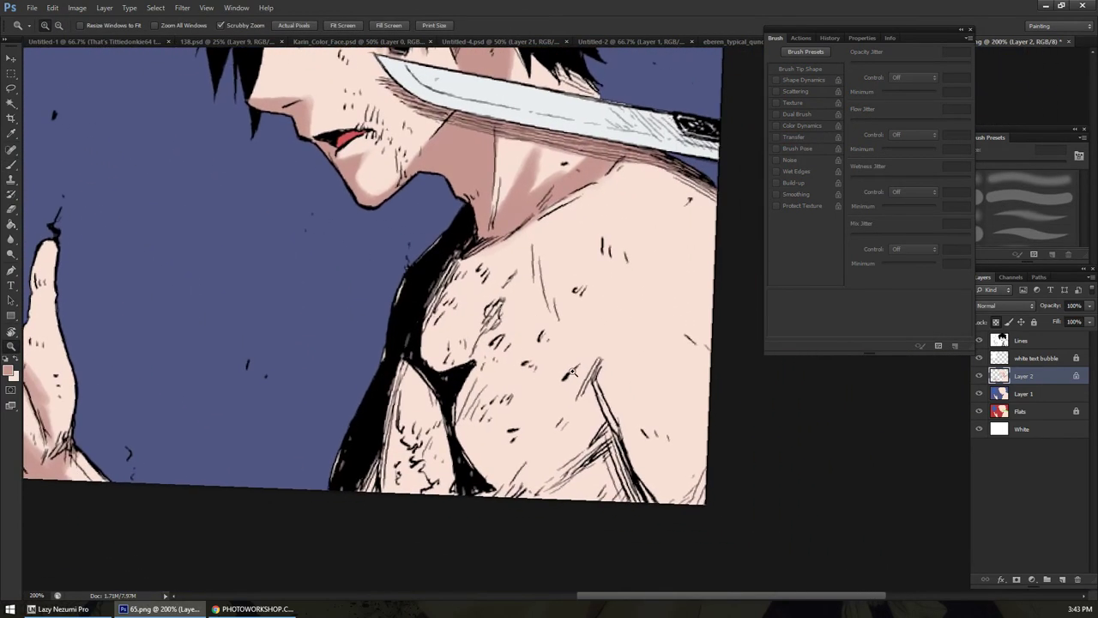
key("b")
mouse_move(589, 368)
left_mouse_down()
mouse_move(578, 456)
mouse_move(585, 412)
mouse_move(608, 391)
left_mouse_up()
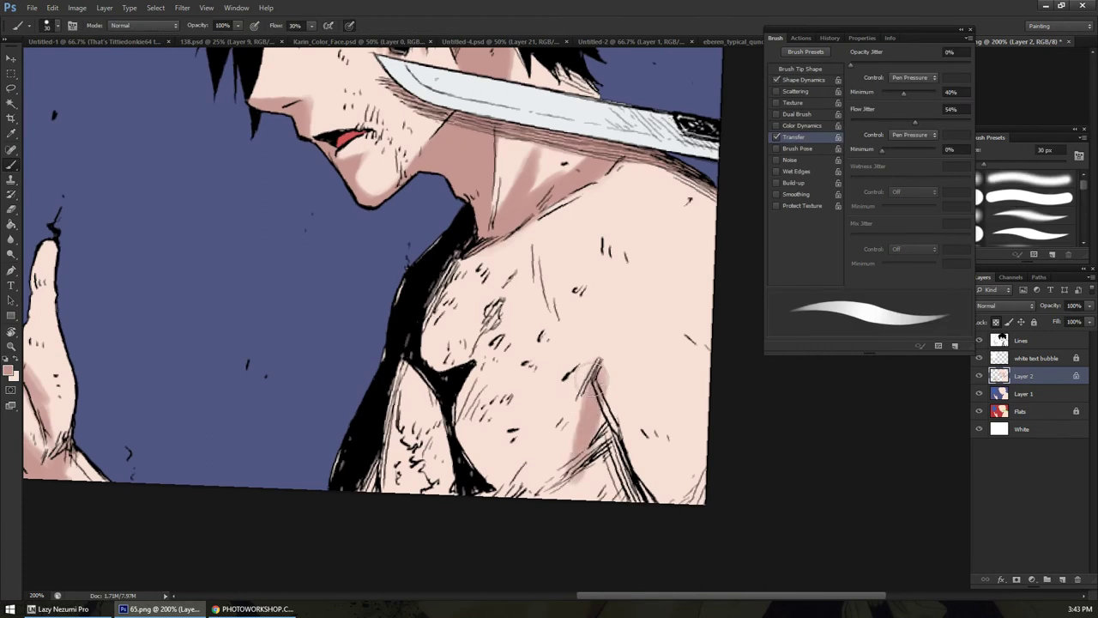
mouse_move(589, 382)
left_mouse_down()
mouse_move(596, 476)
mouse_move(616, 399)
mouse_move(633, 481)
left_mouse_up()
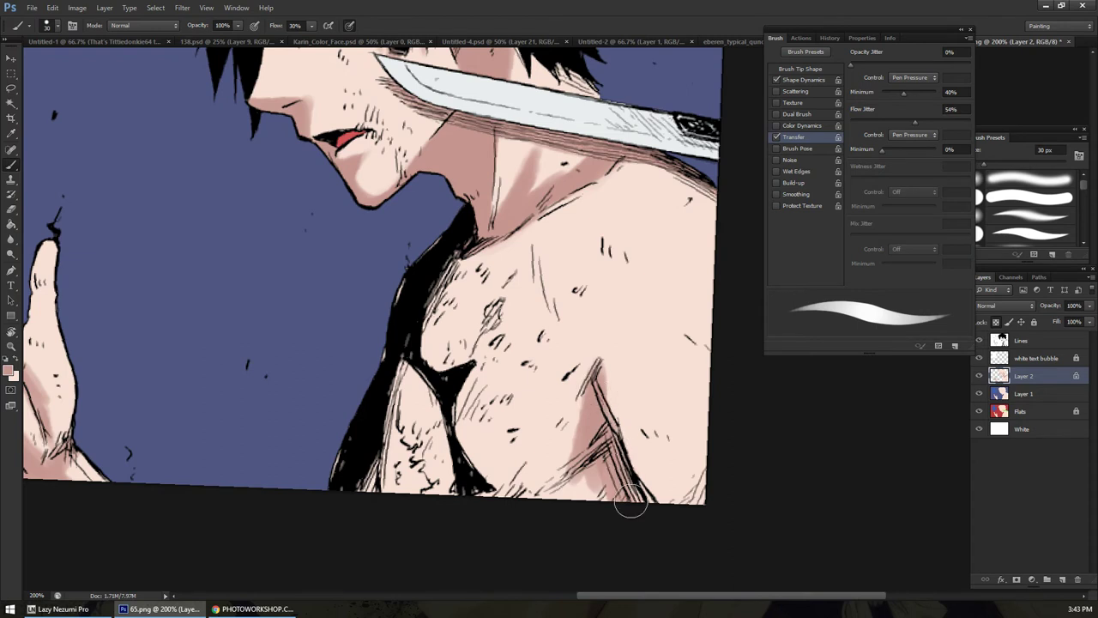
mouse_move(601, 438)
left_mouse_down()
mouse_move(586, 491)
mouse_move(596, 497)
mouse_move(584, 472)
mouse_move(518, 510)
left_mouse_up()
mouse_move(451, 490)
left_mouse_down()
mouse_move(418, 388)
mouse_move(446, 463)
left_mouse_up()
left_click_drag(422, 378, 433, 494)
left_click_drag(403, 360, 369, 489)
mouse_move(446, 287)
left_mouse_down()
mouse_move(421, 300)
mouse_move(451, 270)
mouse_move(313, 303)
mouse_move(284, 397)
left_mouse_up()
mouse_move(324, 317)
left_mouse_down()
mouse_move(306, 464)
mouse_move(296, 463)
mouse_move(307, 427)
mouse_move(378, 332)
mouse_move(364, 339)
mouse_move(328, 442)
mouse_move(332, 476)
mouse_move(323, 394)
mouse_move(298, 482)
mouse_move(354, 446)
mouse_move(296, 465)
mouse_move(316, 441)
mouse_move(297, 468)
mouse_move(395, 410)
mouse_move(307, 486)
mouse_move(352, 482)
mouse_move(420, 409)
mouse_move(330, 419)
mouse_move(428, 389)
left_mouse_up()
Sample a deeper pink (c6968e) and shade the lower right chest and along the crease
left_click(274, 466, "alt")
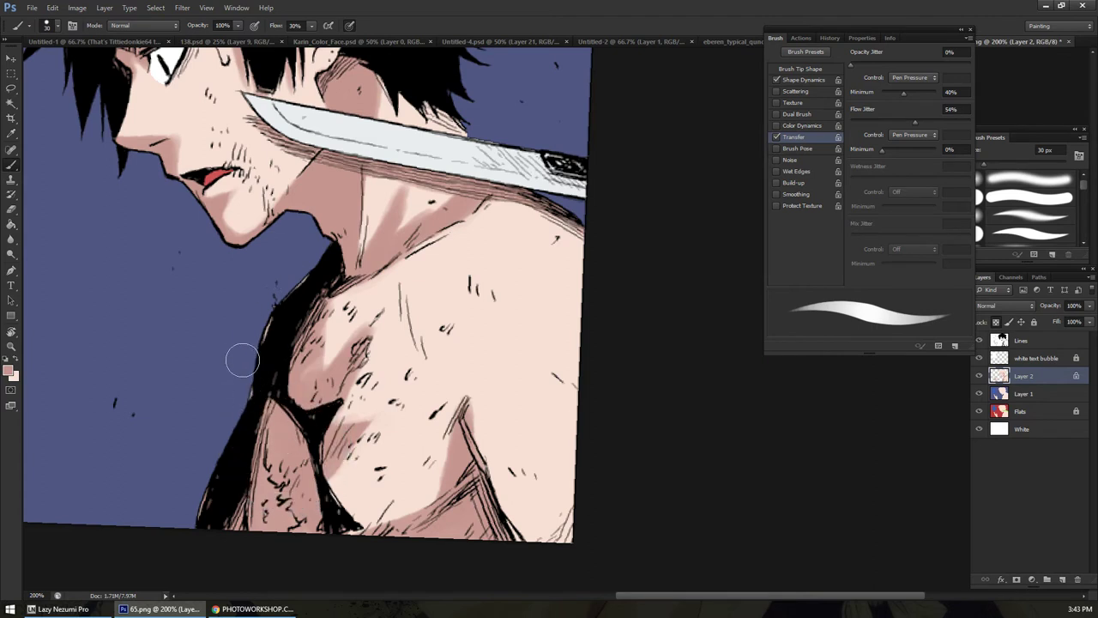
left_click_drag(432, 352, 352, 409)
mouse_move(429, 508)
left_mouse_down()
mouse_move(449, 523)
mouse_move(445, 513)
mouse_move(455, 515)
mouse_move(457, 549)
left_mouse_up()
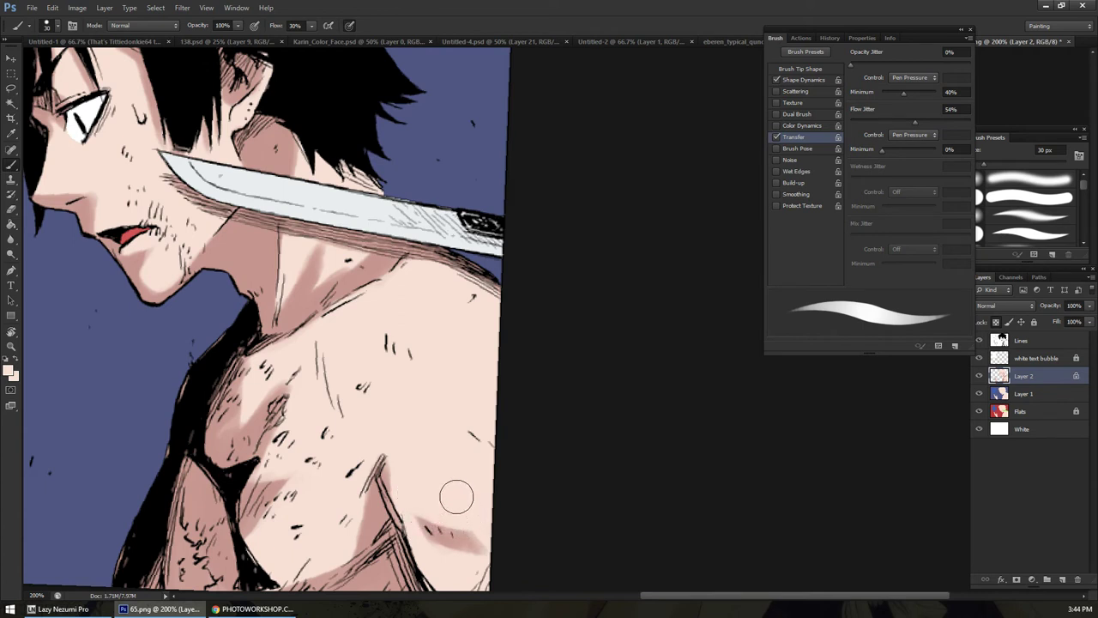
left_click_drag(457, 489, 444, 444)
left_click(443, 486, "alt")
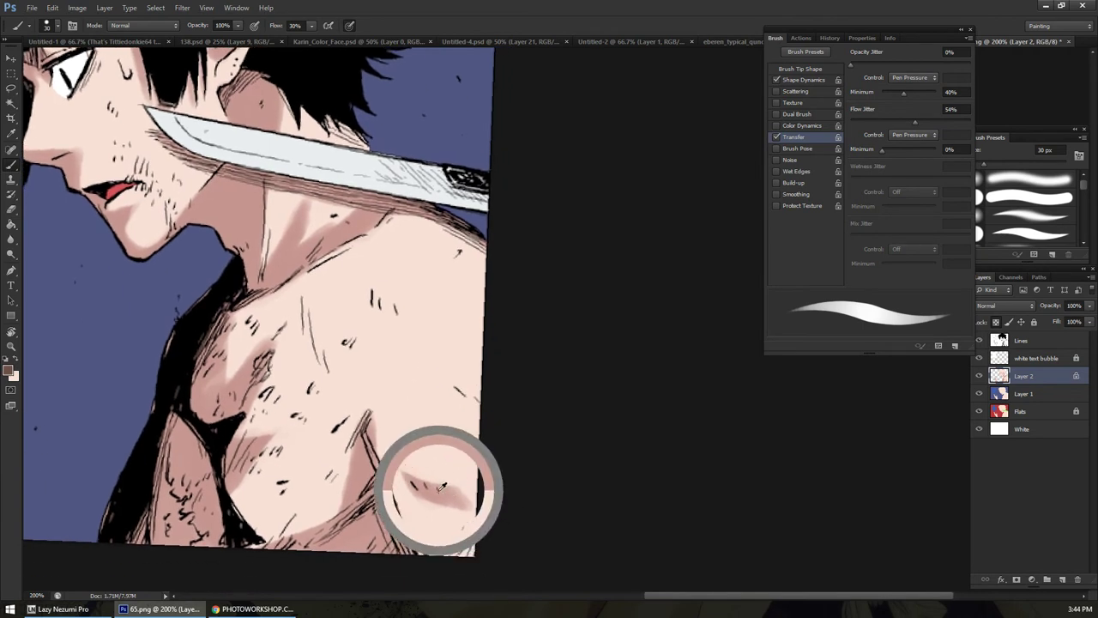
left_click(436, 485, "alt")
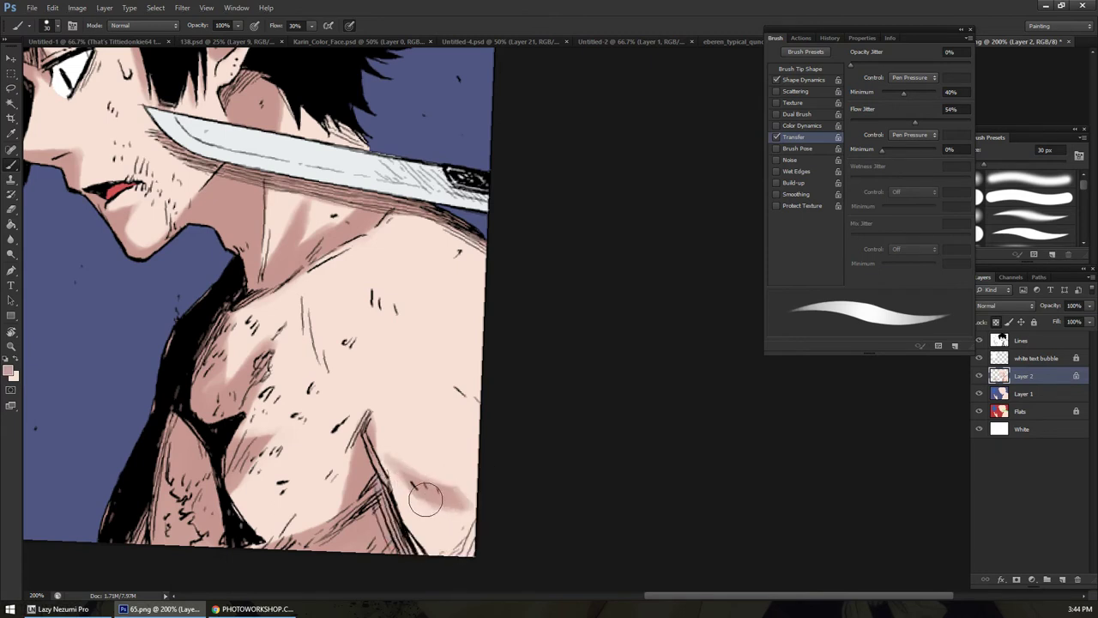
left_click_drag(399, 472, 363, 435)
Soften and extend the chest crease shading, then reframe the view on the face
left_click_drag(405, 489, 369, 444)
key("ctrl+0")
key("z")
mouse_move(602, 298)
left_mouse_down()
mouse_move(624, 265)
mouse_move(592, 283)
mouse_move(546, 393)
mouse_move(455, 393)
mouse_move(677, 315)
mouse_move(549, 317)
mouse_move(652, 321)
left_mouse_up()
key("b")
key("z")
key("b")
Set the foreground colour to the muted darker pink 9e6865, hue nudged to 3°
left_click(9, 370)
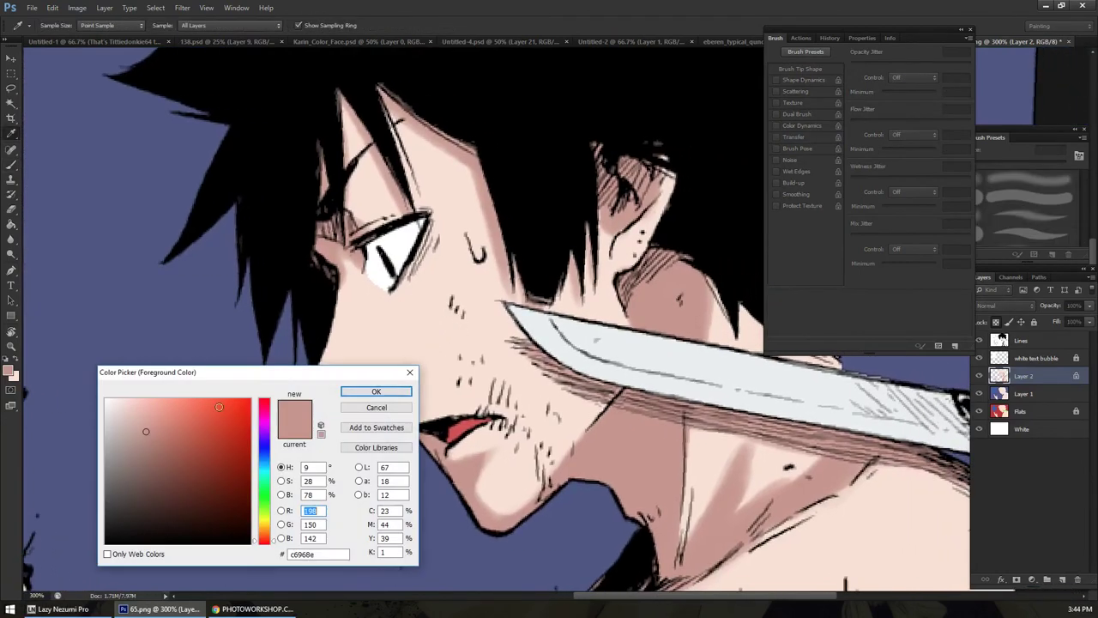
left_click(155, 453)
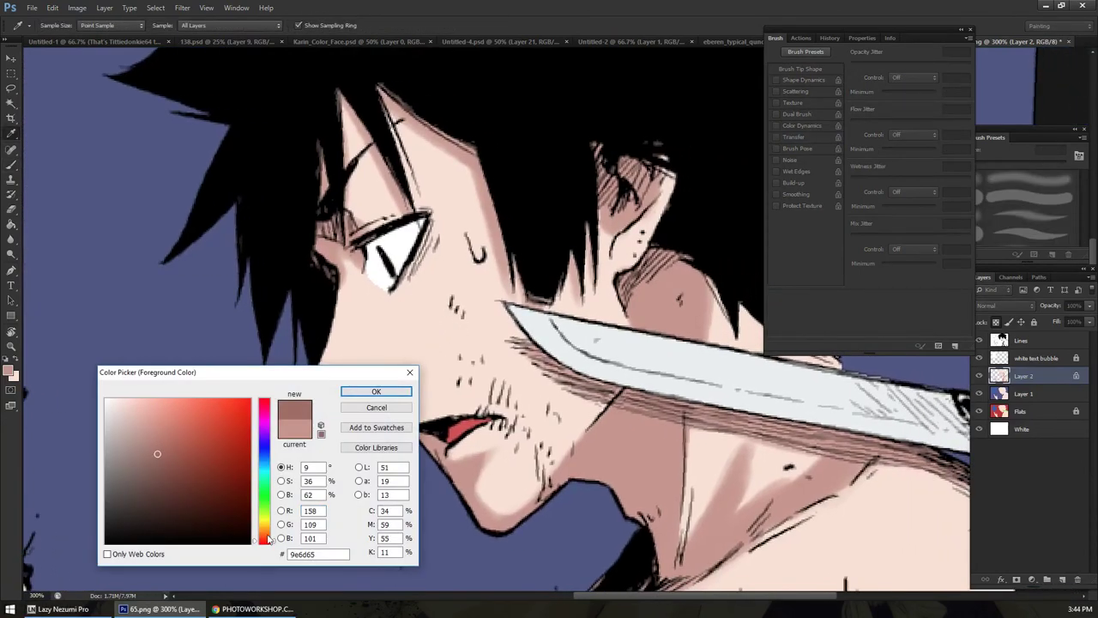
left_click_drag(264, 546, 268, 543)
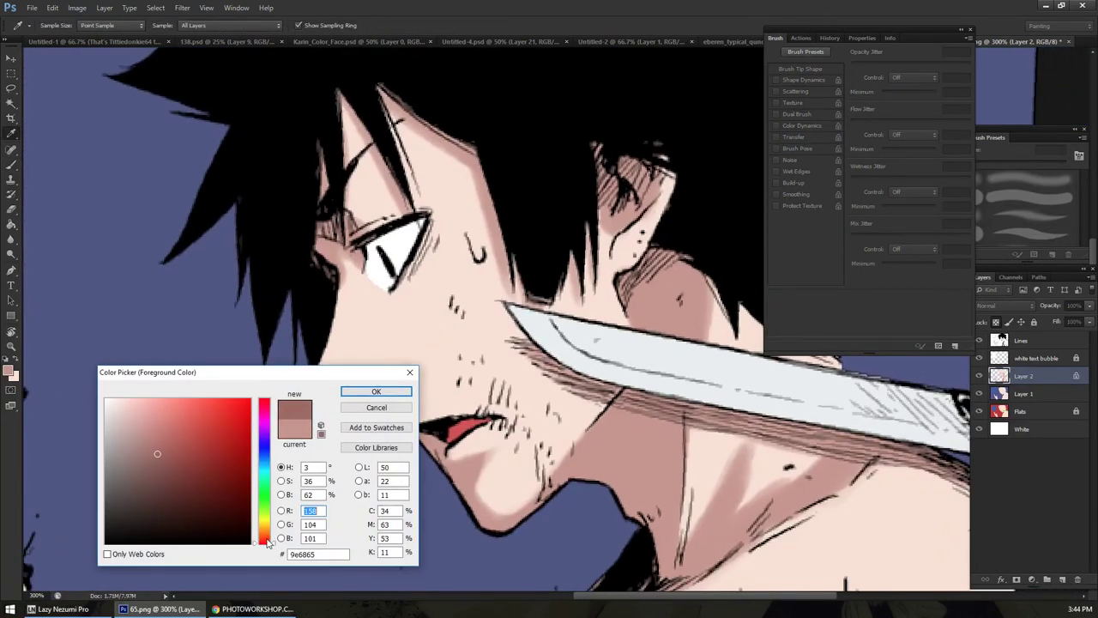
left_click(352, 392)
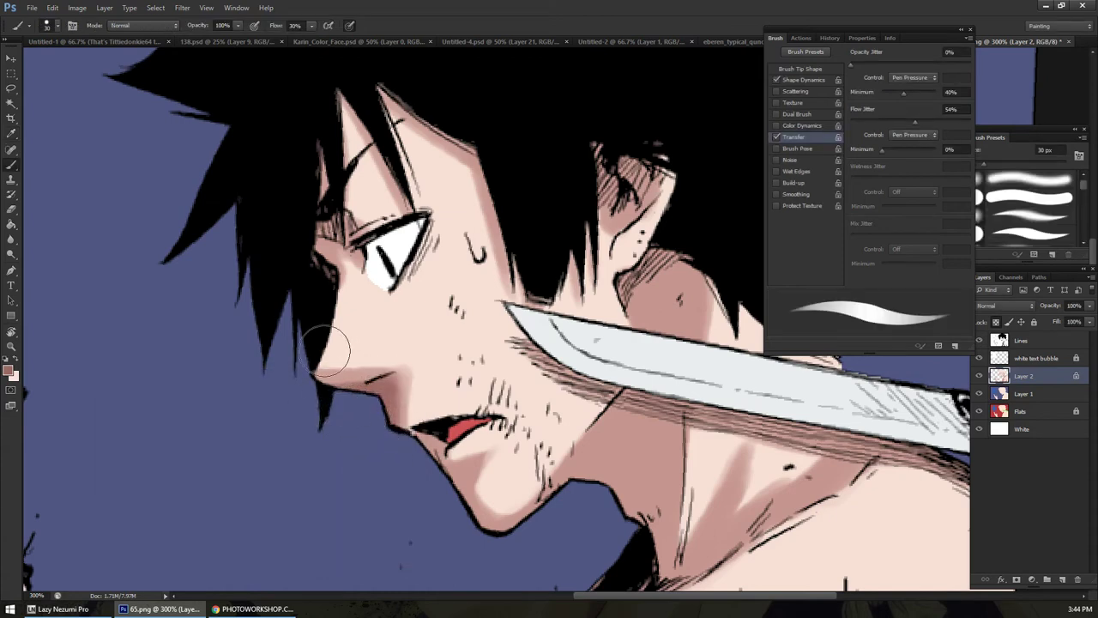
Shade under the nose tip, then add a 25 px shadow beneath the lower lip
mouse_move(334, 344)
left_mouse_down()
mouse_move(360, 377)
mouse_move(367, 412)
mouse_move(360, 403)
mouse_move(387, 387)
left_mouse_up()
key("bracketleft")
key("bracketleft")
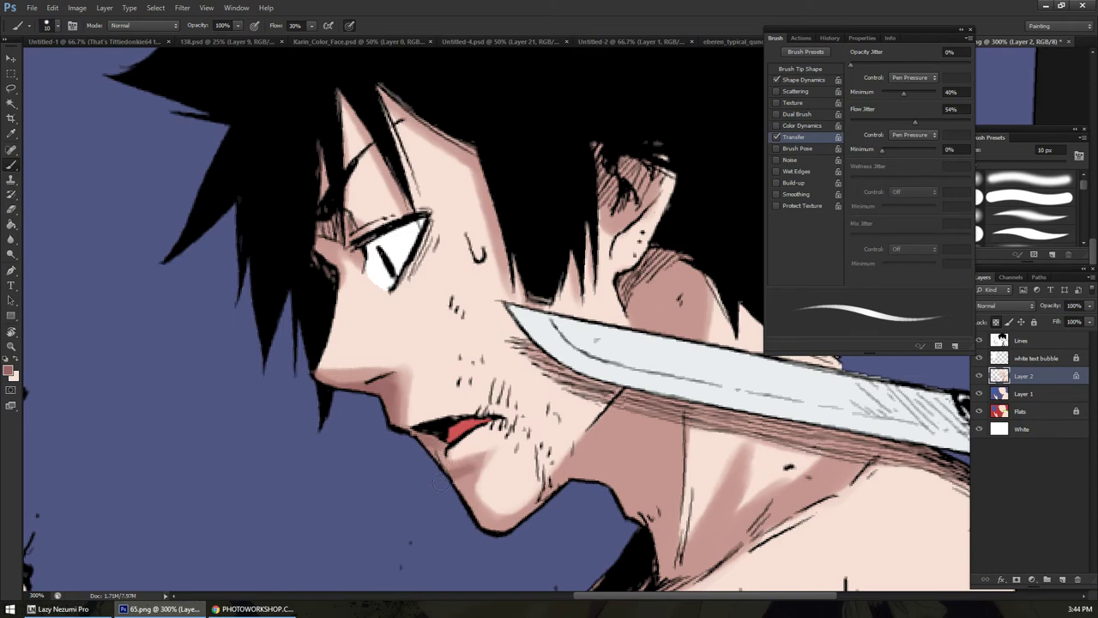
key("bracketright")
key("bracketright")
key("bracketright")
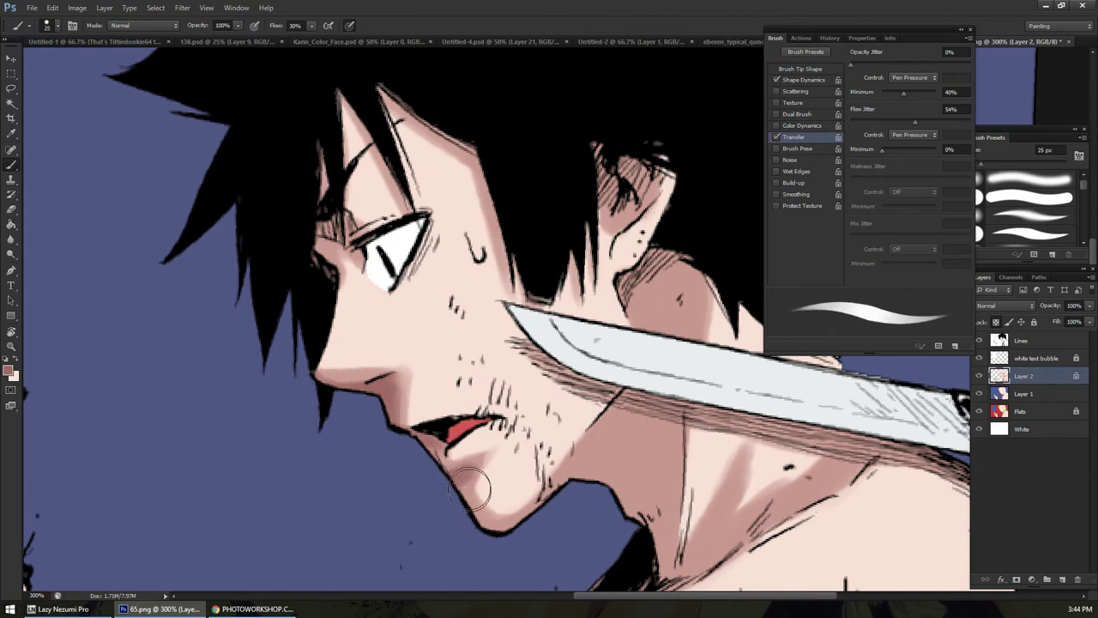
mouse_move(470, 474)
left_mouse_down()
mouse_move(466, 519)
mouse_move(431, 444)
left_mouse_up()
key("z")
left_click(481, 446, "alt")
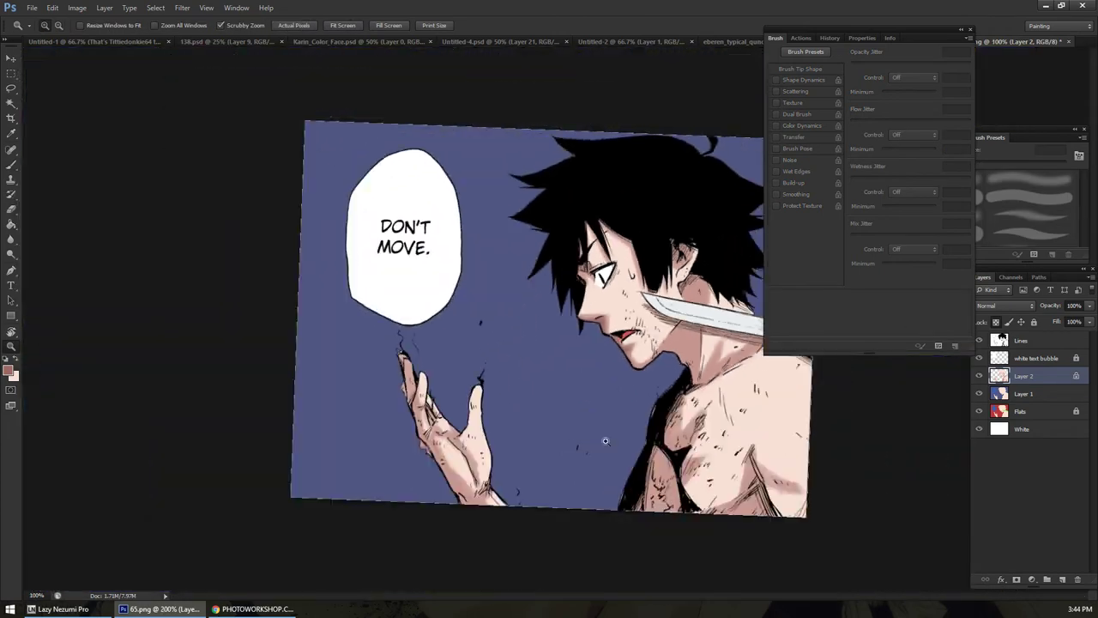
left_click(649, 307)
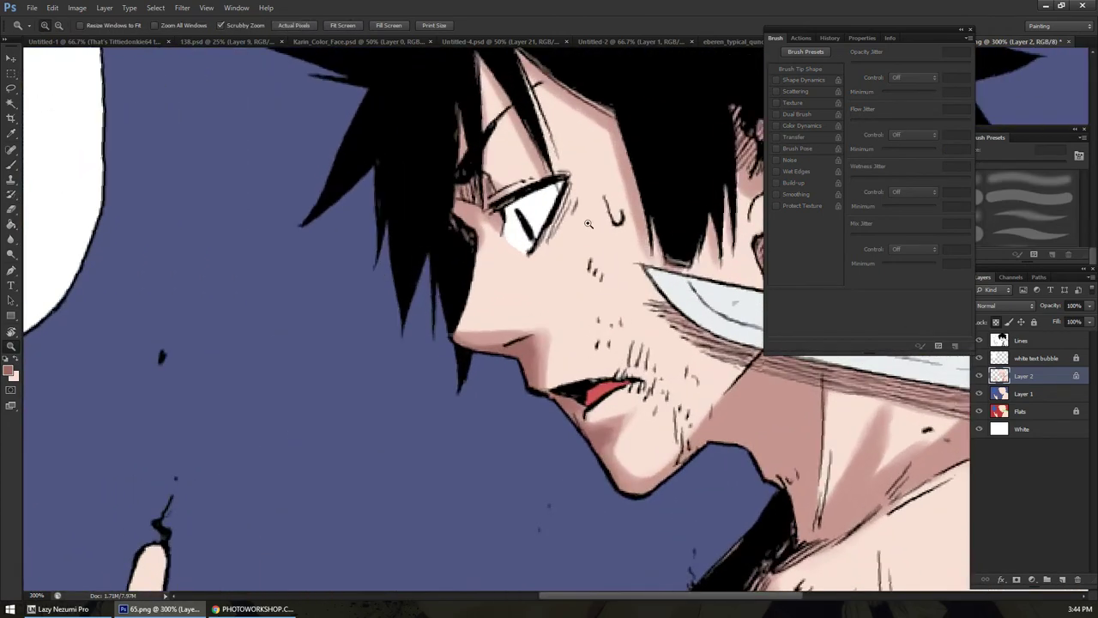
left_click_drag(599, 293, 508, 299)
Sample light skin pink from the cheek and soften the shading under the nose
left_click(508, 299, "alt")
left_click(440, 318)
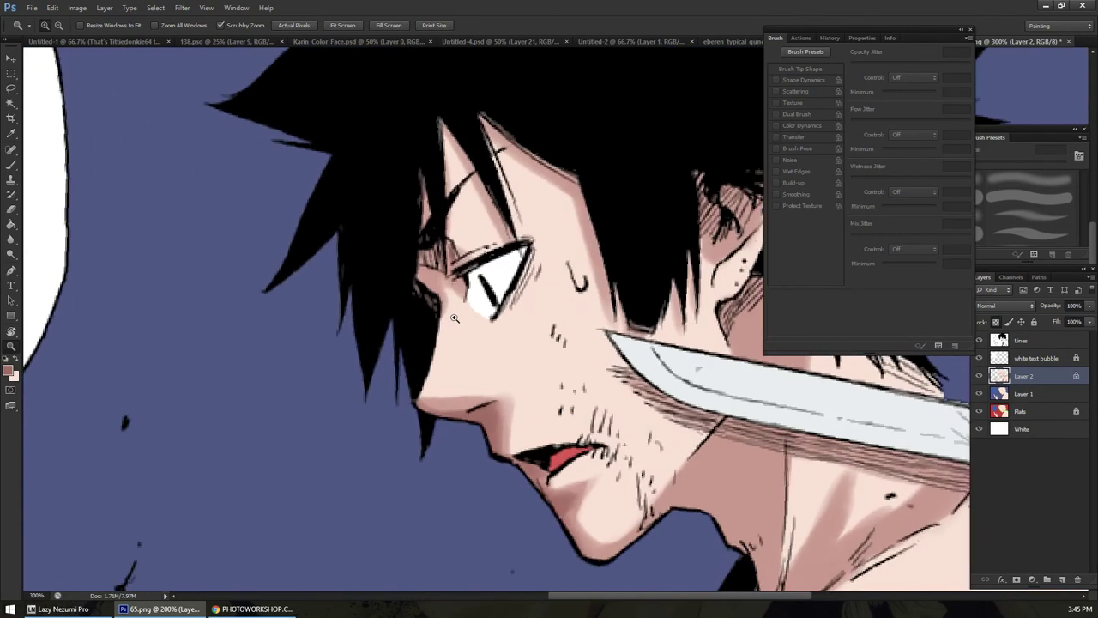
key("b")
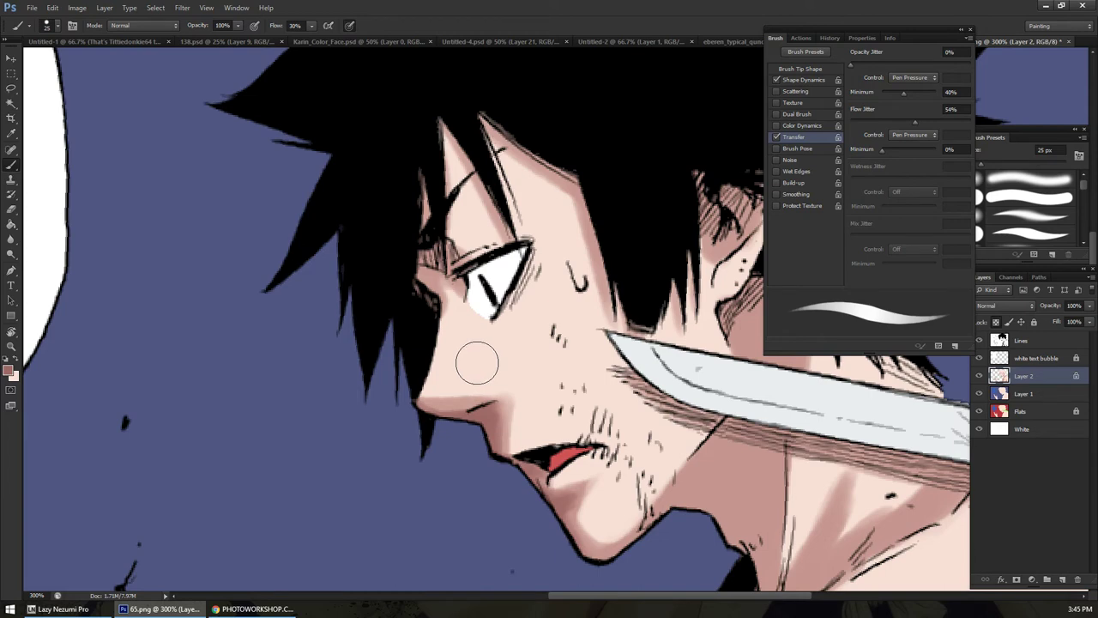
scroll(507, 343, "down", 3)
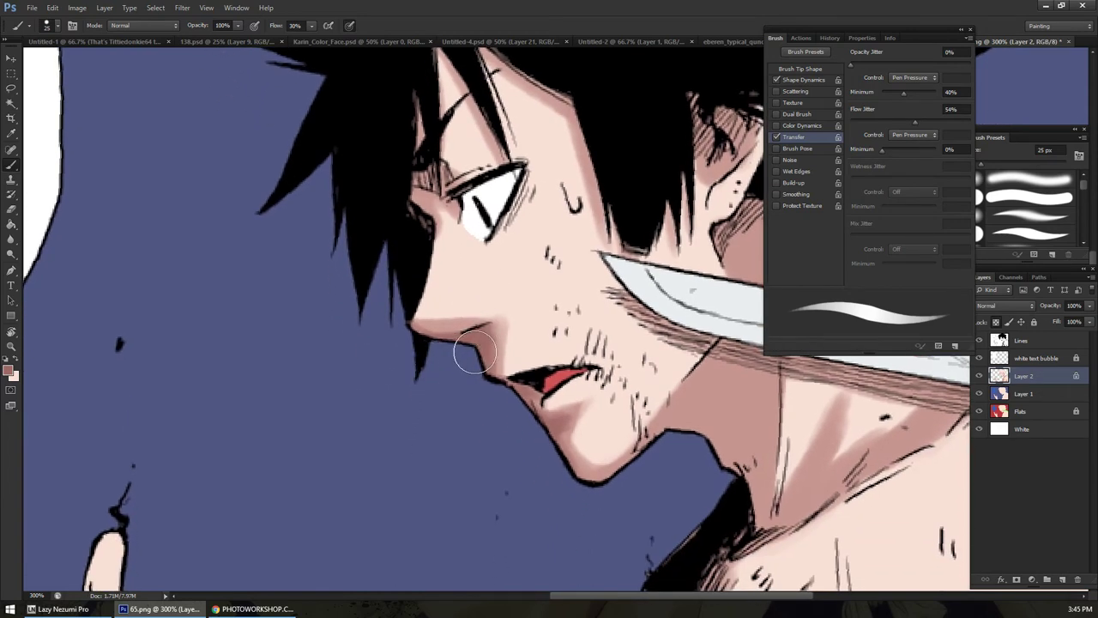
left_click(547, 329, "alt")
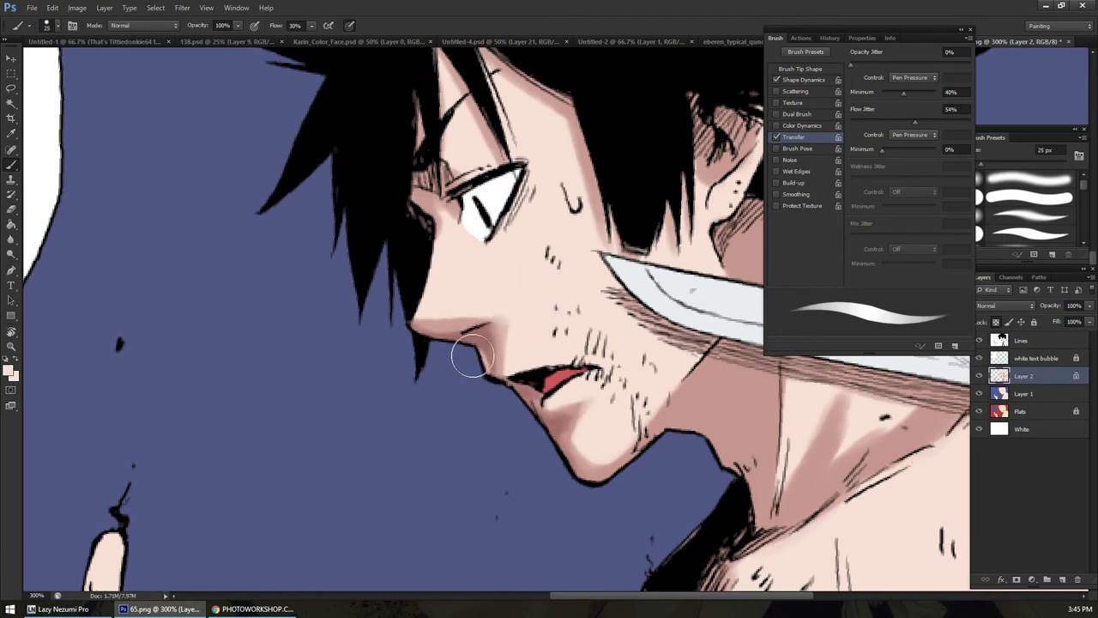
mouse_move(455, 346)
left_mouse_down()
mouse_move(402, 331)
mouse_move(478, 361)
mouse_move(486, 379)
mouse_move(469, 357)
mouse_move(480, 379)
mouse_move(622, 339)
left_mouse_up()
Zoom in closer and recentre the view on the mouth and chin
key("z")
left_click(622, 339)
key("b")
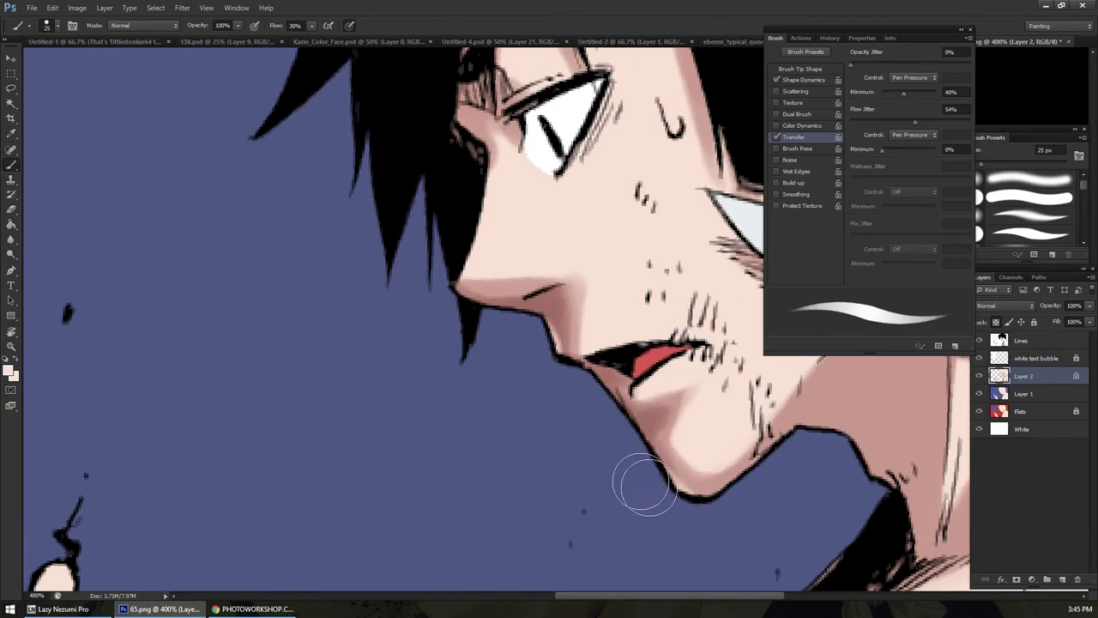
key("z")
left_click(642, 460, "alt")
left_click(642, 460, "alt")
left_click_drag(702, 367, 480, 339)
left_click(480, 339)
Lower the brush Flow and softly shade the neck under the jaw beside the knife
key("b")
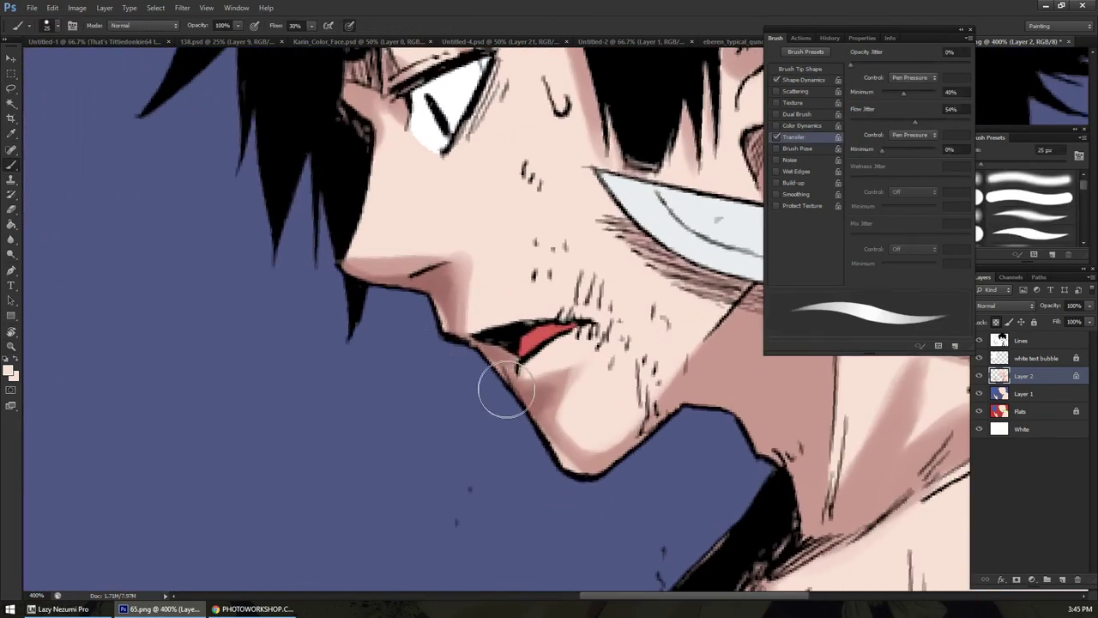
key("z")
left_click(514, 388, "alt")
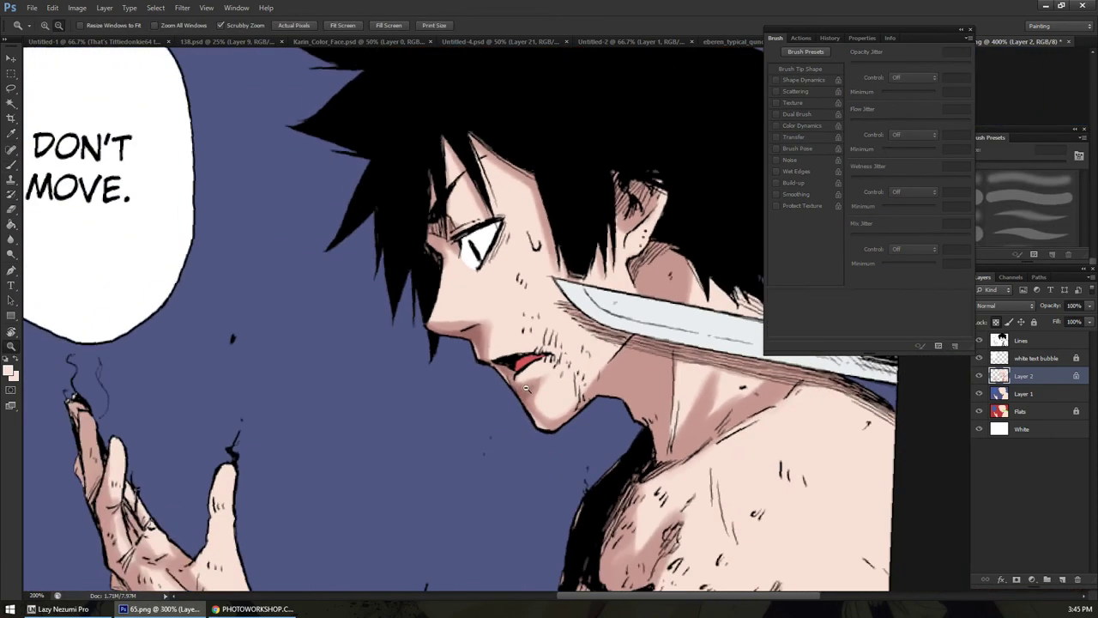
key("b")
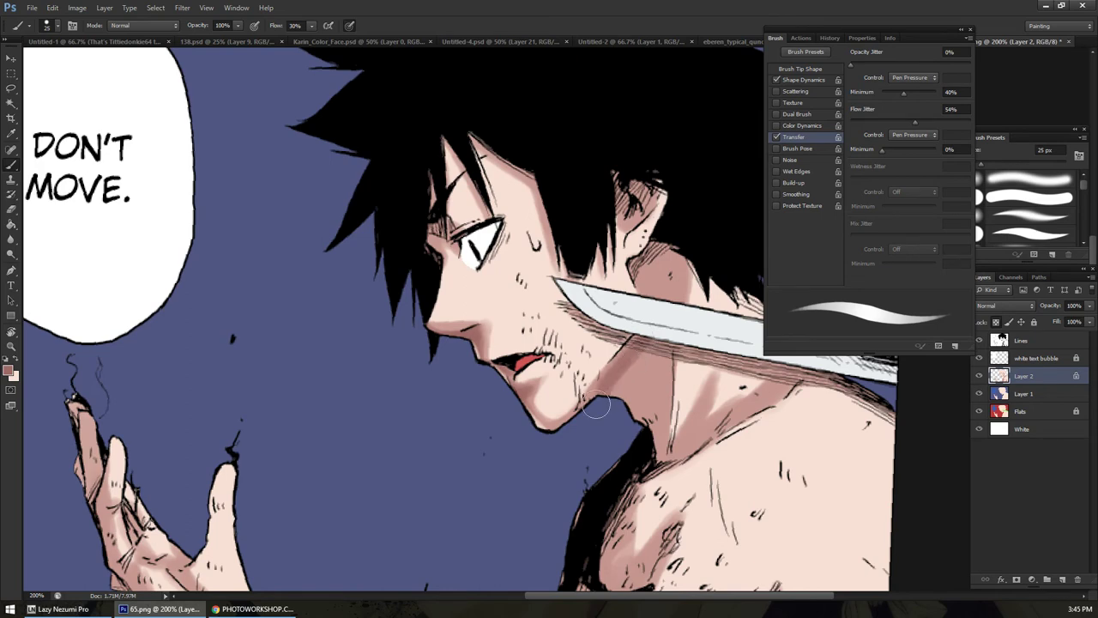
left_click_drag(621, 386, 641, 351)
left_click(312, 32)
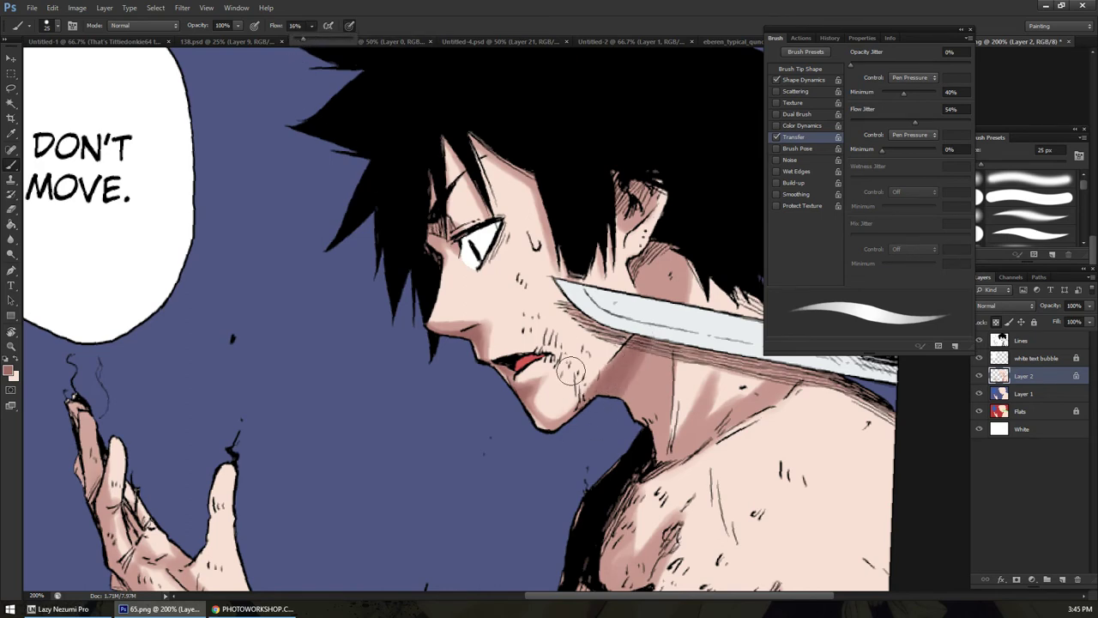
mouse_move(603, 386)
left_mouse_down()
mouse_move(663, 337)
mouse_move(652, 320)
mouse_move(611, 420)
mouse_move(628, 409)
mouse_move(635, 422)
mouse_move(654, 308)
mouse_move(635, 247)
mouse_move(662, 242)
mouse_move(644, 273)
mouse_move(667, 242)
mouse_move(645, 365)
mouse_move(616, 417)
mouse_move(584, 294)
mouse_move(582, 343)
mouse_move(554, 312)
left_mouse_up()
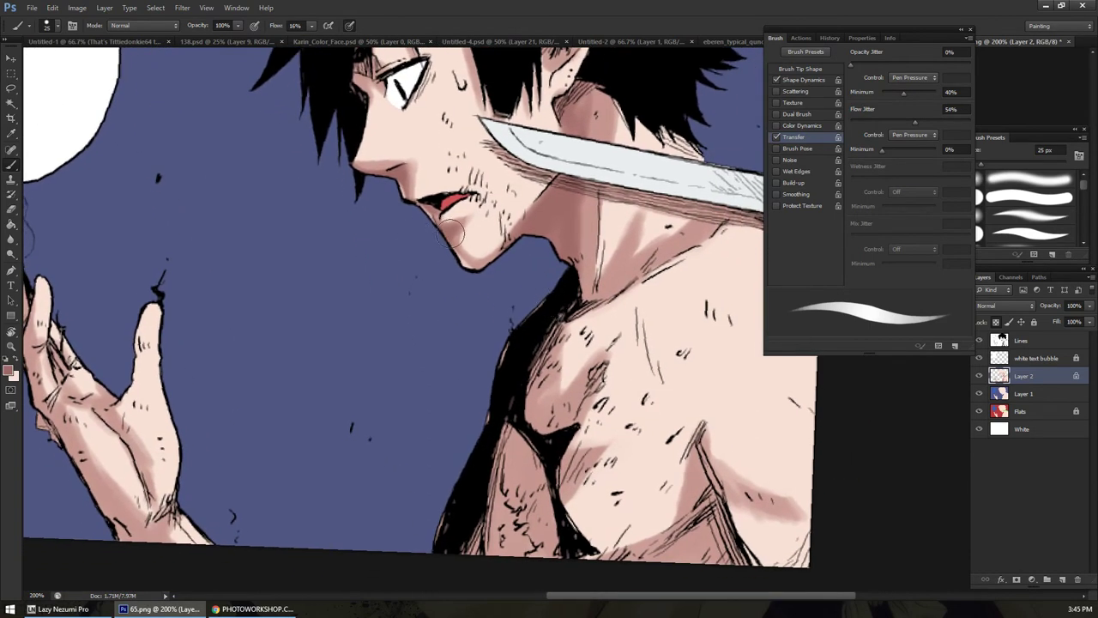
Zoom in on the neck and paint with light skin tone sampled from the jaw
key("z")
left_click(471, 250, "alt")
left_click(471, 250, "alt")
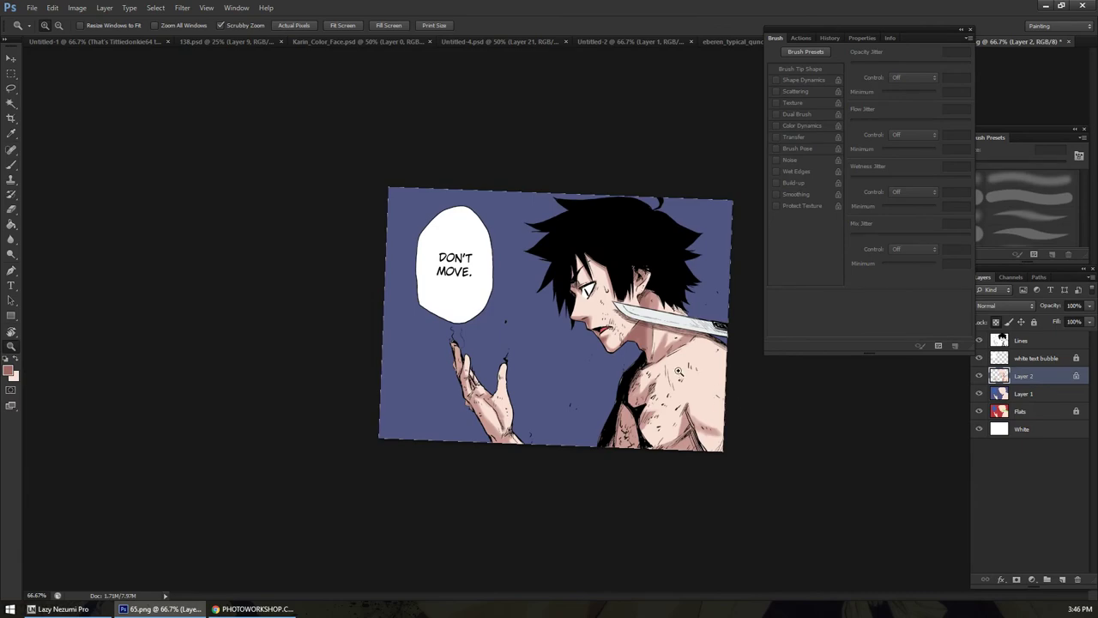
left_click(680, 331)
left_click(665, 361)
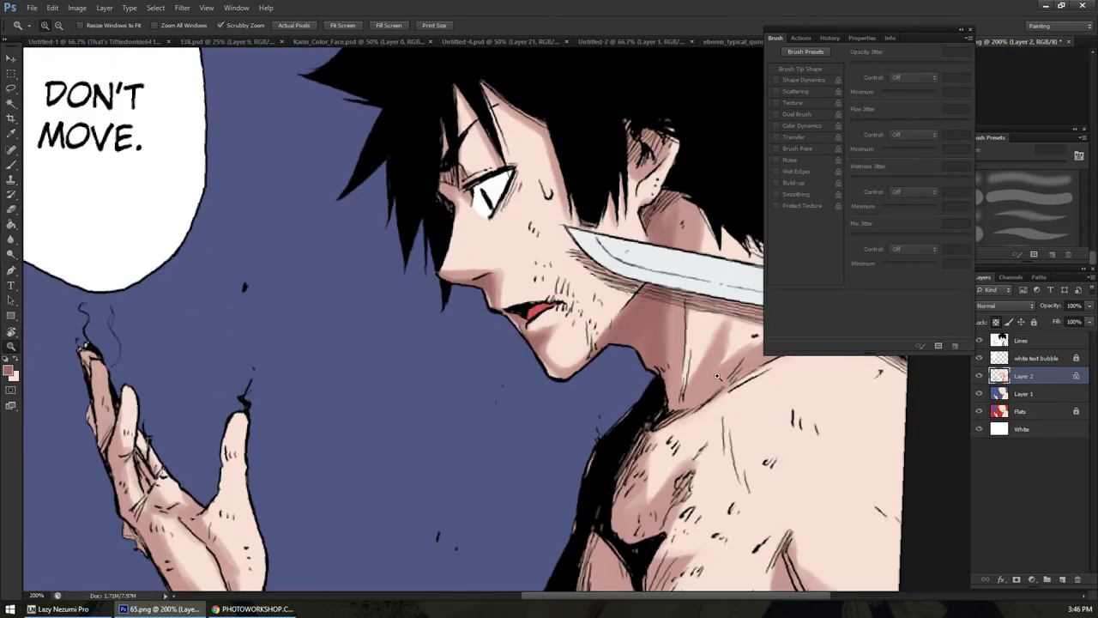
key("b")
left_click(581, 326, "alt")
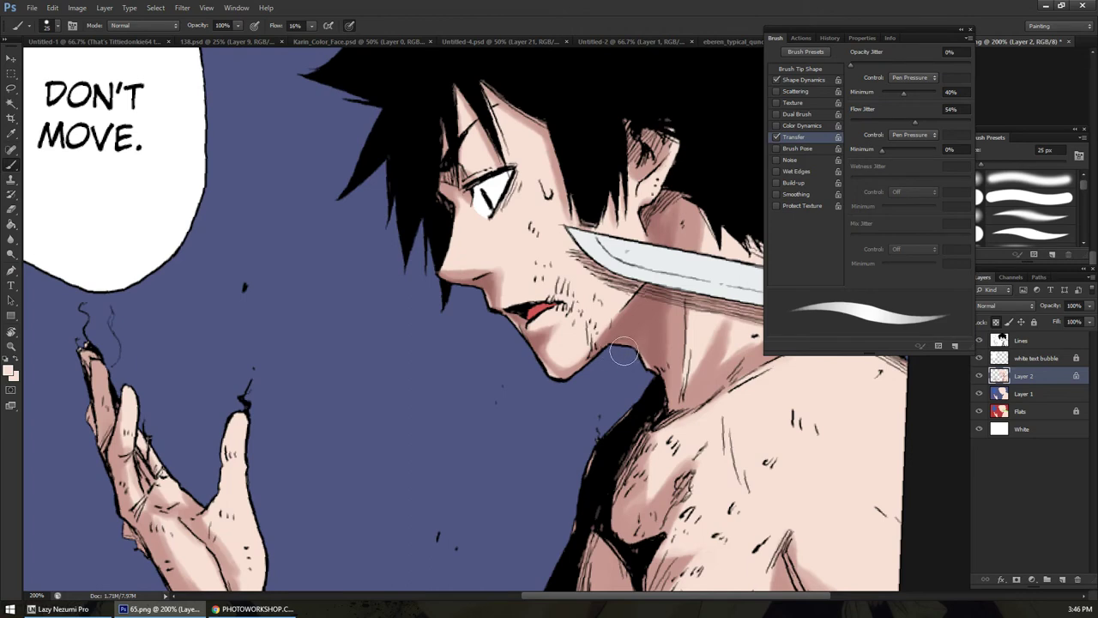
left_click_drag(614, 354, 574, 424)
Sample a darker skin tone and deepen the neck shading under the knife and the chest crease
left_click(520, 230, "alt")
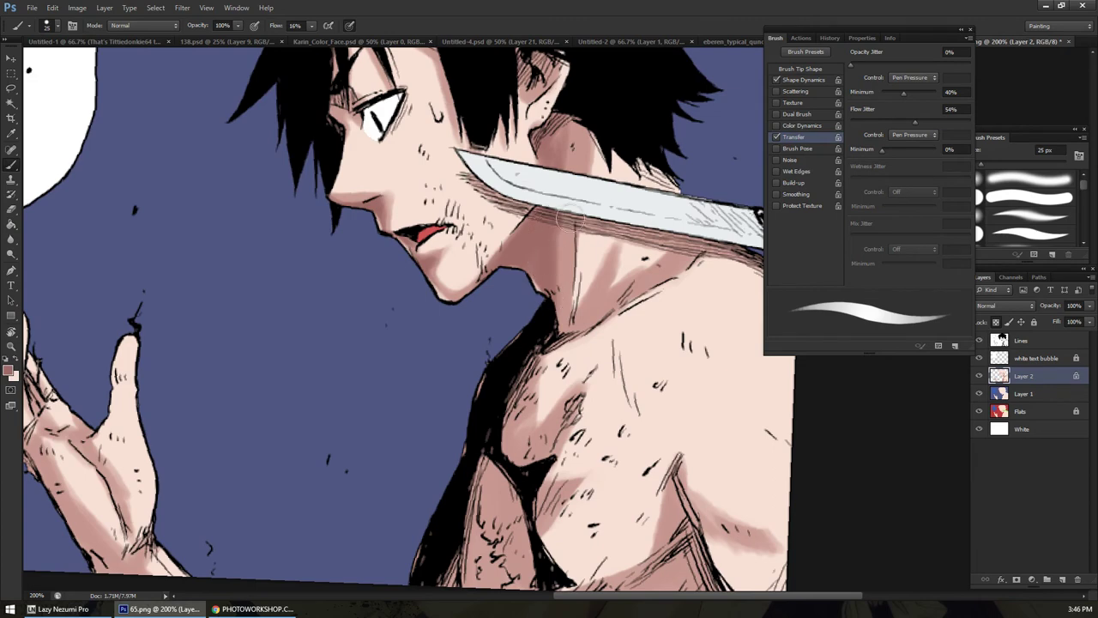
mouse_move(553, 334)
left_mouse_down()
mouse_move(568, 235)
mouse_move(578, 281)
mouse_move(570, 243)
mouse_move(562, 296)
left_mouse_up()
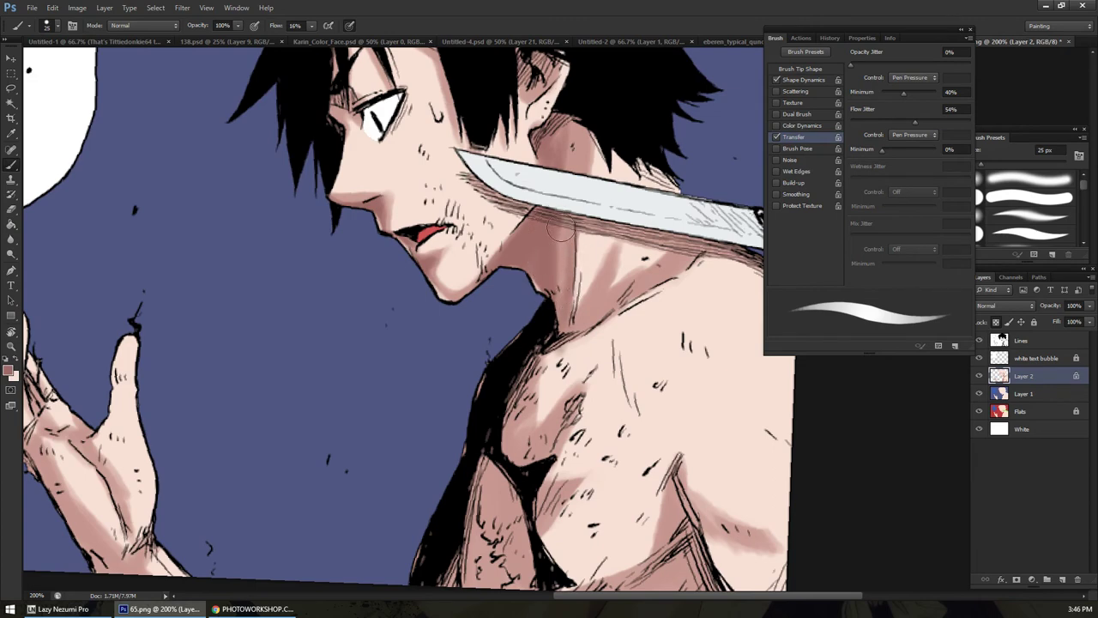
mouse_move(560, 227)
left_mouse_down()
mouse_move(571, 272)
mouse_move(554, 303)
left_mouse_up()
mouse_move(563, 226)
left_mouse_down()
mouse_move(576, 263)
mouse_move(569, 249)
mouse_move(518, 356)
left_mouse_up()
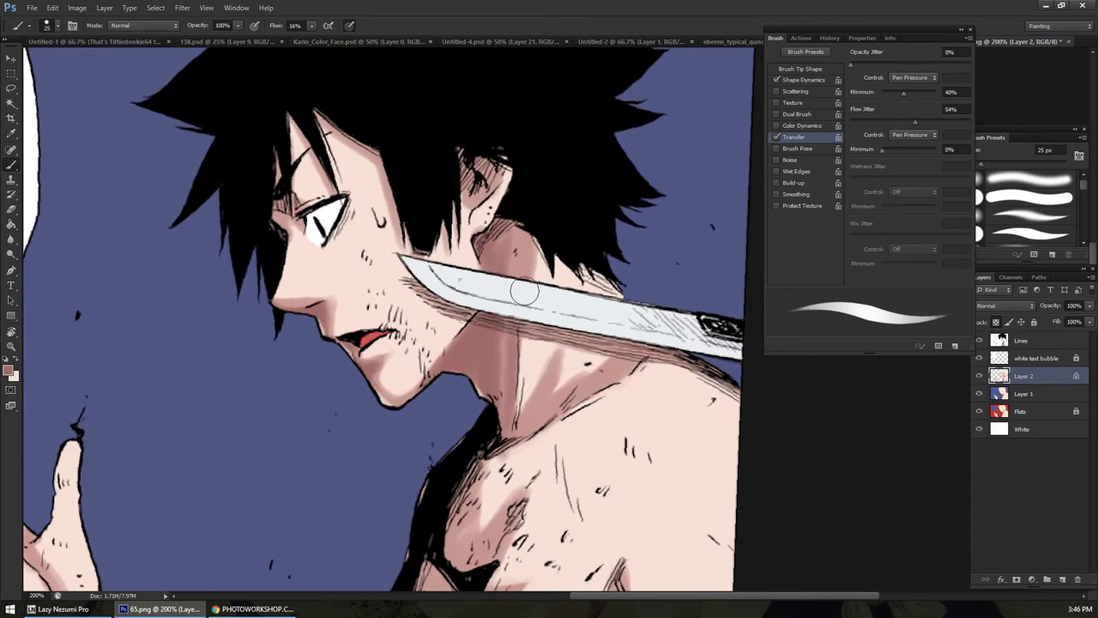
mouse_move(495, 301)
left_mouse_down()
mouse_move(519, 243)
mouse_move(508, 292)
mouse_move(507, 250)
left_mouse_up()
left_click_drag(550, 348, 503, 138)
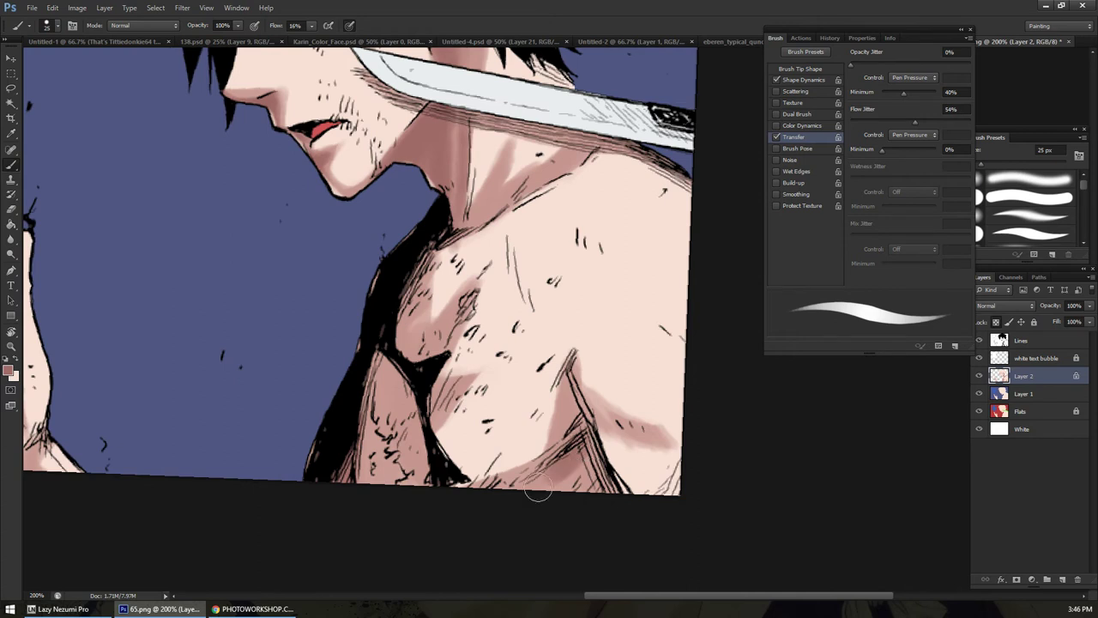
mouse_move(566, 464)
left_mouse_down()
mouse_move(583, 467)
mouse_move(577, 453)
left_mouse_up()
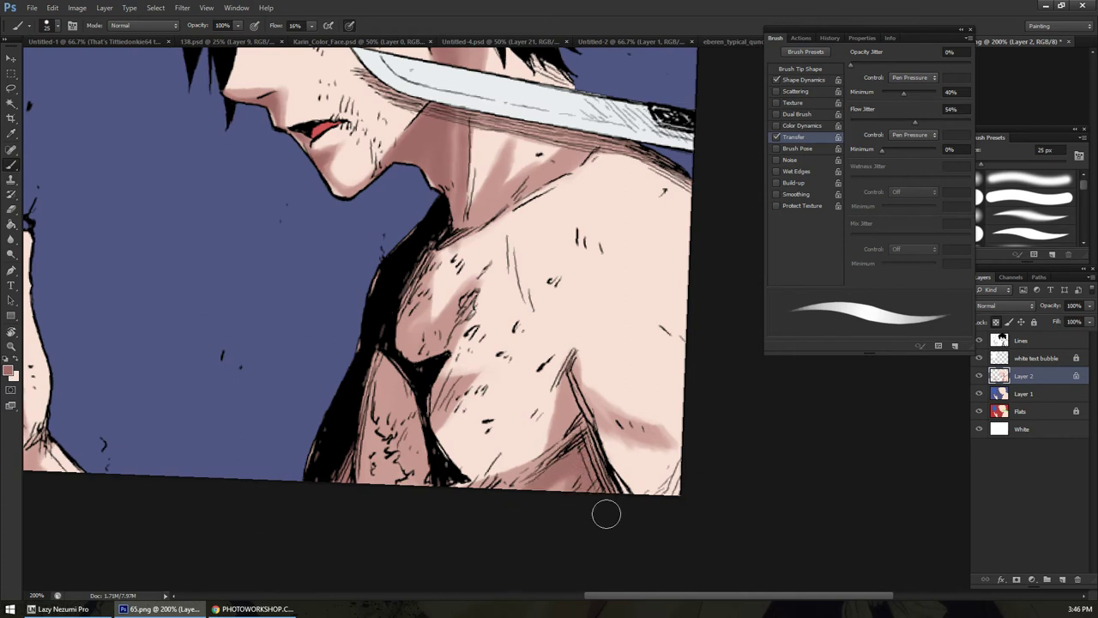
mouse_move(606, 507)
left_mouse_down()
mouse_move(571, 386)
mouse_move(587, 457)
mouse_move(560, 381)
mouse_move(602, 470)
mouse_move(568, 403)
left_mouse_up()
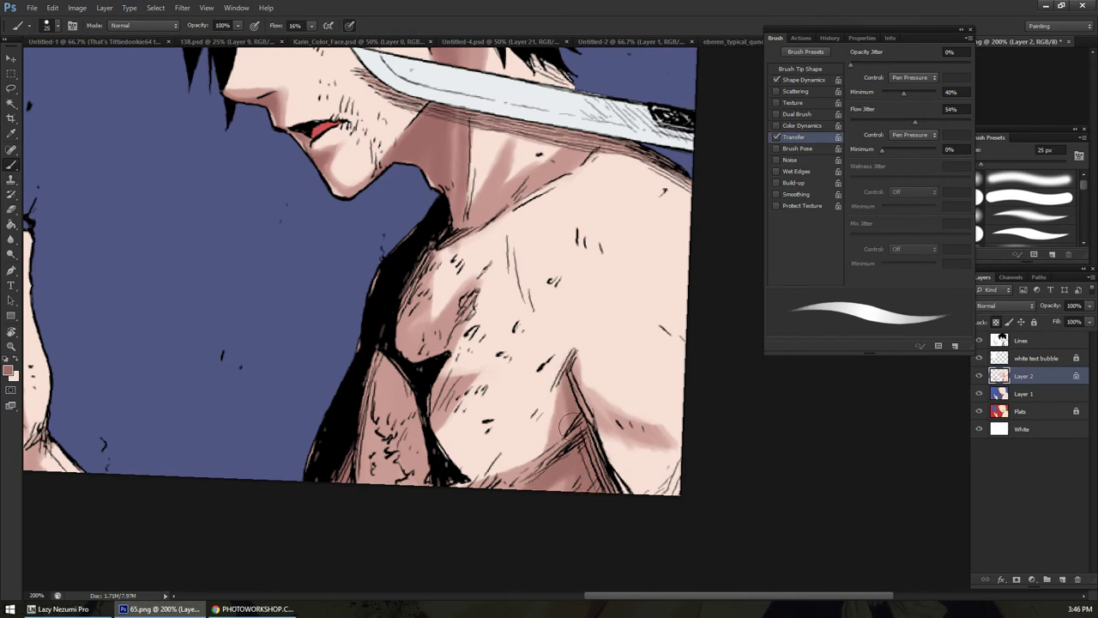
Paint darker shading along the raised hand's palm crease and the pinky's outer edge
key("z")
left_click(600, 422, "alt")
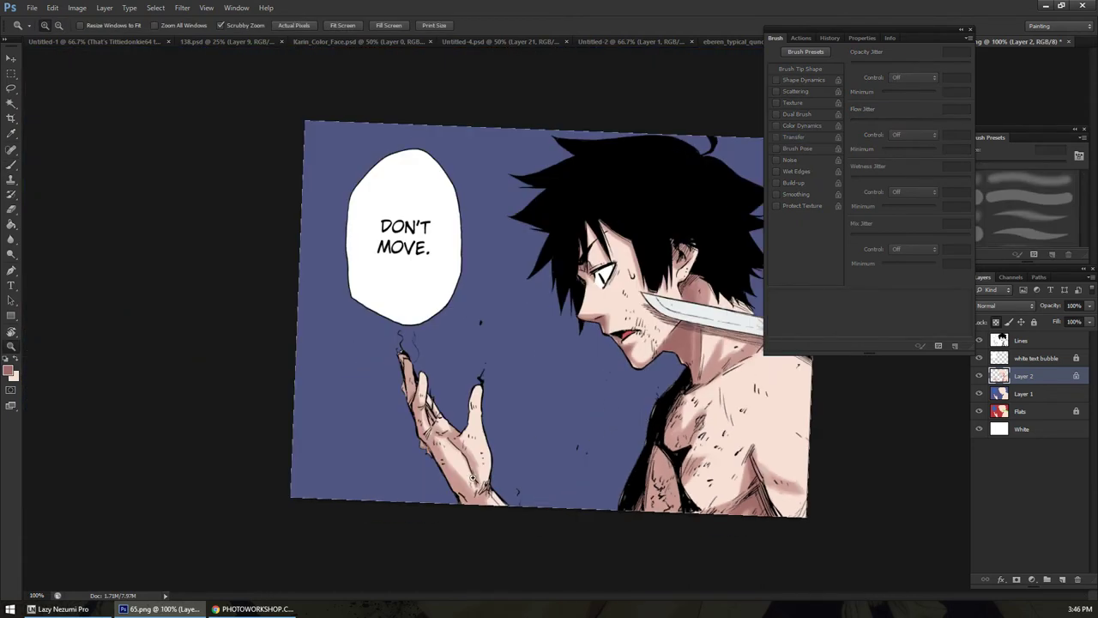
key("b")
scroll(455, 468, "up", 2)
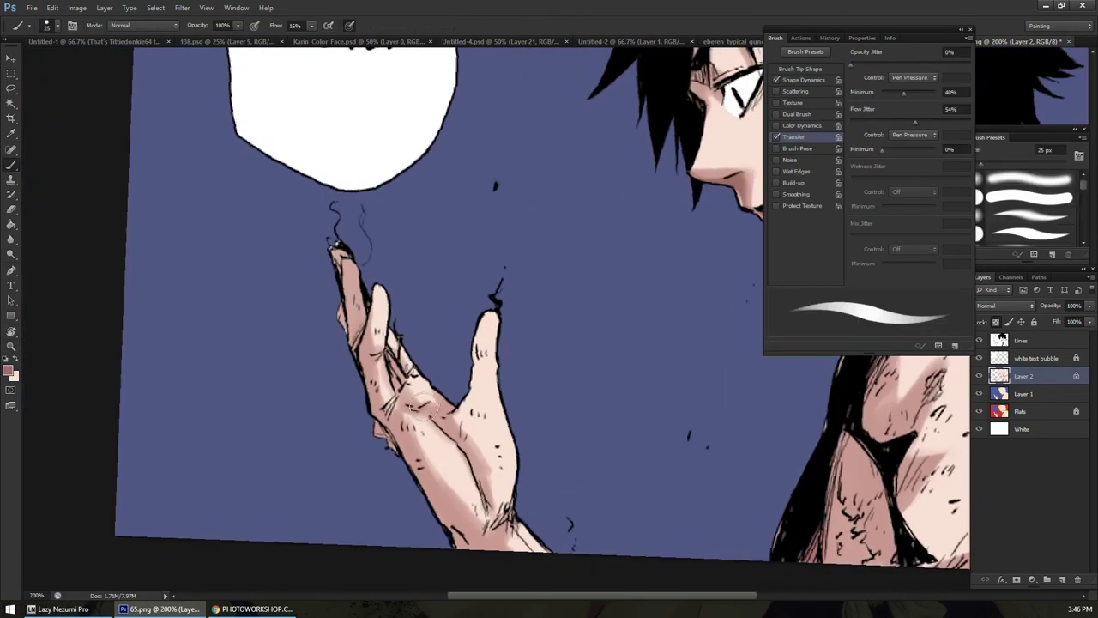
mouse_move(419, 397)
left_mouse_down()
mouse_move(494, 481)
mouse_move(476, 498)
mouse_move(470, 345)
mouse_move(479, 347)
left_mouse_up()
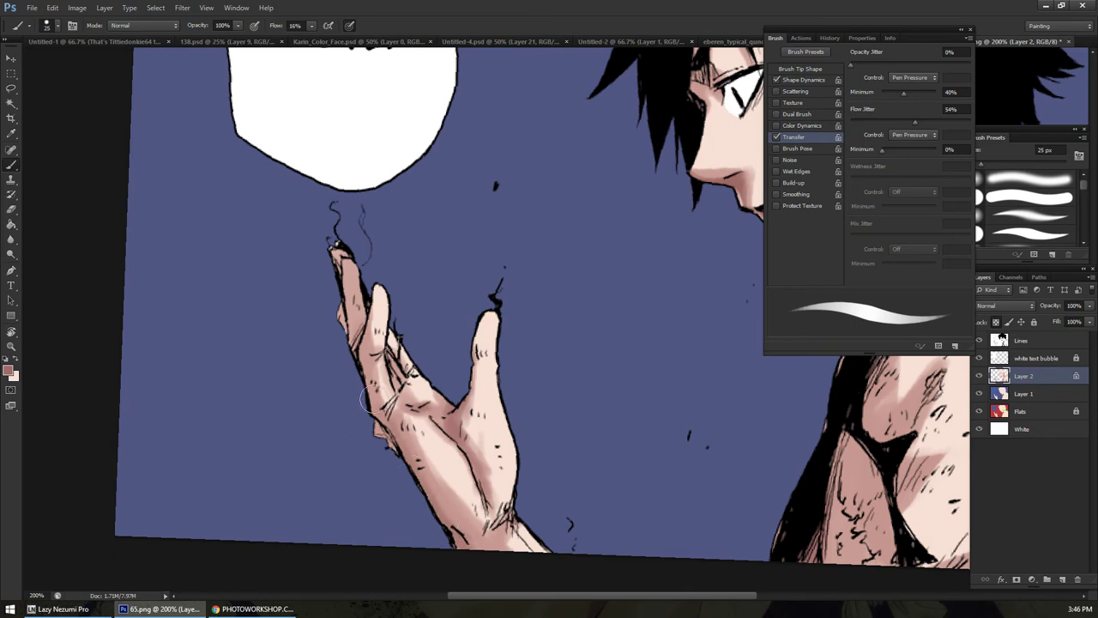
mouse_move(370, 415)
left_mouse_down()
mouse_move(364, 331)
mouse_move(350, 321)
left_mouse_up()
key("z")
left_click(335, 313, "alt")
left_click(467, 348, "alt")
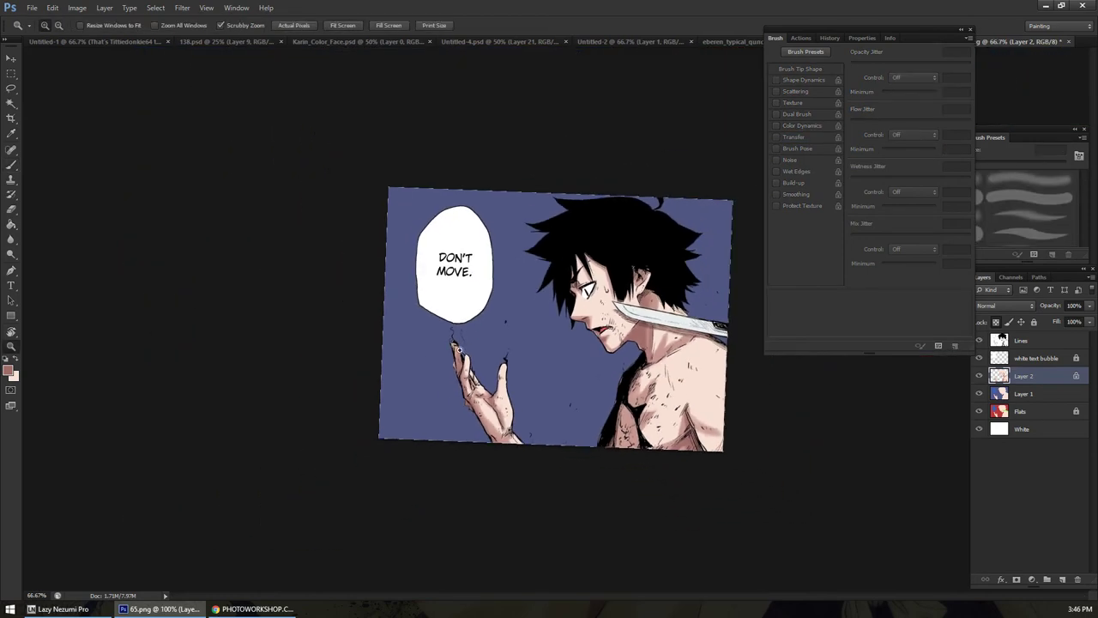
Apply Color Balance (Ctrl+B) to the skin with midtone levels -40, 0, +26
key("ctrl+plus")
key("ctrl+b")
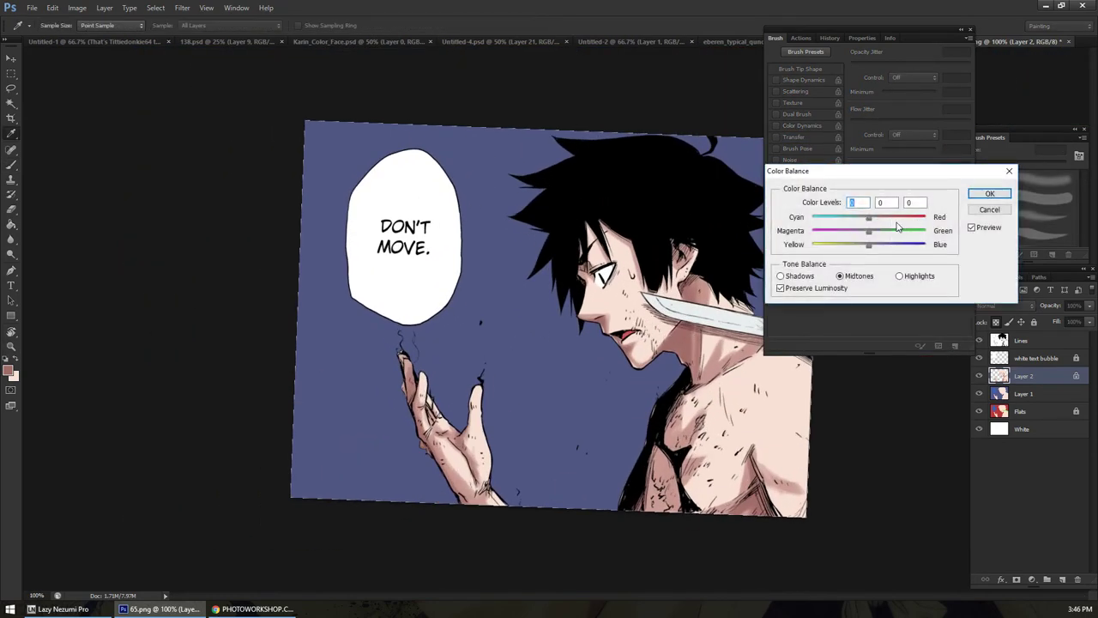
left_click(989, 210)
scroll(600, 318, "up", 3)
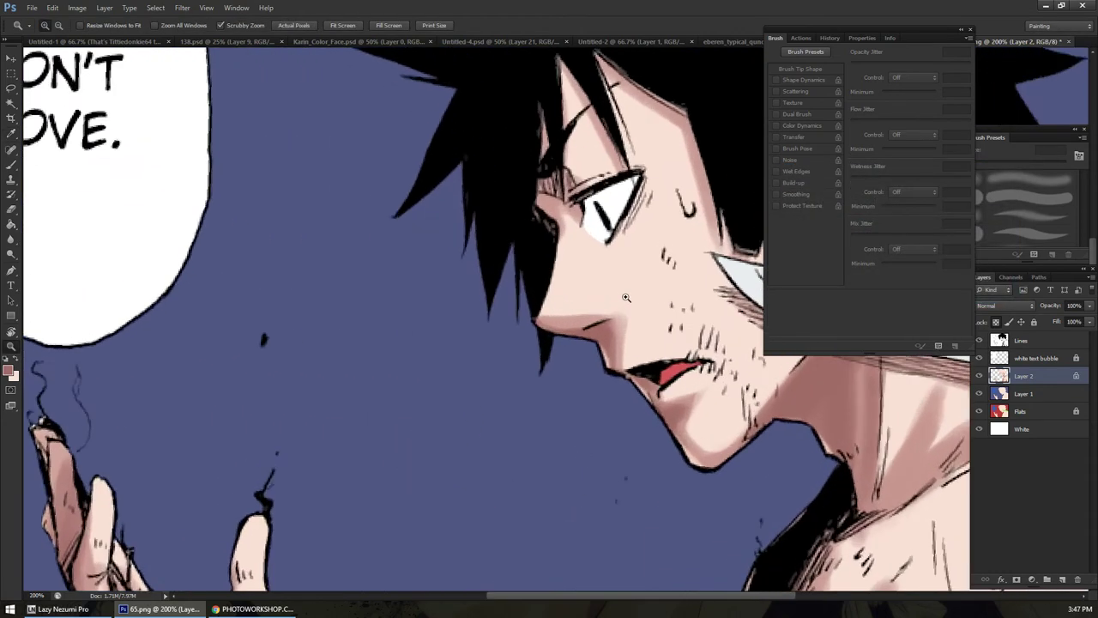
key("b")
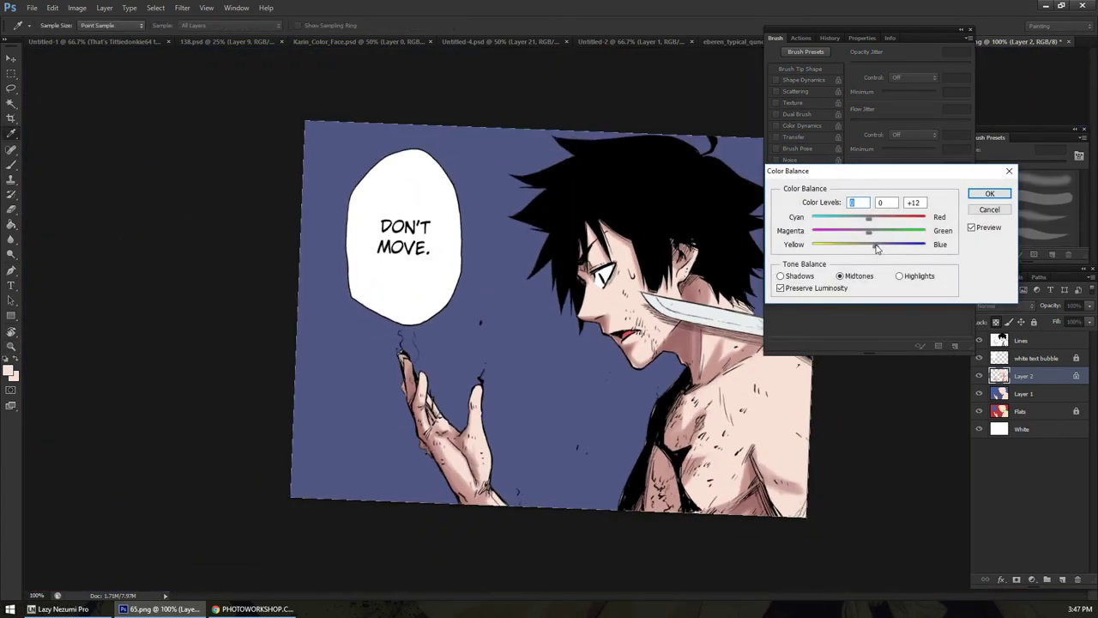
left_click(883, 246)
left_click(847, 219)
left_click(883, 246)
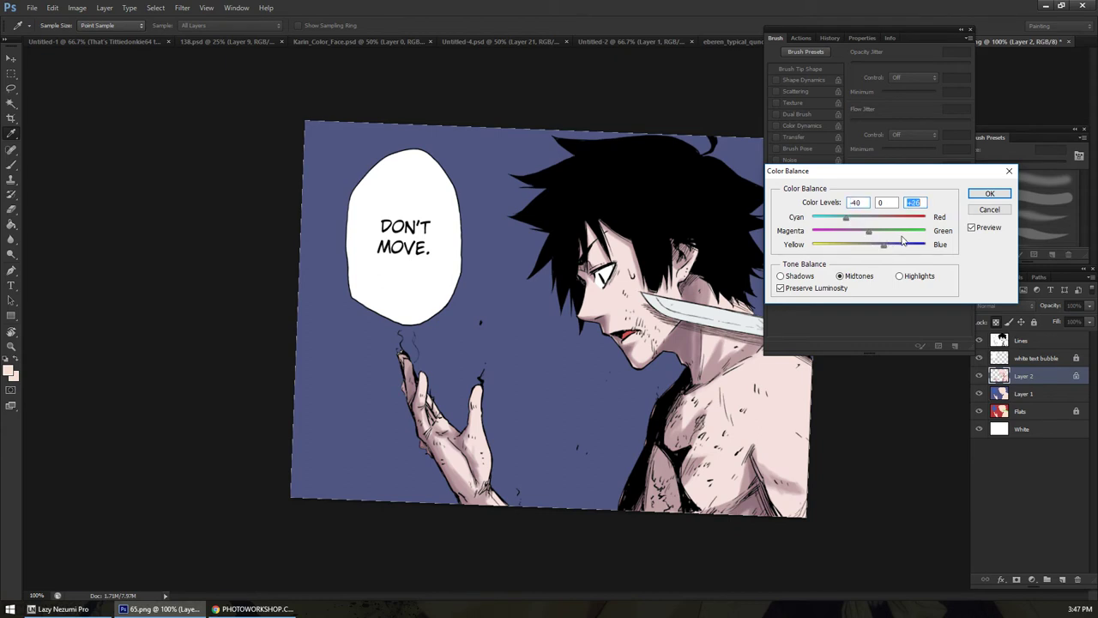
left_click(989, 193)
key("z")
left_click(661, 283, "alt")
left_click(657, 282)
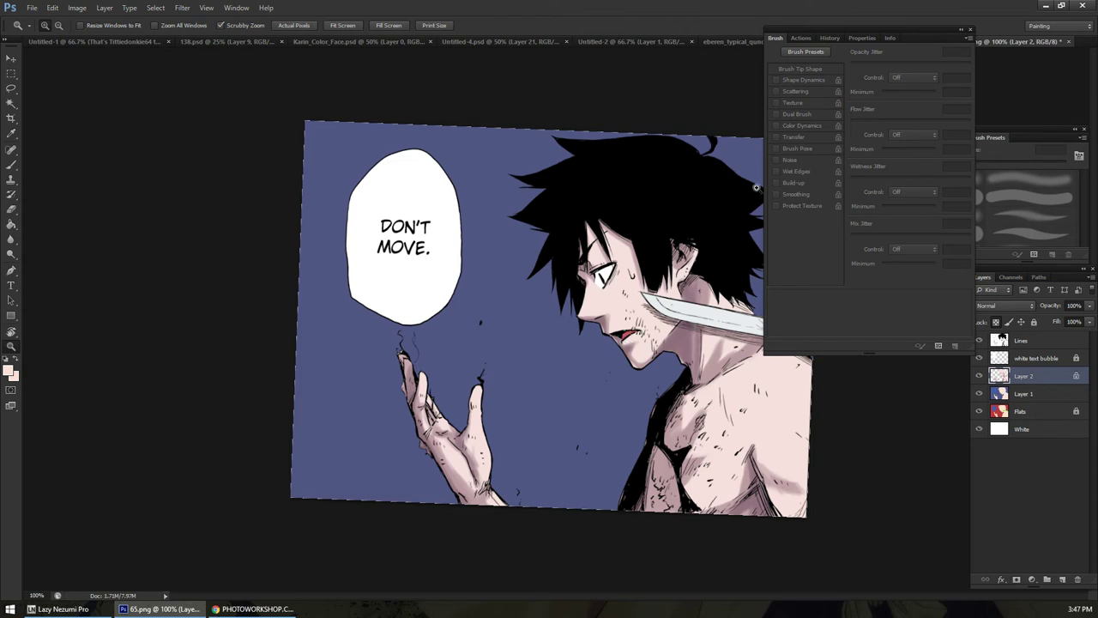
Switch the floating Brush panel group to its Actions tab and shift it right
left_click(800, 38)
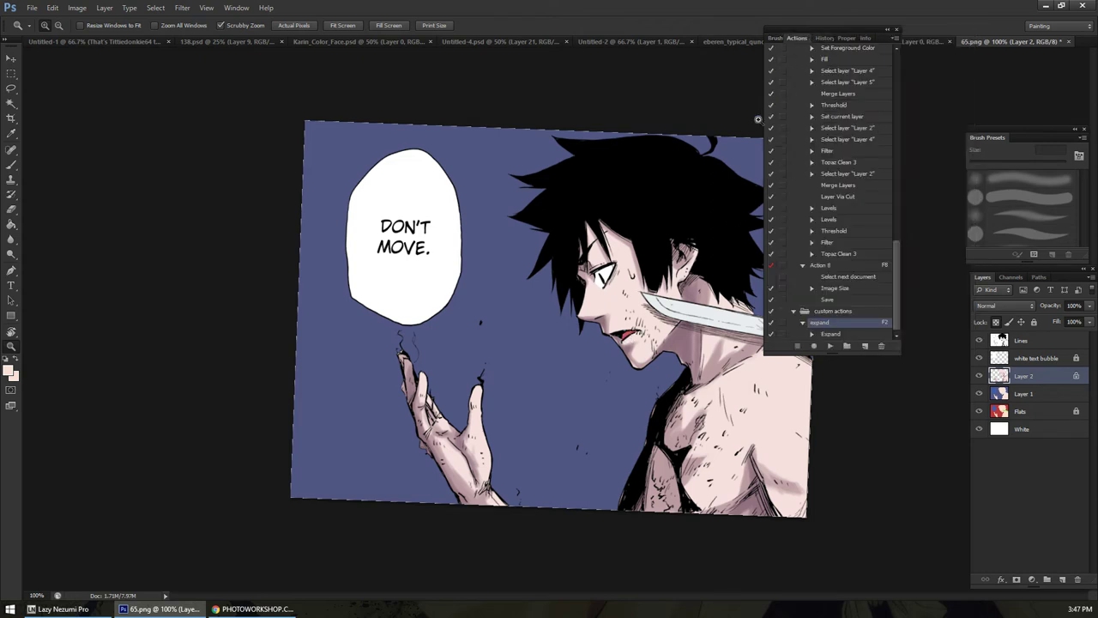
left_click_drag(832, 36, 887, 35)
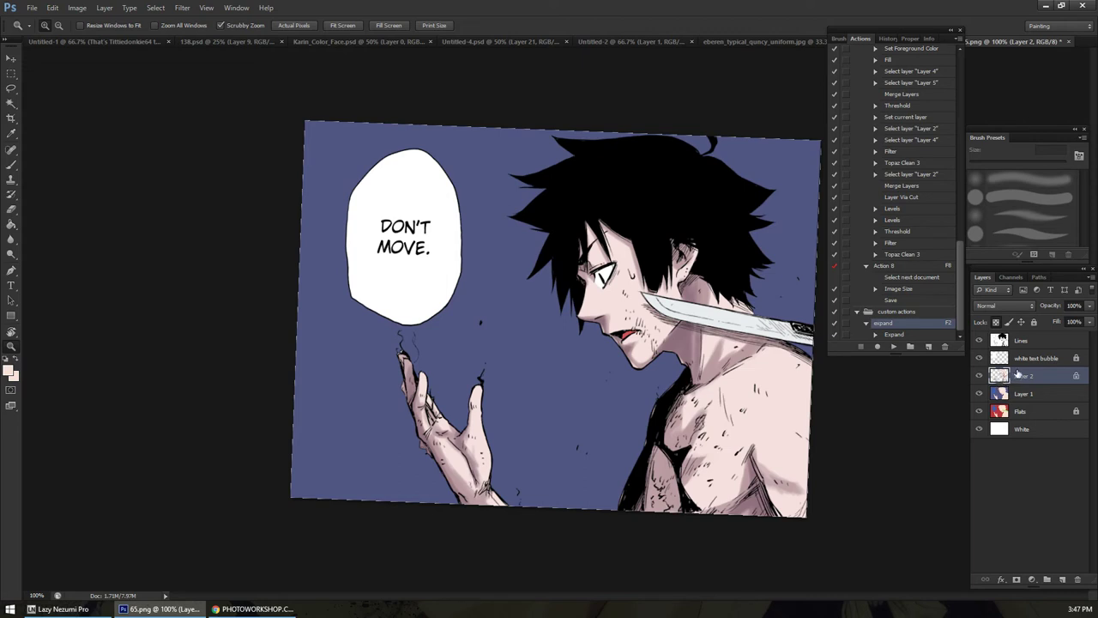
Add a new Layer 3 above Layer 2 and clip it to Layer 2
left_click(1062, 579)
left_click_drag(1045, 391, 1046, 388)
key("ctrl+z")
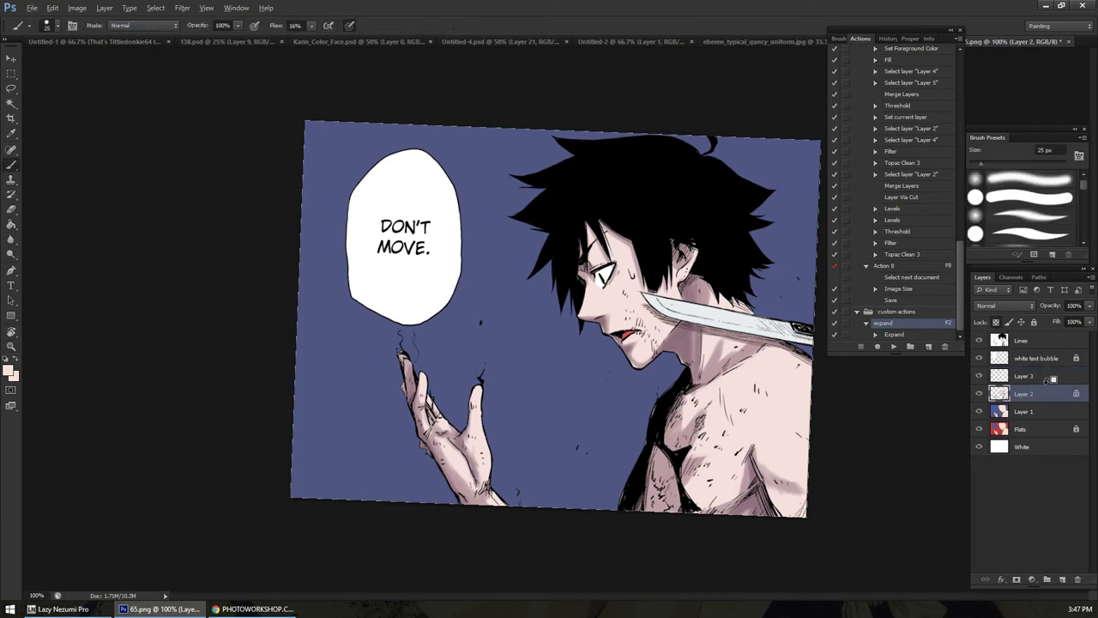
left_click(1046, 384, "alt")
left_click(1037, 382)
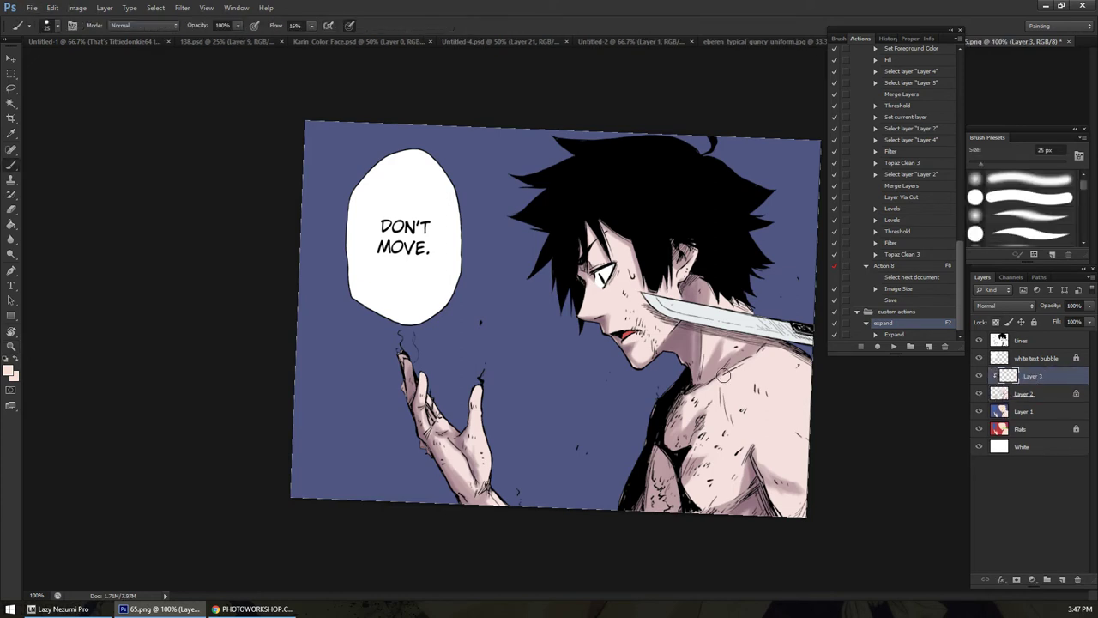
Choose a soft round brush, sample a darker chest tone and enlarge the brush on Layer 3
left_click(1031, 214)
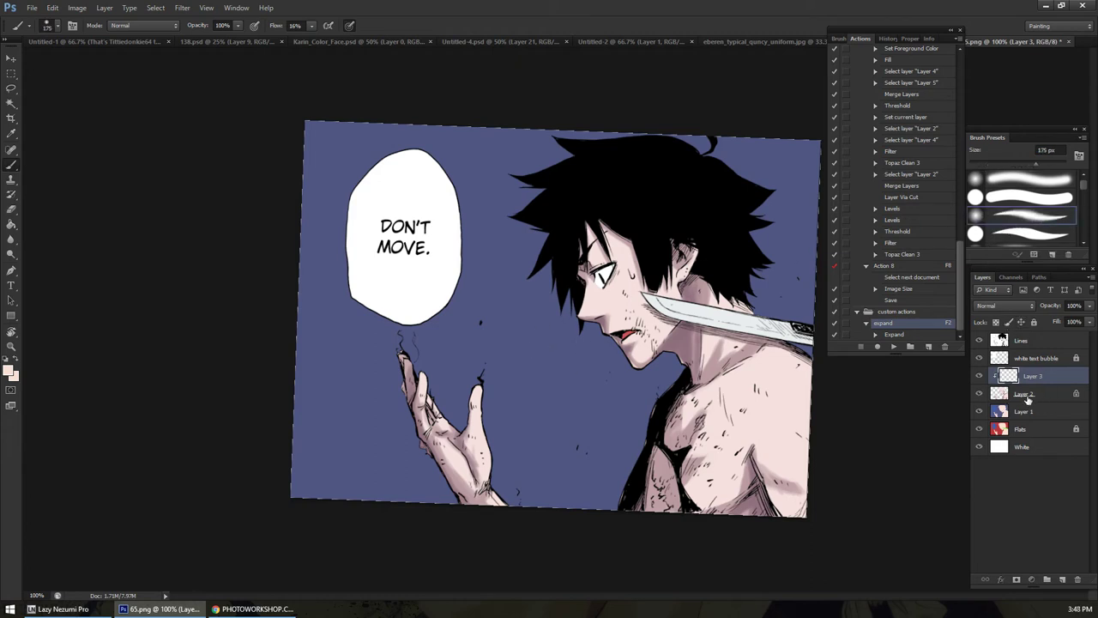
left_click(1023, 397)
left_click(980, 393)
left_click(979, 393)
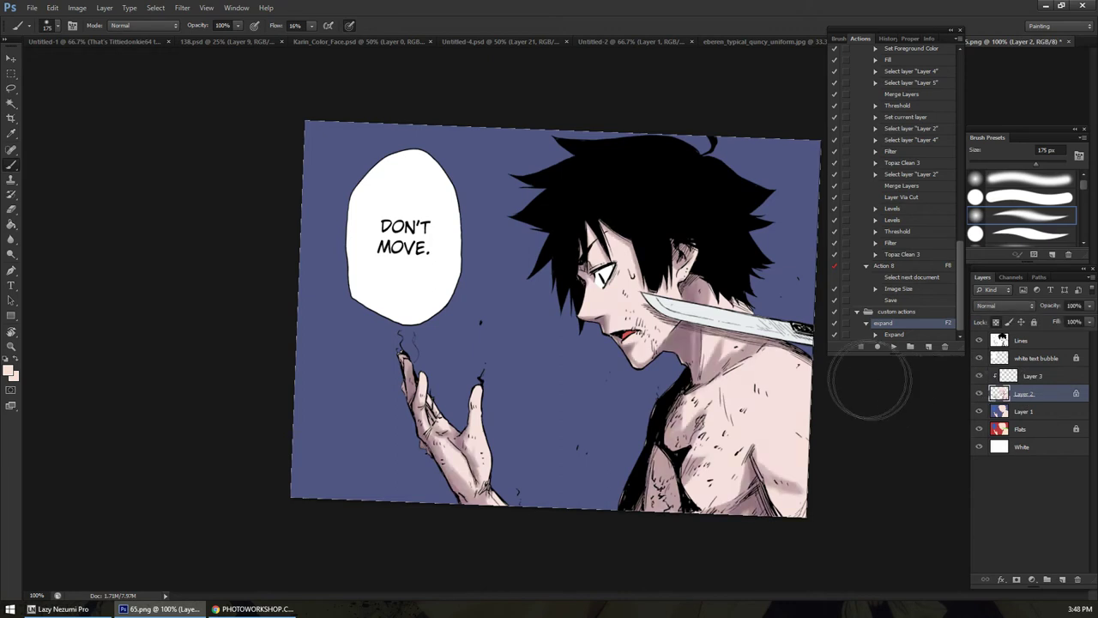
left_click(676, 339, "alt")
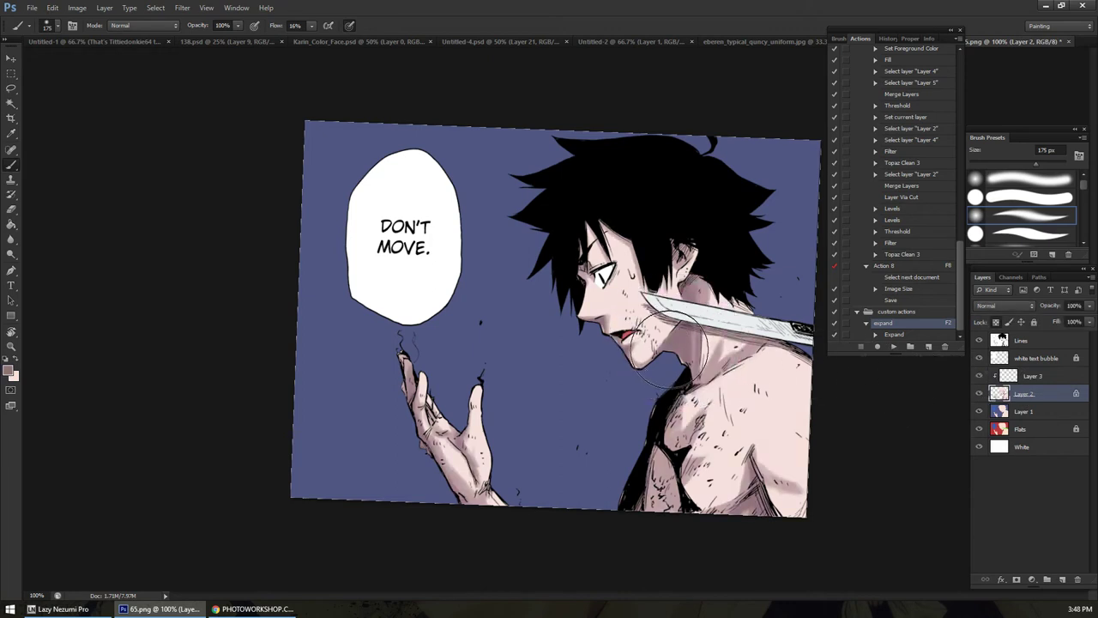
key("alt+bracketright")
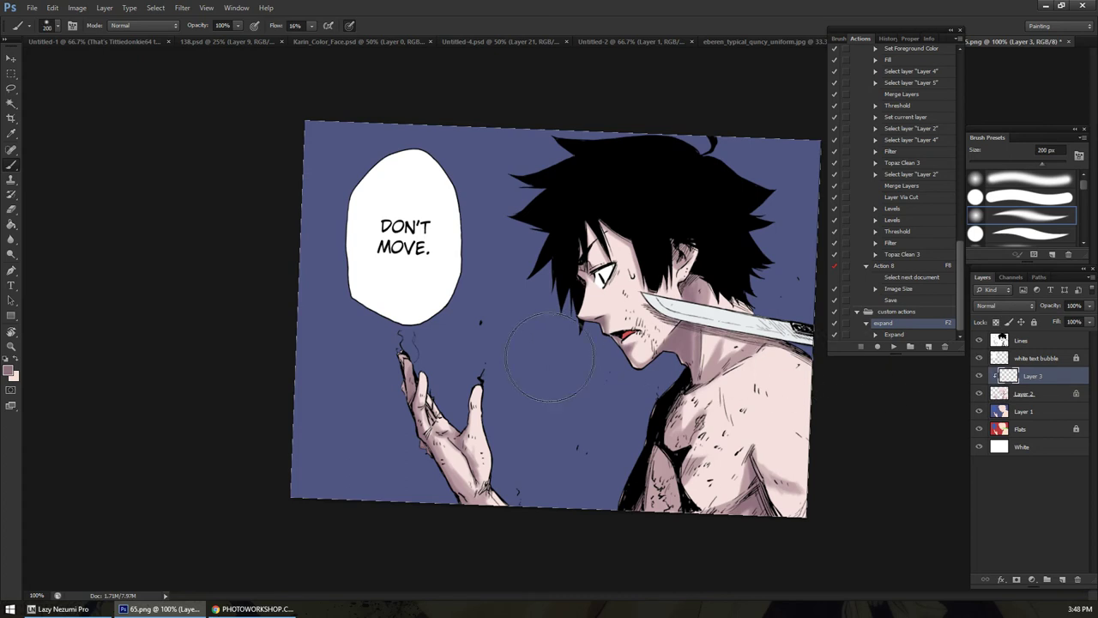
key("bracketright")
key("bracketright")
key("bracketright")
key("bracketright")
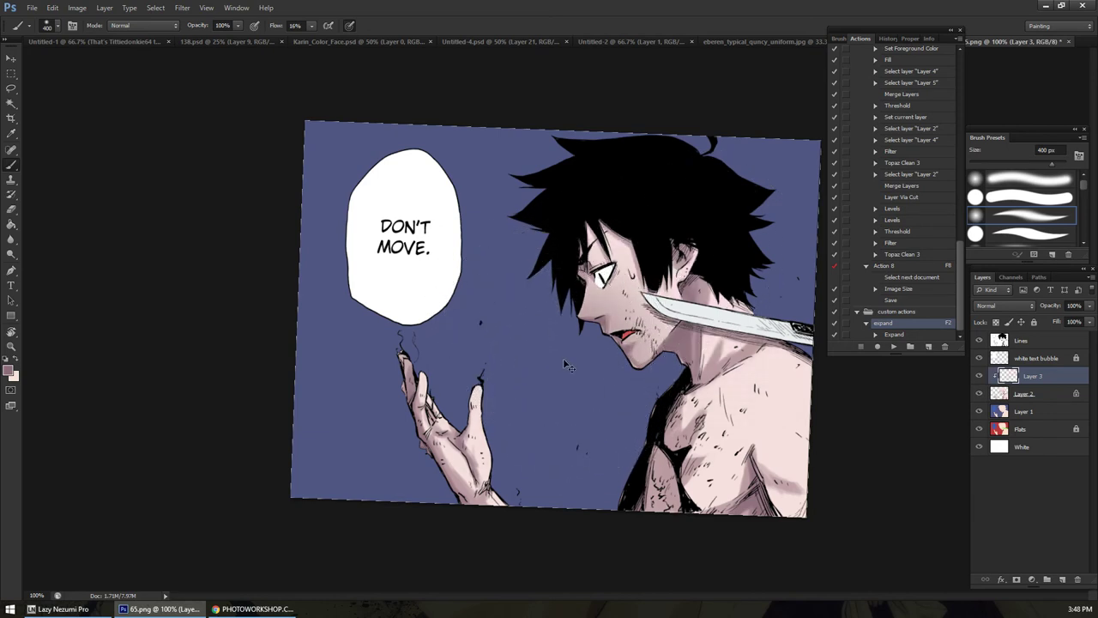
Set the paint colour to mauve 714d5c and wash faint shading over neck, chest and raised hand
key("F3")
left_click(151, 479)
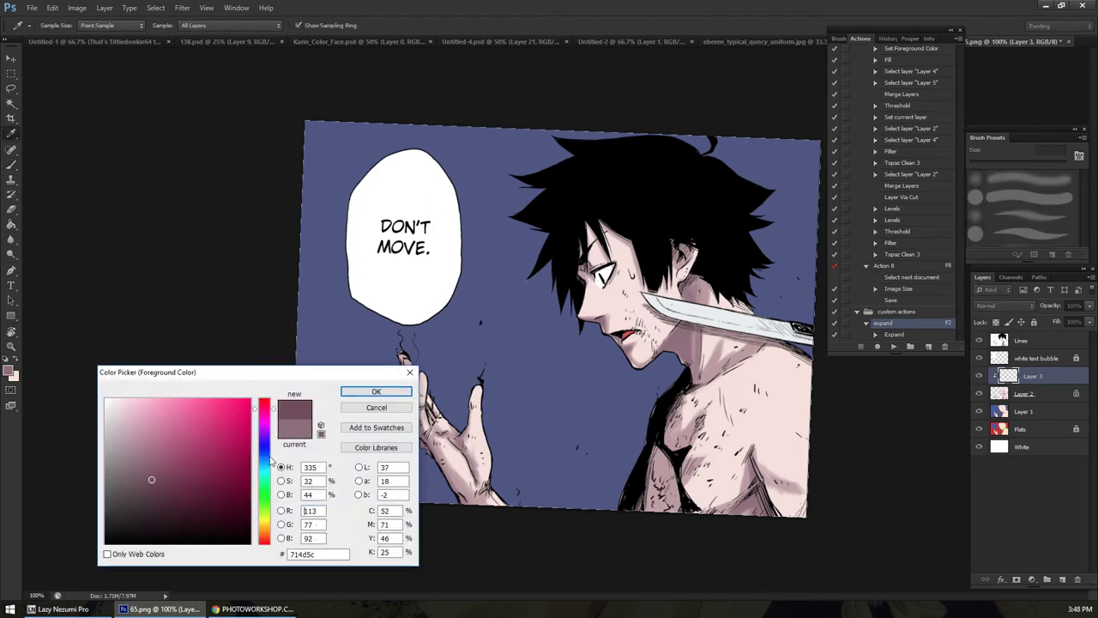
left_click(376, 391)
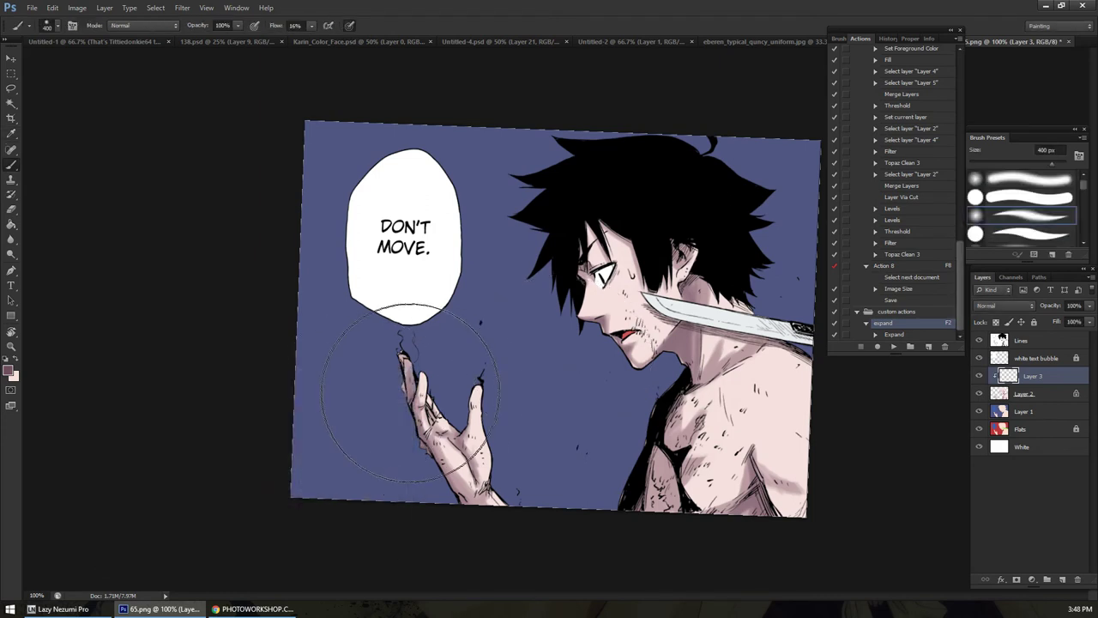
mouse_move(587, 383)
left_mouse_down()
mouse_move(600, 356)
mouse_move(631, 360)
mouse_move(601, 411)
left_mouse_up()
mouse_move(453, 465)
left_mouse_down()
mouse_move(380, 436)
mouse_move(429, 527)
left_mouse_up()
mouse_move(644, 442)
left_mouse_down()
mouse_move(648, 501)
mouse_move(637, 448)
mouse_move(682, 582)
mouse_move(709, 510)
mouse_move(761, 544)
mouse_move(735, 488)
mouse_move(773, 593)
mouse_move(743, 518)
mouse_move(667, 470)
mouse_move(592, 328)
left_mouse_up()
Set up an enlarged soft-edged eraser at 27% flow
key("e")
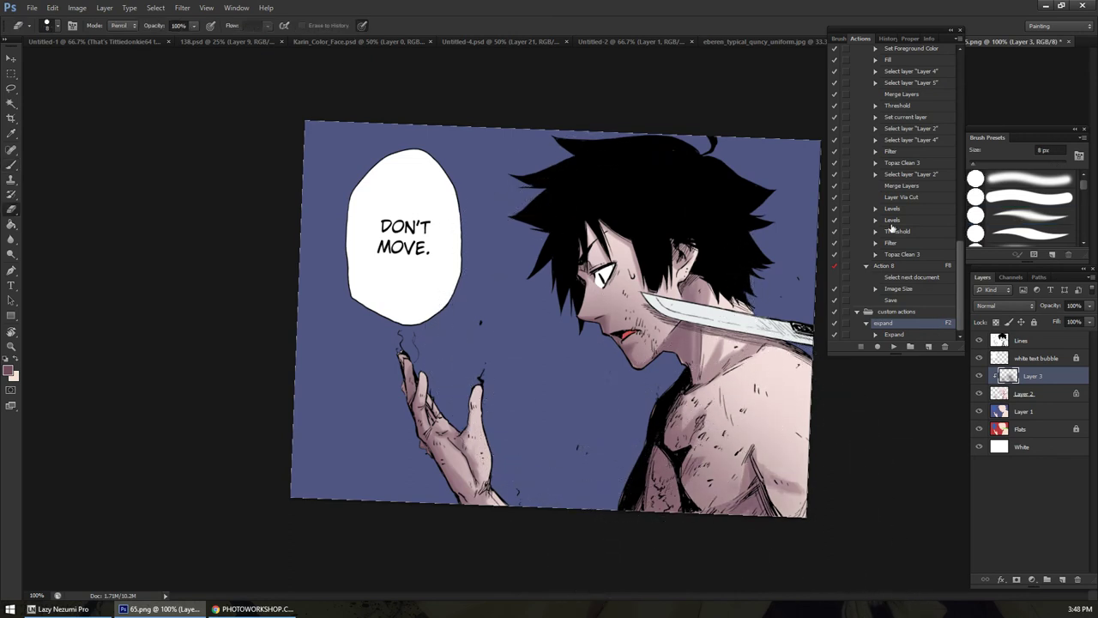
left_click(975, 216)
left_click(133, 26)
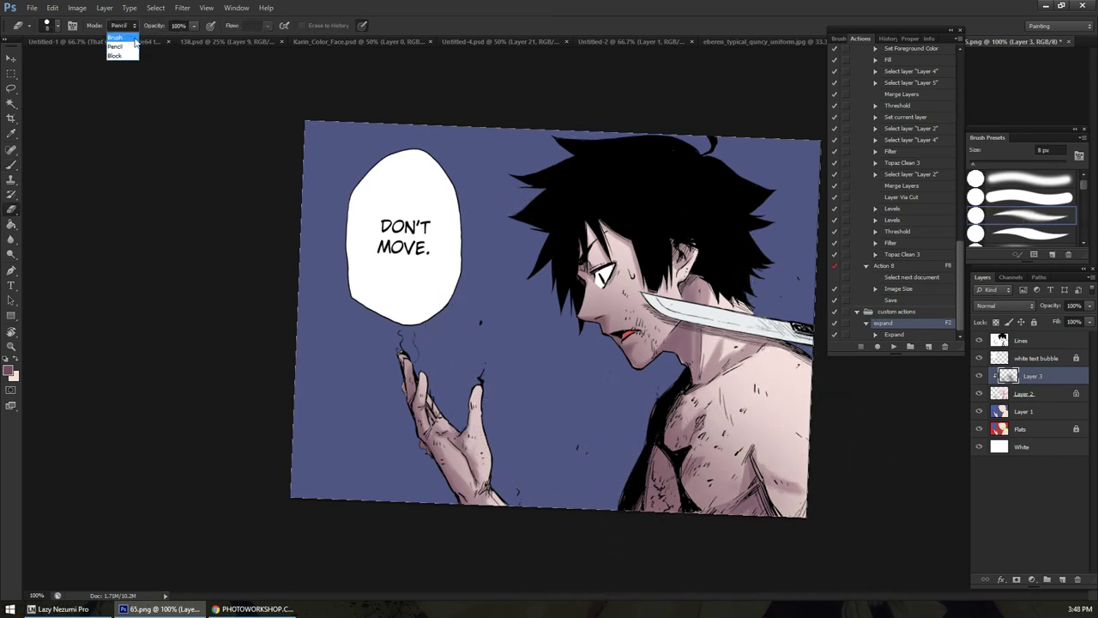
left_click(116, 38)
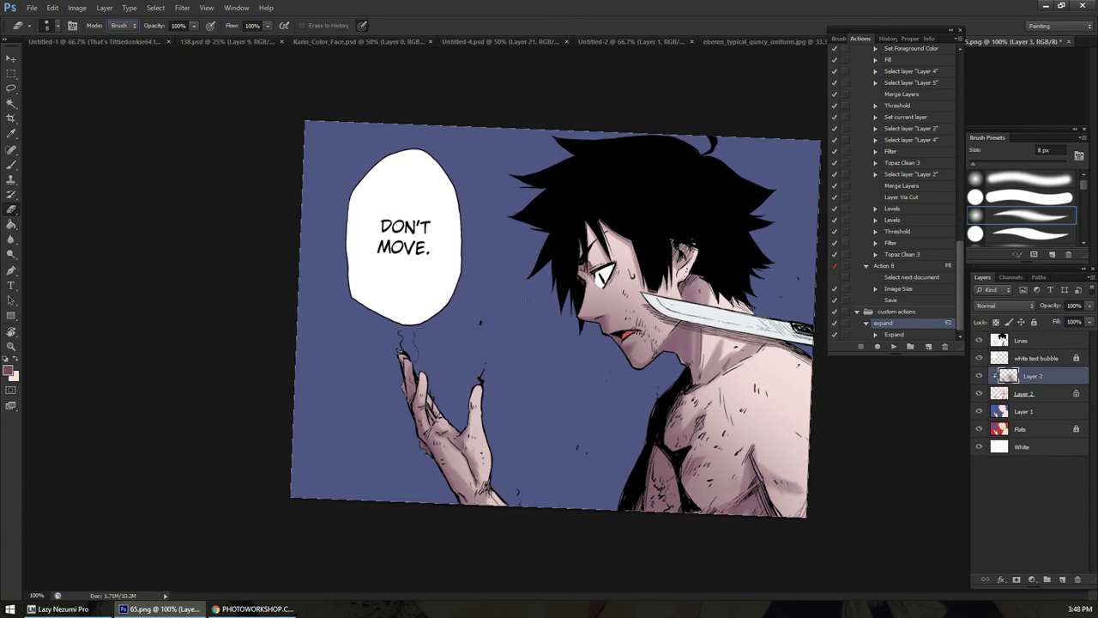
key("bracketright")
key("bracketright")
key("bracketright")
key("bracketright")
key("bracketright")
key("bracketright")
key("bracketright")
key("bracketright")
key("bracketright")
key("bracketright")
key("bracketright")
key("bracketright")
key("bracketright")
left_click(216, 39)
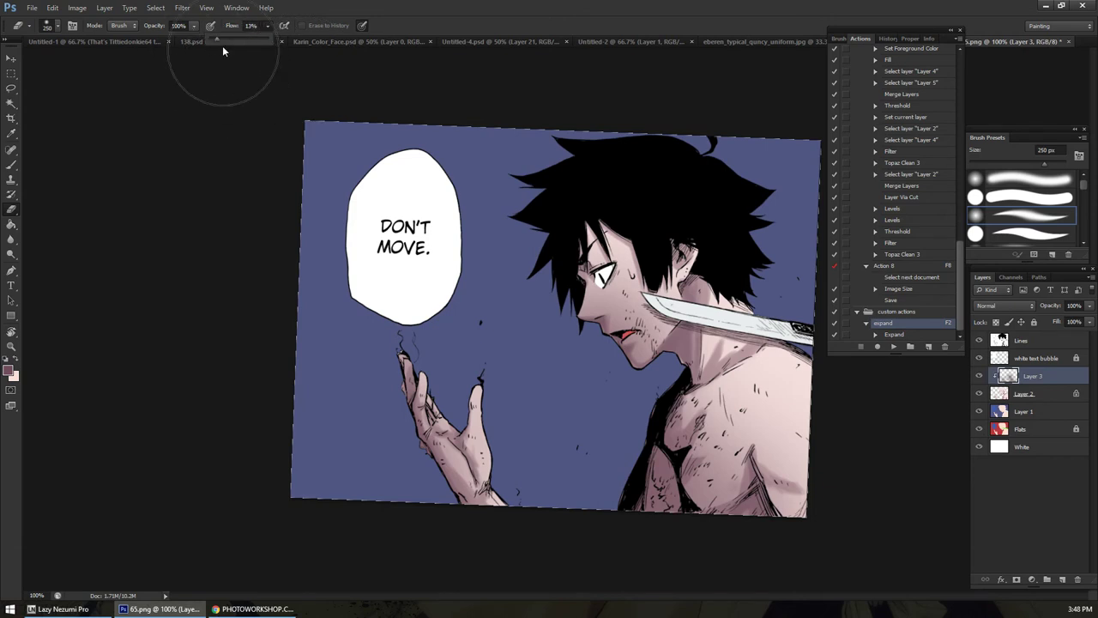
left_click(591, 286)
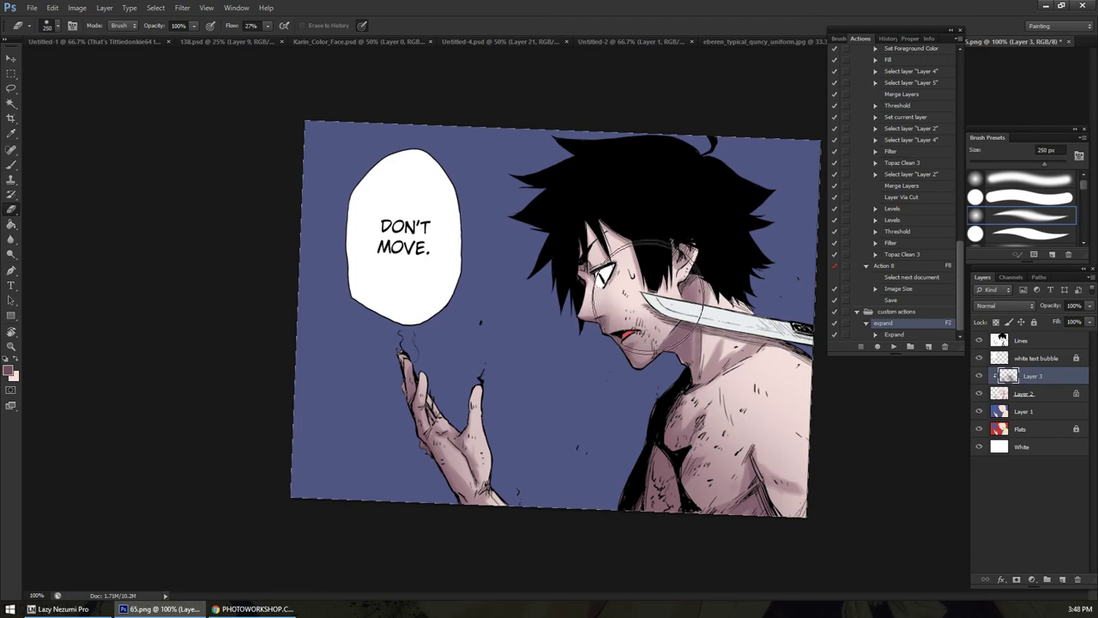
Zoom out to the whole panel, add clipped Layer 4 and sample the face's skin tone
key("z")
left_click(650, 302, "alt")
left_click(650, 302)
left_click(676, 303, "alt")
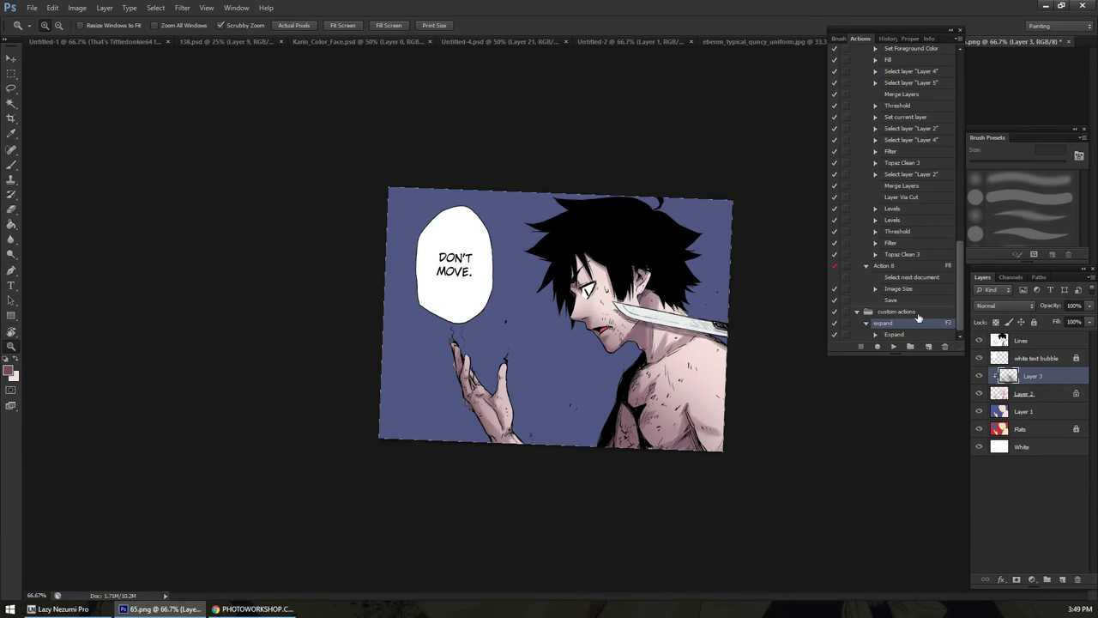
left_click(1062, 580)
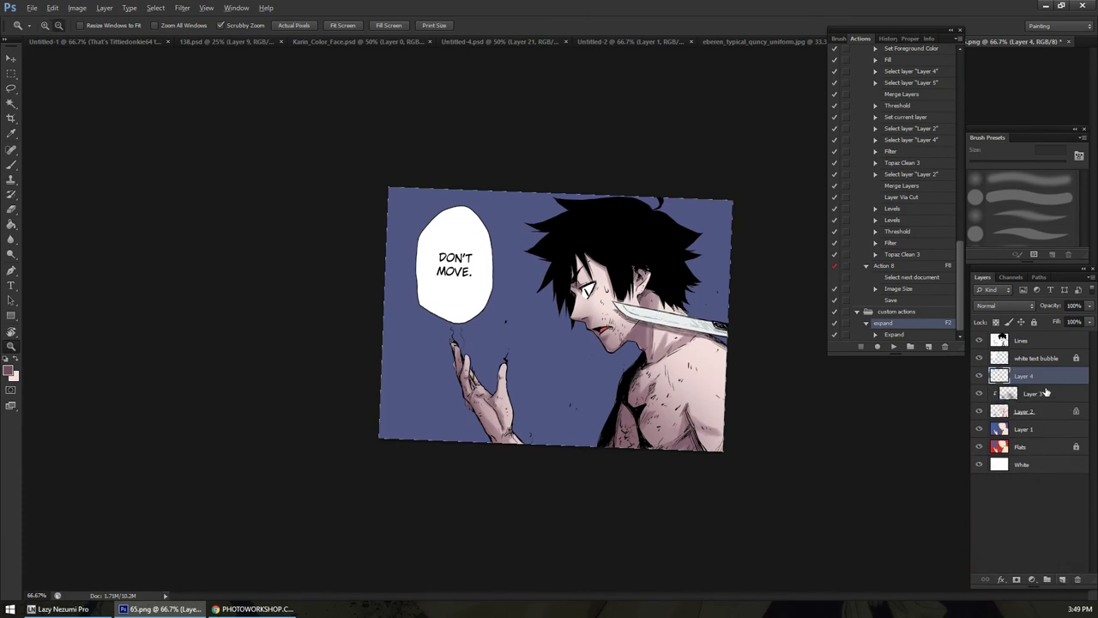
key("i")
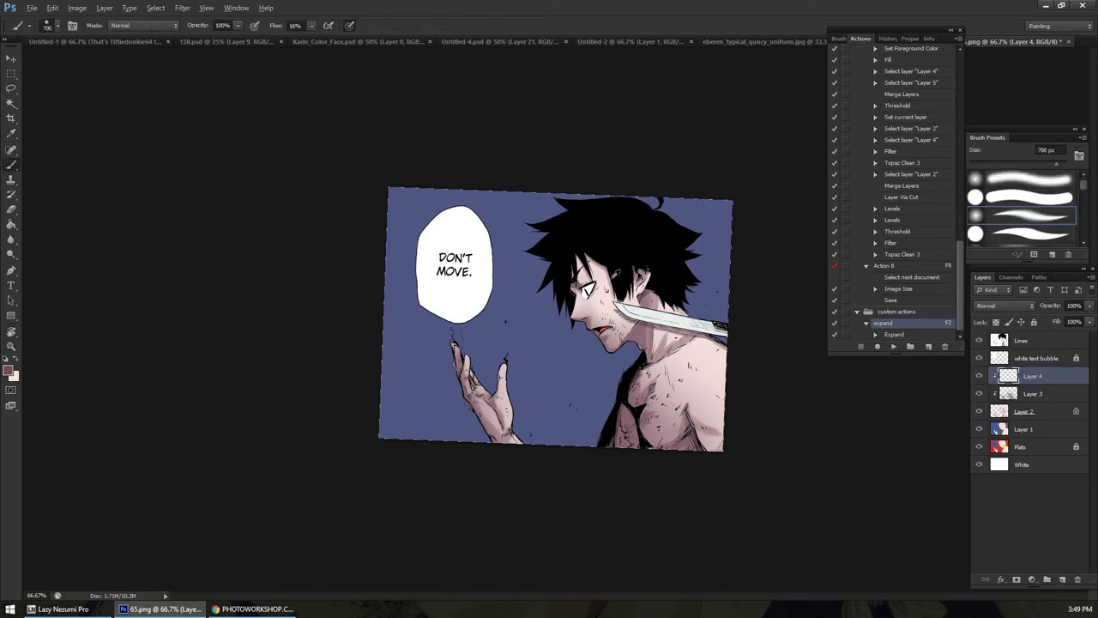
left_click(601, 300)
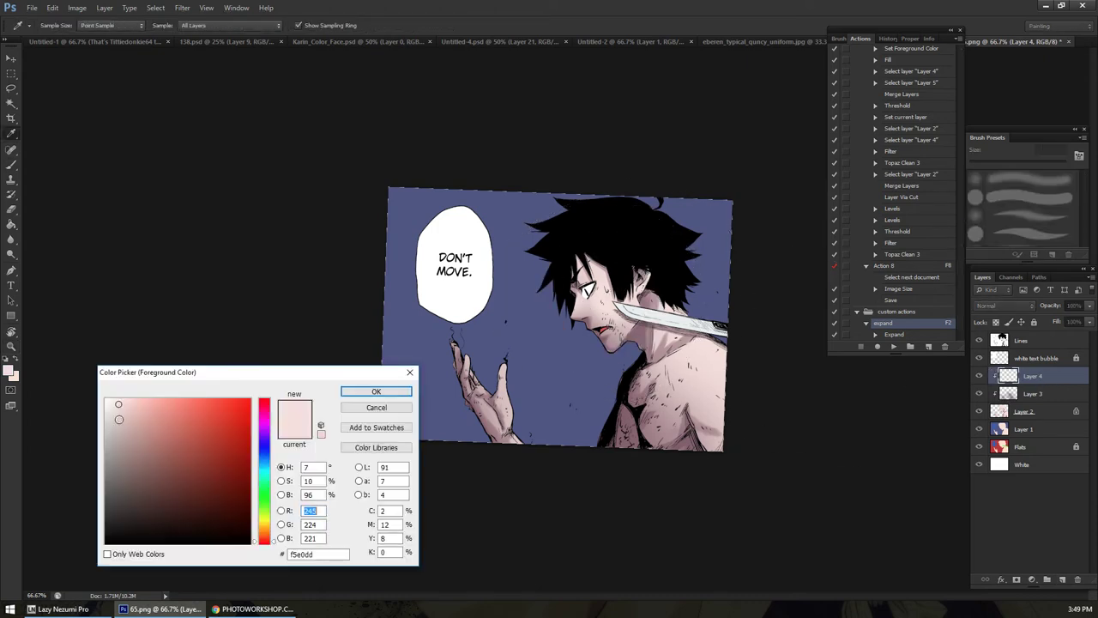
Lighten the paint colour to near-white and use a 1900 px brush
left_click_drag(114, 414, 110, 392)
left_click(375, 391)
key("b")
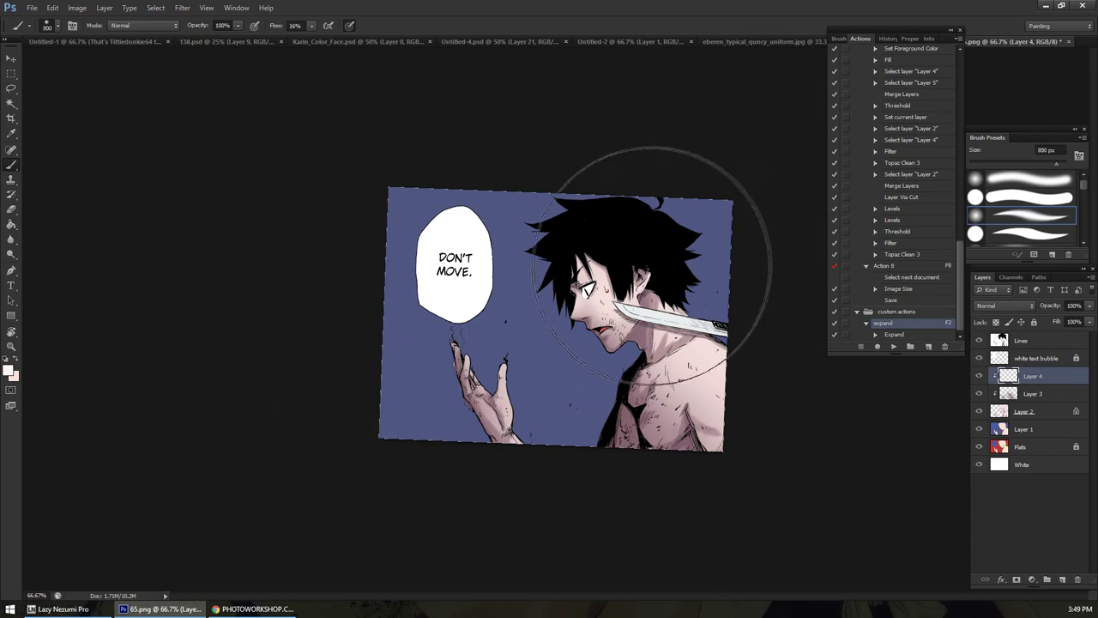
key("bracketright")
key("bracketright")
key("bracketright")
key("bracketright")
key("bracketright")
key("bracketright")
key("bracketright")
key("bracketright")
key("bracketright")
key("bracketright")
key("bracketright")
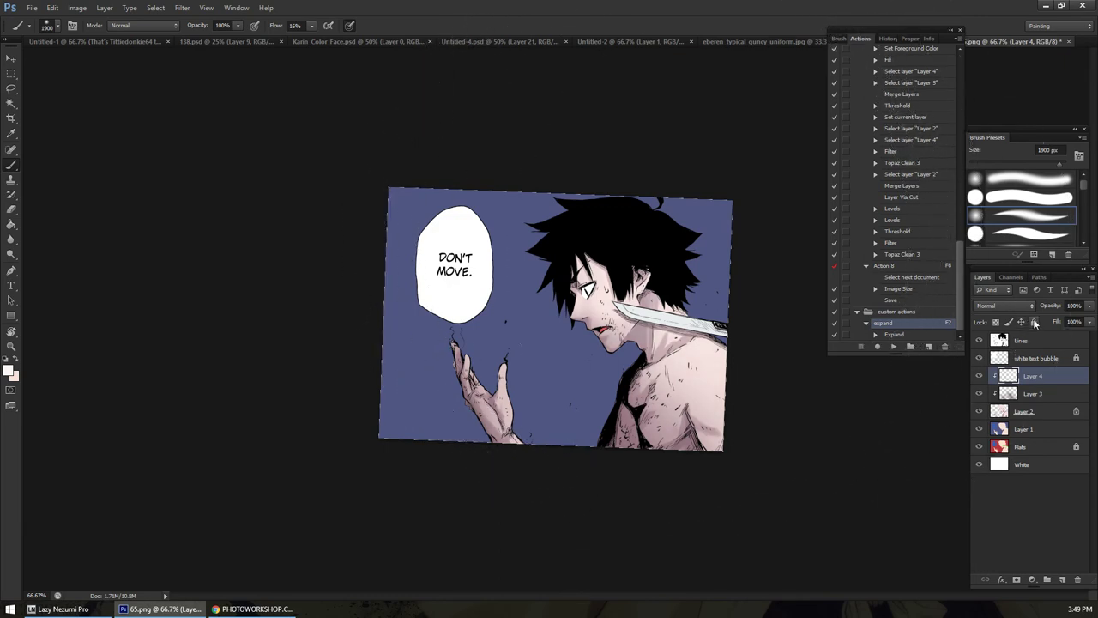
Set Layer 4's blend mode to Overlay instead of Hard Light and zoom the panel to 100%
left_click(1019, 307)
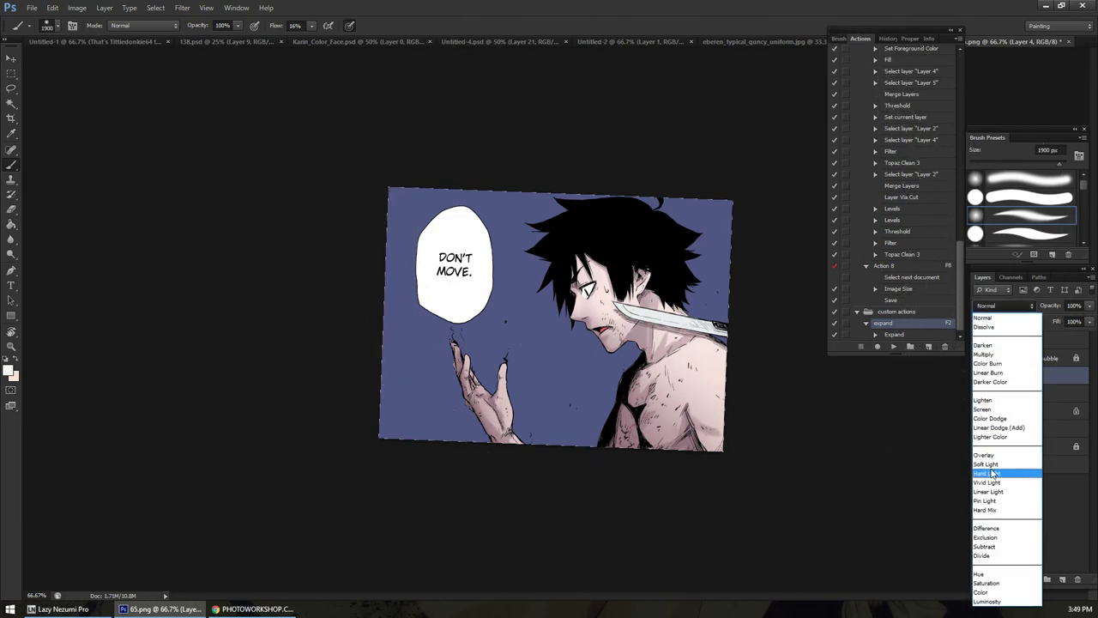
left_click(988, 474)
left_click(997, 309)
left_click(983, 452)
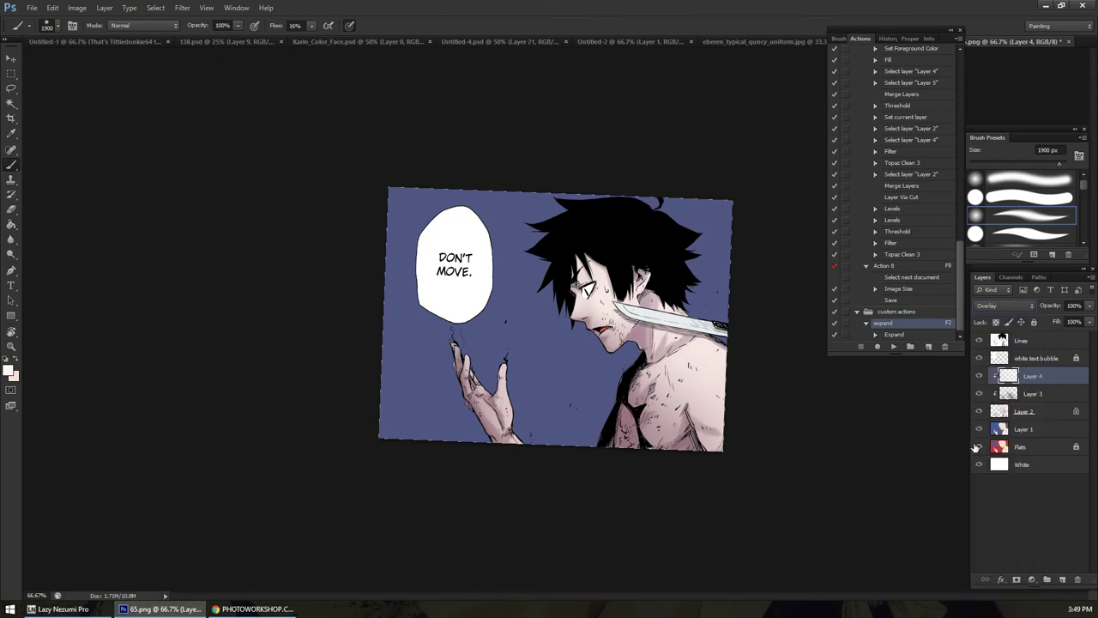
key("z")
left_click(652, 331, "alt")
left_click(652, 331)
left_click(656, 327)
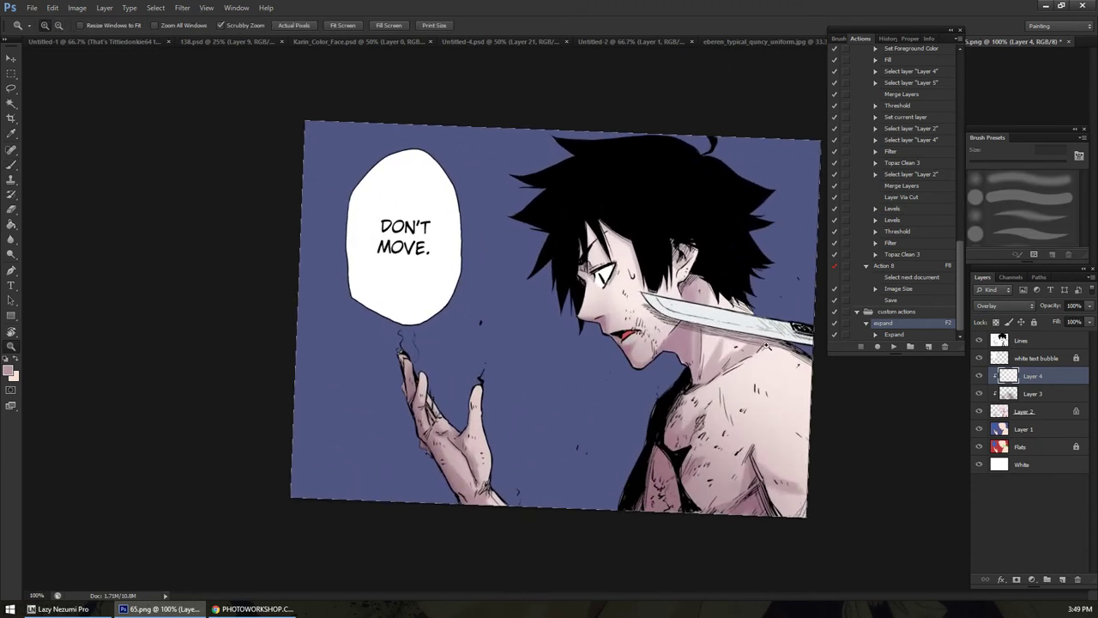
Merge Layers 4, 3 and 2 into Layer 4 and lock its transparent pixels
left_click(1046, 416, "shift")
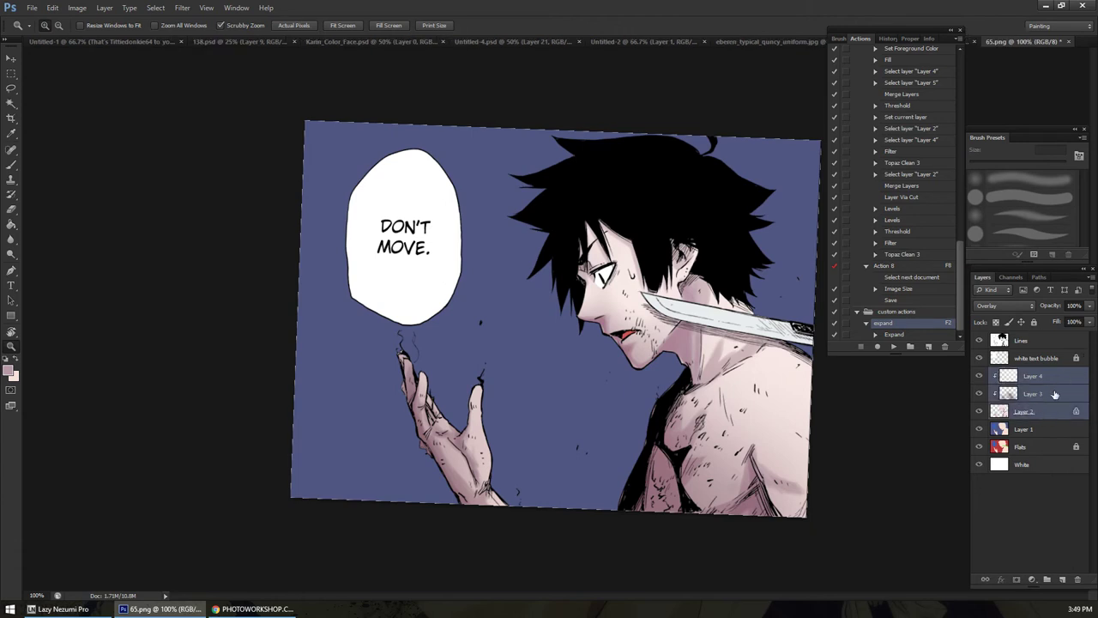
right_click(1056, 391)
left_click(995, 461)
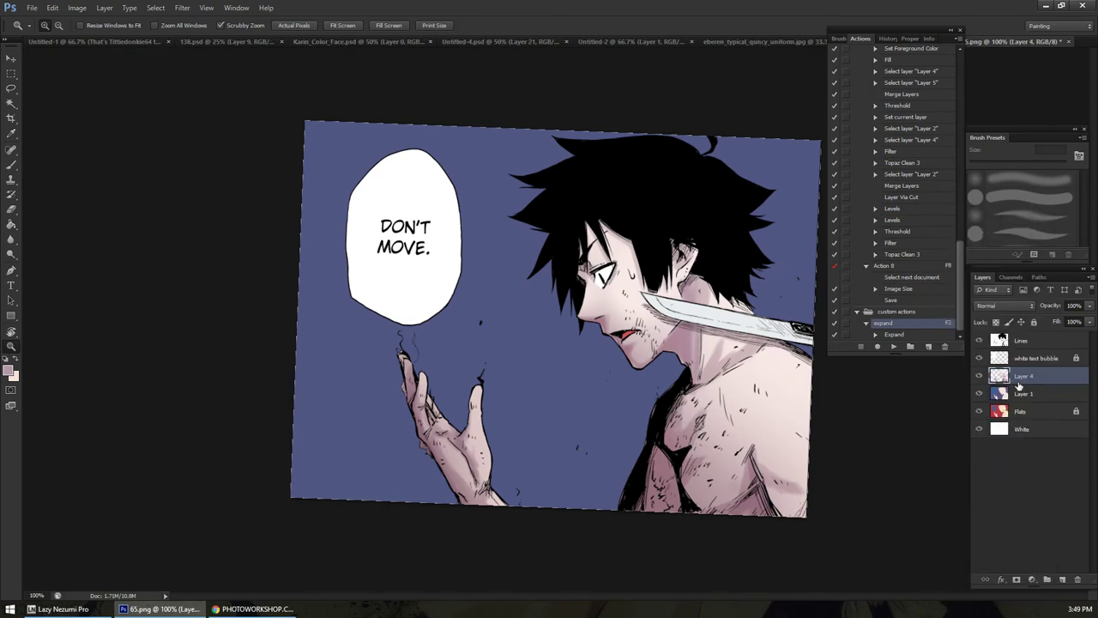
left_click(995, 322)
Brighten the skin with a 2200 px soft stroke, then the hand and chest with a hard brush
key("b")
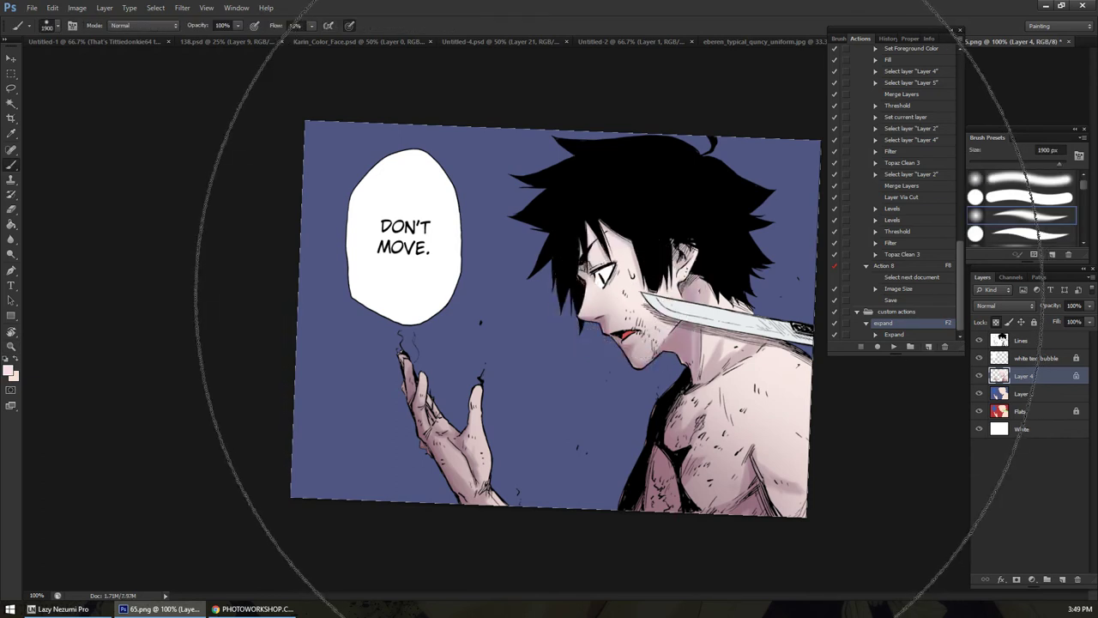
key("bracketright")
key("bracketright")
key("bracketright")
left_click_drag(613, 313, 626, 369)
left_click(1021, 197)
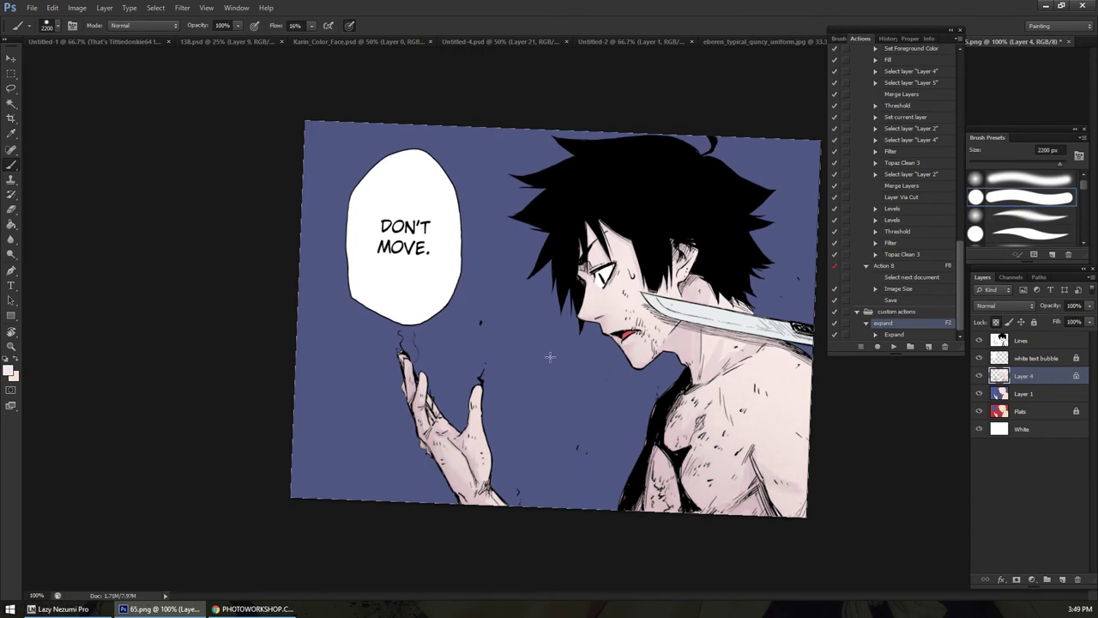
left_click(312, 26)
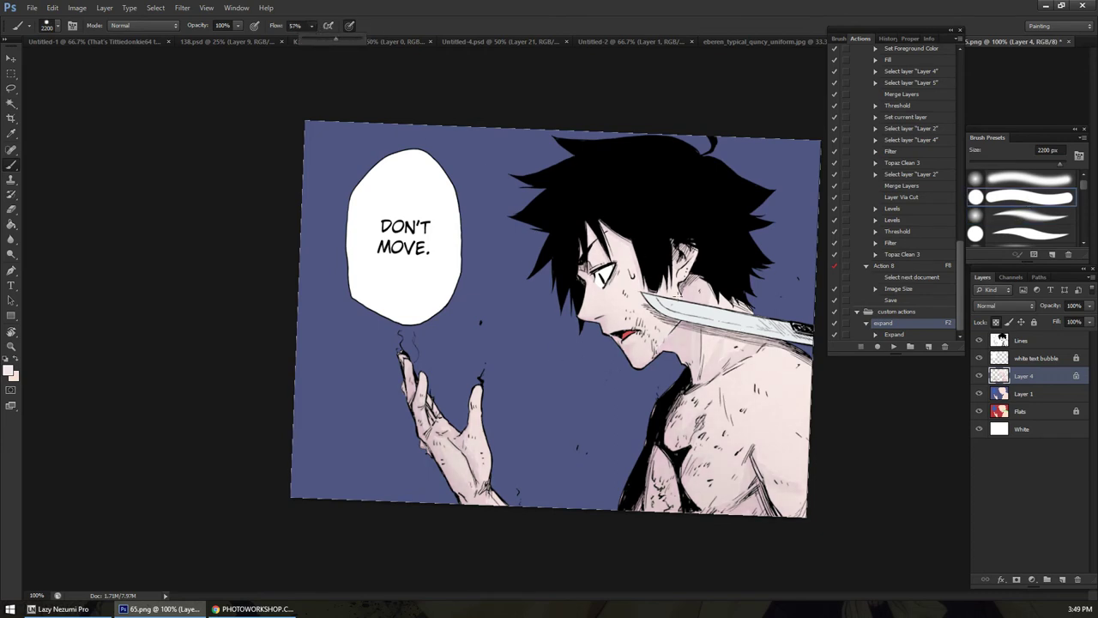
left_click(724, 320)
key("z")
left_click(623, 326, "alt")
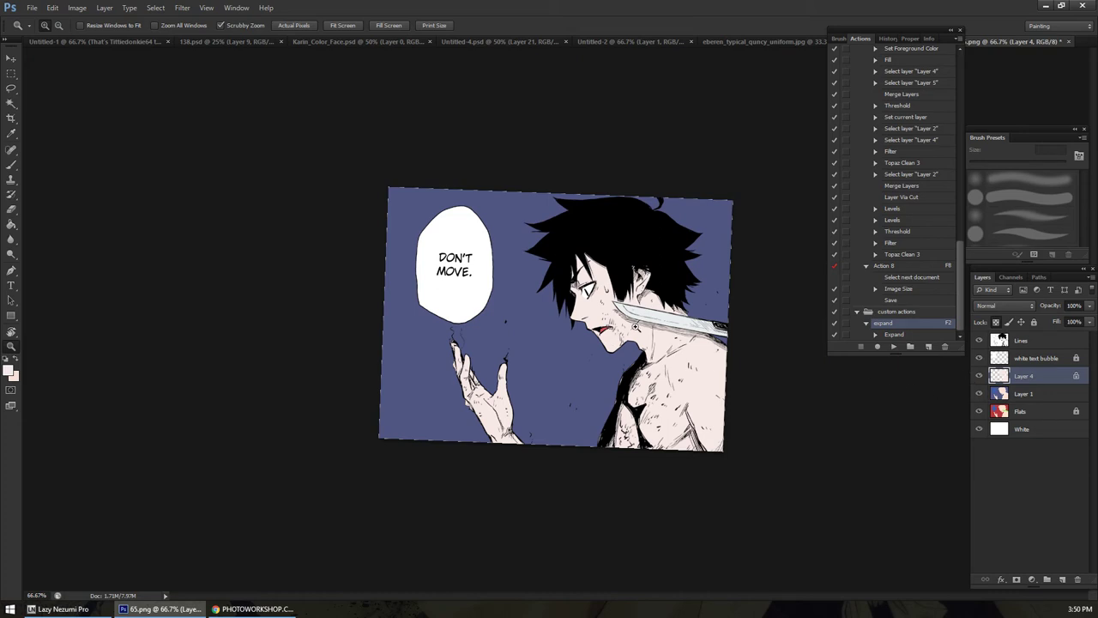
Lasso a selection around the hand, the raised fingertip and the hand's left side
left_click_drag(645, 320, 600, 346)
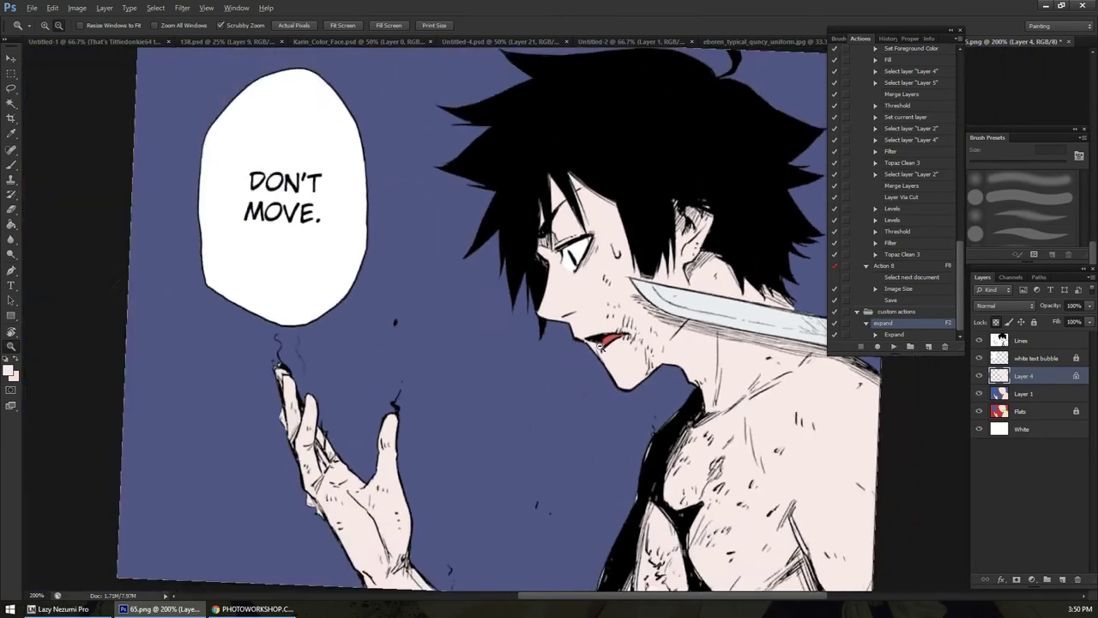
left_click(605, 347, "alt")
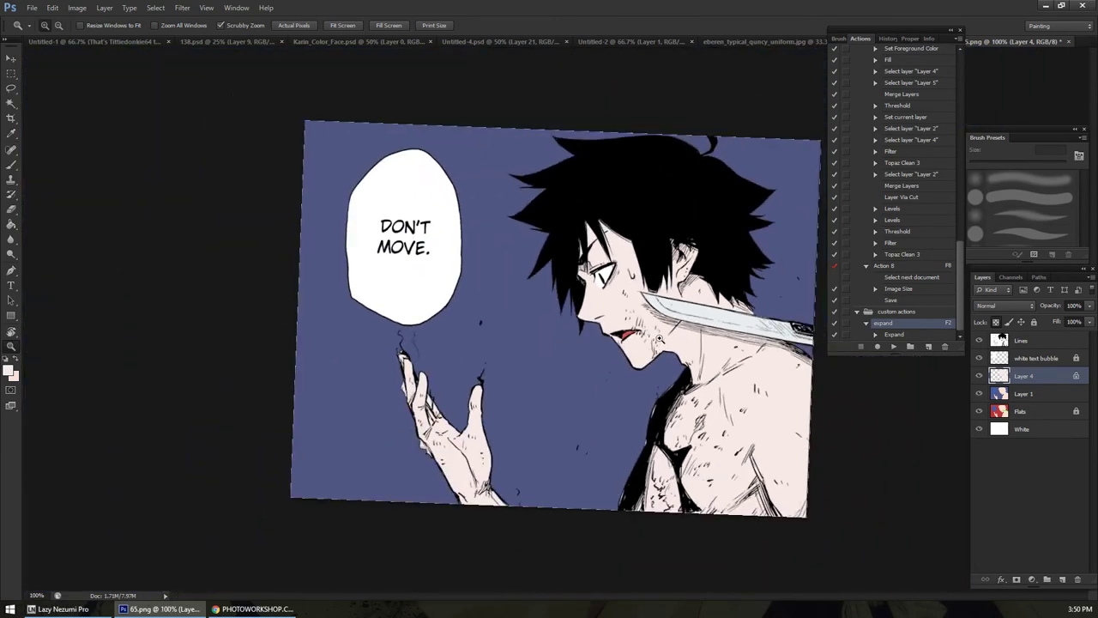
key("l")
left_click(69, 609)
left_click(212, 8)
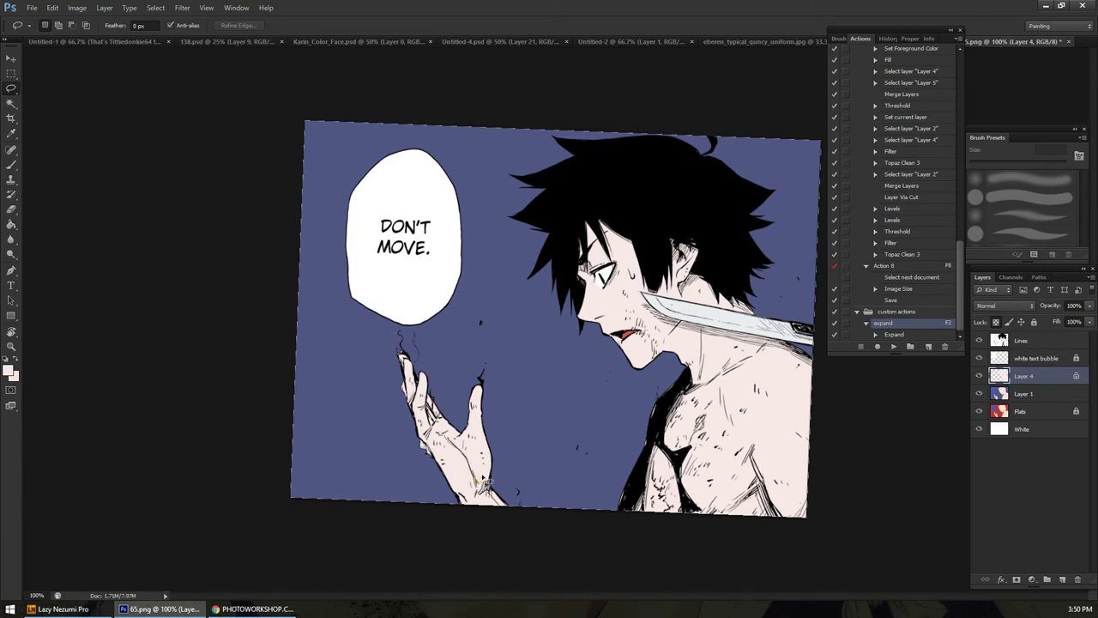
left_click_drag(454, 442, 476, 463)
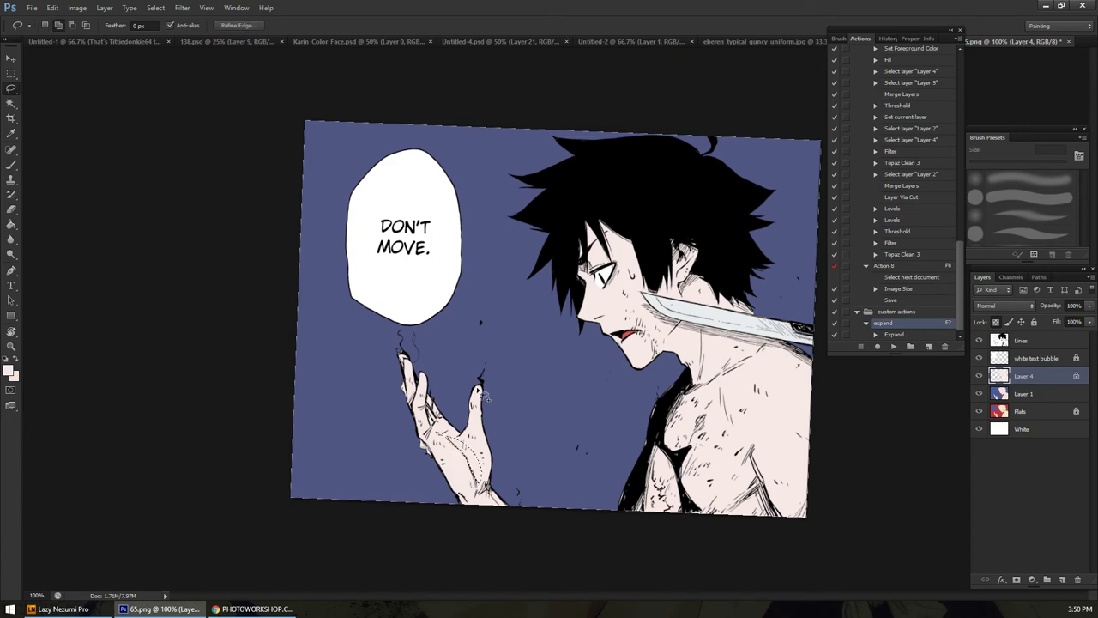
mouse_move(479, 418)
left_mouse_down()
mouse_move(477, 371)
mouse_move(465, 397)
mouse_move(475, 436)
left_mouse_up()
mouse_move(497, 530)
left_mouse_down()
mouse_move(426, 510)
mouse_move(370, 409)
mouse_move(380, 363)
mouse_move(414, 347)
left_mouse_up()
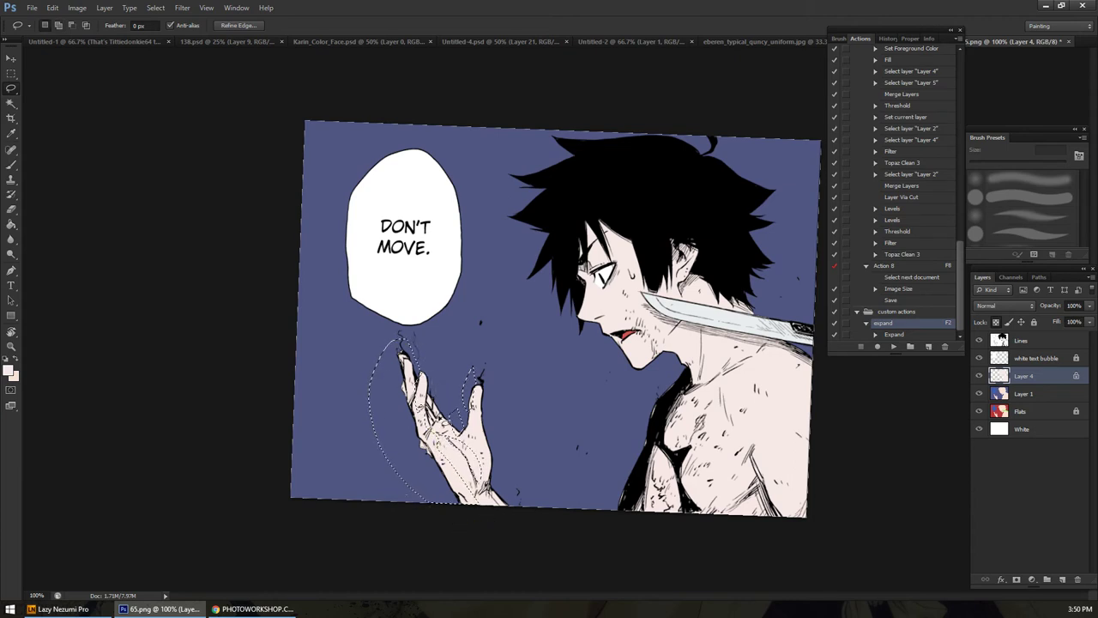
left_click_drag(490, 402, 461, 422)
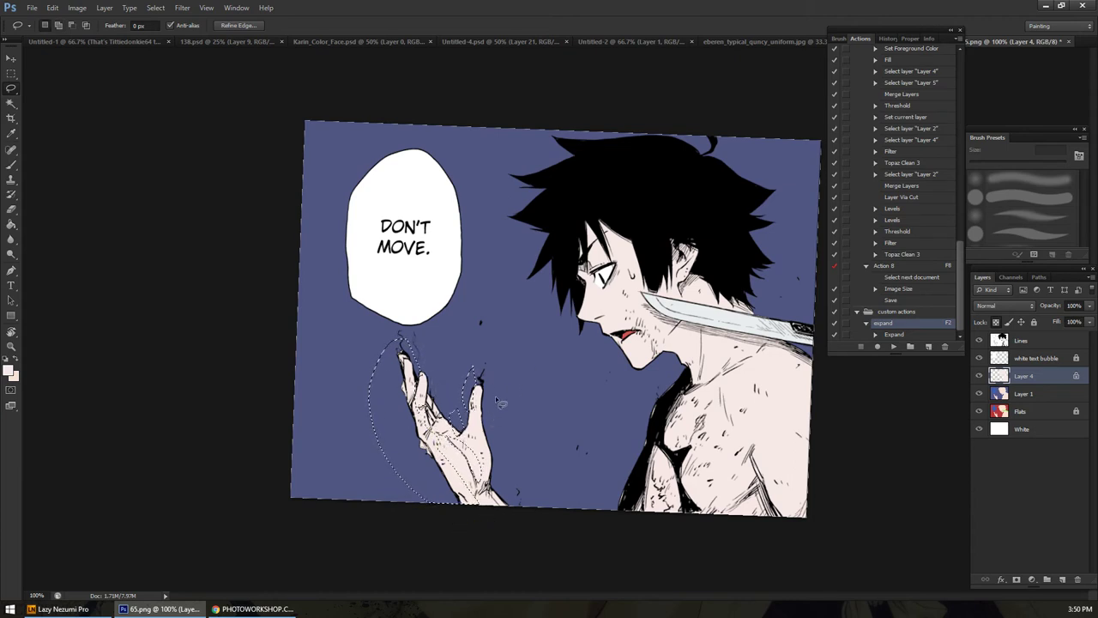
Add the gap between the fingers, the palm and the chin and neck to the selection
key("alt")
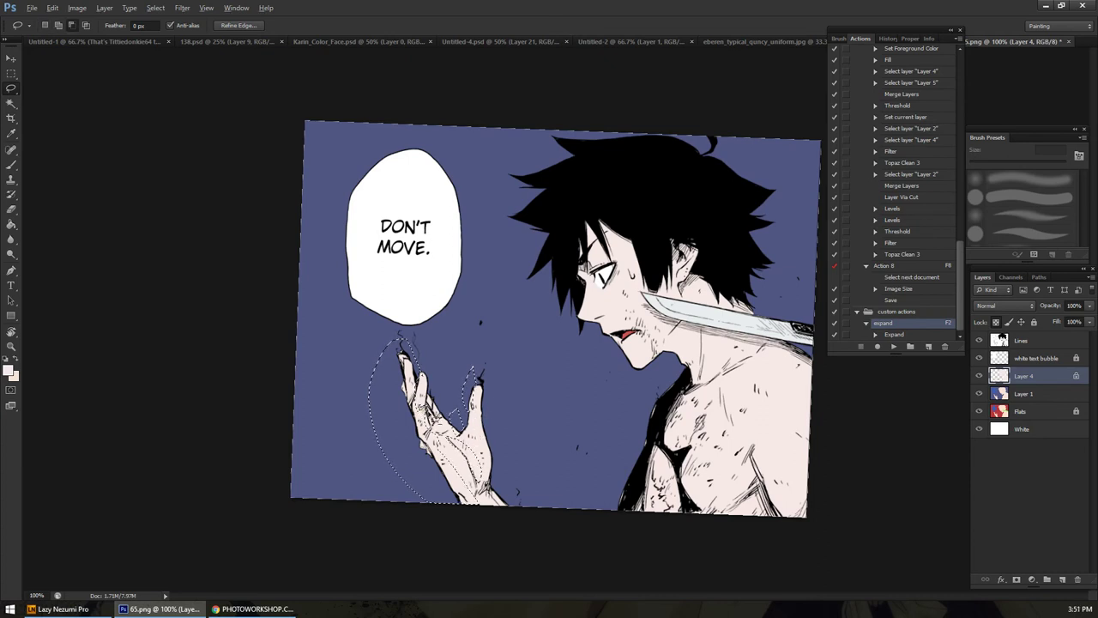
key("shift")
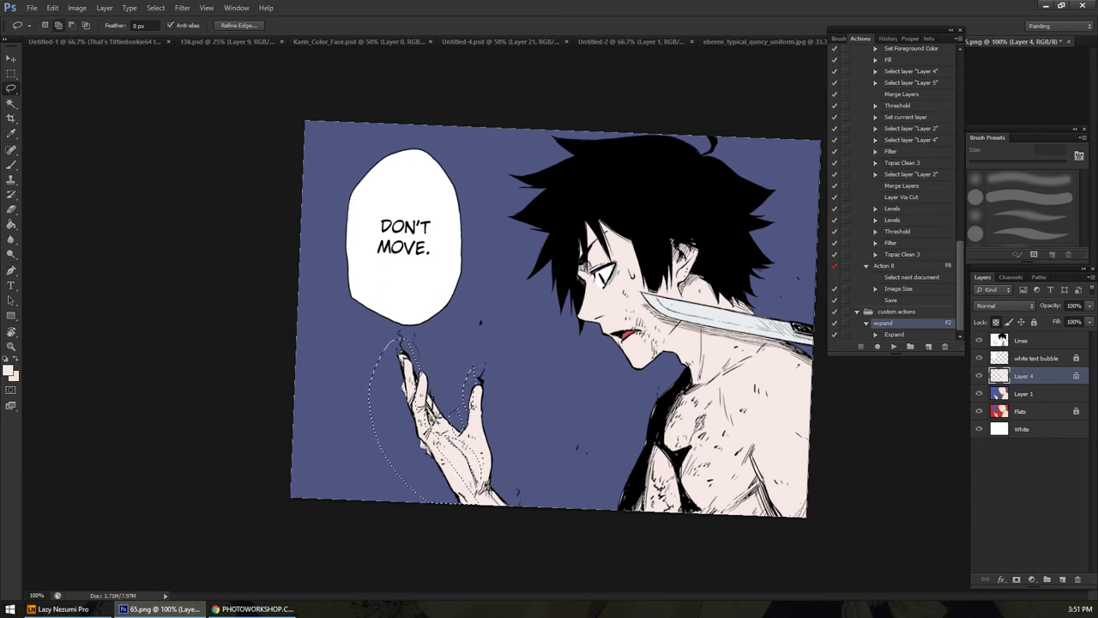
key("shift")
key("shift")
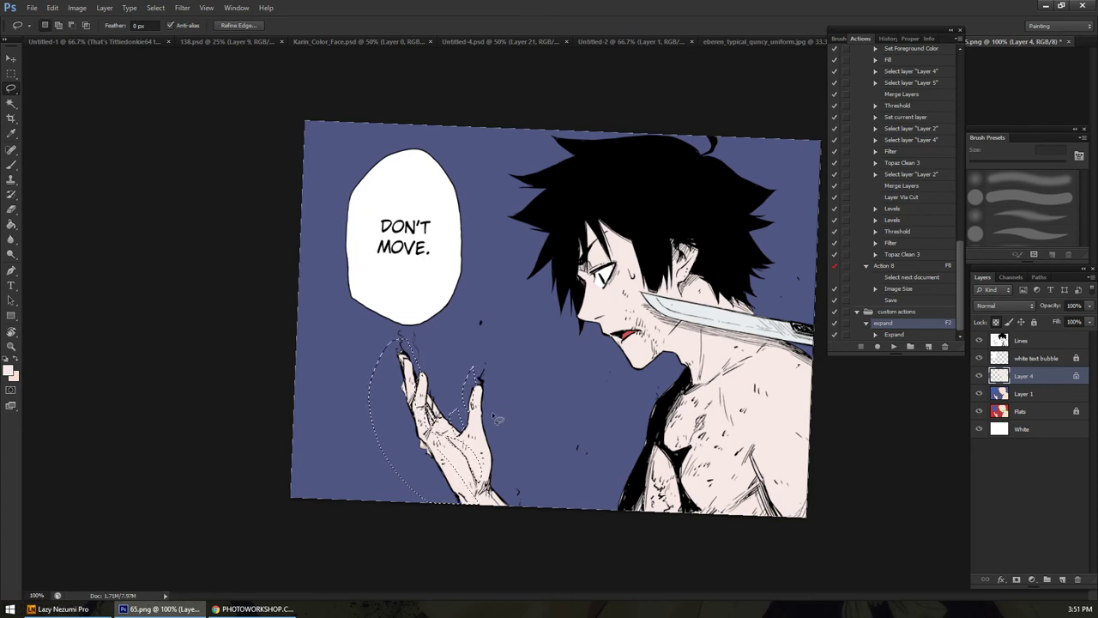
left_click_drag(487, 425, 465, 380)
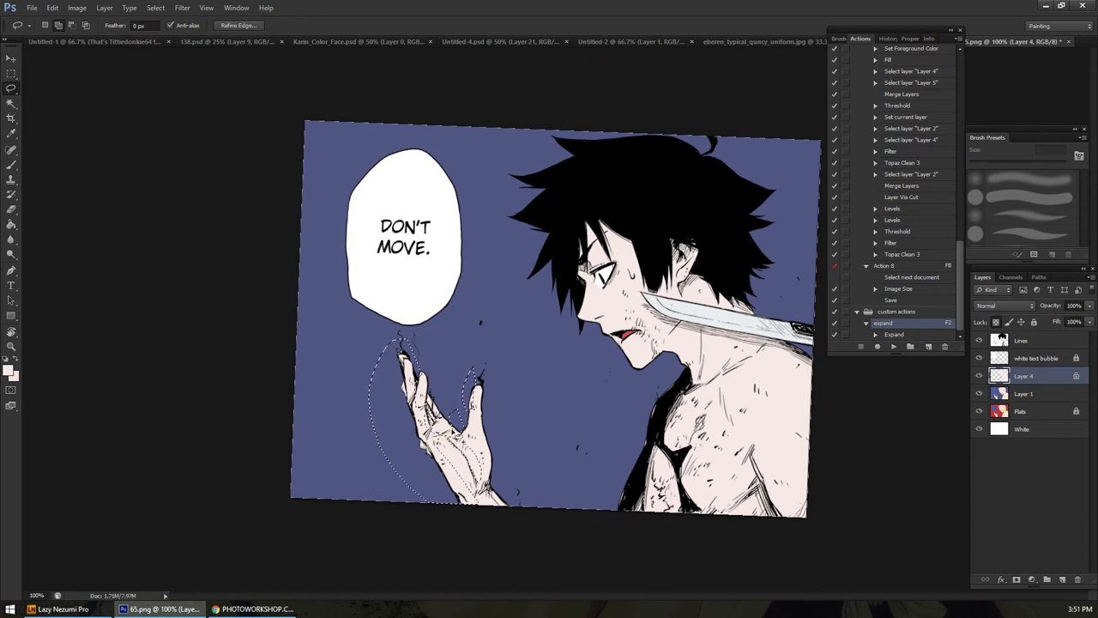
left_click_drag(427, 433, 450, 463)
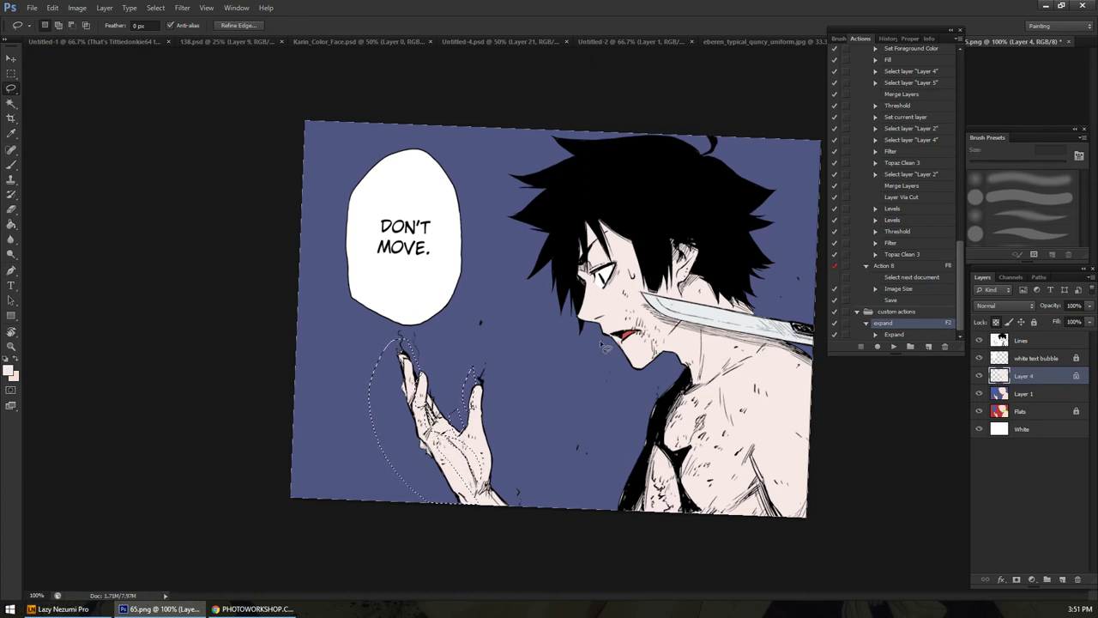
key("shift")
mouse_move(576, 319)
left_mouse_down()
mouse_move(611, 333)
mouse_move(619, 353)
mouse_move(614, 340)
mouse_move(631, 335)
mouse_move(611, 353)
mouse_move(600, 340)
mouse_move(670, 352)
mouse_move(615, 375)
mouse_move(626, 343)
mouse_move(648, 377)
mouse_move(605, 370)
mouse_move(607, 340)
left_mouse_up()
key("shift")
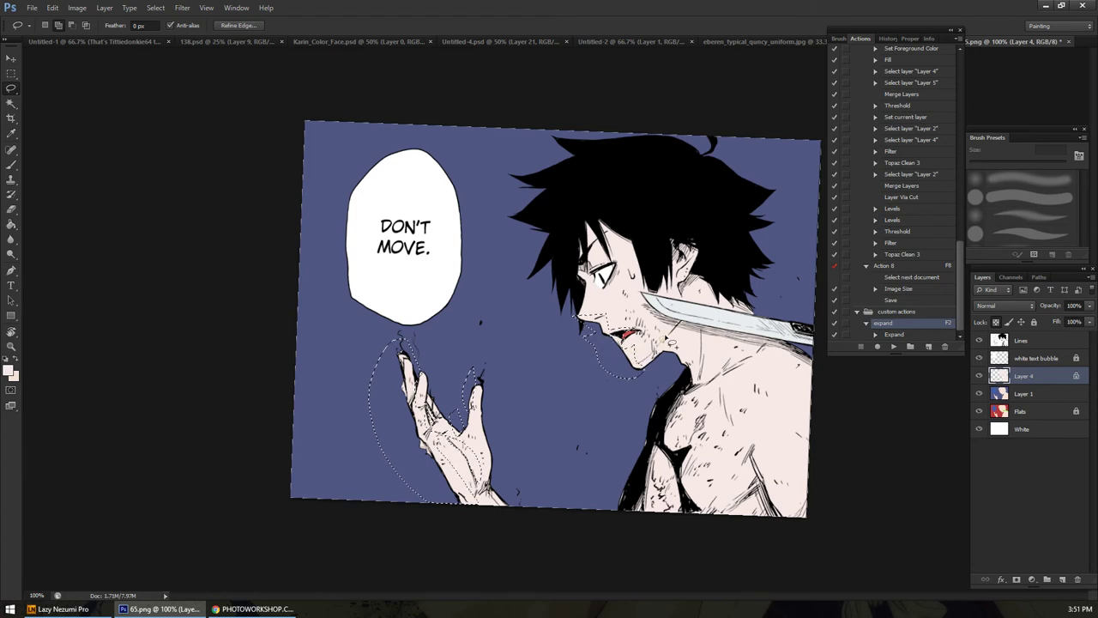
Add the knife-to-chin area and an edge along the back and chest to the lasso selection
mouse_move(689, 326)
left_mouse_down()
mouse_move(648, 368)
mouse_move(657, 381)
mouse_move(710, 342)
mouse_move(699, 302)
mouse_move(680, 290)
mouse_move(685, 319)
mouse_move(693, 295)
left_mouse_up()
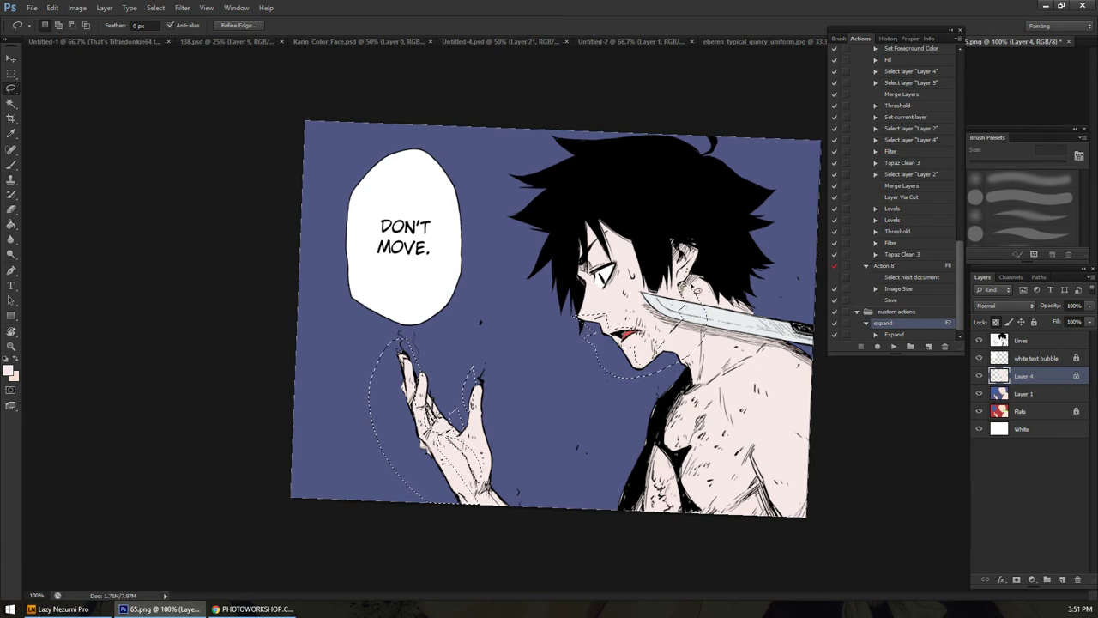
key("shift")
key("shift")
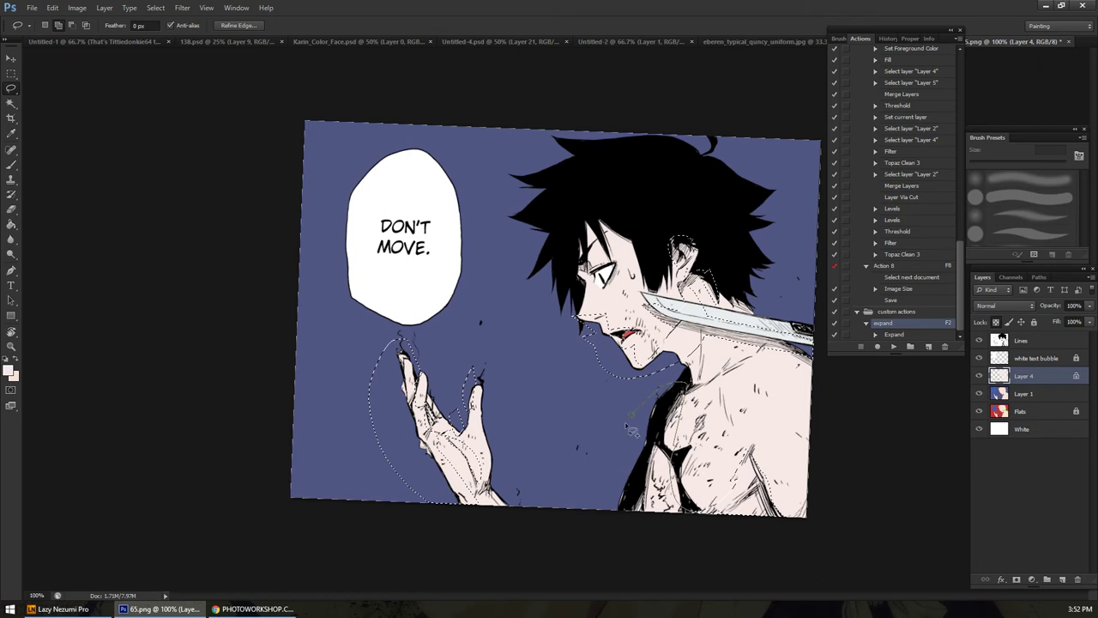
mouse_move(623, 444)
left_mouse_down()
mouse_move(650, 552)
mouse_move(711, 345)
left_mouse_up()
key("shift")
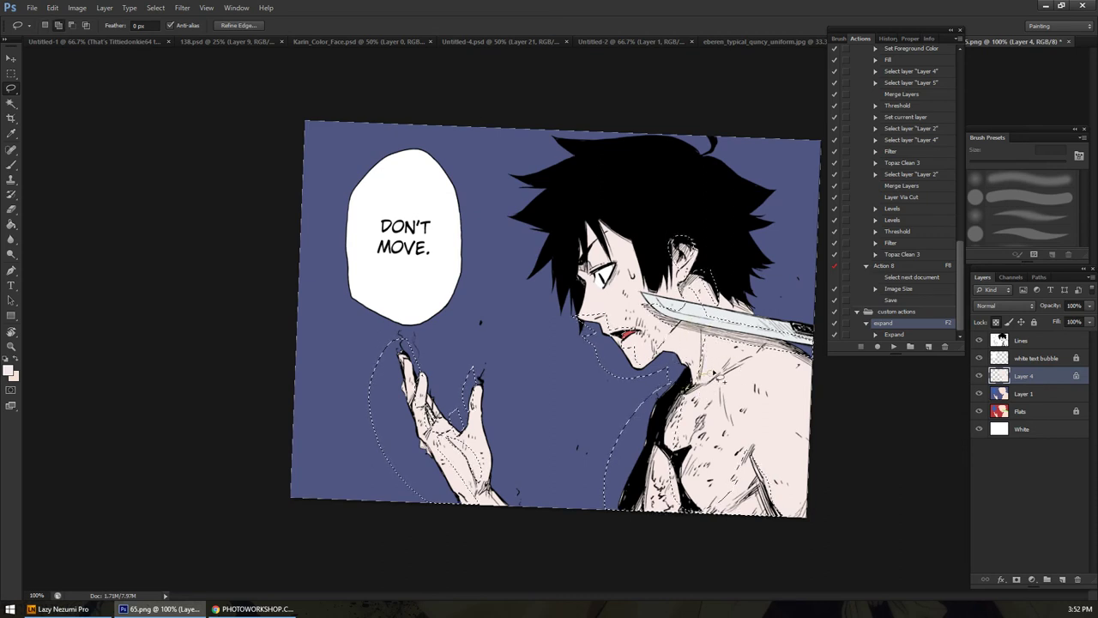
key("shift")
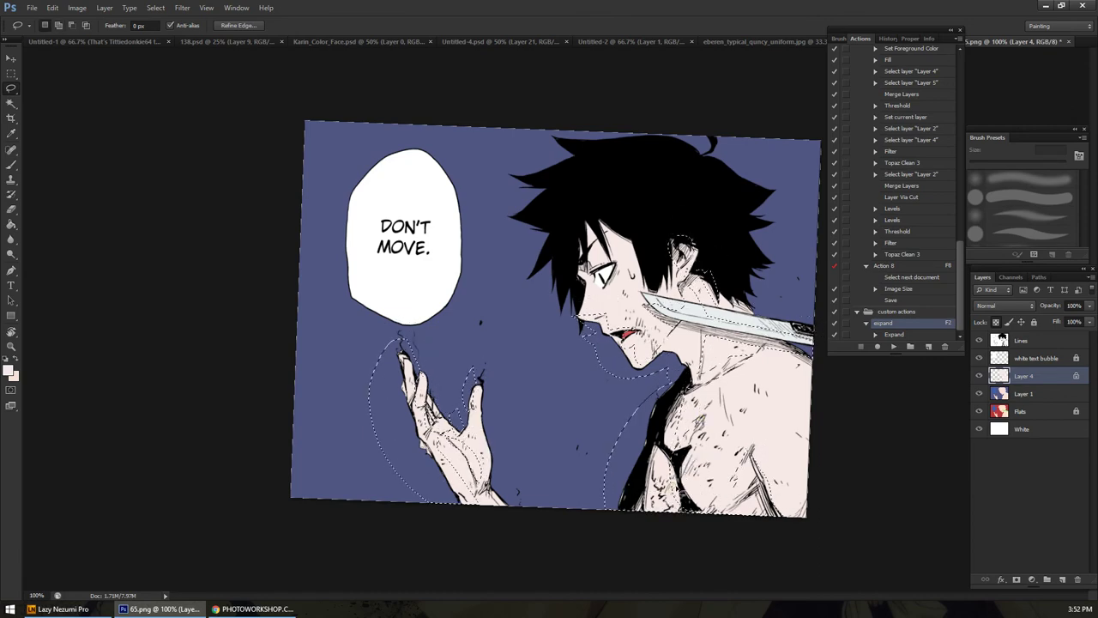
Add the chest shadow, the eye area and a strip up along the hair edge to the selection
key("shift")
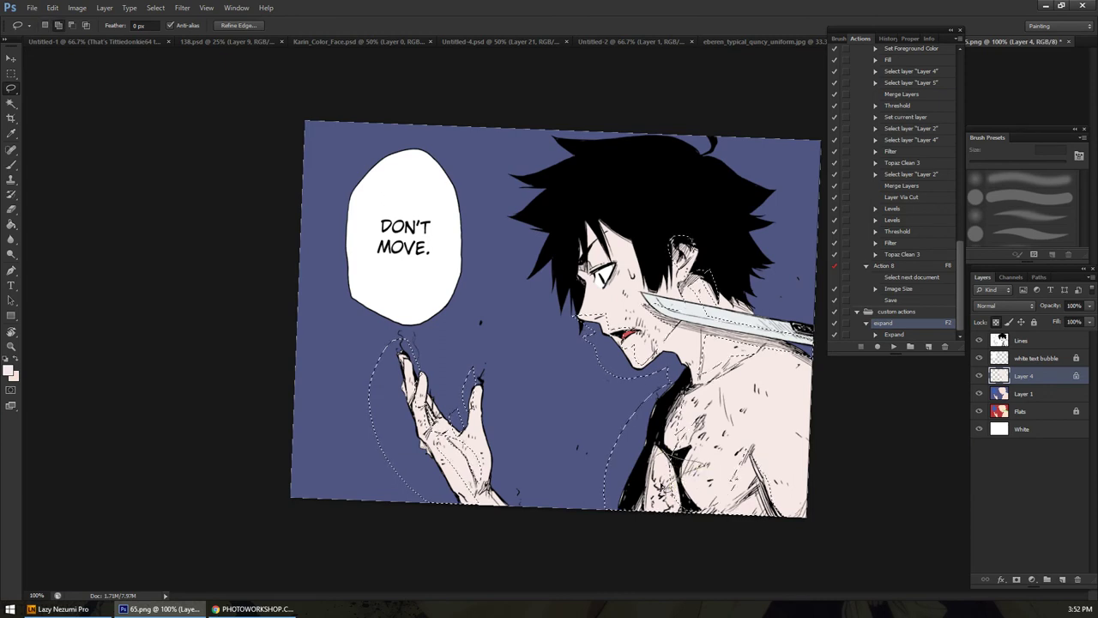
left_click_drag(664, 484, 664, 502)
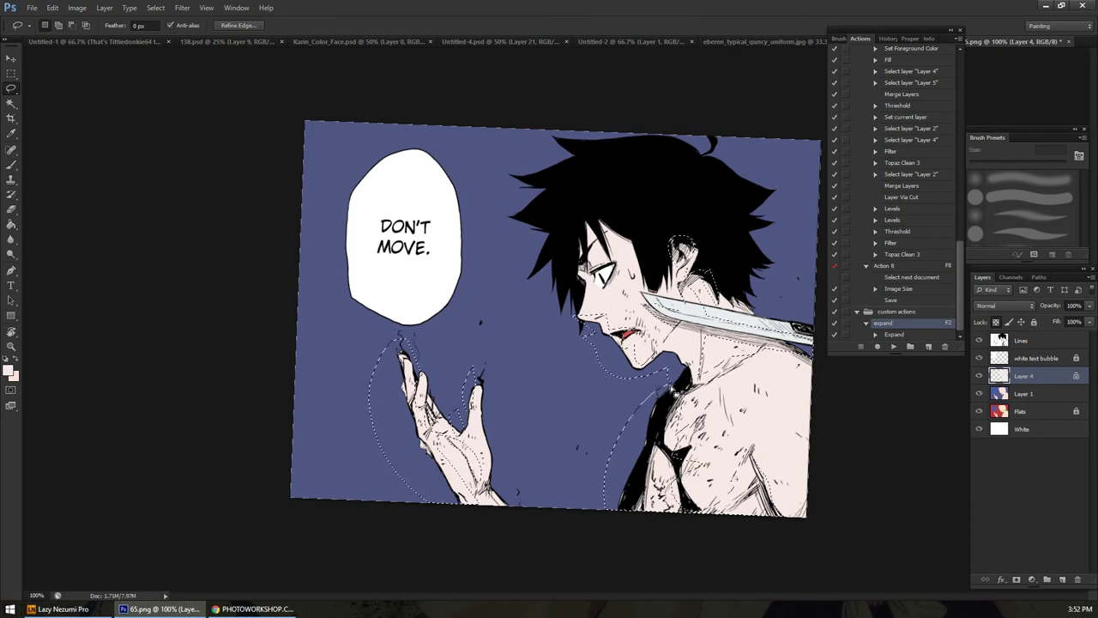
key("shift")
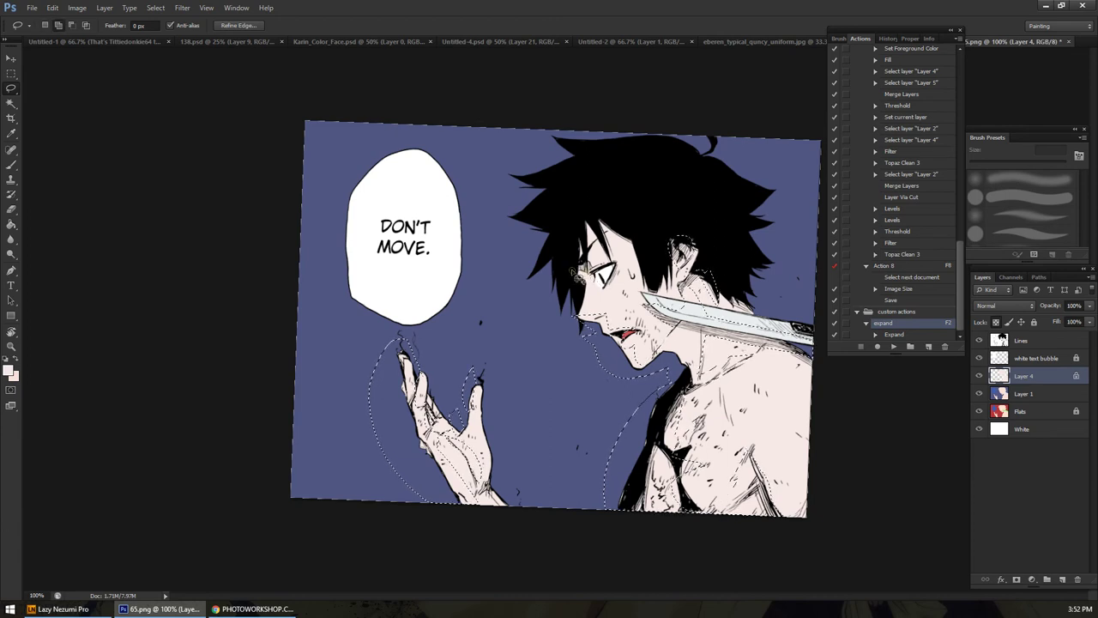
mouse_move(592, 267)
left_mouse_down()
mouse_move(561, 273)
mouse_move(583, 258)
mouse_move(581, 241)
mouse_move(585, 261)
mouse_move(565, 257)
mouse_move(562, 228)
mouse_move(588, 230)
left_mouse_up()
mouse_move(616, 269)
left_mouse_down()
mouse_move(604, 230)
mouse_move(576, 211)
mouse_move(602, 249)
mouse_move(609, 238)
mouse_move(637, 251)
mouse_move(639, 242)
mouse_move(652, 286)
mouse_move(646, 278)
left_mouse_up()
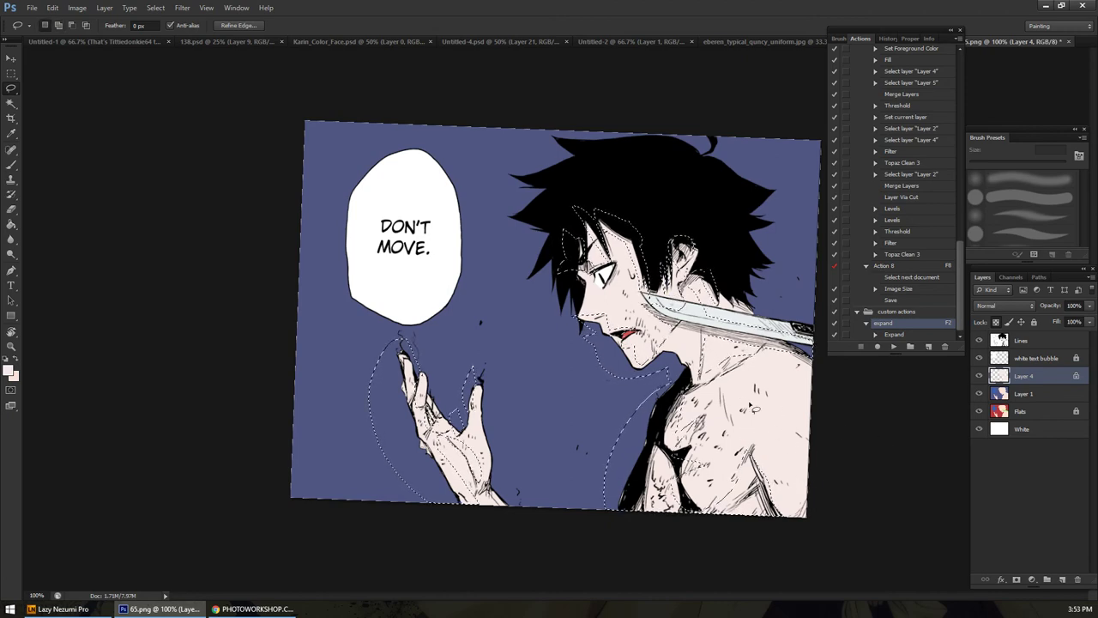
Choose a soft round brush and set the paint colour to a muted pink around b4838e
key("b")
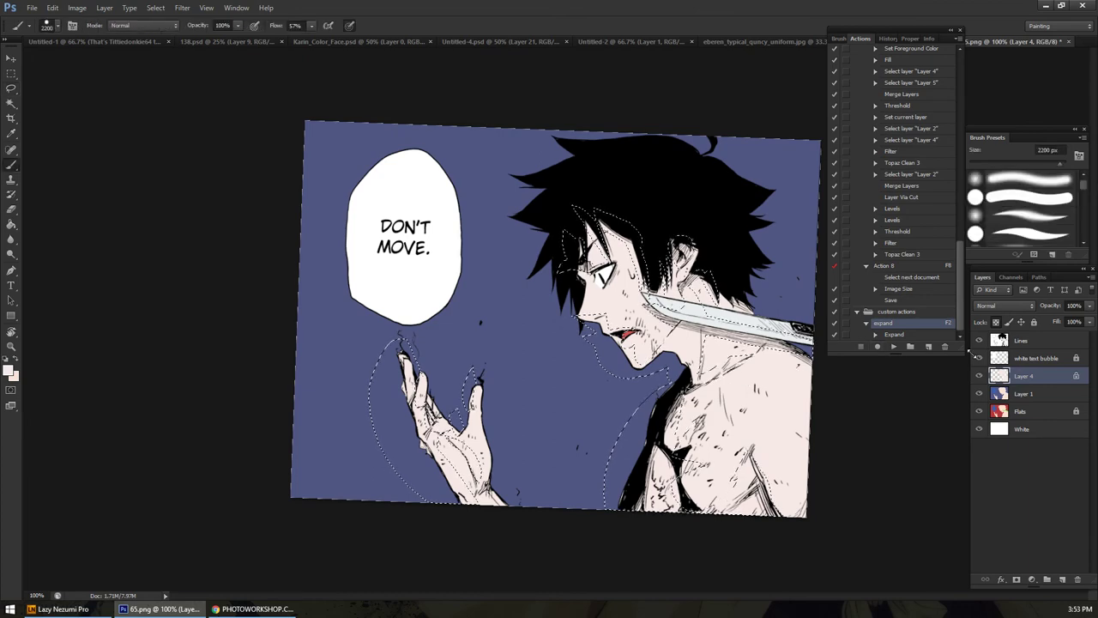
left_click(1031, 220)
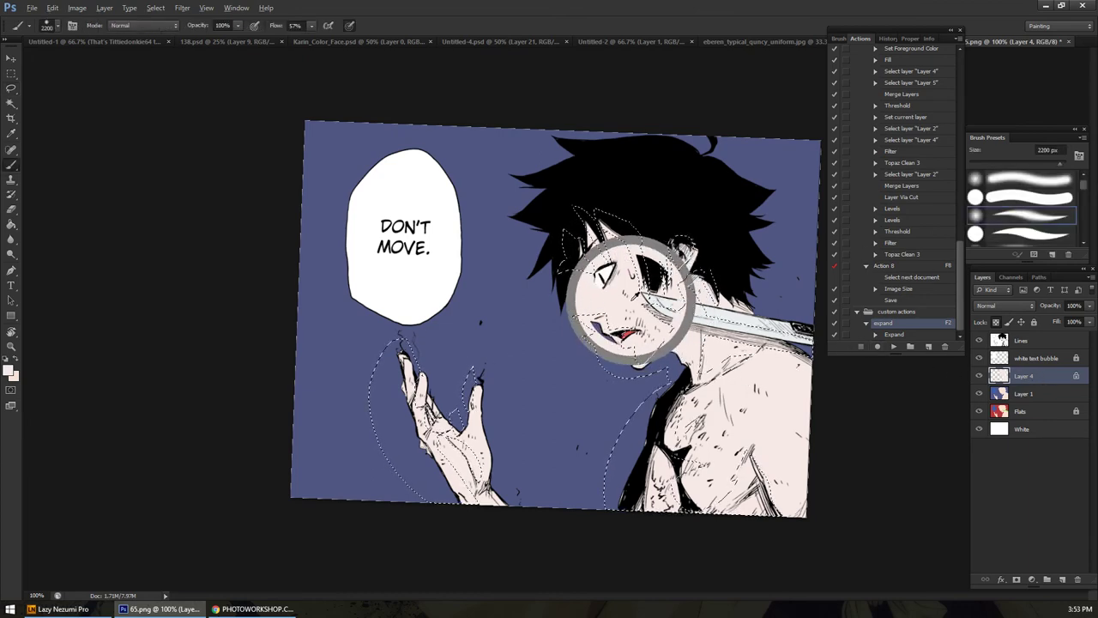
left_click(10, 371)
left_click(142, 418)
left_click(144, 441)
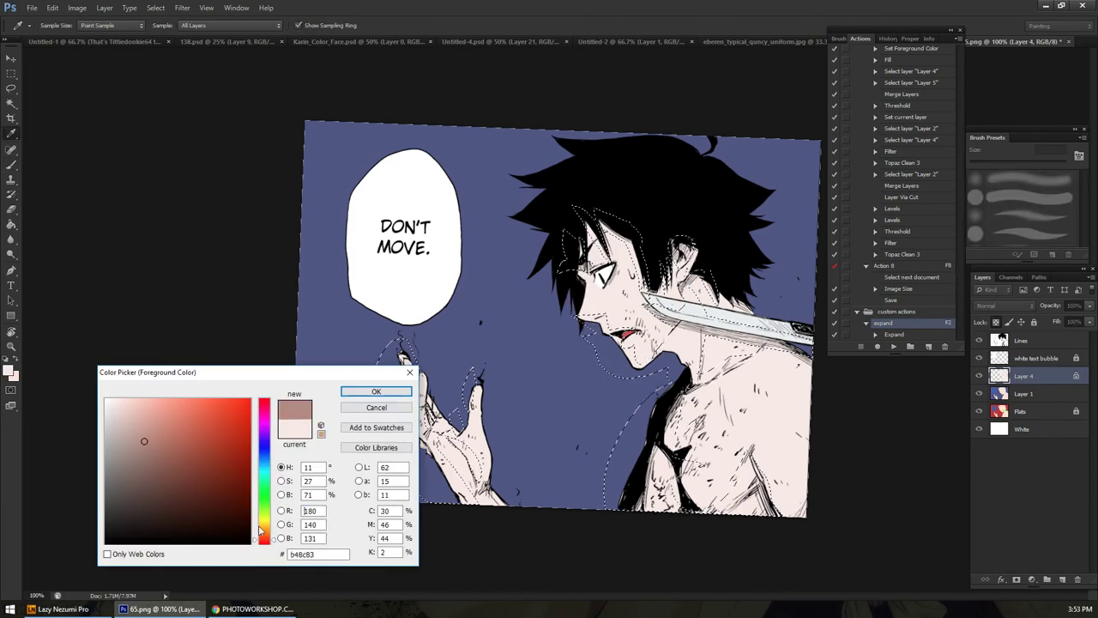
left_click(265, 546)
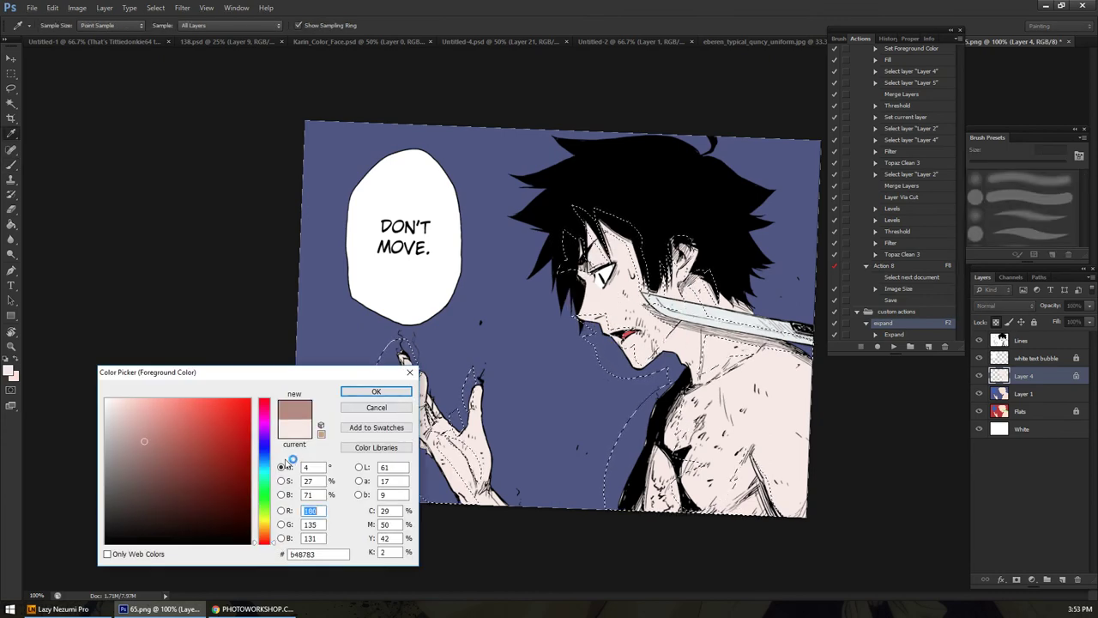
left_click(145, 450)
left_click(375, 392)
Zoom out, toggle the selection outline to judge the shading and sample a lighter skin pink
key("ctrl+minus")
key("b")
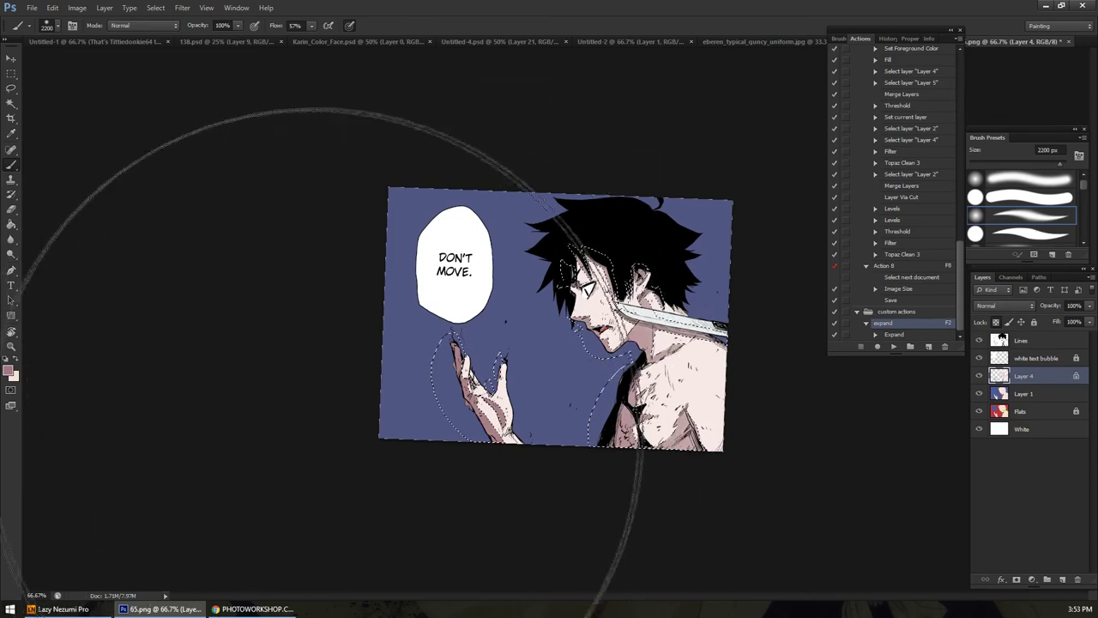
key("ctrl+d")
key("ctrl+z")
left_click(723, 397, "alt")
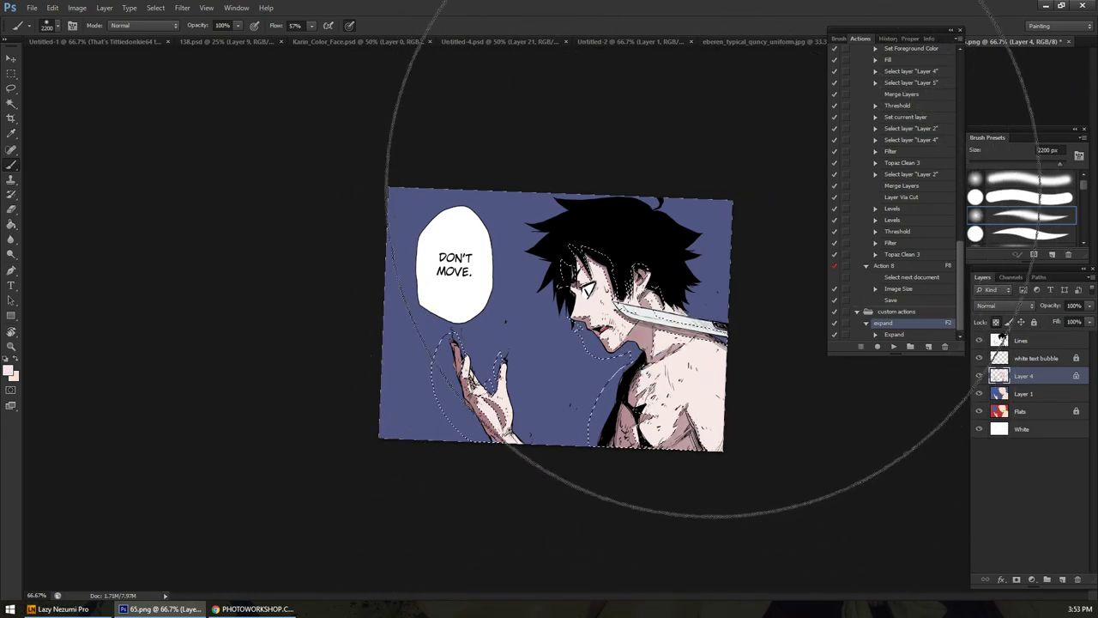
key("ctrl+d")
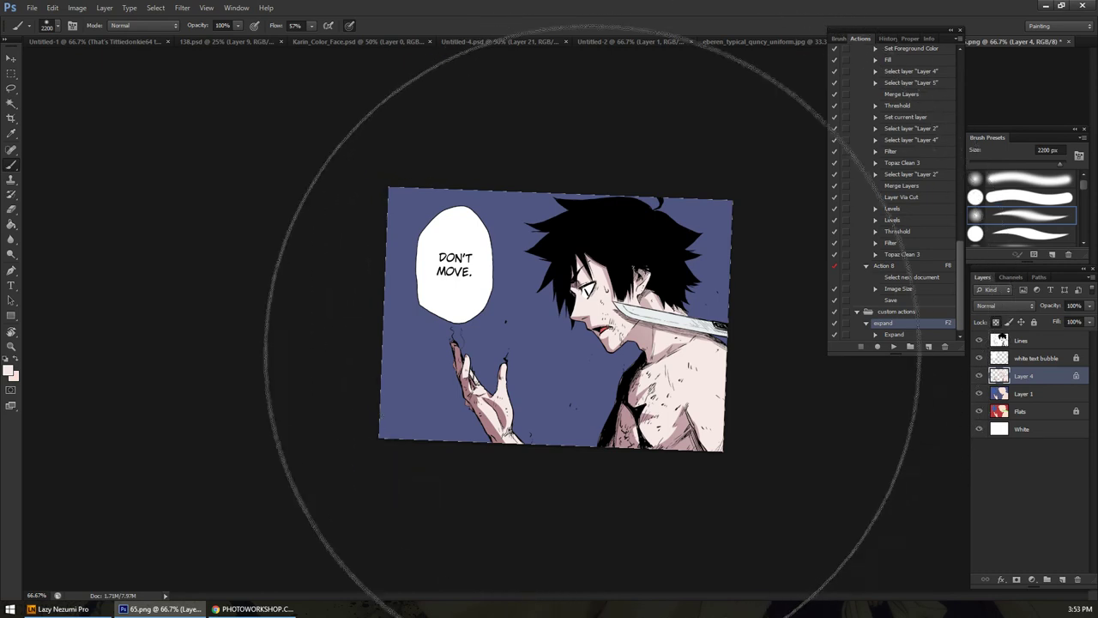
key("ctrl+shift+d")
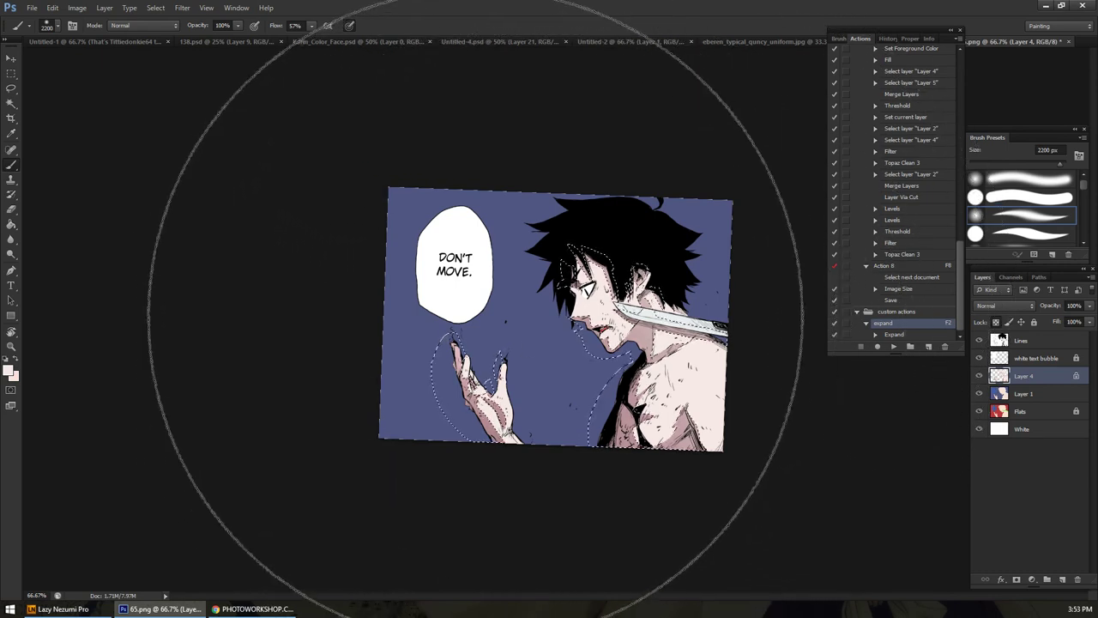
key("ctrl+d")
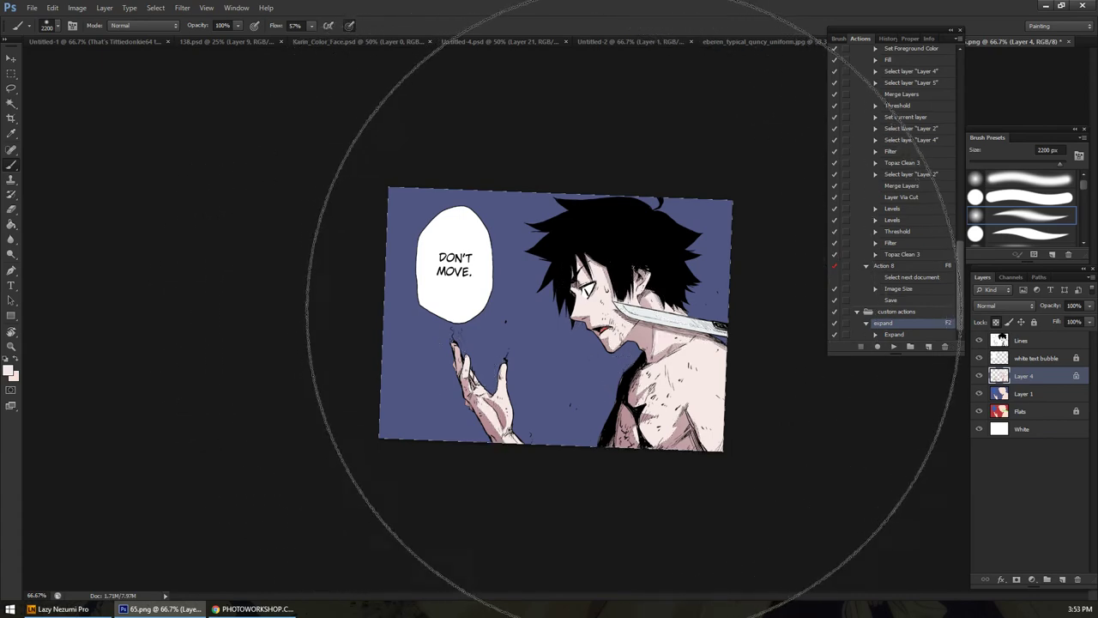
Zoom in on the face and ear and sample the ear's skin tone
key("z")
mouse_move(560, 359)
left_mouse_down()
mouse_move(664, 251)
mouse_move(504, 366)
left_mouse_up()
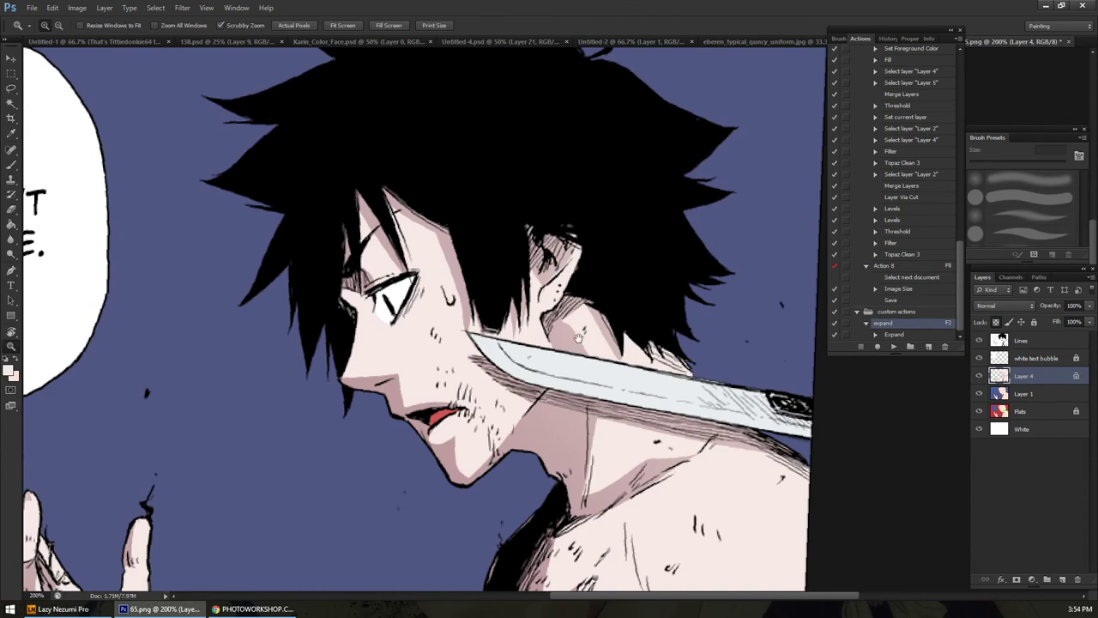
left_click_drag(577, 338, 556, 360)
left_click(541, 281)
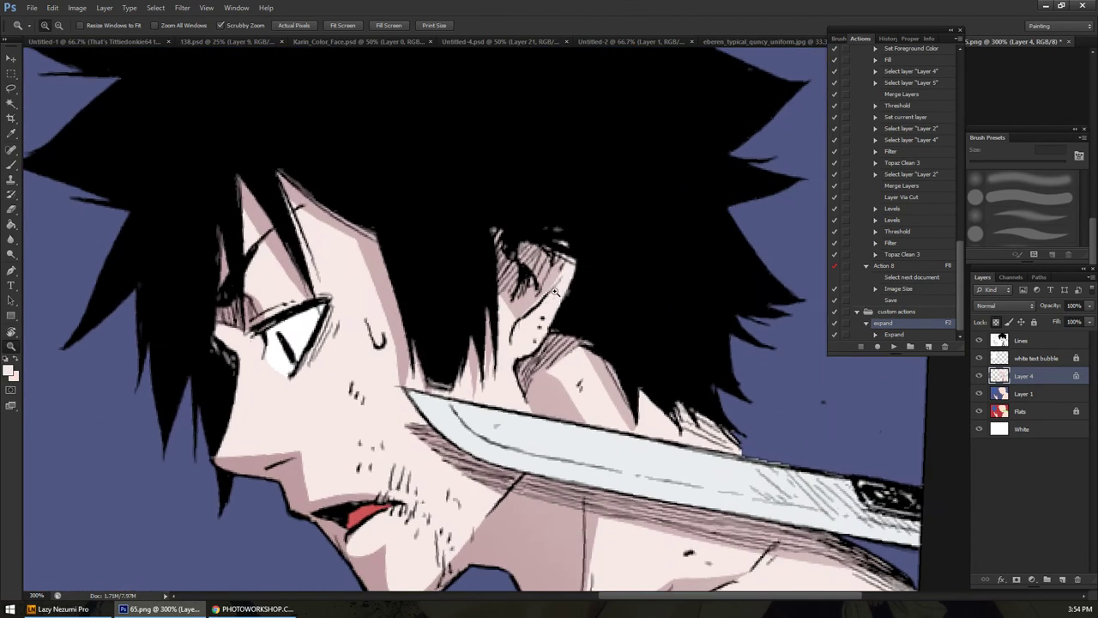
key("i")
left_click(545, 281)
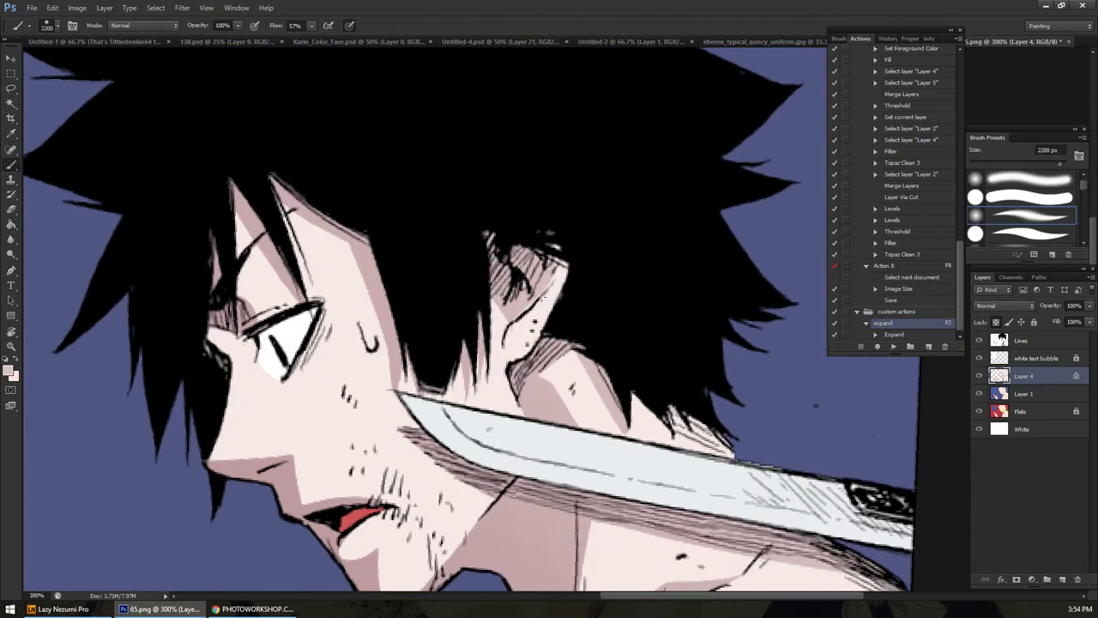
Sample the arm shading's darker pink b28a92 as the paint colour and fit the panel in view
key("F12")
scroll(448, 419, "down", 3)
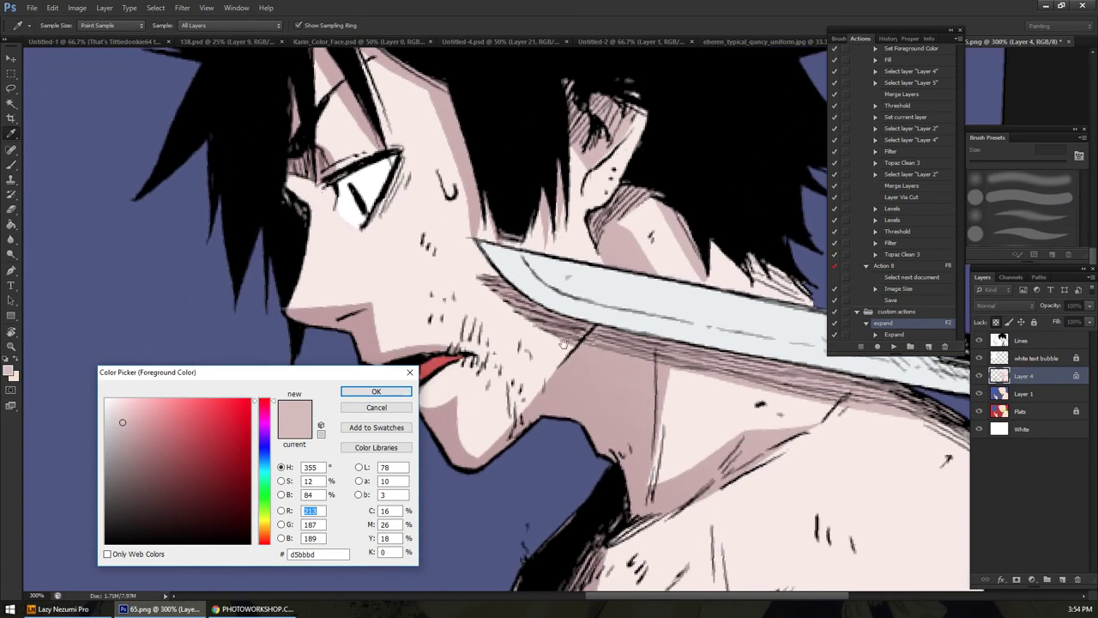
left_click_drag(409, 495, 537, 366)
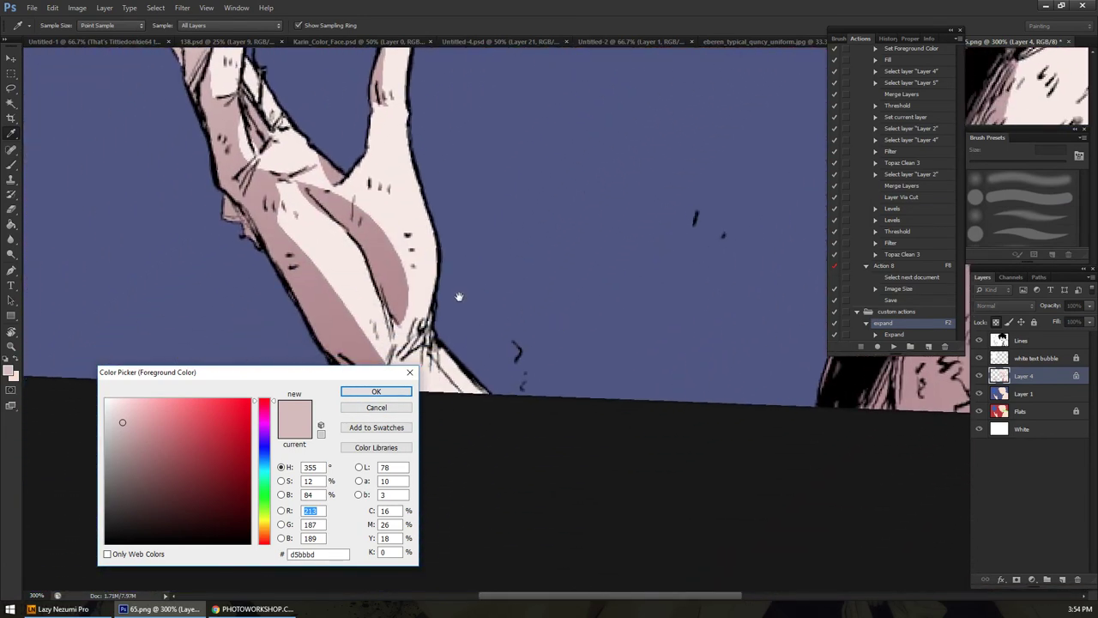
left_click(397, 326)
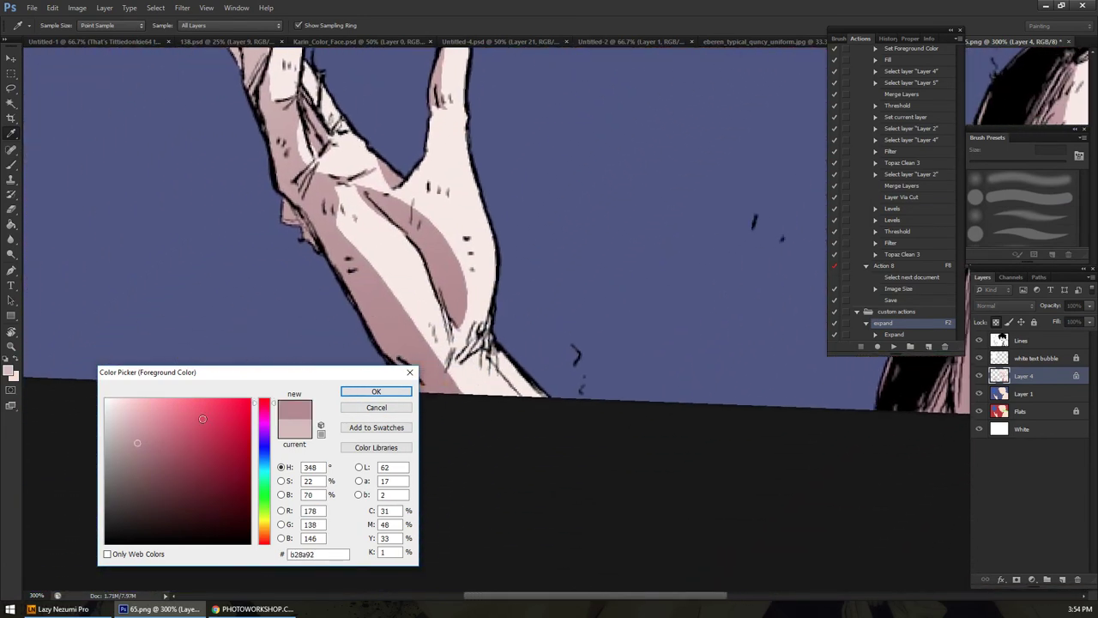
left_click(361, 409)
key("z")
key("ctrl+0")
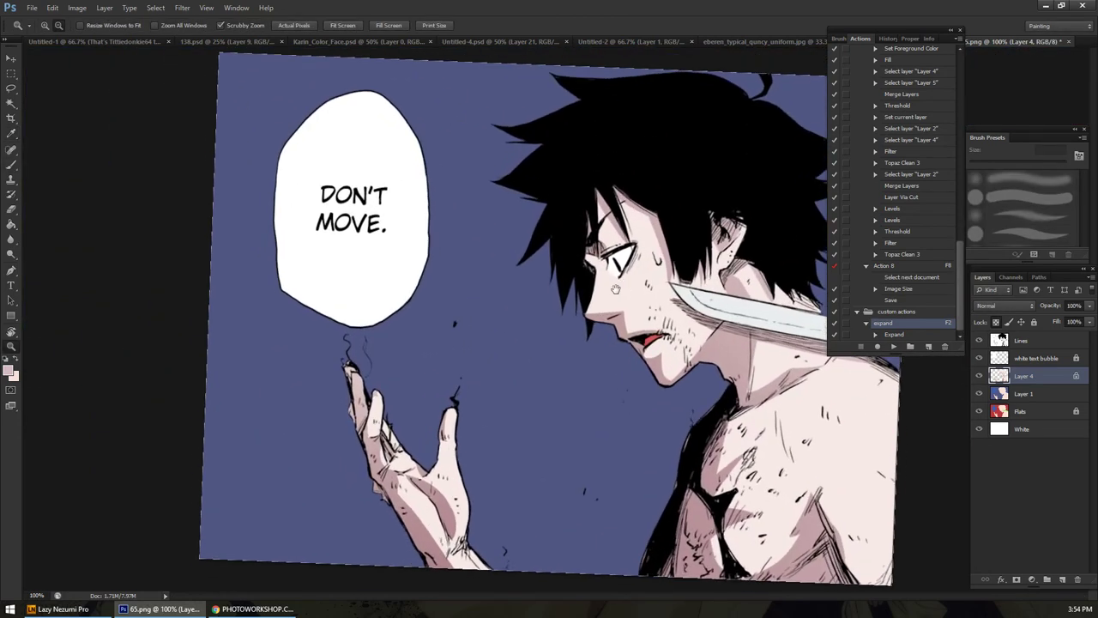
Create Layer 5 clipped to Layer 4 and test darker pink shading over the hand skin
key("ctrl+1")
key("b")
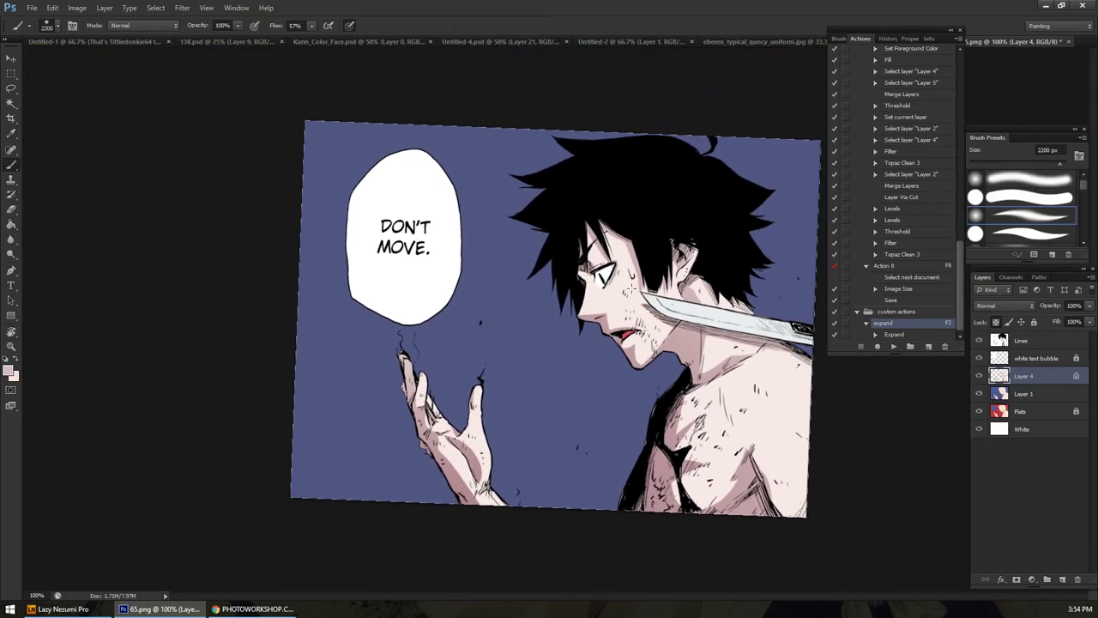
left_click(1060, 580)
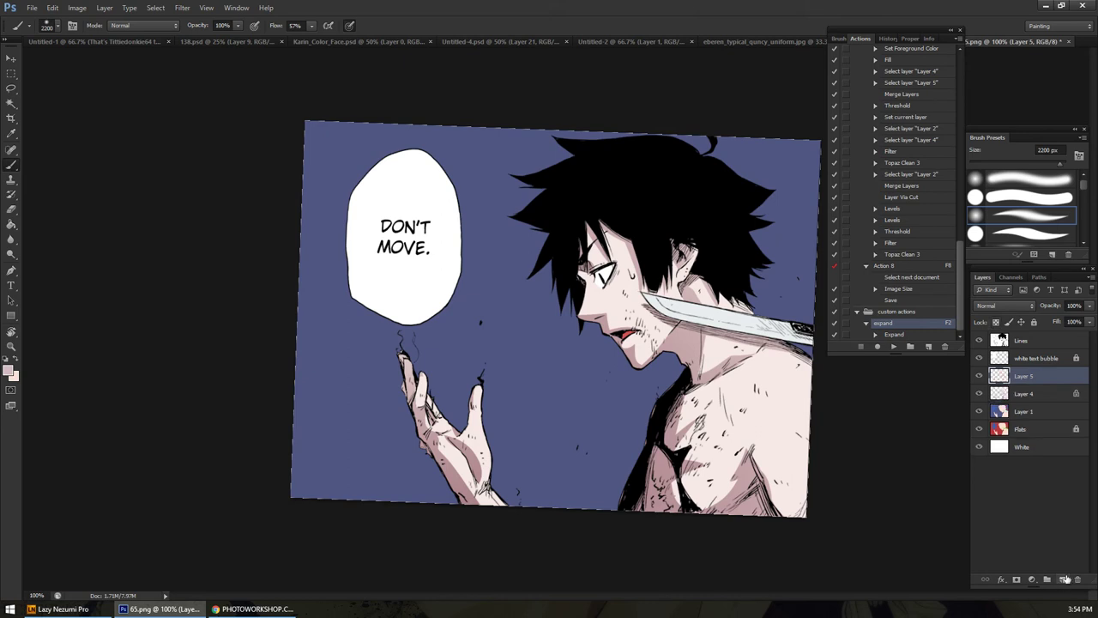
left_click_drag(1060, 380, 1021, 386)
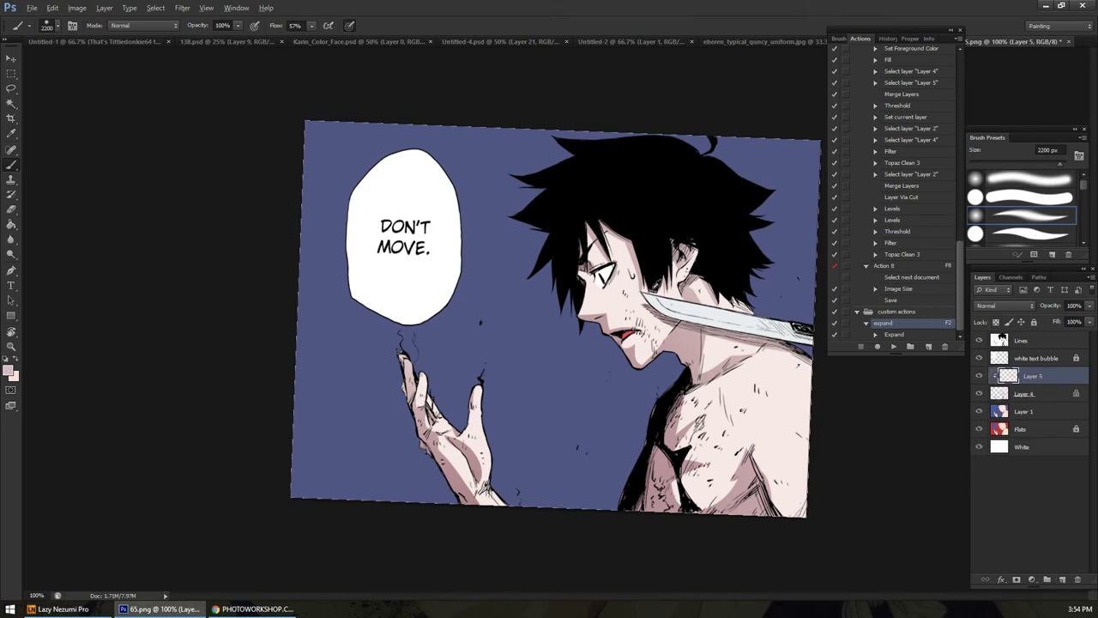
left_click(636, 288, "alt")
left_click(446, 472, "alt")
left_click(446, 507)
key("ctrl+z")
key("ctrl+z")
key("e")
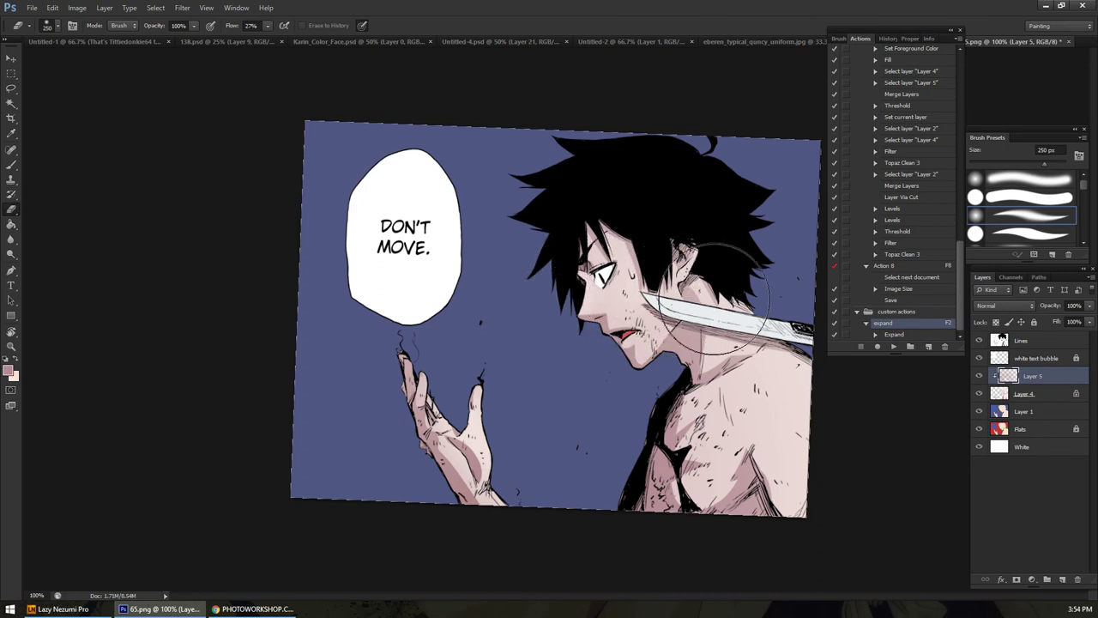
Add a new Layer 6 above Layer 5 and lay a soft white wash on it
key("z")
left_click(761, 394, "alt")
left_click(1062, 578)
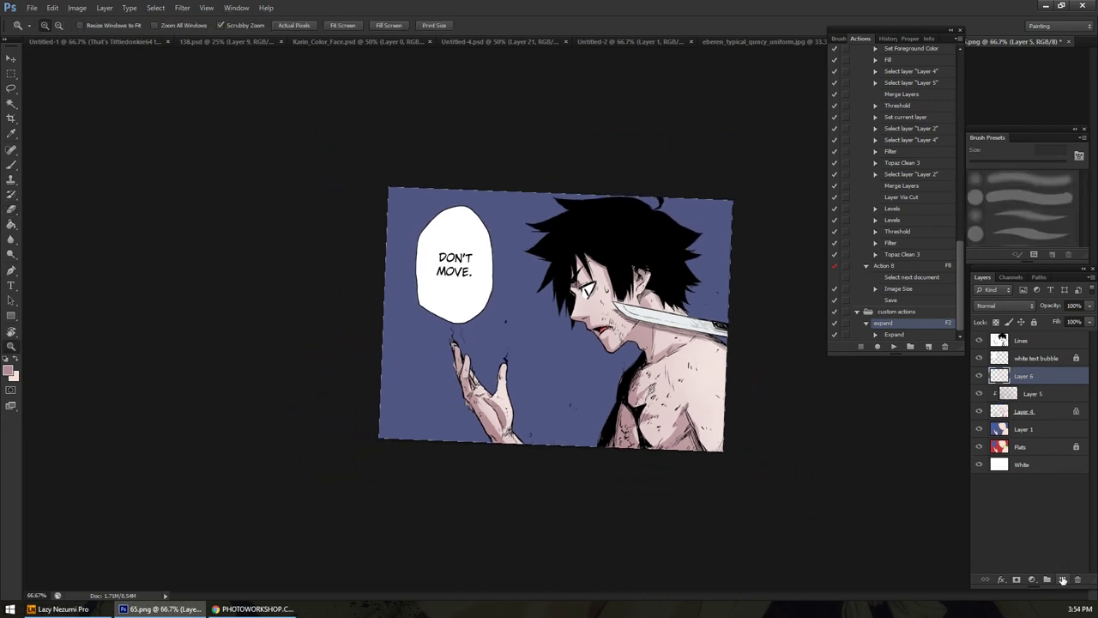
key("b")
left_click(9, 371)
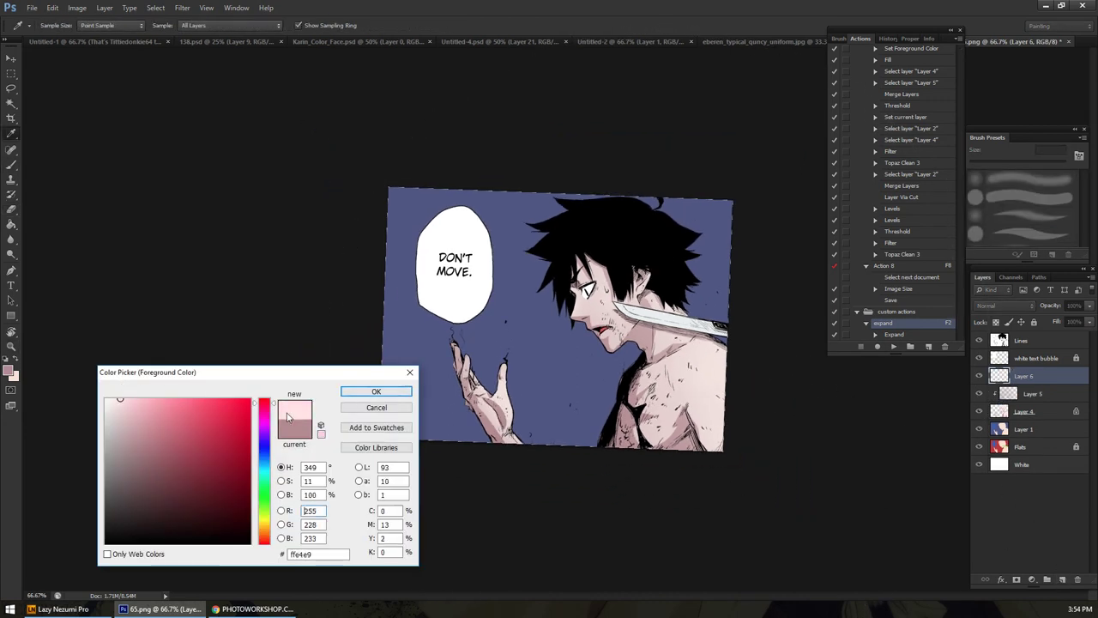
left_click_drag(108, 401, 79, 348)
left_click(378, 392)
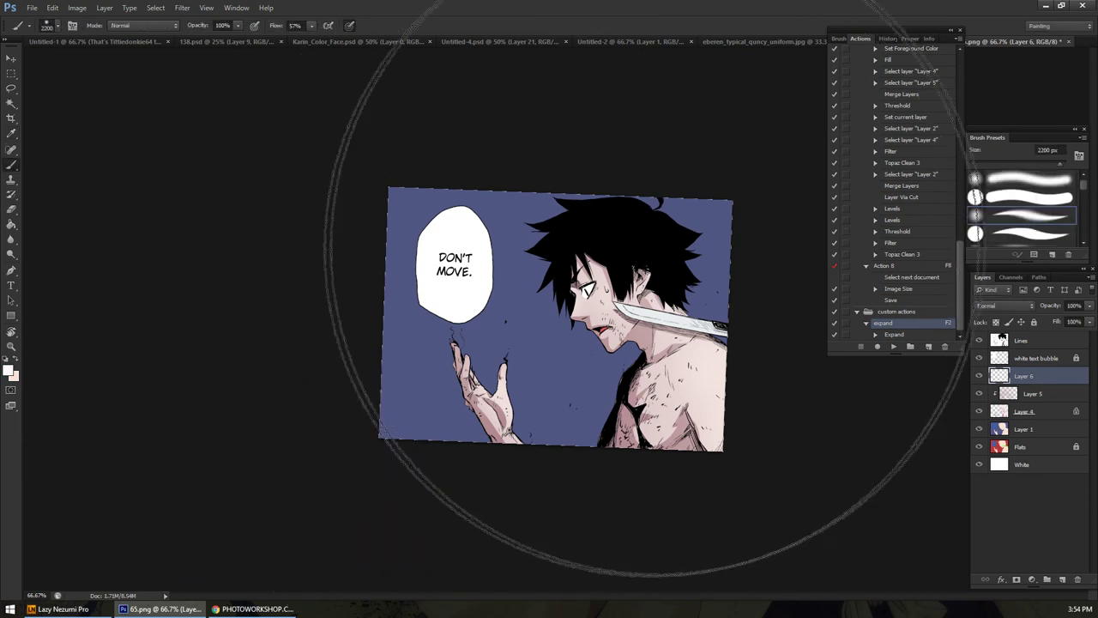
left_click(858, 248)
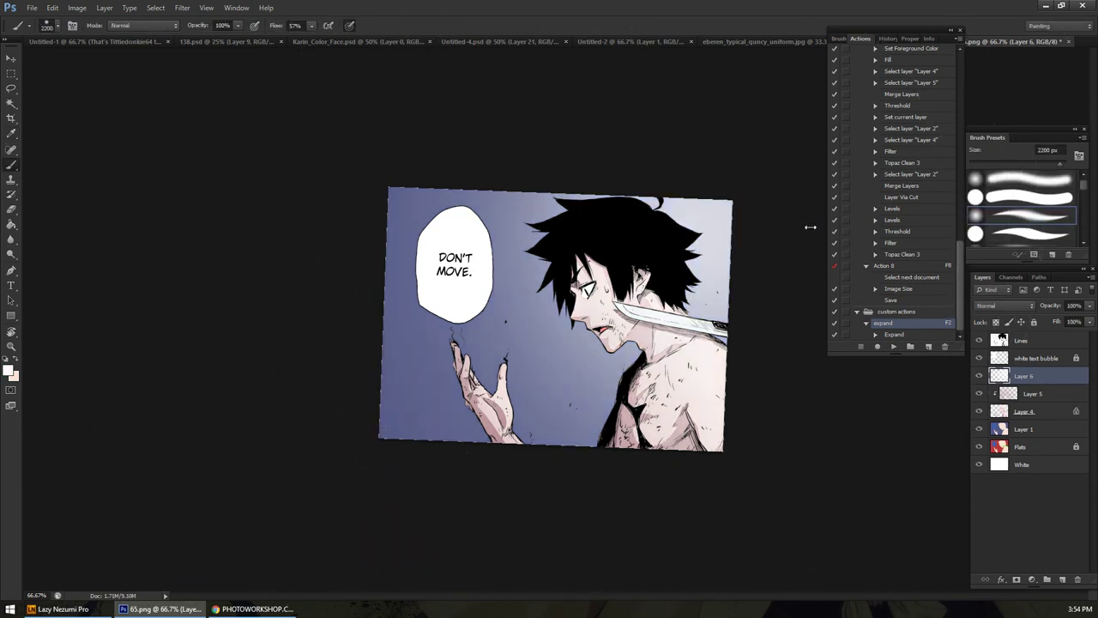
Clip Layer 6 onto Layer 5 as a clipping mask
left_click(1043, 384, "alt")
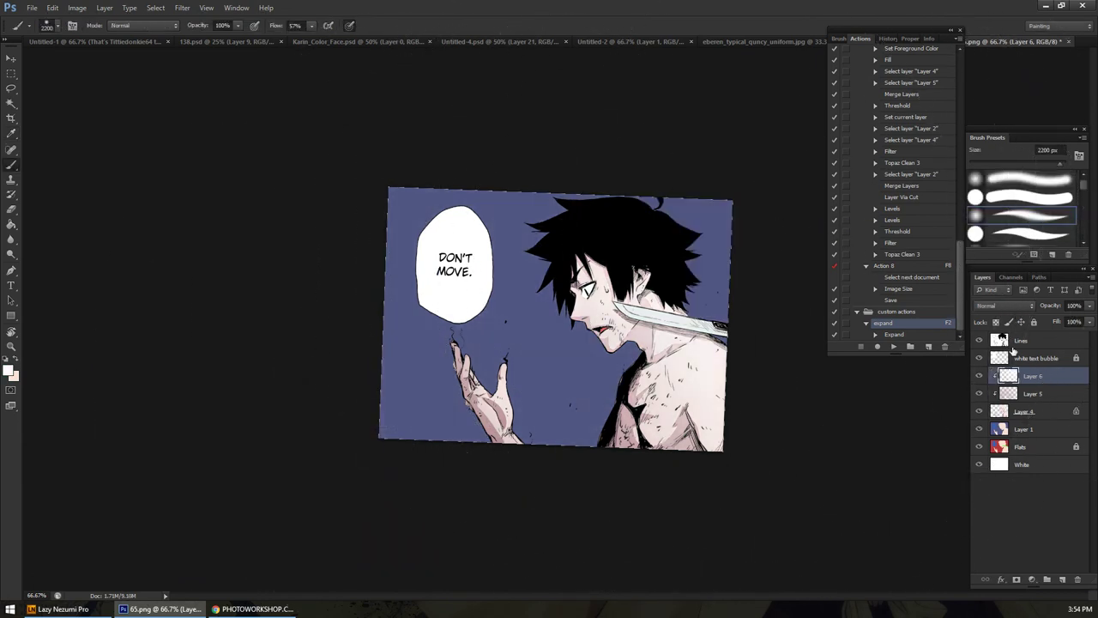
key("alt")
mouse_move(1056, 390)
left_mouse_down()
mouse_move(1053, 379)
mouse_move(1026, 382)
mouse_move(1042, 378)
left_mouse_up()
left_click(981, 379)
left_click(980, 378)
left_click_drag(1042, 388, 1042, 380)
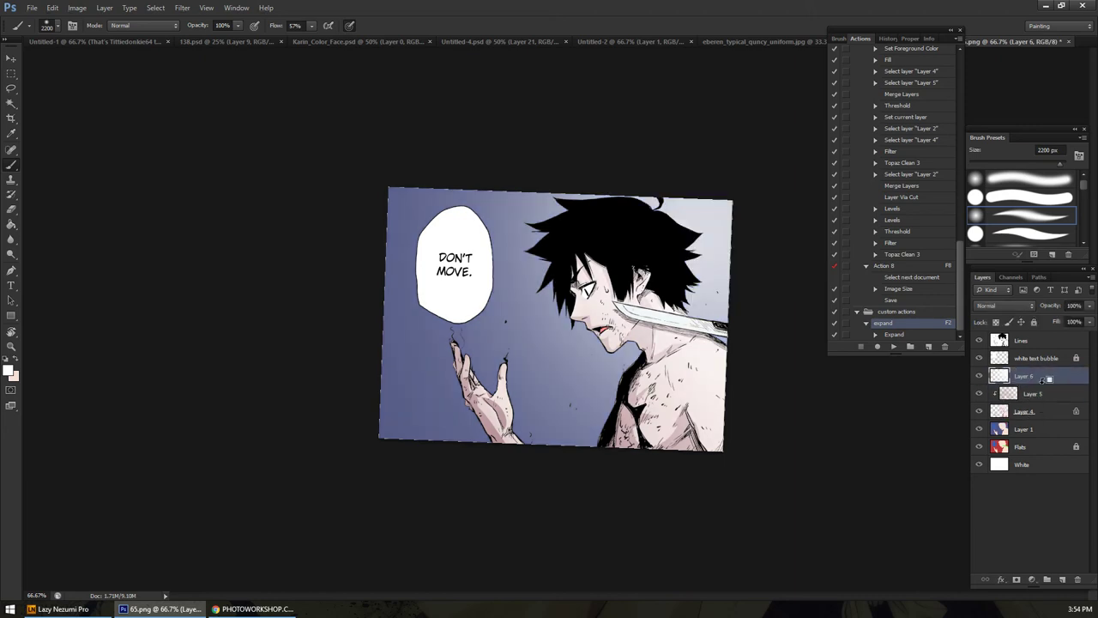
left_click(1041, 381, "alt")
left_click(1038, 383, "alt")
left_click(1040, 383, "alt")
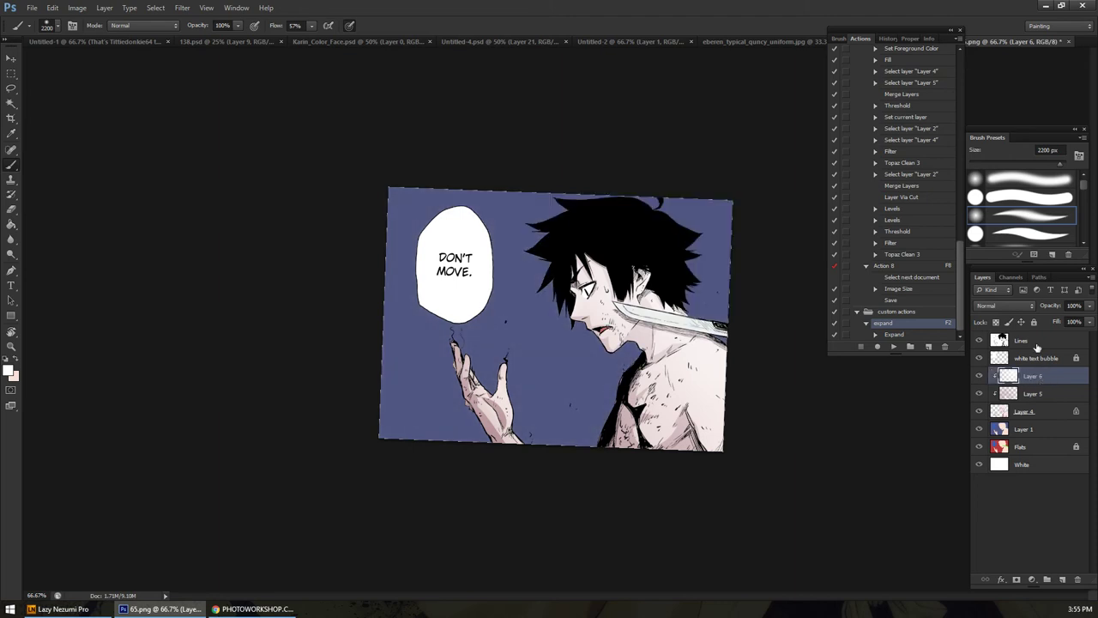
Set Layer 6 to Overlay at 40% opacity and select Layers 4–6 together
left_click(1005, 307)
left_click(994, 452)
left_click(1088, 305)
left_click_drag(1058, 324, 1057, 322)
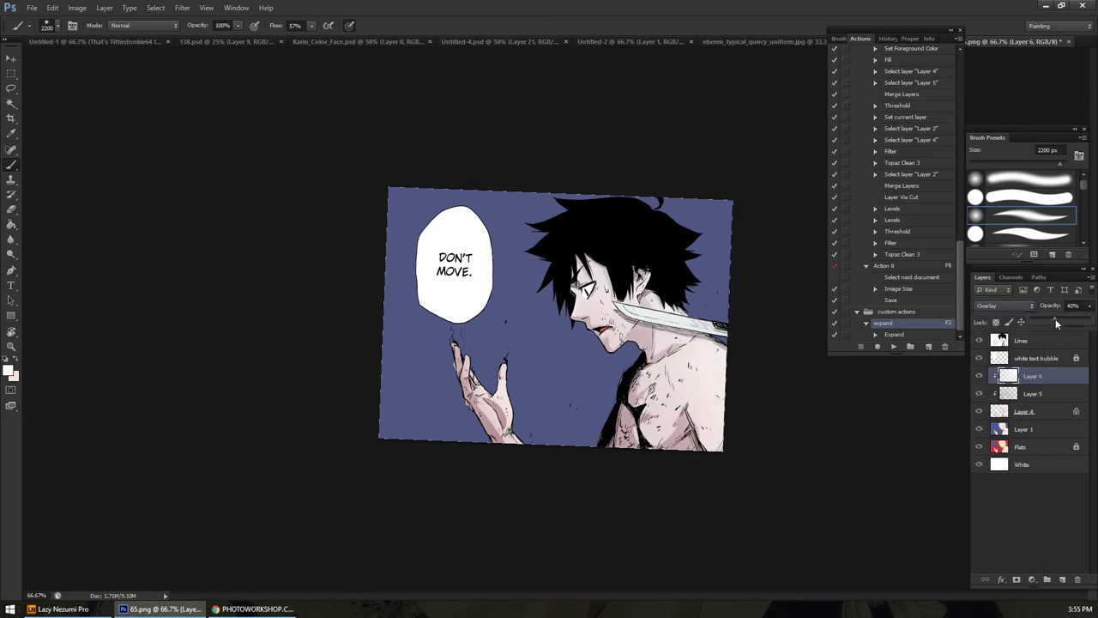
left_click(978, 375)
left_click(979, 375)
left_click(1029, 415, "shift")
Merge Layers 4–6 into Layer 6 and apply a Color Balance midtone shift of -14 magenta and +25 blue
right_click(1075, 379)
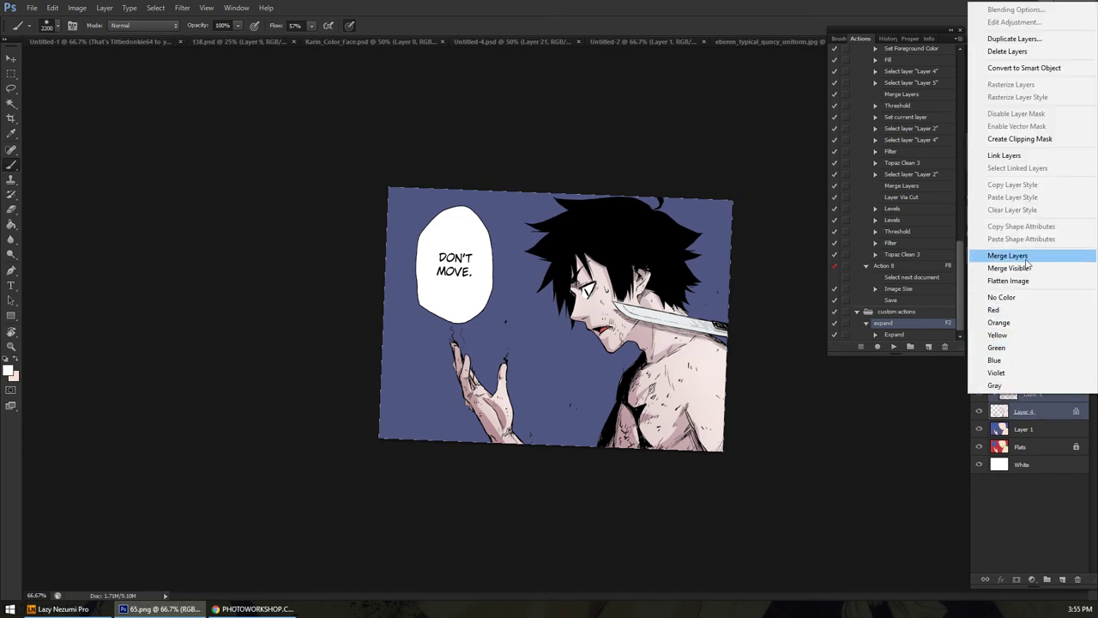
left_click(995, 258)
key("ctrl+b")
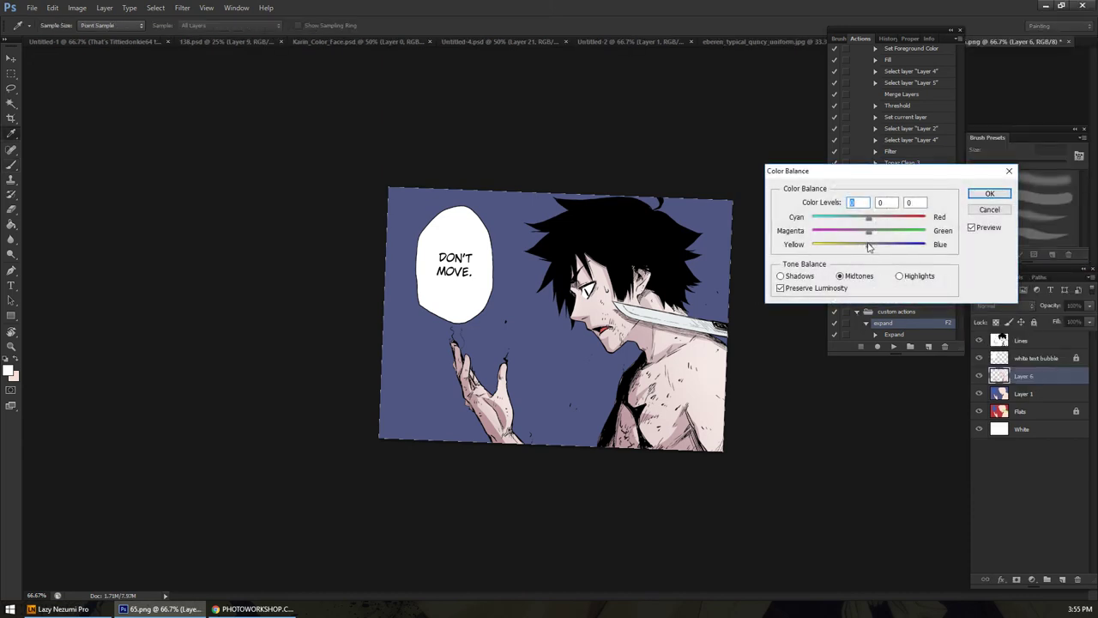
left_click_drag(869, 248, 869, 222)
left_click(854, 219)
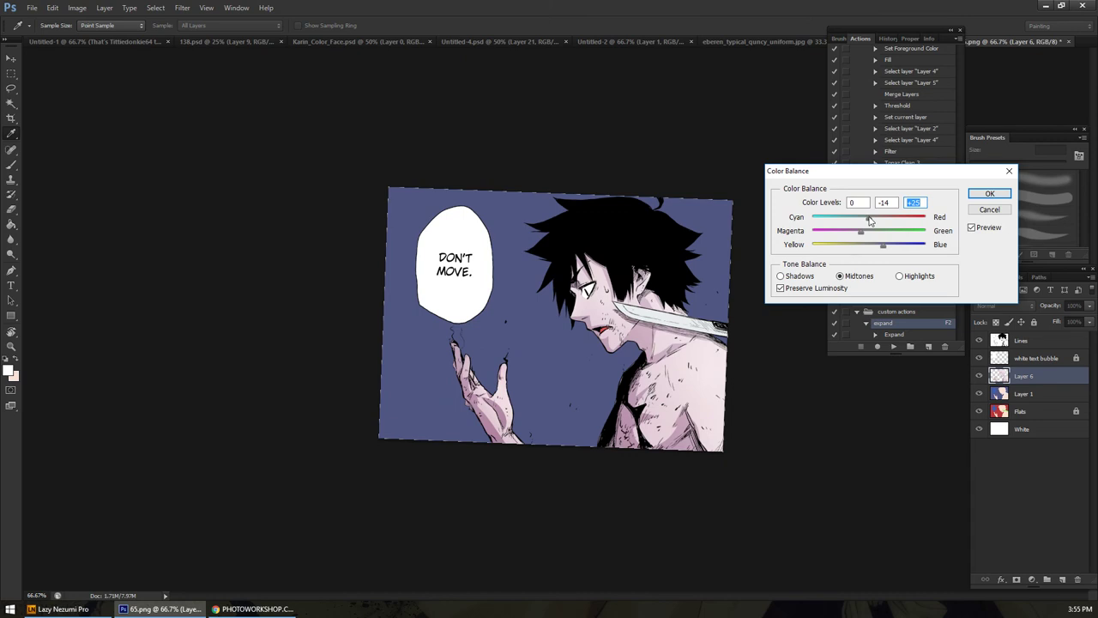
left_click(979, 198)
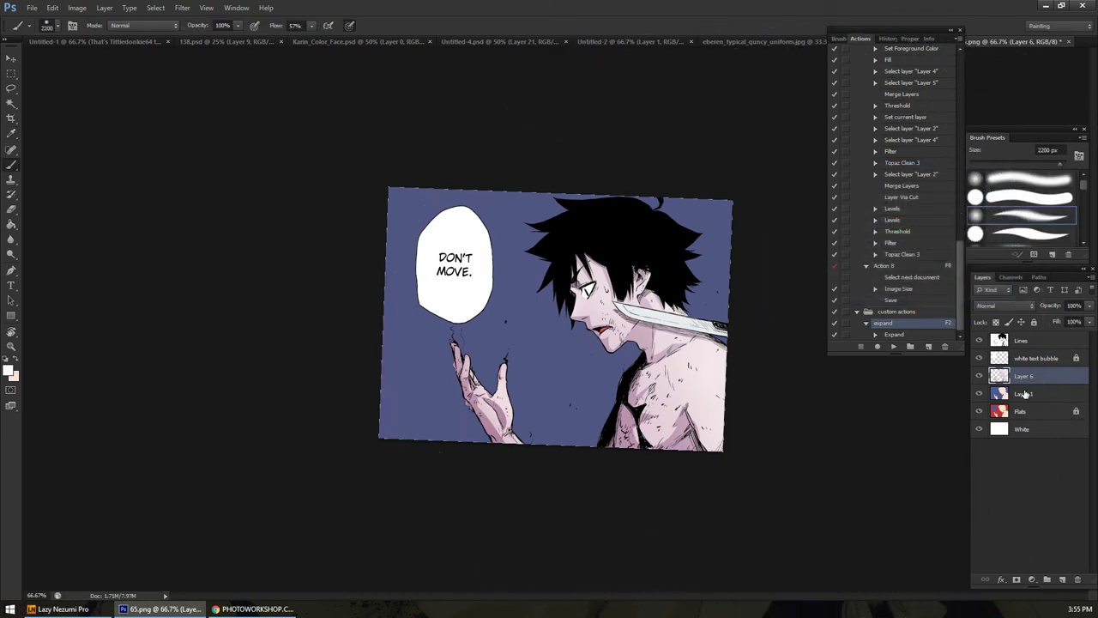
key("z")
left_click(706, 359)
left_click(706, 358)
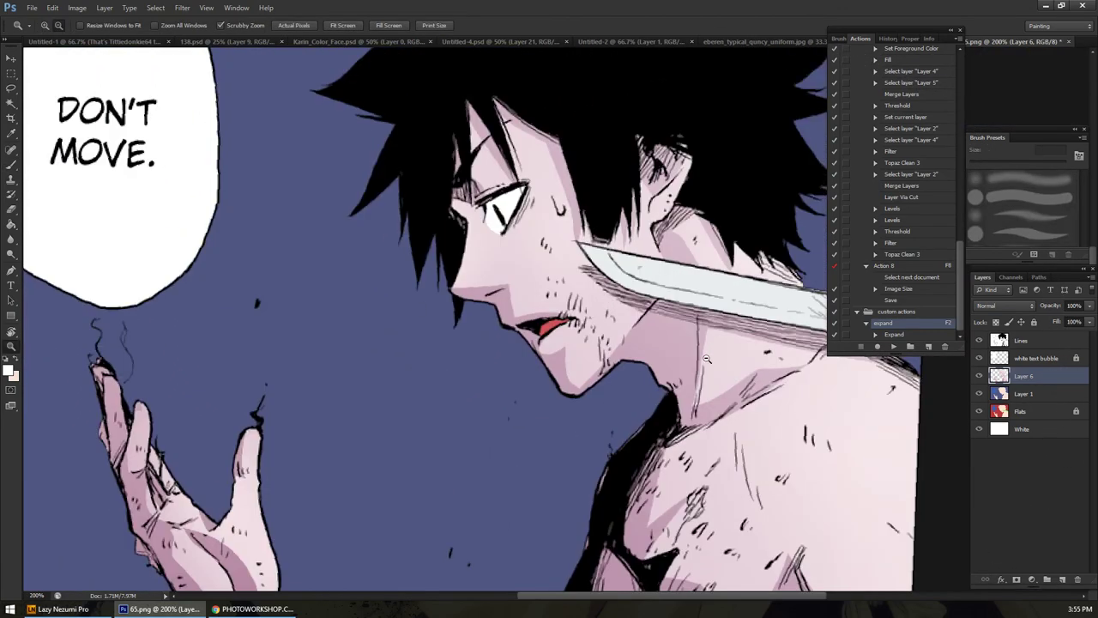
left_click(706, 358, "alt")
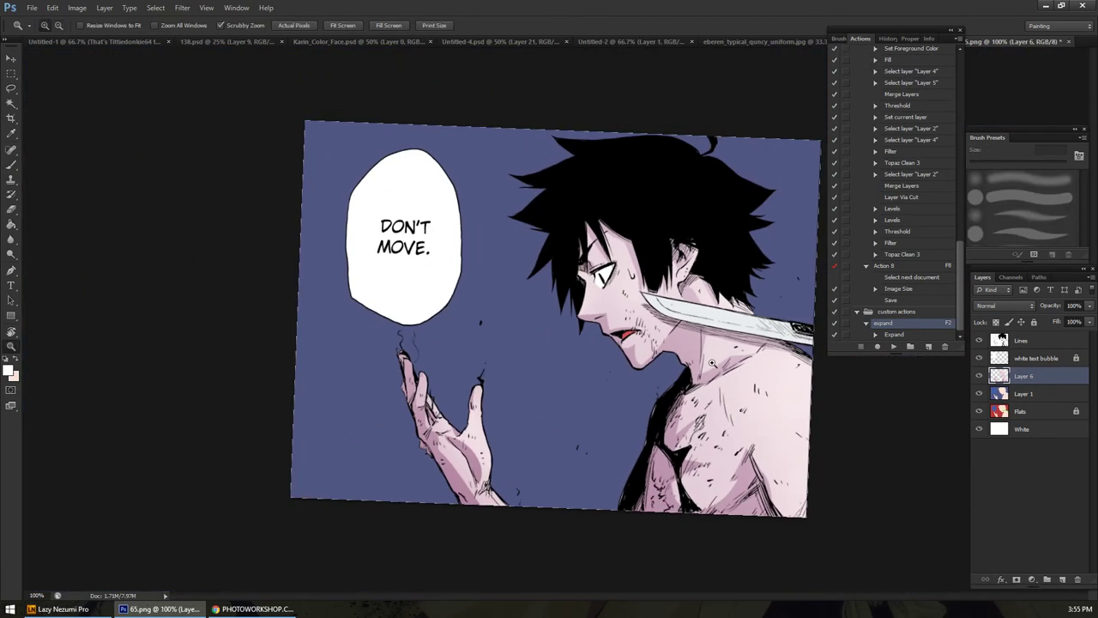
left_click(1047, 394)
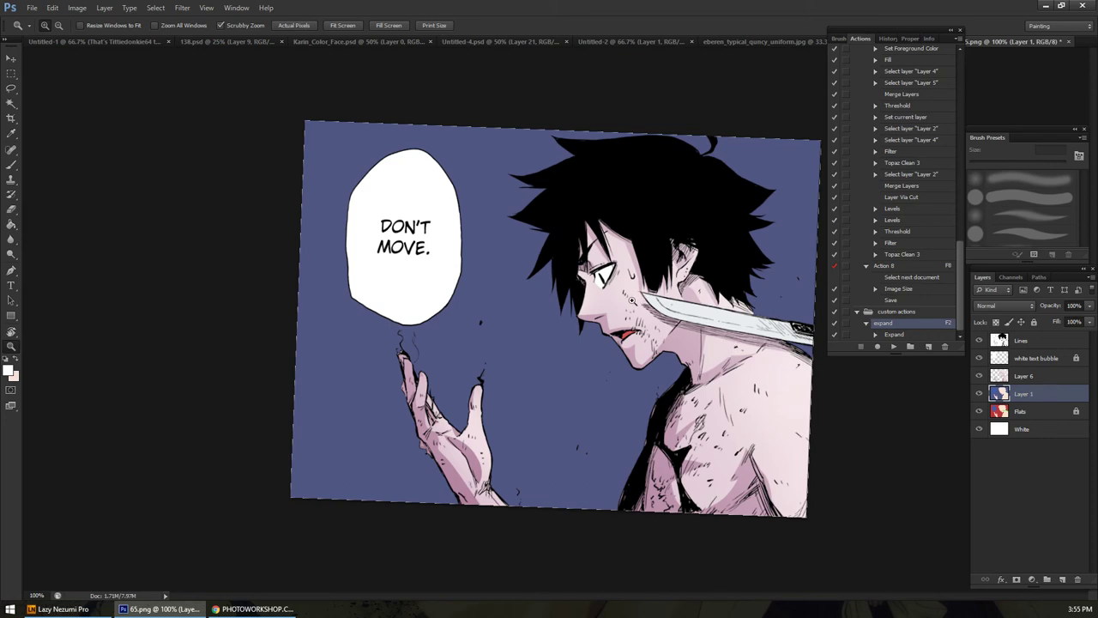
left_click(632, 300)
left_click(640, 306, "alt")
left_click(1046, 377)
left_click(1052, 392)
left_click(1046, 381)
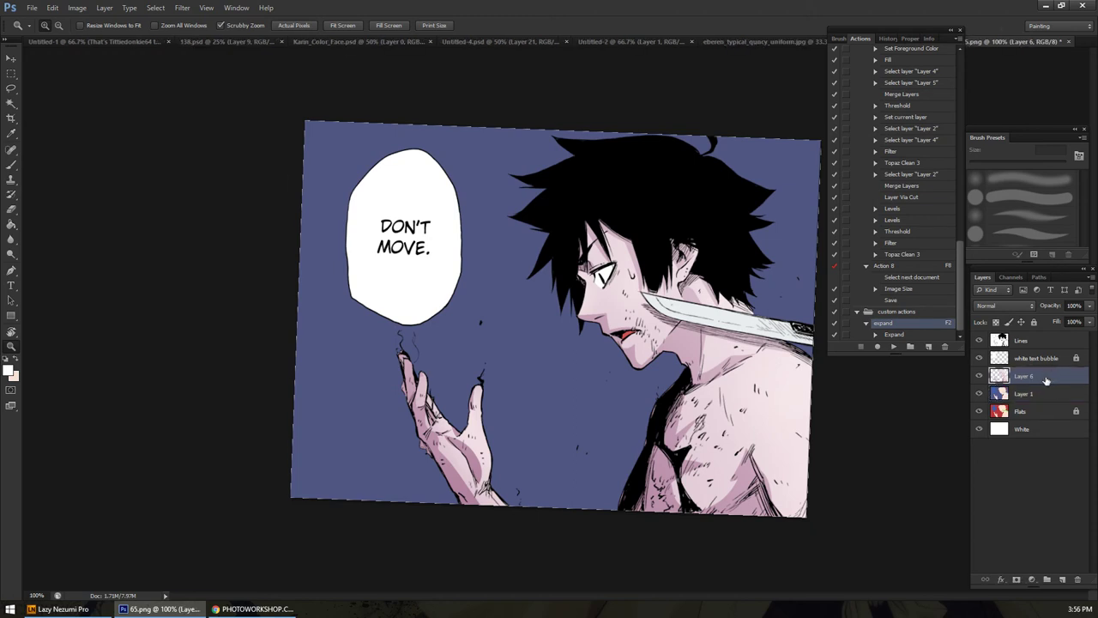
Merge Layer 1 into Layer 6 and choose a pale peach foreground colour
left_click(1022, 397, "shift")
right_click(1037, 388)
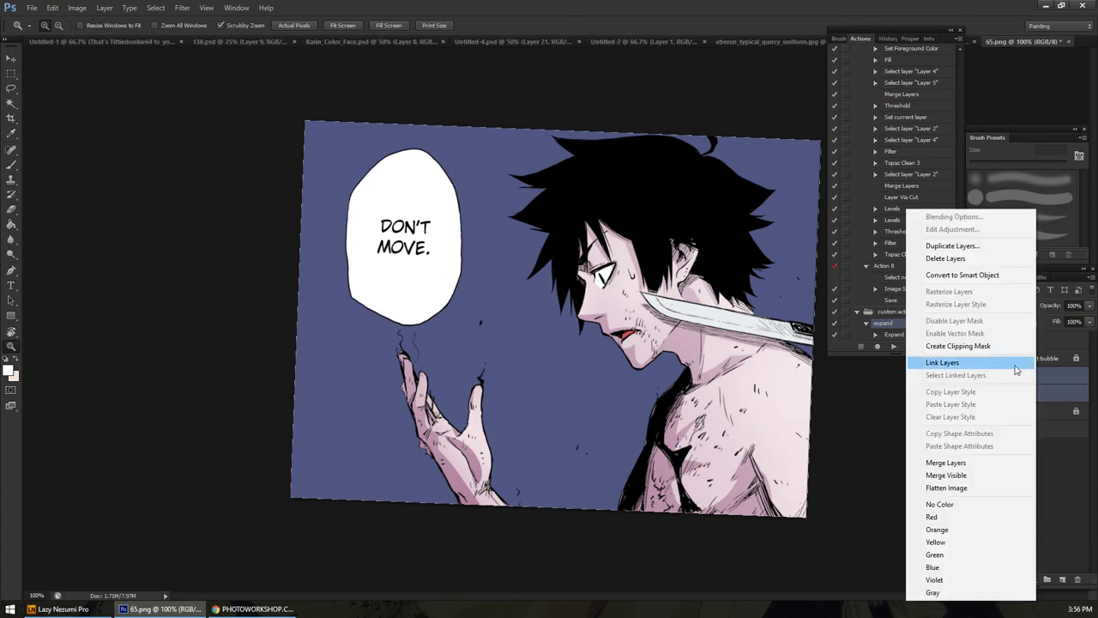
left_click(946, 463)
left_click(8, 369)
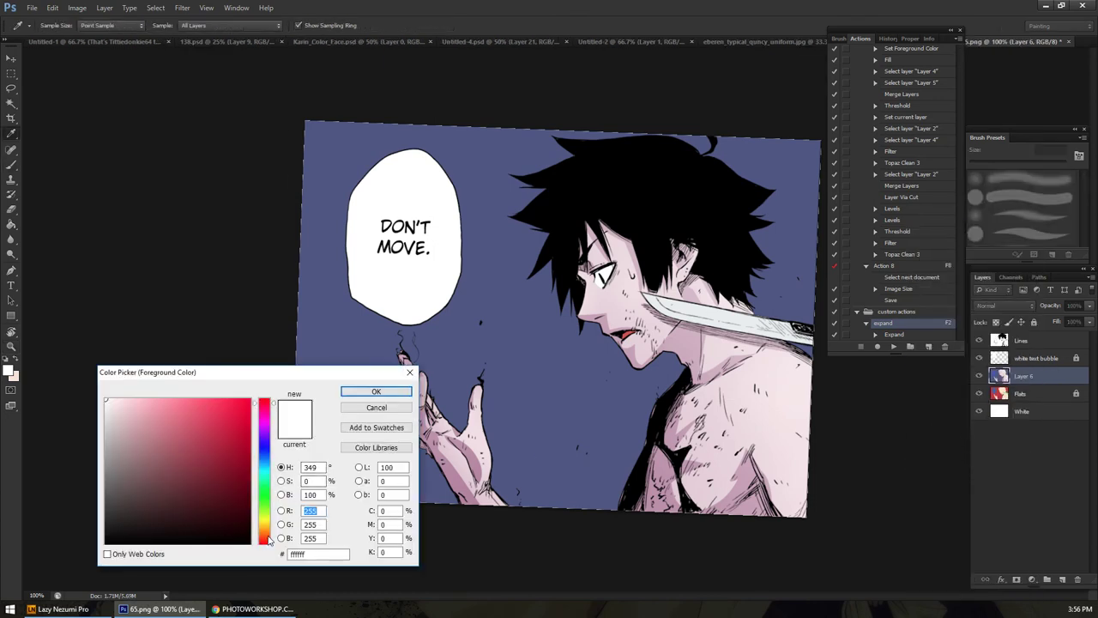
left_click(265, 536)
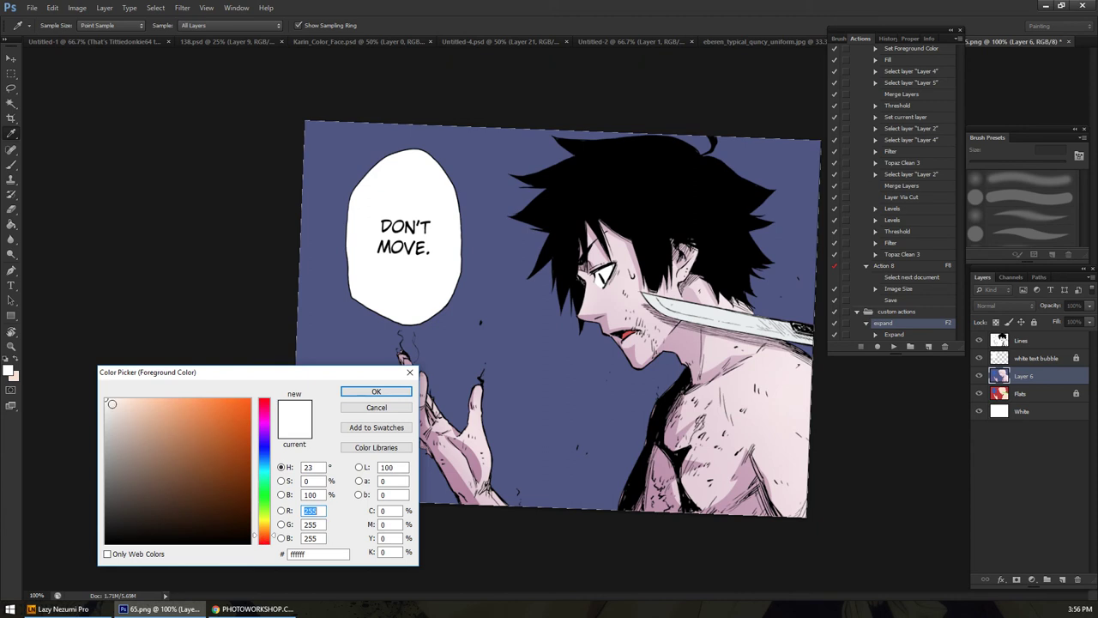
left_click(131, 395)
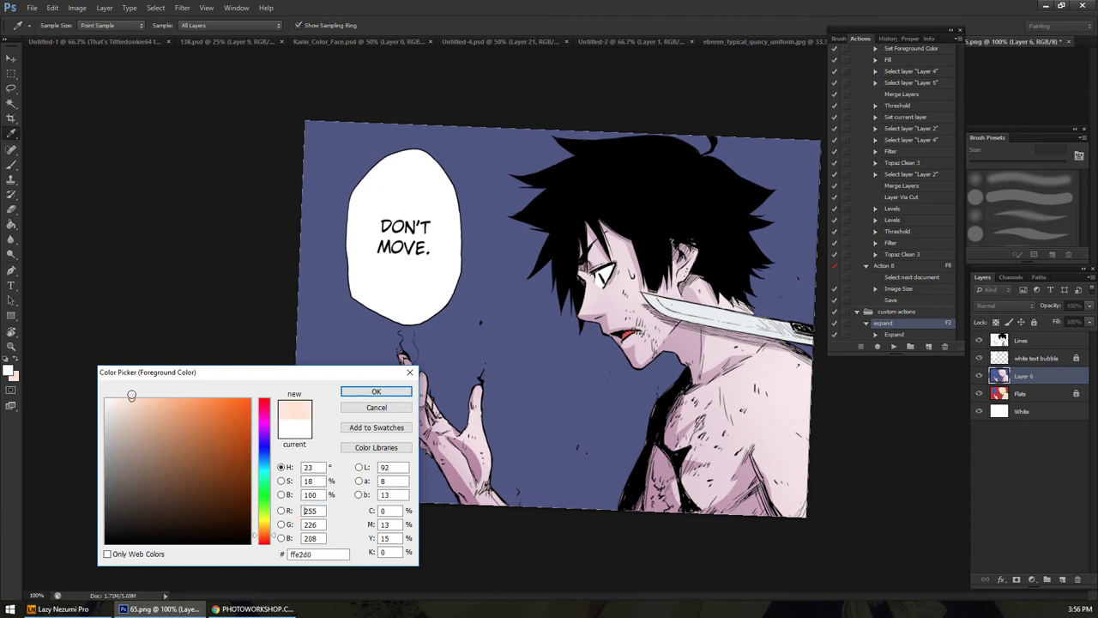
left_click(351, 393)
Set brush flow to 100%, test a pale peach fill, undo it and lock transparency
key("b")
key("shift+0")
left_click(546, 449)
key("alt+BackSpace")
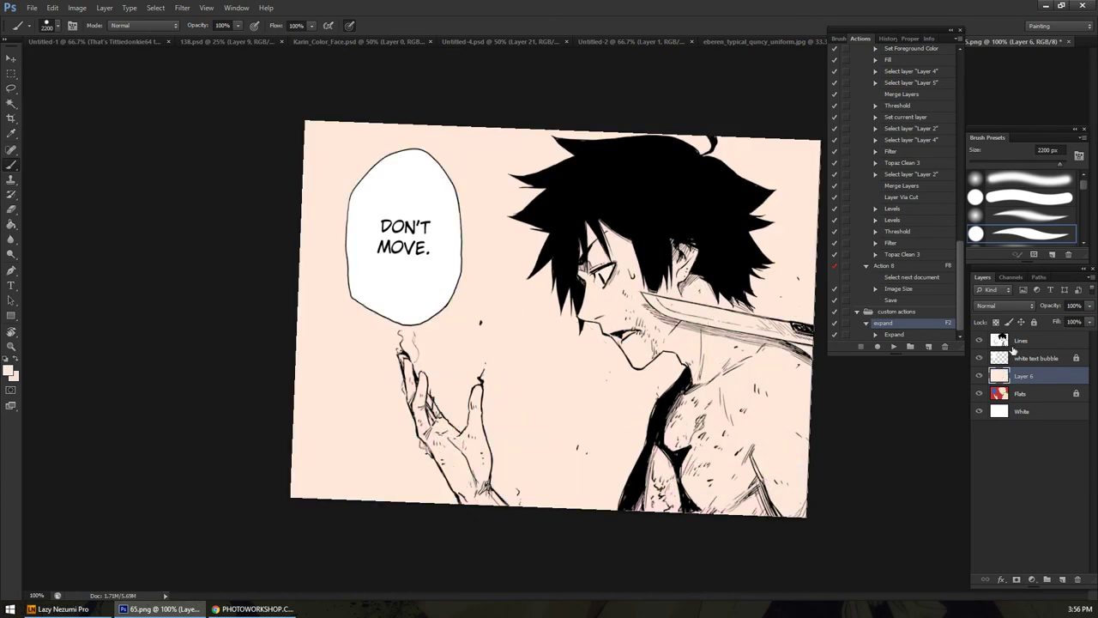
key("ctrl+alt+z")
key("ctrl+alt+z")
left_click(996, 323)
Magic Wand the skin on Flats, copy it to Layer 7, lock transparency and fill peach
left_click(1022, 394)
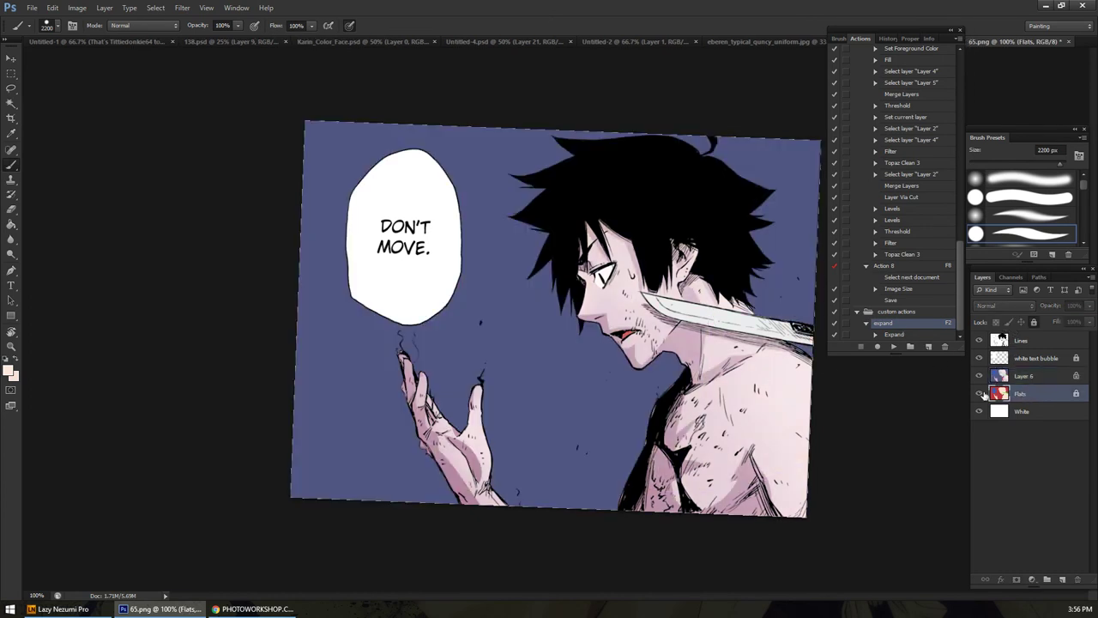
left_click(1034, 378)
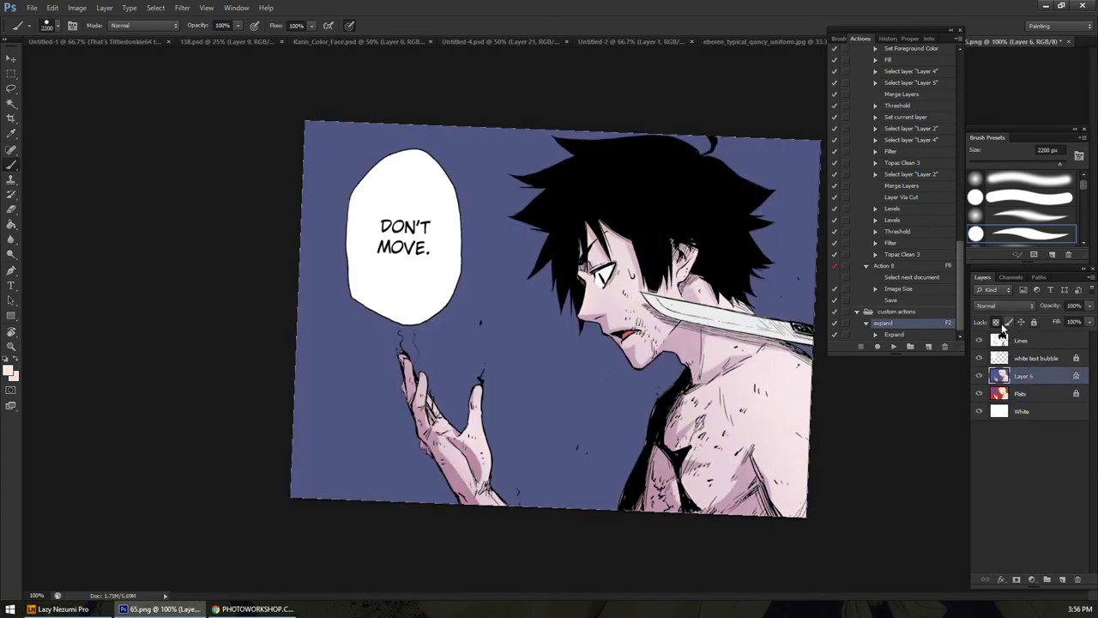
left_click(995, 387)
key("w")
left_click(998, 391, "ctrl")
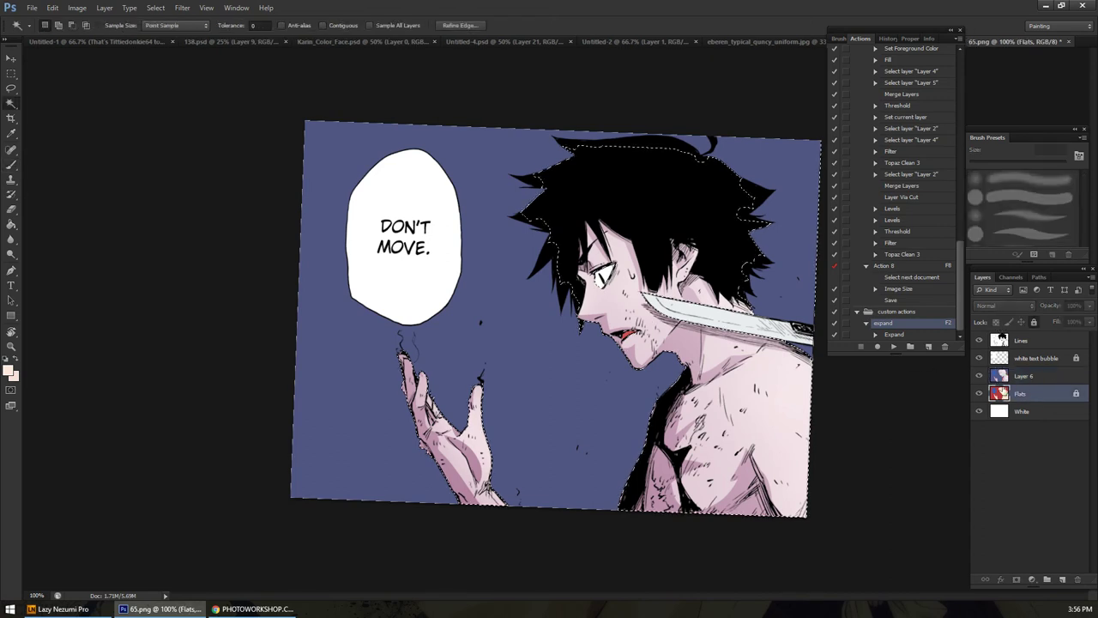
left_click(1013, 379)
key("ctrl+j")
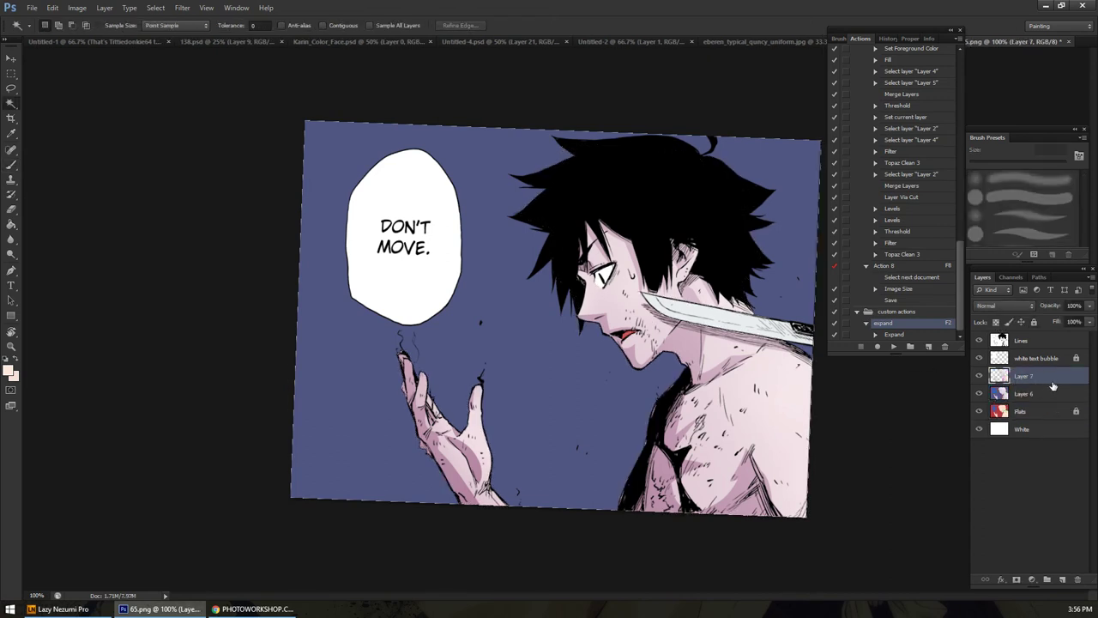
left_click(996, 322)
key("b")
key("alt+BackSpace")
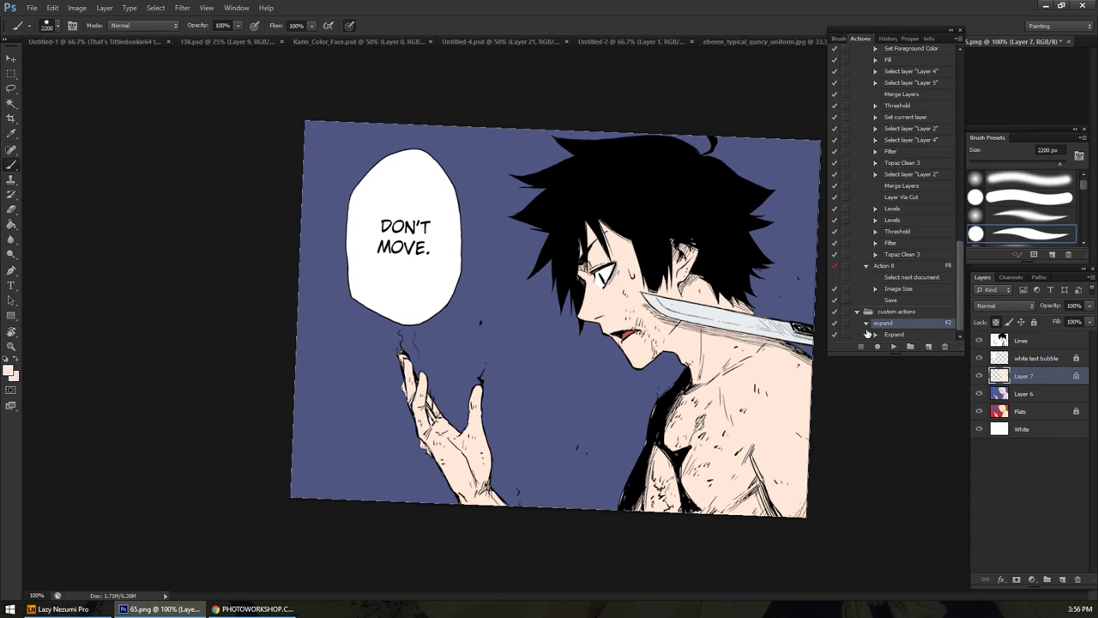
Choose the Kyle Ultimate Oil Thicker brush at 20 px and zoom the face to 200%
left_click(30, 26)
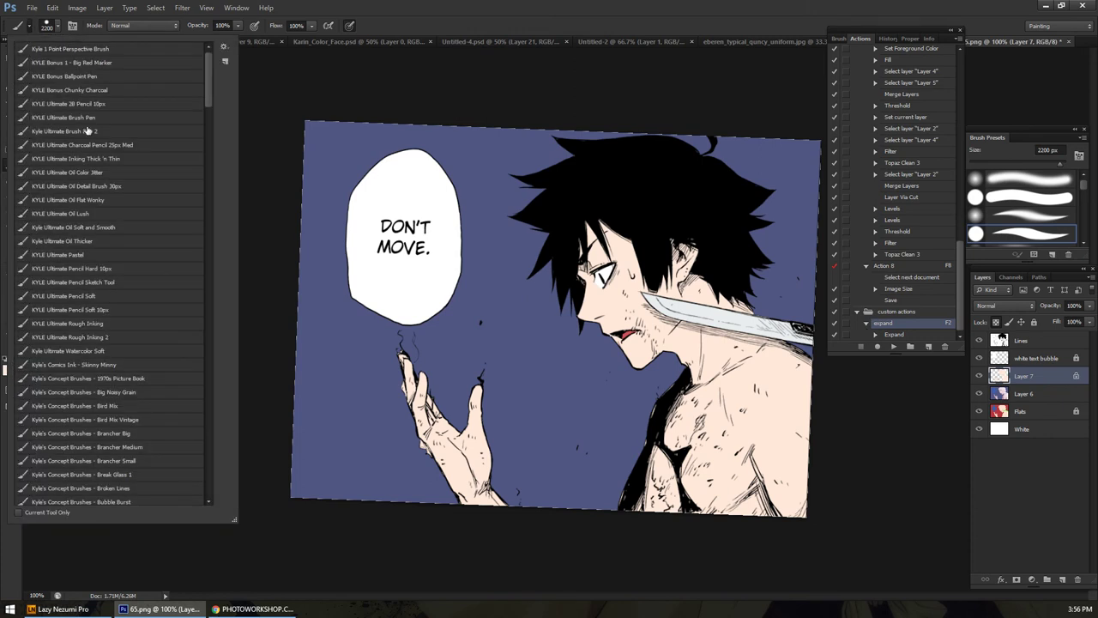
left_click(120, 212)
left_click(108, 241)
left_click(673, 283)
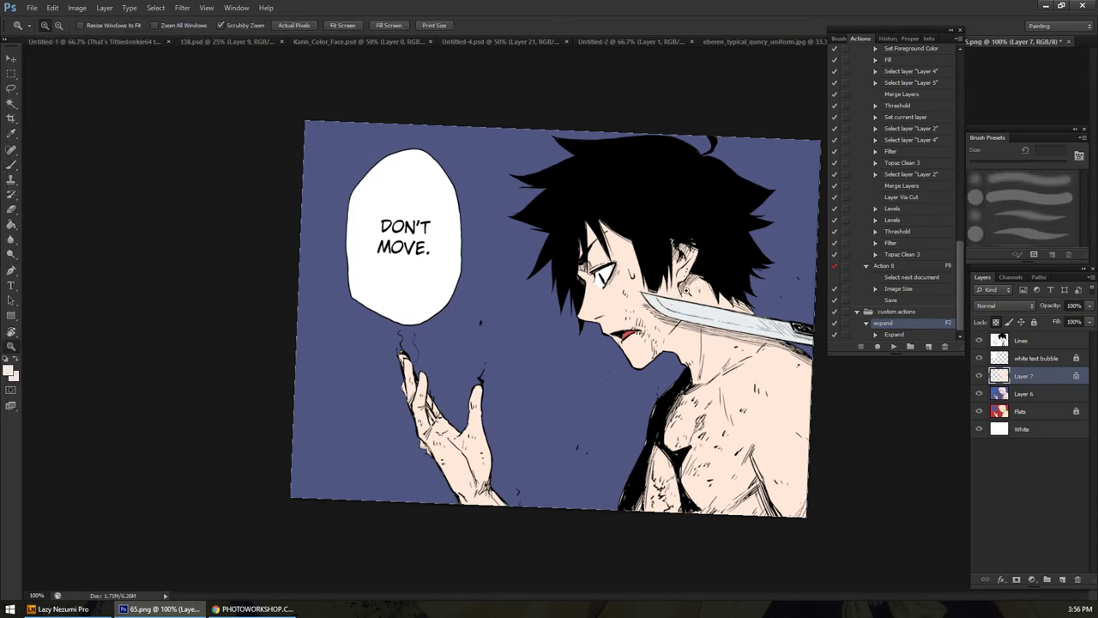
key("ctrl+plus")
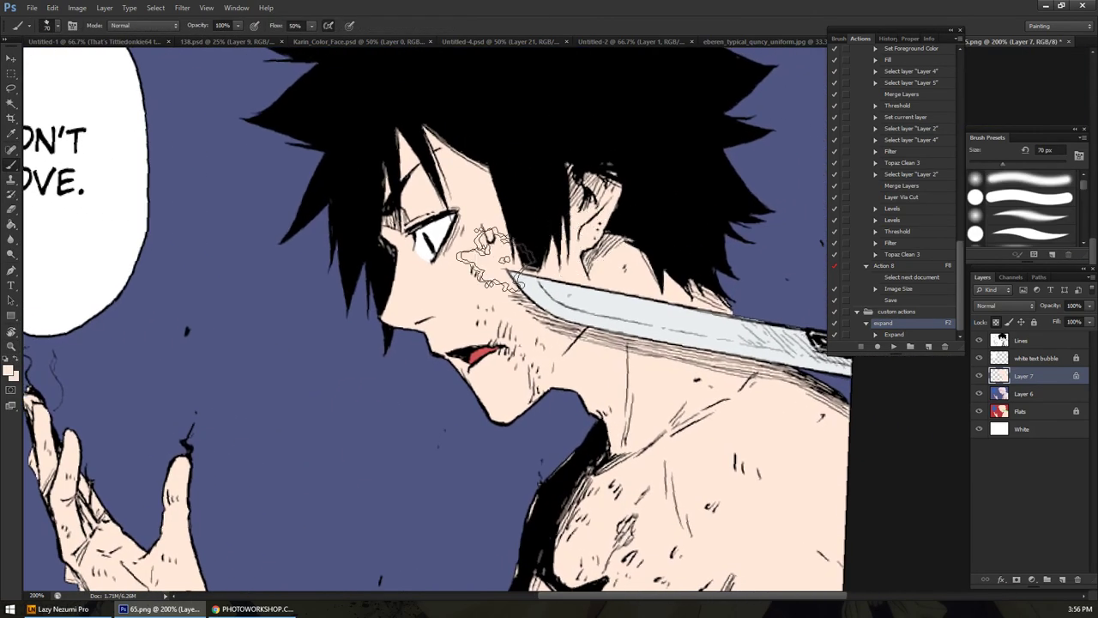
key("bracketleft")
key("bracketleft")
key("bracketleft")
key("bracketleft")
key("bracketleft")
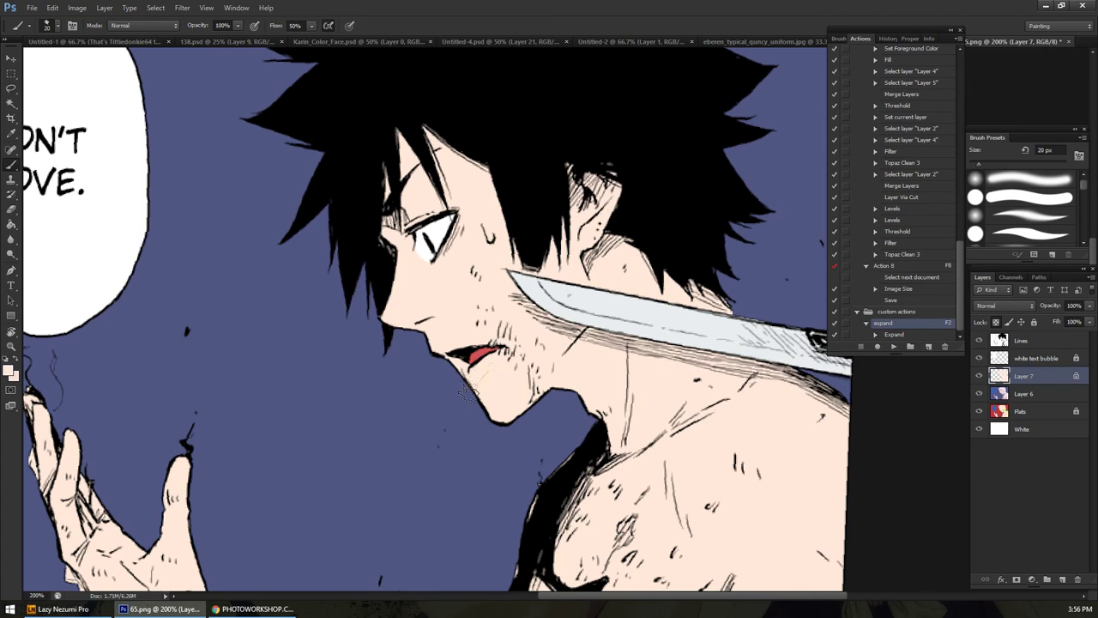
left_click(60, 608)
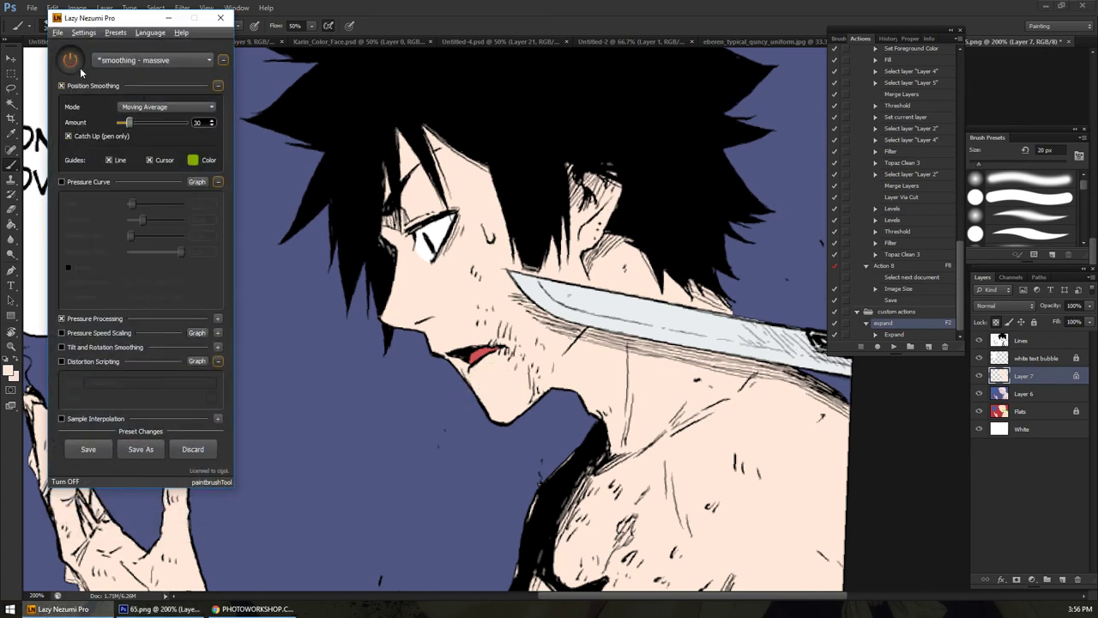
left_click(168, 17)
Pick pinkish-brown c88f81 and brush a soft shadow on the chin below the lips
key("i")
left_click_drag(552, 343, 595, 365)
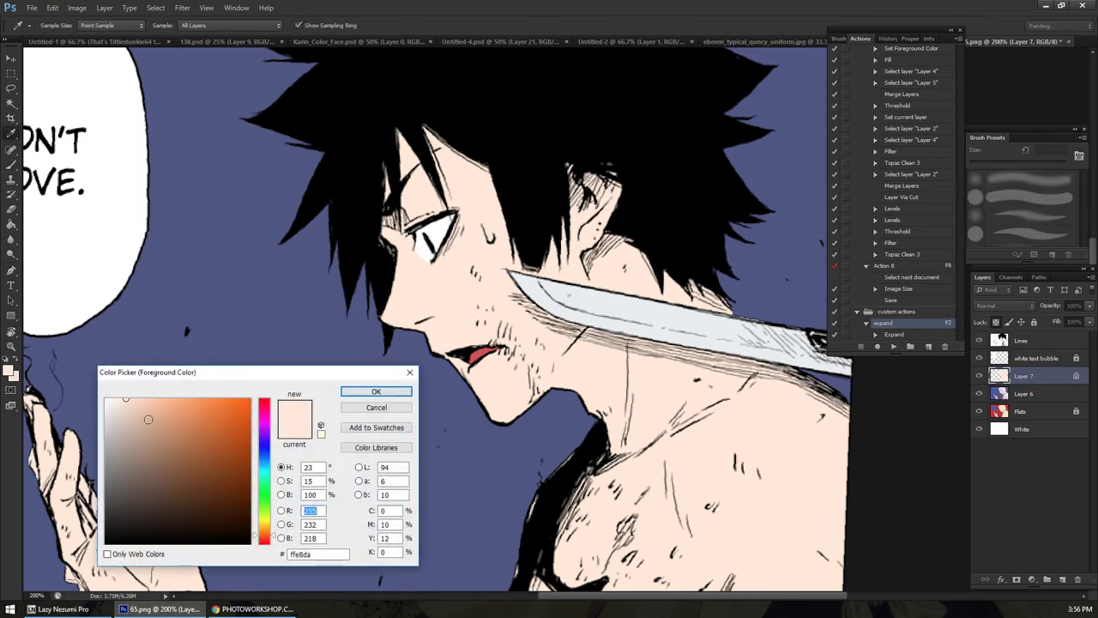
left_click_drag(147, 419, 152, 443)
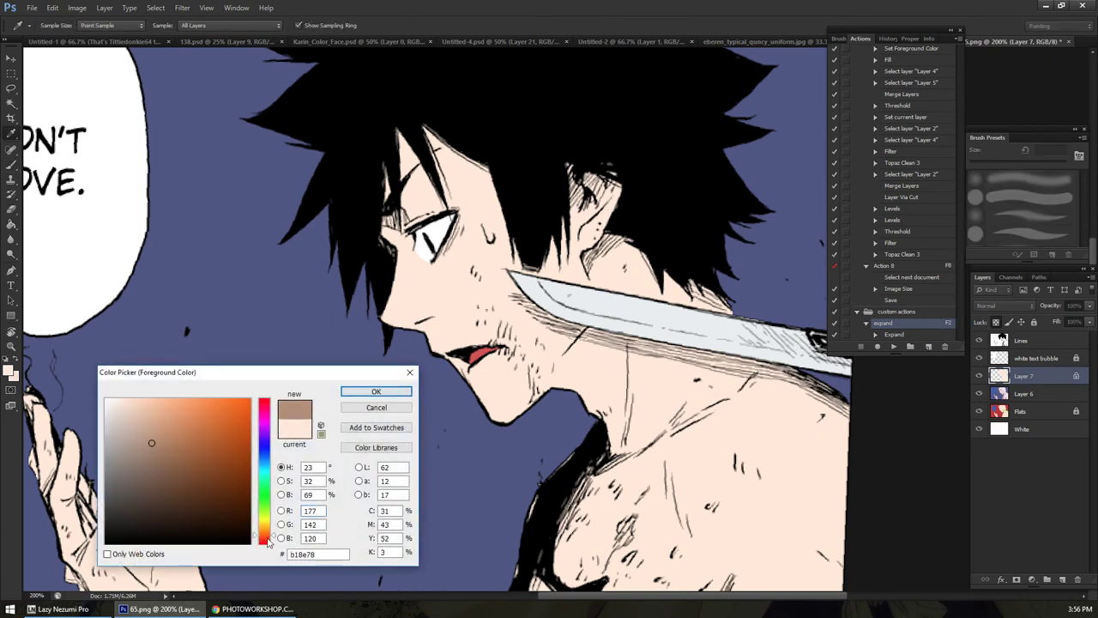
left_click(375, 391)
key("b")
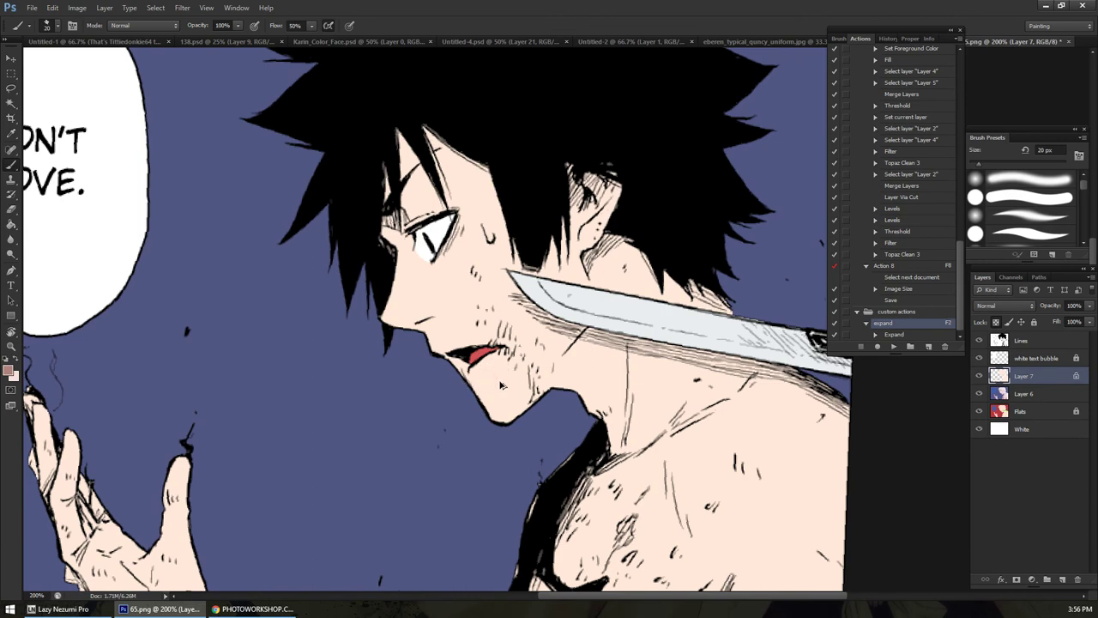
left_click(9, 370)
left_click(156, 429)
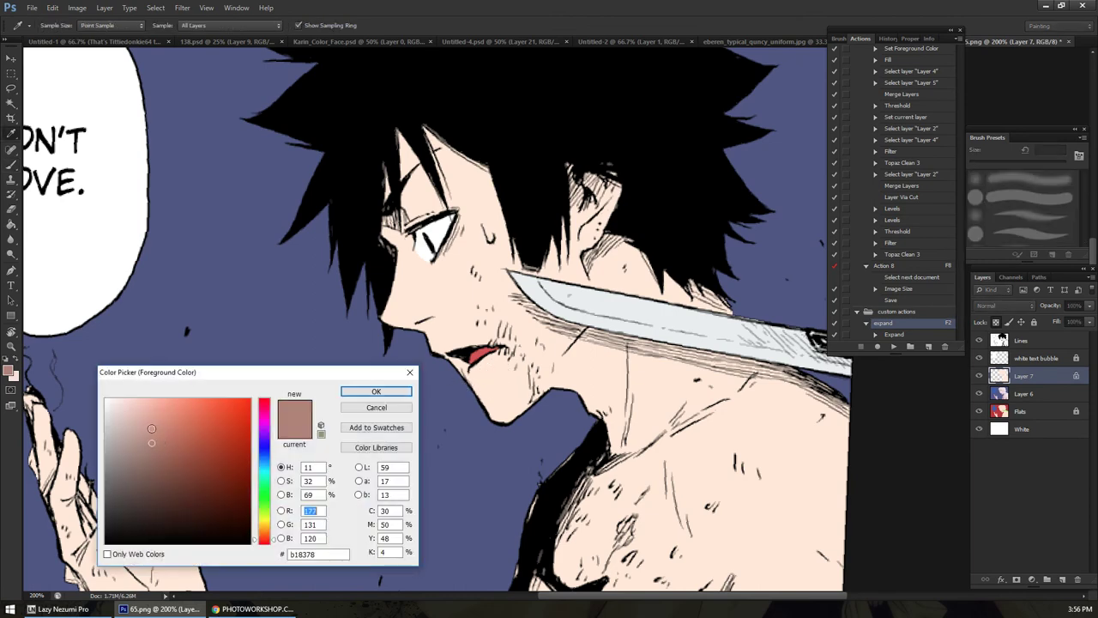
left_click(359, 393)
mouse_move(470, 388)
left_mouse_down()
mouse_move(502, 366)
mouse_move(470, 386)
mouse_move(460, 361)
left_mouse_up()
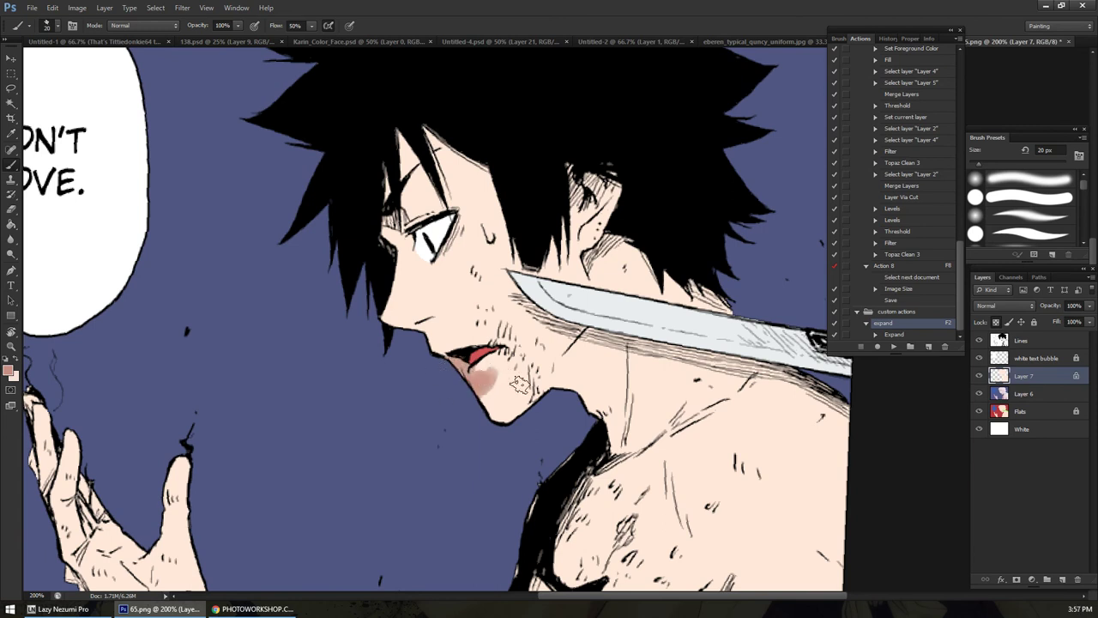
Replace the dark chin stroke with a lighter red-pink tone and repaint the chin blush
key("ctrl+z")
key("F12")
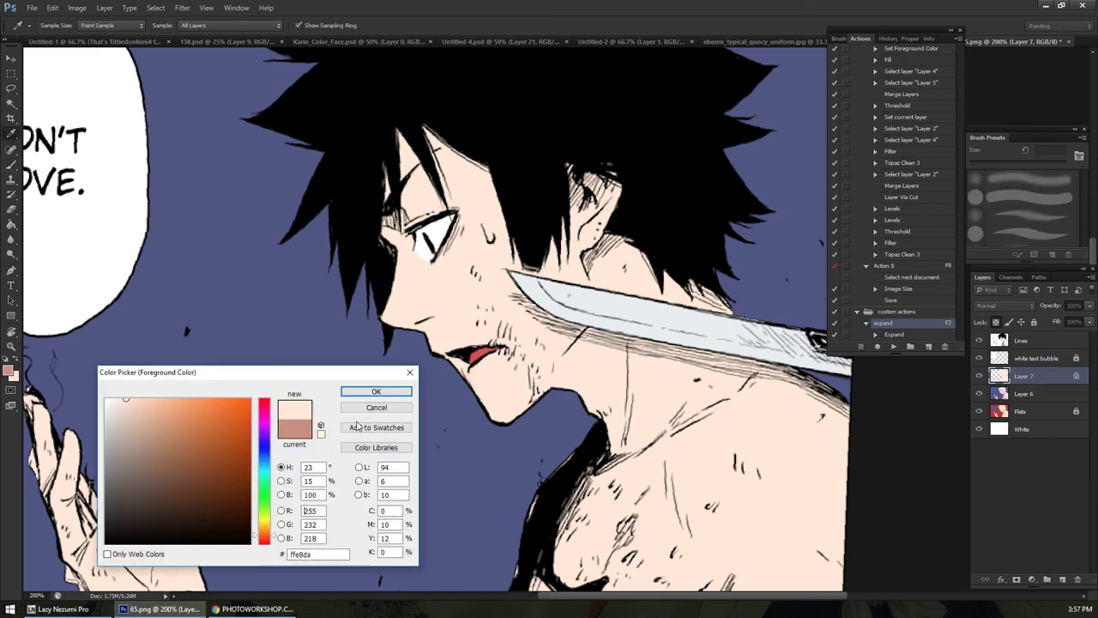
left_click(145, 410)
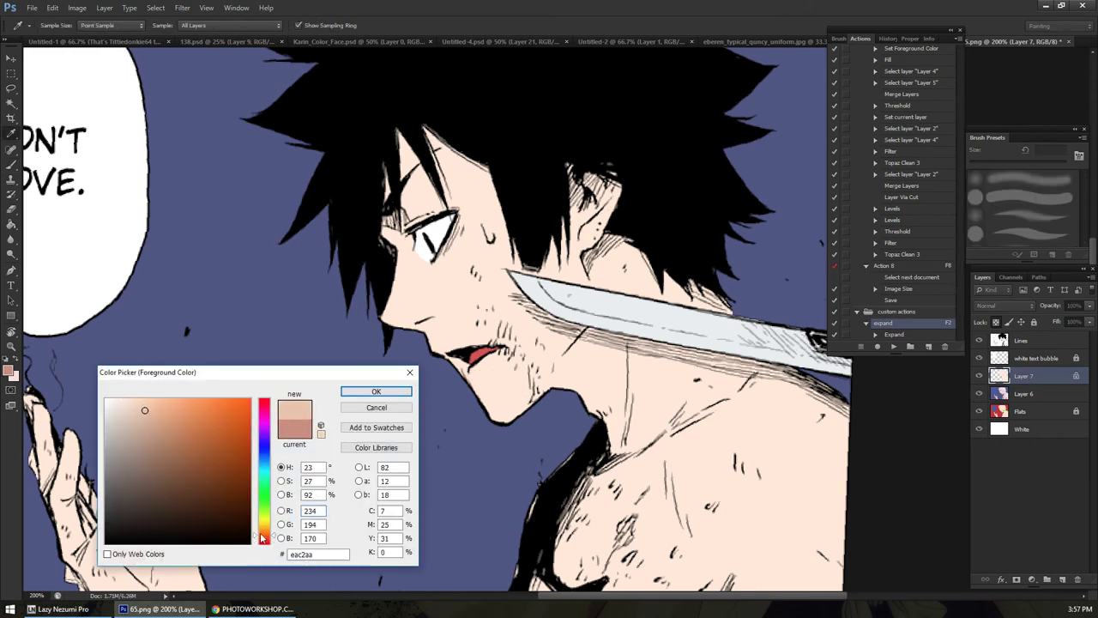
left_click_drag(262, 535, 263, 538)
left_click(366, 394)
mouse_move(494, 369)
left_mouse_down()
mouse_move(482, 388)
mouse_move(477, 377)
left_mouse_up()
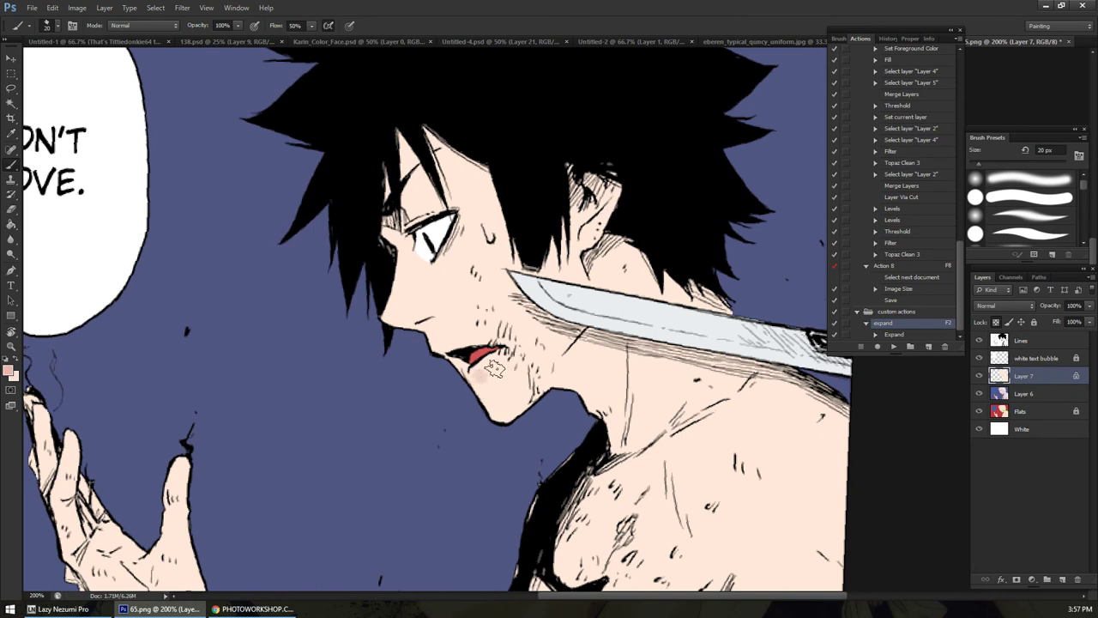
key("ctrl+z")
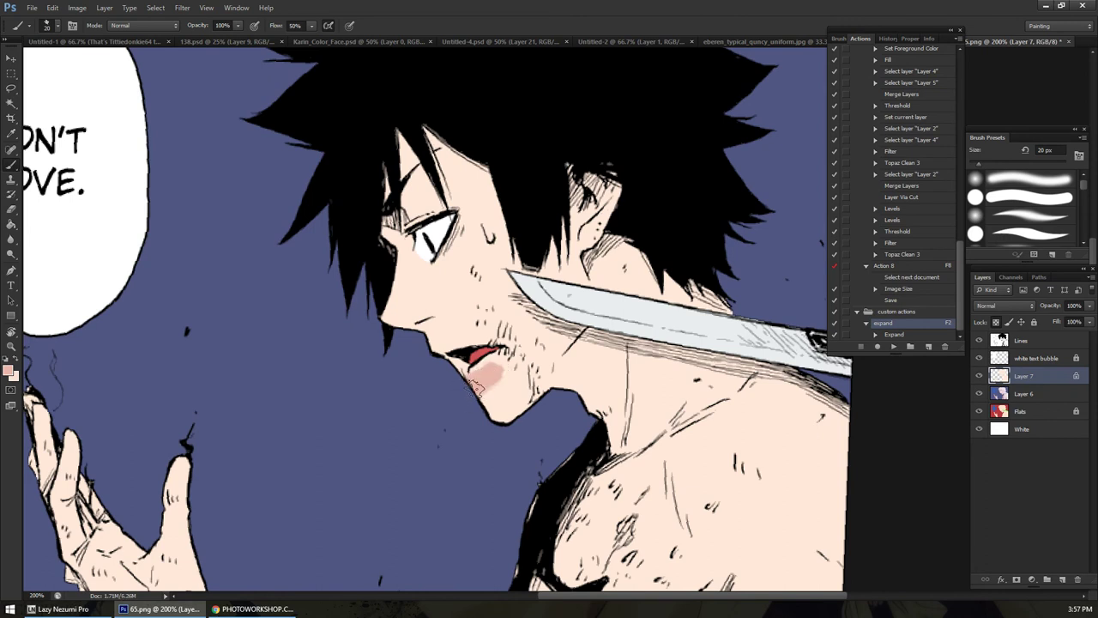
mouse_move(496, 372)
left_mouse_down()
mouse_move(473, 377)
mouse_move(494, 382)
left_mouse_up()
Extend the blush down the chin, lighten and shrink it, and dock the floating Actions/History panels
key("z")
left_click(497, 386)
left_click(498, 389, "alt")
left_click(498, 389, "alt")
left_click(495, 390, "alt")
key("b")
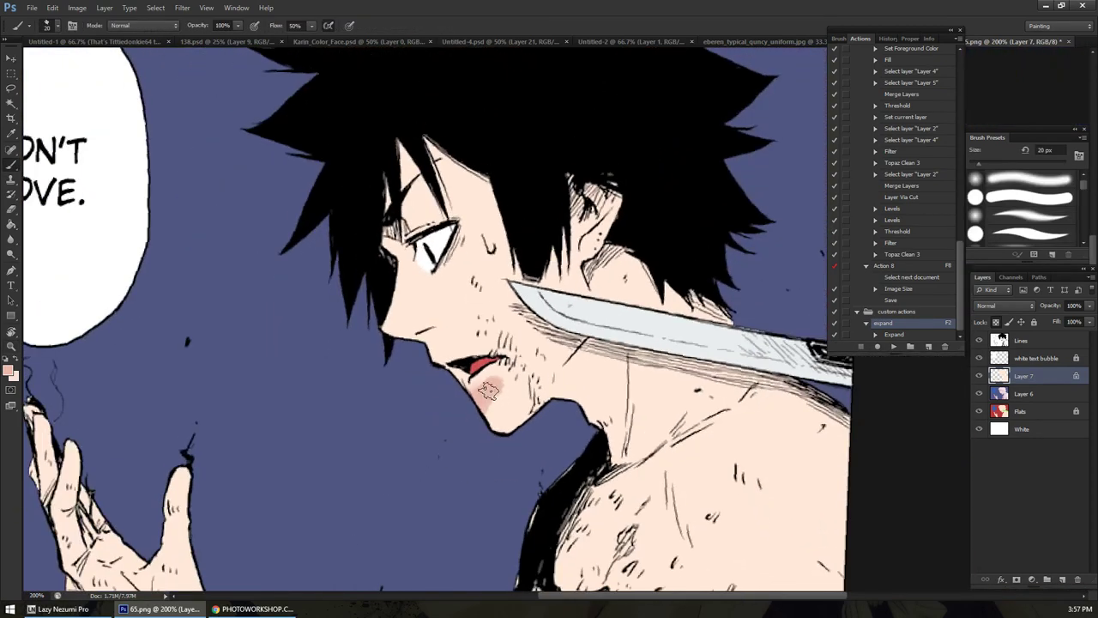
mouse_move(484, 406)
left_mouse_down()
mouse_move(497, 381)
mouse_move(492, 425)
mouse_move(505, 418)
mouse_move(493, 414)
mouse_move(496, 385)
mouse_move(506, 431)
left_mouse_up()
mouse_move(512, 389)
left_mouse_down()
mouse_move(486, 385)
mouse_move(509, 424)
mouse_move(498, 438)
mouse_move(598, 333)
mouse_move(533, 336)
mouse_move(505, 386)
left_mouse_up()
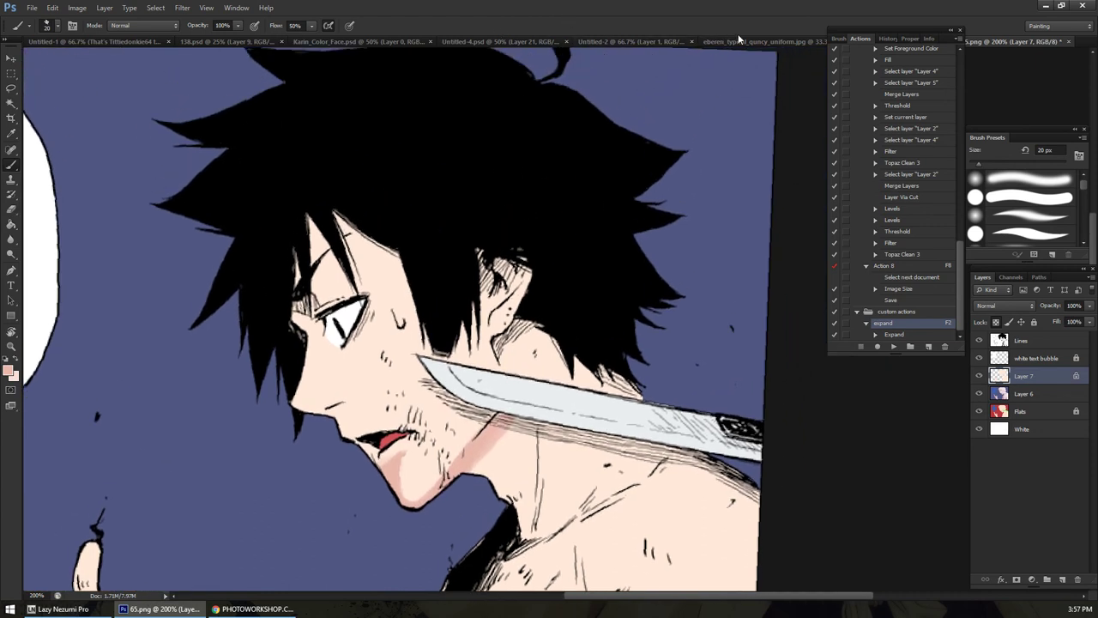
left_click_drag(853, 32, 997, 50)
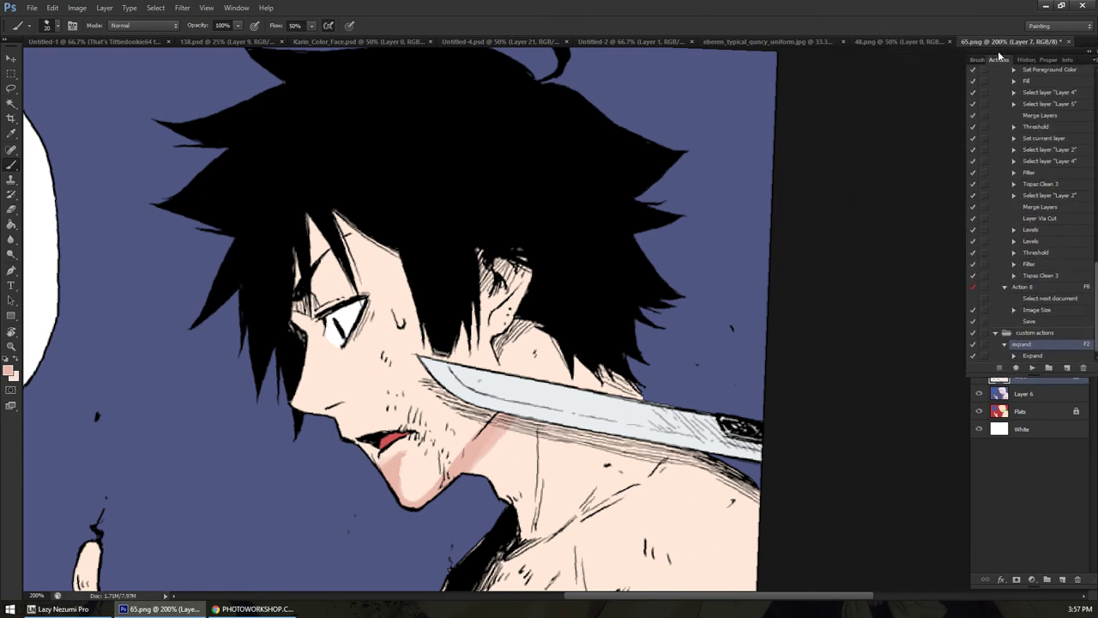
Switch to 48.png, zoom to 200% and pan across the demon and boy's skin shading
left_click(914, 39)
key("z")
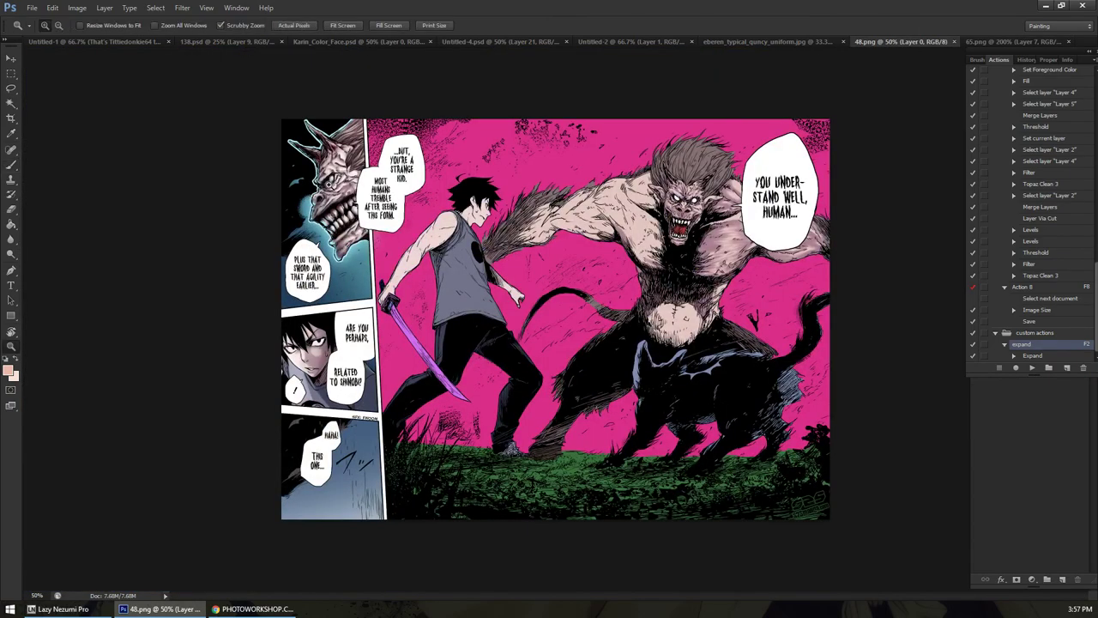
left_click_drag(291, 244, 377, 244)
left_click_drag(180, 85, 367, 230)
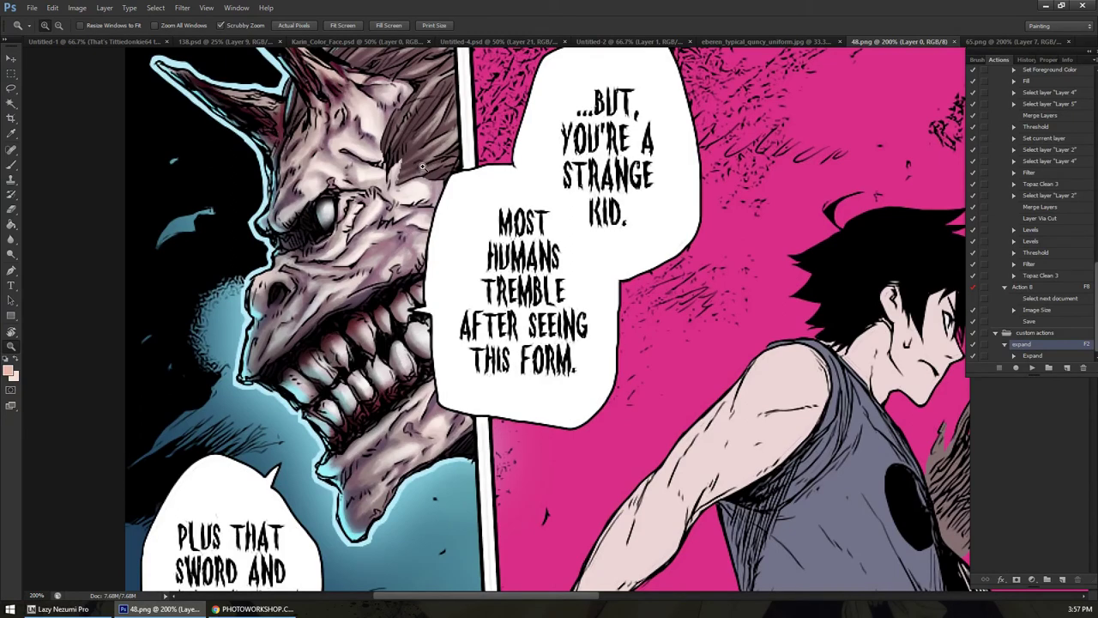
scroll(388, 183, "down", 5)
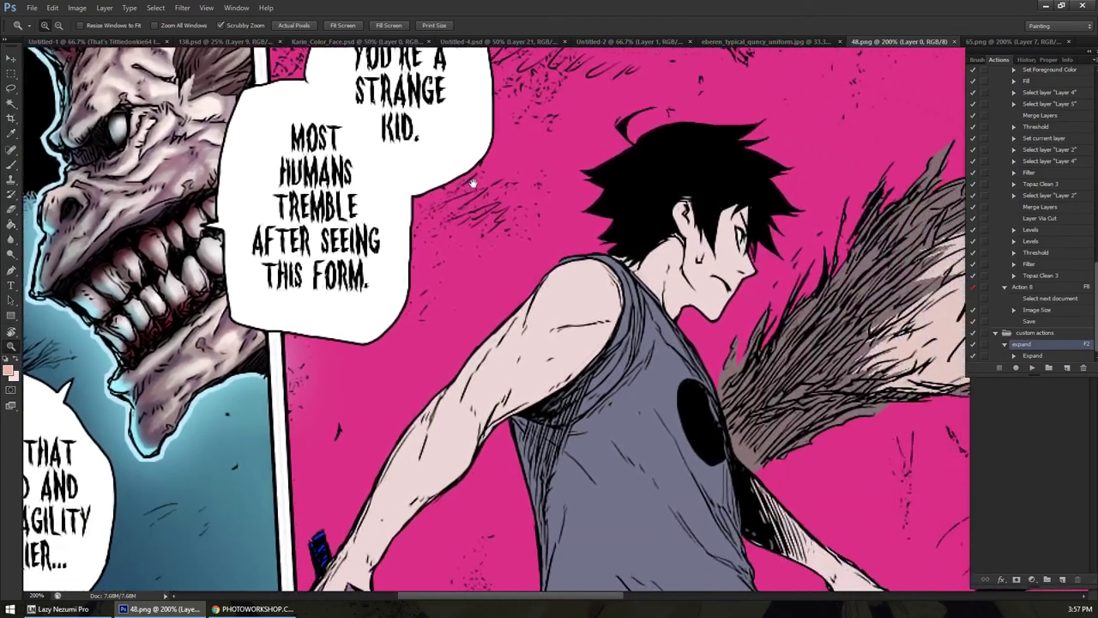
scroll(402, 256, "down", 10)
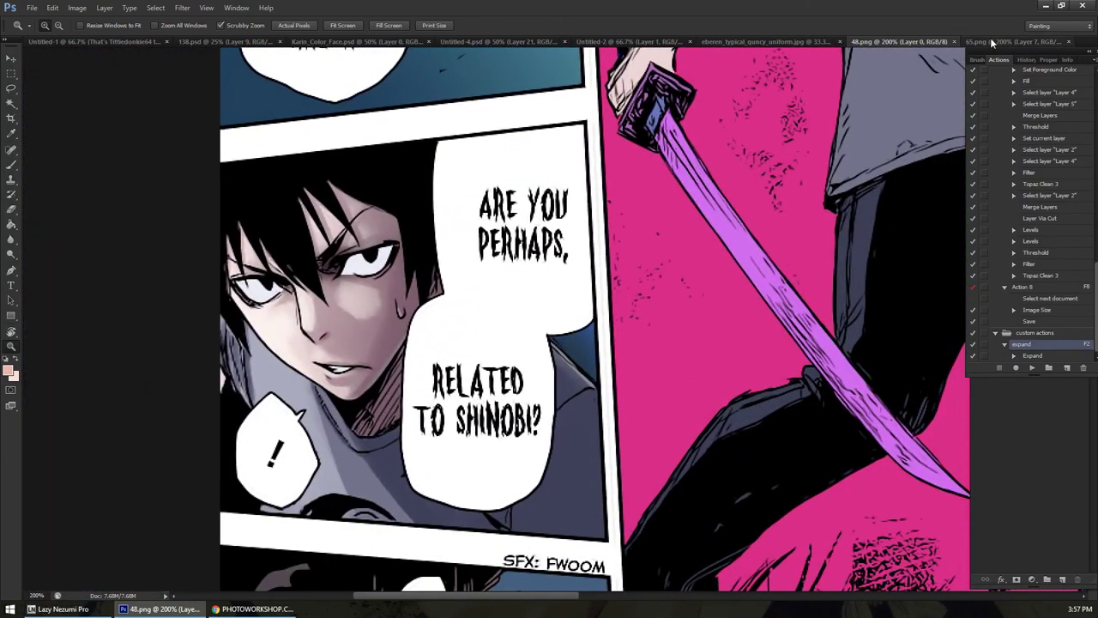
Back on 65.png, brush soft pink on the neck below the ear, undoing a stray nose stroke
left_click(973, 42)
key("b")
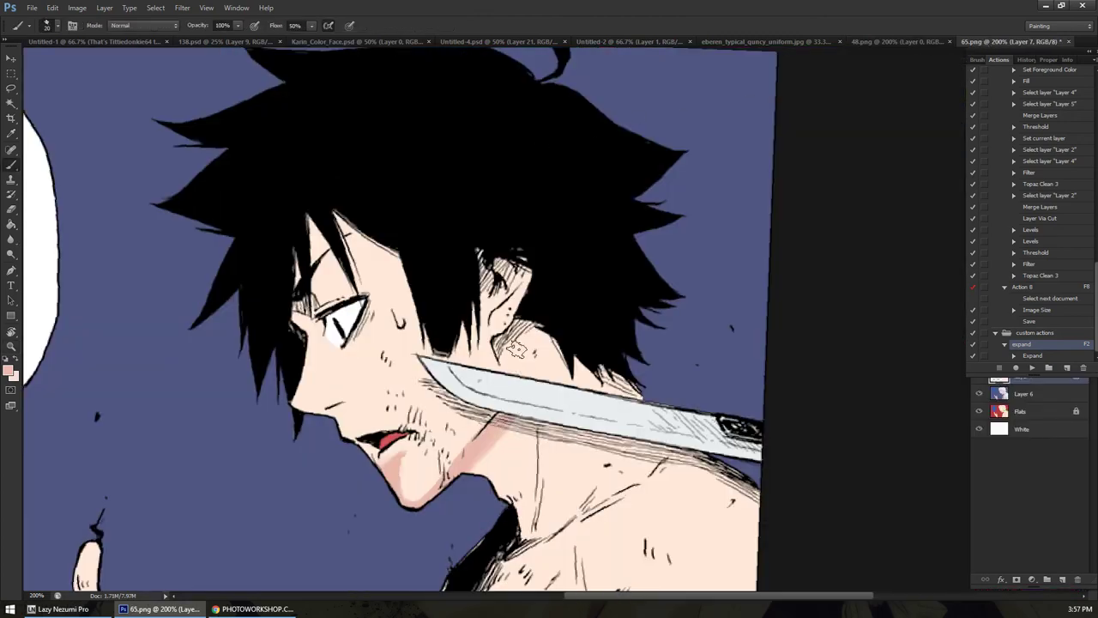
mouse_move(513, 369)
left_mouse_down()
mouse_move(515, 403)
mouse_move(535, 319)
mouse_move(525, 350)
mouse_move(513, 343)
mouse_move(525, 318)
mouse_move(510, 340)
mouse_move(536, 368)
mouse_move(552, 350)
mouse_move(539, 378)
mouse_move(543, 365)
mouse_move(515, 385)
left_mouse_up()
scroll(515, 384, "down", 3)
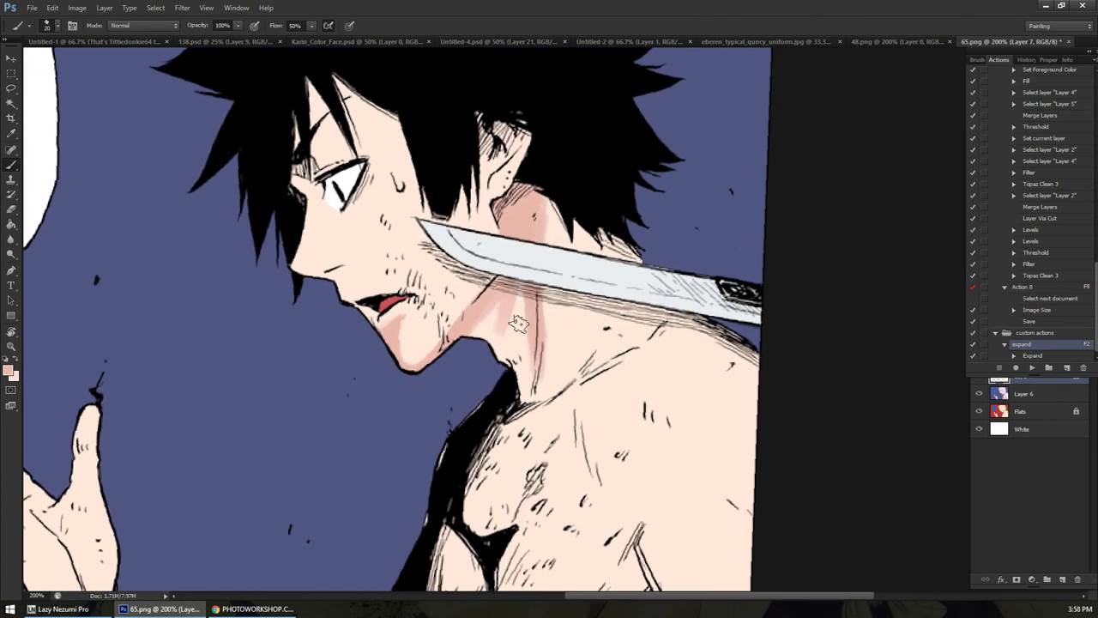
mouse_move(523, 318)
left_mouse_down()
mouse_move(531, 387)
mouse_move(524, 278)
mouse_move(469, 334)
left_mouse_up()
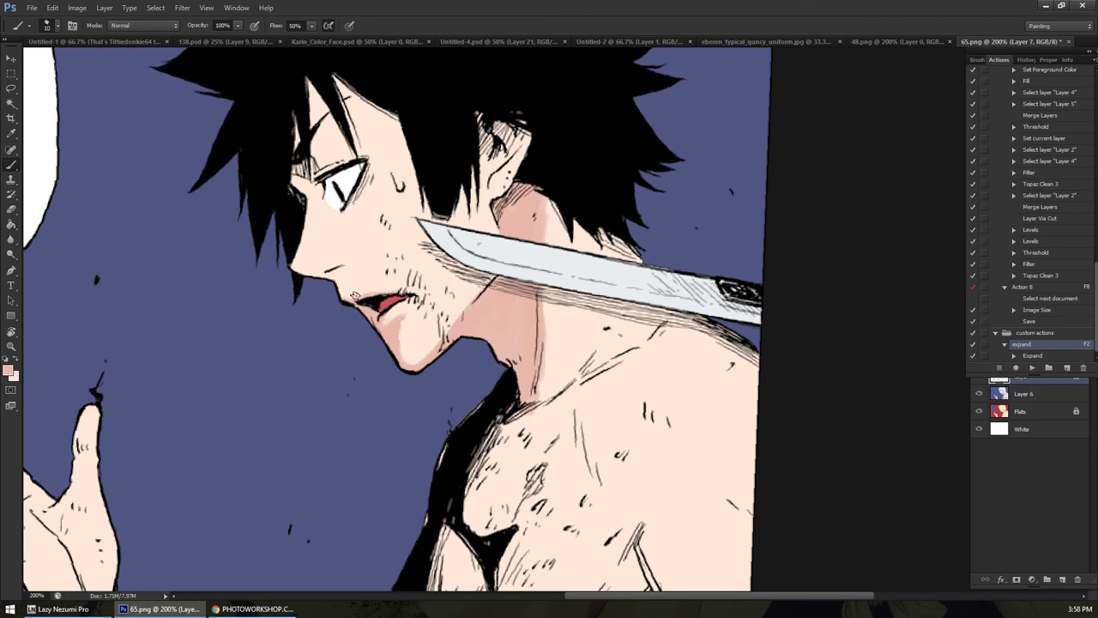
left_click_drag(293, 270, 344, 269)
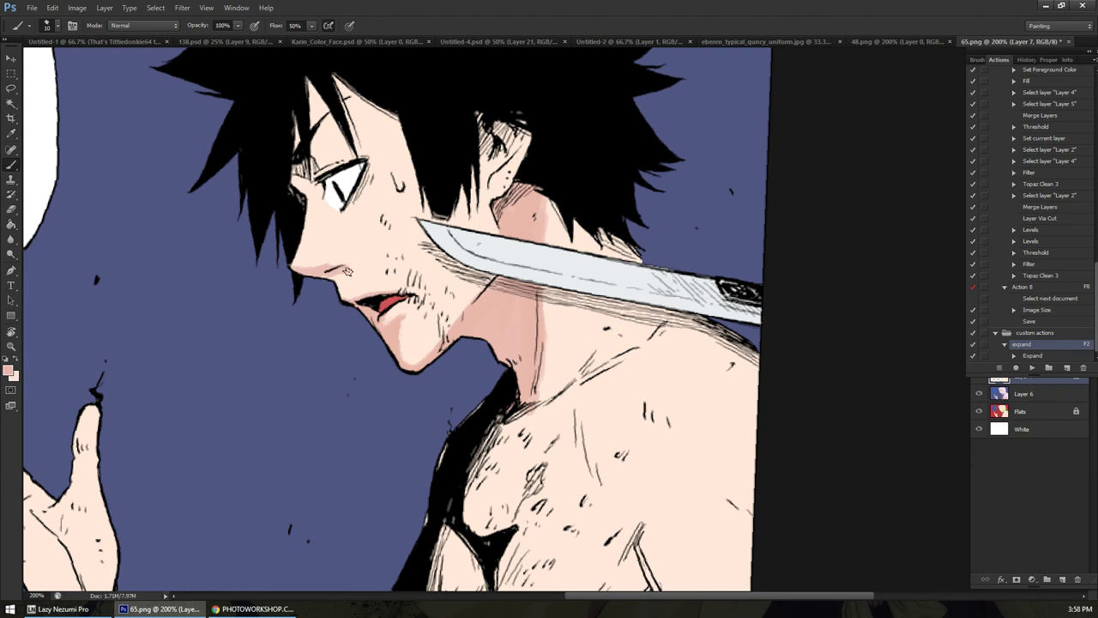
key("ctrl+z")
Sample cheek and neck skin tones and repaint skin around the eye, brow and hairline
left_click(370, 281, "alt")
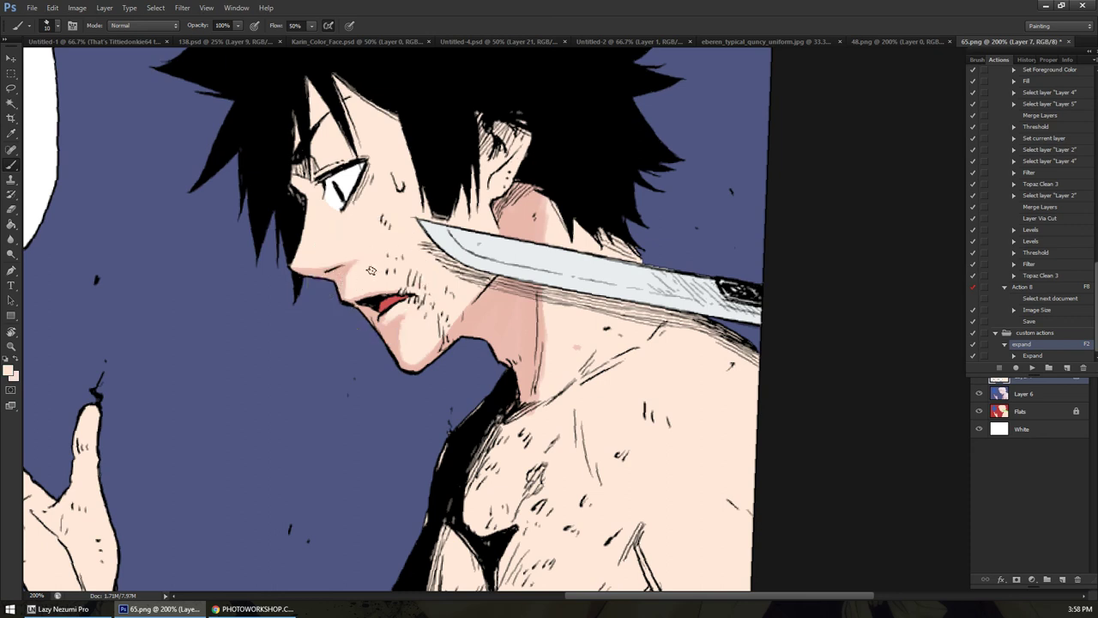
left_click(363, 271, "alt")
left_click(365, 281, "alt")
scroll(388, 199, "up", 3)
left_click(476, 382, "alt")
mouse_move(290, 245)
left_mouse_down()
mouse_move(343, 255)
mouse_move(302, 244)
mouse_move(296, 154)
mouse_move(342, 268)
mouse_move(422, 273)
mouse_move(296, 166)
left_mouse_up()
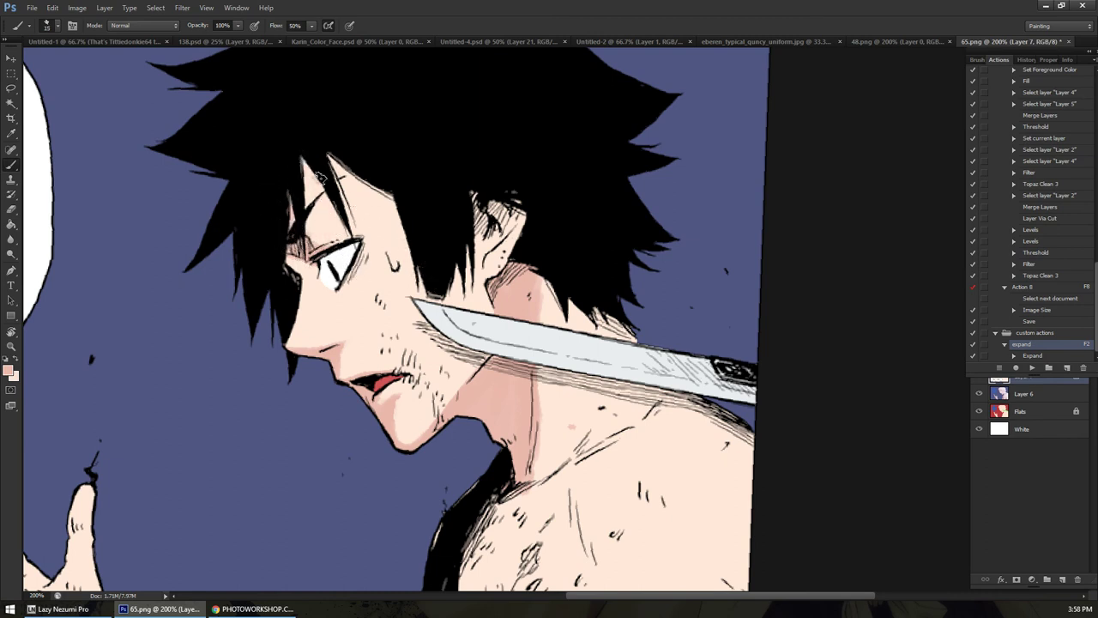
mouse_move(339, 208)
left_mouse_down()
mouse_move(295, 154)
mouse_move(327, 205)
left_mouse_up()
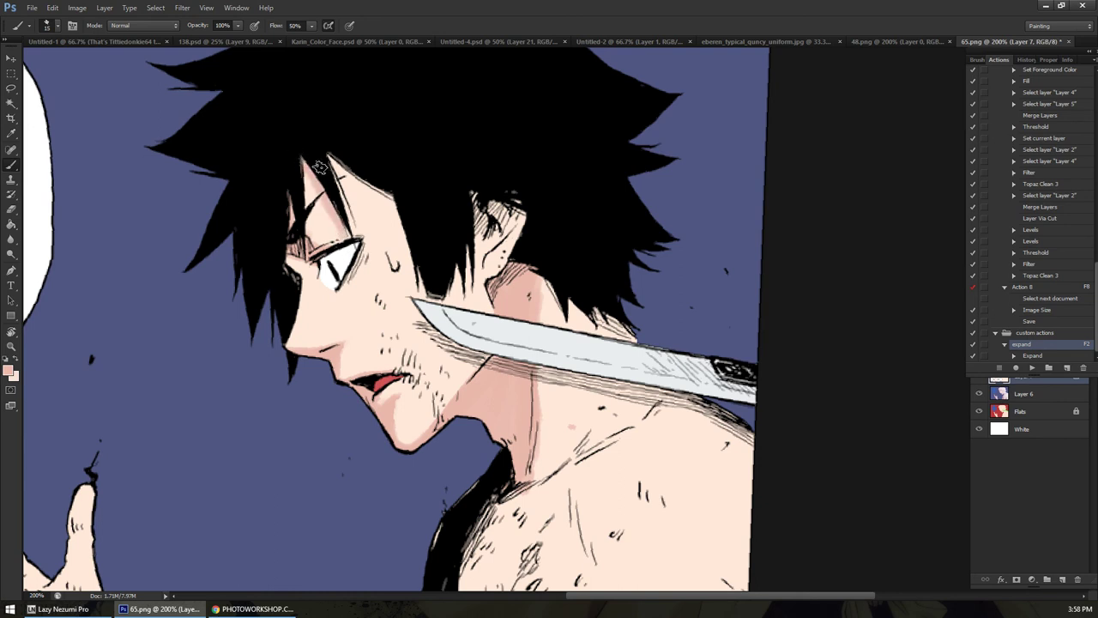
mouse_move(319, 163)
left_mouse_down()
mouse_move(407, 199)
mouse_move(341, 150)
mouse_move(326, 151)
mouse_move(415, 208)
mouse_move(327, 151)
mouse_move(353, 175)
mouse_move(409, 194)
mouse_move(326, 152)
mouse_move(402, 218)
left_mouse_up()
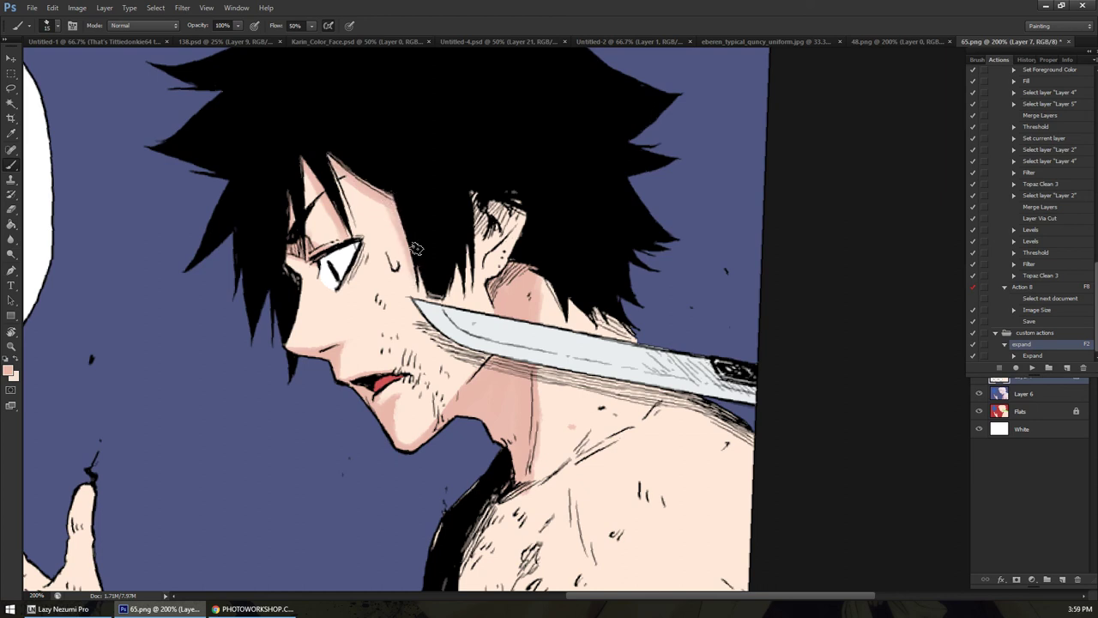
left_click_drag(422, 270, 431, 311)
mouse_move(494, 230)
left_mouse_down()
mouse_move(501, 223)
mouse_move(483, 219)
mouse_move(477, 234)
left_mouse_up()
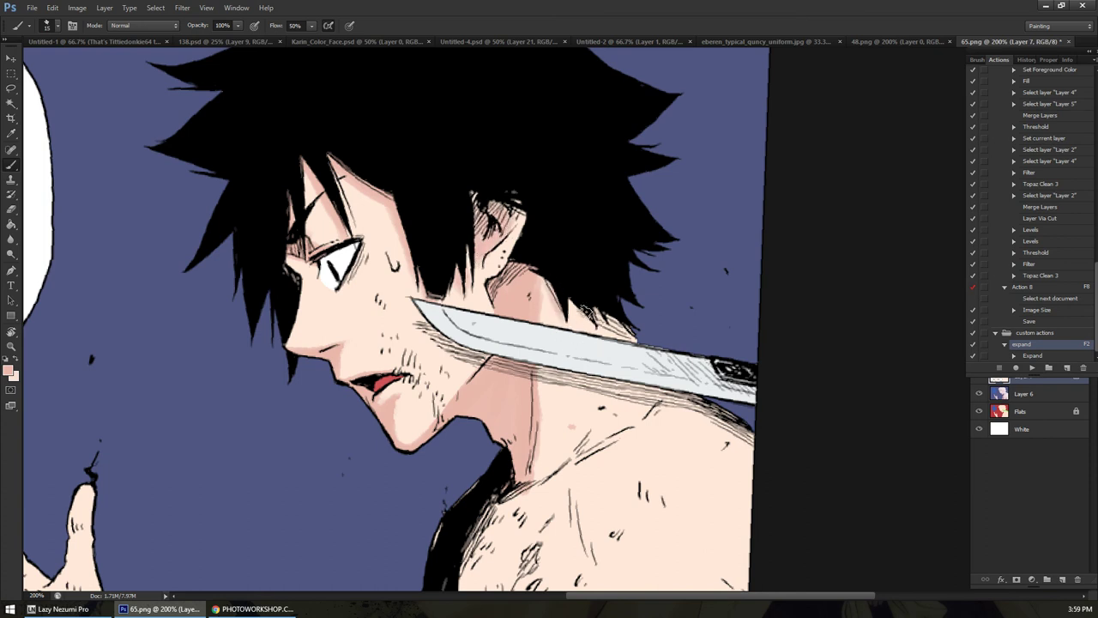
Cover the dark neck mark with sampled skin and shade the lower chest reddish-brown
key("ctrl+minus")
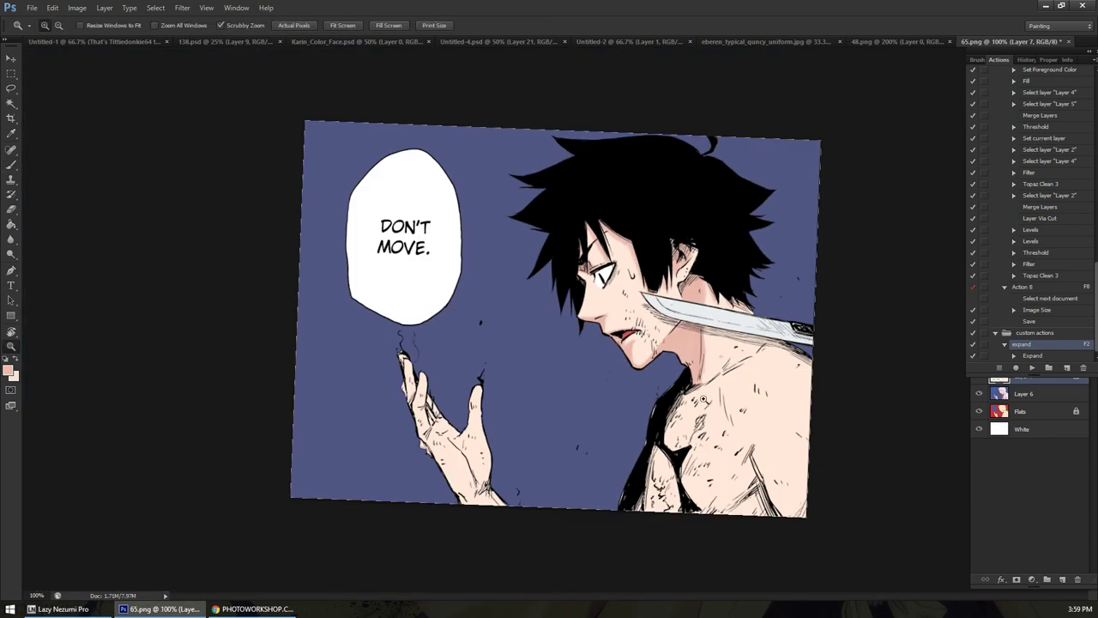
left_click_drag(721, 367, 697, 382)
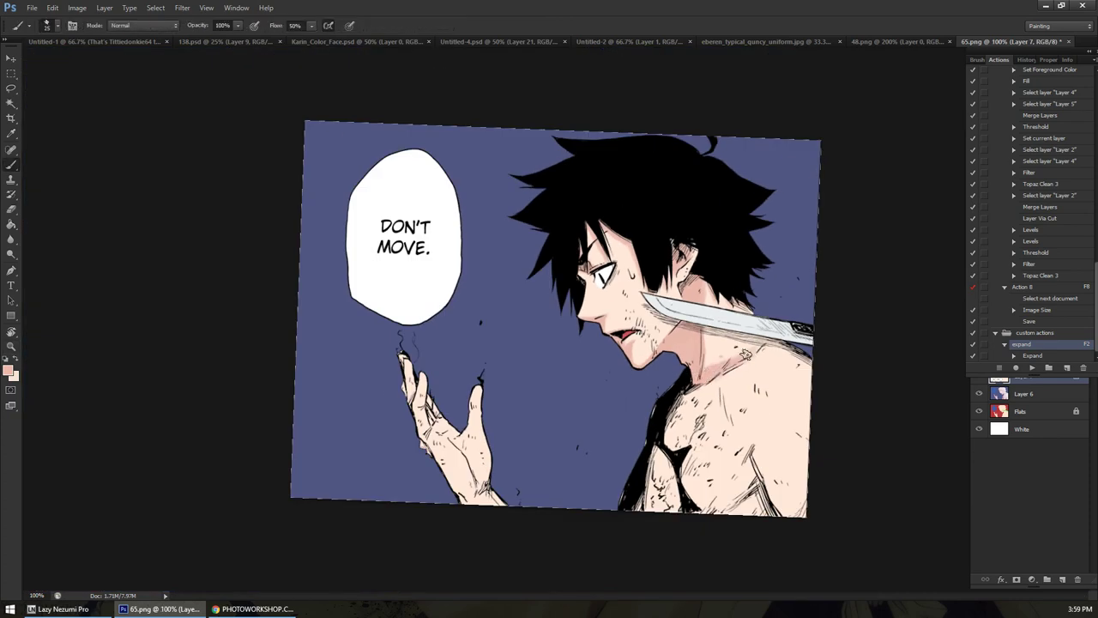
left_click(700, 374, "alt")
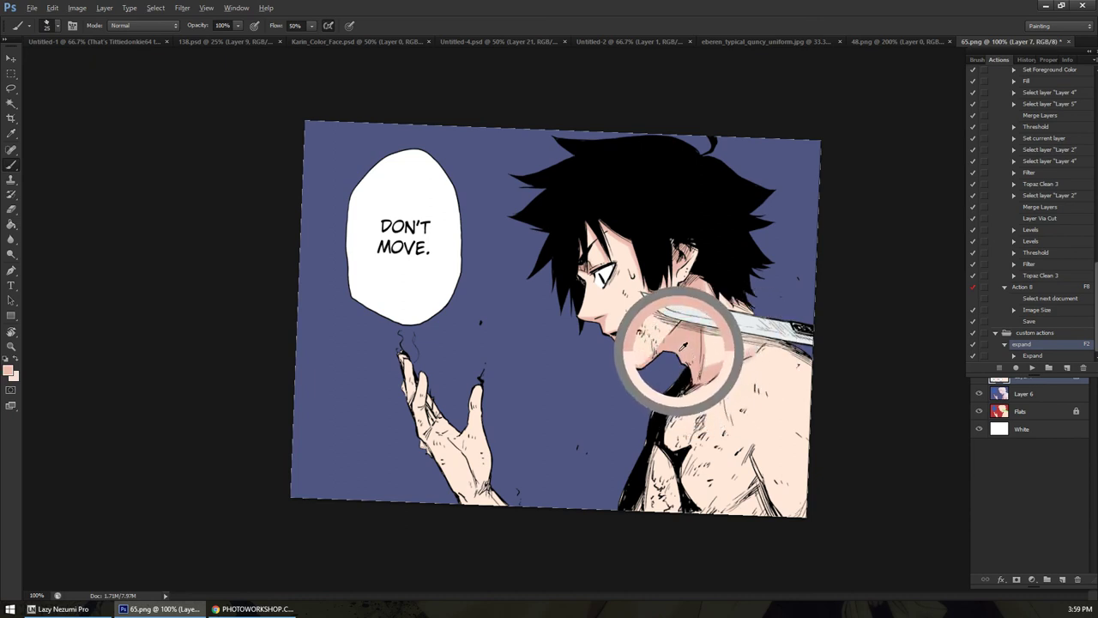
left_click_drag(712, 392, 728, 411)
mouse_move(742, 450)
left_mouse_down()
mouse_move(776, 509)
mouse_move(768, 485)
mouse_move(790, 481)
mouse_move(785, 506)
left_mouse_up()
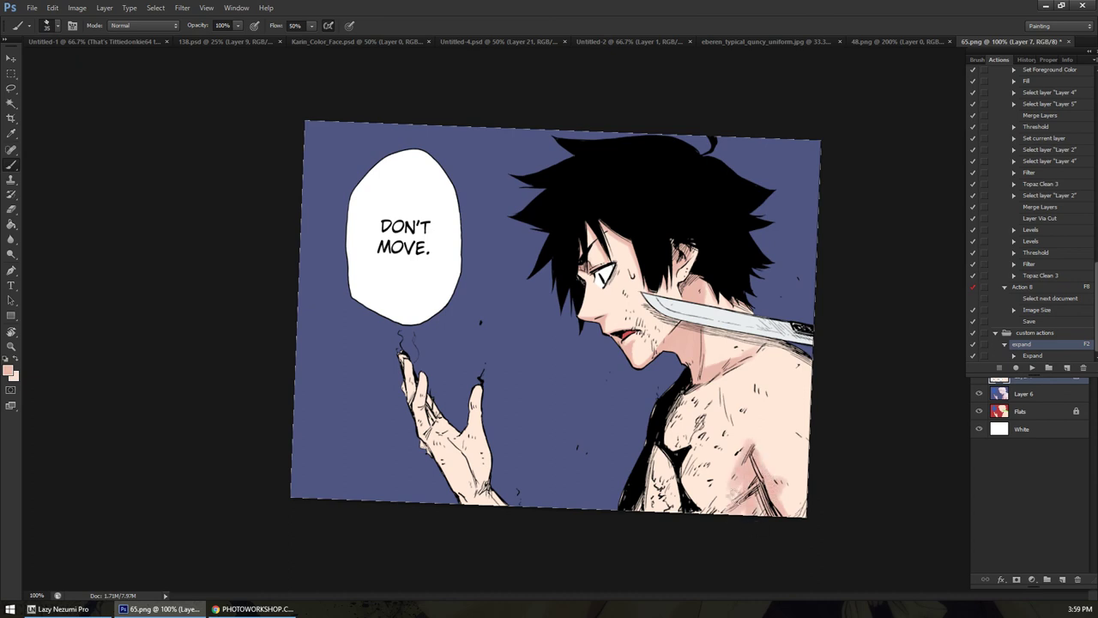
mouse_move(693, 515)
left_mouse_down()
mouse_move(660, 480)
mouse_move(665, 454)
mouse_move(648, 498)
mouse_move(667, 477)
mouse_move(677, 399)
left_mouse_up()
Shade the raised hand's wrist and palm, redoing the speckle strokes once
mouse_move(481, 455)
left_mouse_down()
mouse_move(444, 430)
mouse_move(470, 451)
mouse_move(465, 485)
mouse_move(469, 385)
mouse_move(467, 434)
mouse_move(475, 393)
left_mouse_up()
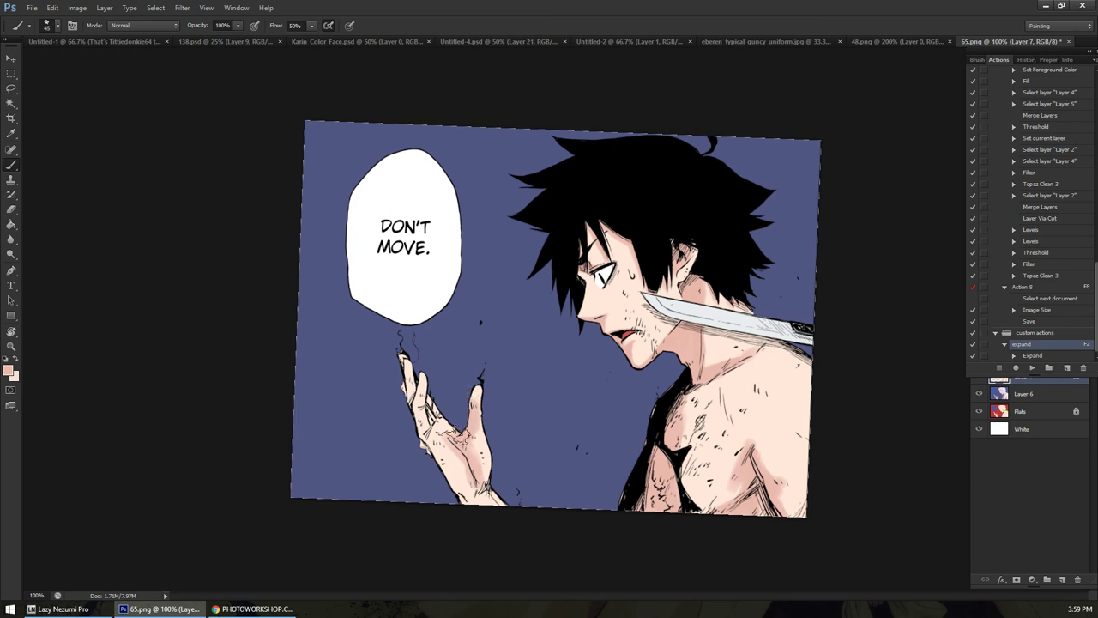
mouse_move(465, 509)
left_mouse_down()
mouse_move(437, 454)
mouse_move(455, 481)
left_mouse_up()
key("ctrl+z")
mouse_move(459, 502)
left_mouse_down()
mouse_move(413, 440)
mouse_move(411, 356)
left_mouse_up()
left_click_drag(436, 432, 435, 403)
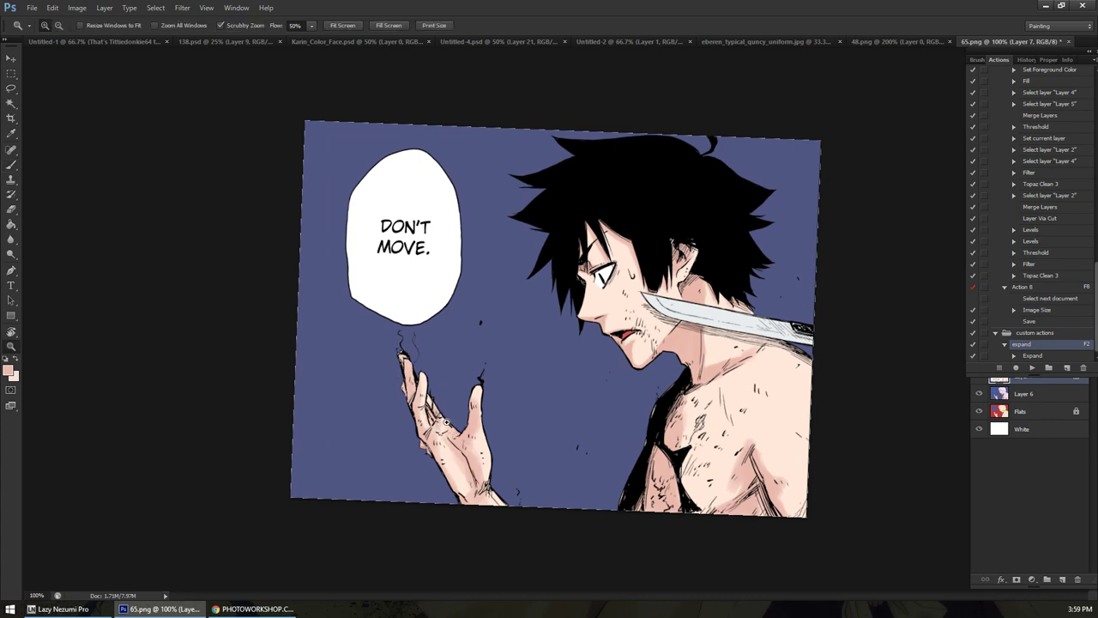
left_click(450, 423, "ctrl")
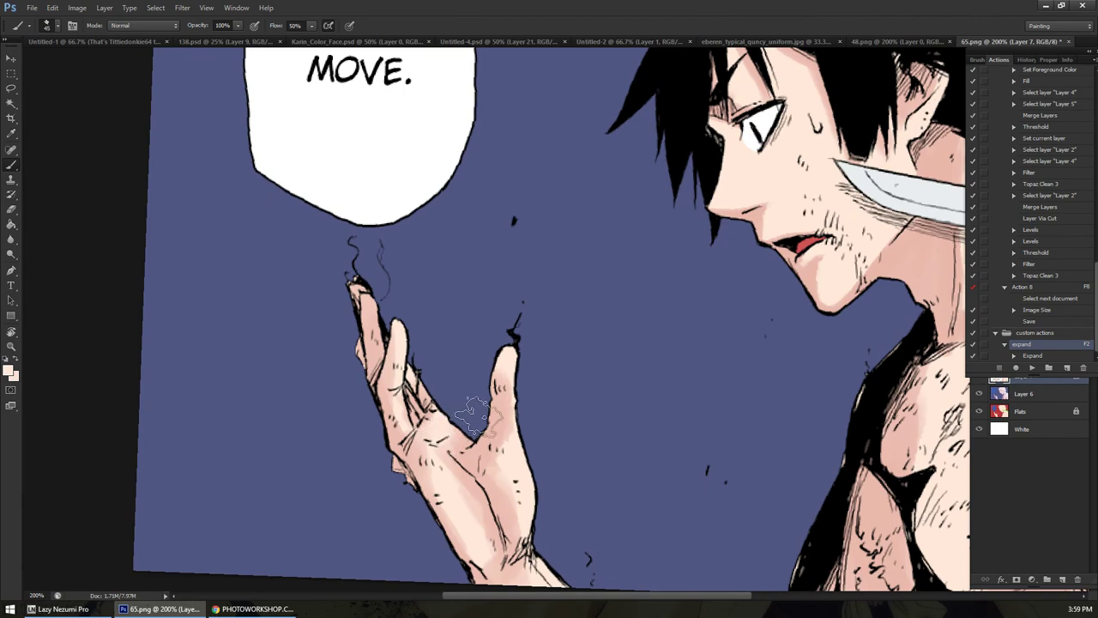
left_click(611, 309, "ctrl+alt")
left_click(665, 305, "ctrl")
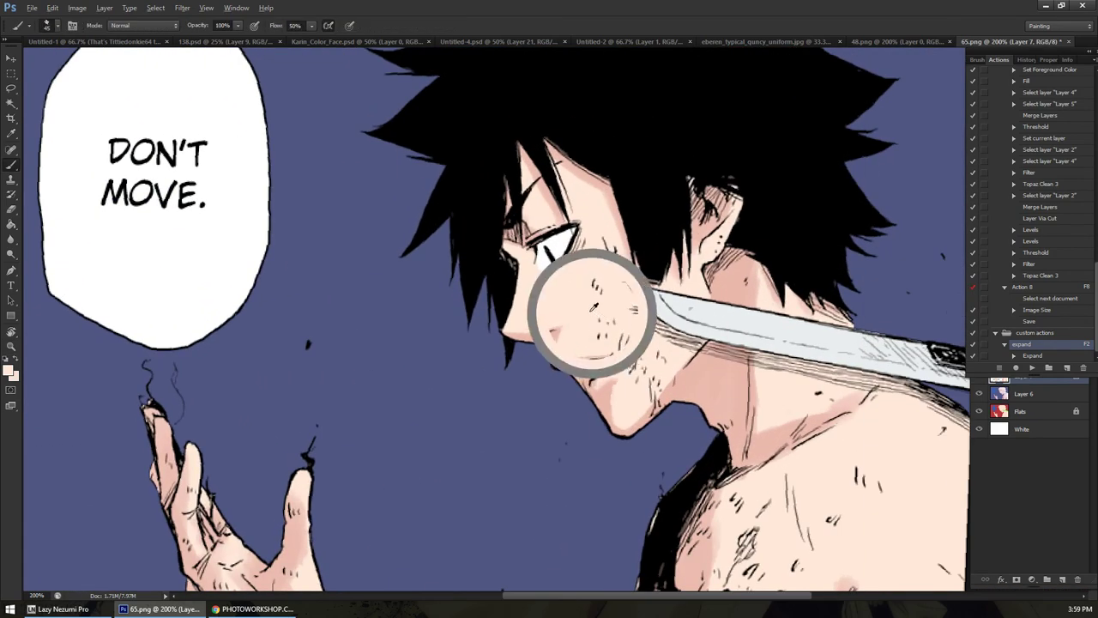
Pick a darker reddish skin tone and deepen shading below the ear and under the knife
key("i")
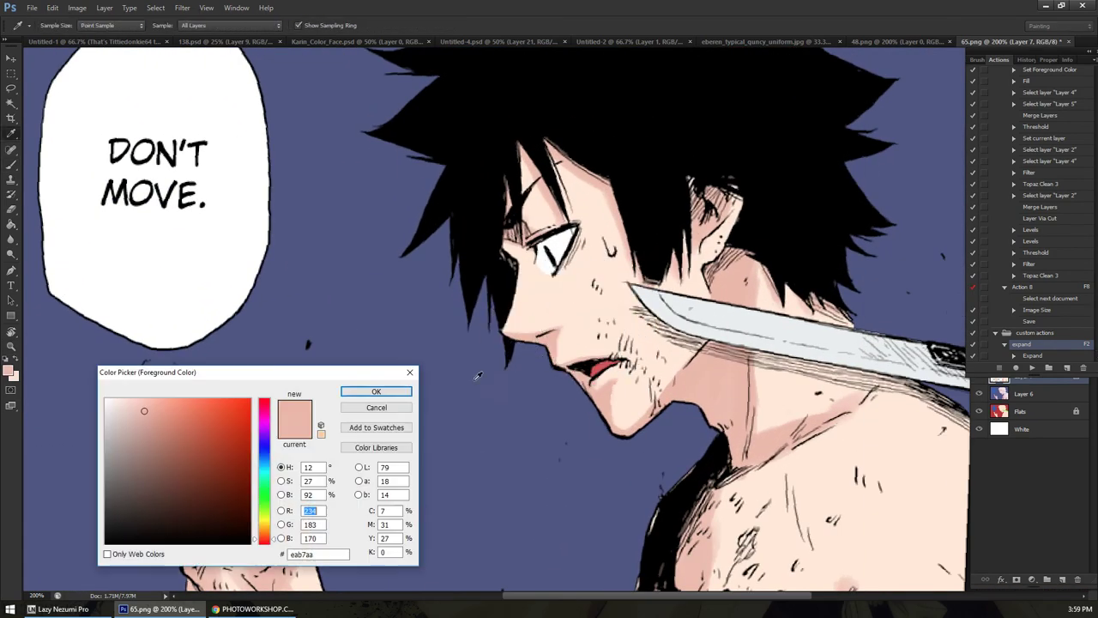
left_click(158, 426)
left_click_drag(270, 533, 267, 548)
left_click(375, 392)
key("b")
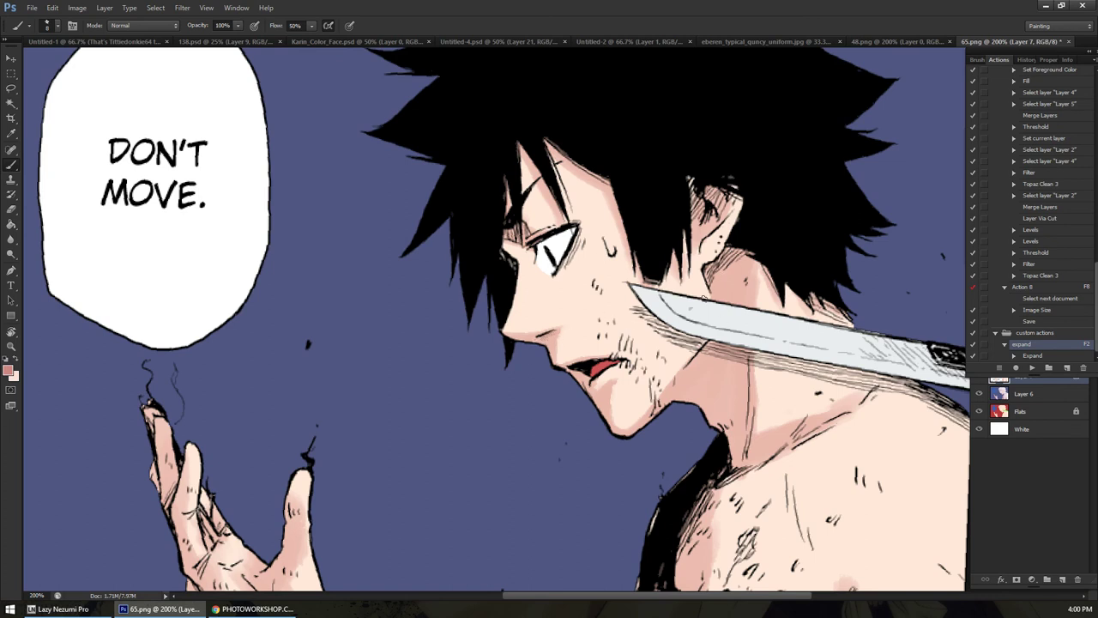
mouse_move(742, 244)
left_mouse_down()
mouse_move(715, 273)
mouse_move(729, 288)
mouse_move(738, 245)
mouse_move(715, 301)
mouse_move(718, 310)
mouse_move(729, 247)
mouse_move(718, 327)
mouse_move(688, 348)
mouse_move(710, 333)
mouse_move(706, 364)
mouse_move(732, 331)
mouse_move(715, 336)
mouse_move(691, 382)
mouse_move(701, 364)
mouse_move(669, 389)
mouse_move(721, 334)
mouse_move(680, 390)
mouse_move(712, 364)
mouse_move(734, 319)
mouse_move(705, 360)
left_mouse_up()
mouse_move(692, 423)
left_mouse_down()
mouse_move(740, 335)
mouse_move(753, 370)
mouse_move(736, 403)
mouse_move(742, 388)
left_mouse_up()
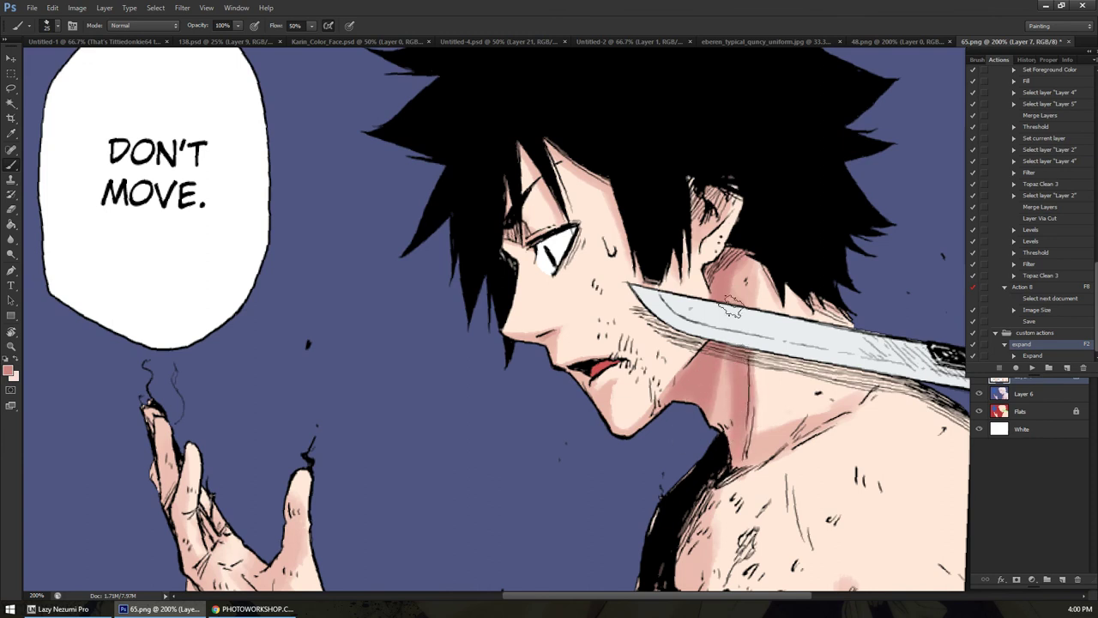
Paint pink shading along the chest and shoulder line and across the raised hand's palm
left_click_drag(773, 322, 735, 223)
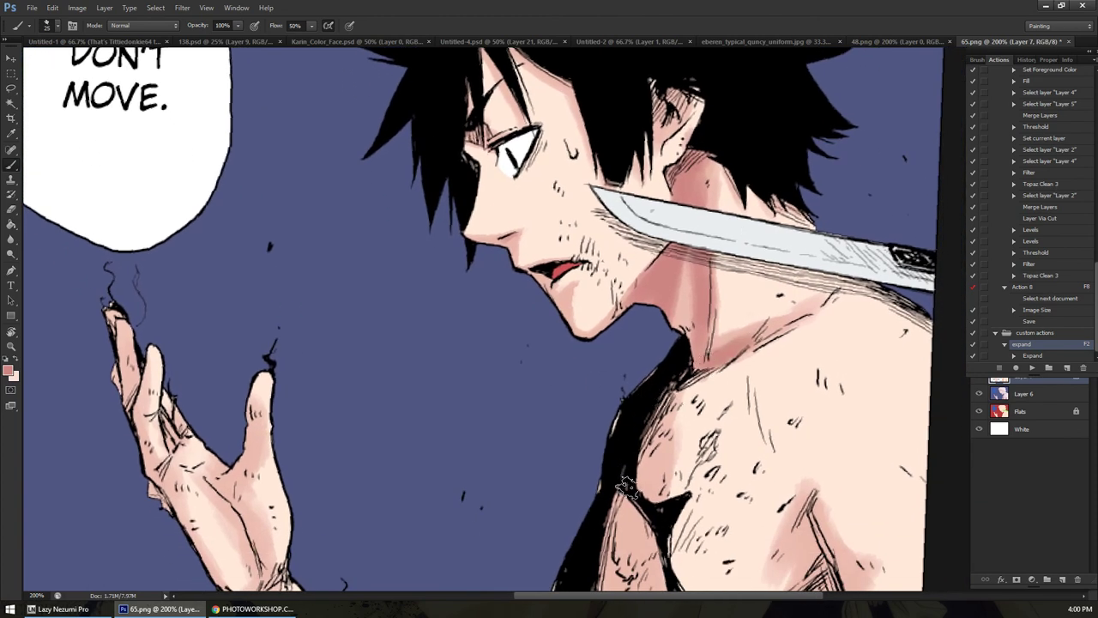
left_click_drag(648, 482, 567, 303)
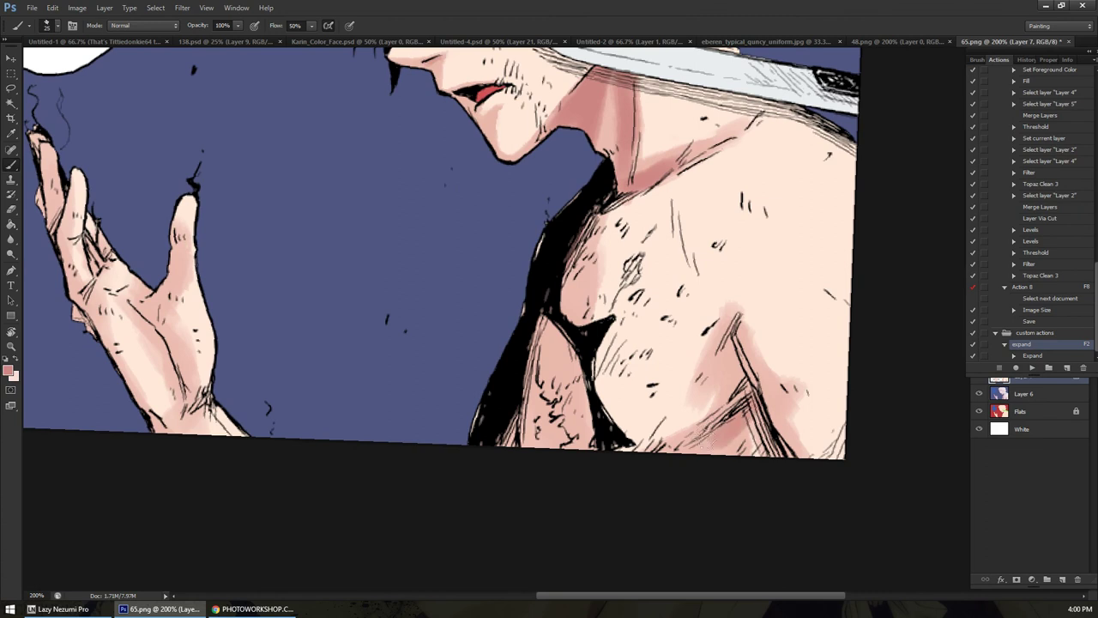
mouse_move(726, 351)
left_mouse_down()
mouse_move(757, 403)
mouse_move(753, 442)
mouse_move(763, 442)
left_mouse_up()
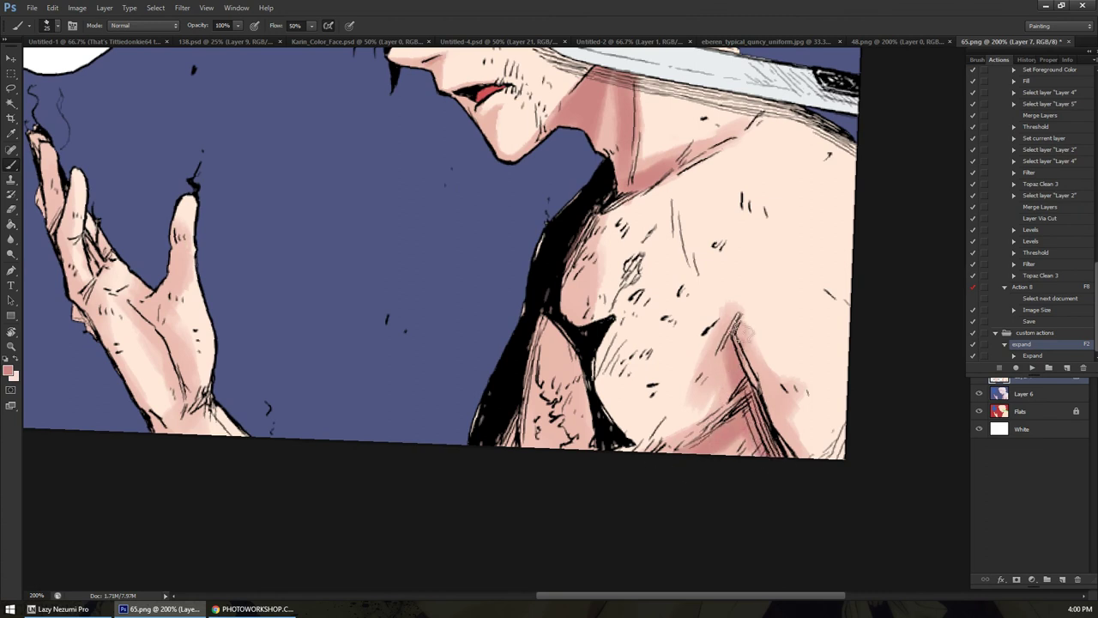
mouse_move(745, 333)
left_mouse_down()
mouse_move(713, 387)
mouse_move(725, 341)
mouse_move(697, 410)
left_mouse_up()
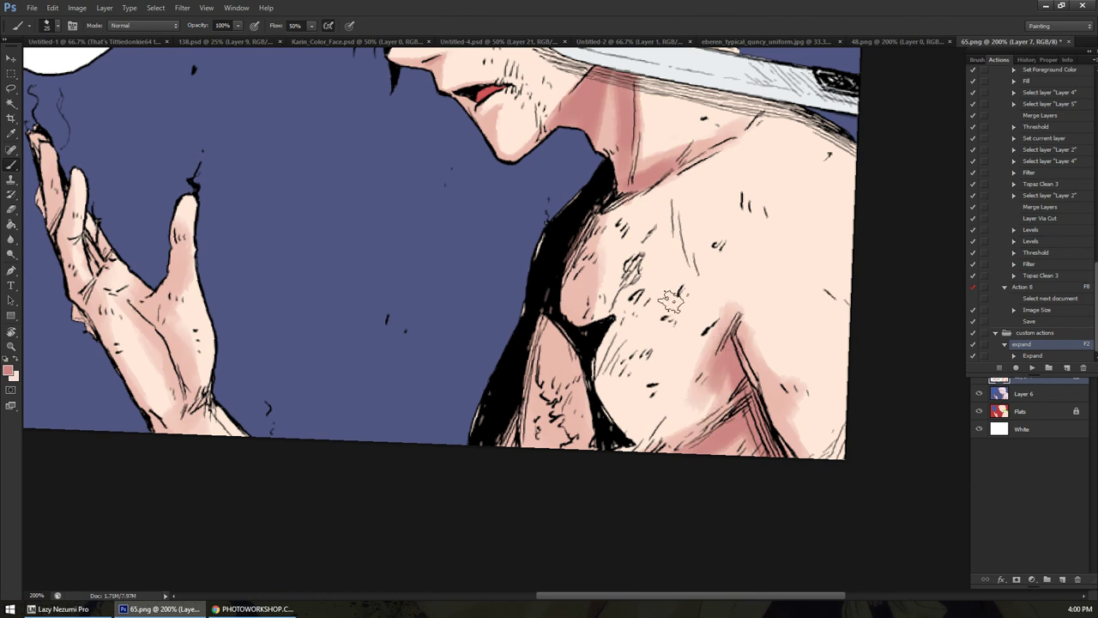
left_click_drag(675, 298, 774, 320)
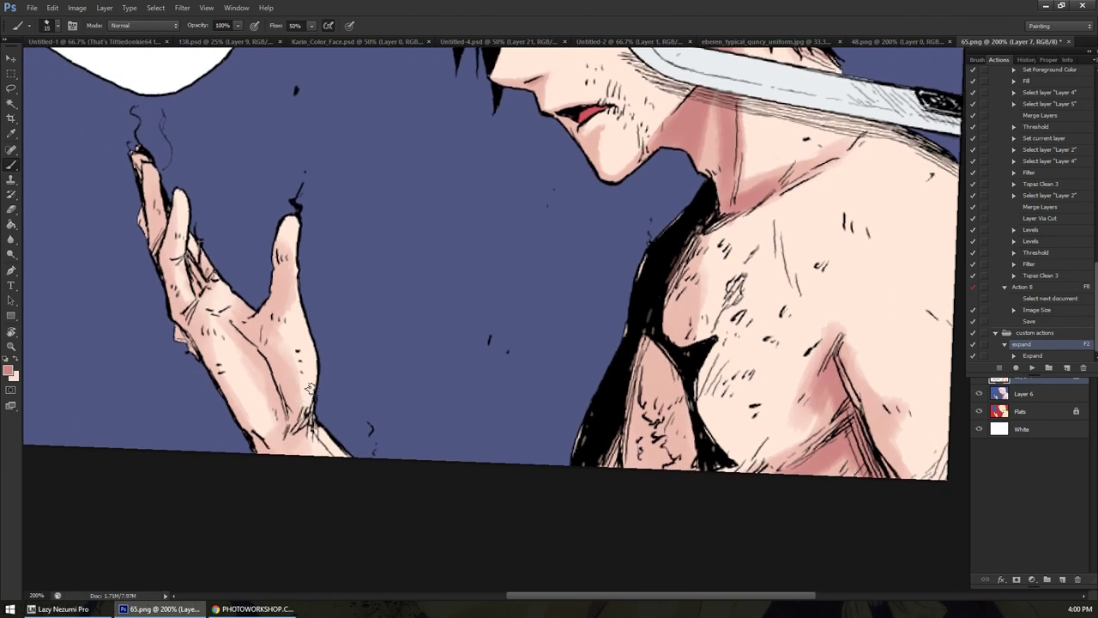
left_click_drag(283, 375, 285, 359)
mouse_move(287, 407)
left_mouse_down()
mouse_move(290, 418)
mouse_move(284, 382)
mouse_move(241, 305)
left_mouse_up()
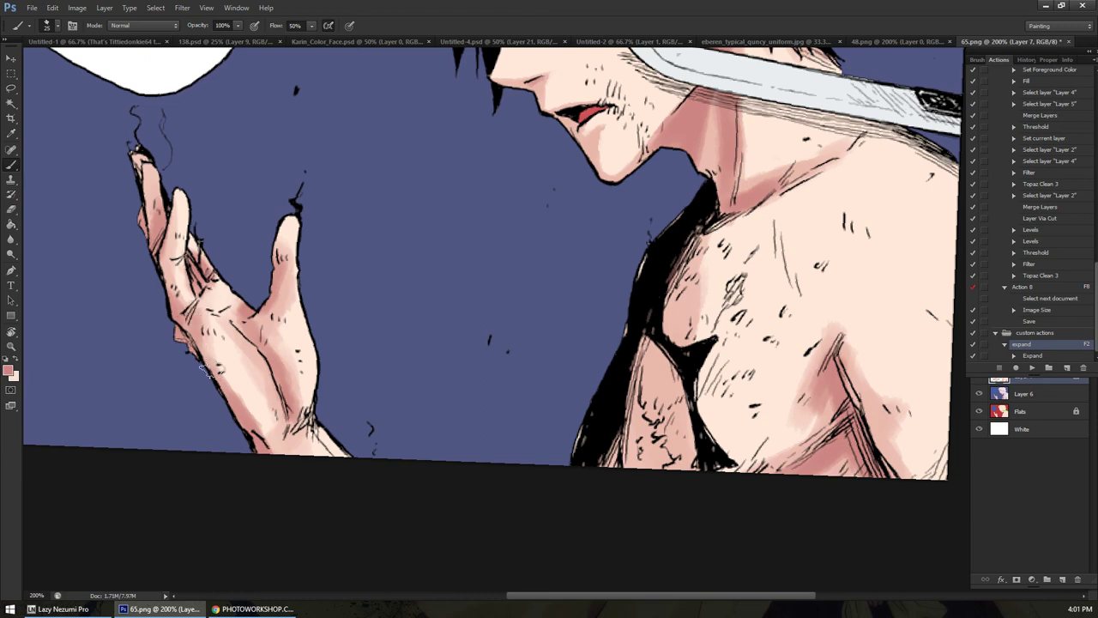
key("z")
left_click(298, 335, "alt")
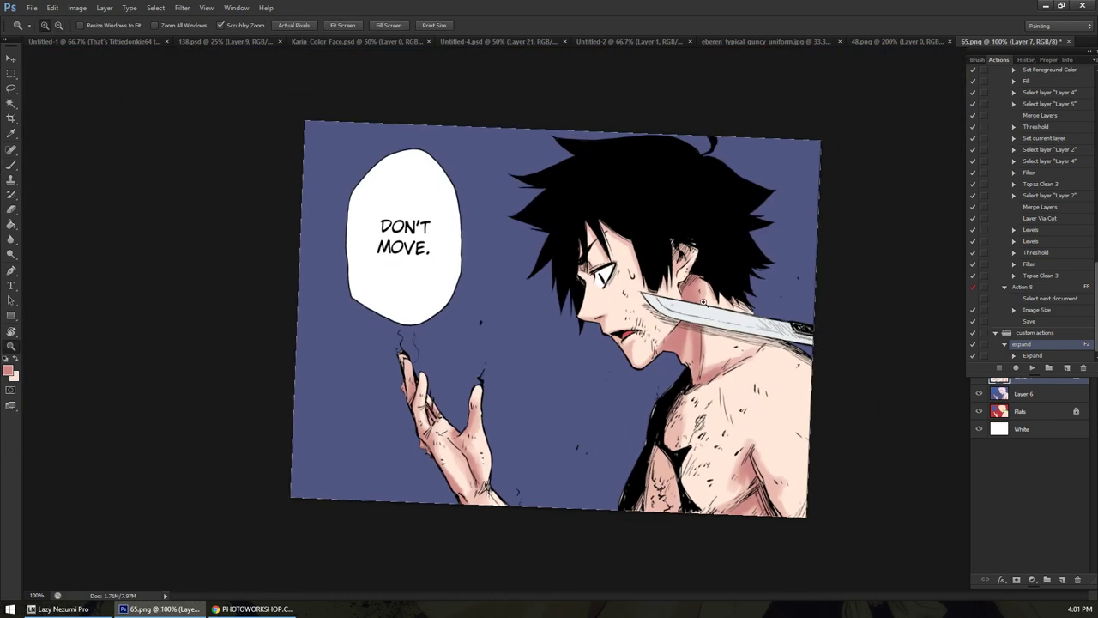
left_click(699, 297)
left_click(698, 298)
key("b")
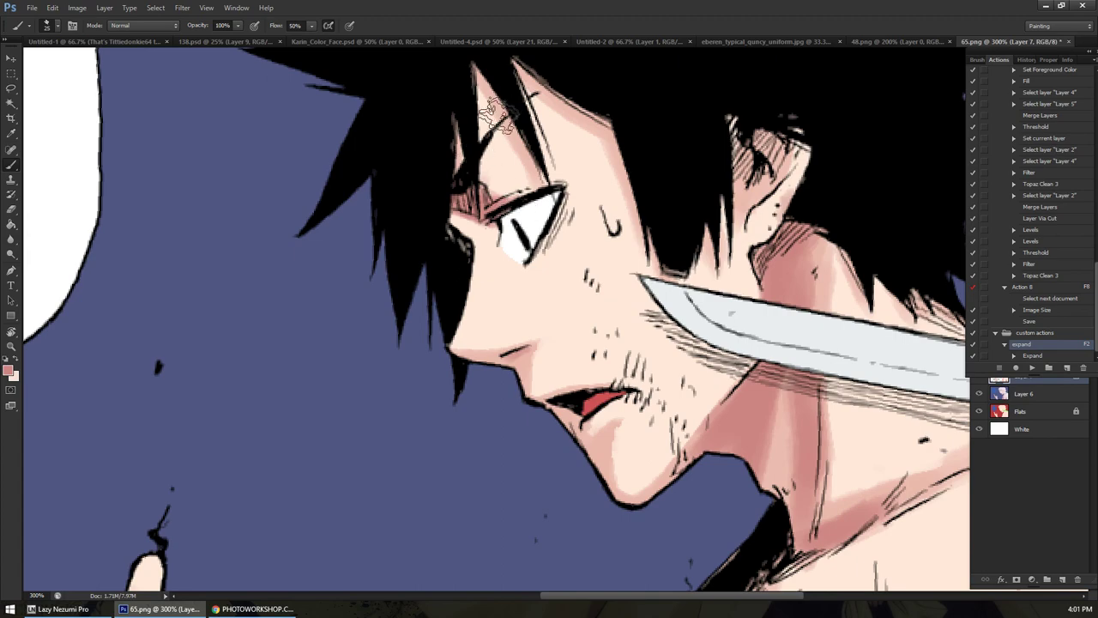
key("h")
left_click_drag(493, 133, 515, 150)
key("z")
key("ctrl+minus")
key("ctrl+minus")
key("ctrl+minus")
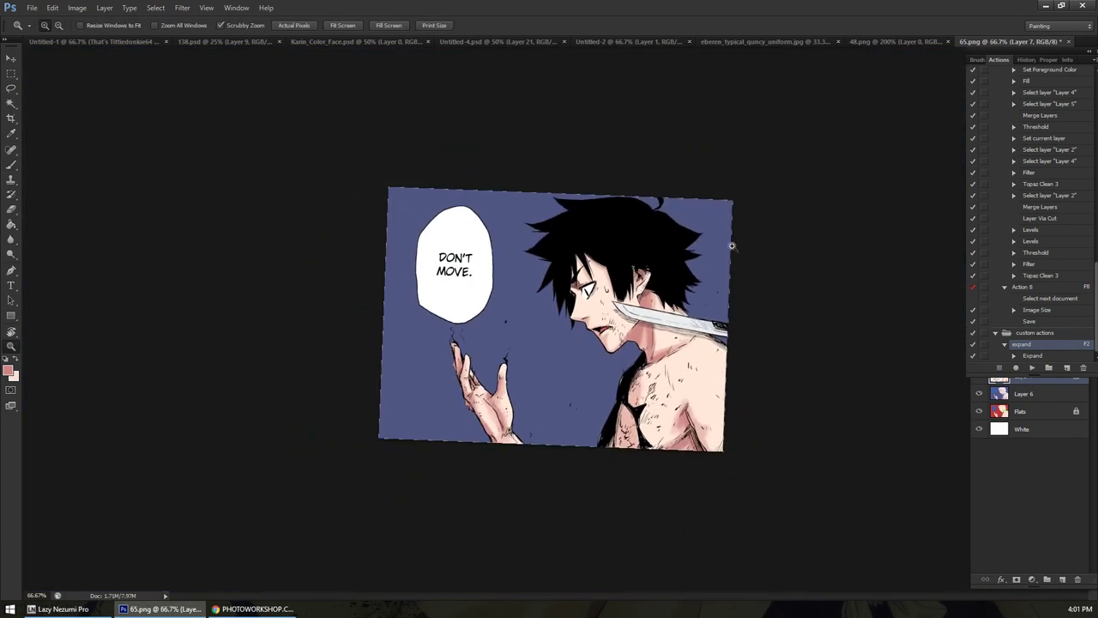
key("ctrl+plus")
key("b")
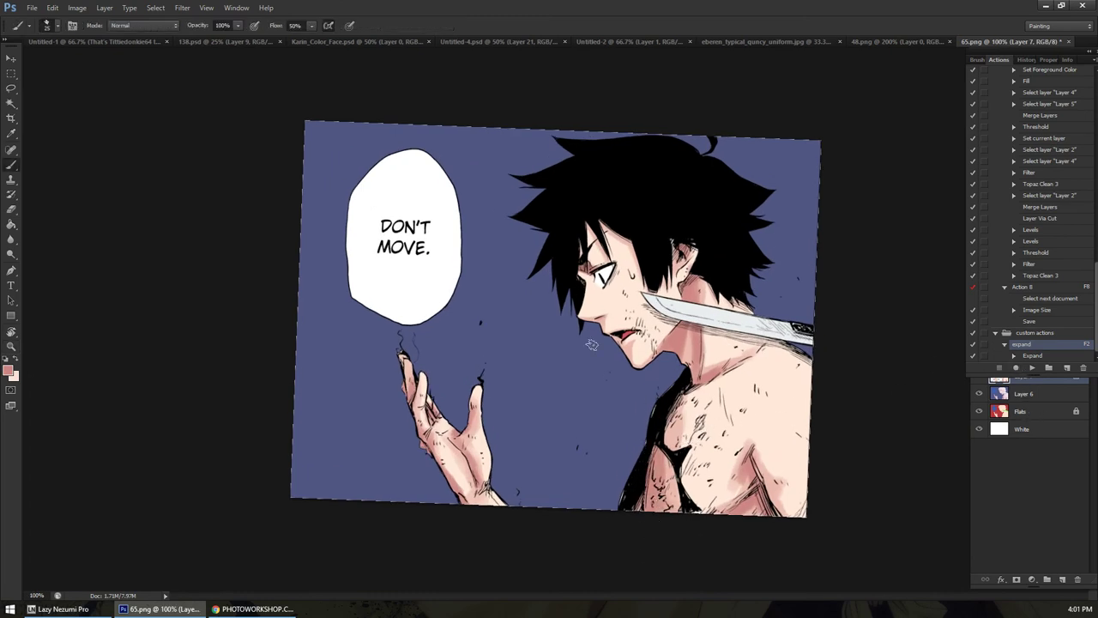
key("ctrl+plus")
key("ctrl+plus")
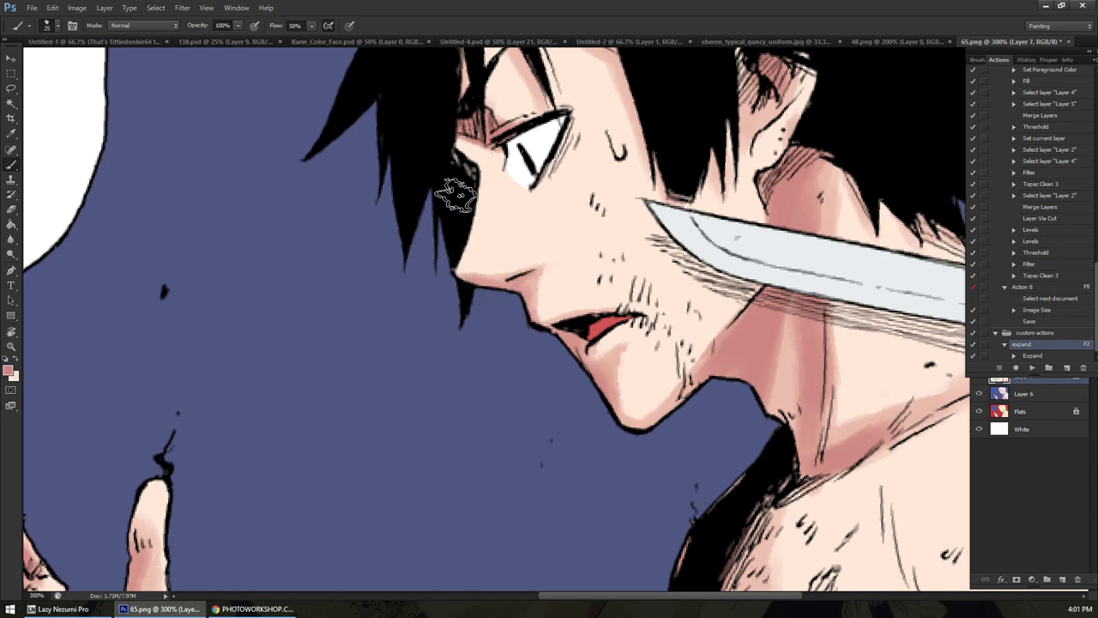
key("z")
left_click(548, 200, "alt")
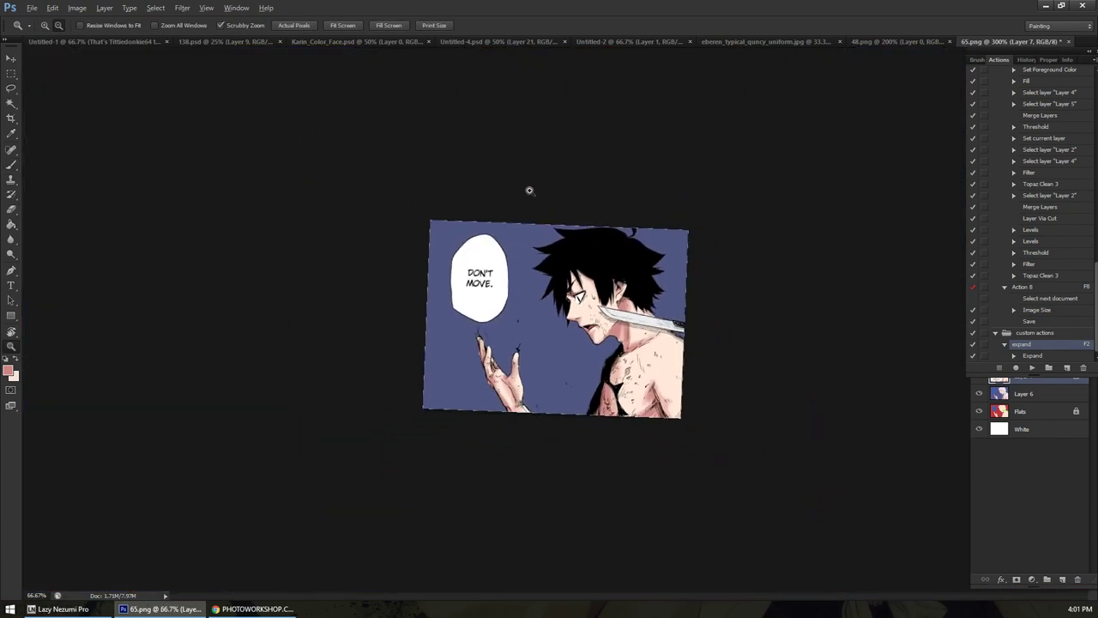
left_click(548, 200)
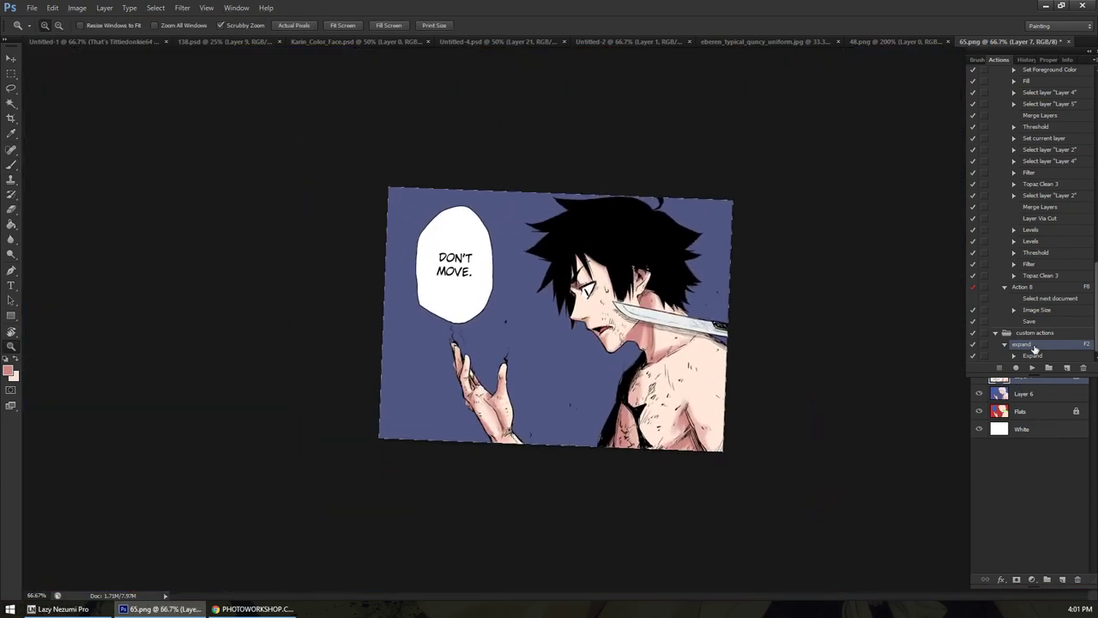
Sample the cheek's skin colour and brush a lighter pink blush just under the eye
left_click(628, 296)
left_click(627, 297)
key("i")
left_click_drag(735, 412, 626, 313)
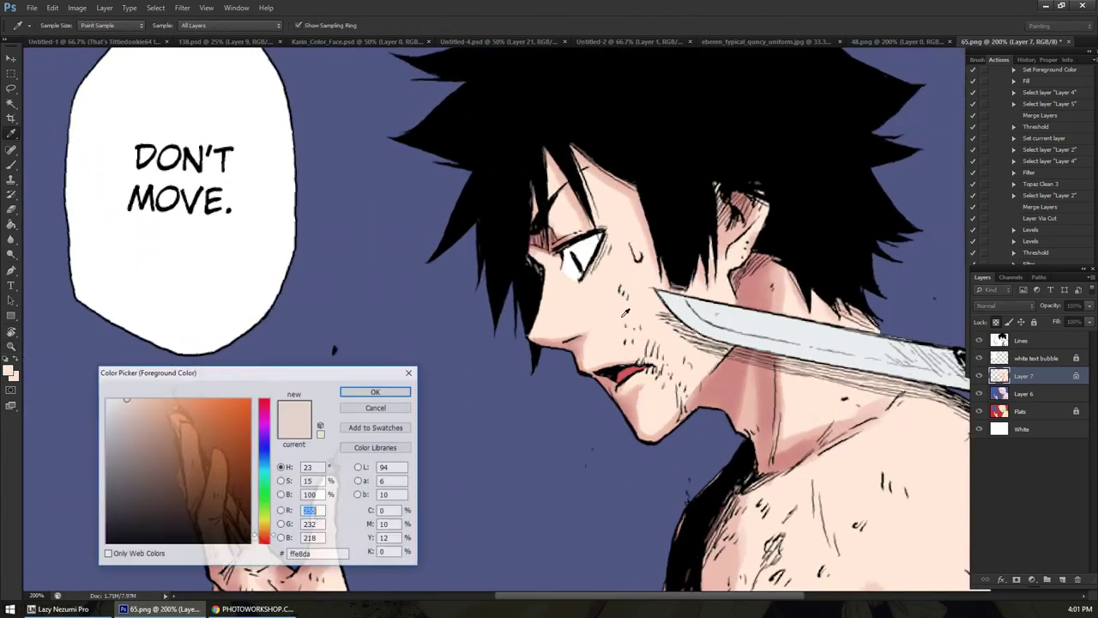
left_click(376, 391)
scroll(592, 290, "up", 1)
key("b")
mouse_move(585, 291)
left_mouse_down()
mouse_move(639, 261)
mouse_move(588, 305)
mouse_move(622, 278)
mouse_move(630, 251)
left_mouse_up()
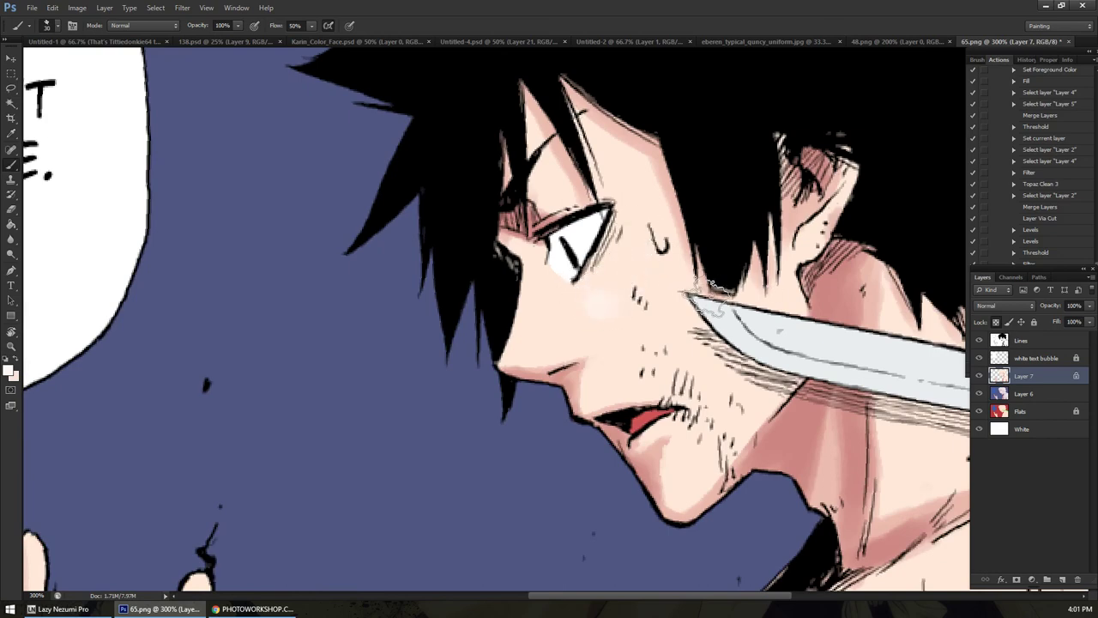
Set the painting colour to near-white fff9f1 and return to the whole-panel view
left_click(9, 370)
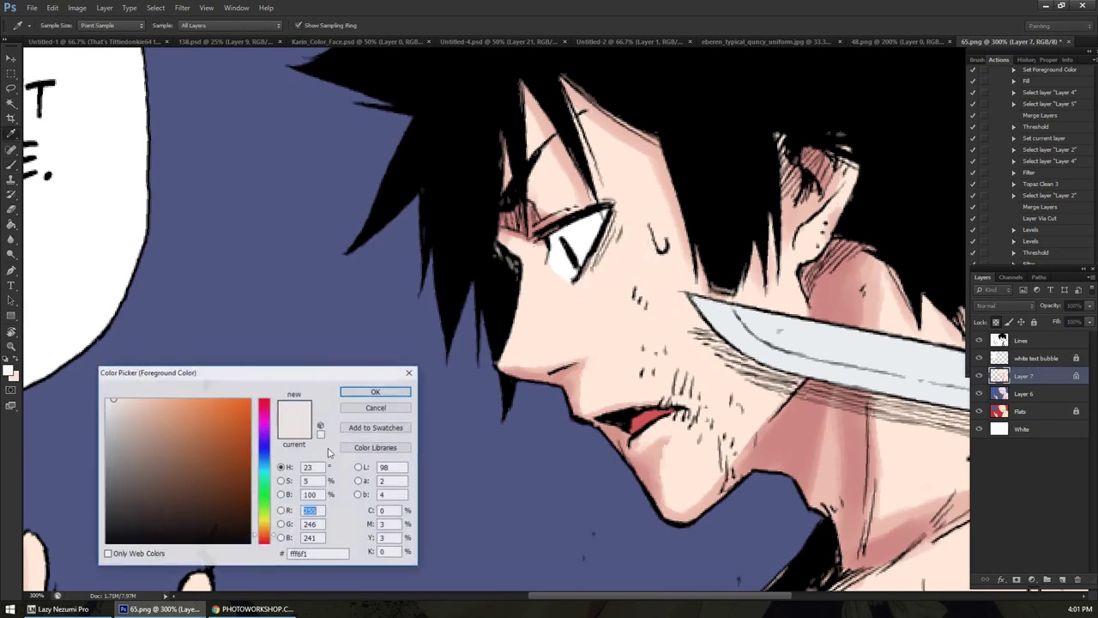
left_click(374, 392)
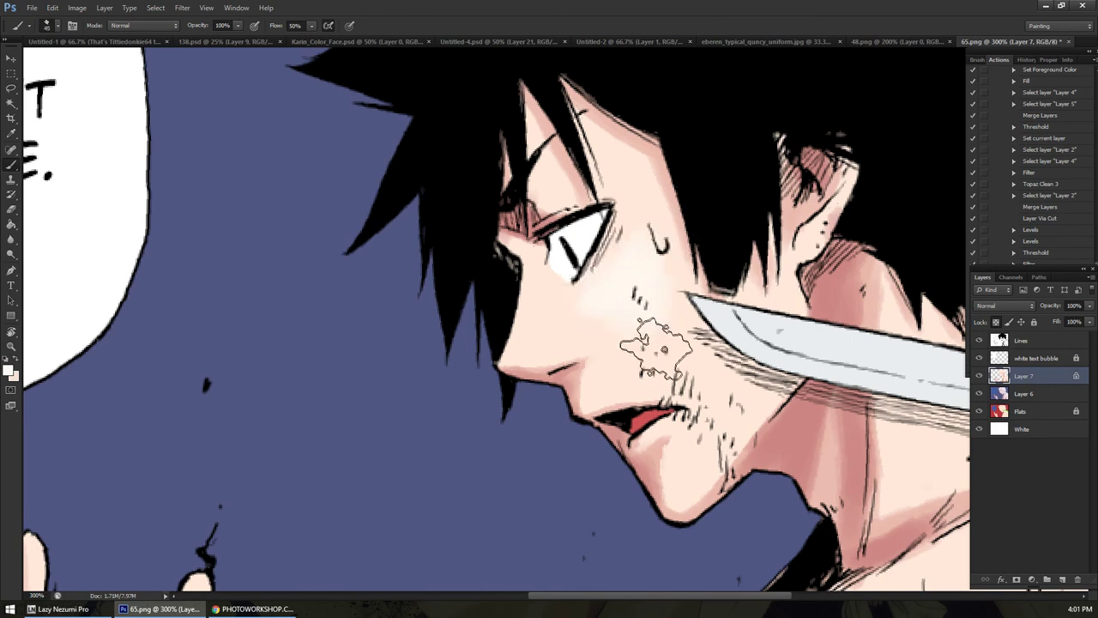
left_click(599, 339, "alt")
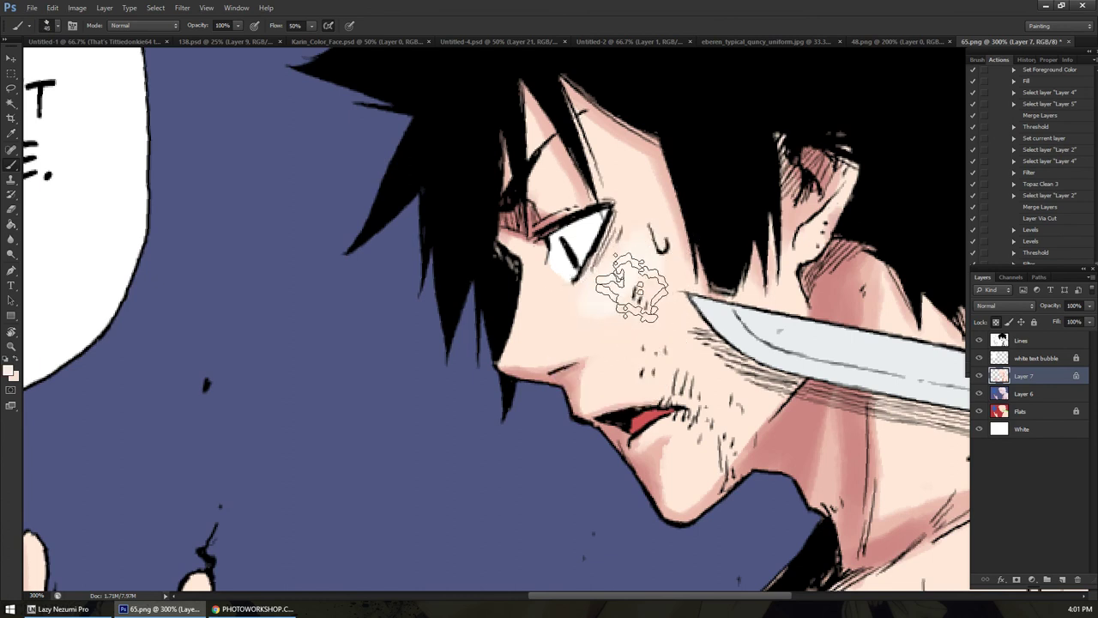
key("z")
left_click_drag(628, 395, 635, 394)
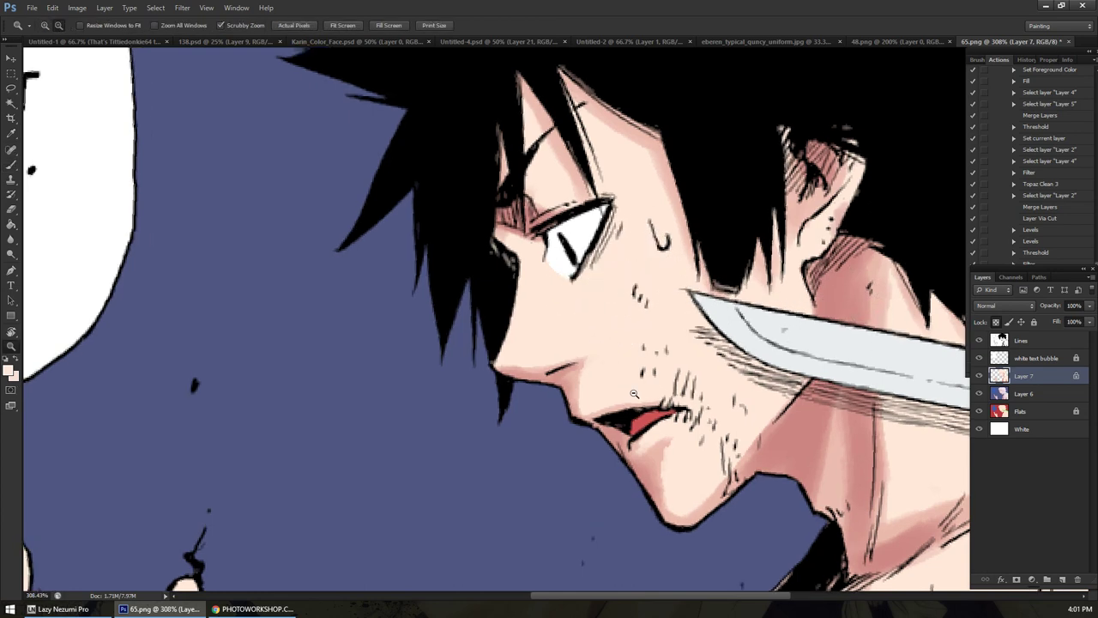
key("ctrl+1")
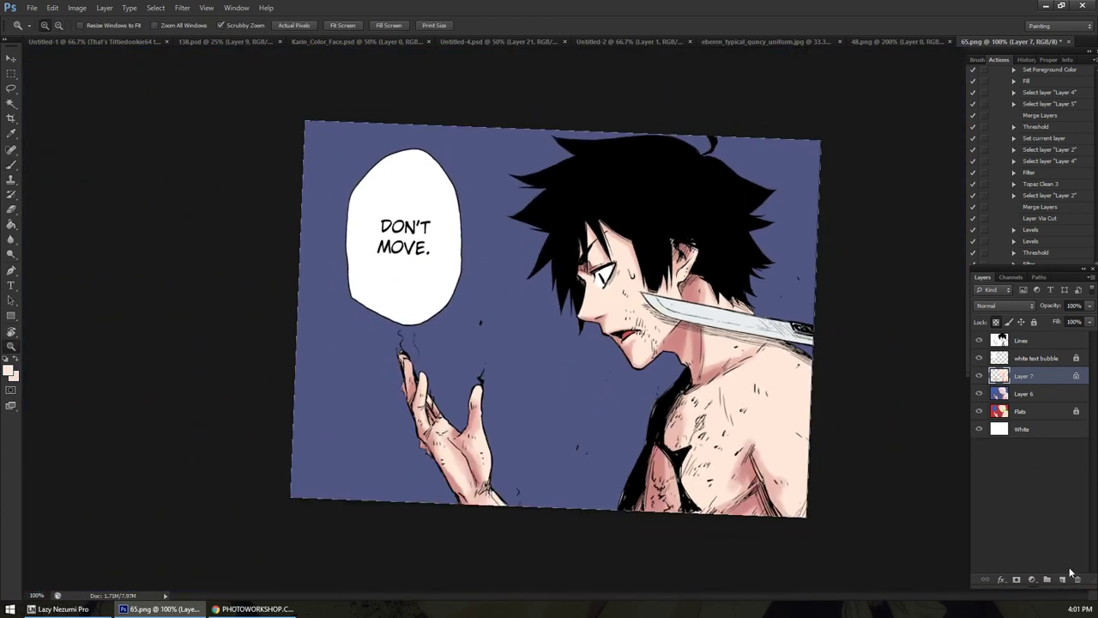
Add a new layer above Layer 7 and sample the skin pink from the neck
left_click(1062, 579)
key("b")
left_click(682, 342, "alt")
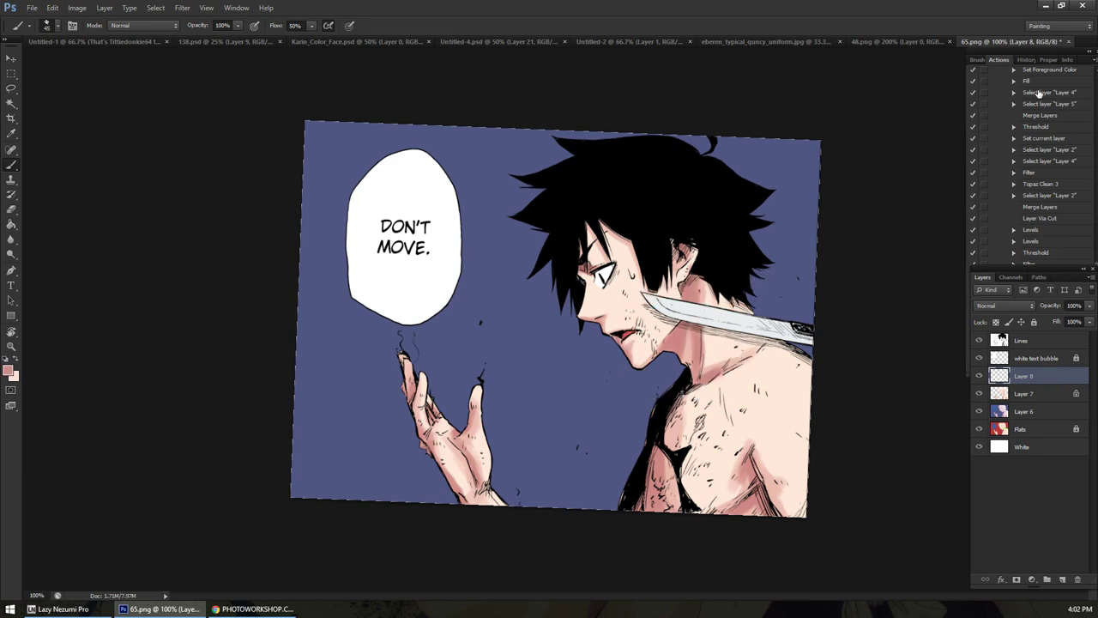
Choose a soft tapered brush preset at 600 px and clip Layer 8 to Layer 7
left_click(986, 60)
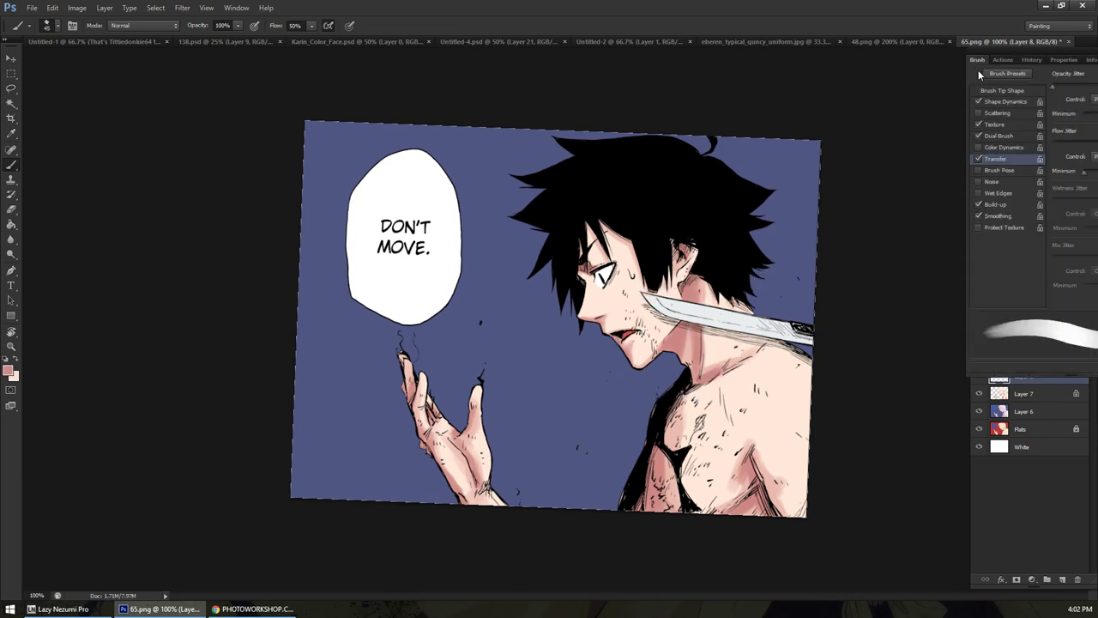
mouse_move(1072, 63)
left_mouse_down()
mouse_move(851, 51)
mouse_move(870, 48)
left_mouse_up()
left_click(1044, 180)
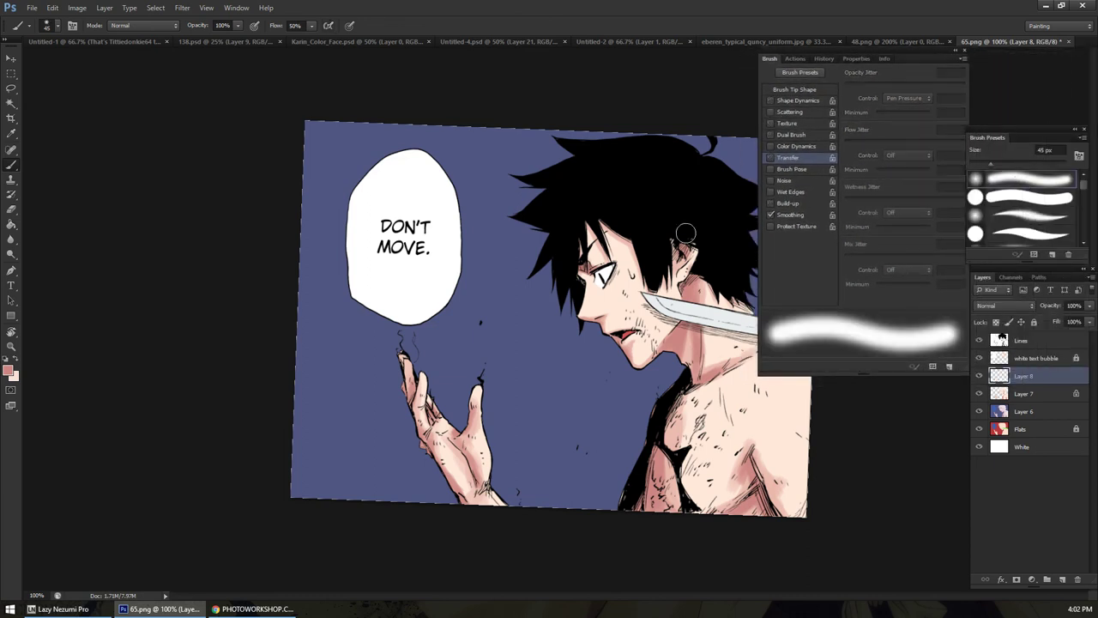
left_click(1028, 216)
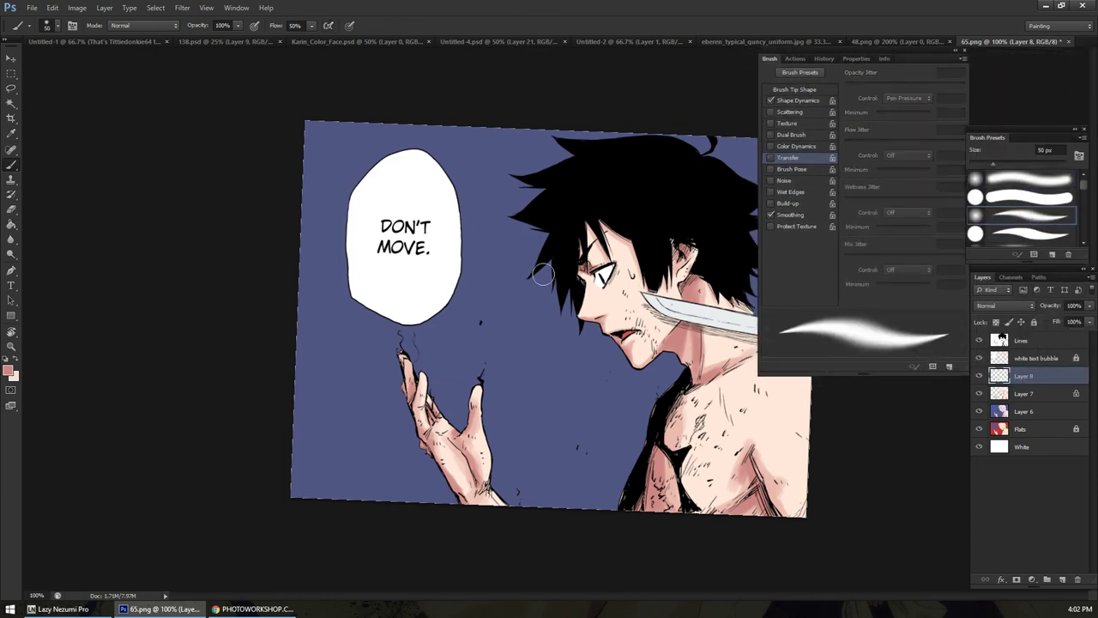
key("bracketright")
key("bracketright")
key("bracketright")
key("bracketright")
key("bracketright")
key("bracketright")
key("bracketright")
key("bracketright")
key("bracketright")
key("bracketright")
key("bracketright")
key("bracketright")
left_click(556, 339)
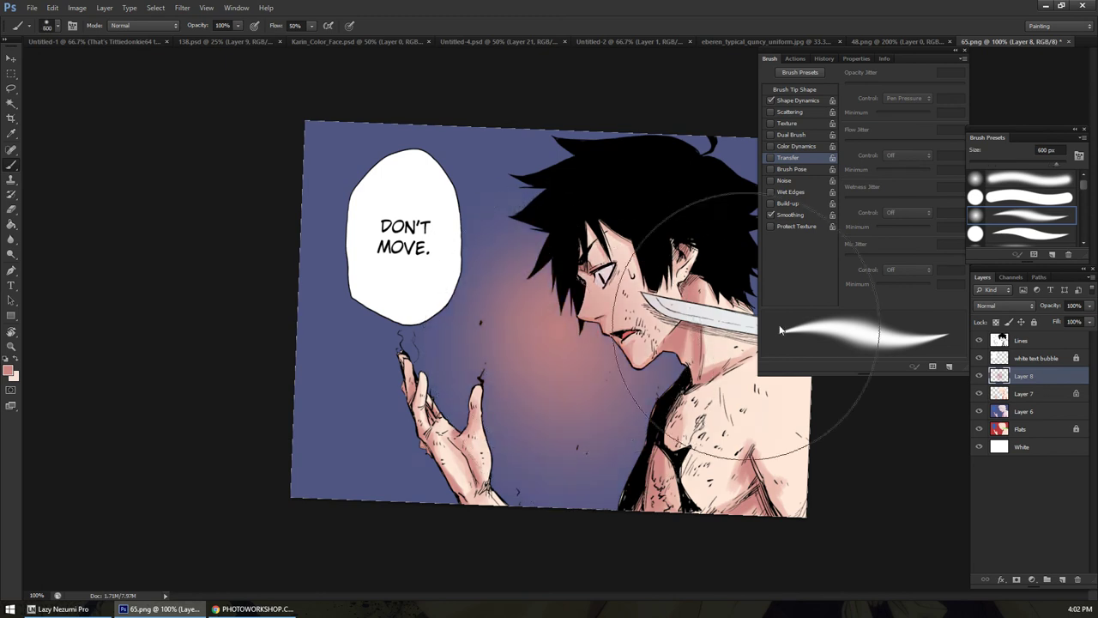
key("ctrl+z")
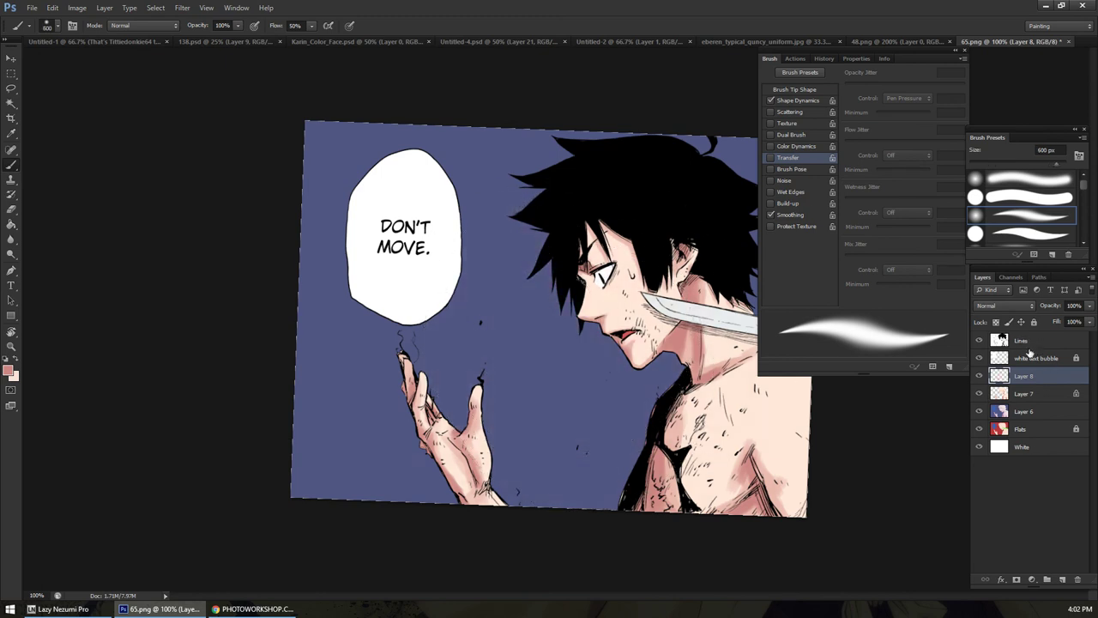
left_click(1038, 385, "alt")
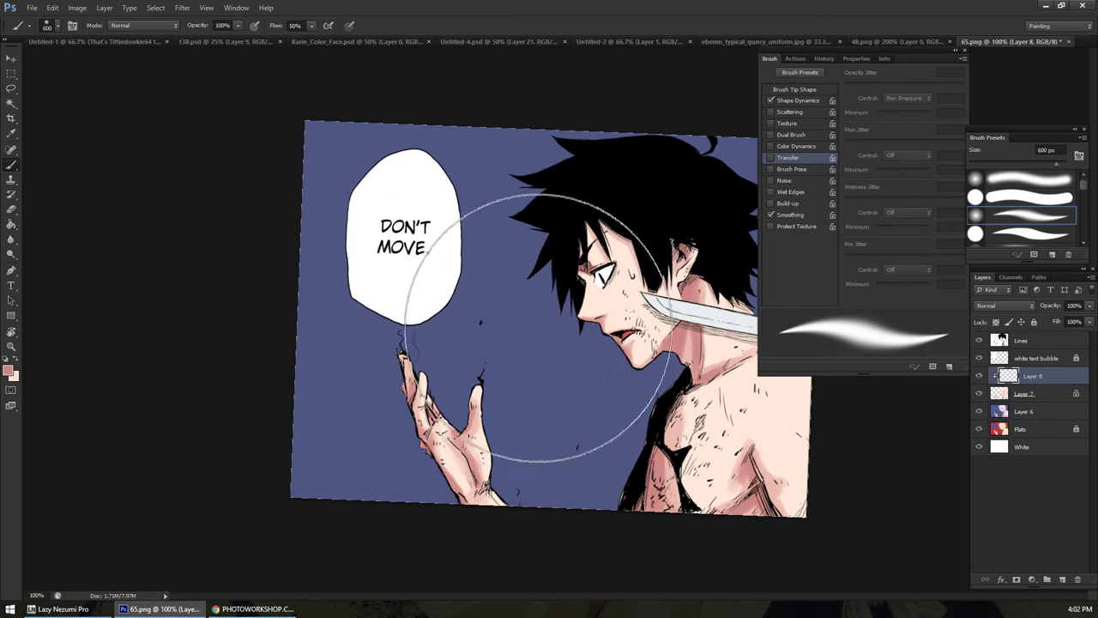
Lasso the character's side of the panel, then paint and erase a soft pink glow inside it
key("l")
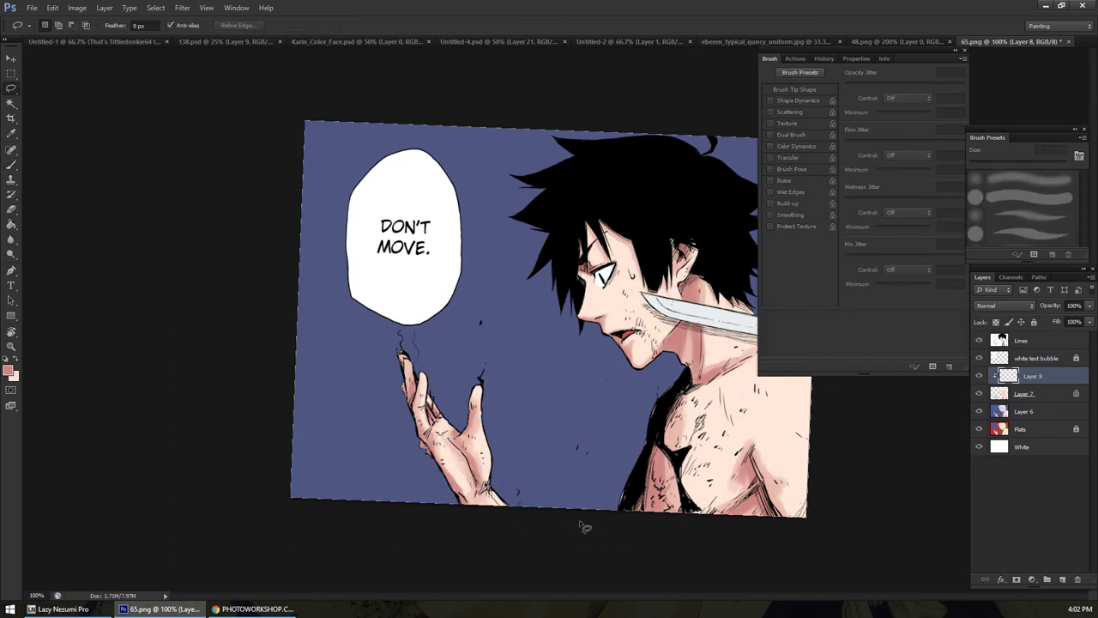
left_click_drag(581, 508, 473, 220)
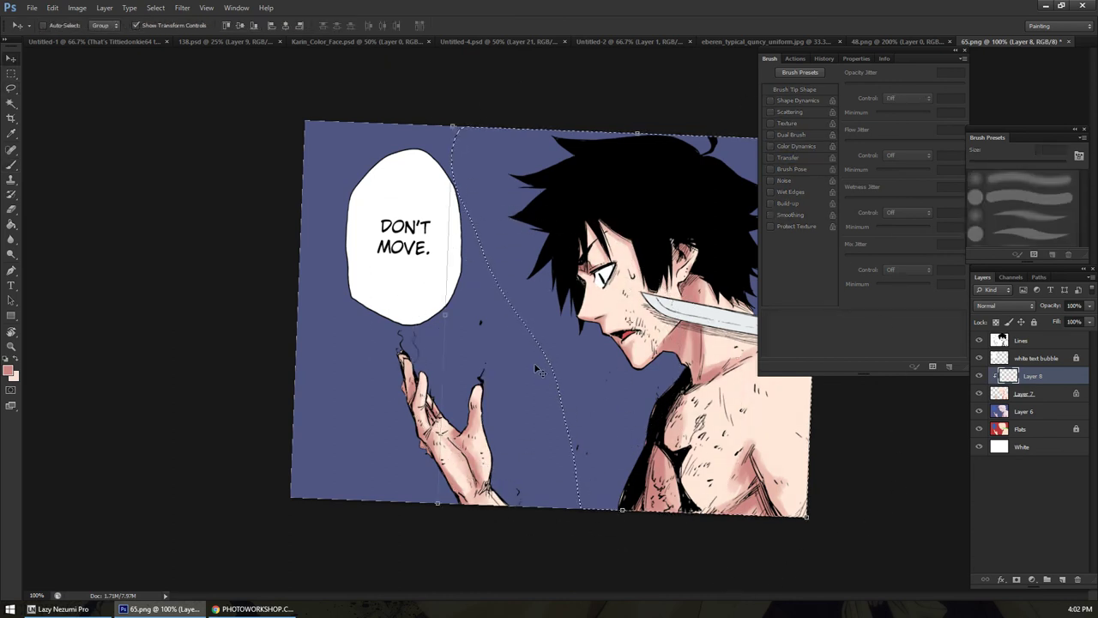
key("b")
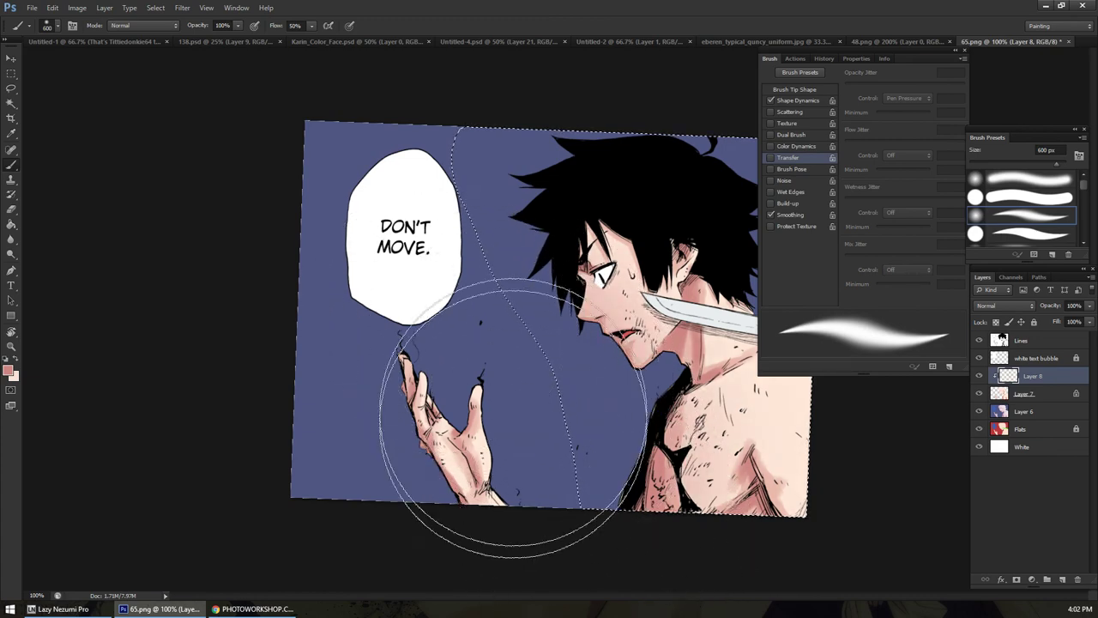
key("e")
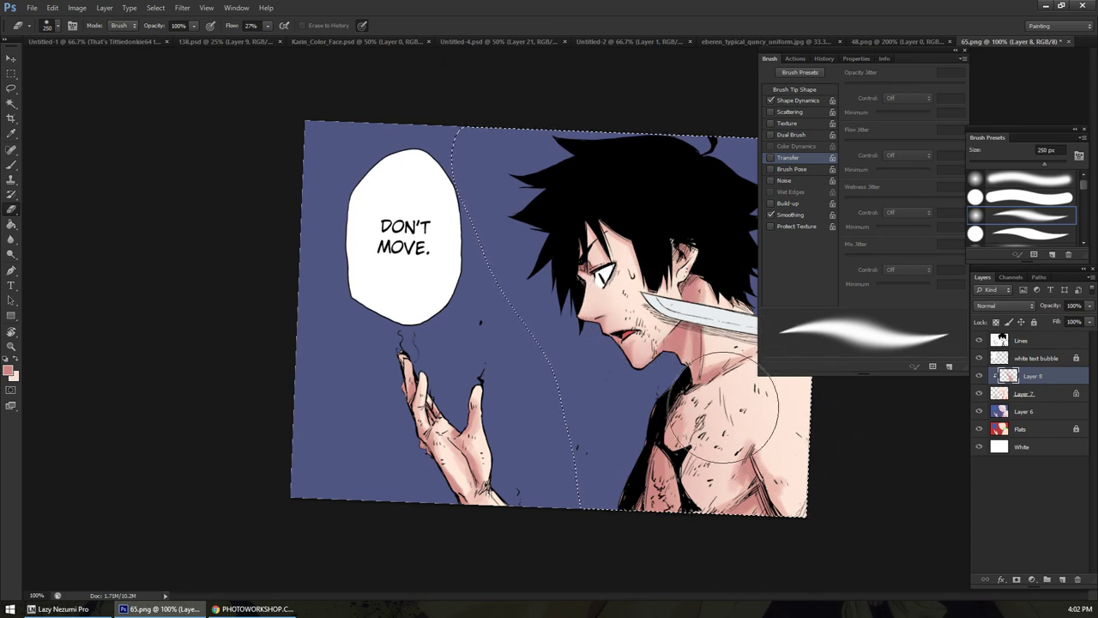
key("b")
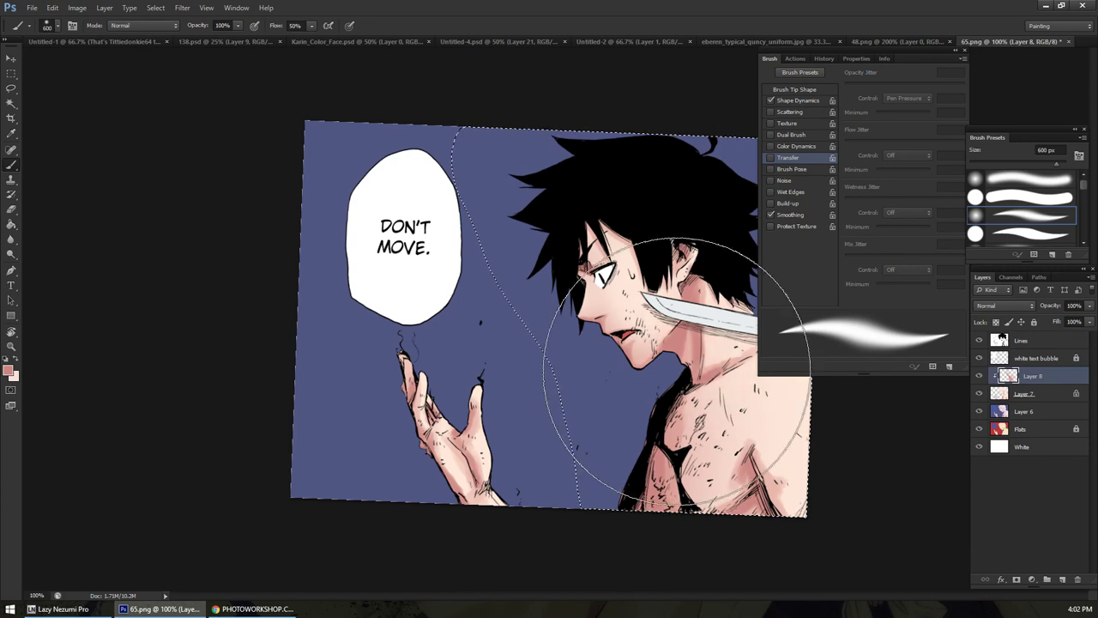
key("e")
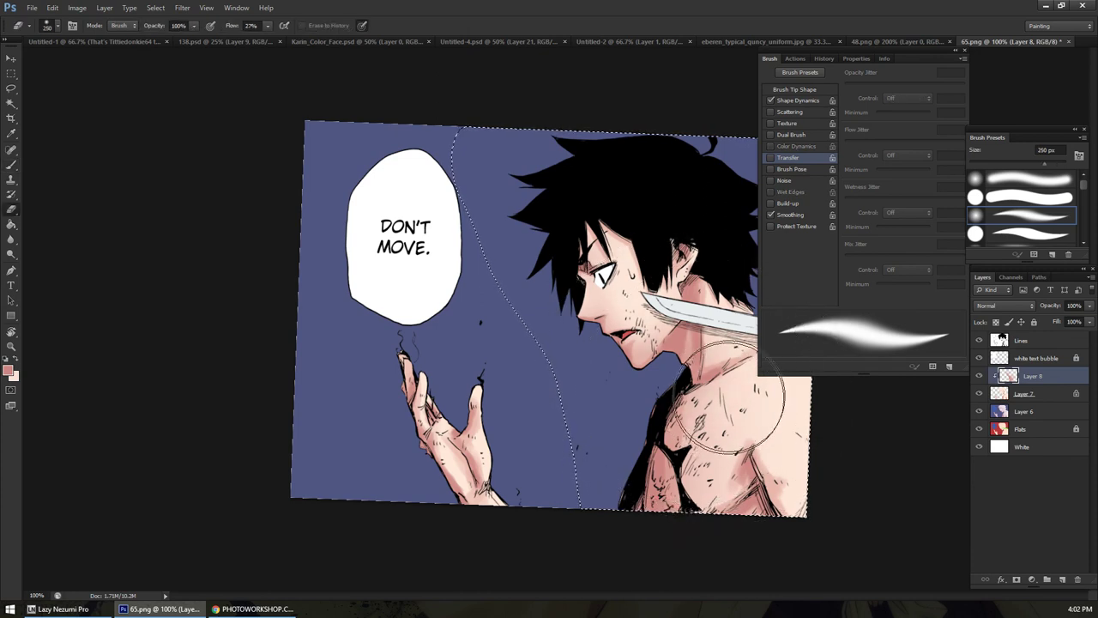
Check the glow at full-panel zoom and clear the freehand selection
key("z")
mouse_move(661, 305)
left_mouse_down()
mouse_move(601, 318)
mouse_move(656, 329)
left_mouse_up()
left_click(656, 329)
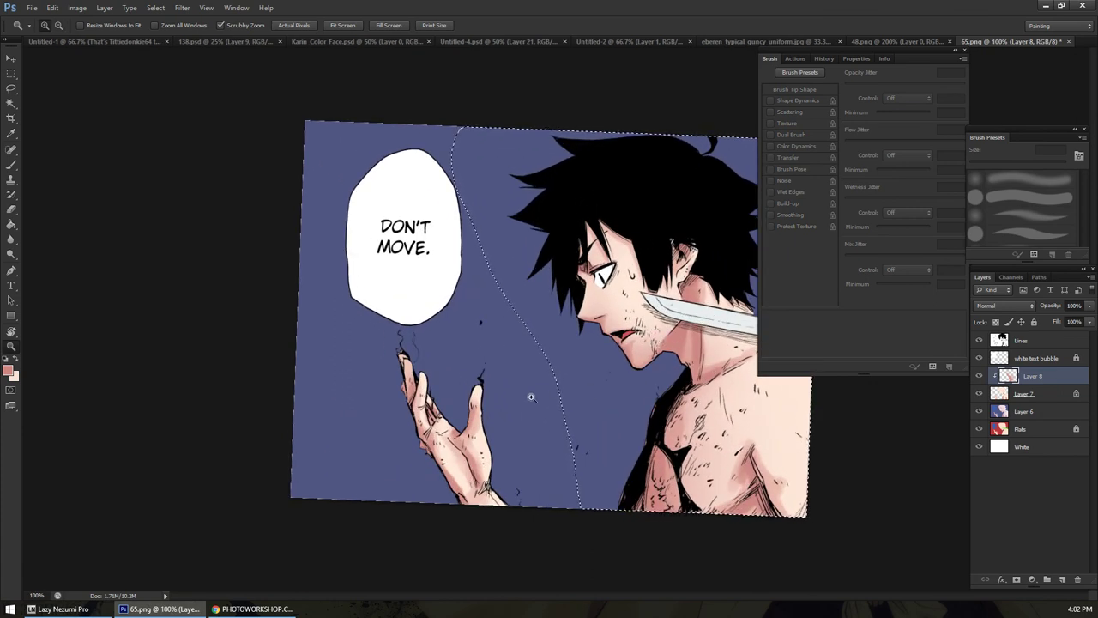
key("b")
key("l")
key("ctrl+d")
Select around the raised hand, paint and erase its shading, check the zoom levels, then deselect
left_click_drag(562, 546, 373, 266)
key("b")
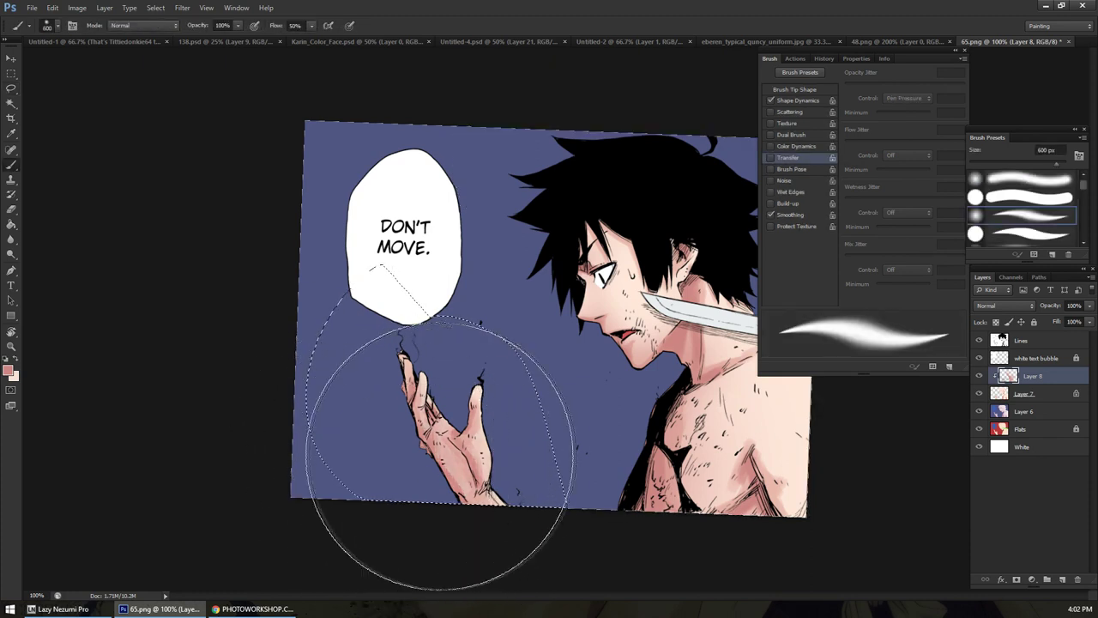
key("e")
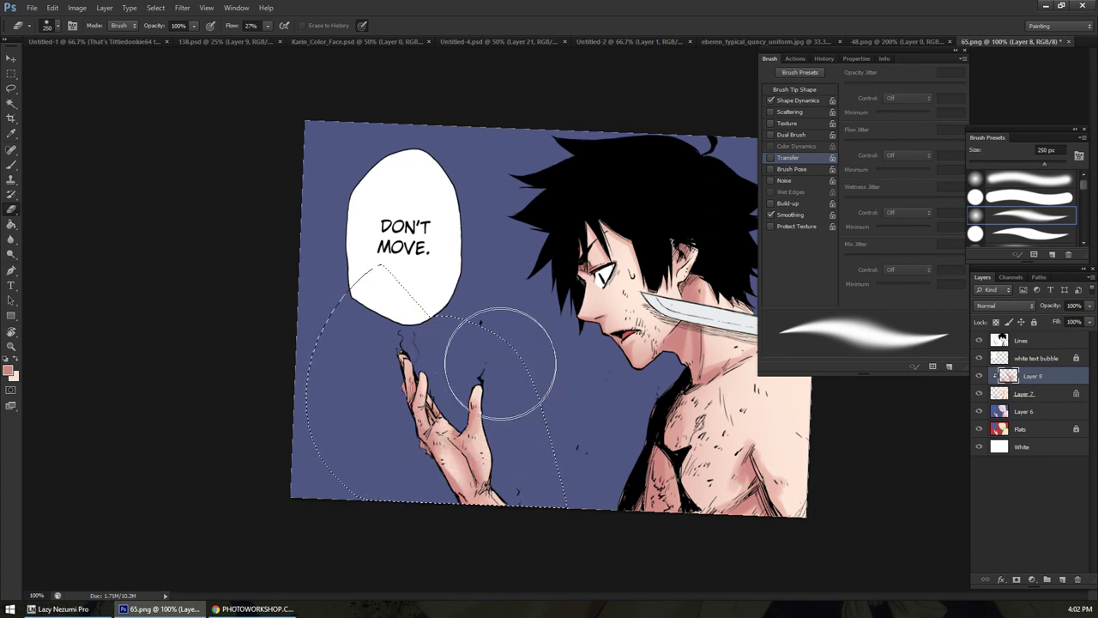
key("z")
left_click(534, 432, "alt")
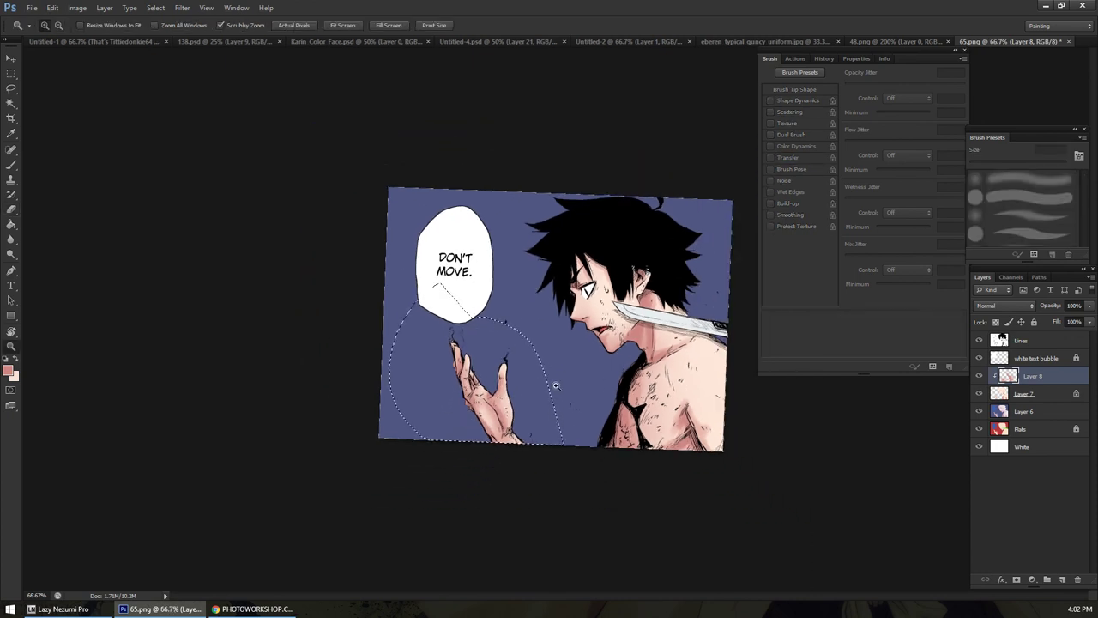
left_click(555, 386)
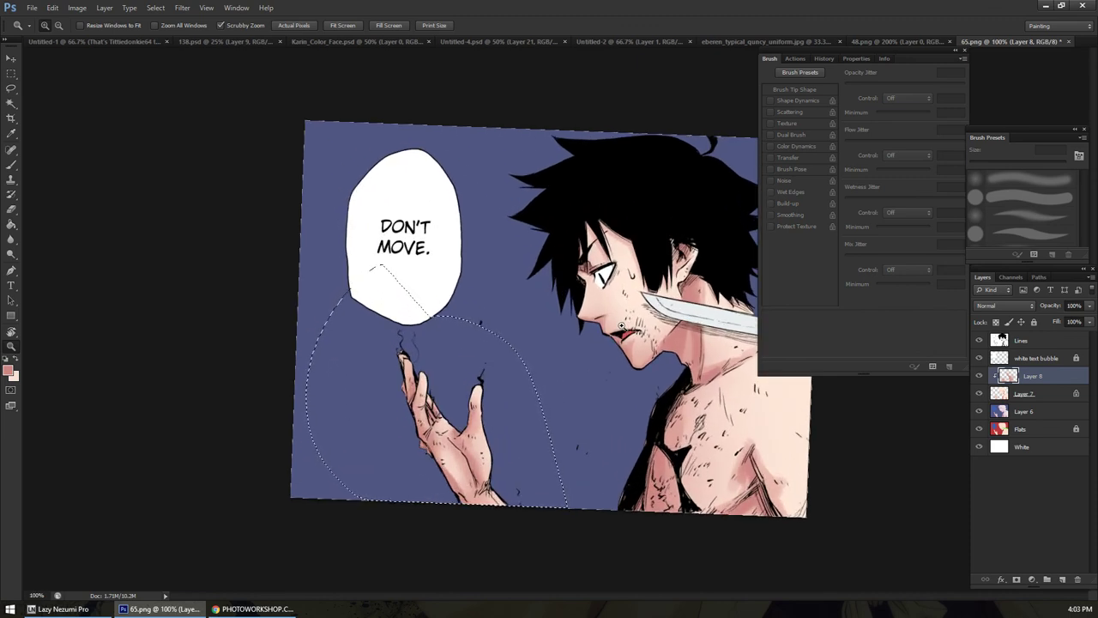
key("ctrl+d")
Add a new Layer 9 clipped to Layer 8
left_click(1061, 580)
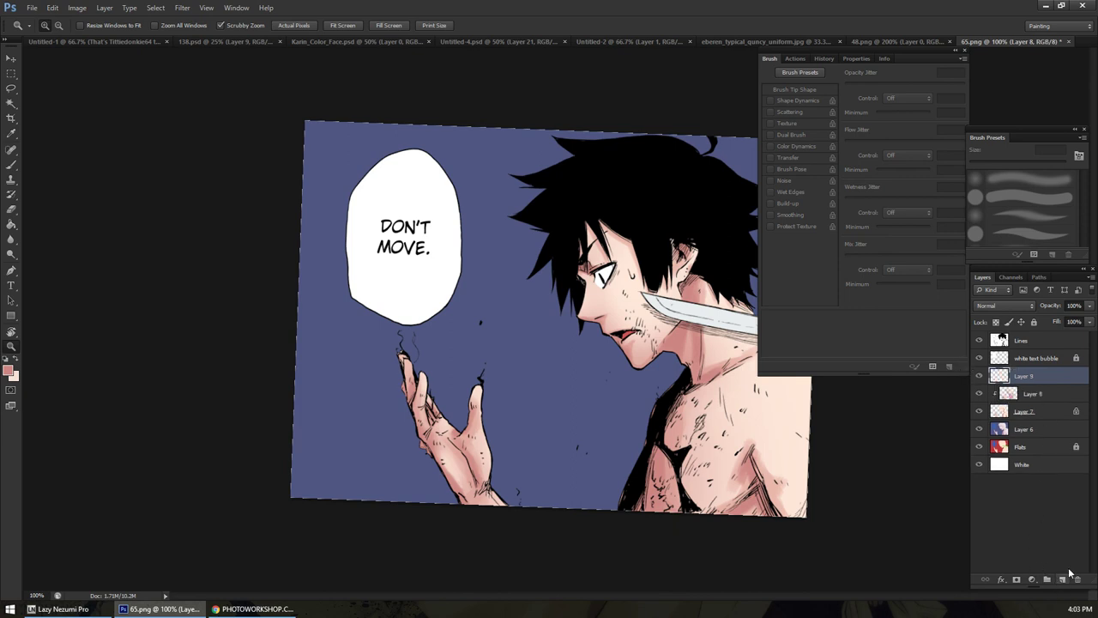
left_click(1042, 384, "alt")
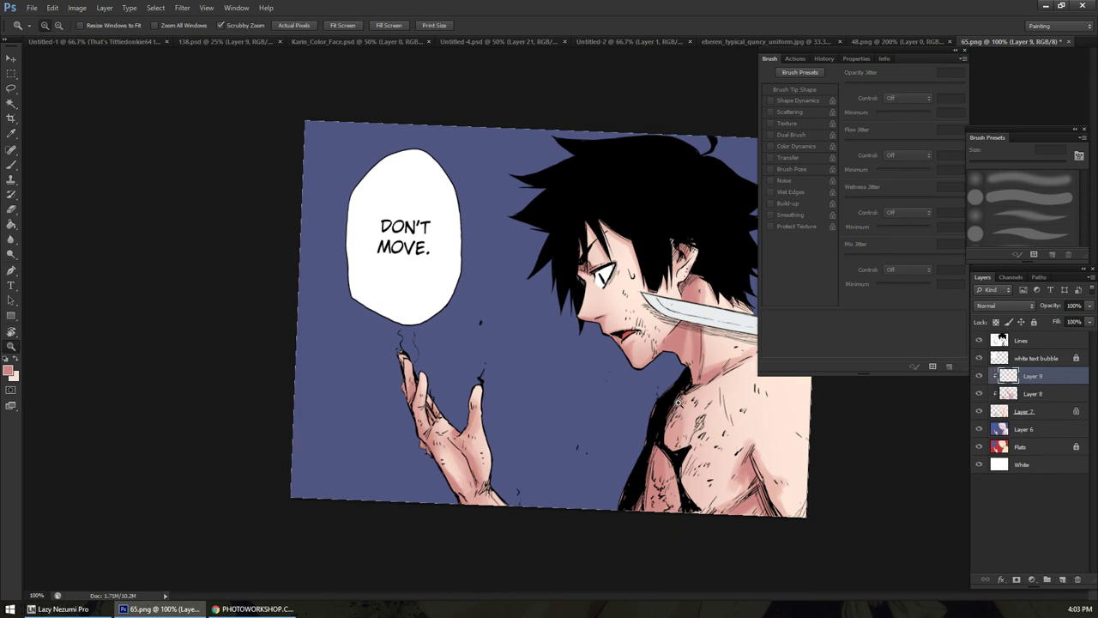
left_click(682, 410, "alt")
left_click(683, 406, "alt")
Set the foreground to pale peach ffe8da and enlarge the soft brush to 1600 px
left_click(8, 371)
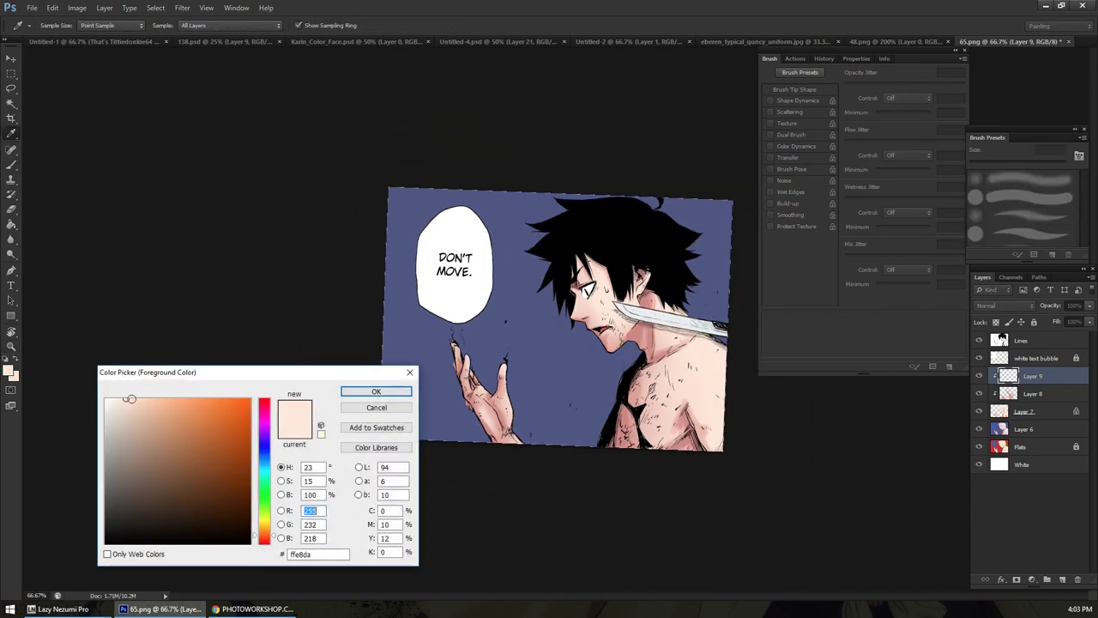
left_click(346, 391)
key("b")
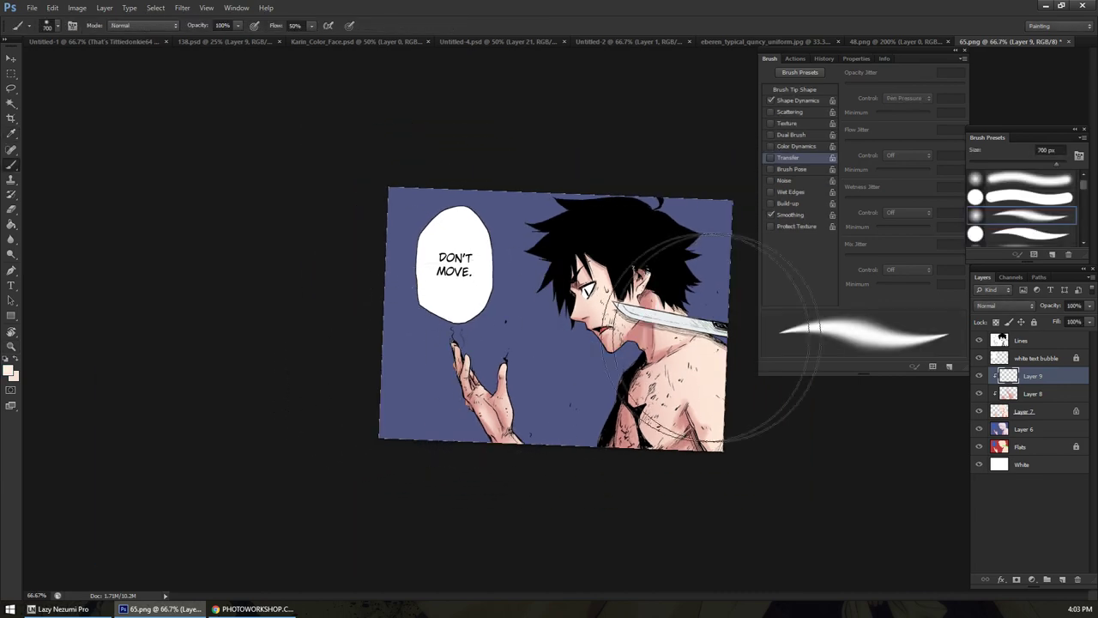
key("bracketright")
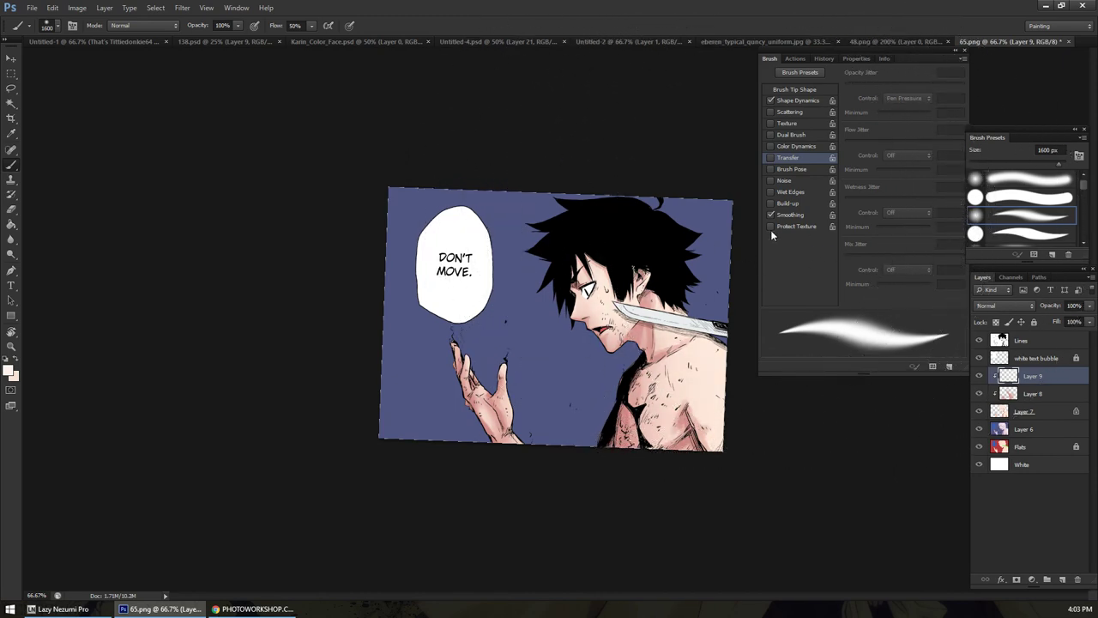
Lasso an area on the panel's left side, paint it, then deselect
key("l")
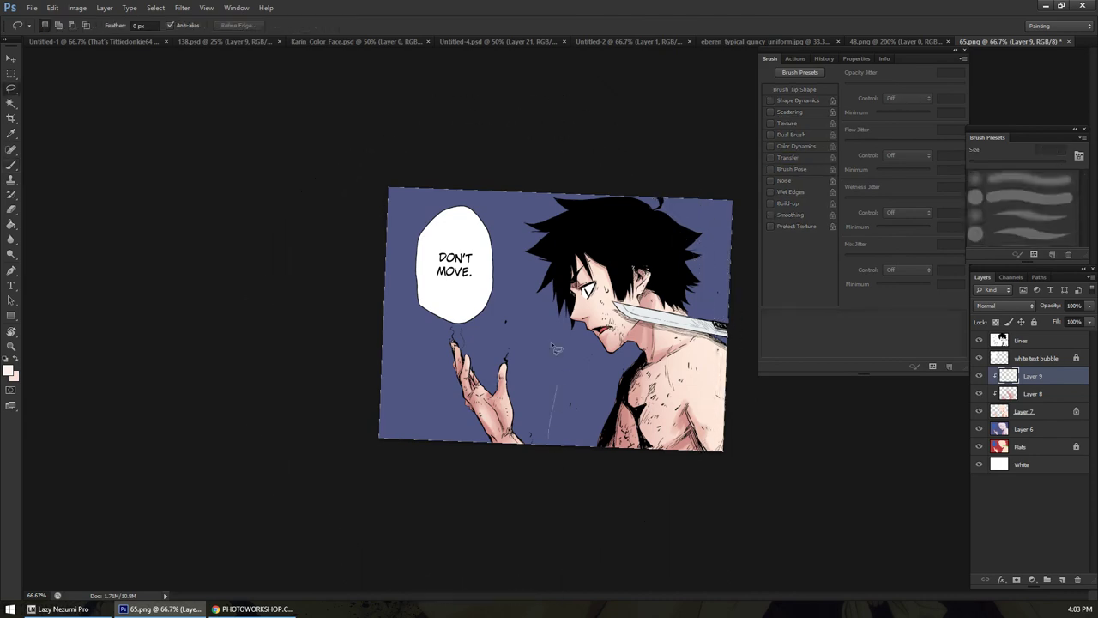
left_click_drag(542, 333, 368, 378)
key("b")
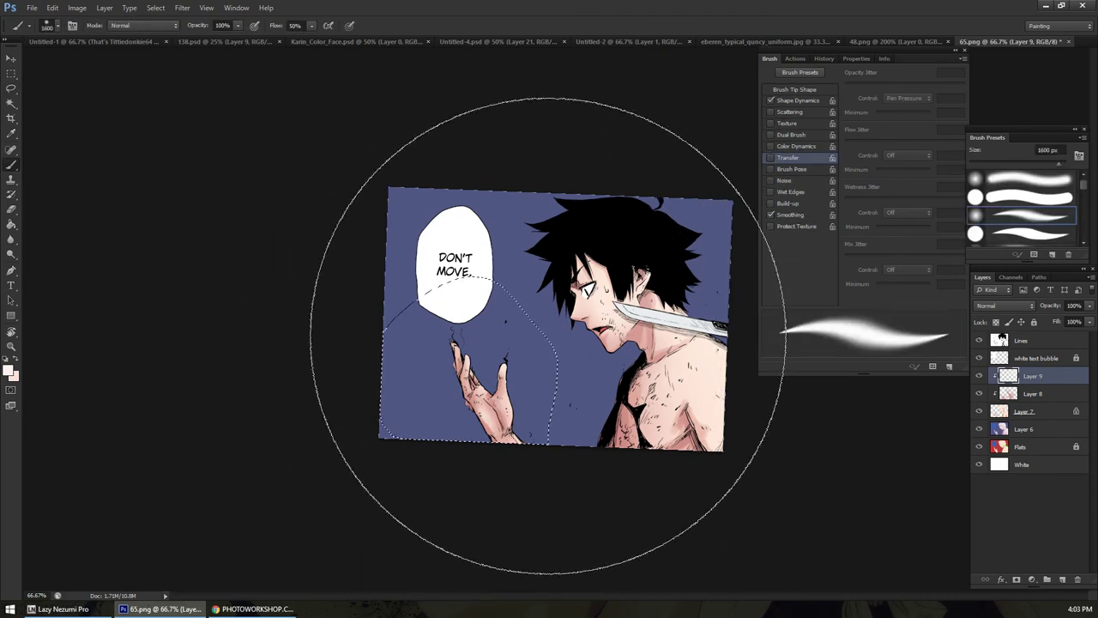
key("ctrl+d")
Merge Layers 9, 8 and 7 into a single layer
left_click(1051, 396, "shift")
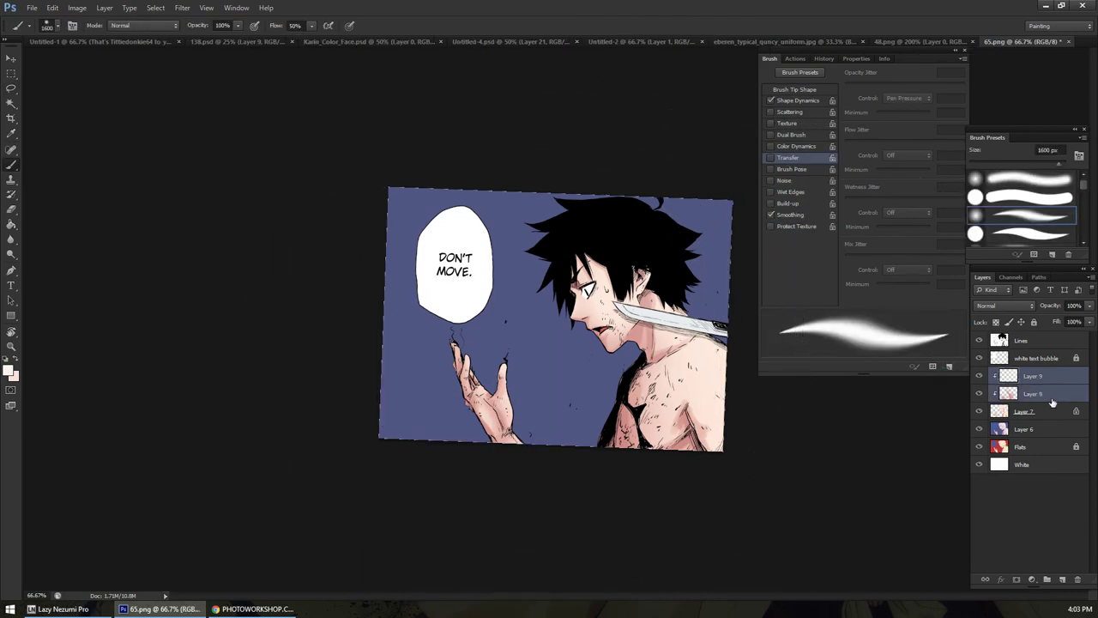
left_click(1057, 410, "shift")
right_click(1061, 392)
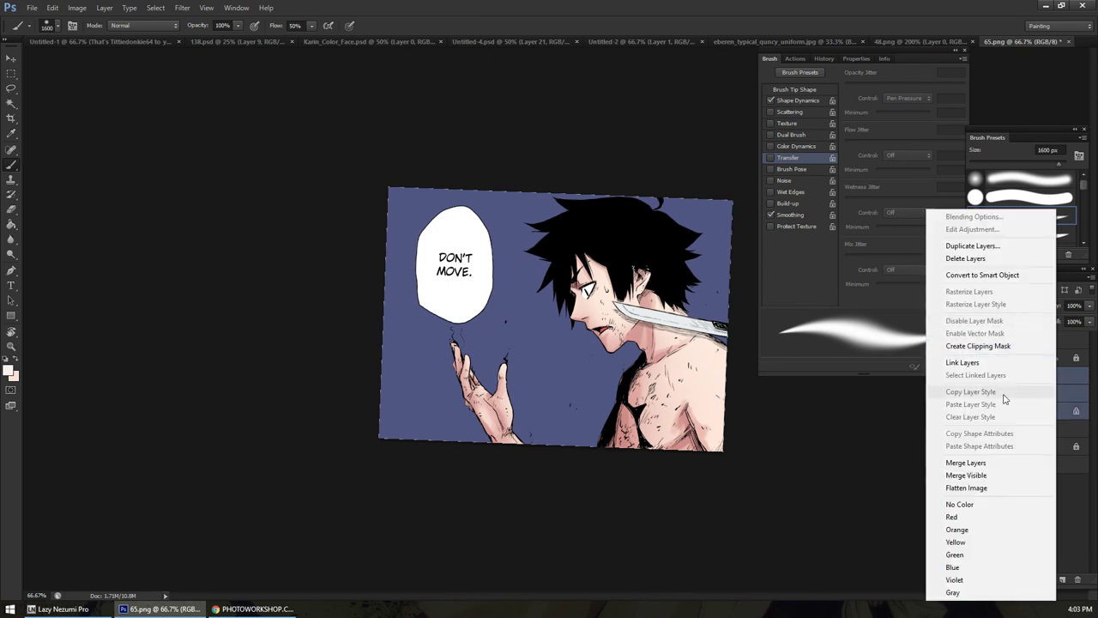
left_click(986, 460)
Apply Color Balance to the skin with yellow–blue set to +60
key("ctrl+b")
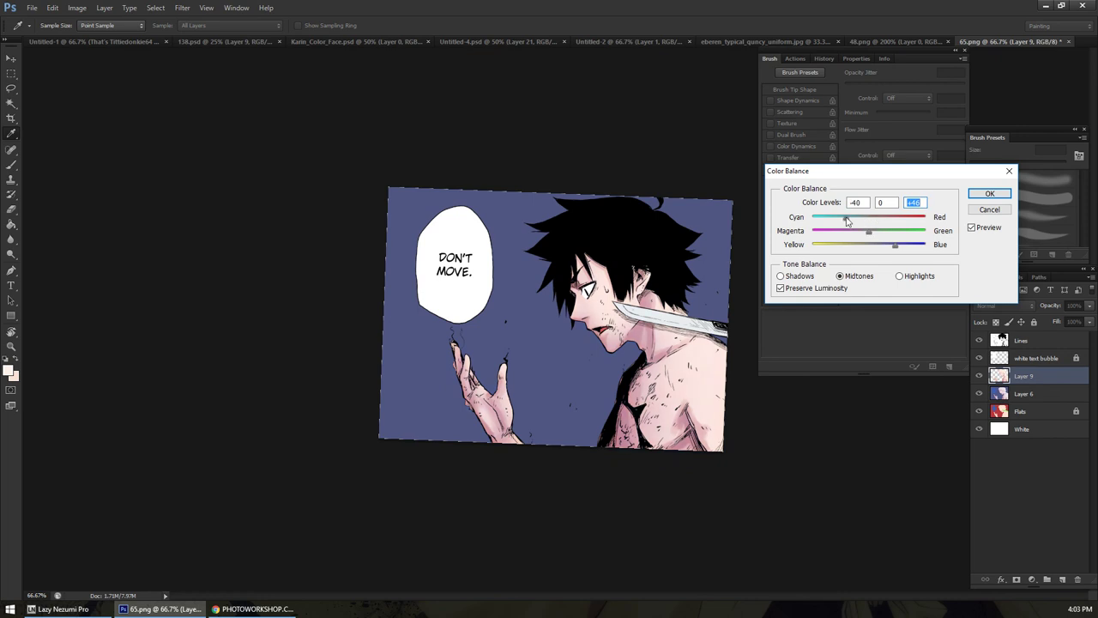
left_click(846, 220)
left_click_drag(902, 248, 901, 248)
left_click(872, 234)
left_click(987, 194)
Apply Hue/Saturation to shift the skin cooler and paler, then zoom in on the face and neck
key("ctrl+u")
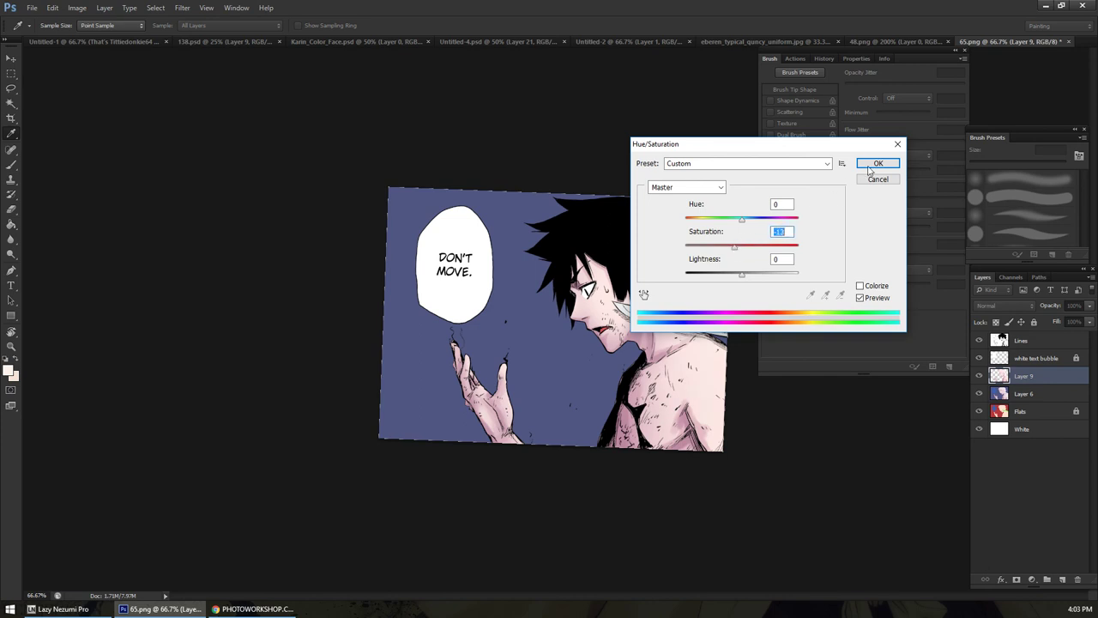
mouse_move(744, 222)
left_mouse_down()
mouse_move(734, 222)
mouse_move(743, 221)
left_mouse_up()
key("Return")
key("z")
left_click_drag(614, 296, 637, 329)
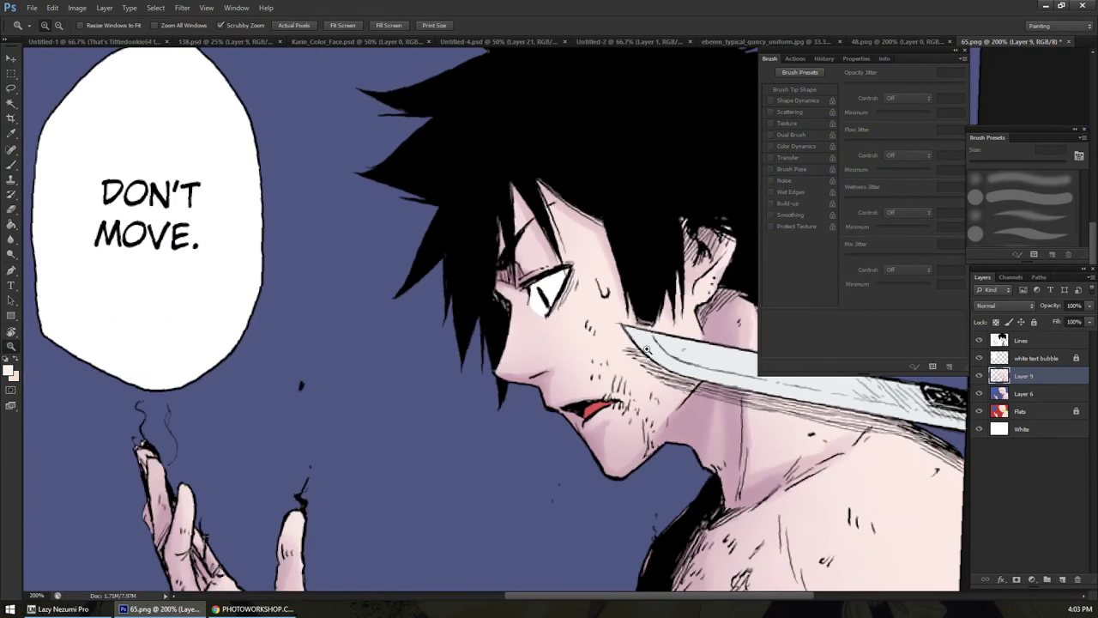
Choose the Kyle Ultimate Oil Thicker brush preset at 20 px
key("b")
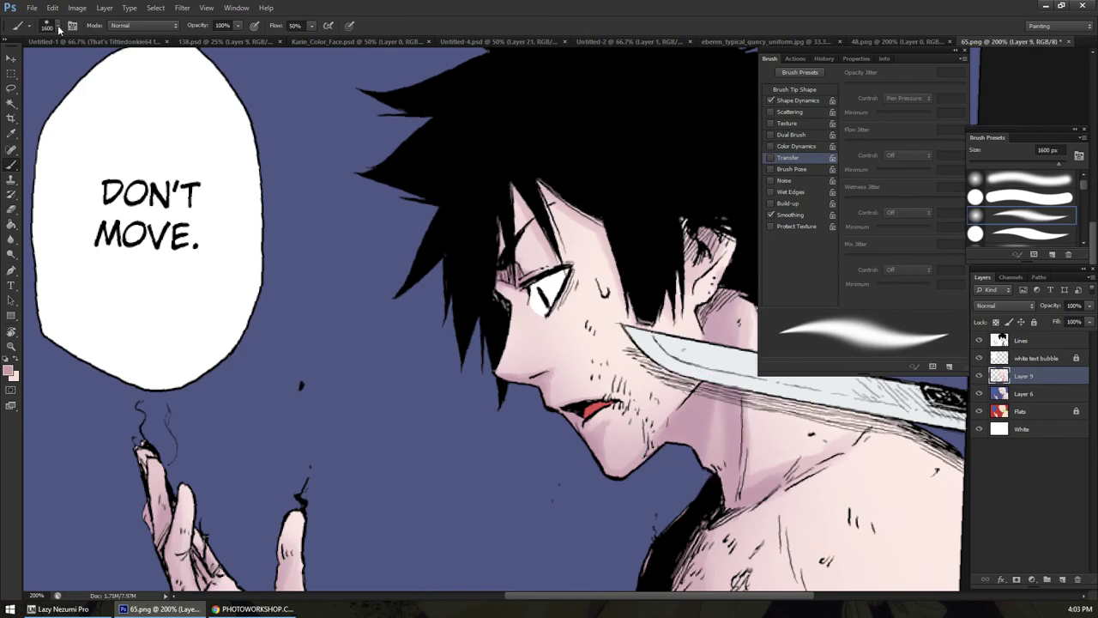
left_click(25, 28)
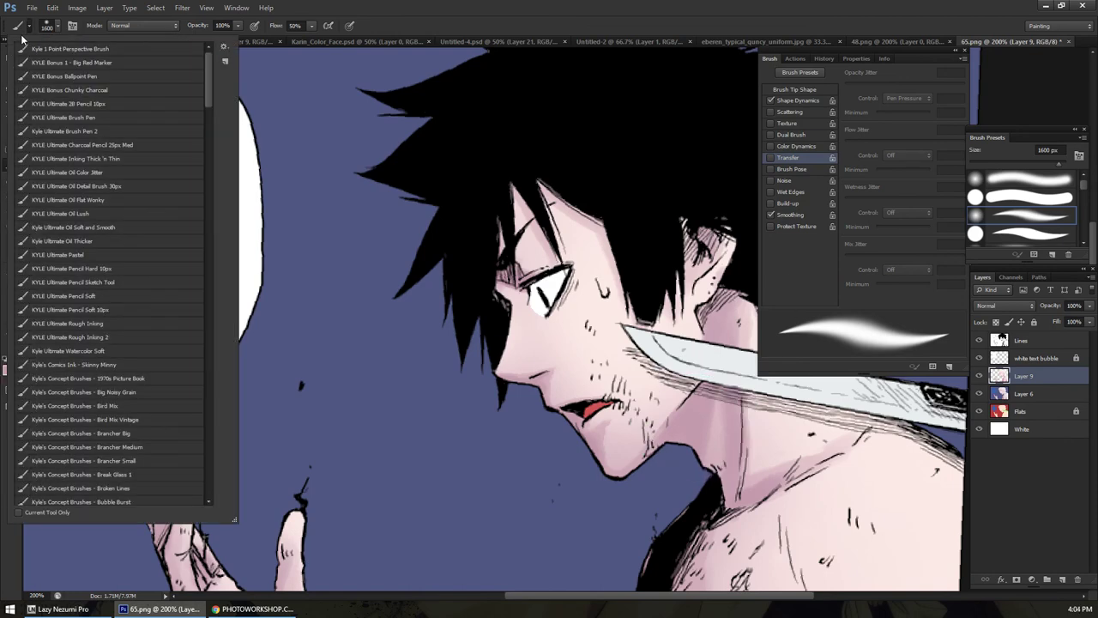
left_click(89, 241)
left_click_drag(648, 347, 558, 321)
key("bracketleft")
key("bracketleft")
key("bracketleft")
key("bracketleft")
key("bracketleft")
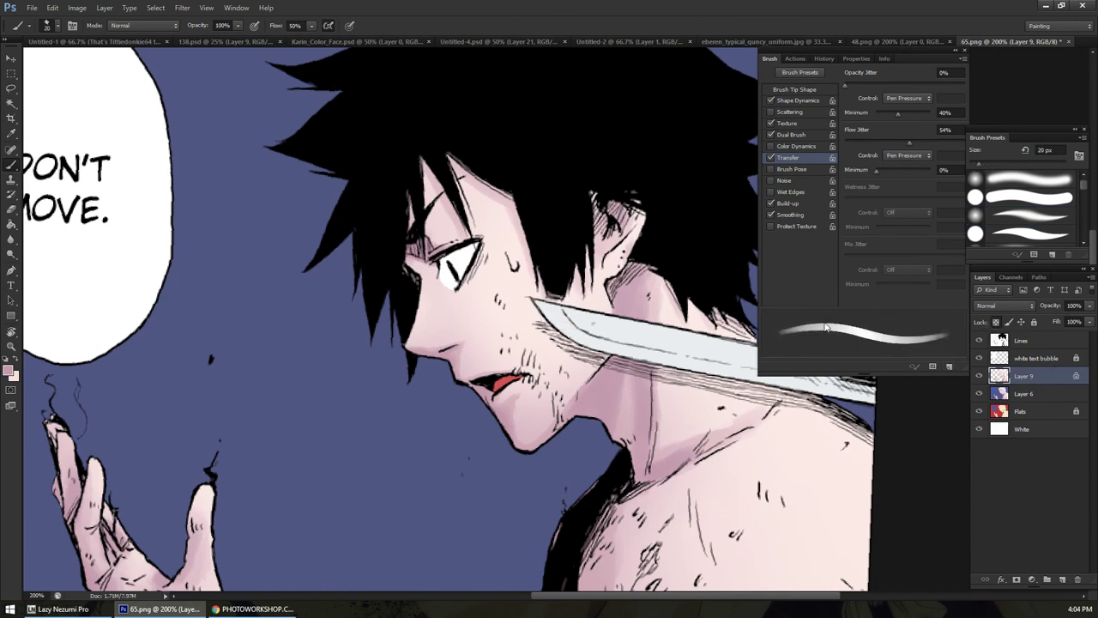
Paint soft pink shading on the neck under the knife at 20–30 px, then view the whole panel
left_click_drag(537, 323, 599, 367)
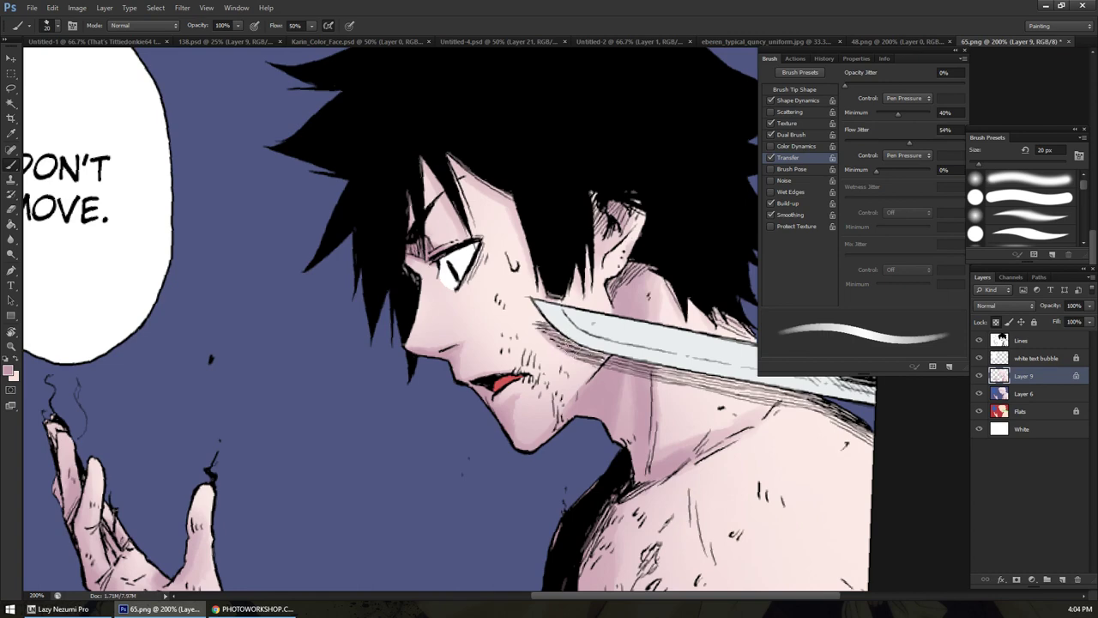
key("bracketright")
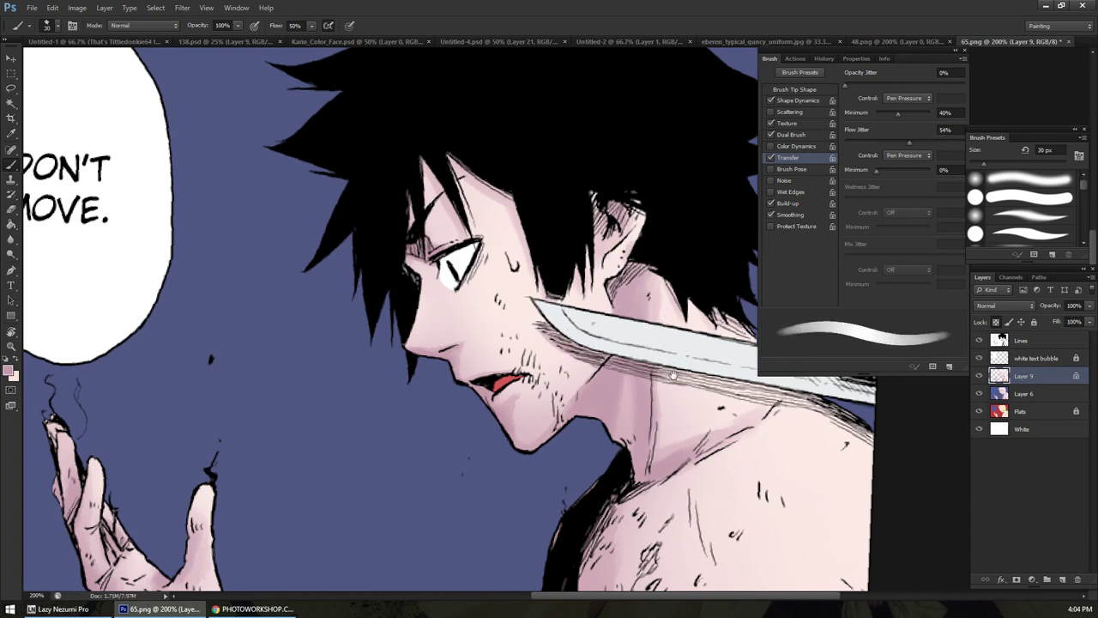
left_click_drag(677, 382, 536, 312)
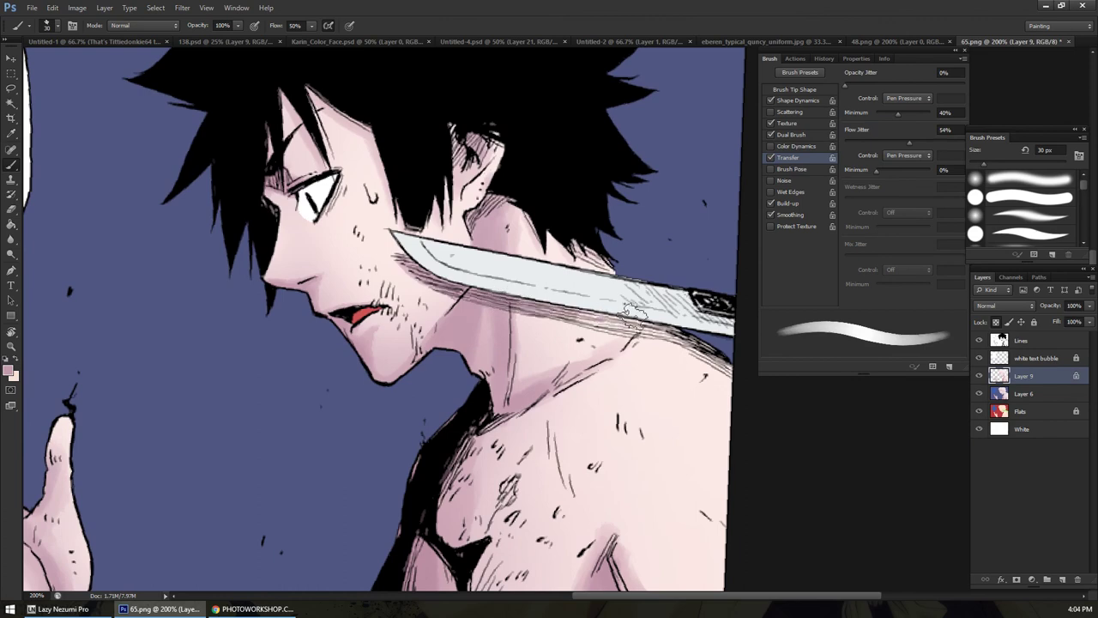
key("z")
left_click(686, 319, "alt")
left_click(678, 330, "alt")
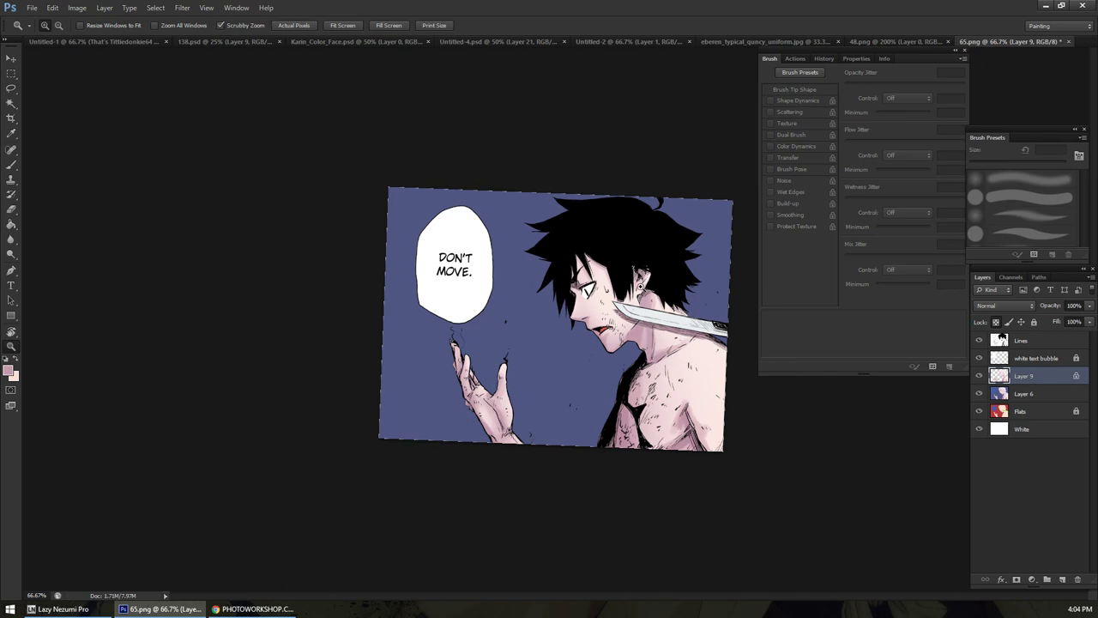
Inspect the face up close, then dab a small light spot near the ear
left_click(645, 281)
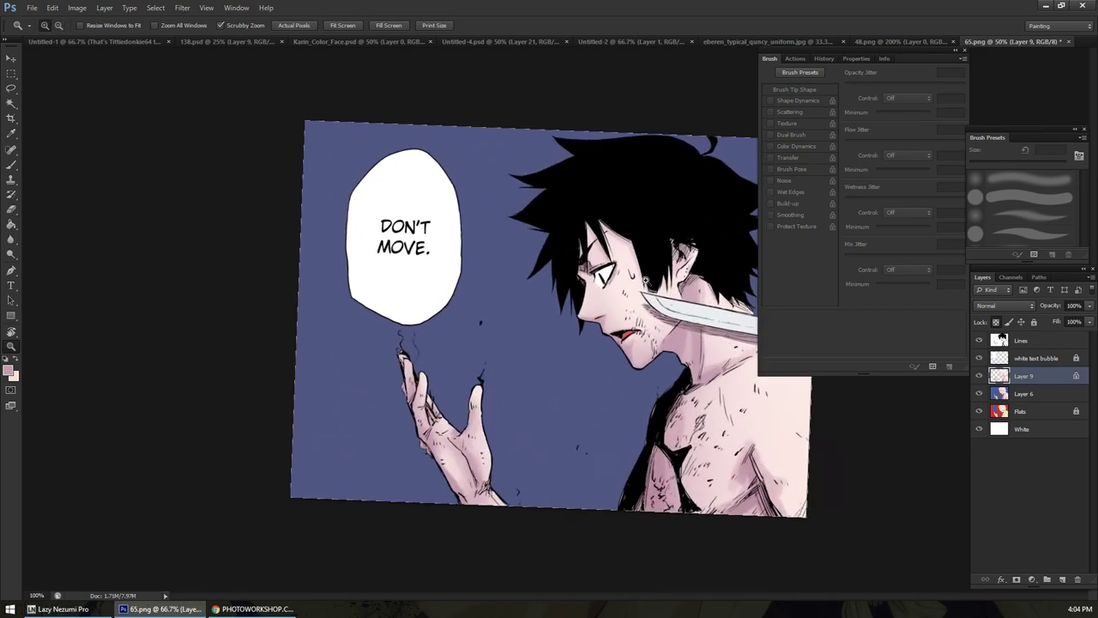
left_click(645, 280)
left_click(642, 284, "alt")
left_click(641, 284, "alt")
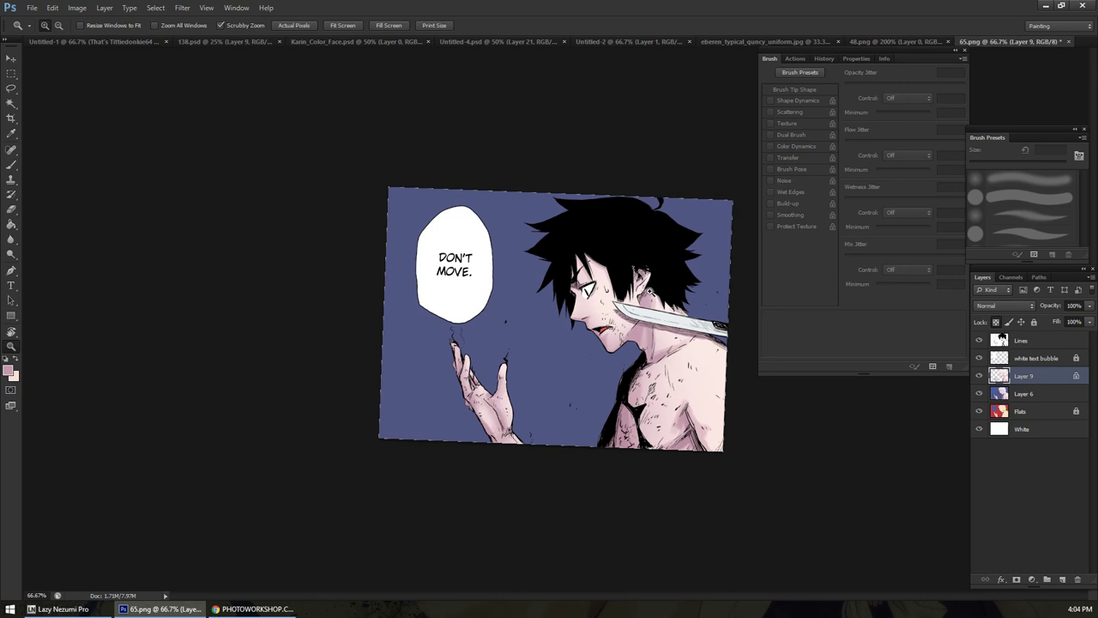
left_click_drag(648, 292, 647, 292)
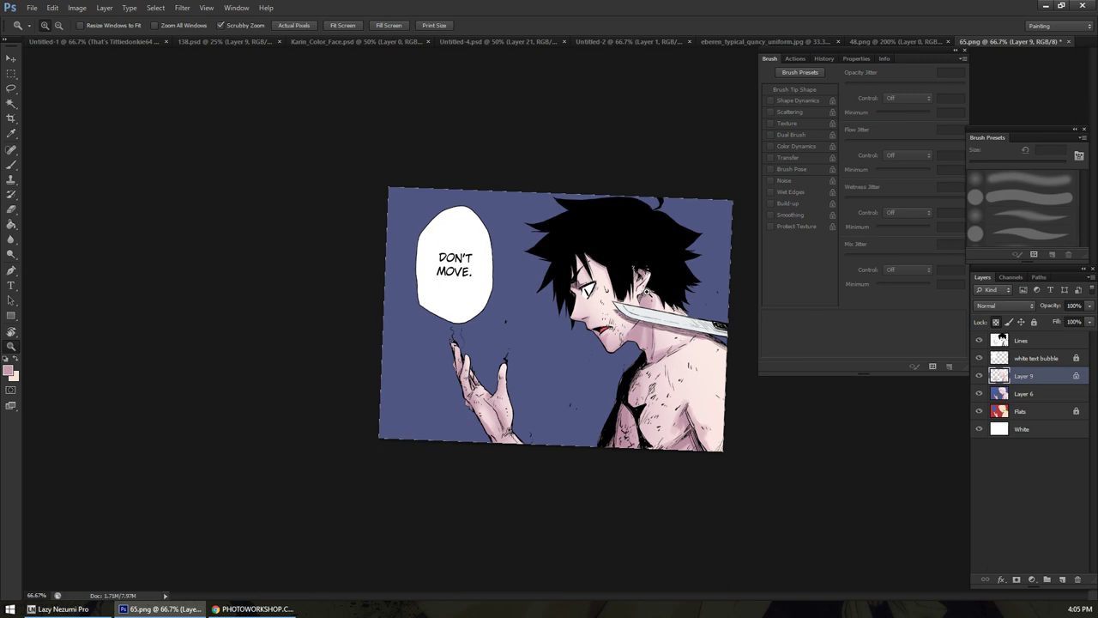